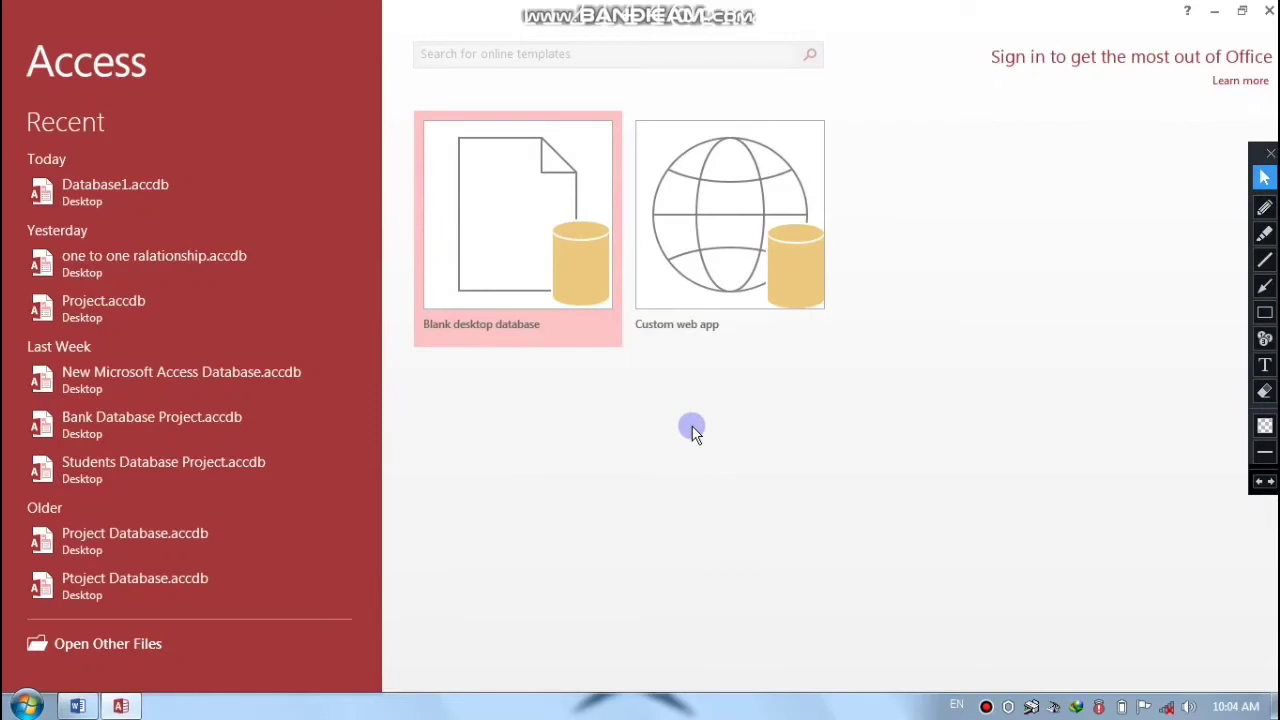
- Create a blank desktop database saved to the Desktop as 'one to many database.accdb'
{"action": "left_click", "coordinate": [526, 269]}
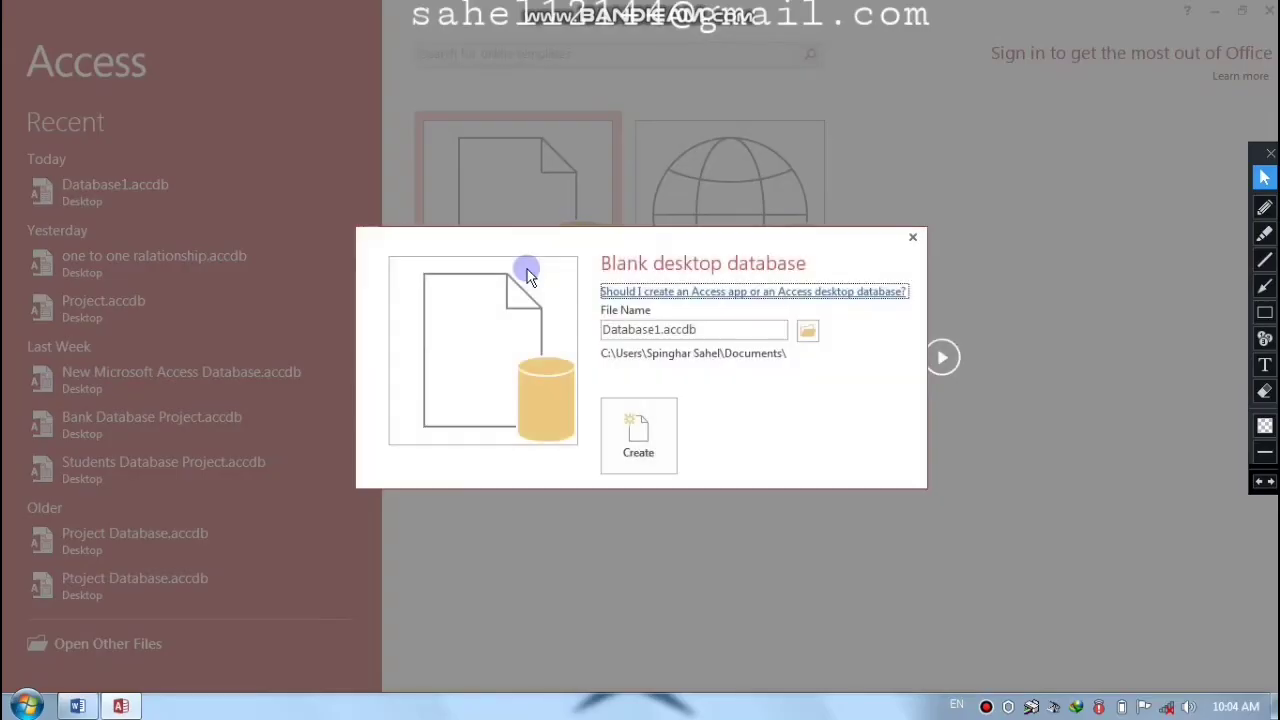
{"action": "left_click", "coordinate": [806, 331]}
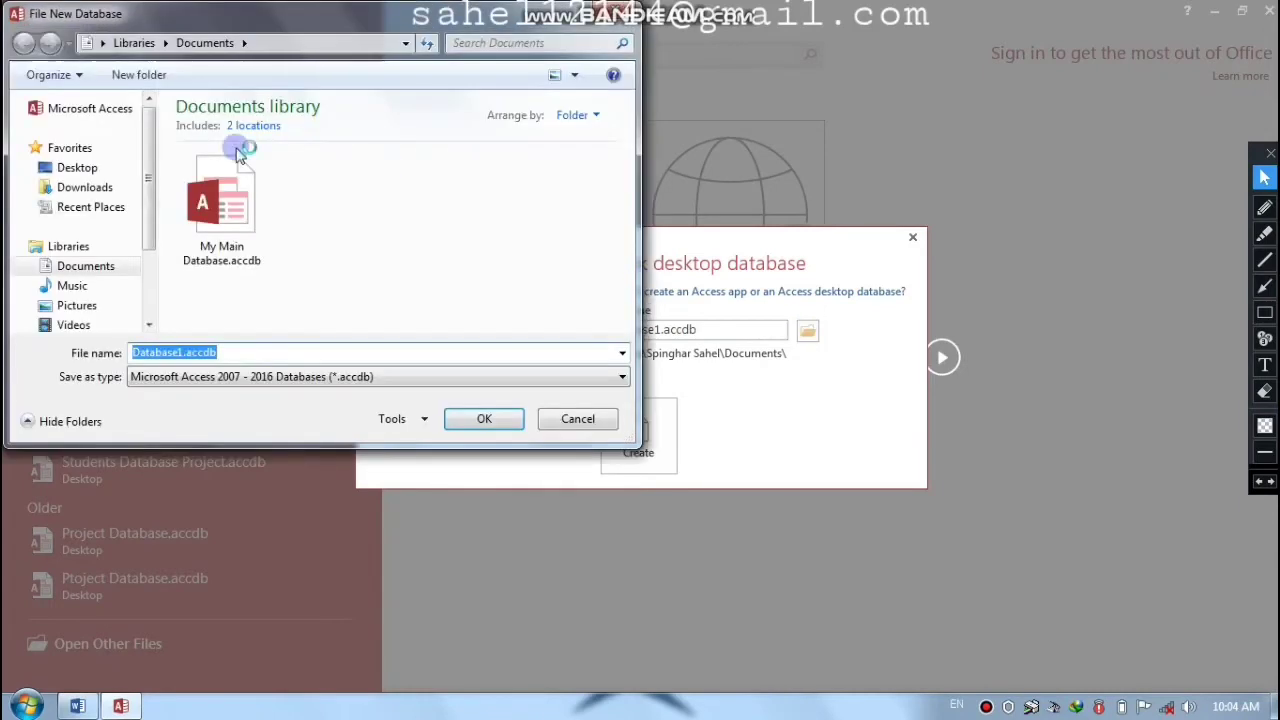
{"action": "left_click", "coordinate": [78, 169]}
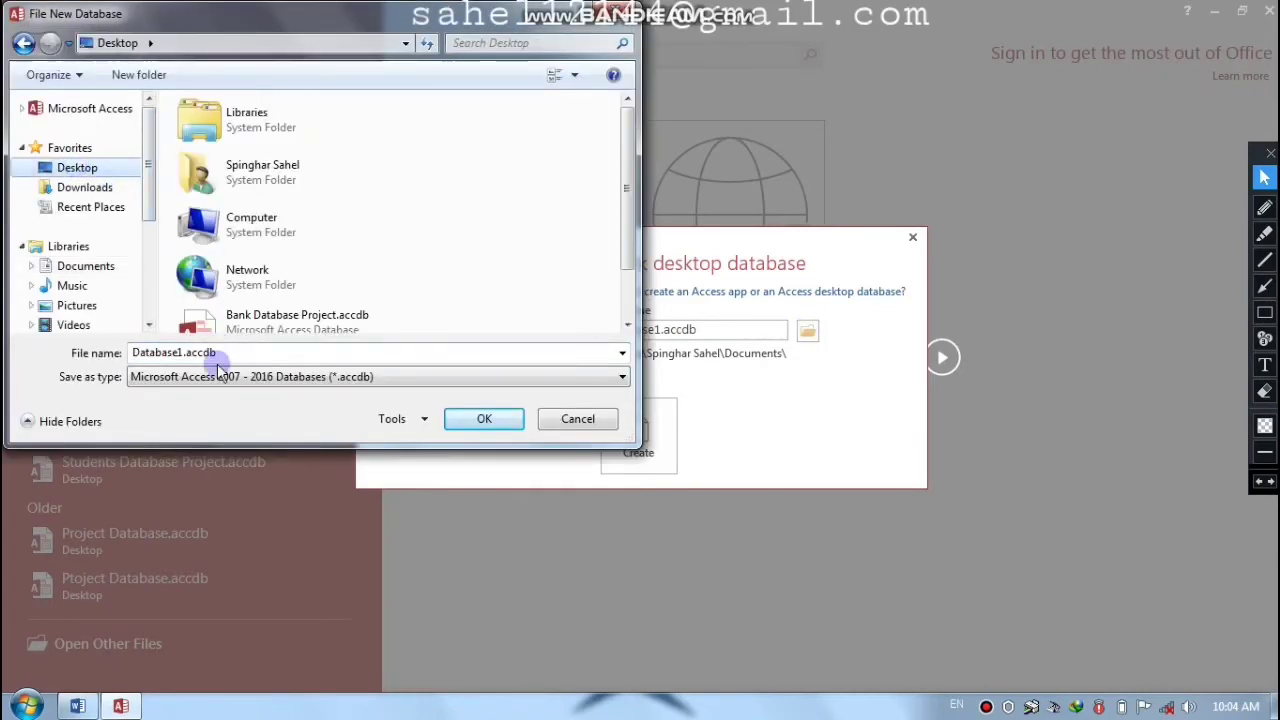
{"action": "type", "text": "sam"}
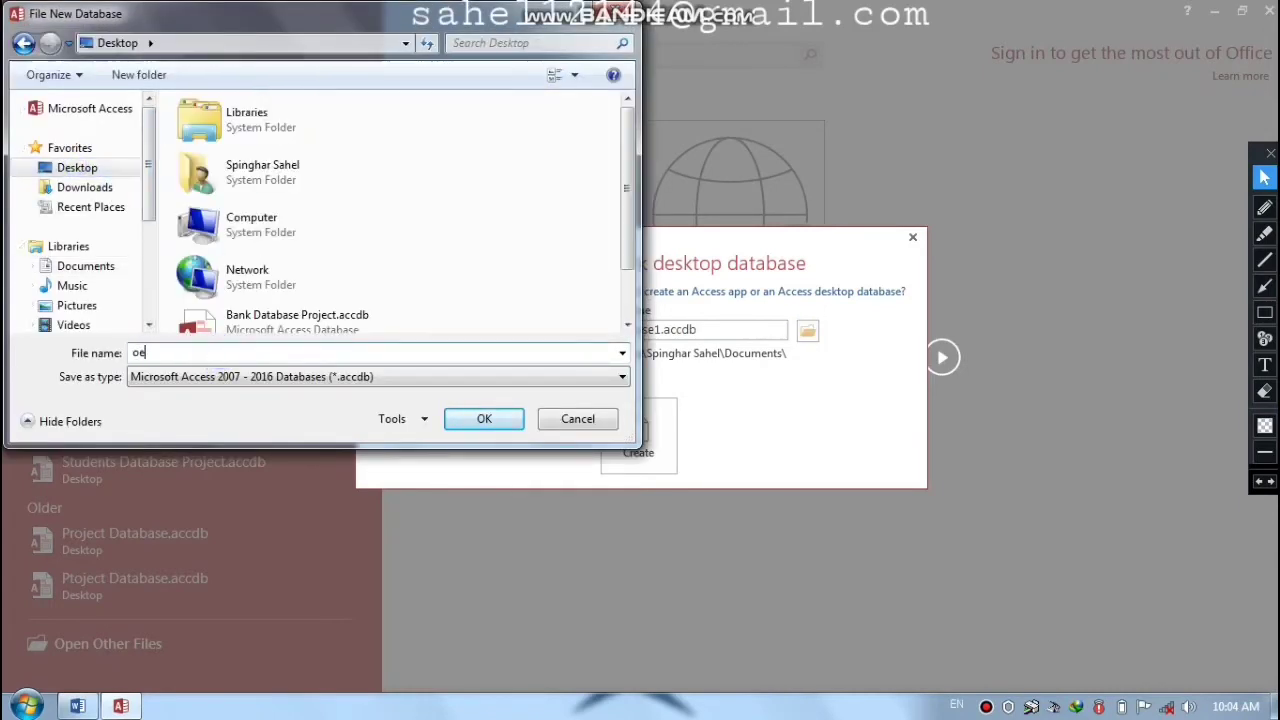
{"action": "key", "text": "BackSpace"}
{"action": "key", "text": "BackSpace"}
{"action": "key", "text": "BackSpace"}
{"action": "type", "text": "on"}
{"action": "key", "text": "BackSpace"}
{"action": "type", "text": "ne to may"}
{"action": "key", "text": "BackSpace"}
{"action": "type", "text": "ny database"}
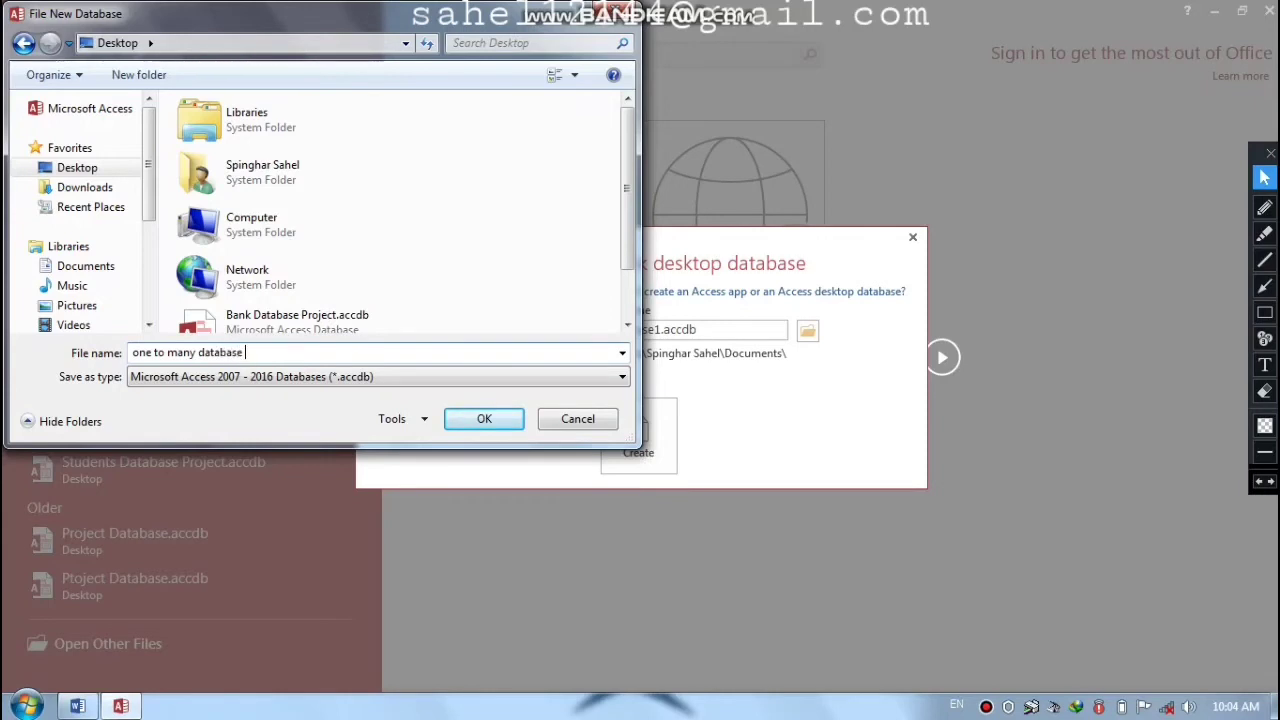
{"action": "left_click", "coordinate": [484, 425]}
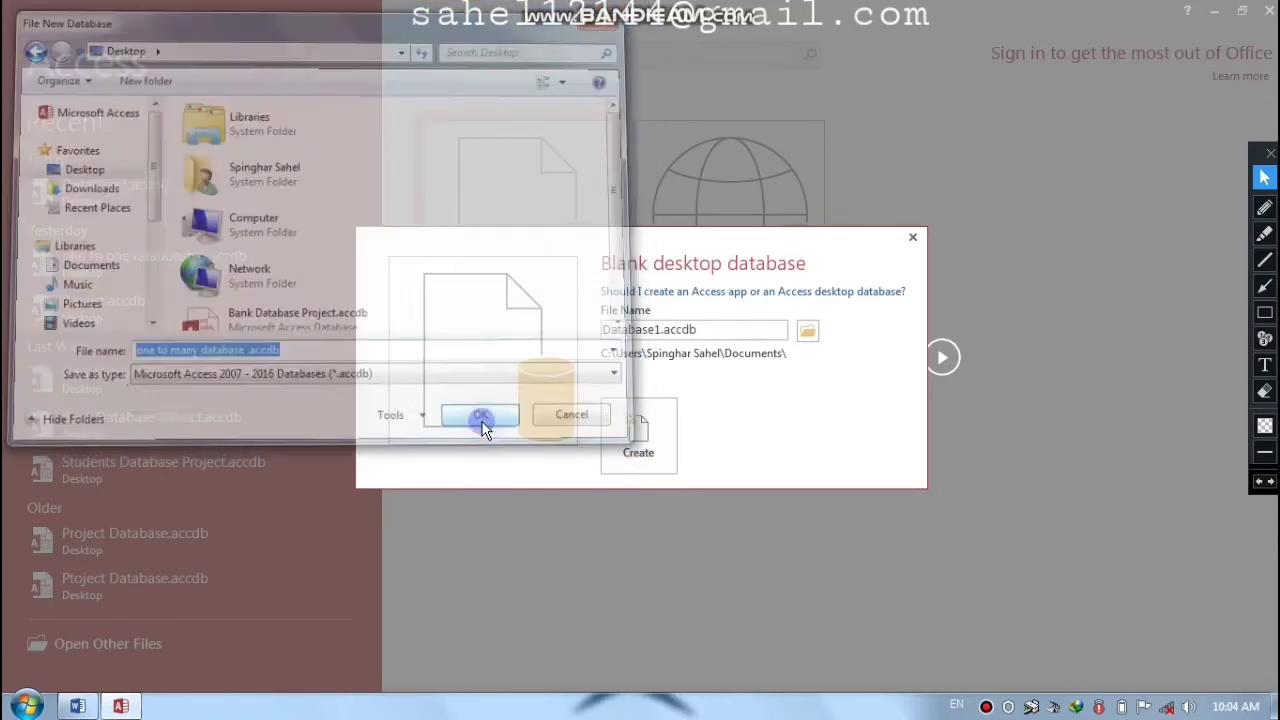
{"action": "left_click", "coordinate": [633, 448]}
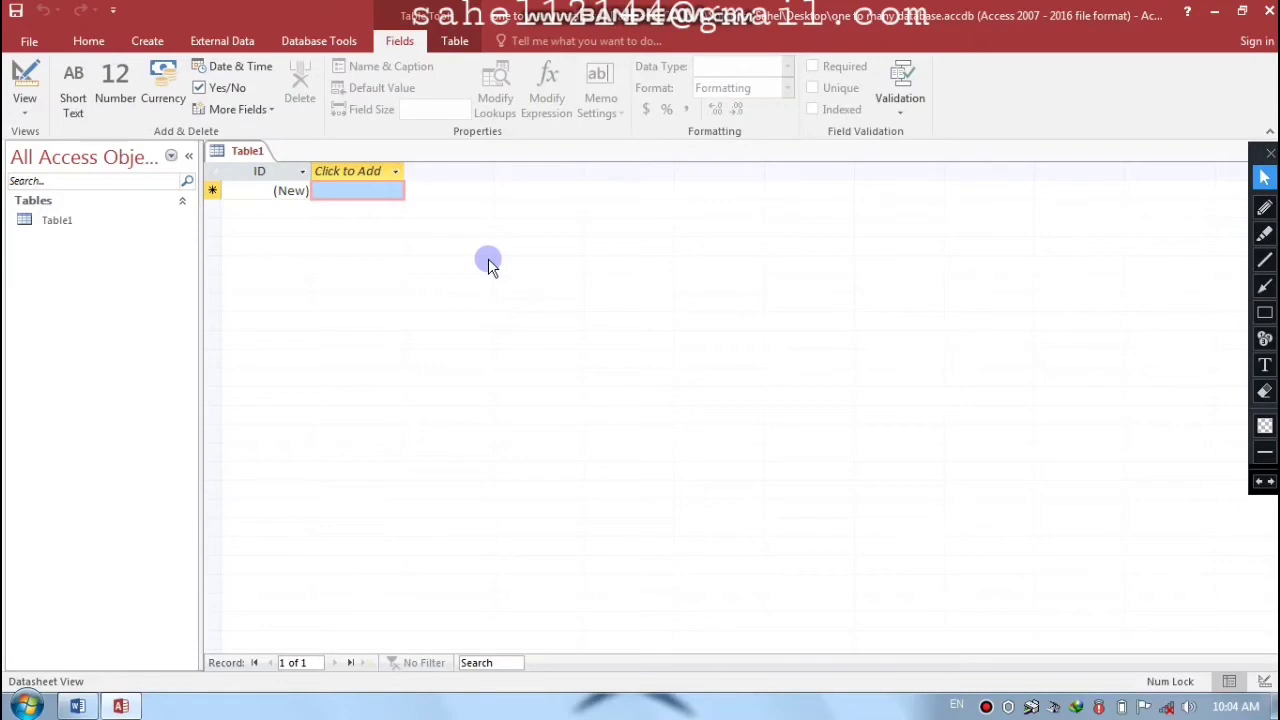
- Close Table1 and start a new design-view table with ID (AutoNumber) and Name (Short Text)
{"action": "key", "text": "ctrl+F4"}
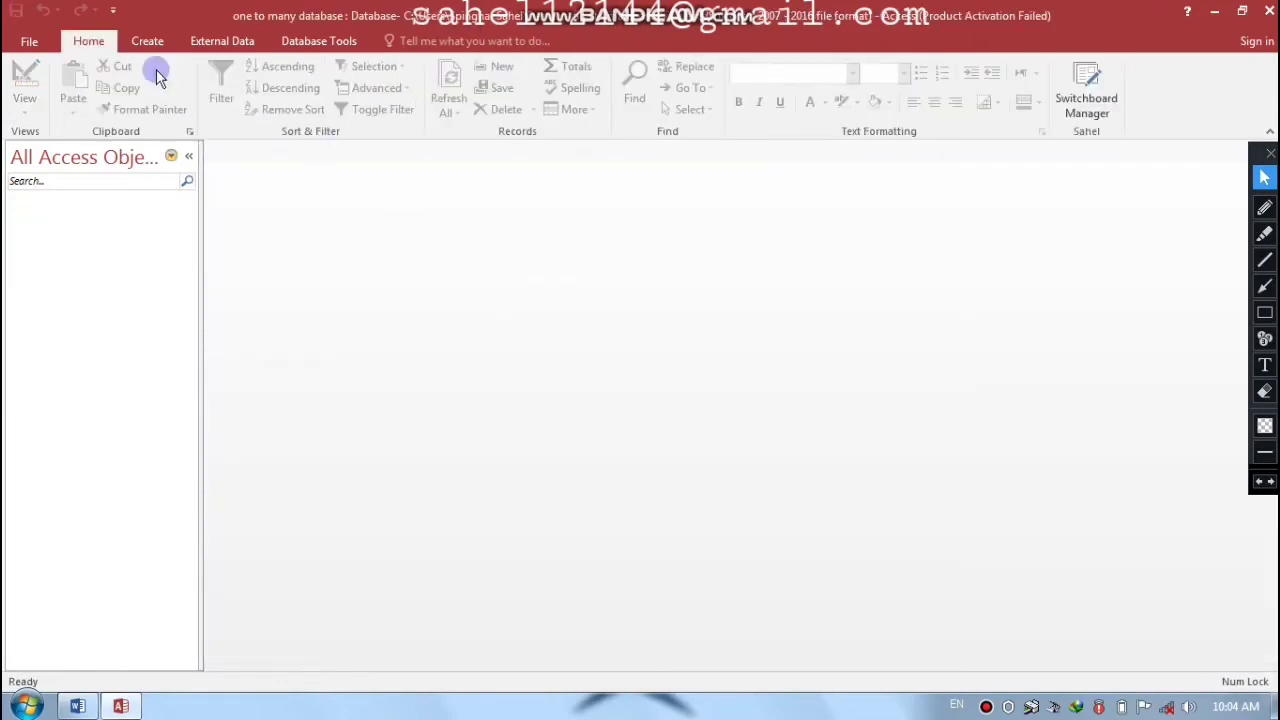
{"action": "left_click", "coordinate": [148, 42]}
{"action": "left_click", "coordinate": [134, 95]}
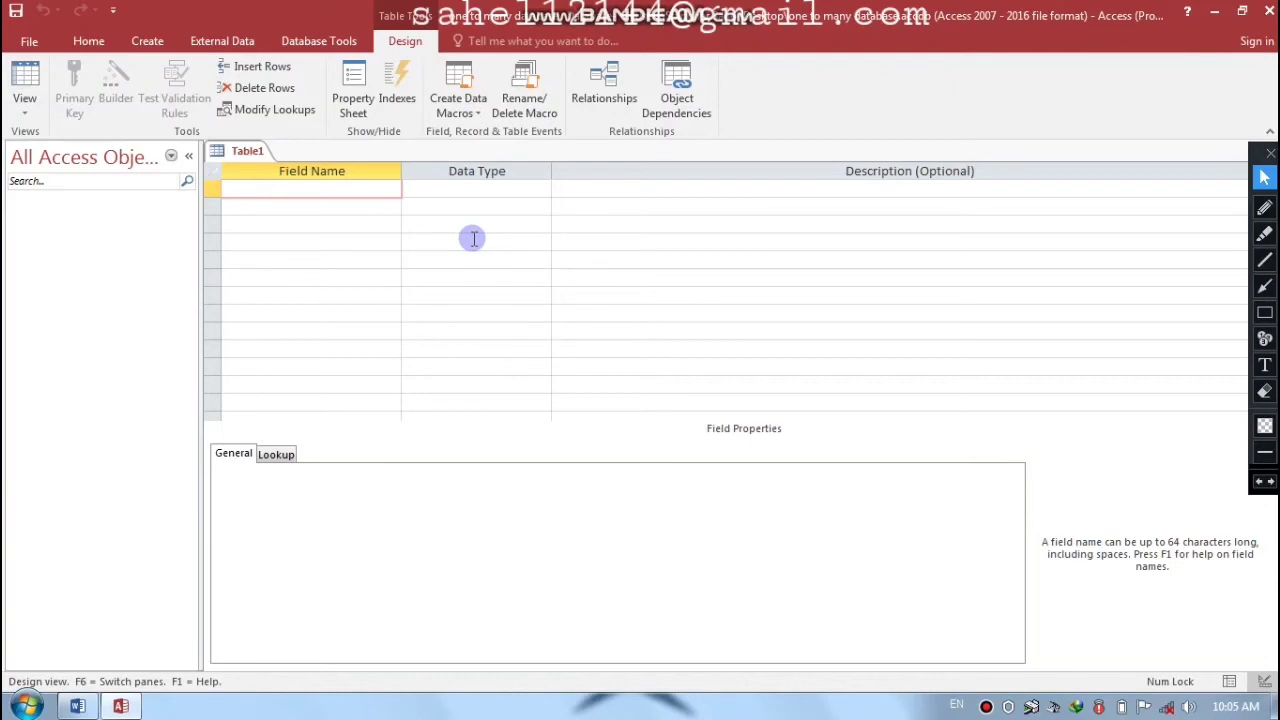
{"action": "key", "text": "Caps_Lock"}
{"action": "type", "text": "ID"}
{"action": "key", "text": "Tab"}
{"action": "type", "text": "A"}
{"action": "key", "text": "Tab"}
{"action": "key", "text": "Tab"}
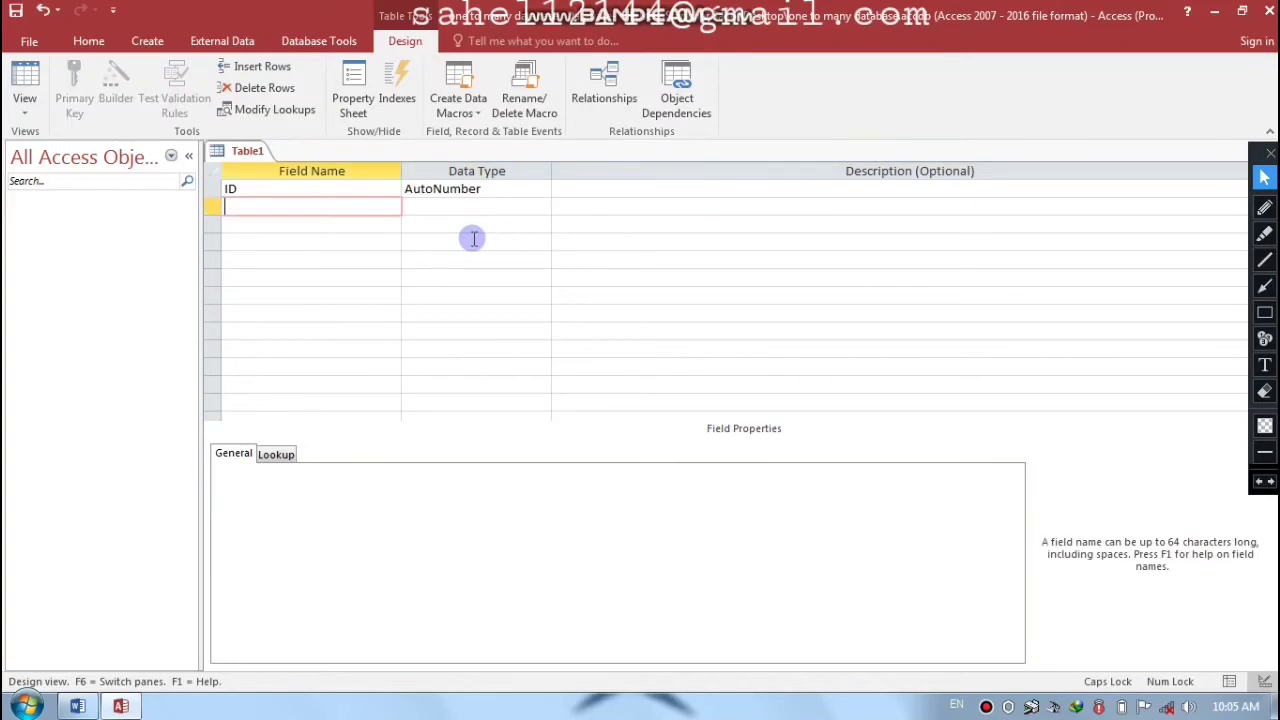
{"action": "type", "text": "N"}
{"action": "key", "text": "Caps_Lock"}
{"action": "type", "text": "ame"}
{"action": "key", "text": "Tab"}
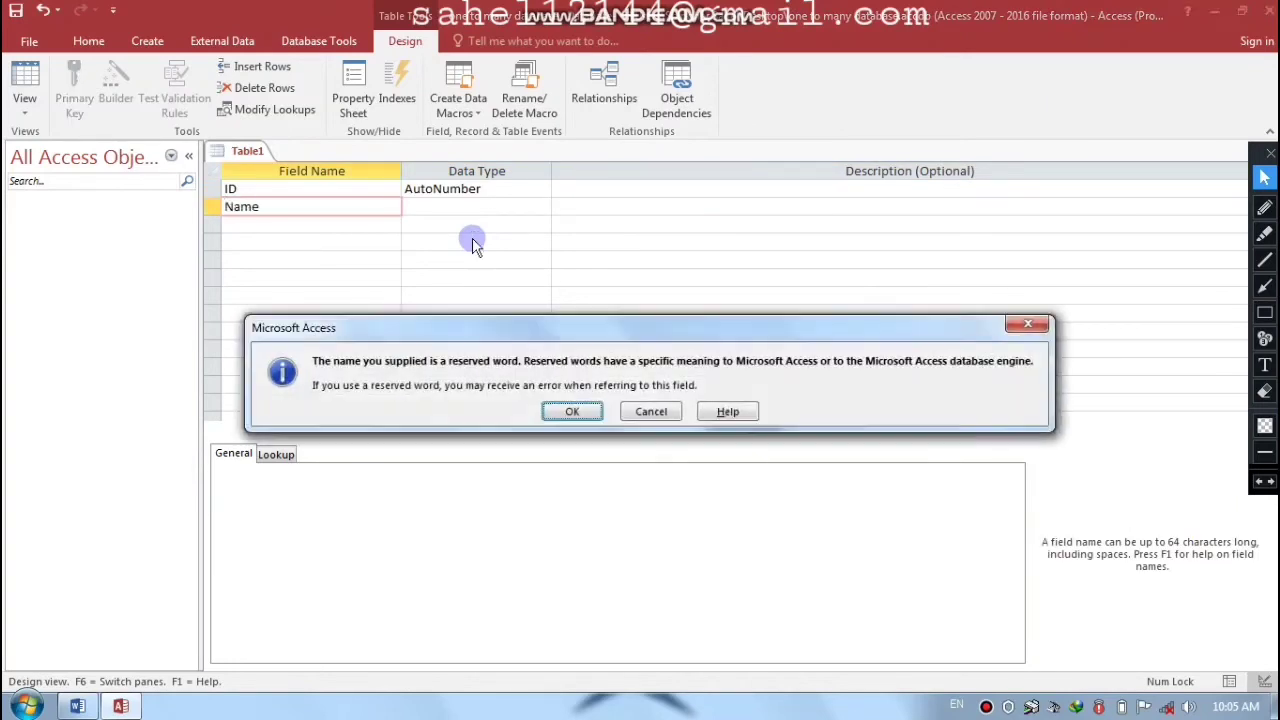
{"action": "key", "text": "Return"}
{"action": "key", "text": "Tab"}
{"action": "key", "text": "Tab"}
- Add a Salary field of type Currency and a Department field
{"action": "key", "text": "Caps_Lock"}
{"action": "type", "text": "S"}
{"action": "key", "text": "Caps_Lock"}
{"action": "type", "text": "alary"}
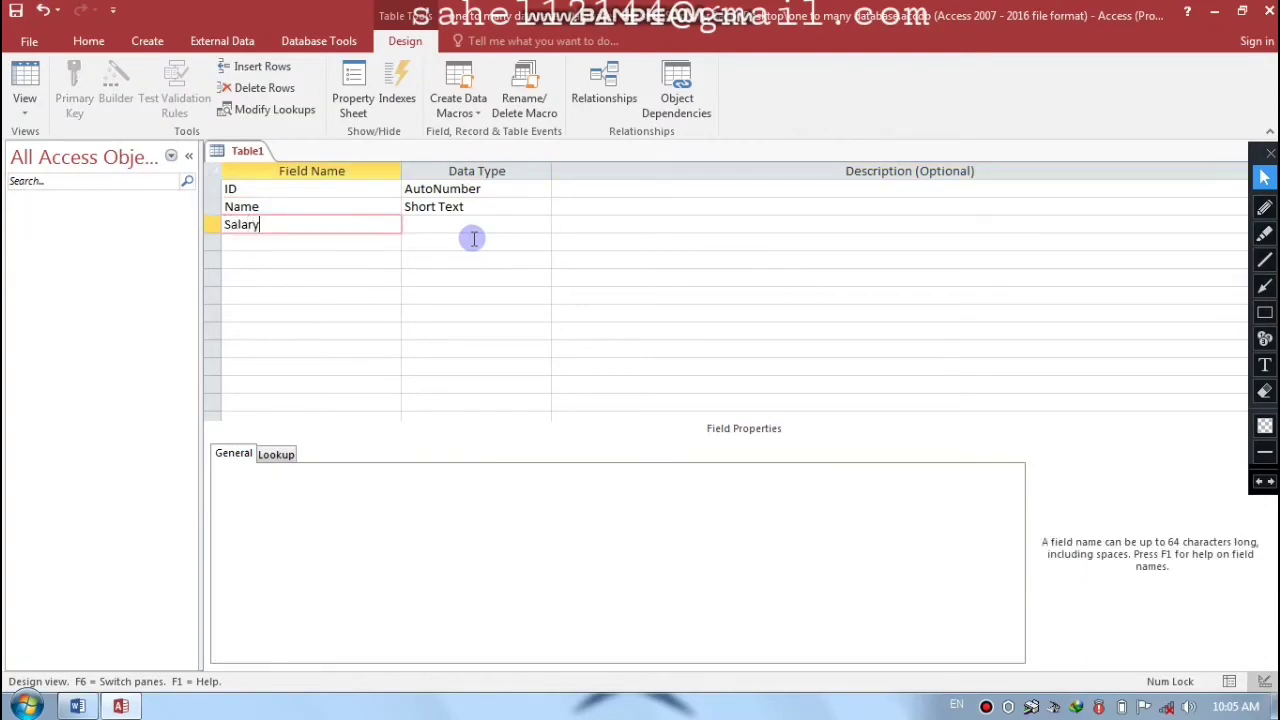
{"action": "key", "text": "Tab"}
{"action": "type", "text": "c"}
{"action": "key", "text": "Tab"}
{"action": "key", "text": "Tab"}
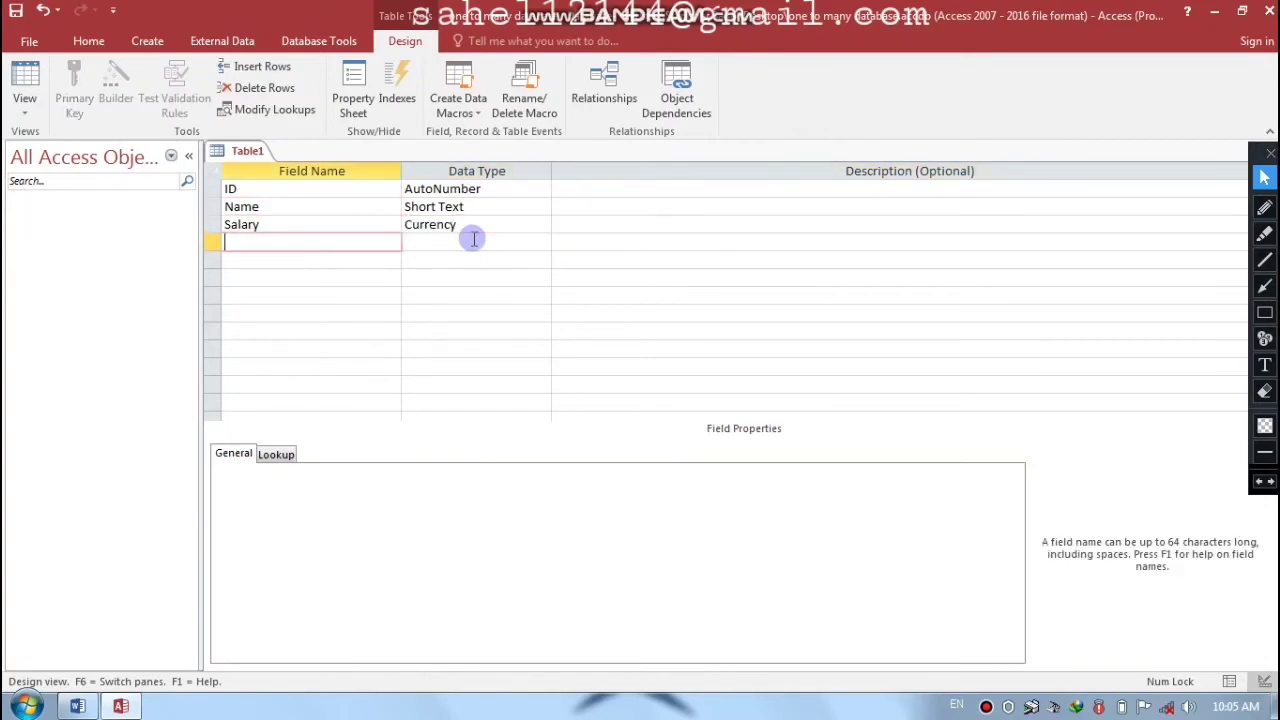
{"action": "key", "text": "Caps_Lock"}
{"action": "type", "text": "D"}
{"action": "key", "text": "Caps_Lock"}
{"action": "type", "text": "epartment"}
{"action": "key", "text": "Tab"}
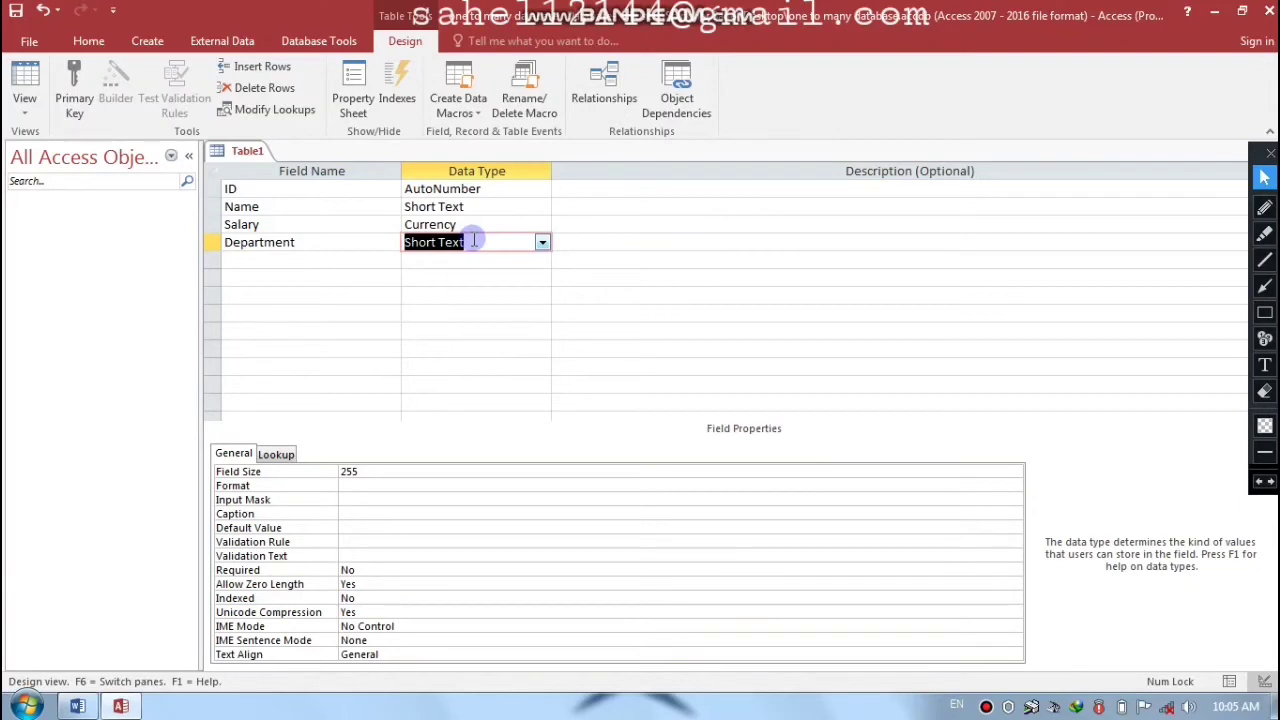
{"action": "key", "text": "Tab"}
{"action": "key", "text": "shift+Tab"}
{"action": "key", "text": "shift+Tab"}
{"action": "key", "text": "Up"}
{"action": "key", "text": "Up"}
{"action": "key", "text": "Up"}
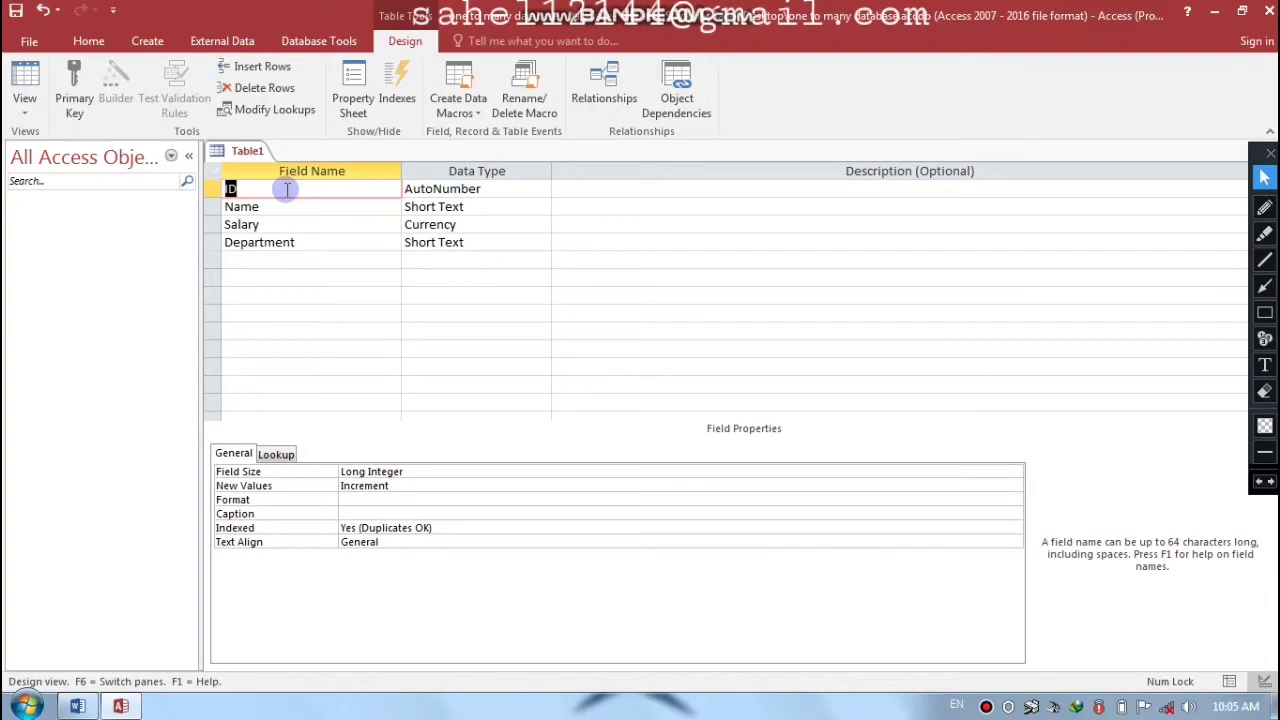
- Make ID the primary key and save the table as 'Sub Table'
{"action": "right_click", "coordinate": [288, 192]}
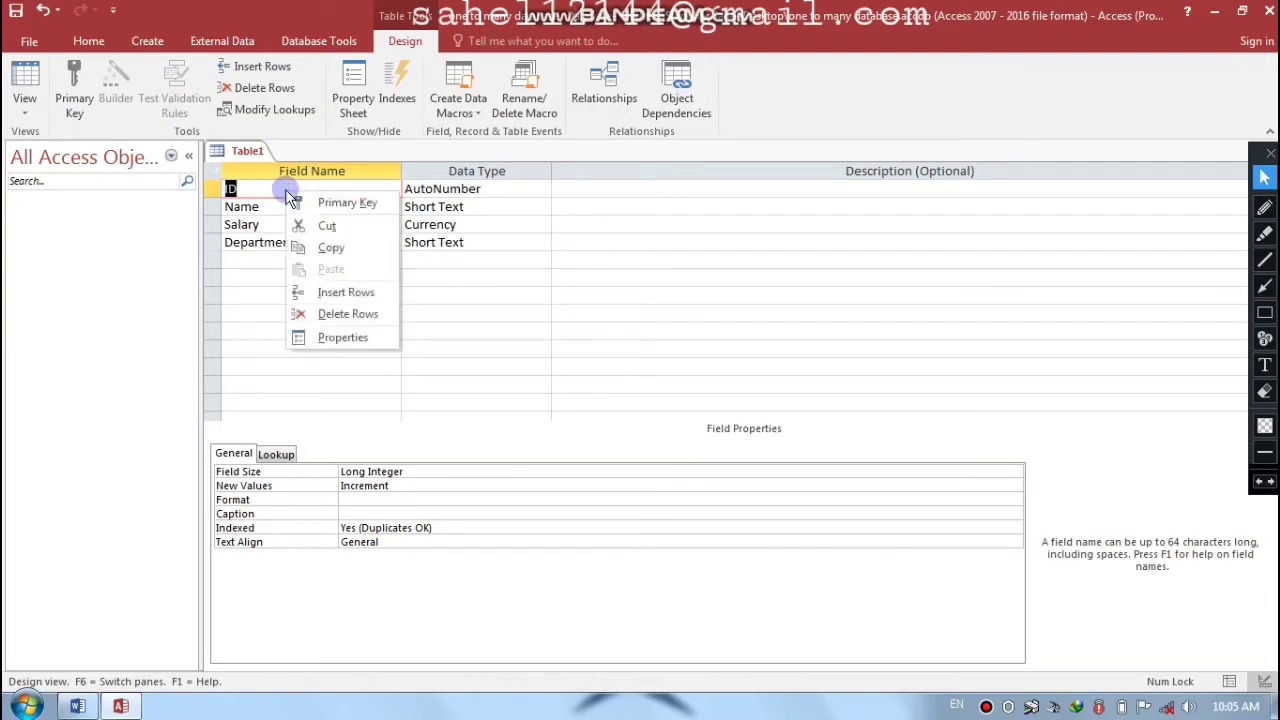
{"action": "left_click", "coordinate": [347, 205]}
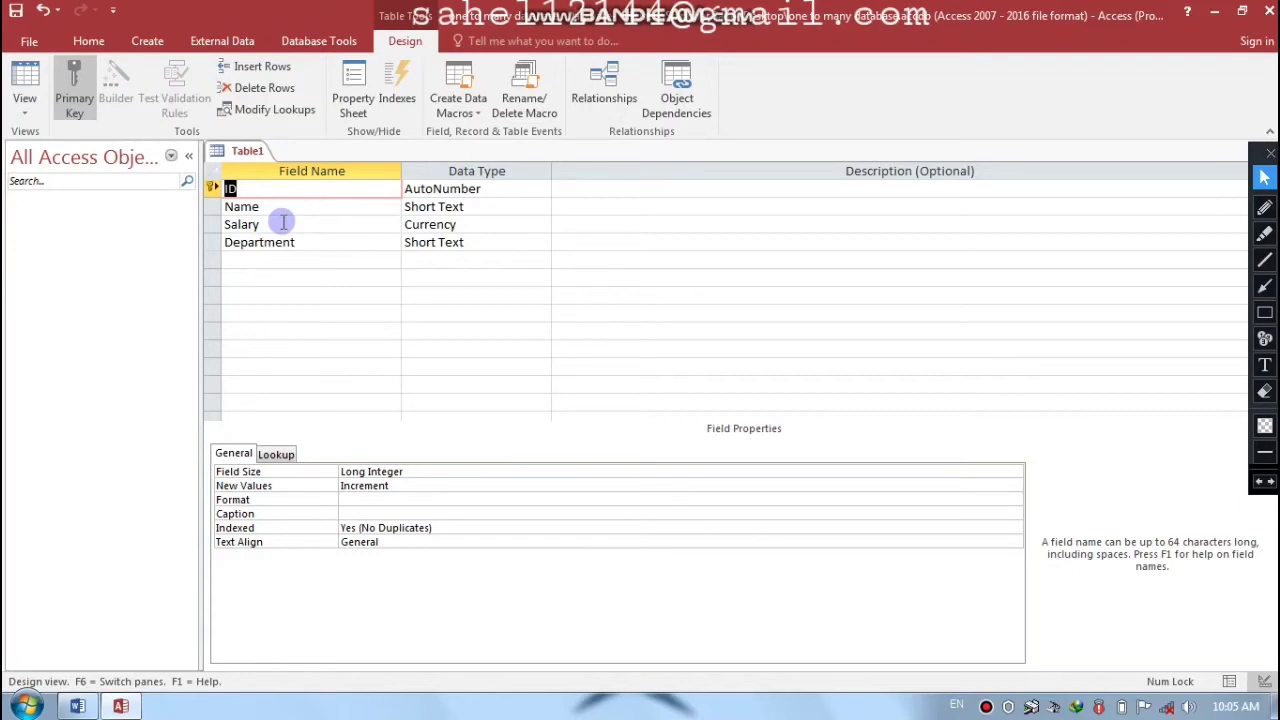
{"action": "key", "text": "ctrl+w"}
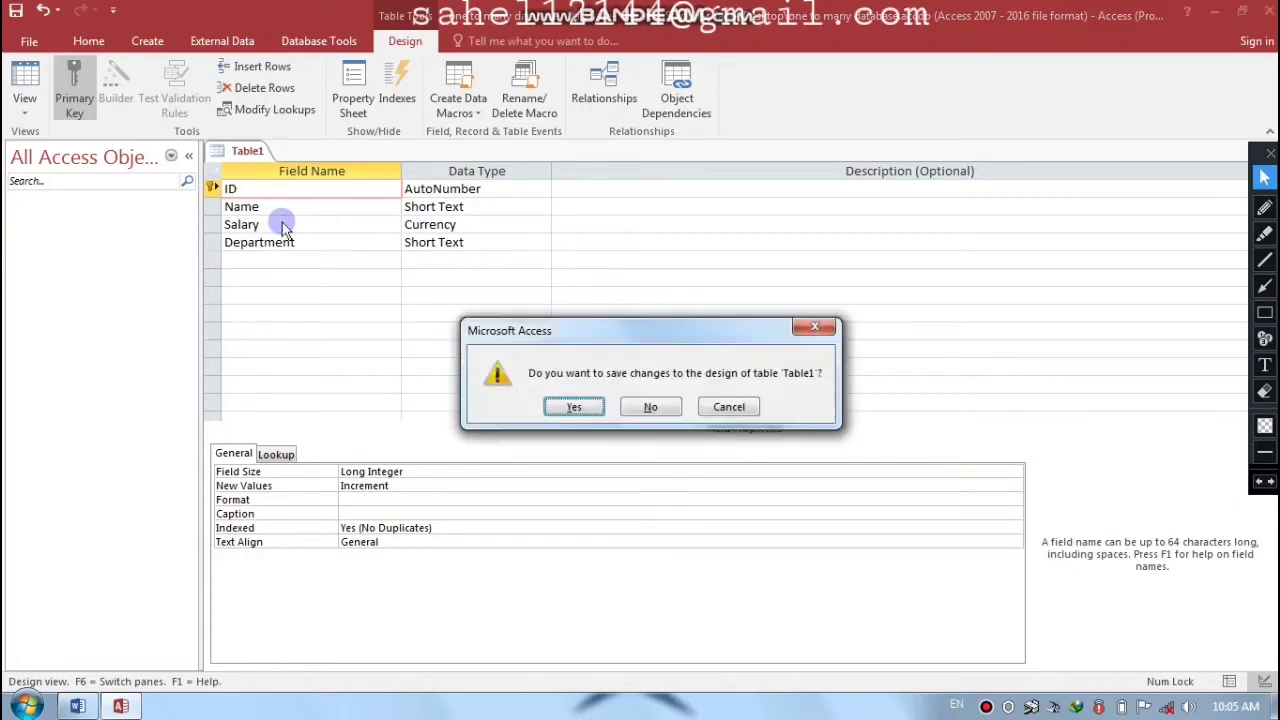
{"action": "key", "text": "Return"}
{"action": "key", "text": "Caps_Lock"}
{"action": "type", "text": "S"}
{"action": "key", "text": "Caps_Lock"}
{"action": "type", "text": "ub"}
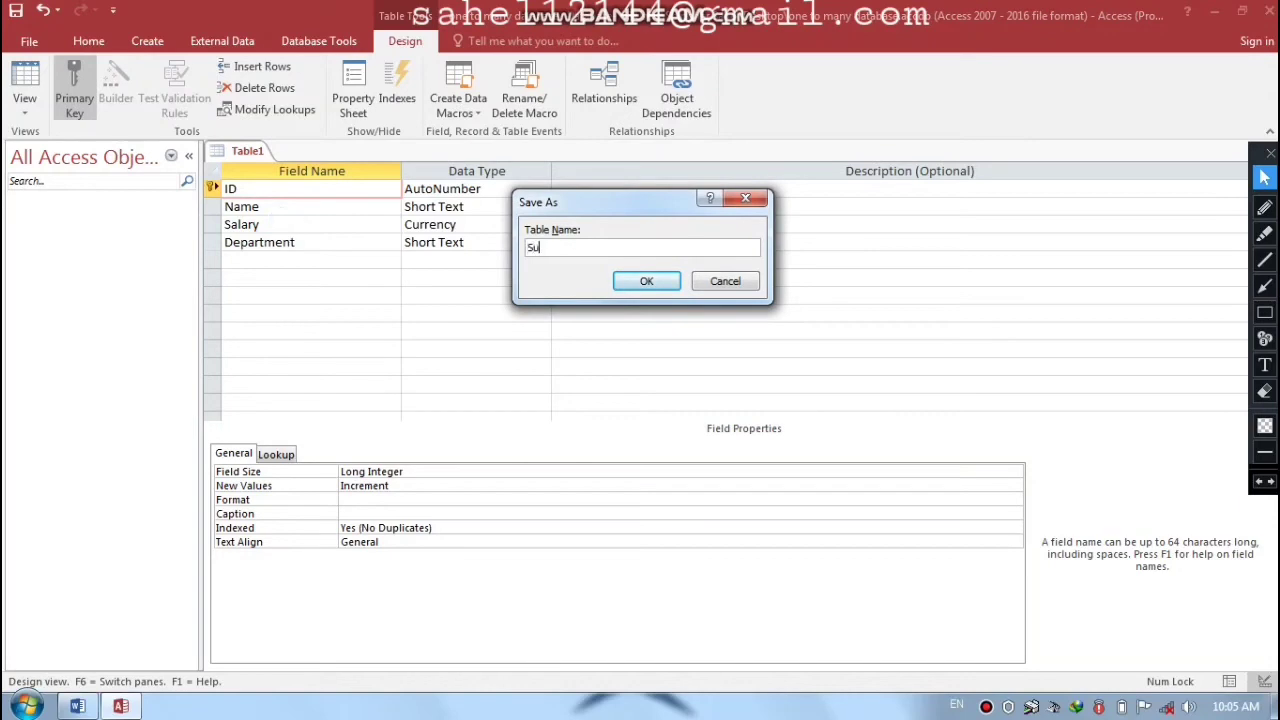
{"action": "key", "text": "Caps_Lock"}
{"action": "type", "text": "T"}
{"action": "key", "text": "Caps_Lock"}
{"action": "type", "text": "able"}
{"action": "key", "text": "Return"}
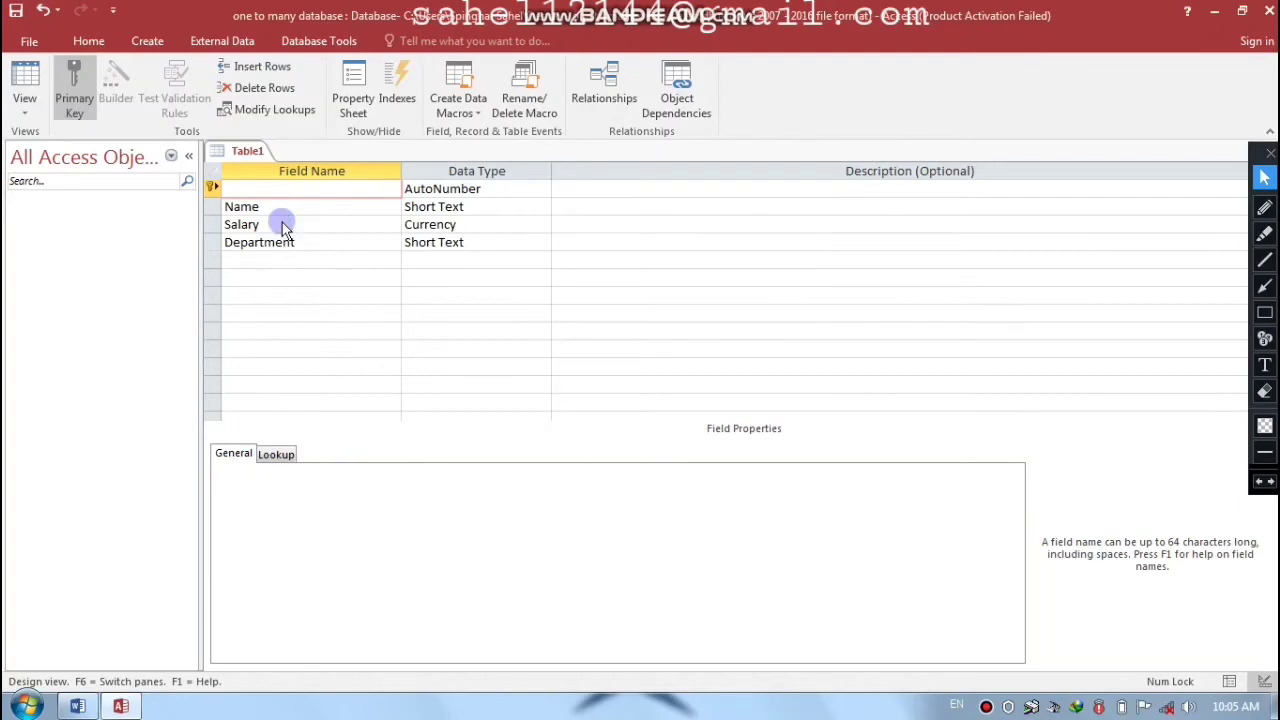
- Start a new design-view table with an ID field of type AutoNumber
{"action": "left_click", "coordinate": [138, 37]}
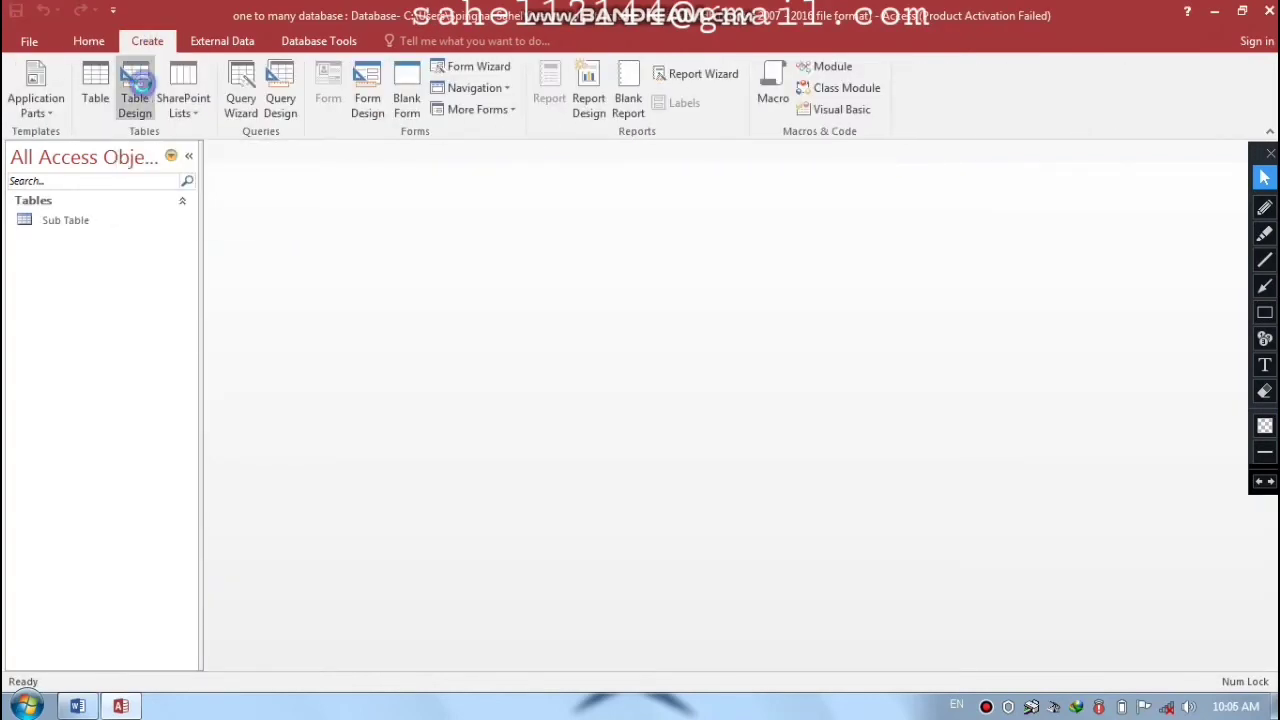
{"action": "left_click", "coordinate": [143, 83]}
{"action": "type", "text": "ID"}
{"action": "key", "text": "Tab"}
{"action": "type", "text": "a"}
{"action": "key", "text": "Tab"}
{"action": "key", "text": "Tab"}
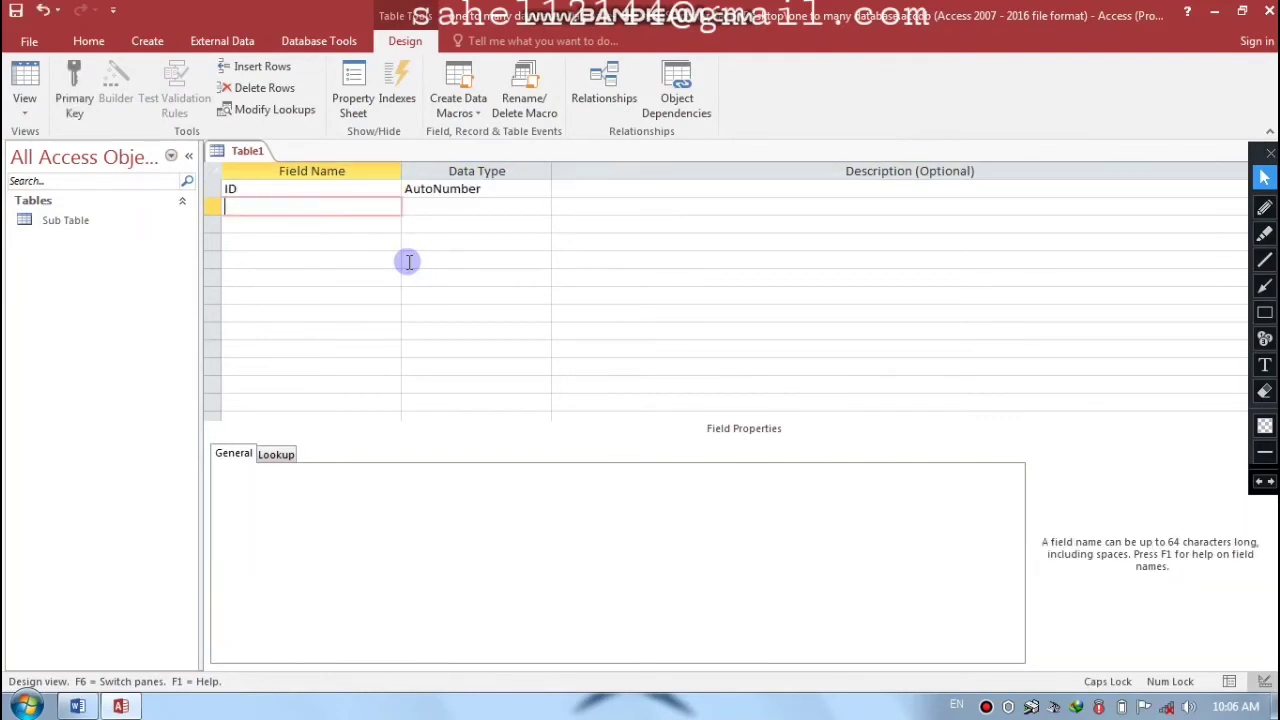
- Add a Short Text field named Department
{"action": "key", "text": "Caps_Lock"}
{"action": "key", "text": "Caps_Lock"}
{"action": "type", "text": "D"}
{"action": "key", "text": "Caps_Lock"}
{"action": "type", "text": "e"}
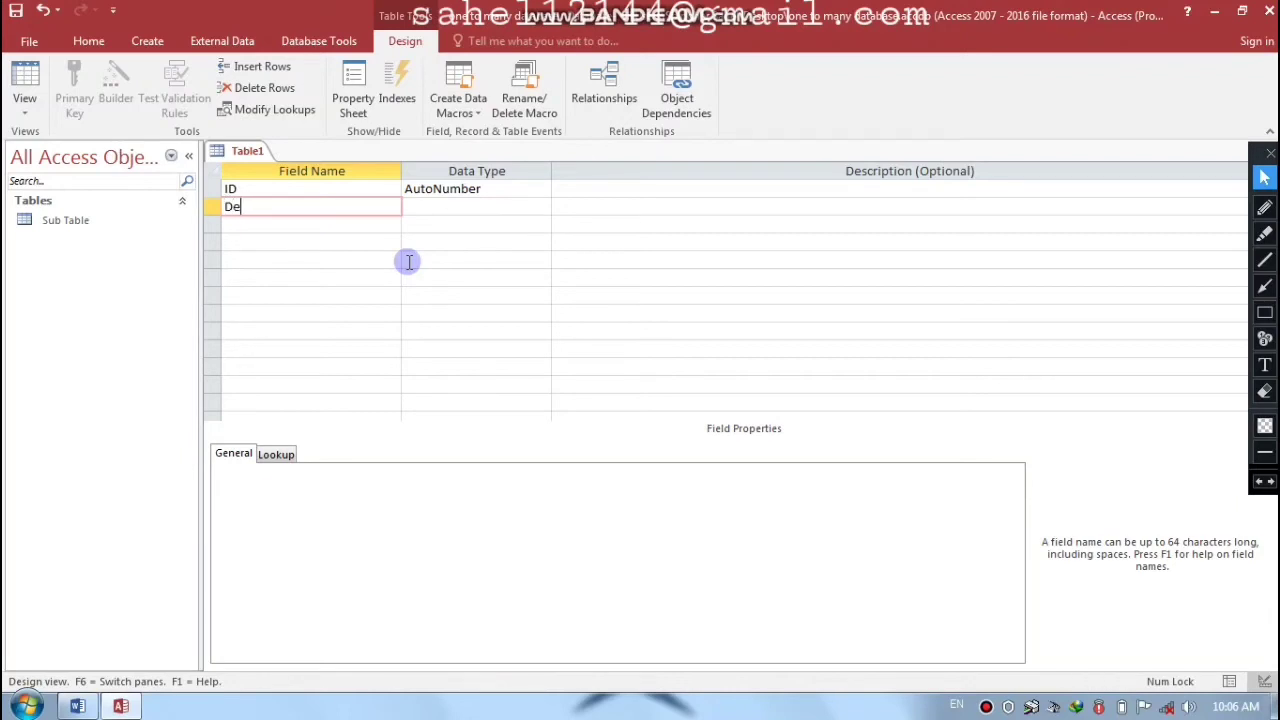
{"action": "type", "text": "partment"}
{"action": "key", "text": "Tab"}
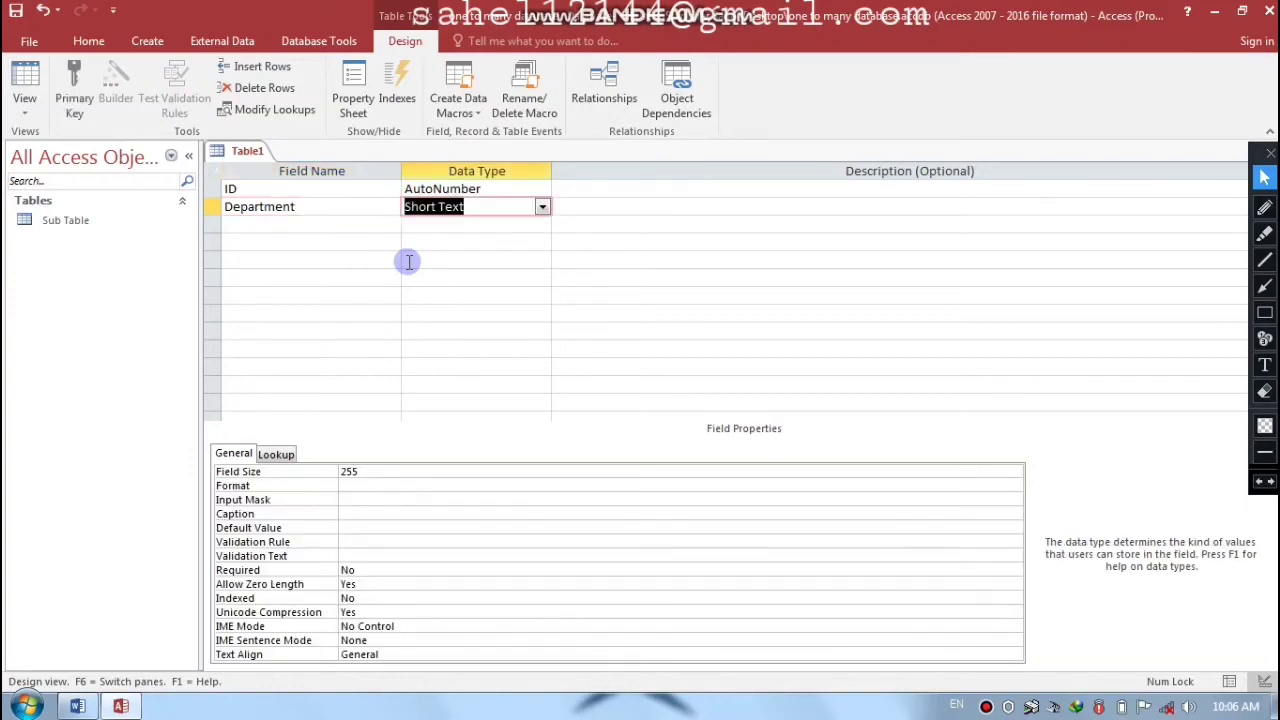
{"action": "key", "text": "shift+Tab"}
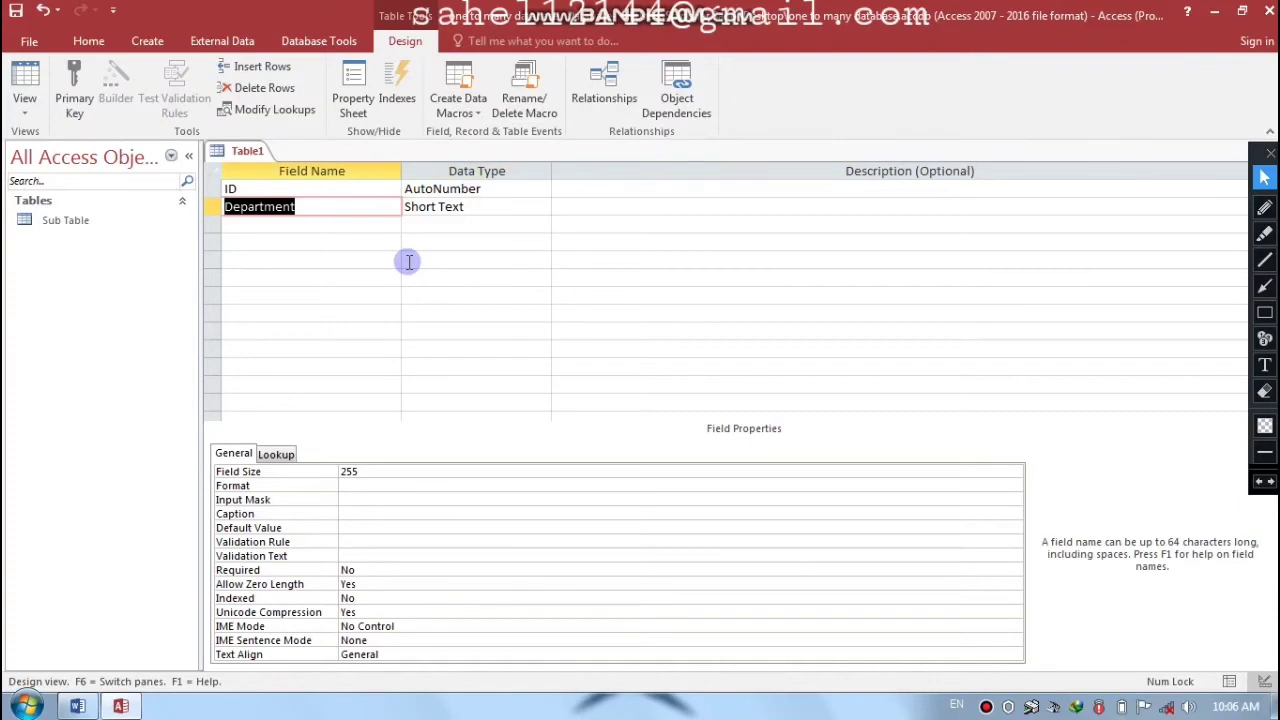
- Make Department the primary key and save the table as 'Main Table'
{"action": "left_click", "coordinate": [322, 207]}
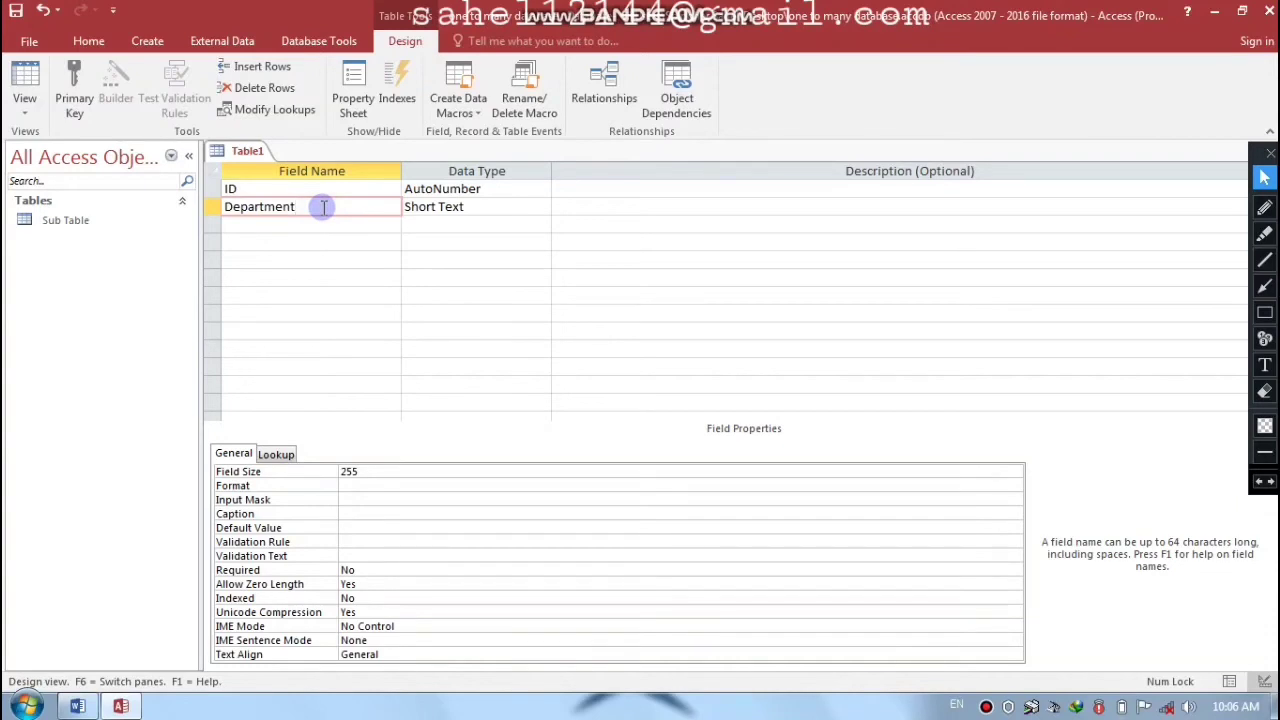
{"action": "right_click", "coordinate": [322, 207]}
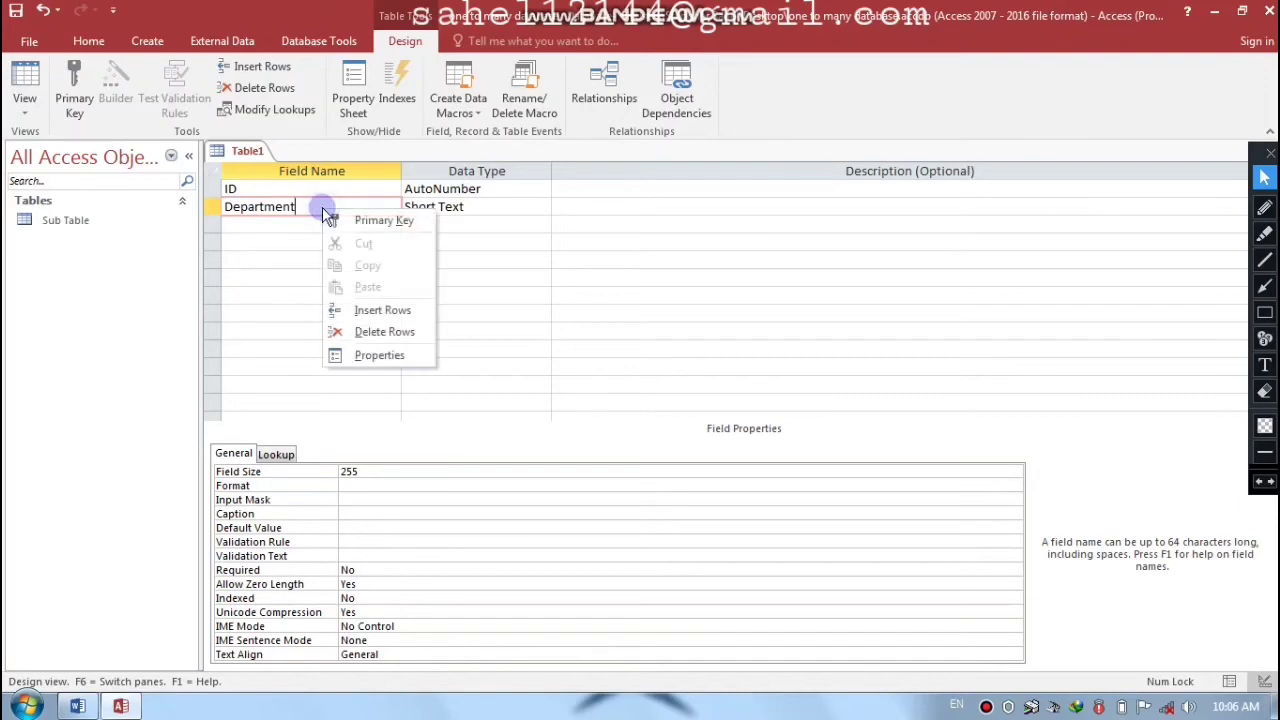
{"action": "left_click", "coordinate": [365, 219]}
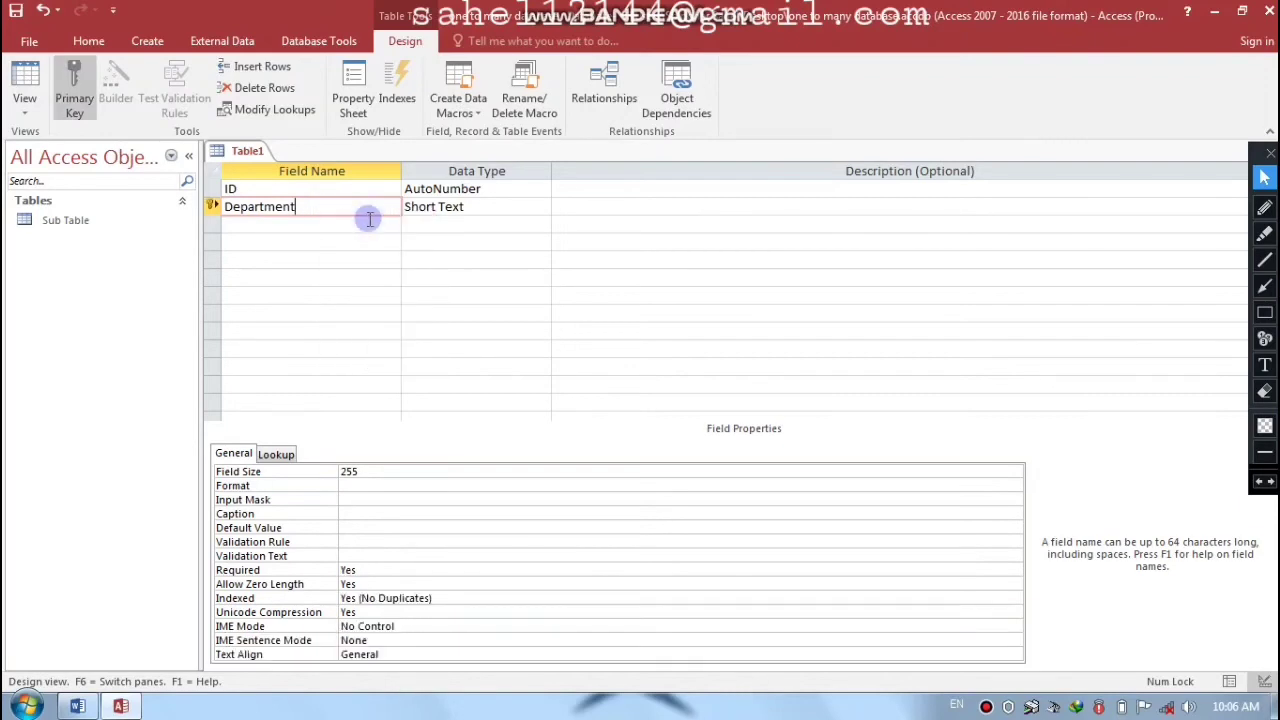
{"action": "key", "text": "ctrl+w"}
{"action": "key", "text": "Return"}
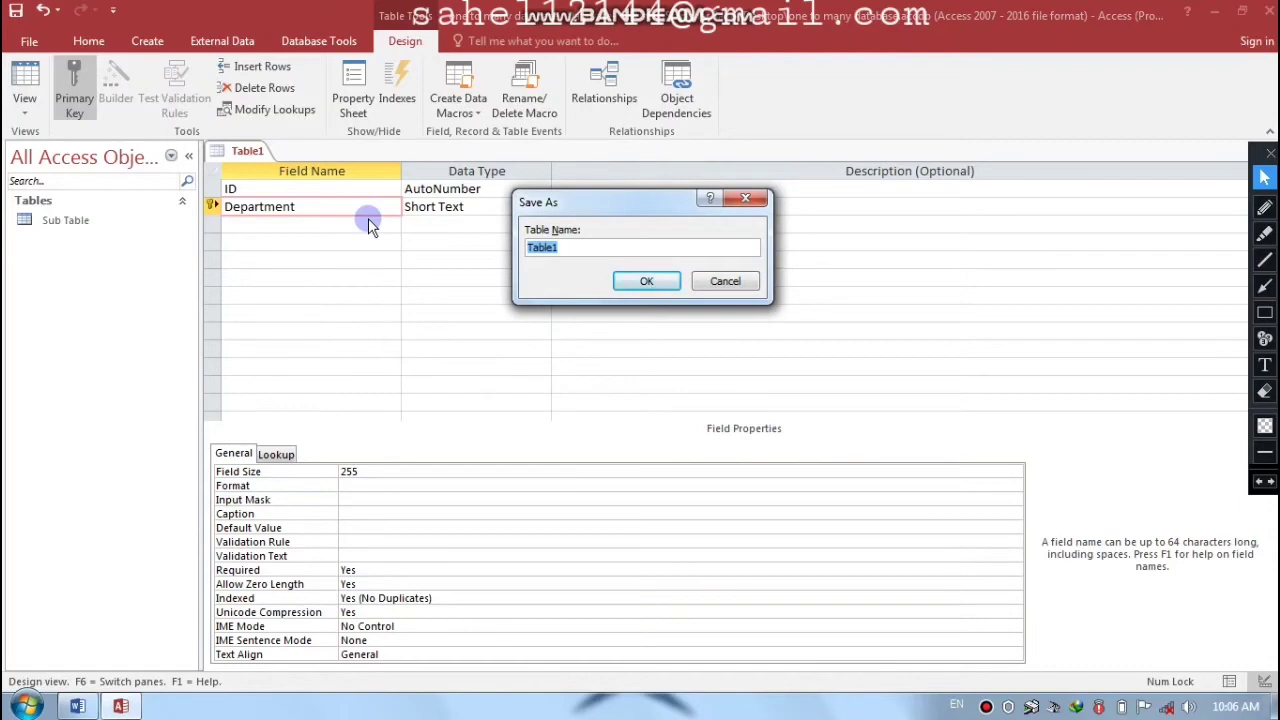
{"action": "type", "text": "Main"}
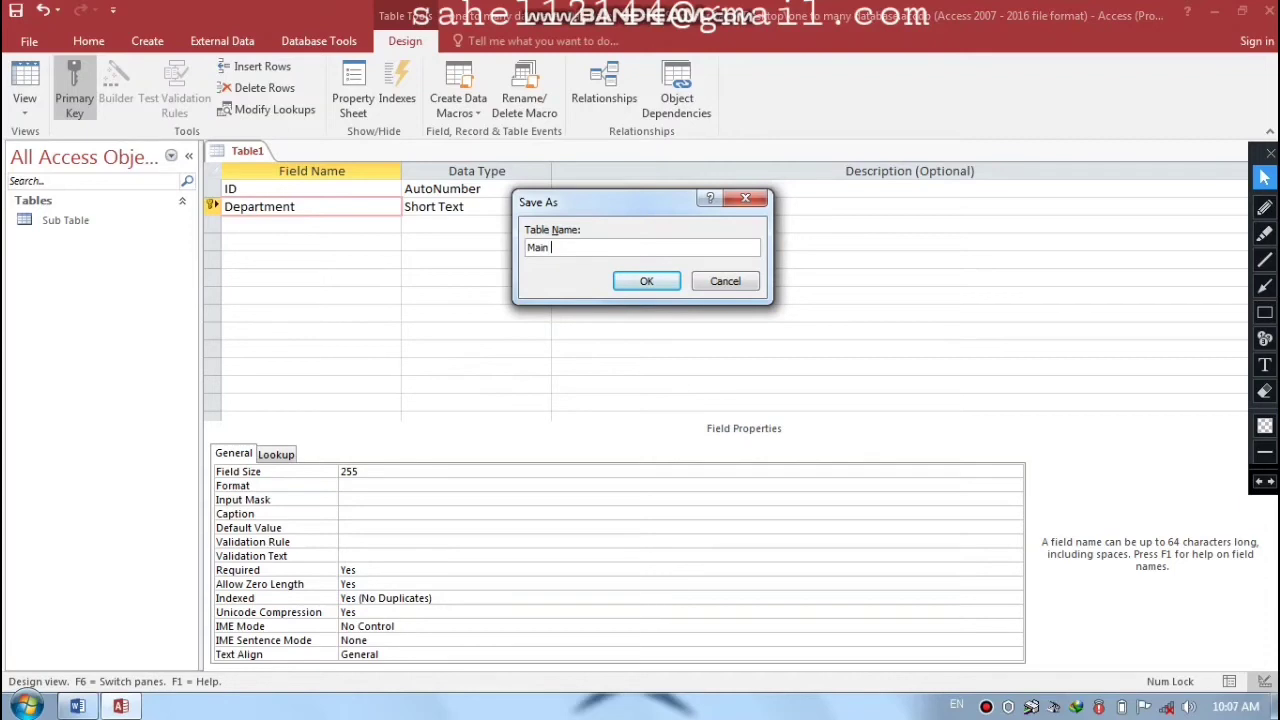
{"action": "type", "text": " Table"}
{"action": "key", "text": "Return"}
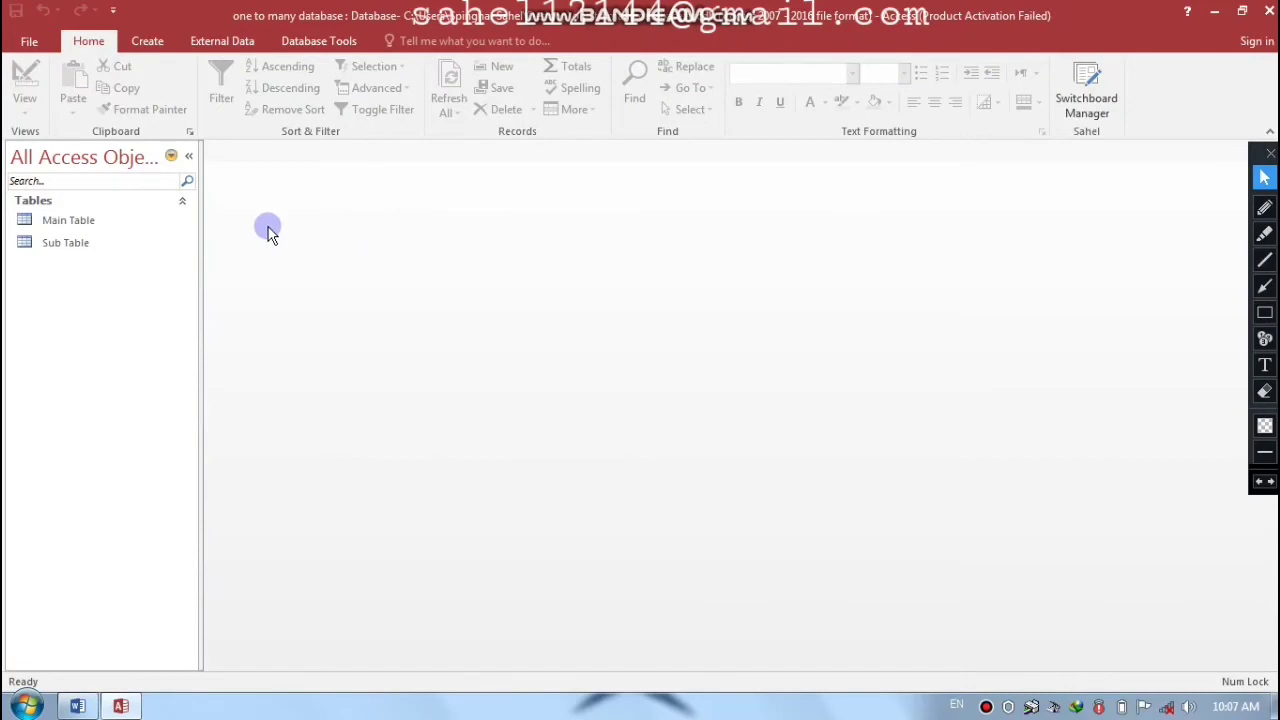
- Open the Relationships window and add both Main Table and Sub Table
{"action": "left_click", "coordinate": [323, 41]}
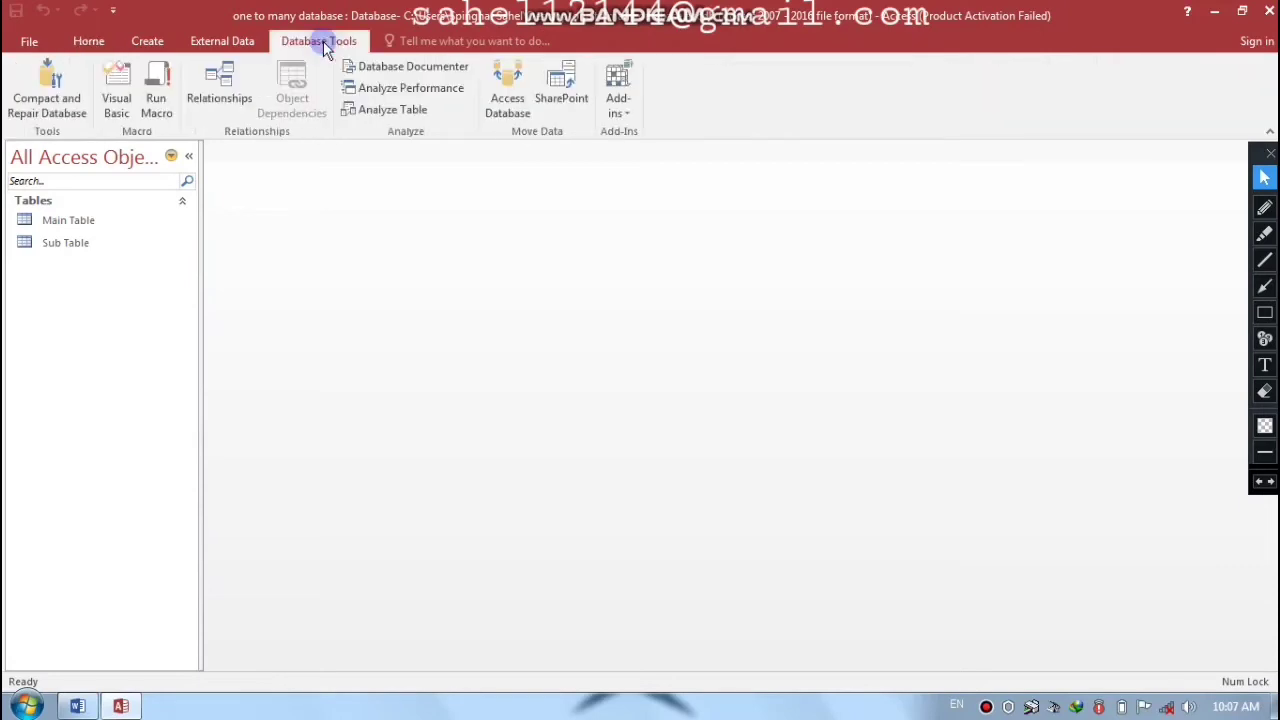
{"action": "left_click", "coordinate": [225, 108]}
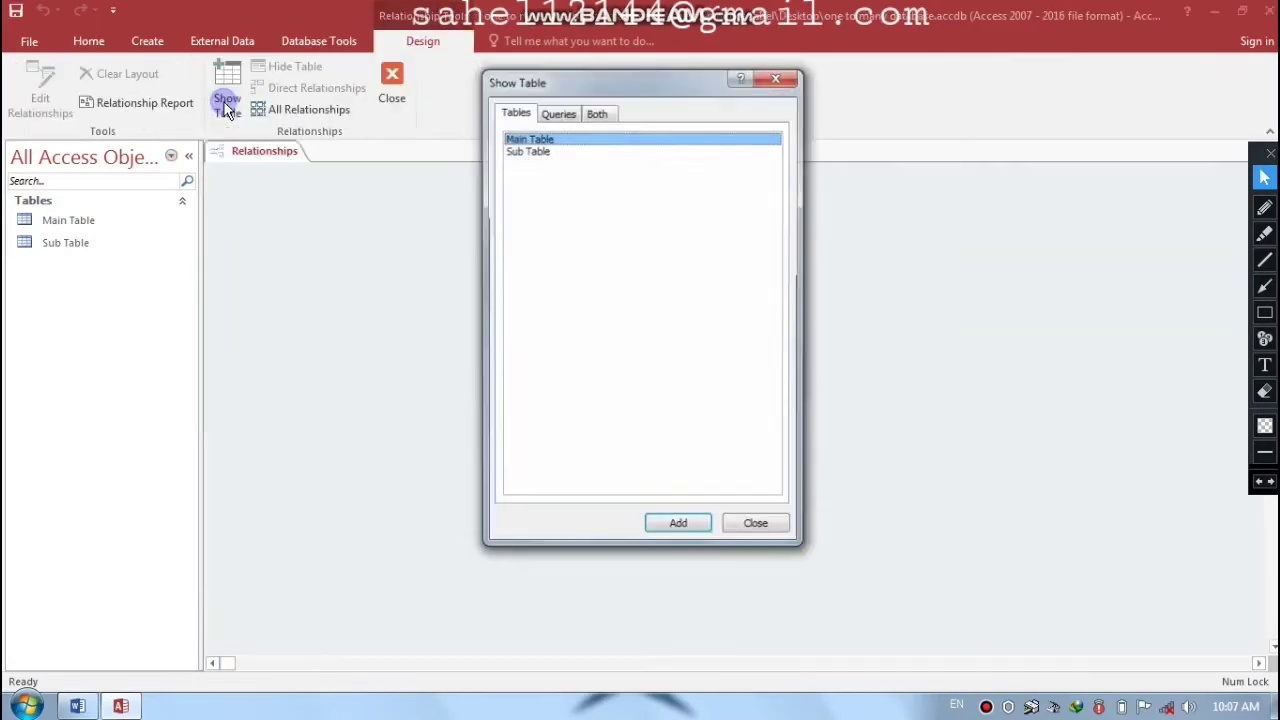
{"action": "left_click", "coordinate": [525, 155]}
{"action": "left_click", "coordinate": [532, 138], "text": "shift"}
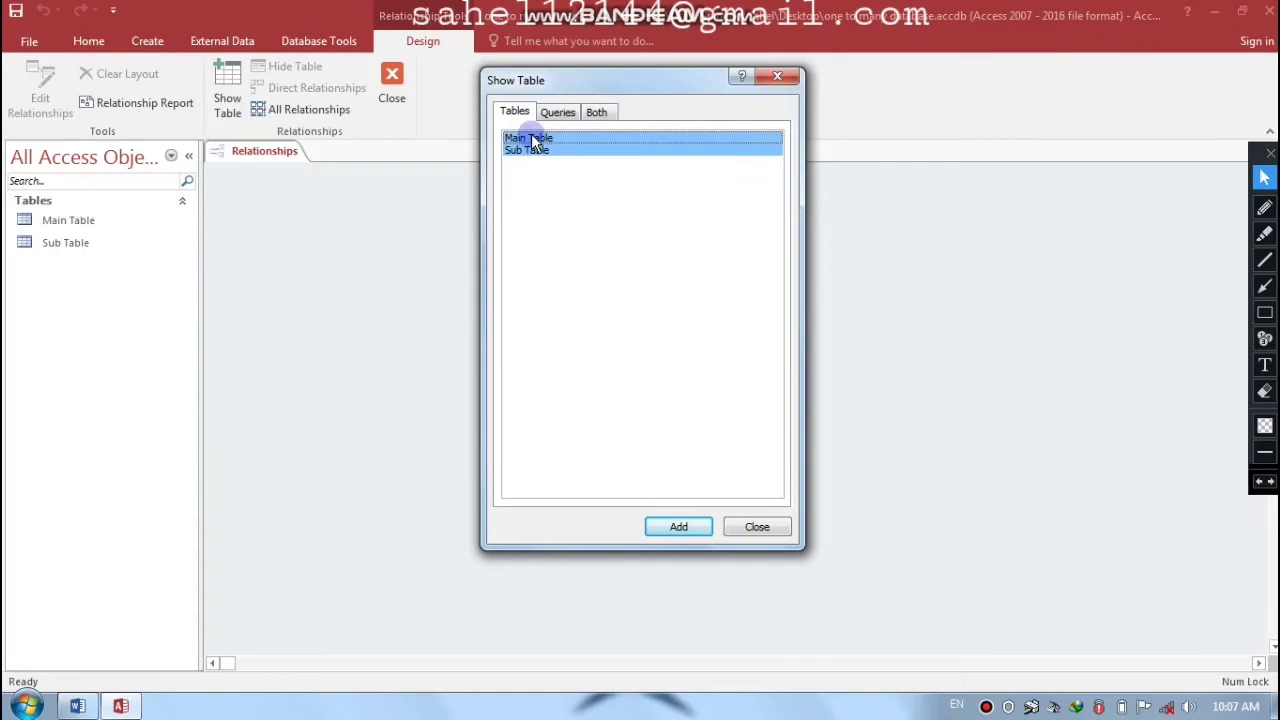
{"action": "left_click", "coordinate": [680, 527]}
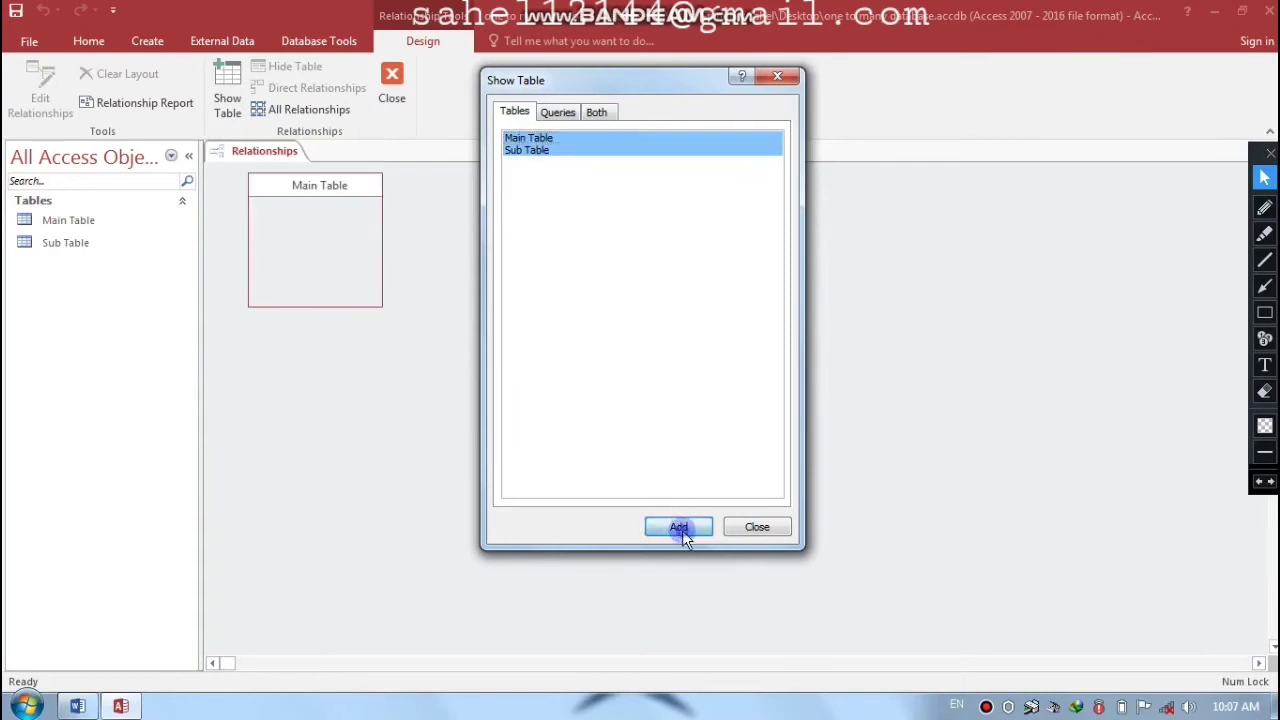
{"action": "left_click", "coordinate": [740, 529]}
- Drag Sub Table to the right and place Main Table beside it
{"action": "left_click", "coordinate": [474, 207]}
{"action": "left_click_drag", "start_coordinate": [477, 184], "coordinate": [731, 237]}
{"action": "left_click", "coordinate": [284, 204]}
{"action": "left_click_drag", "start_coordinate": [289, 186], "coordinate": [517, 224]}
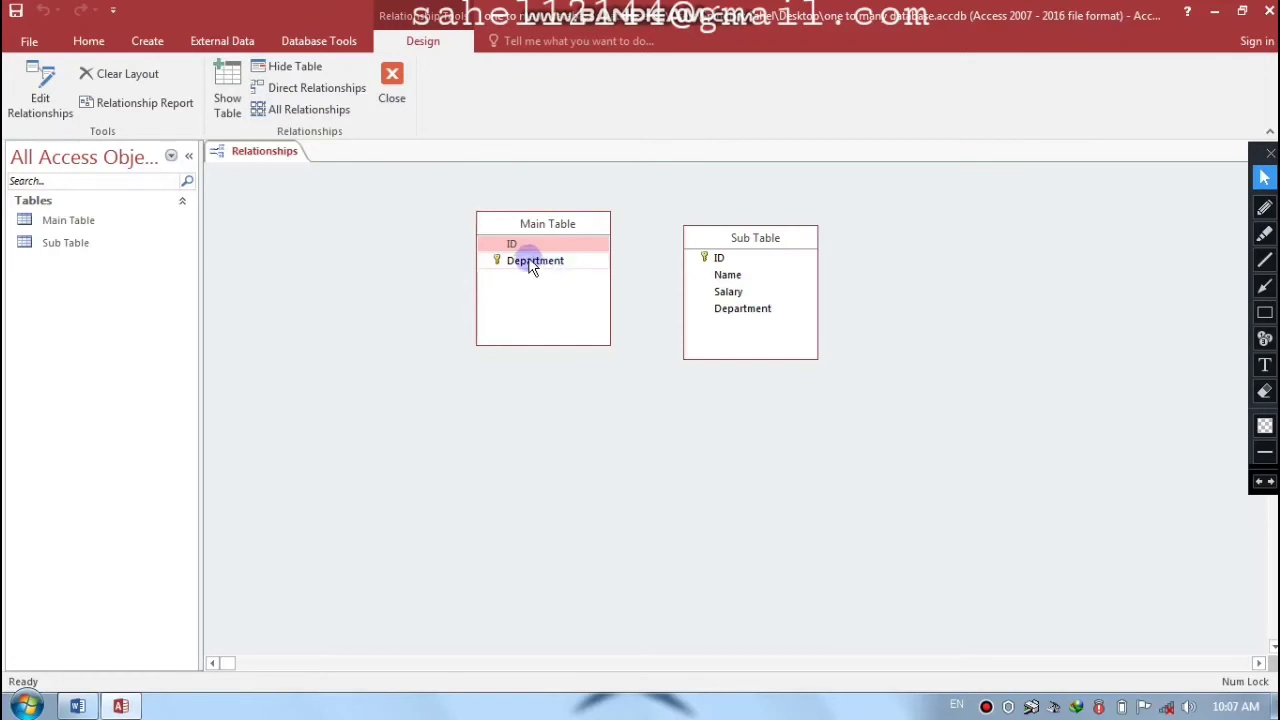
- Link Main Table's Department to Sub Table's Department with referential integrity, cascade updates and deletes
{"action": "left_click_drag", "start_coordinate": [535, 262], "coordinate": [742, 316]}
{"action": "left_click_drag", "start_coordinate": [638, 158], "coordinate": [679, 102]}
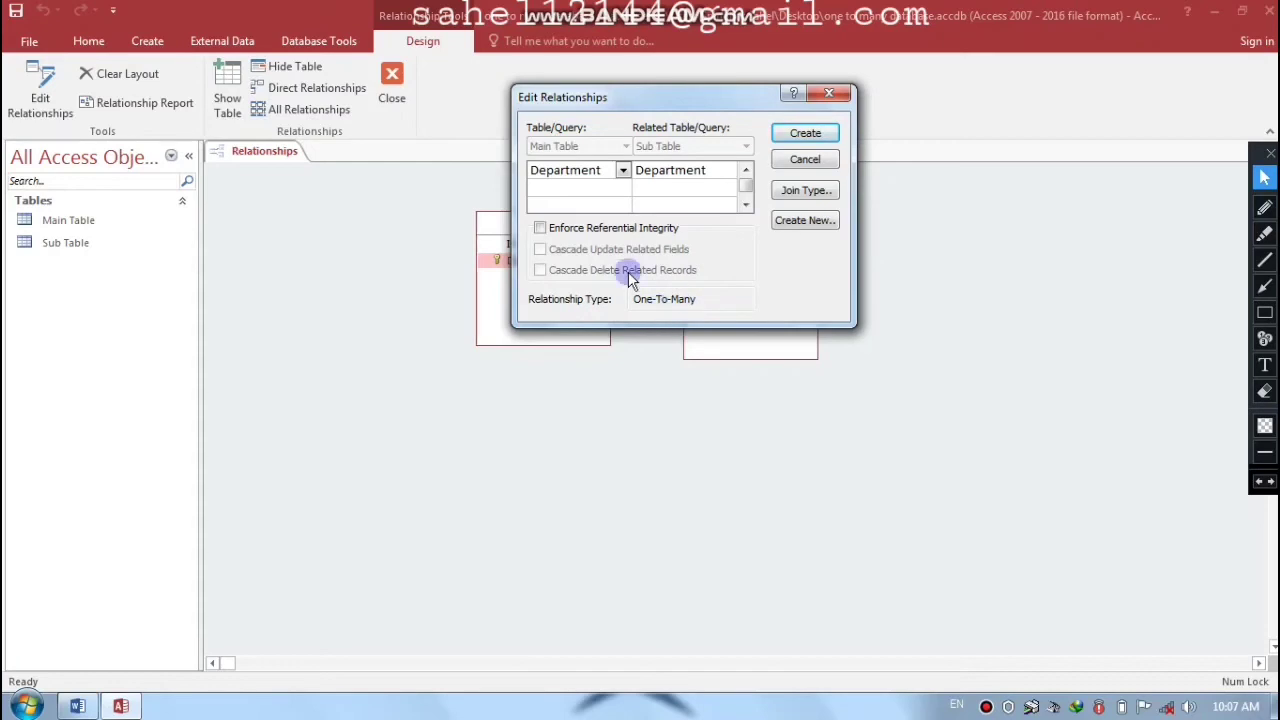
{"action": "left_click", "coordinate": [541, 230]}
{"action": "left_click", "coordinate": [540, 250]}
{"action": "left_click", "coordinate": [541, 270]}
{"action": "left_click_drag", "start_coordinate": [631, 95], "coordinate": [598, 113]}
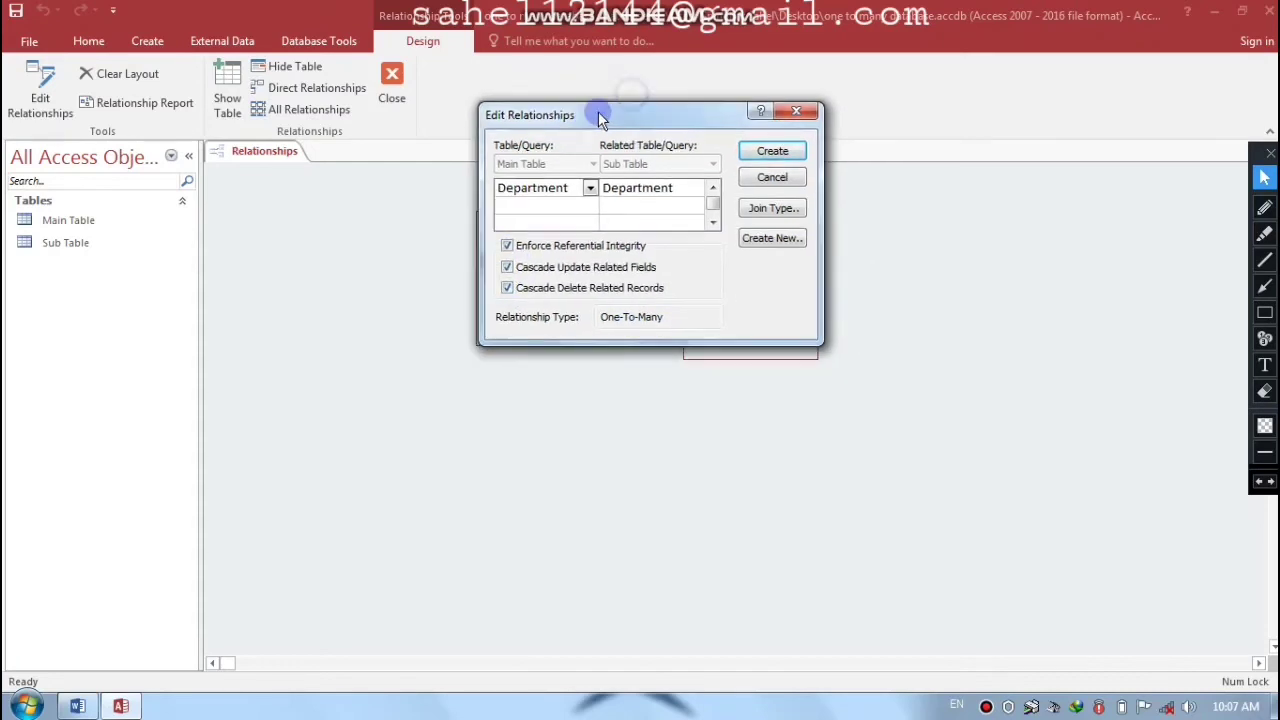
{"action": "left_click", "coordinate": [771, 151]}
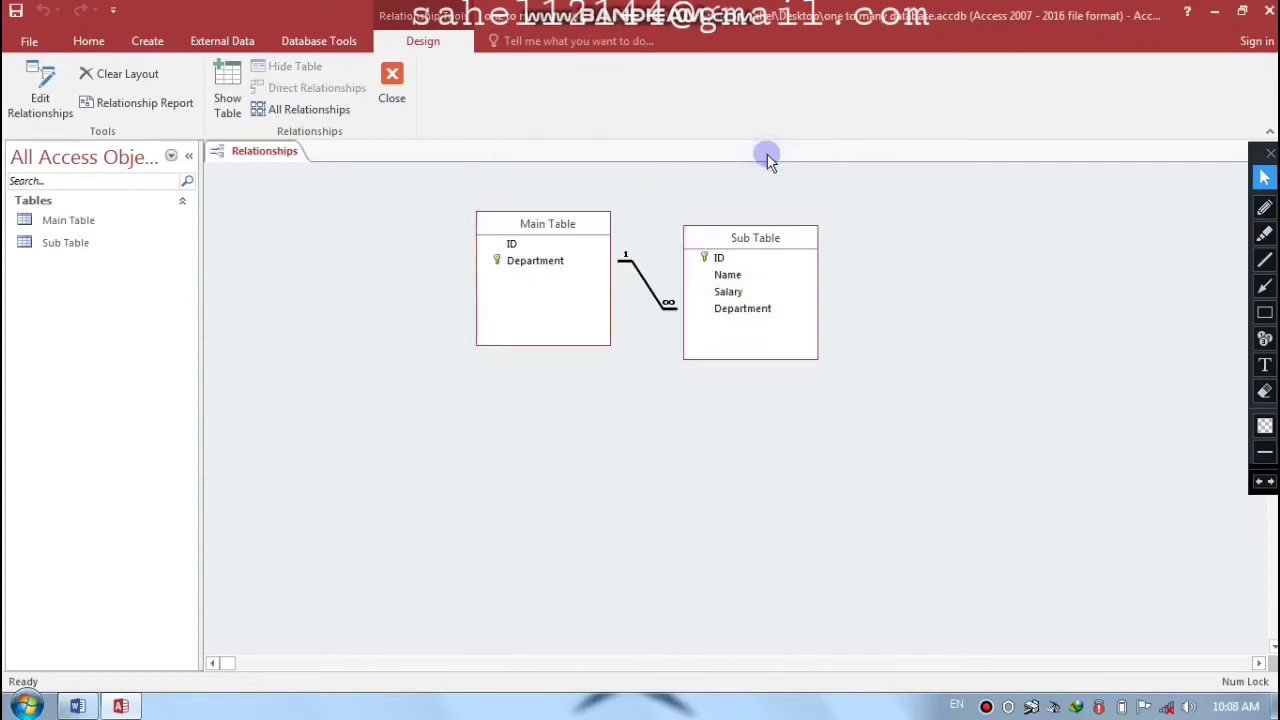
- Move Sub Table further right, then close and save the relationships layout
{"action": "left_click_drag", "start_coordinate": [736, 247], "coordinate": [906, 230]}
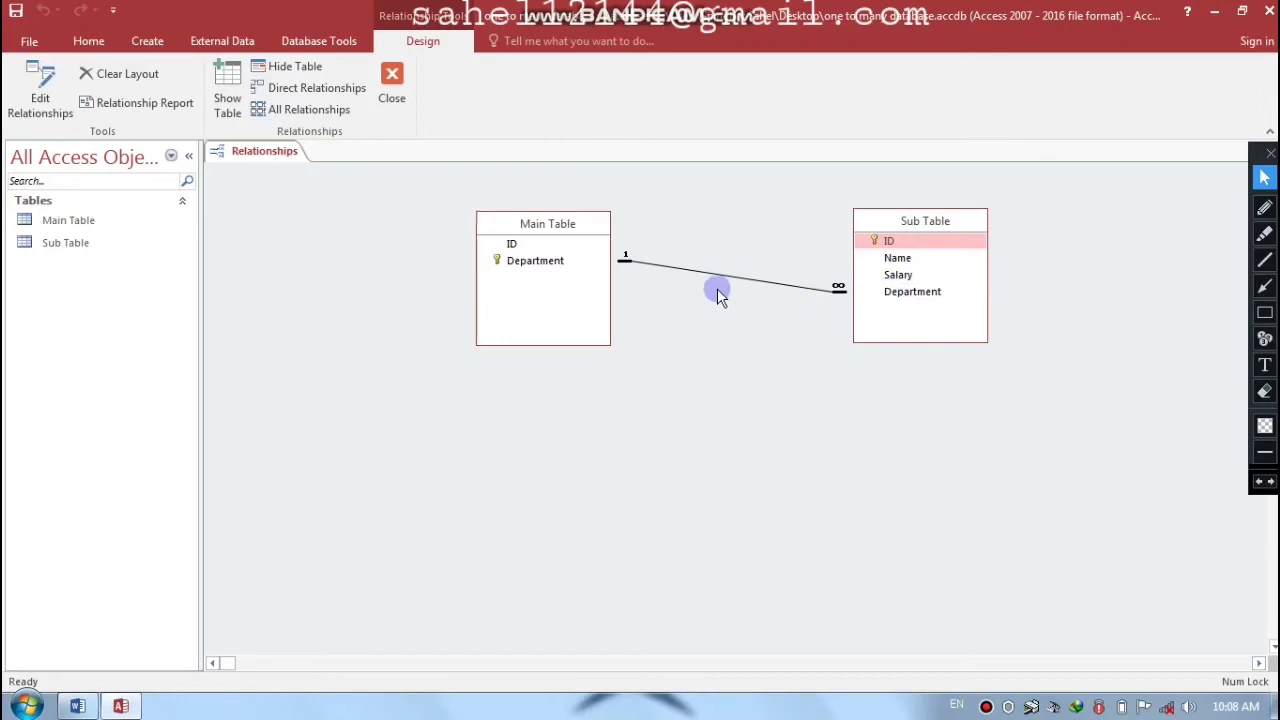
{"action": "key", "text": "ctrl+w"}
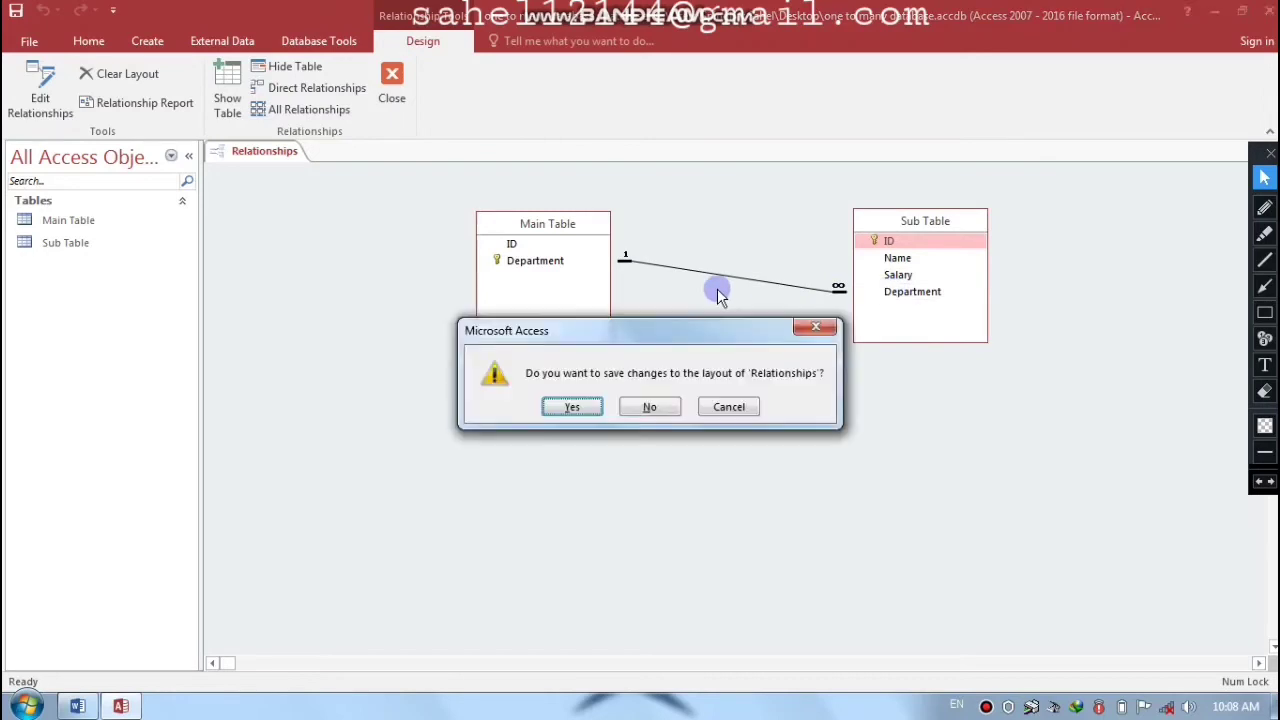
{"action": "key", "text": "Return"}
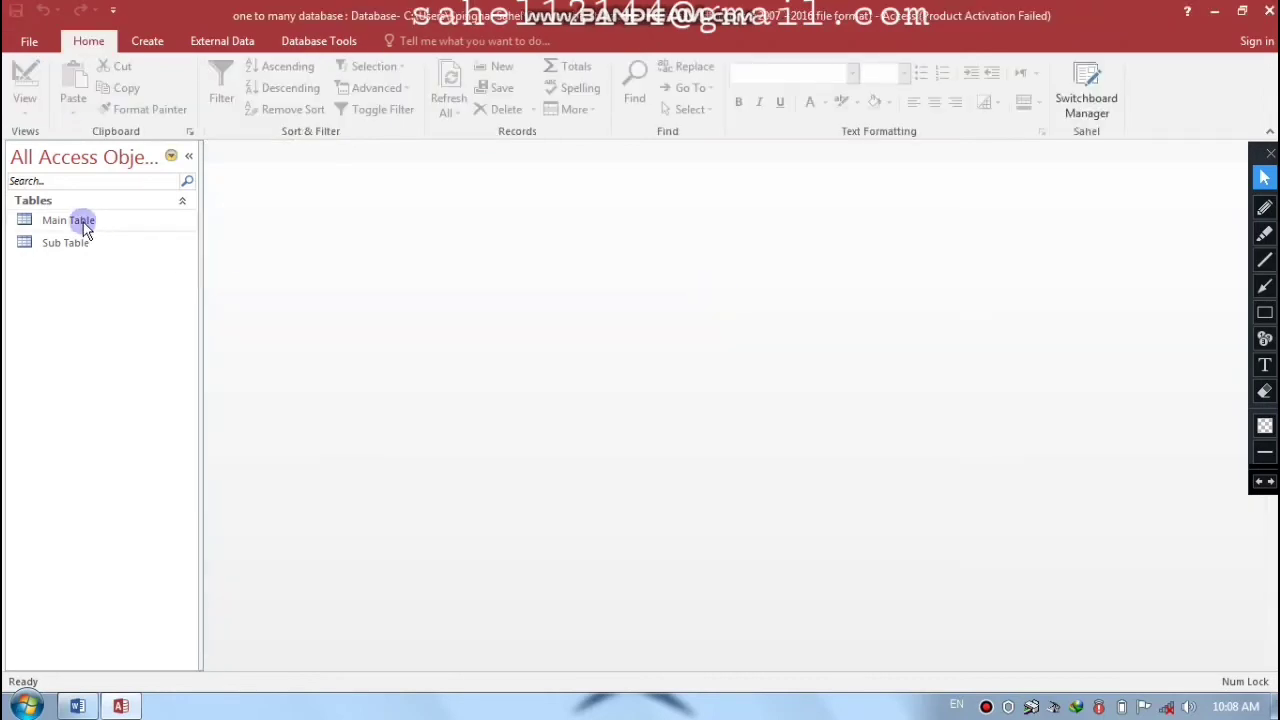
- Open Main Table as a datasheet and widen its Department column
{"action": "double_click", "coordinate": [83, 221]}
{"action": "left_click", "coordinate": [359, 192]}
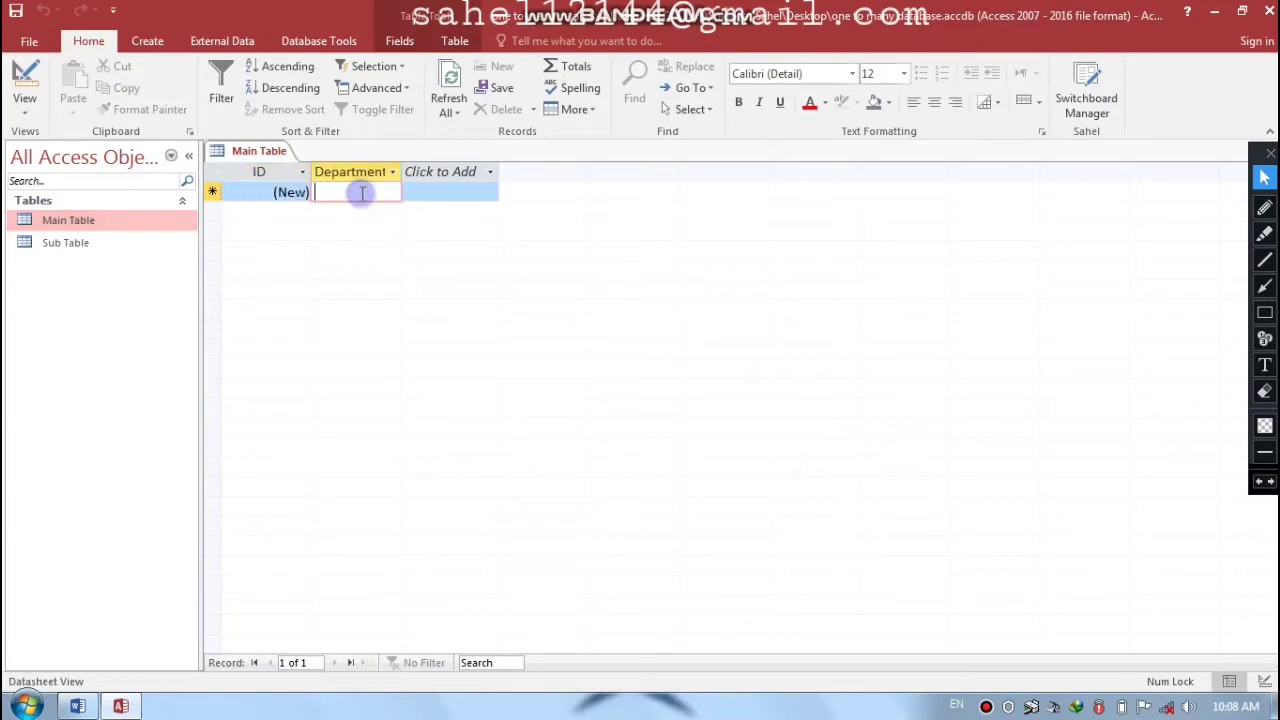
{"action": "left_click_drag", "start_coordinate": [400, 172], "coordinate": [414, 170]}
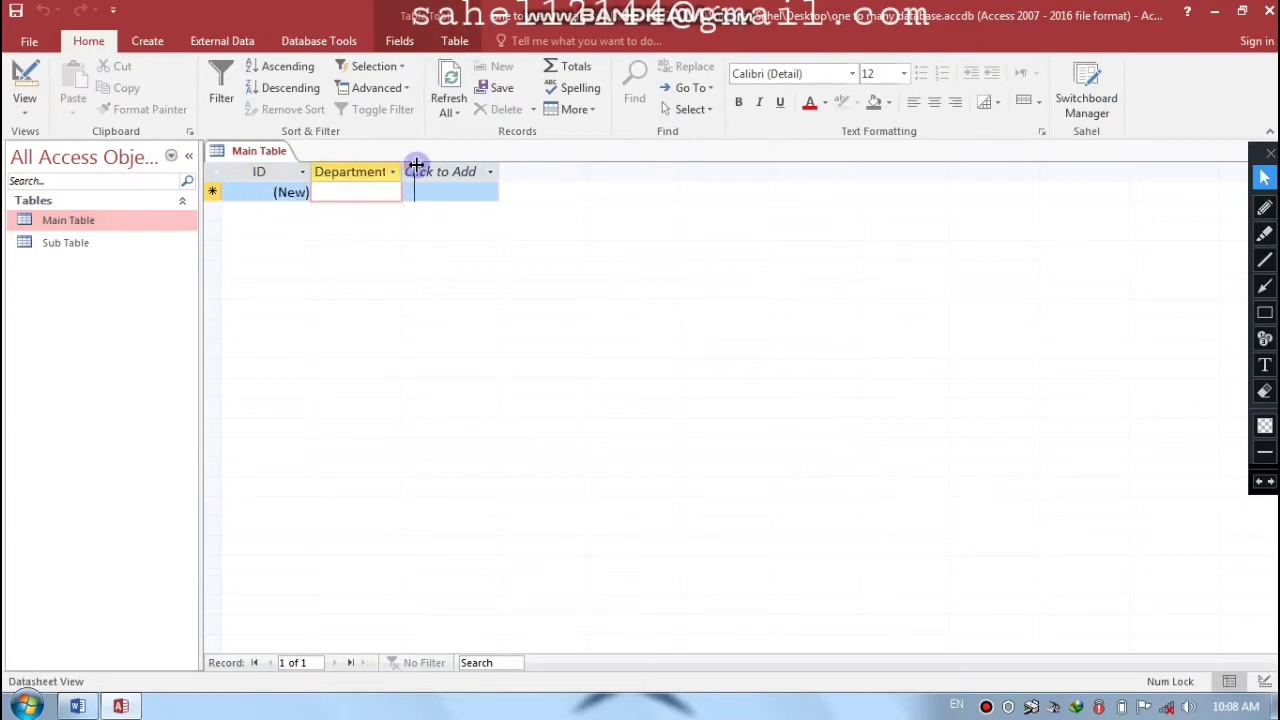
{"action": "left_click", "coordinate": [440, 171]}
{"action": "left_click", "coordinate": [380, 226]}
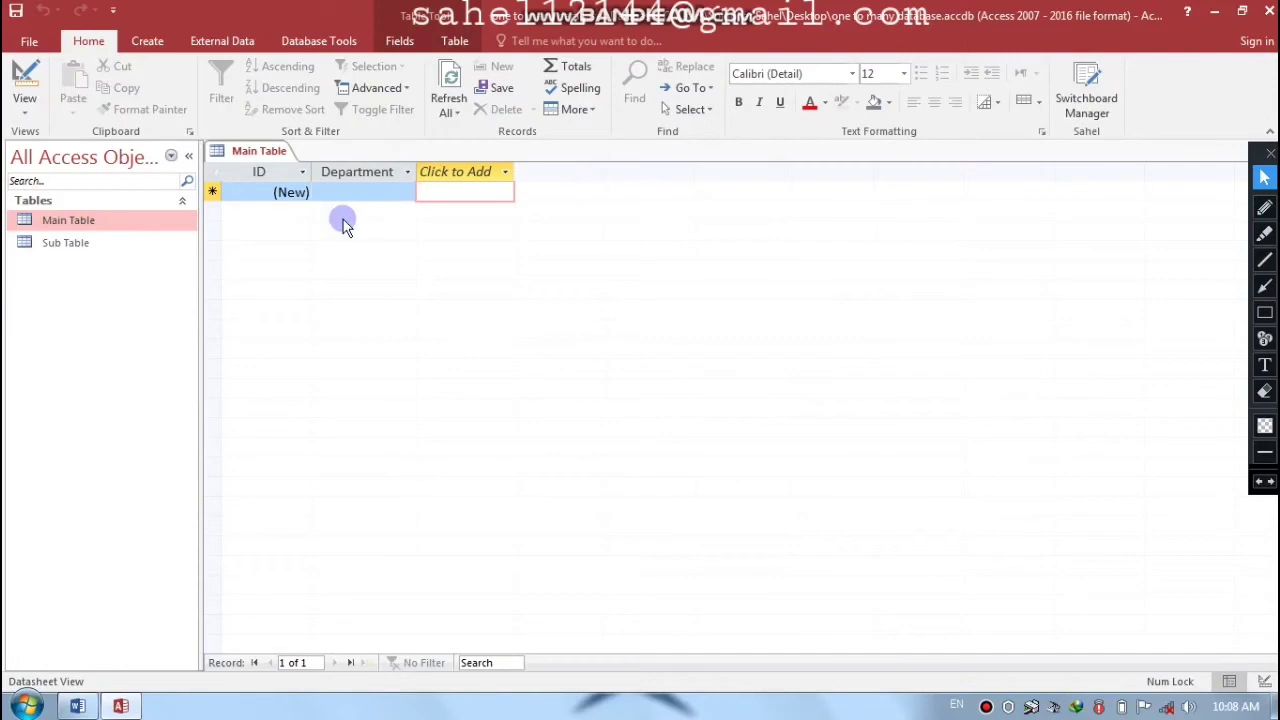
- Open Sub Table's datasheet, then switch back to Main Table
{"action": "left_click", "coordinate": [63, 250]}
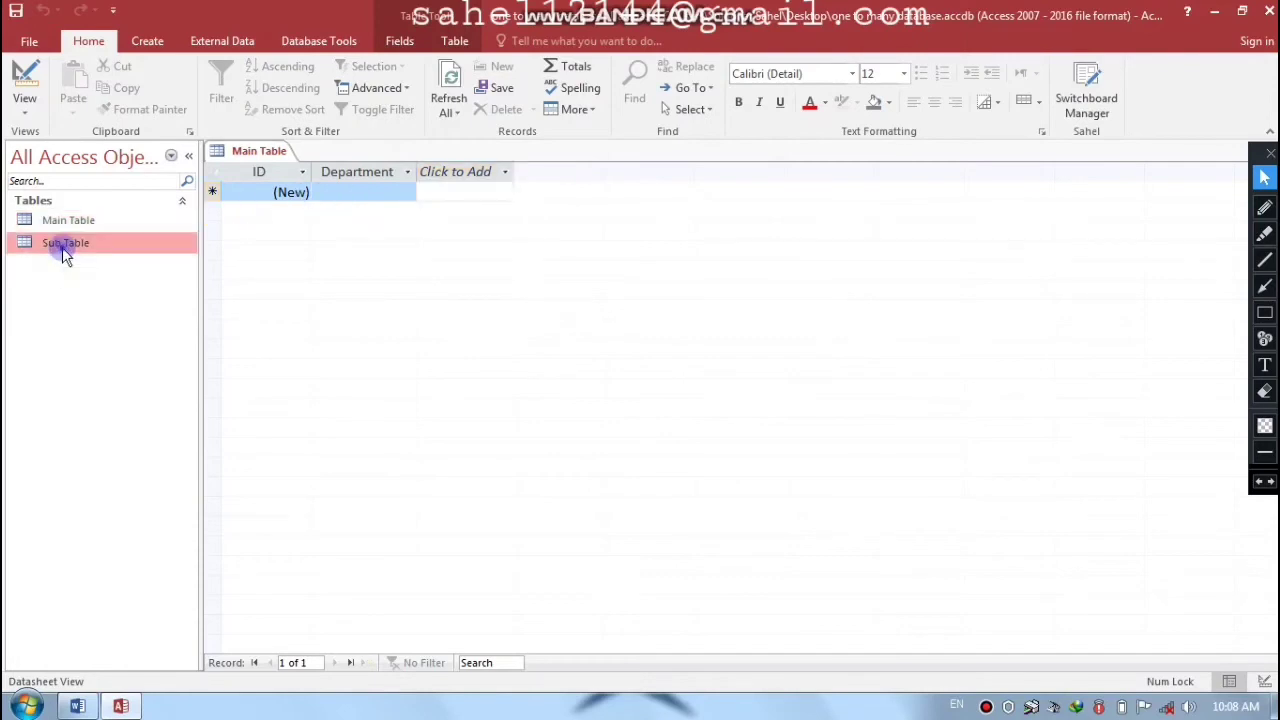
{"action": "double_click", "coordinate": [62, 247]}
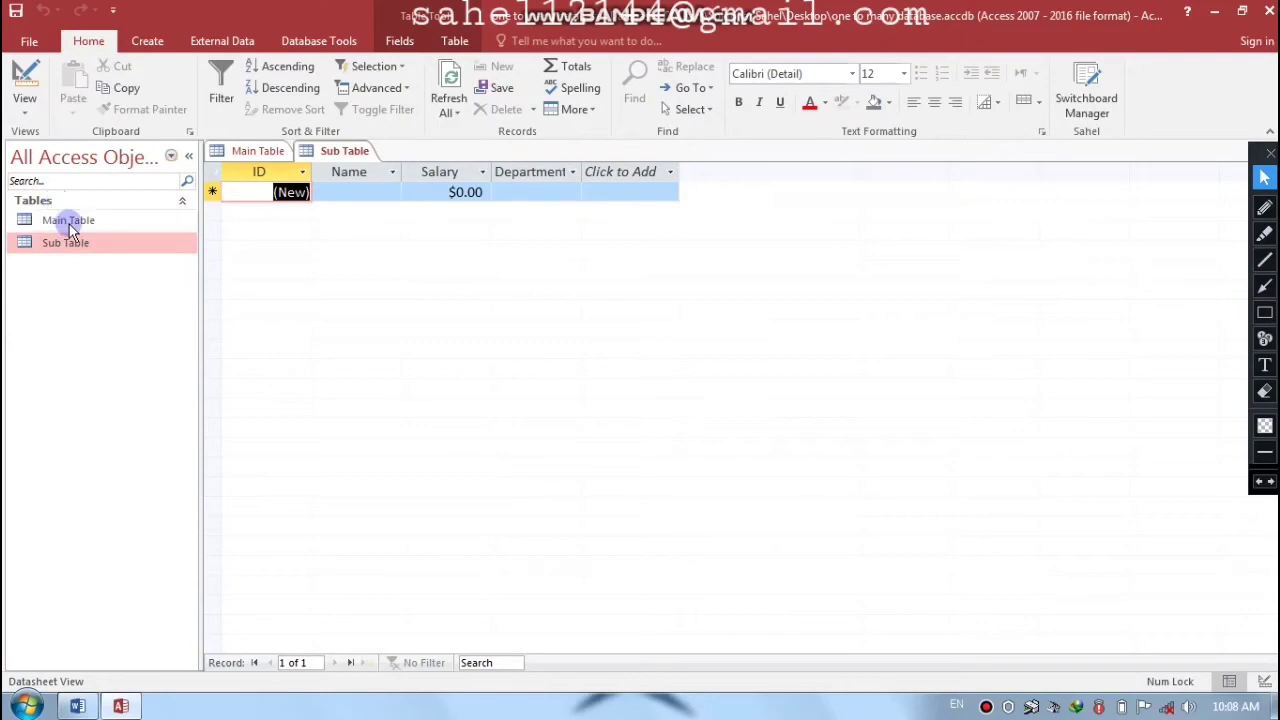
{"action": "double_click", "coordinate": [62, 220]}
- Enter Manager, Finance and IT Officer in the Department column, then close Main Table
{"action": "left_click", "coordinate": [353, 195]}
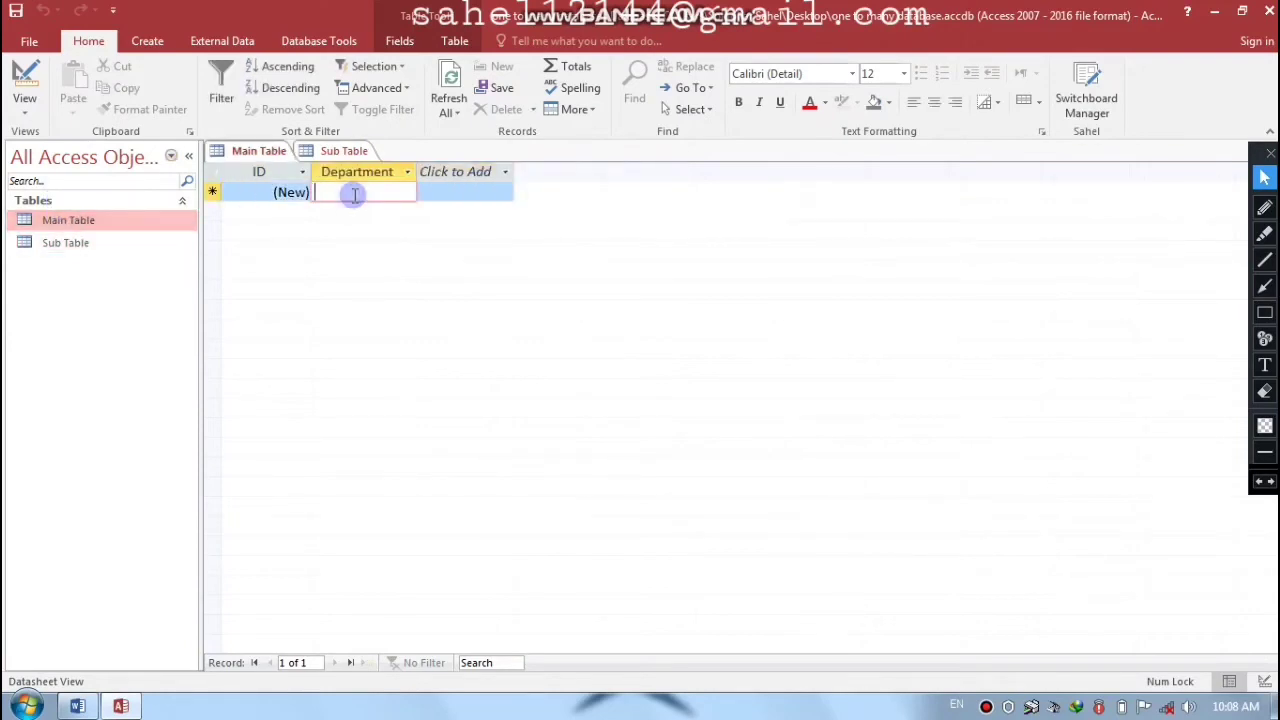
{"action": "type", "text": "m"}
{"action": "key", "text": "BackSpace"}
{"action": "type", "text": "Manager"}
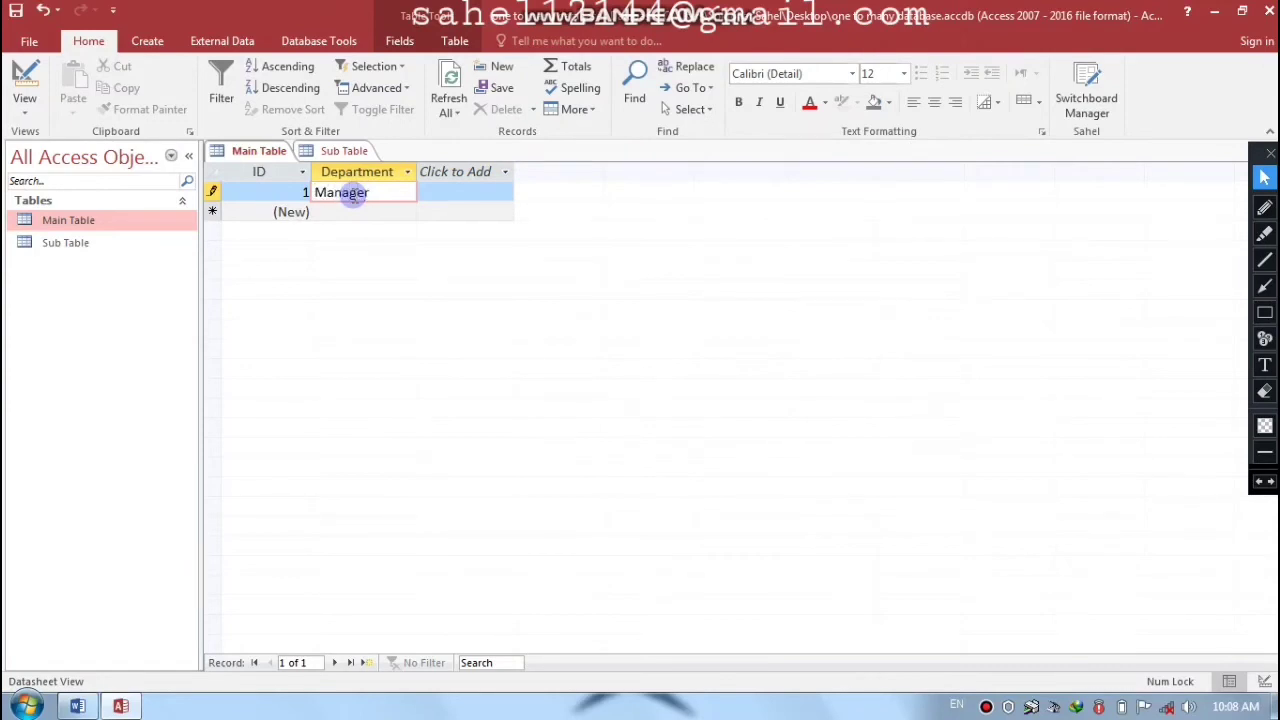
{"action": "key", "text": "Down"}
{"action": "type", "text": "Finance"}
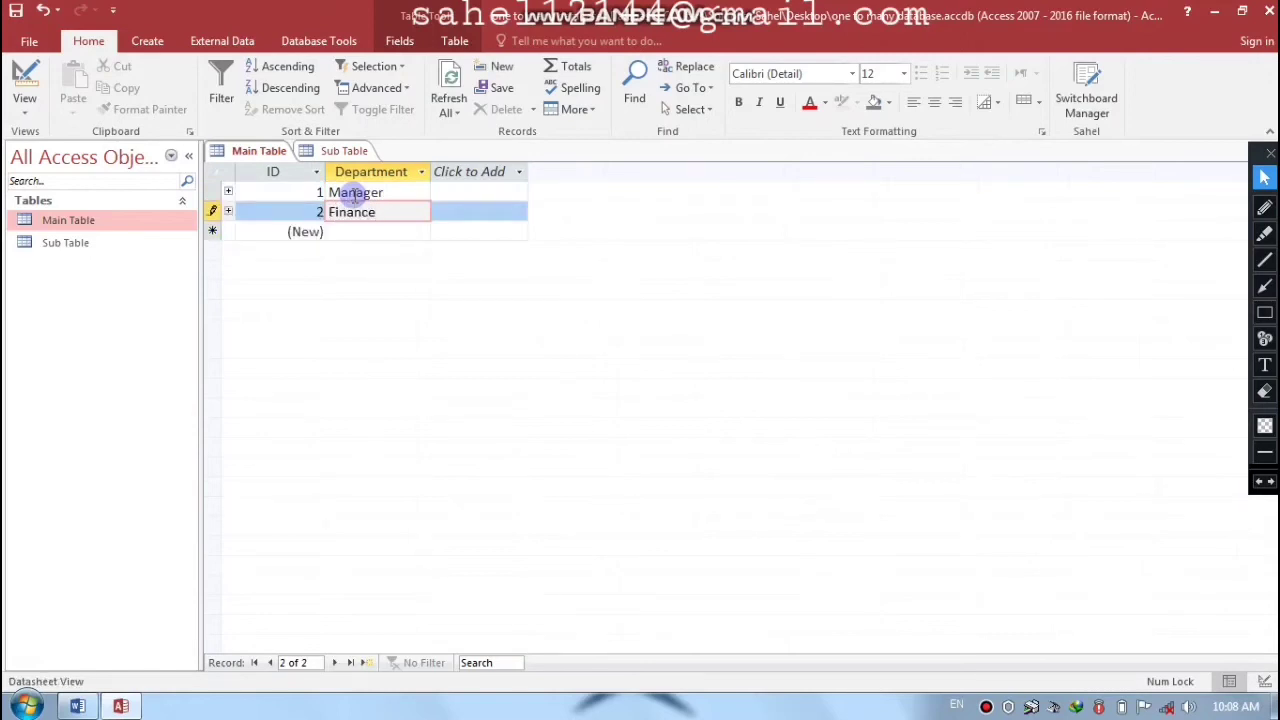
{"action": "key", "text": "Down"}
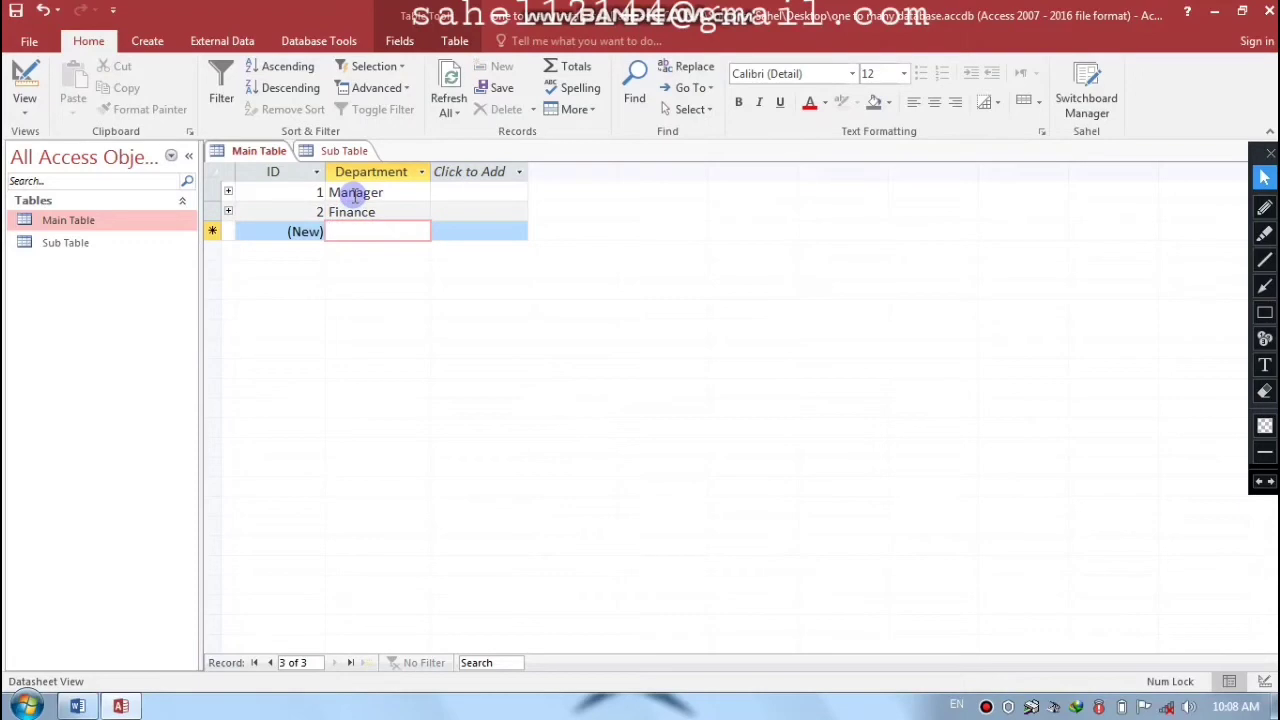
{"action": "type", "text": "IT Officer"}
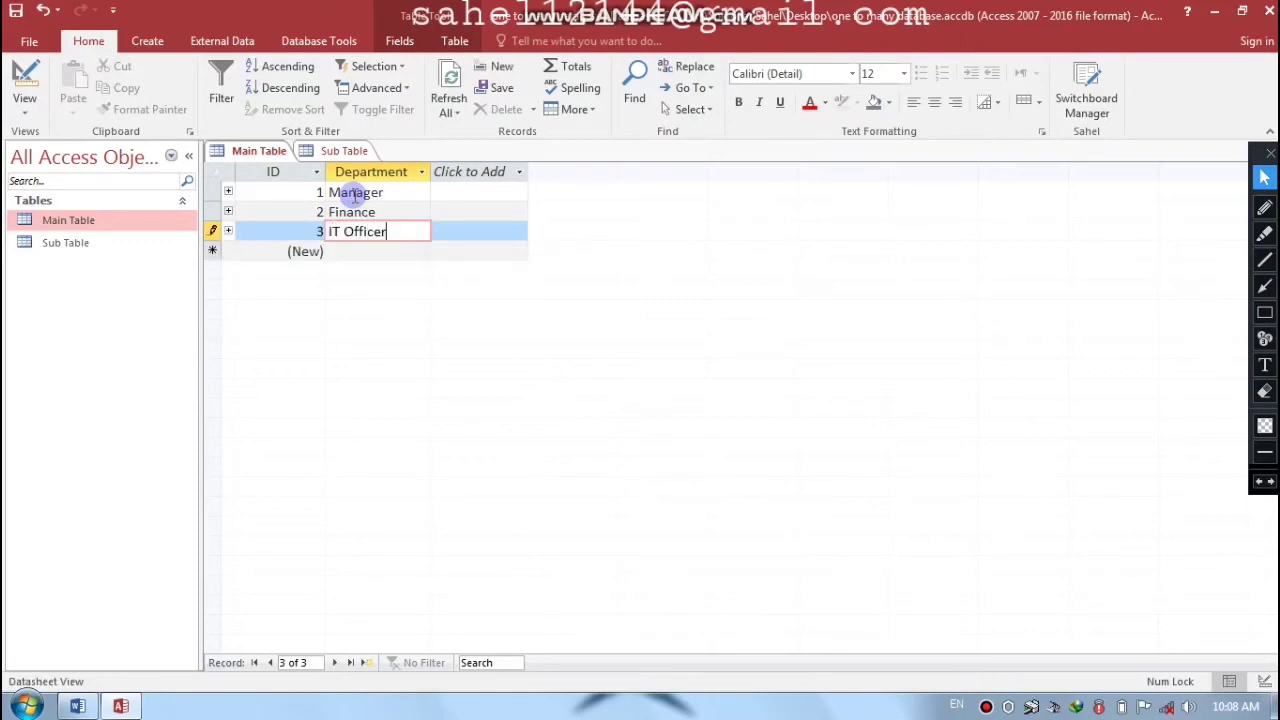
{"action": "left_click", "coordinate": [384, 252]}
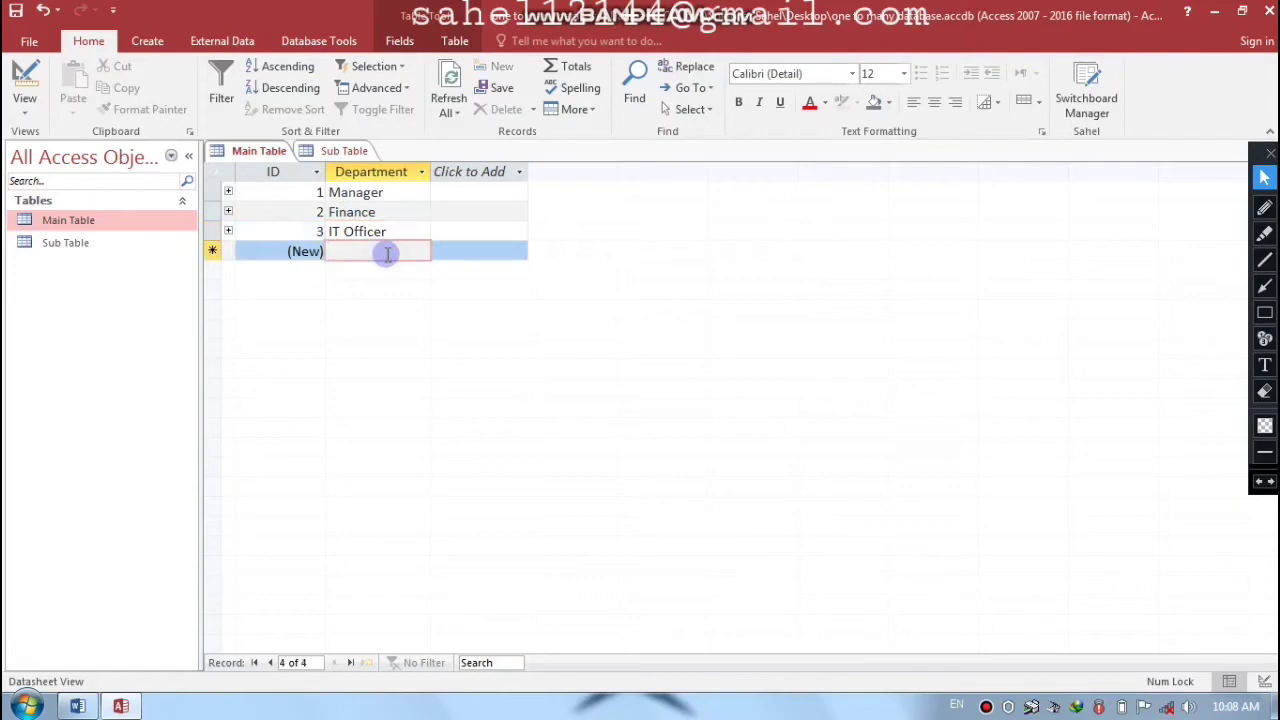
{"action": "key", "text": "ctrl+w"}
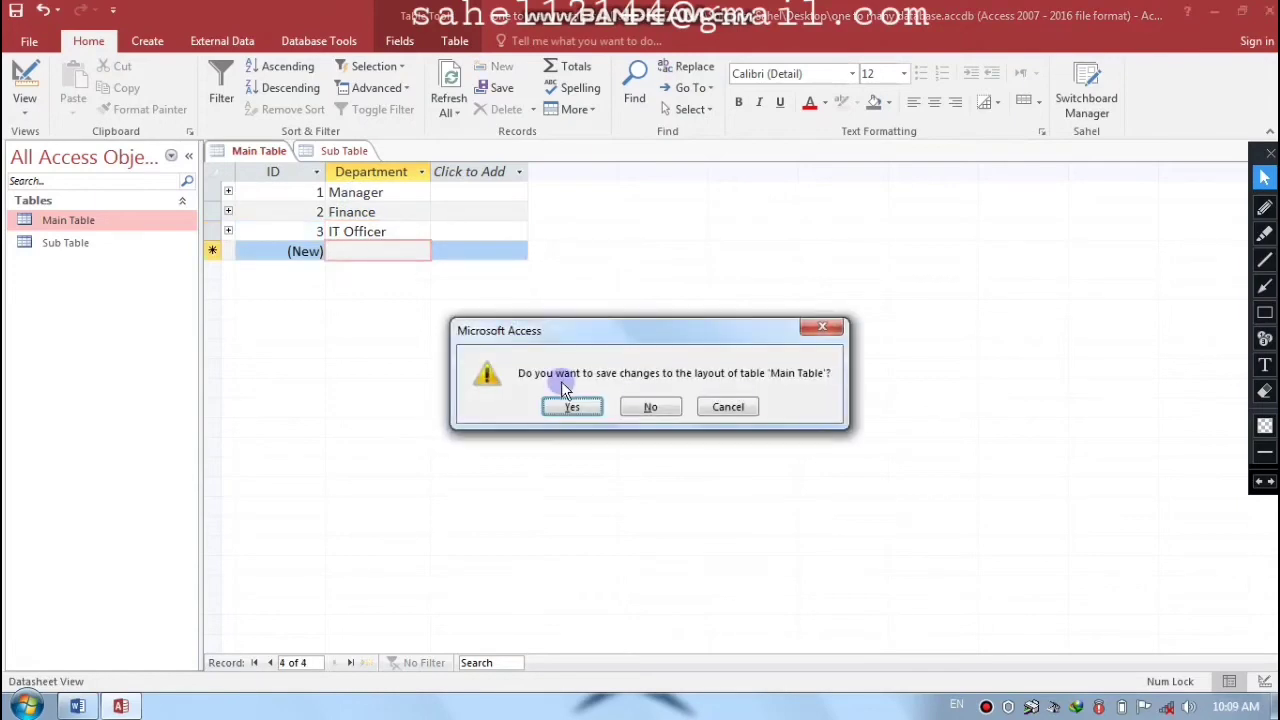
- Save the Main Table layout changes and reopen Sub Table as a datasheet
{"action": "left_click", "coordinate": [574, 408]}
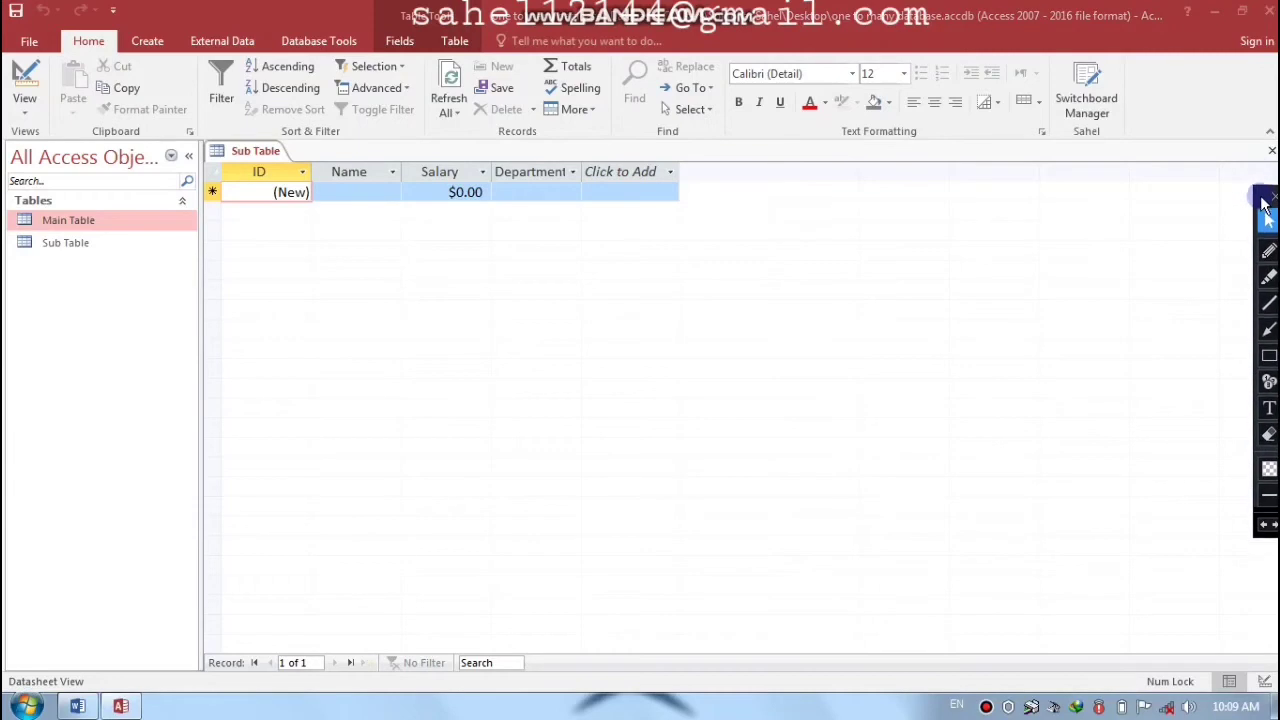
{"action": "left_click", "coordinate": [1268, 208]}
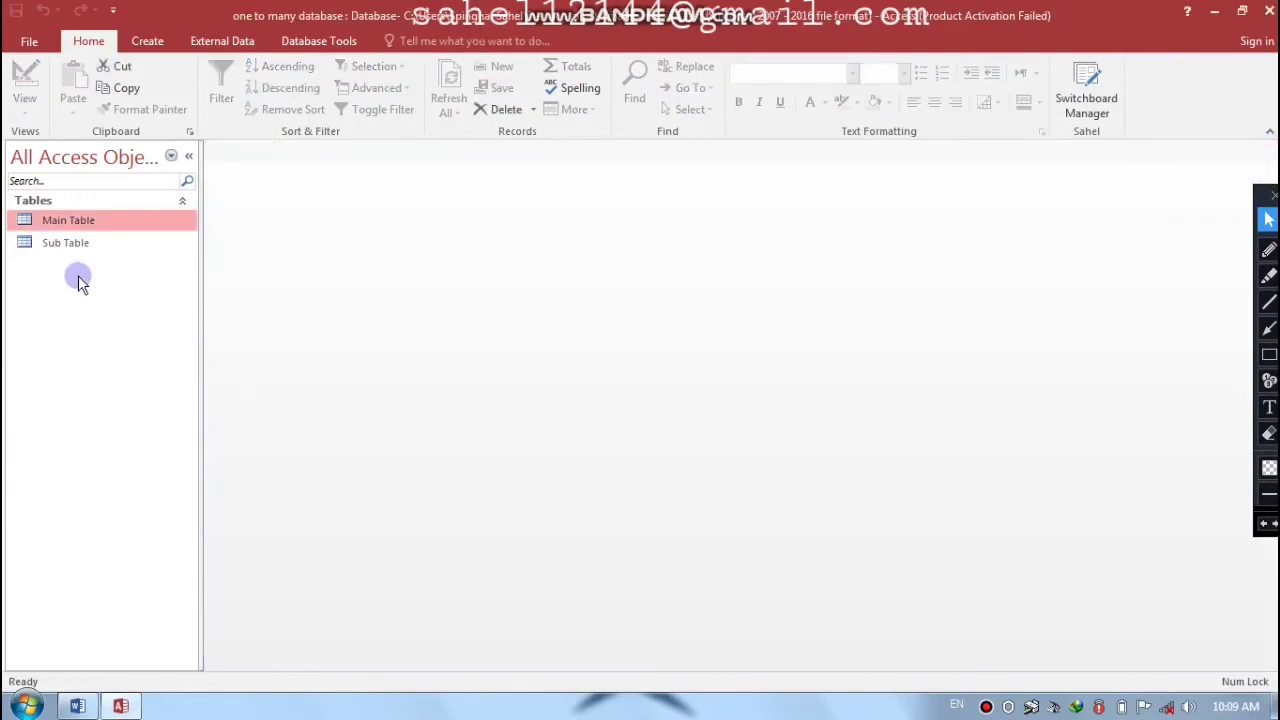
{"action": "double_click", "coordinate": [79, 248]}
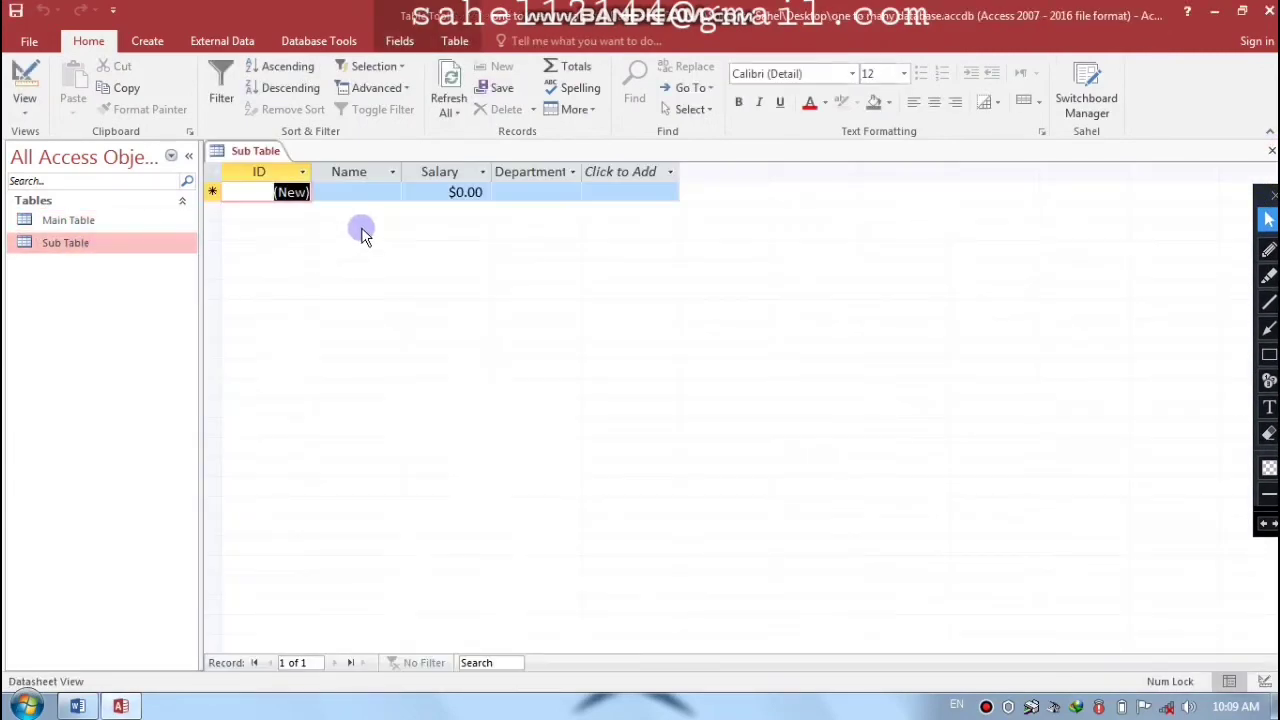
- Enter employee Ali with salary 5000 in the Manager department
{"action": "left_click", "coordinate": [362, 191]}
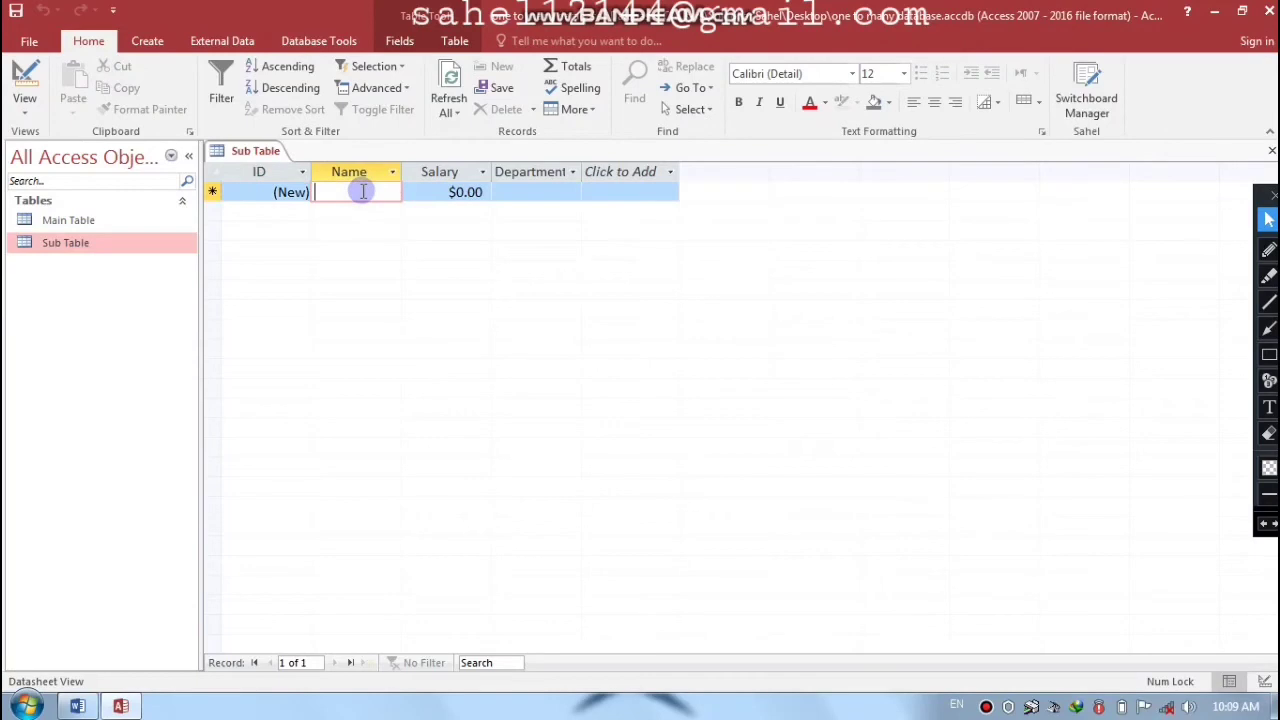
{"action": "type", "text": "Ali"}
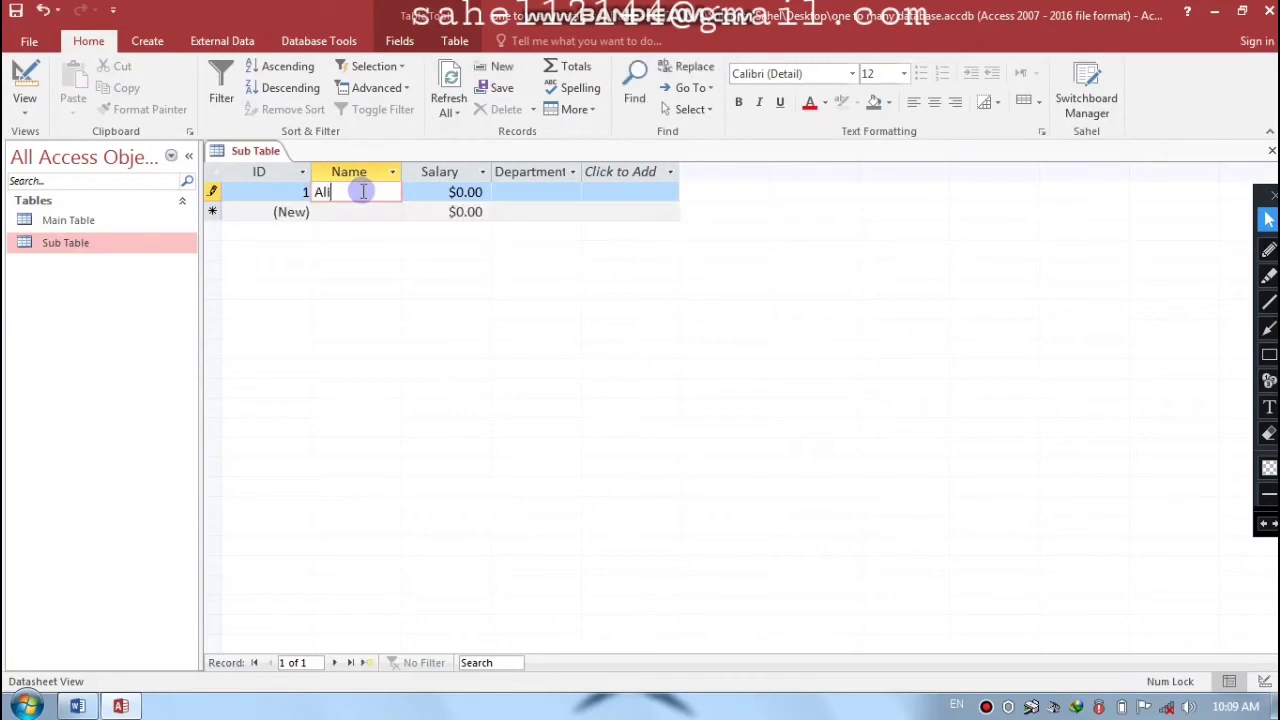
{"action": "key", "text": "Tab"}
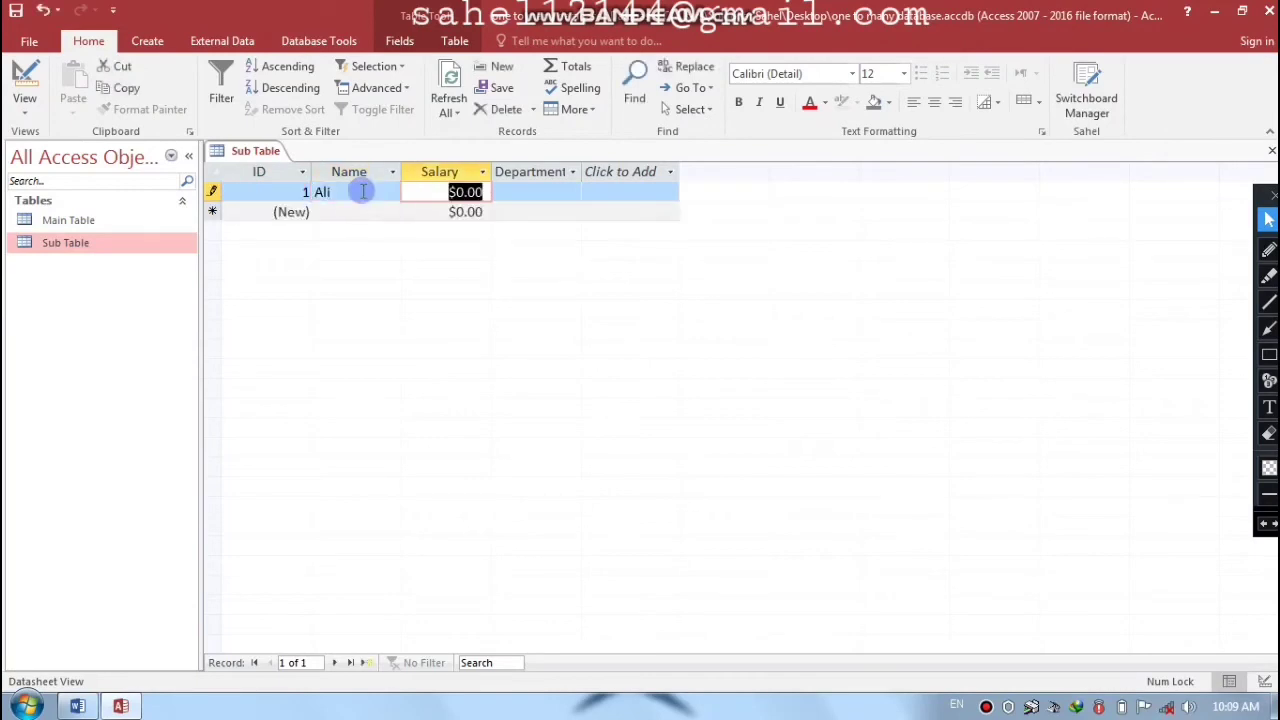
{"action": "type", "text": "5000"}
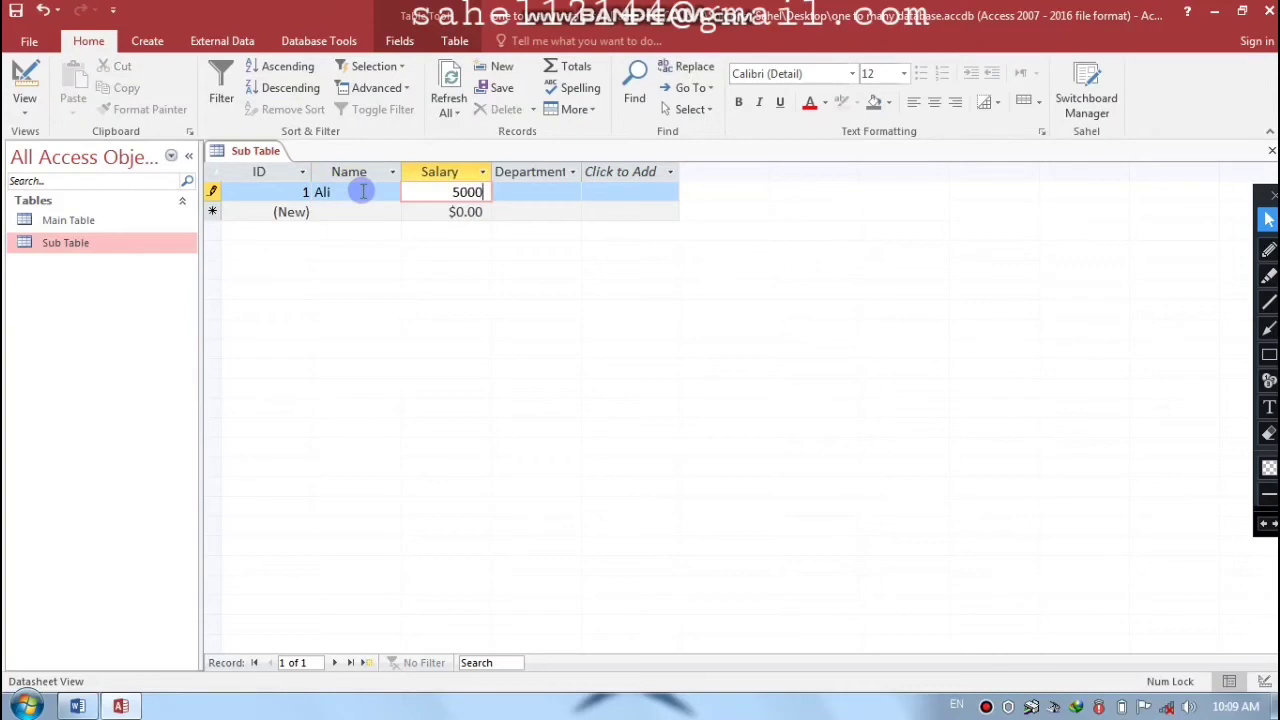
{"action": "key", "text": "Tab"}
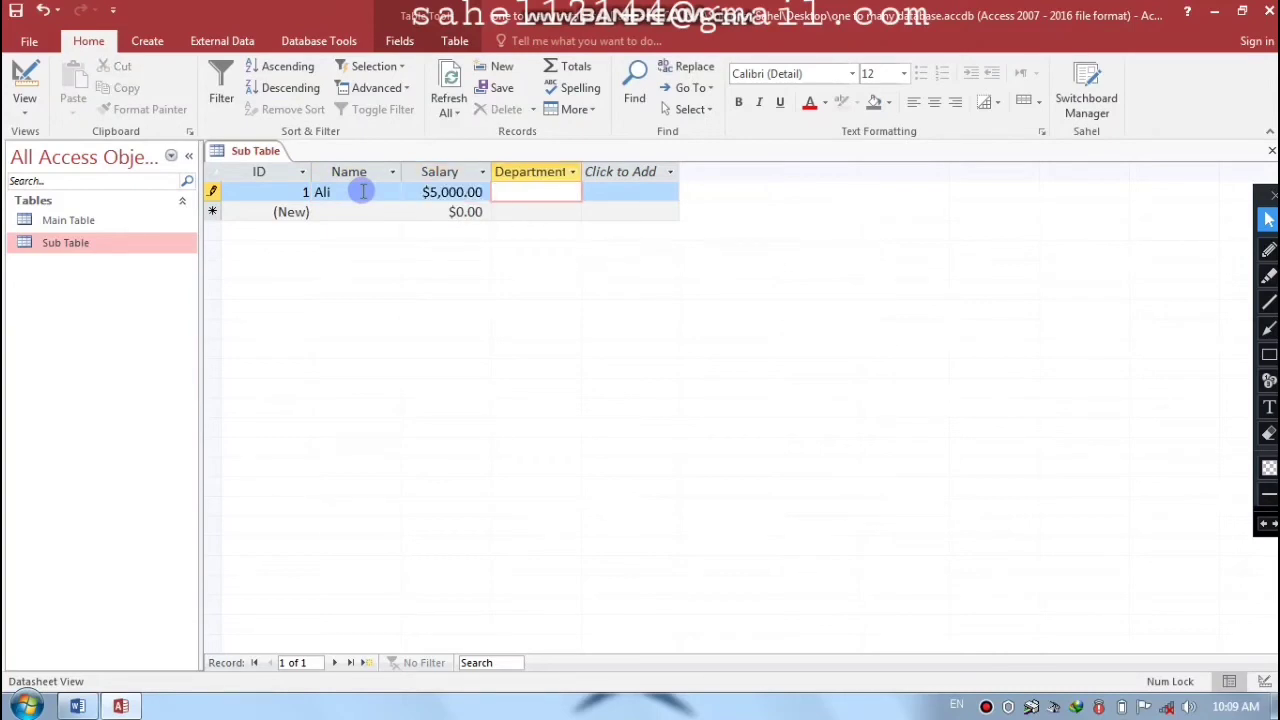
{"action": "type", "text": "Manager"}
{"action": "key", "text": "Tab"}
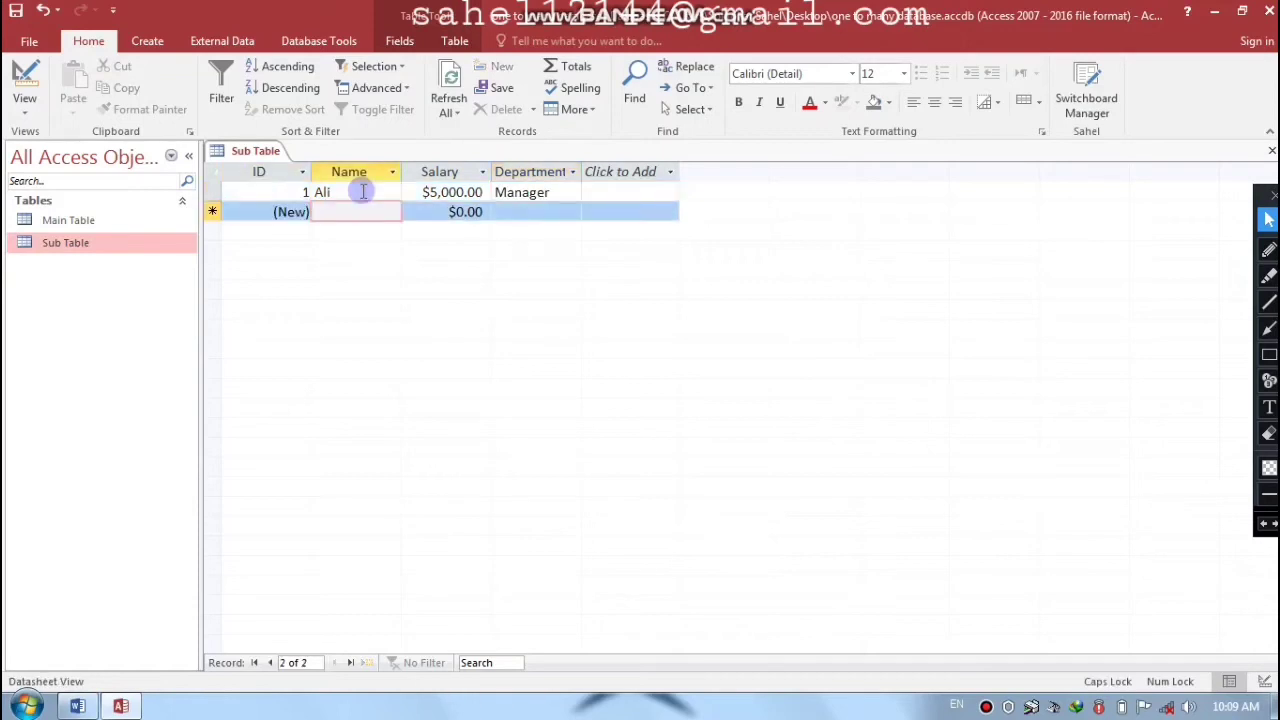
- Enter employee Noor with salary 4000 in the Finance department
{"action": "key", "text": "Caps_Lock"}
{"action": "type", "text": "N"}
{"action": "key", "text": "Caps_Lock"}
{"action": "type", "text": "oor"}
{"action": "key", "text": "Tab"}
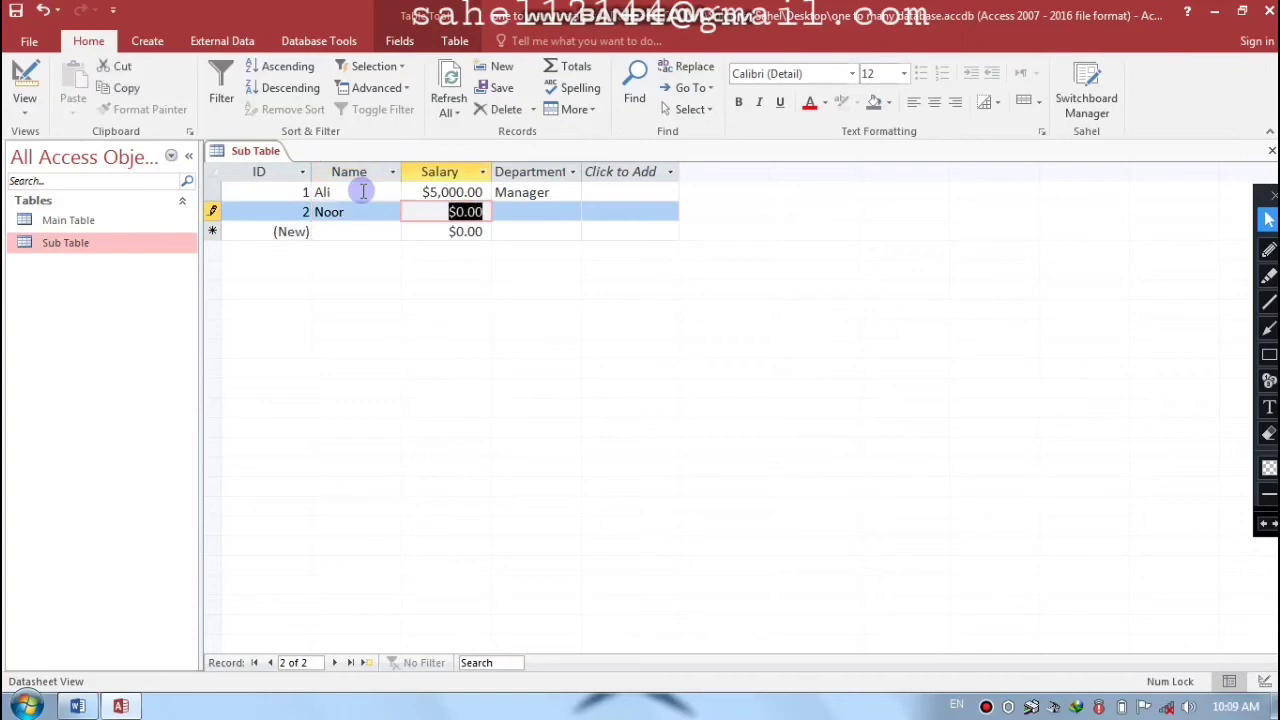
{"action": "type", "text": "4000"}
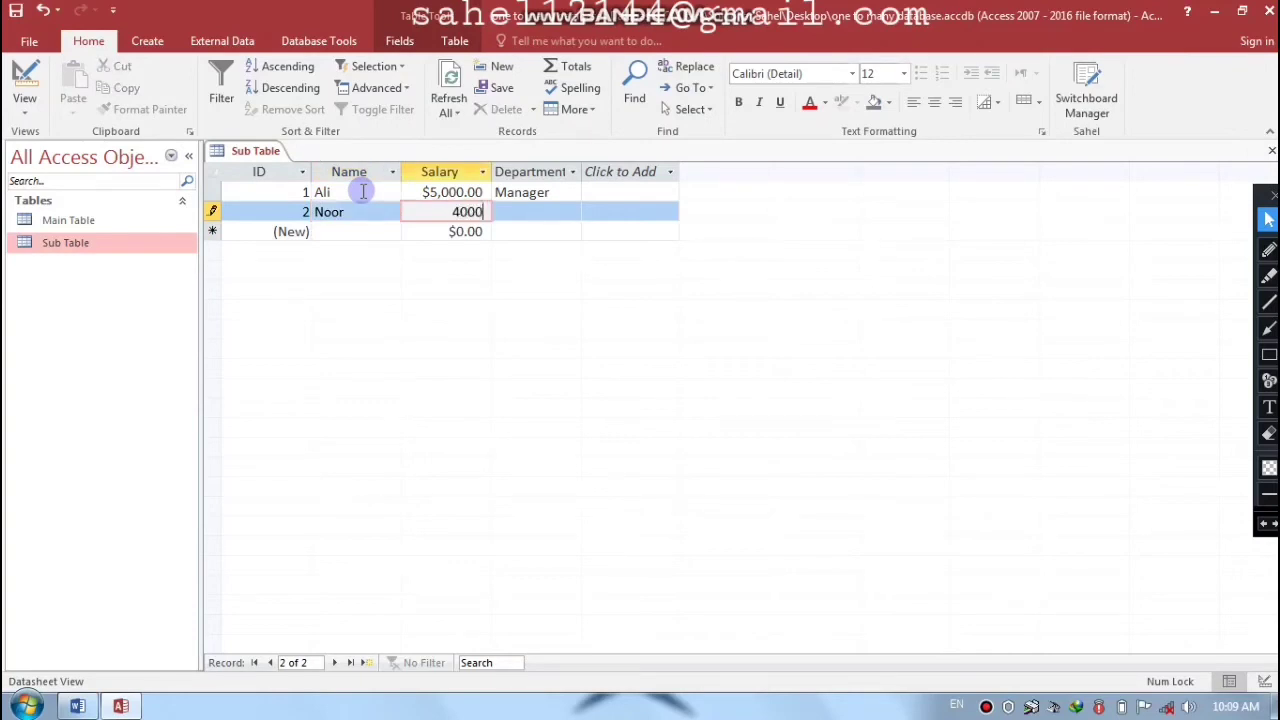
{"action": "key", "text": "Tab"}
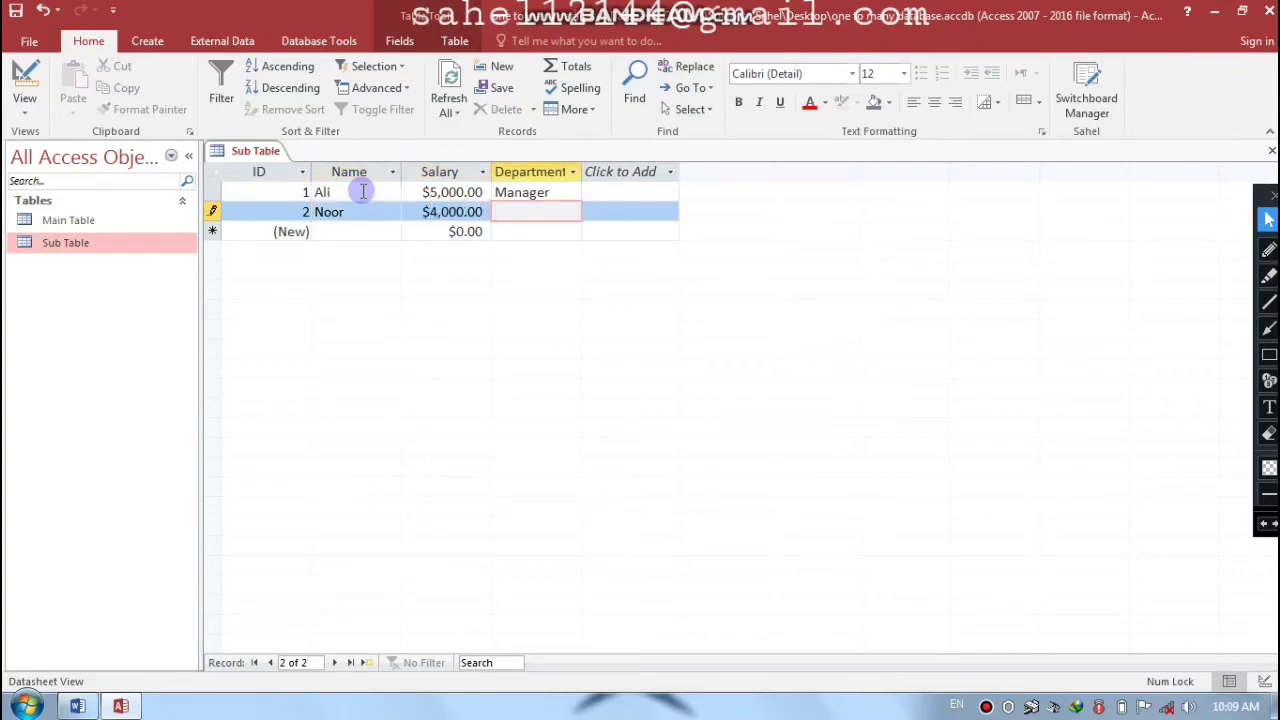
{"action": "key", "text": "Caps_Lock"}
{"action": "type", "text": "F"}
{"action": "key", "text": "Caps_Lock"}
{"action": "type", "text": "inance"}
{"action": "key", "text": "Tab"}
{"action": "key", "text": "Tab"}
- Enter employee Jan with salary 3000 in the IT Officer department
{"action": "key", "text": "Caps_Lock"}
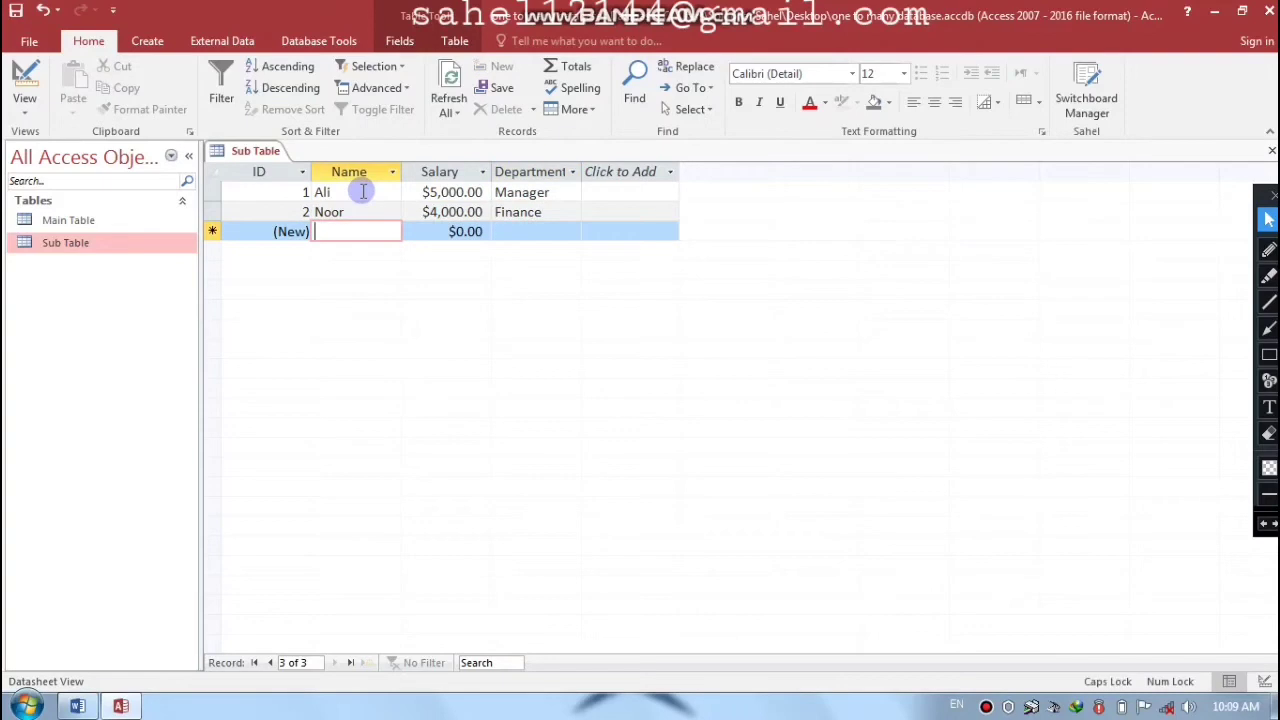
{"action": "key", "text": "Caps_Lock"}
{"action": "key", "text": "Caps_Lock"}
{"action": "type", "text": "J"}
{"action": "key", "text": "Caps_Lock"}
{"action": "type", "text": "an"}
{"action": "key", "text": "Tab"}
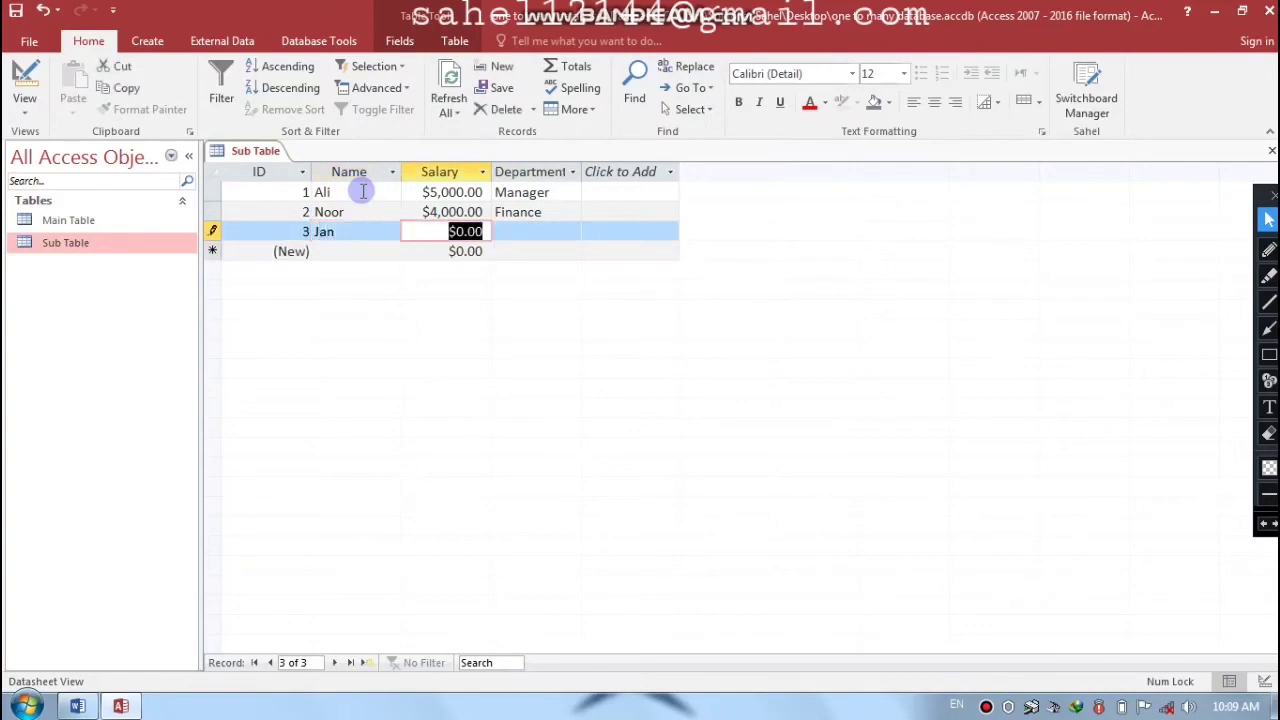
{"action": "type", "text": "3000"}
{"action": "key", "text": "Tab"}
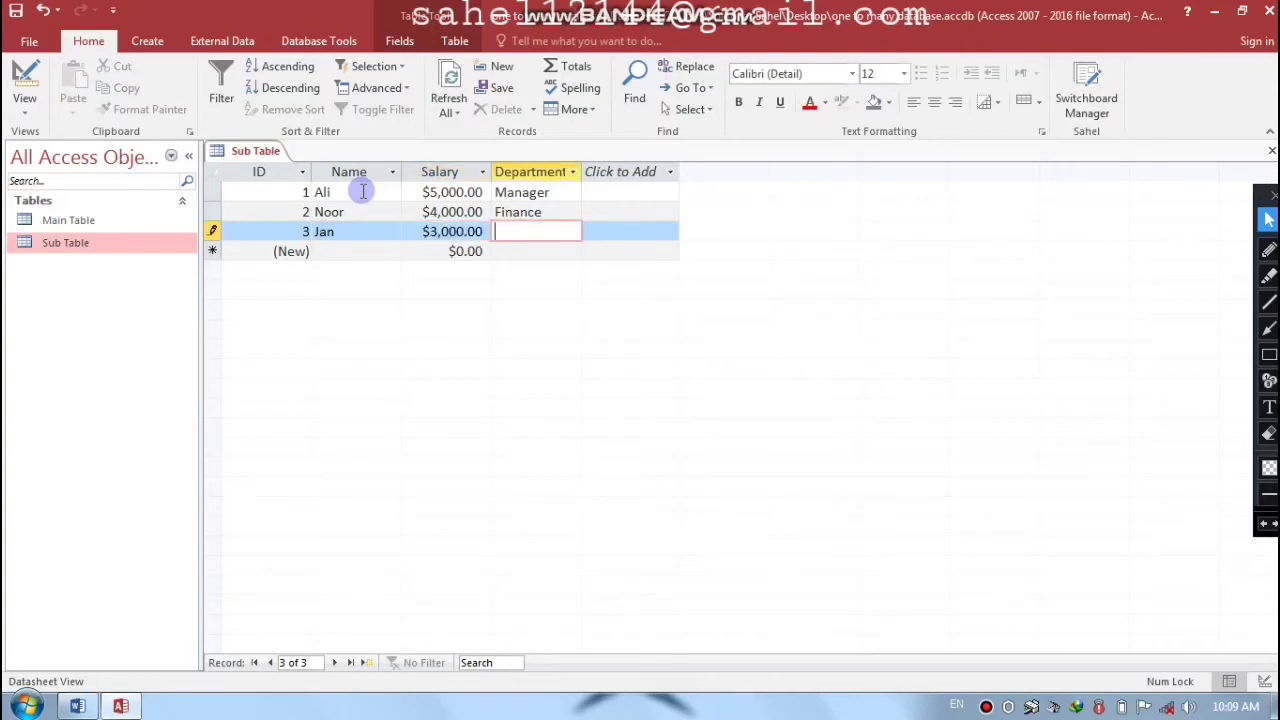
{"action": "type", "text": "IT Officer"}
{"action": "key", "text": "Tab"}
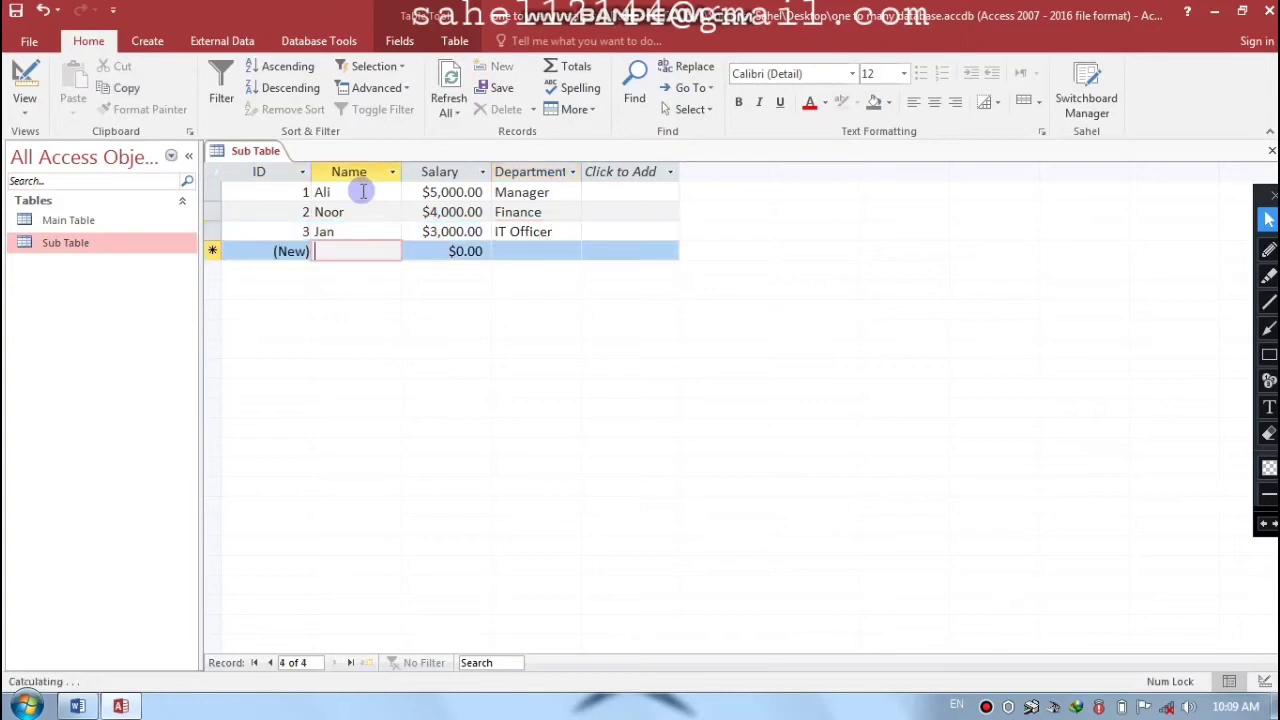
- Enter employee Tahir with salary 5000 and department HR Manager, then try saving the row
{"action": "key", "text": "Caps_Lock"}
{"action": "key", "text": "Caps_Lock"}
{"action": "type", "text": "T"}
{"action": "key", "text": "Caps_Lock"}
{"action": "key", "text": "Caps_Lock"}
{"action": "type", "text": "ahir"}
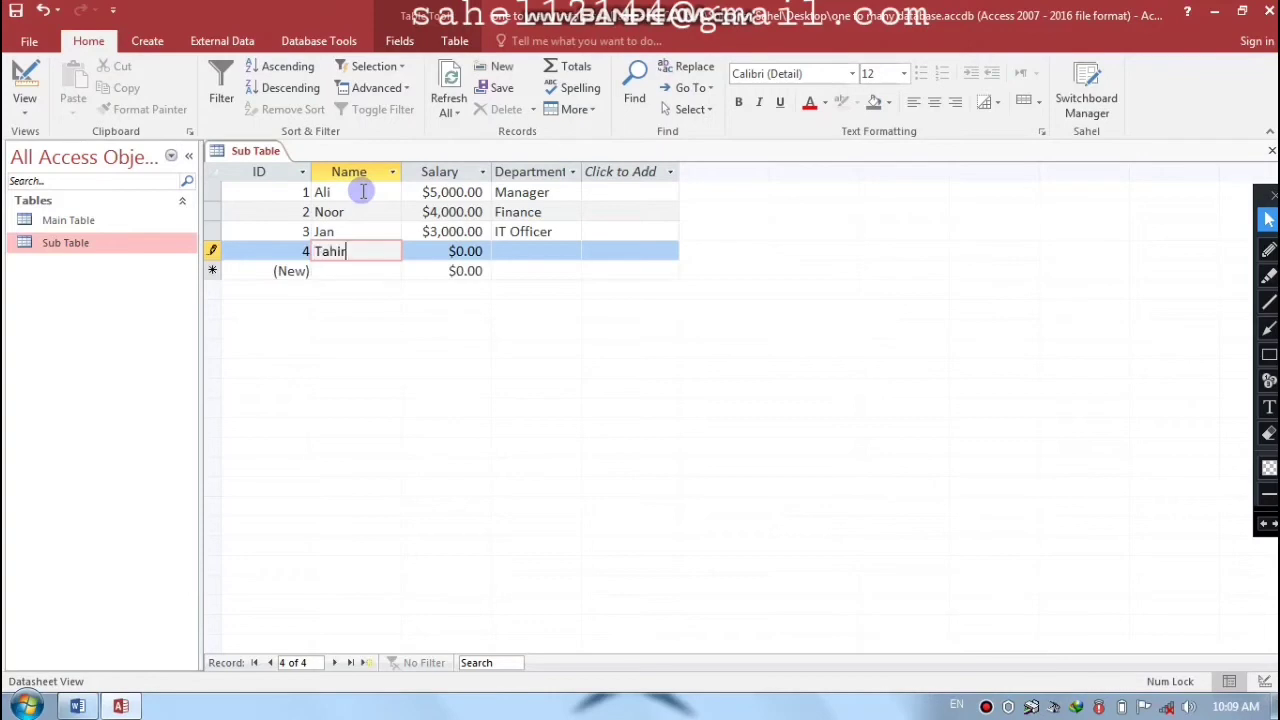
{"action": "key", "text": "Tab"}
{"action": "type", "text": "5000"}
{"action": "key", "text": "Tab"}
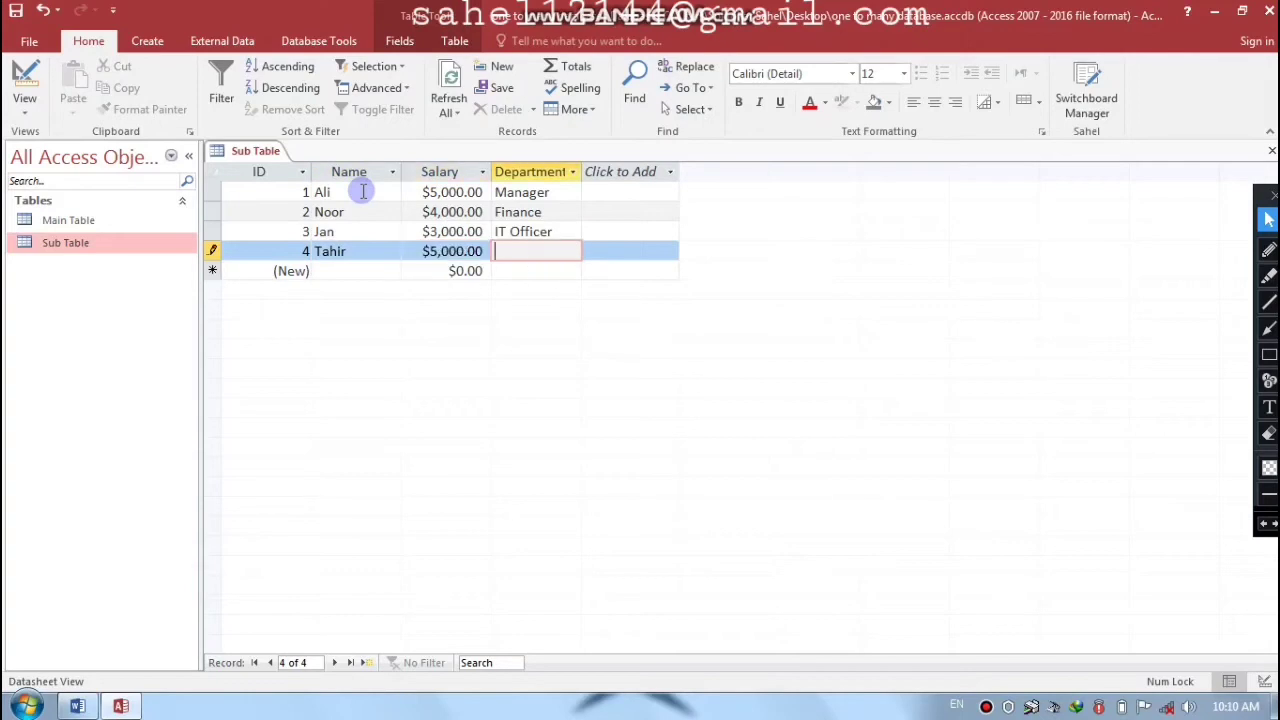
{"action": "type", "text": "Hr"}
{"action": "key", "text": "BackSpace"}
{"action": "key", "text": "Caps_Lock"}
{"action": "type", "text": "R"}
{"action": "key", "text": "Caps_Lock"}
{"action": "type", "text": "m"}
{"action": "key", "text": "Caps_Lock"}
{"action": "key", "text": "BackSpace"}
{"action": "type", "text": "M"}
{"action": "key", "text": "Caps_Lock"}
{"action": "type", "text": "anager"}
{"action": "left_click", "coordinate": [362, 192]}
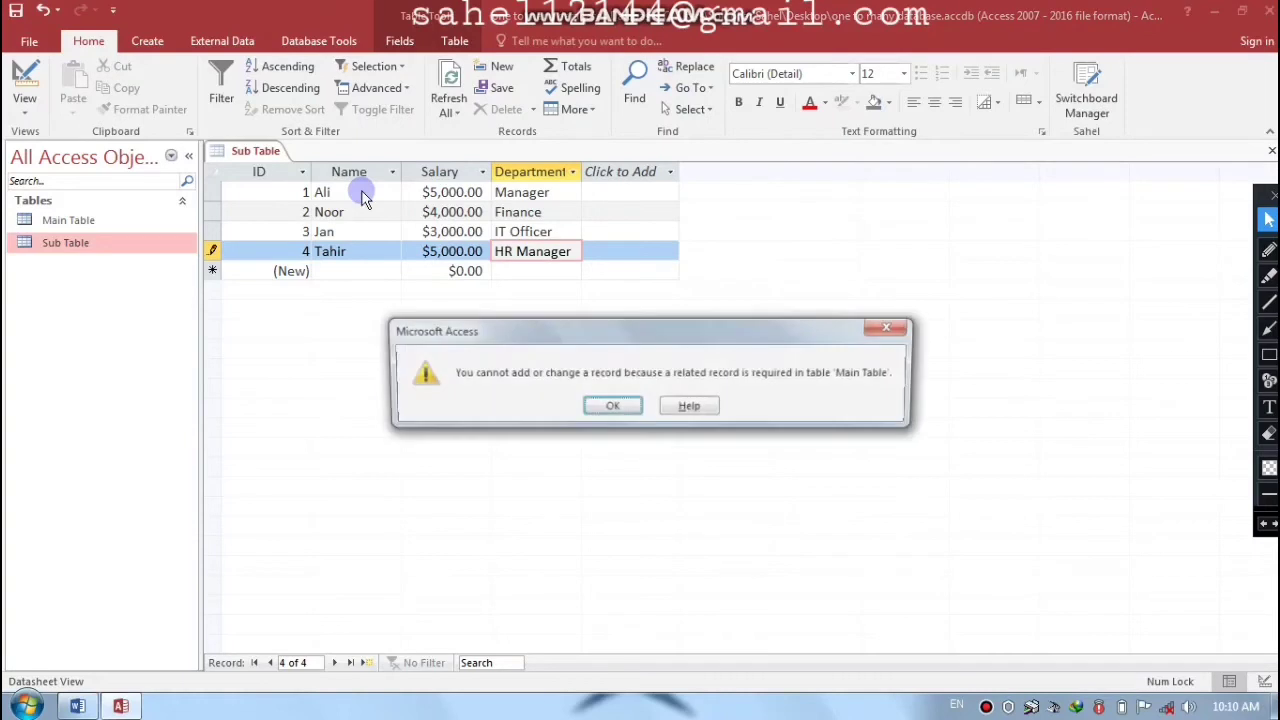
- Dismiss the missing-related-record error and delete HR Manager from record 4's Department cell
{"action": "left_click_drag", "start_coordinate": [583, 317], "coordinate": [755, 220]}
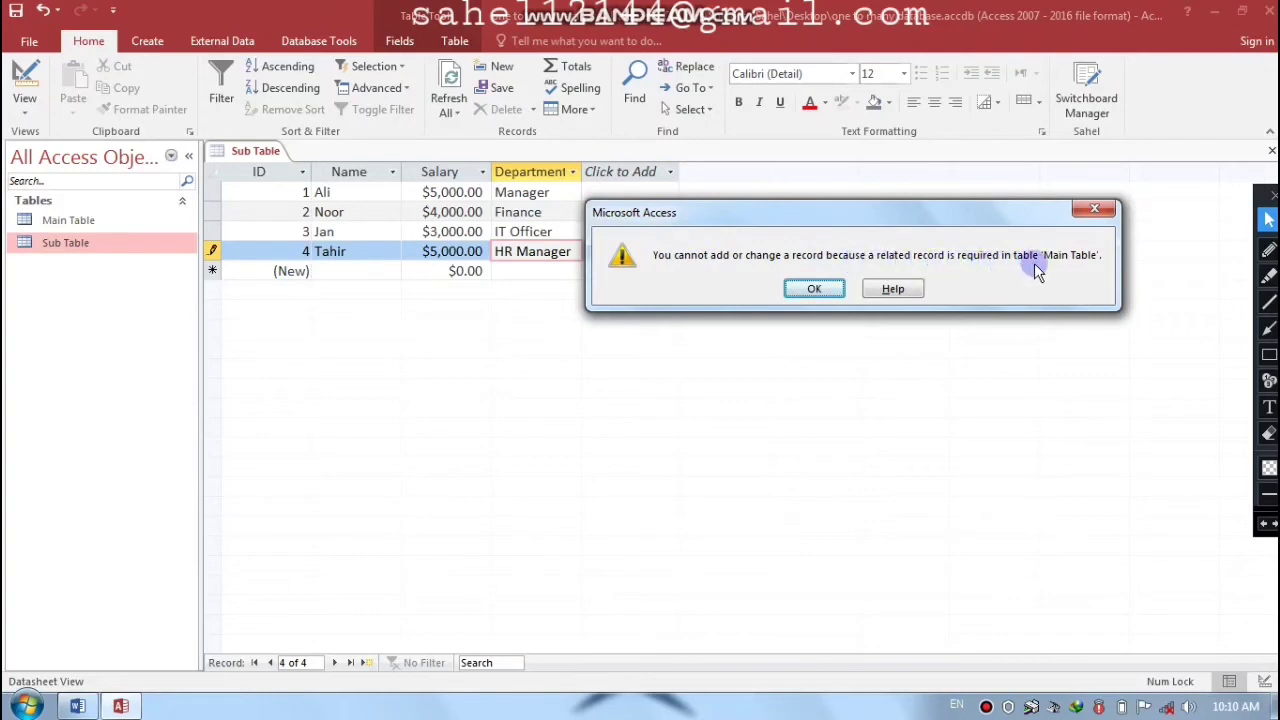
{"action": "left_click_drag", "start_coordinate": [1004, 220], "coordinate": [1021, 221]}
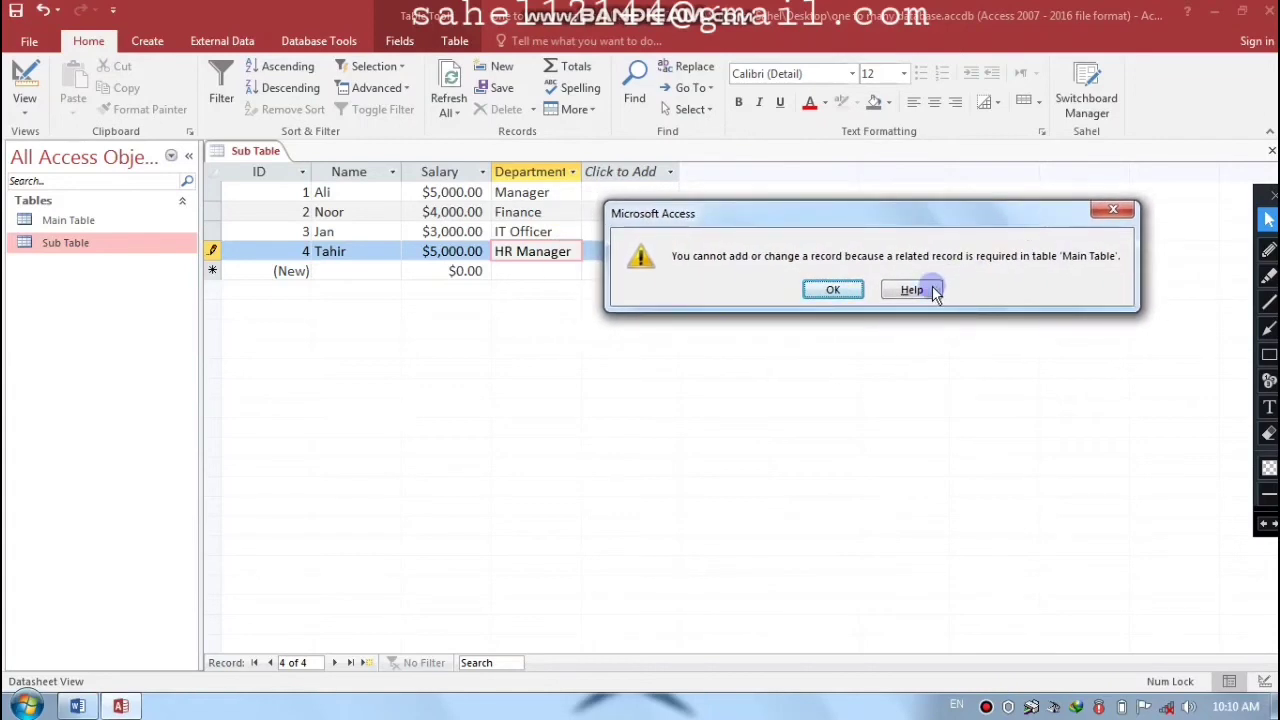
{"action": "left_click", "coordinate": [830, 290]}
{"action": "left_click_drag", "start_coordinate": [577, 253], "coordinate": [491, 254]}
{"action": "key", "text": "Delete"}
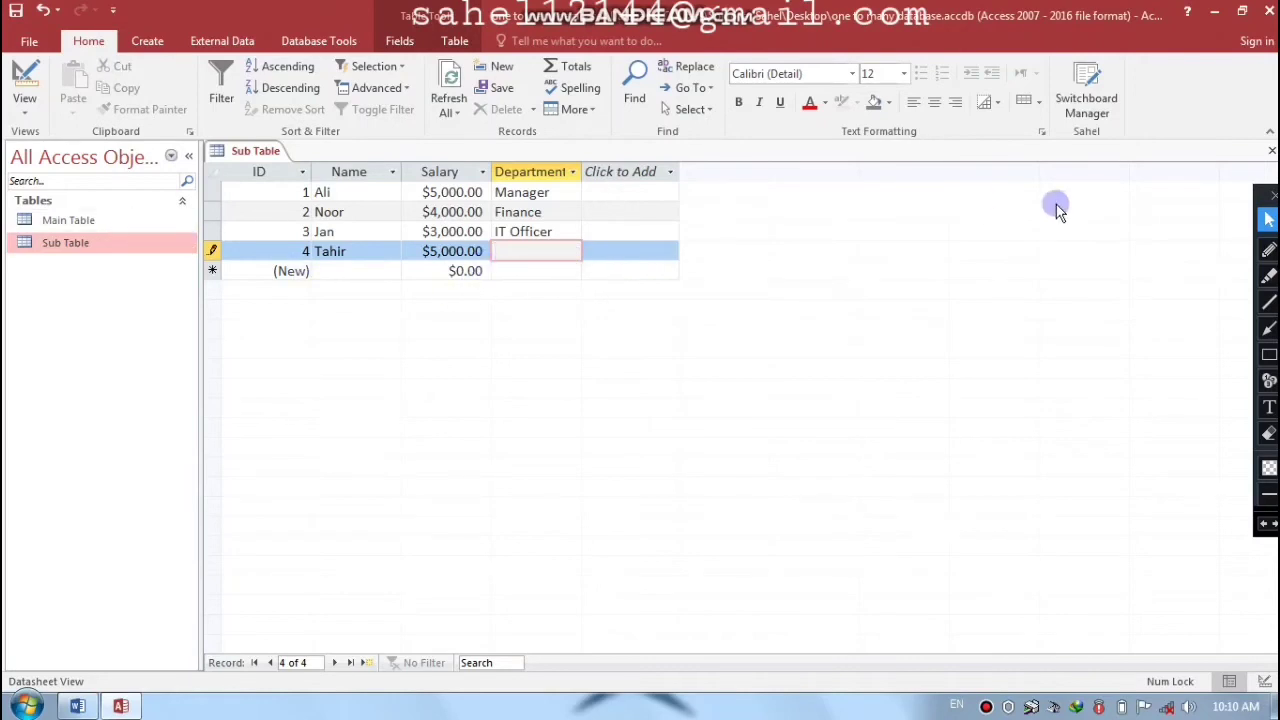
- Add HR Manager as a new Department row in Main Table, then close Main Table
{"action": "double_click", "coordinate": [60, 222]}
{"action": "left_click", "coordinate": [365, 251]}
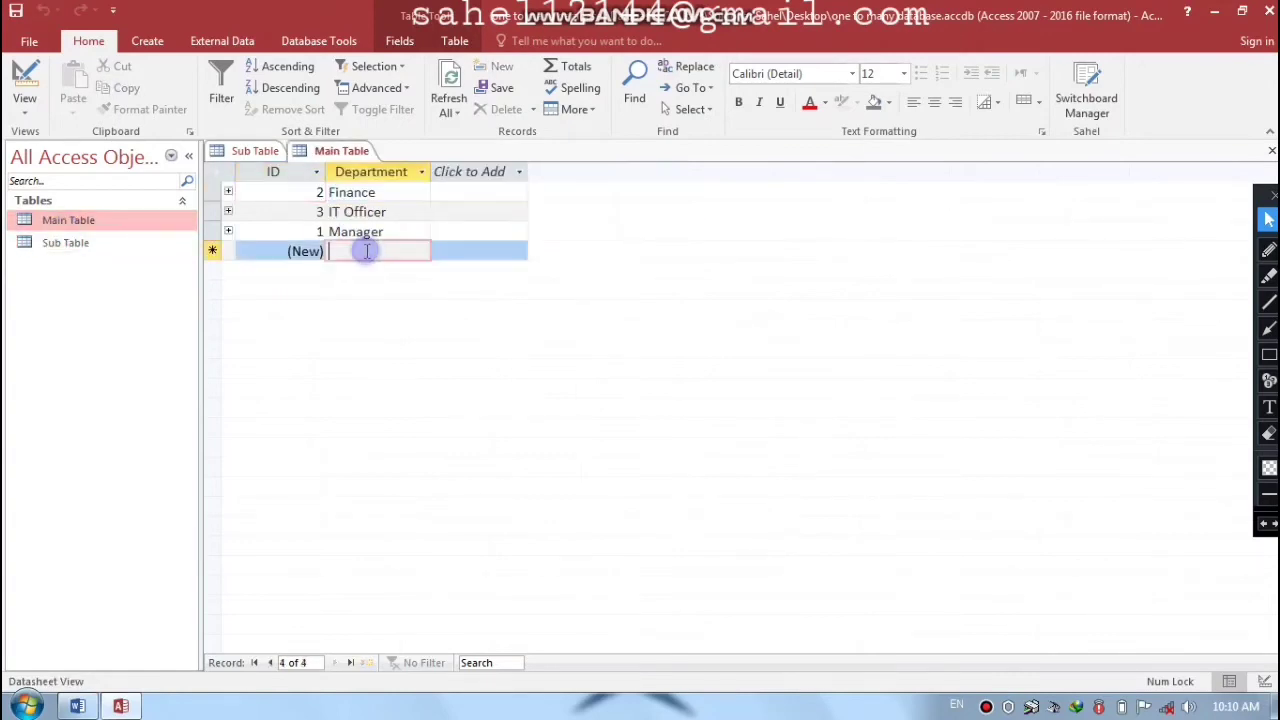
{"action": "key", "text": "Caps_Lock"}
{"action": "type", "text": "HR"}
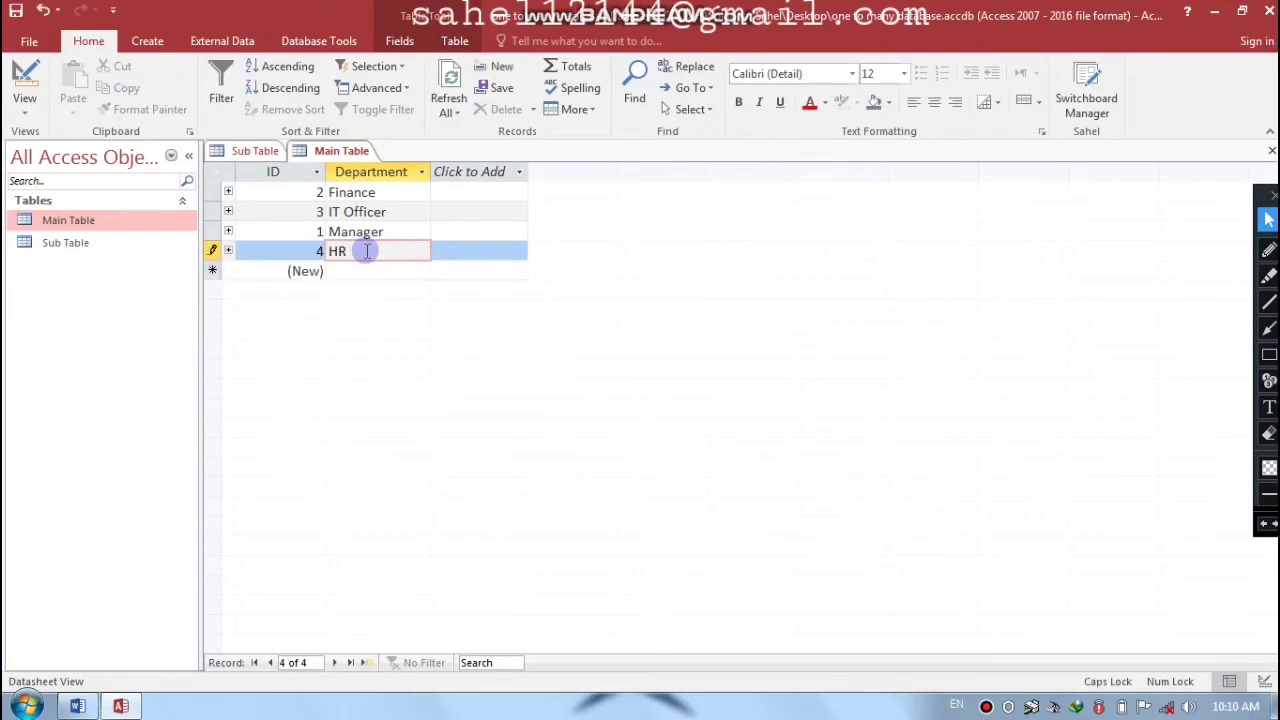
{"action": "type", "text": " M"}
{"action": "key", "text": "Caps_Lock"}
{"action": "type", "text": "anager"}
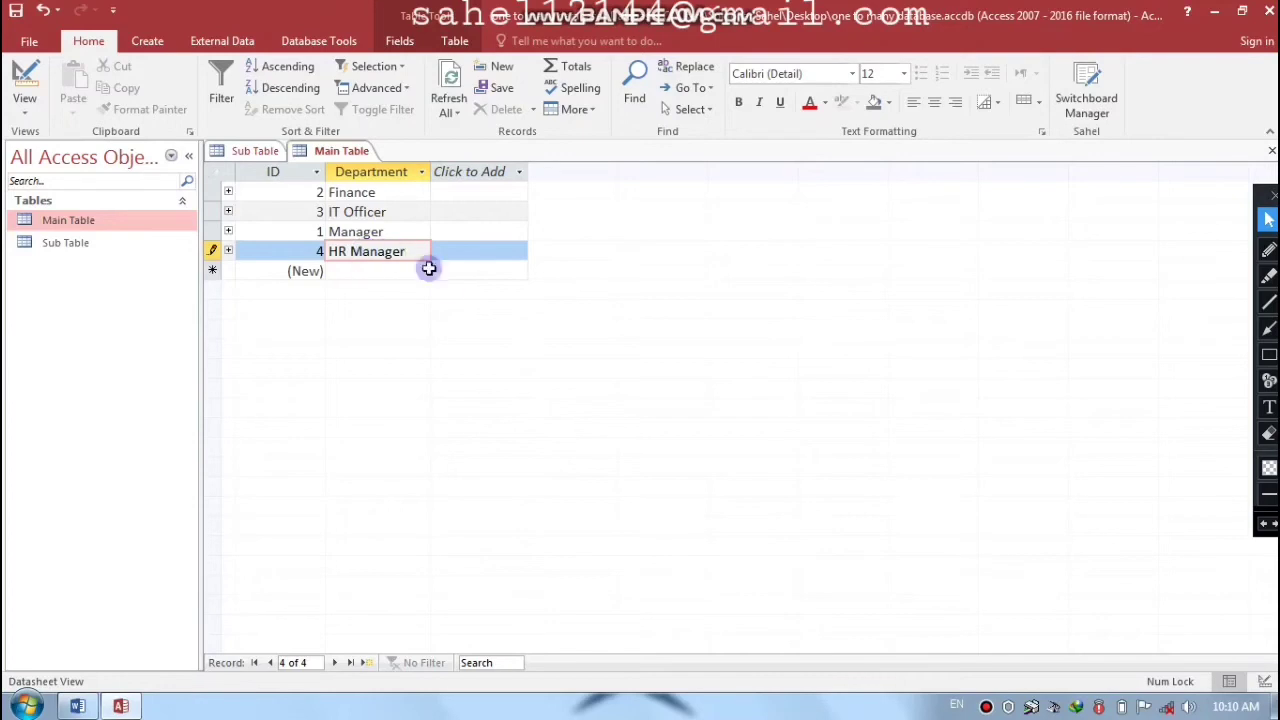
{"action": "key", "text": "Return"}
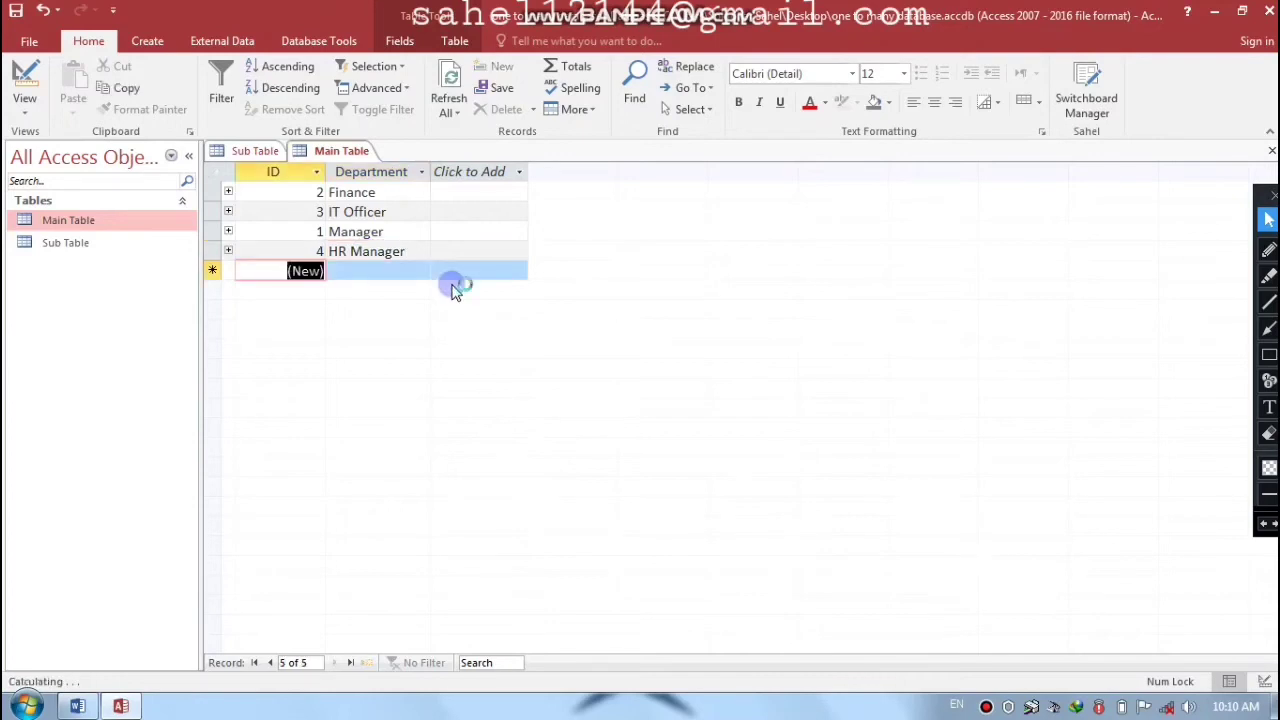
{"action": "left_click", "coordinate": [1271, 150]}
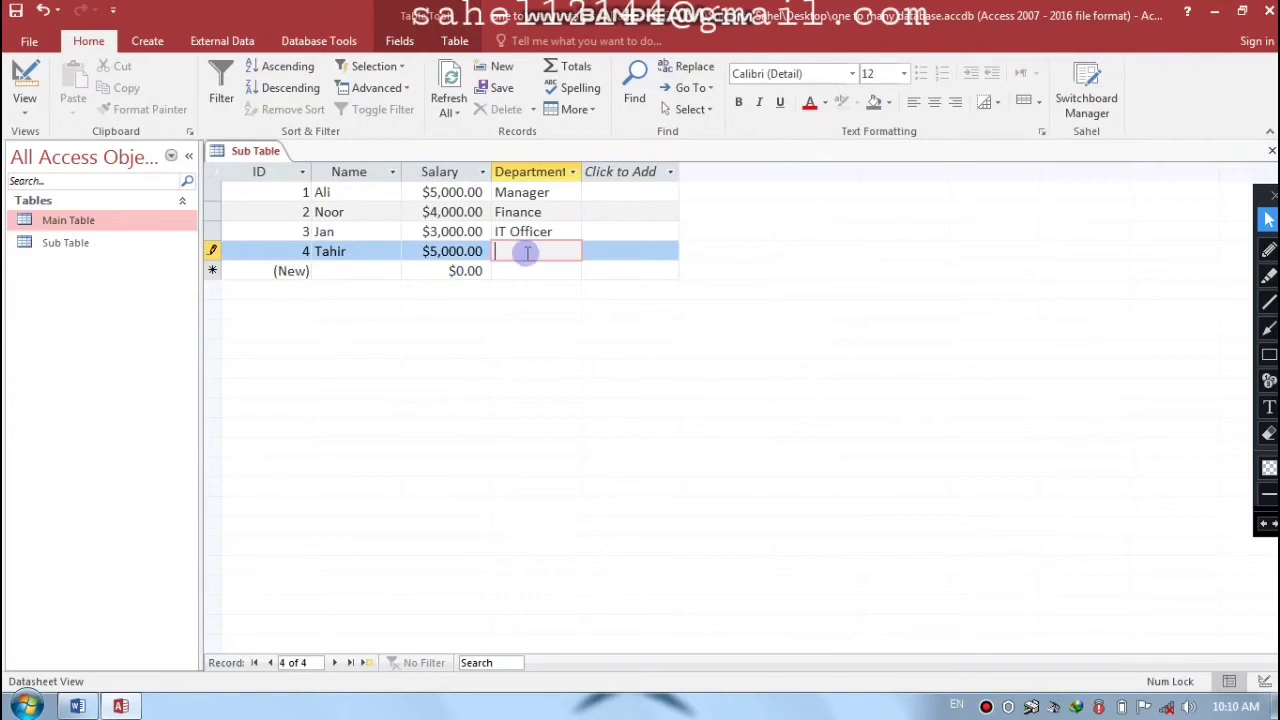
- Re-enter HR Manager as record 4's Department and save the record
{"action": "type", "text": "H"}
{"action": "key", "text": "BackSpace"}
{"action": "key", "text": "Caps_Lock"}
{"action": "type", "text": "HR M"}
{"action": "key", "text": "Caps_Lock"}
{"action": "type", "text": "anager"}
{"action": "key", "text": "Tab"}
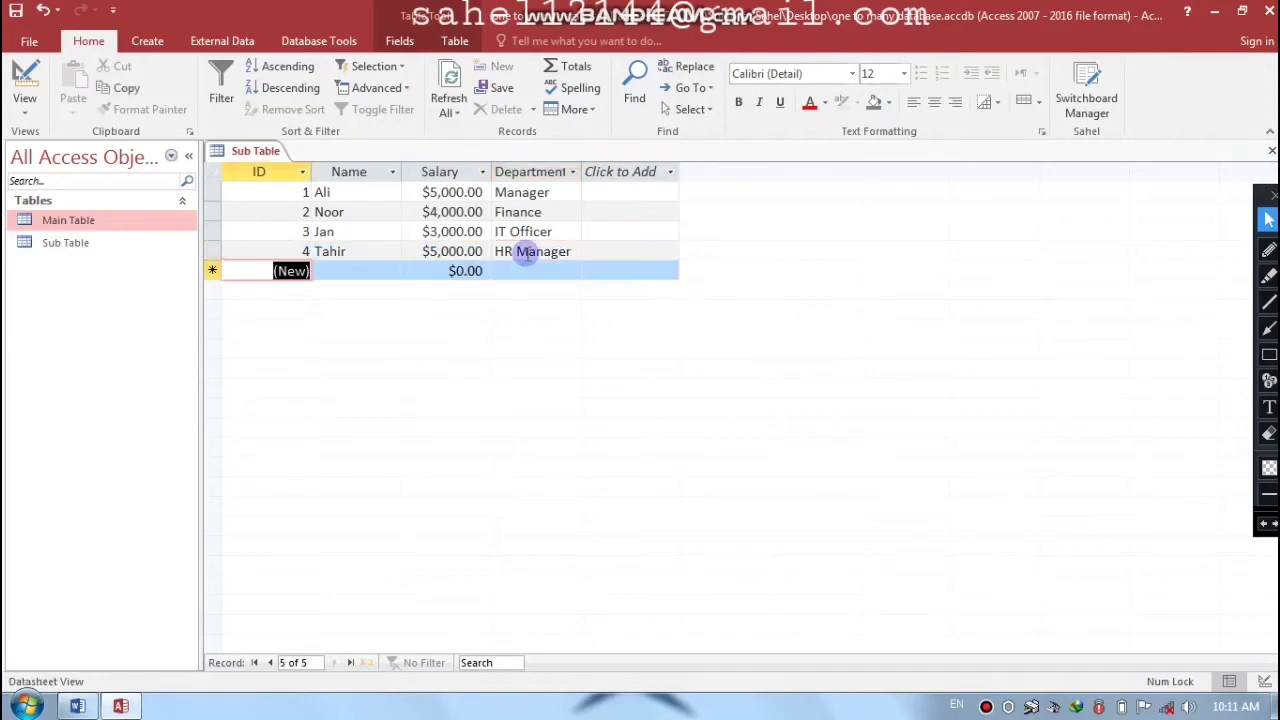
- Add record 5 with salary 2000 in the Manager department
{"action": "key", "text": "Tab"}
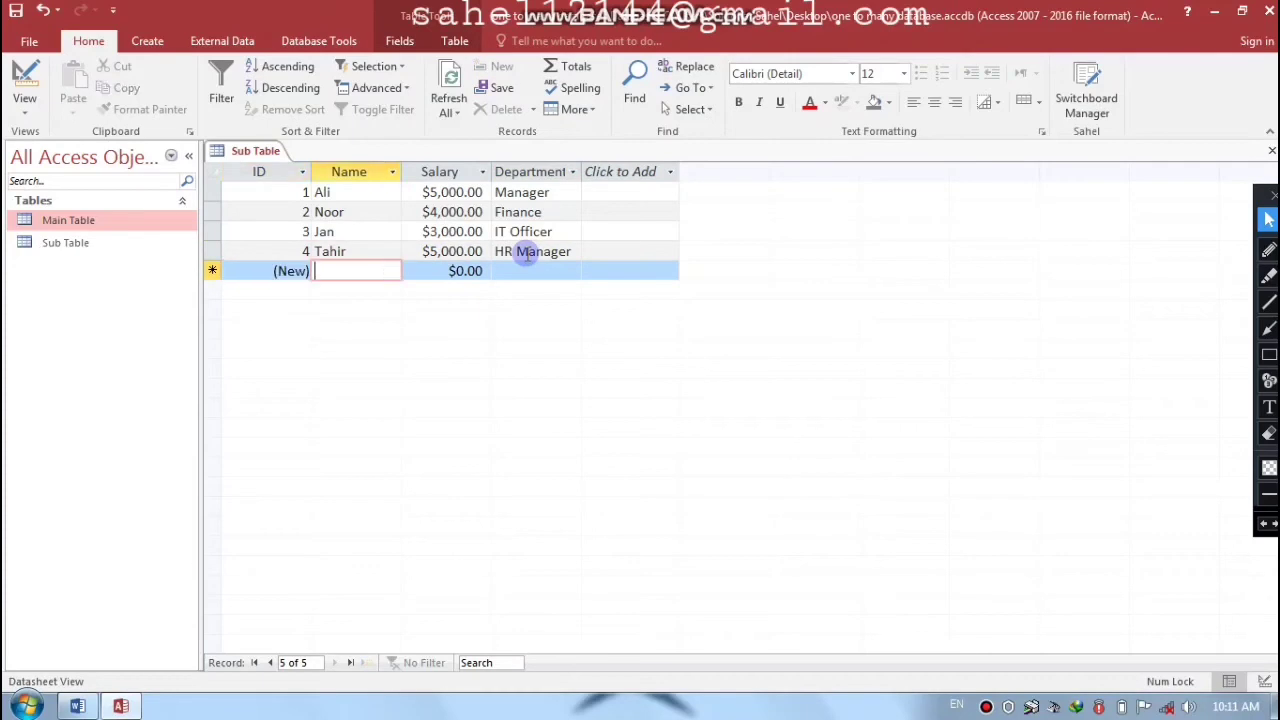
{"action": "type", "text": "Hiala"}
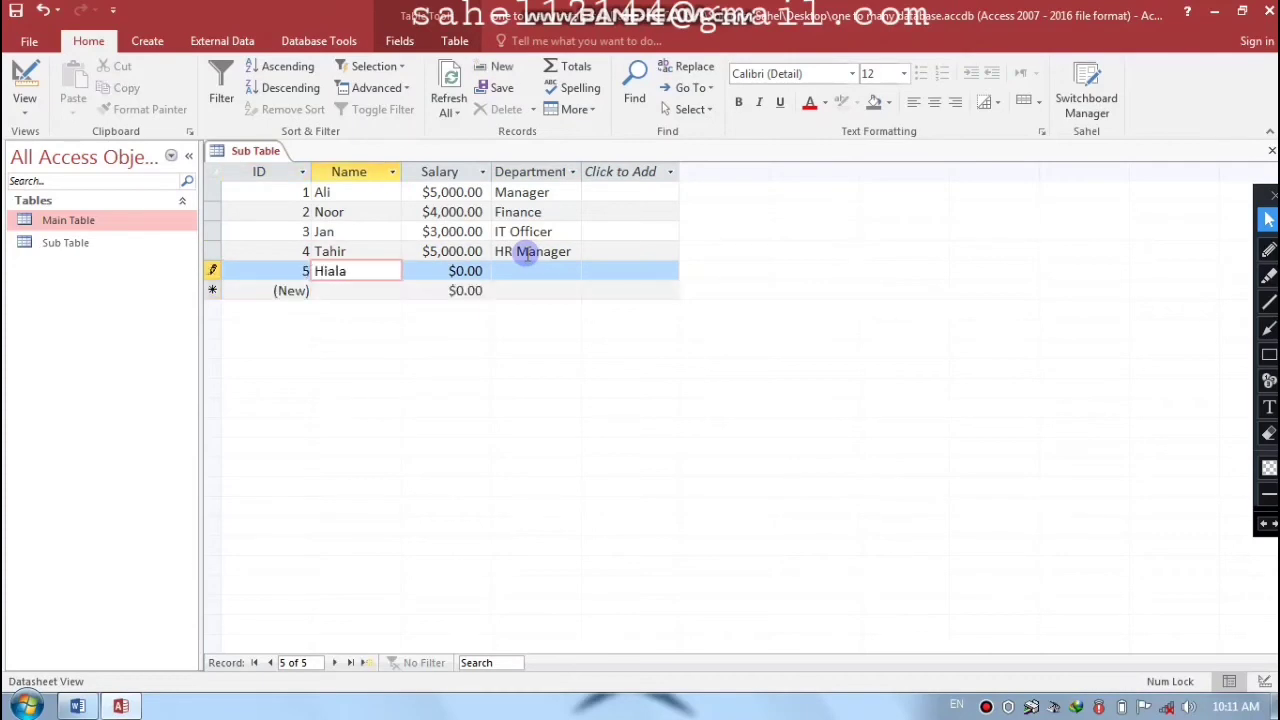
{"action": "key", "text": "BackSpace"}
{"action": "key", "text": "BackSpace"}
{"action": "key", "text": "BackSpace"}
{"action": "type", "text": "lal"}
{"action": "key", "text": "Tab"}
{"action": "type", "text": "2000"}
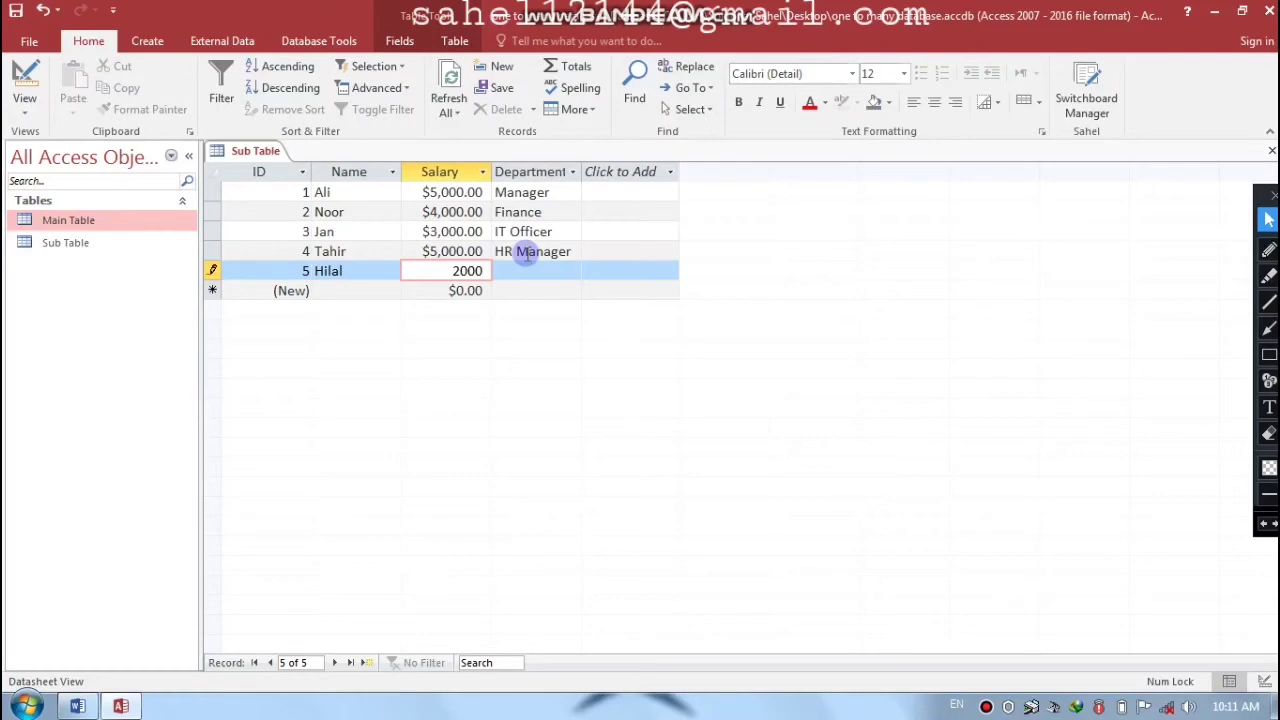
{"action": "key", "text": "Tab"}
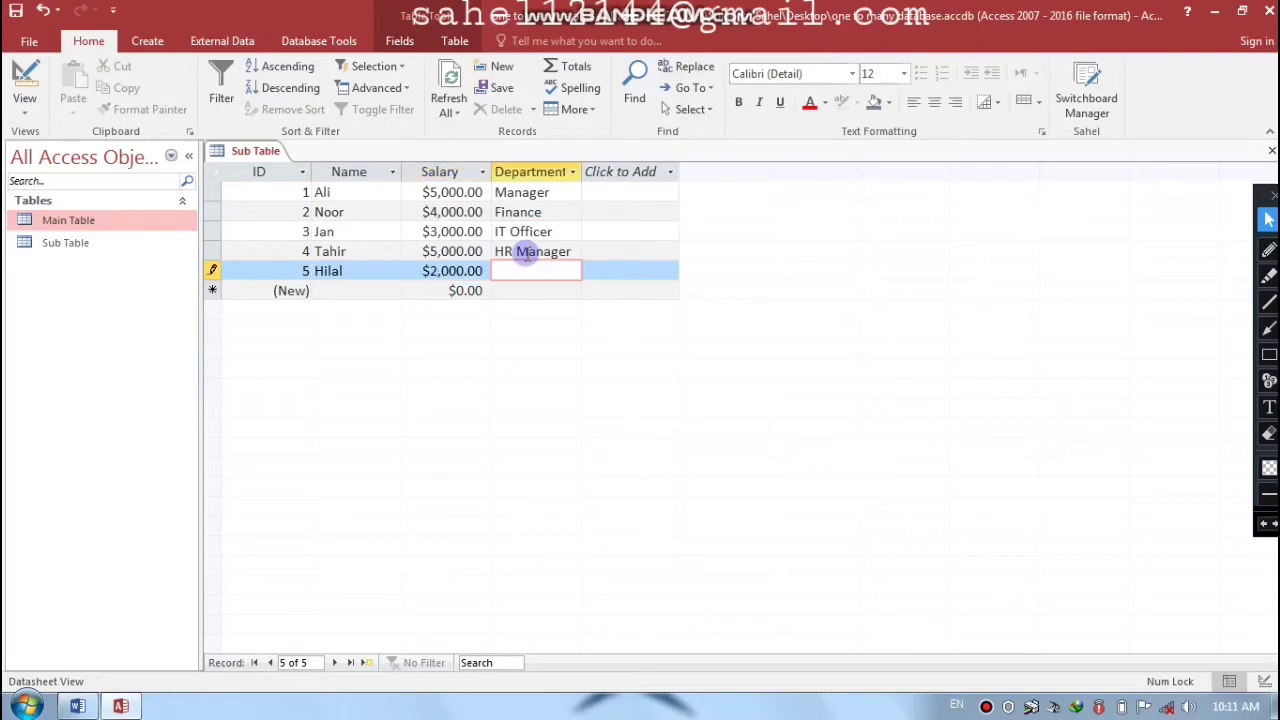
{"action": "type", "text": "Manager"}
{"action": "key", "text": "Tab"}
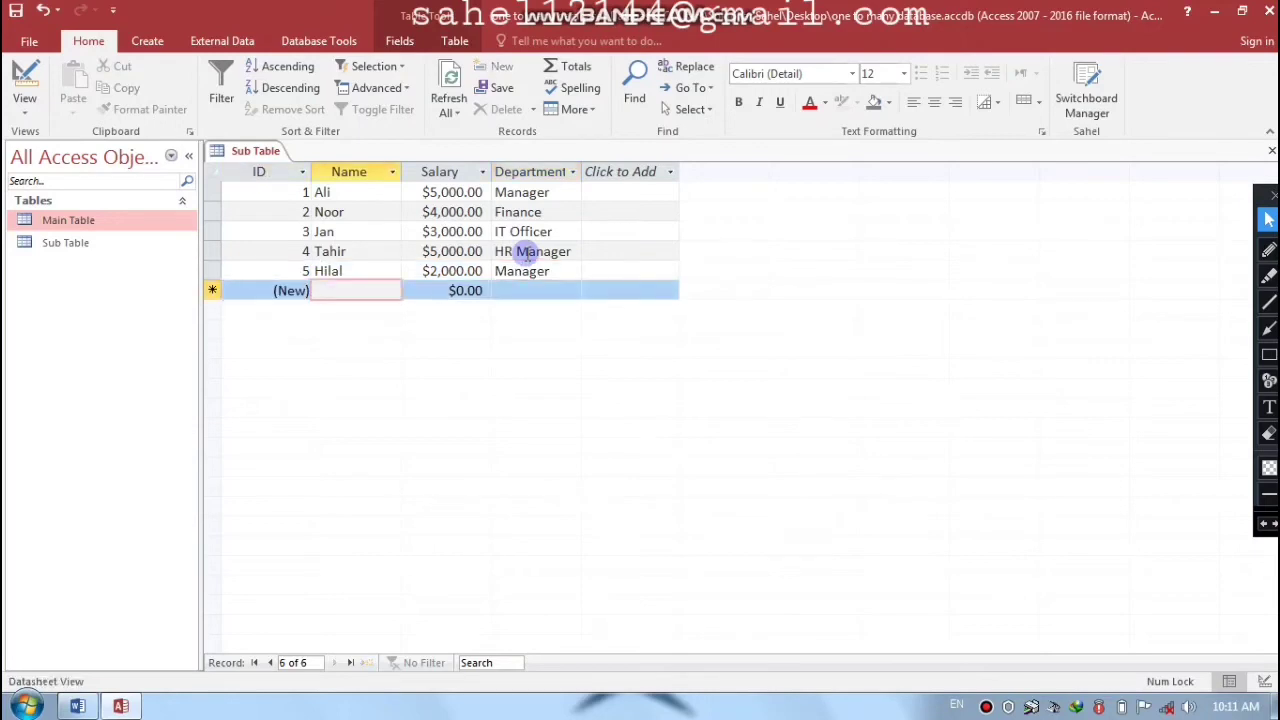
- Add employee Gul with salary 4000 in the Manager department
{"action": "type", "text": "Gul"}
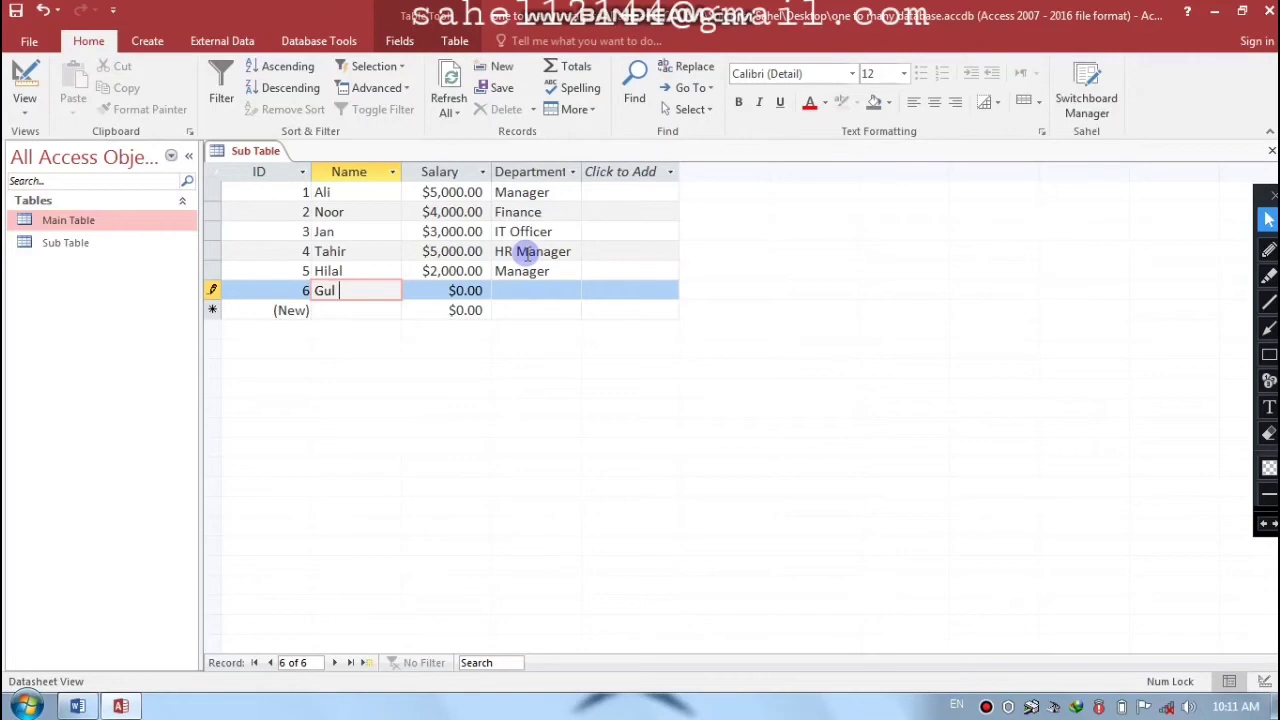
{"action": "key", "text": "Tab"}
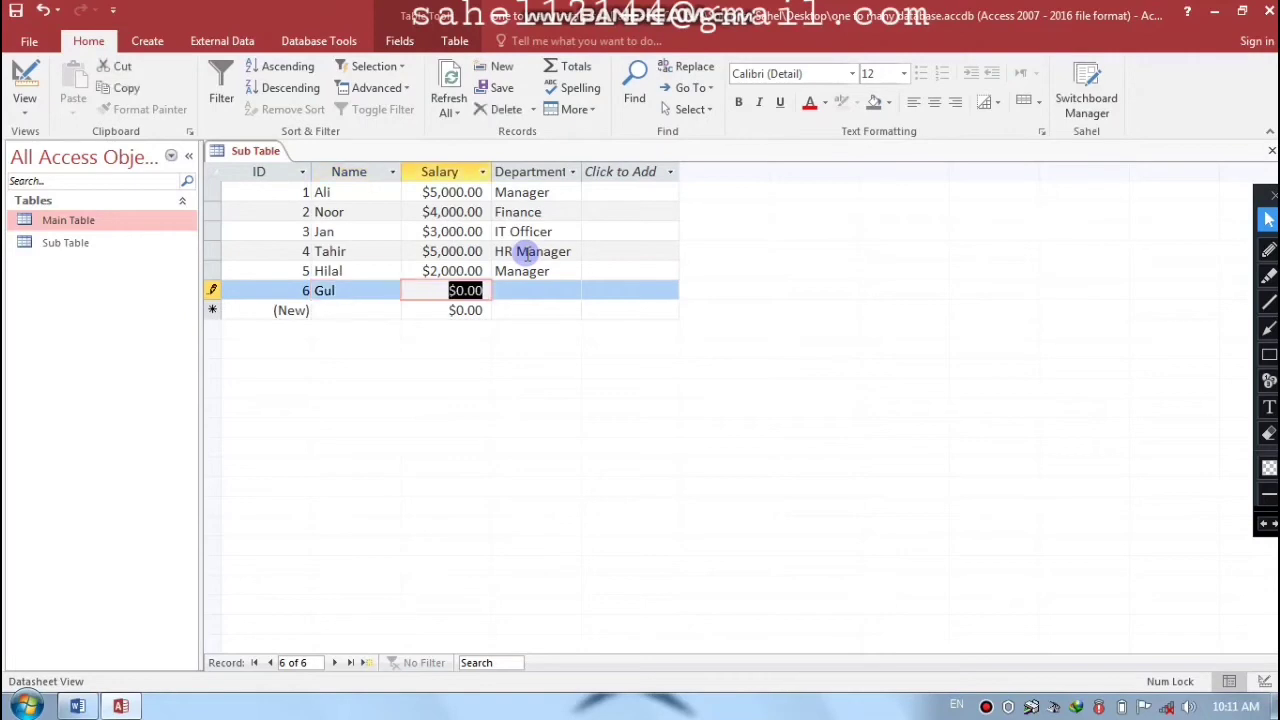
{"action": "type", "text": "4000"}
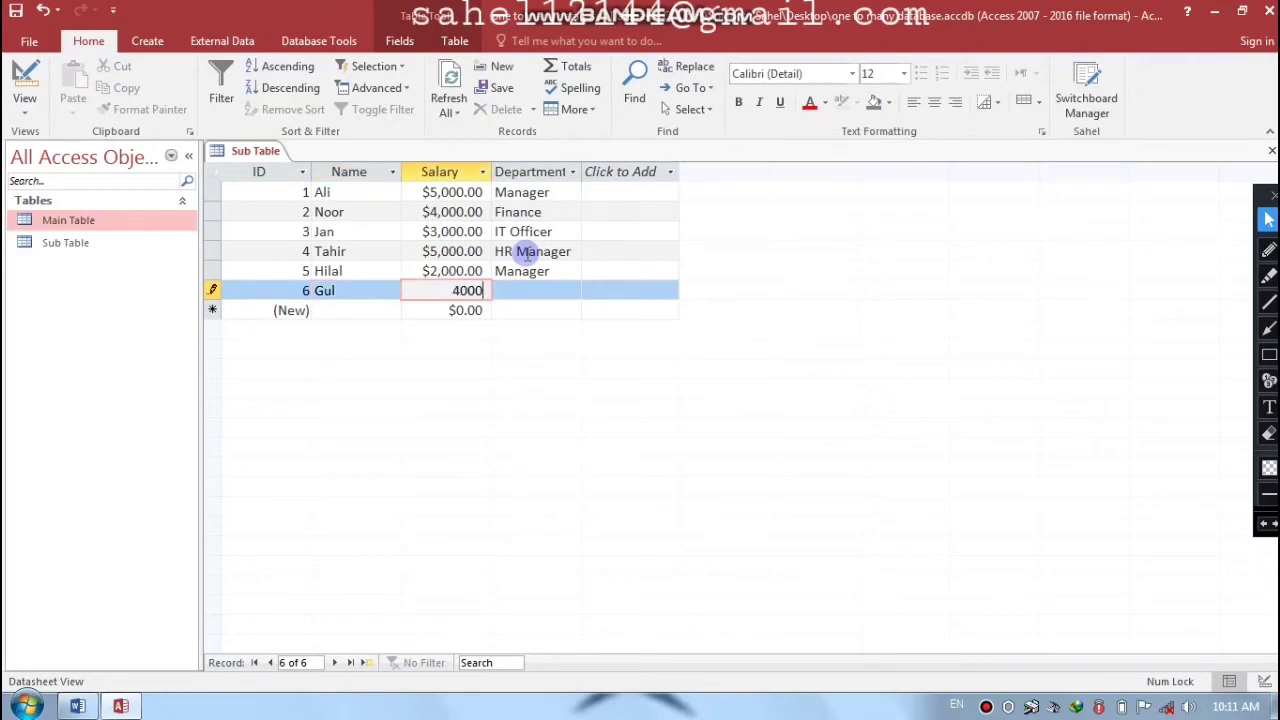
{"action": "key", "text": "Tab"}
{"action": "type", "text": "Manager"}
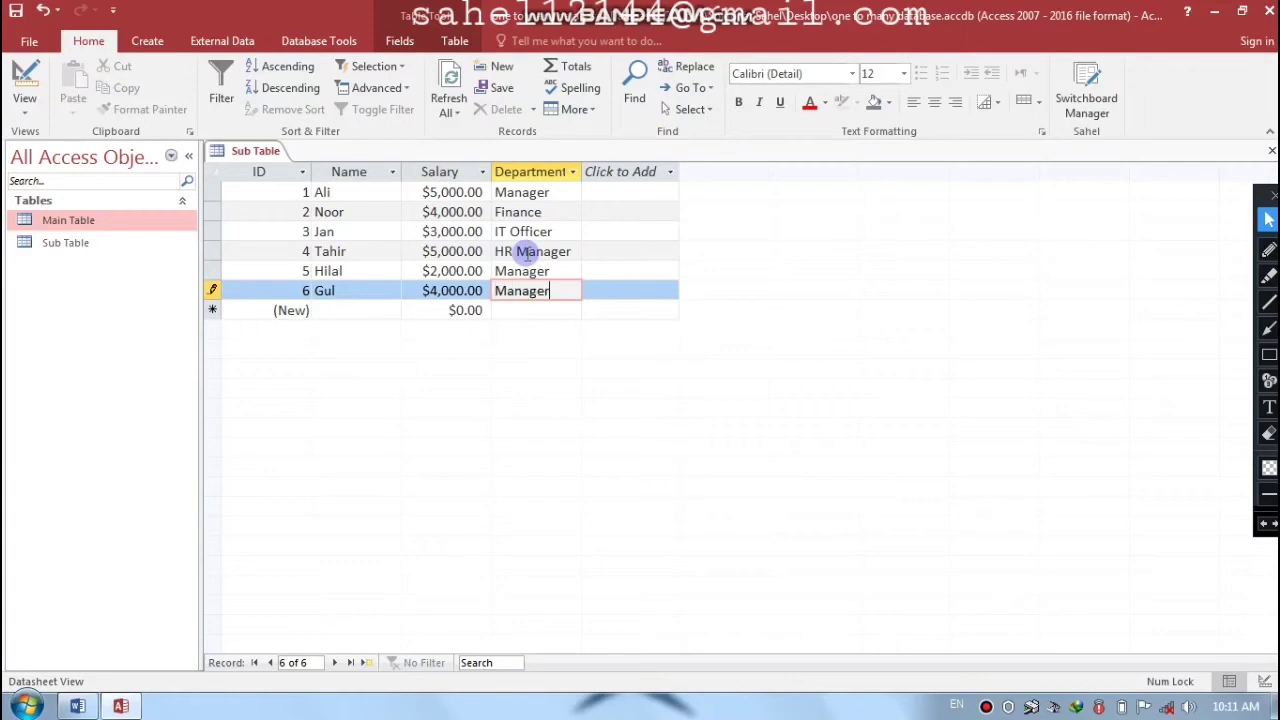
{"action": "key", "text": "Tab"}
- Add employee Qader with salary 3000 in the HR Manager department
{"action": "key", "text": "Caps_Lock"}
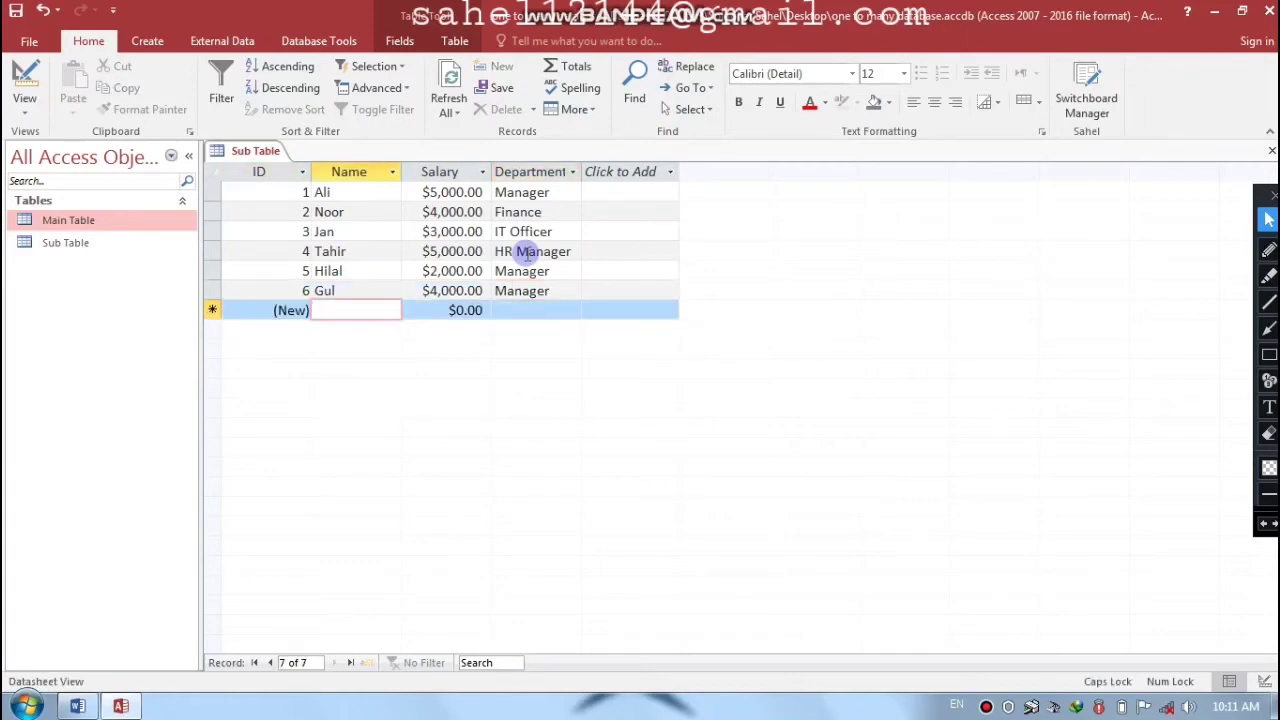
{"action": "type", "text": "Q"}
{"action": "key", "text": "Caps_Lock"}
{"action": "type", "text": "ader"}
{"action": "key", "text": "Tab"}
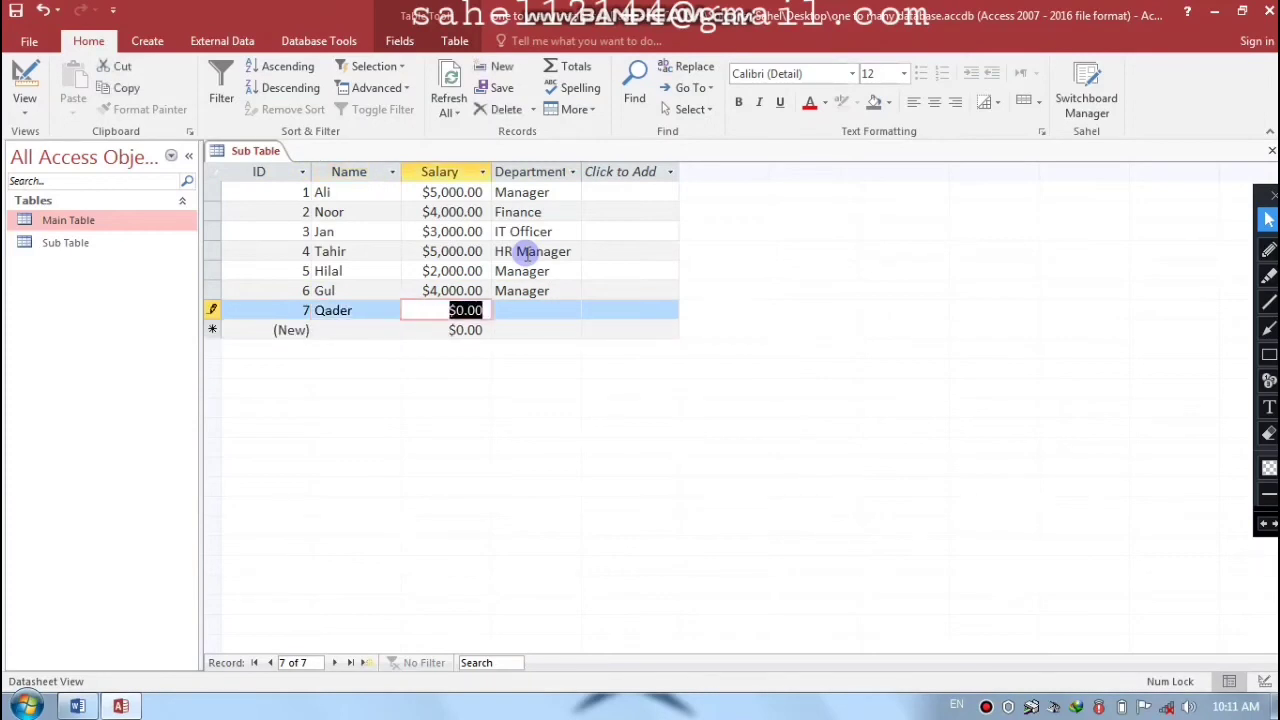
{"action": "type", "text": "3000"}
{"action": "key", "text": "Tab"}
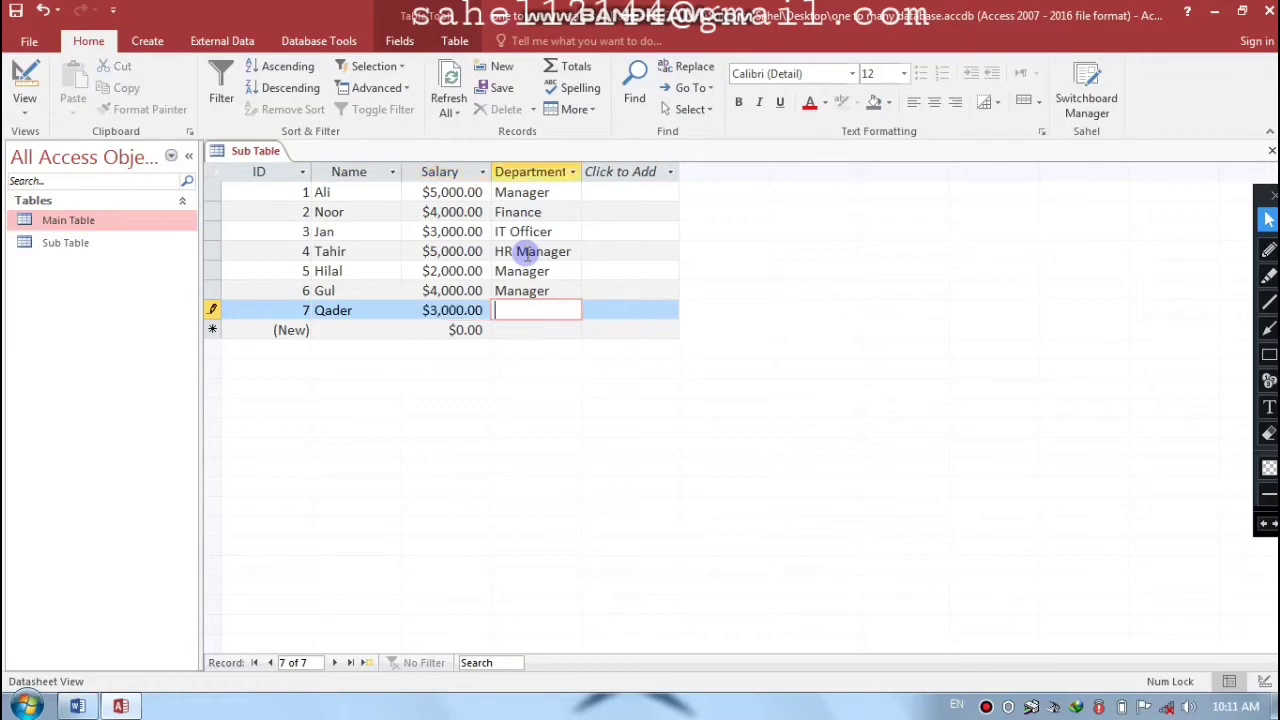
{"action": "key", "text": "Caps_Lock"}
{"action": "type", "text": "HR M"}
{"action": "key", "text": "Caps_Lock"}
{"action": "type", "text": "anager"}
{"action": "key", "text": "Tab"}
{"action": "key", "text": "Tab"}
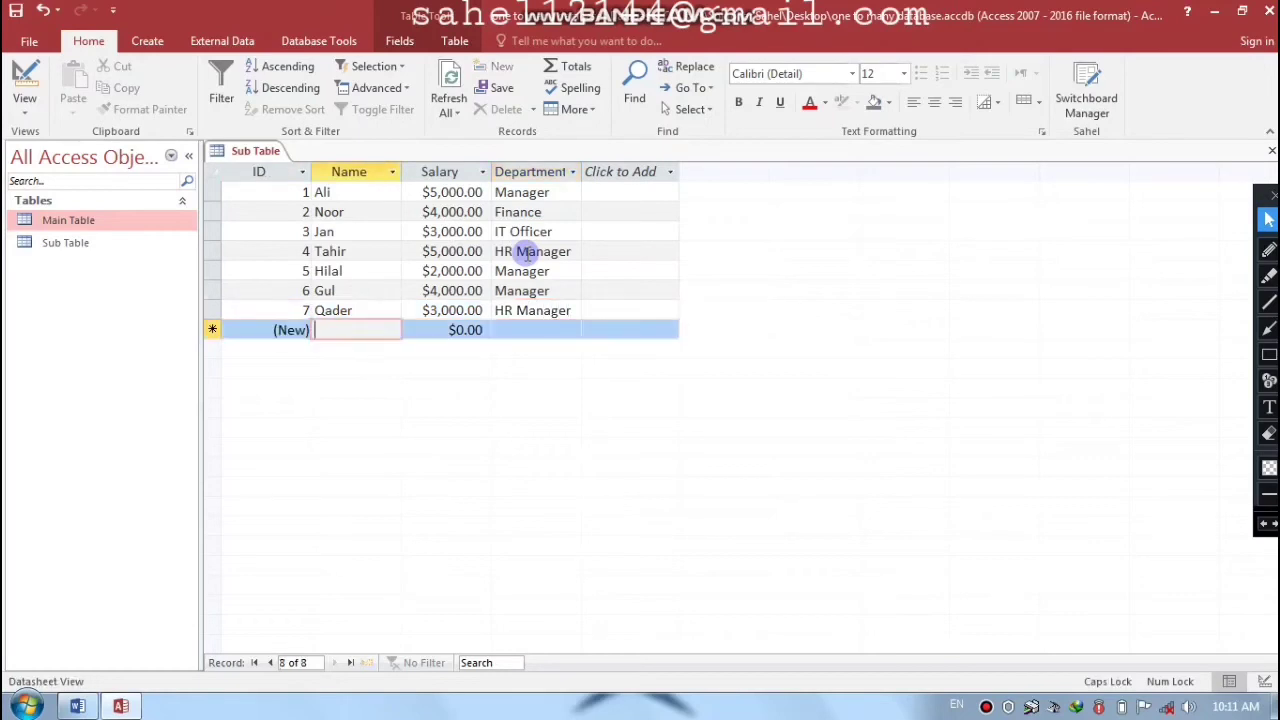
- Add employee Farooq with salary 6000 in the IT Officer department
{"action": "type", "text": "Fo"}
{"action": "key", "text": "BackSpace"}
{"action": "type", "text": "arooq"}
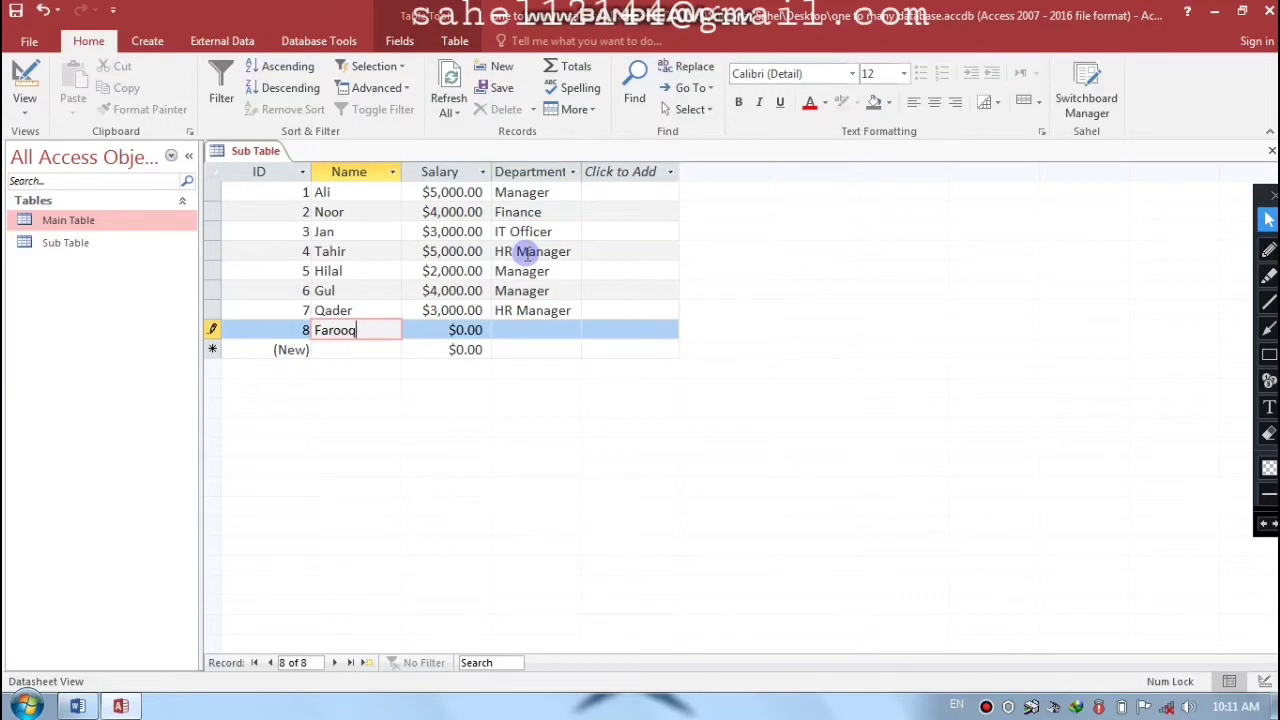
{"action": "key", "text": "Tab"}
{"action": "type", "text": "6000"}
{"action": "key", "text": "Tab"}
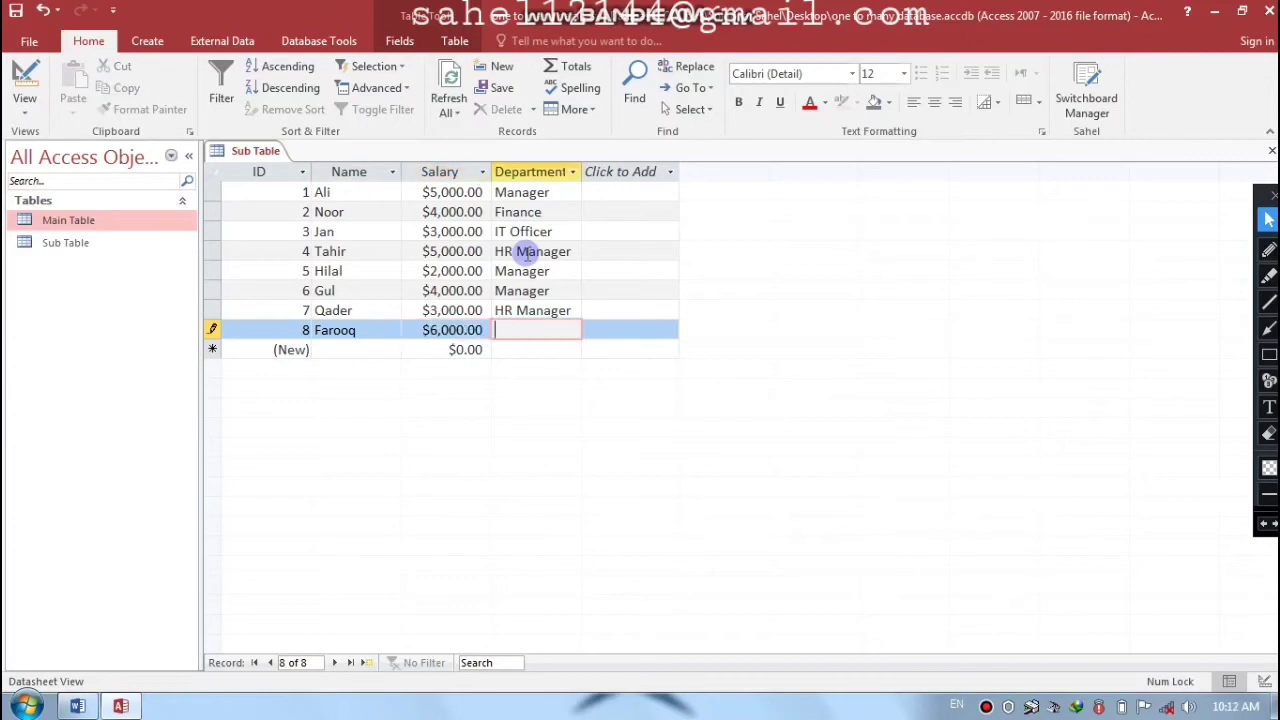
{"action": "type", "text": "IT Officer"}
{"action": "key", "text": "Tab"}
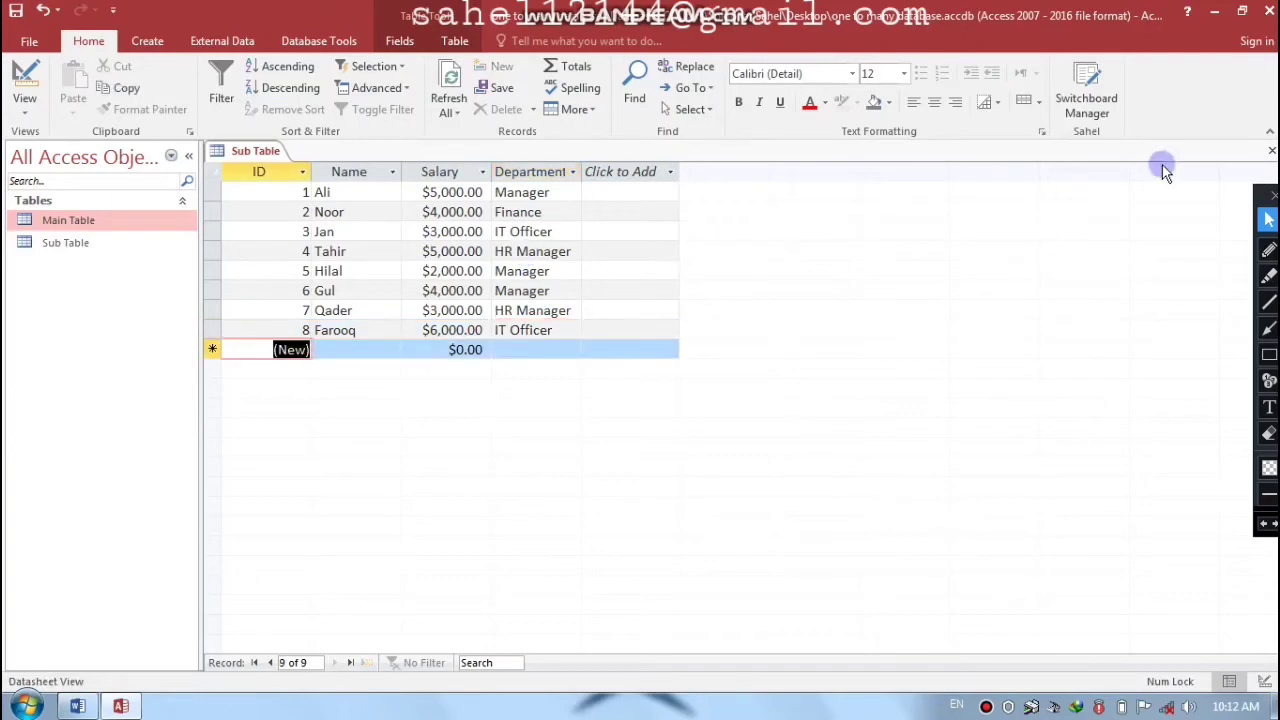
- Close Sub Table, reopen it briefly to review, close it again, and open Main Table
{"action": "left_click", "coordinate": [1272, 150]}
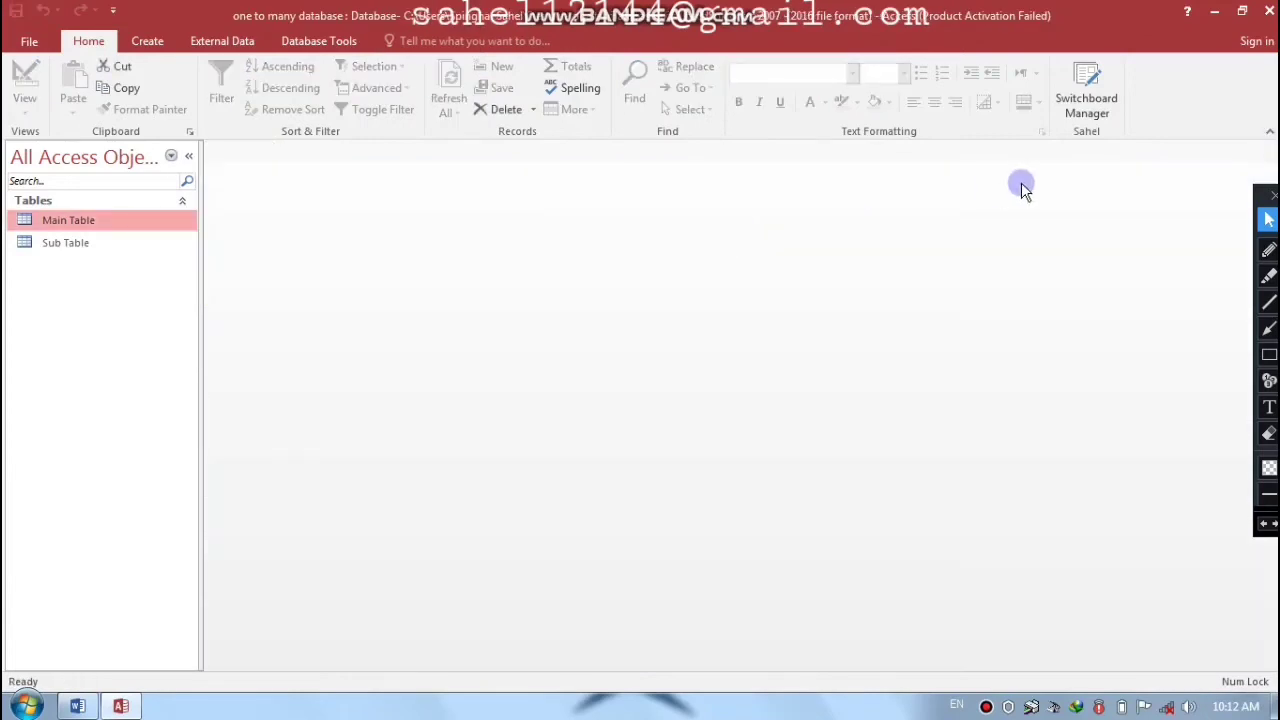
{"action": "double_click", "coordinate": [86, 252]}
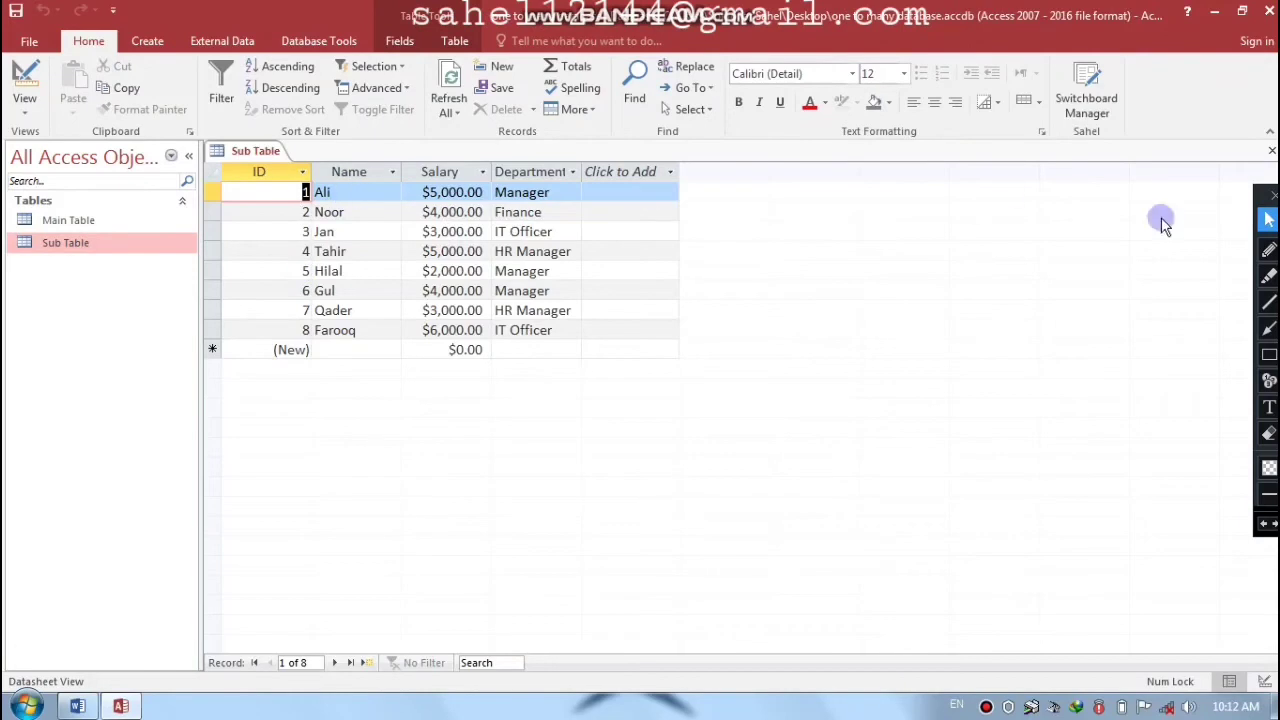
{"action": "left_click", "coordinate": [1271, 151]}
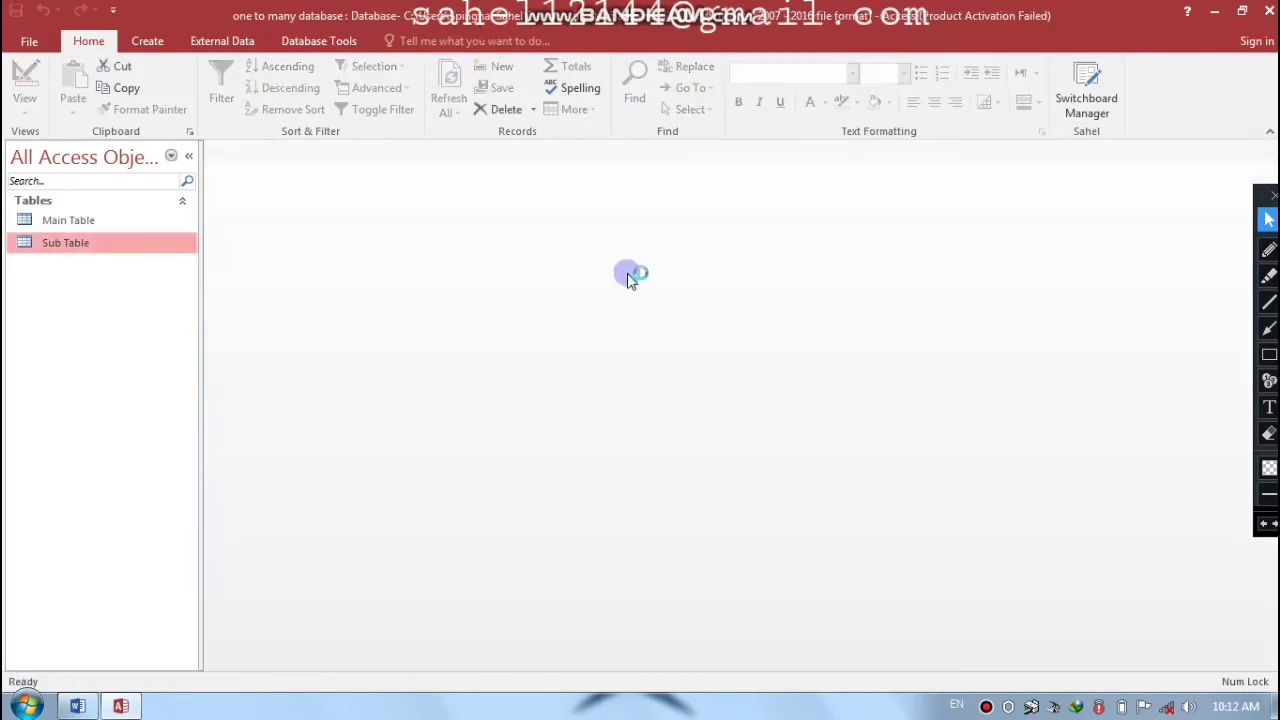
{"action": "double_click", "coordinate": [81, 218]}
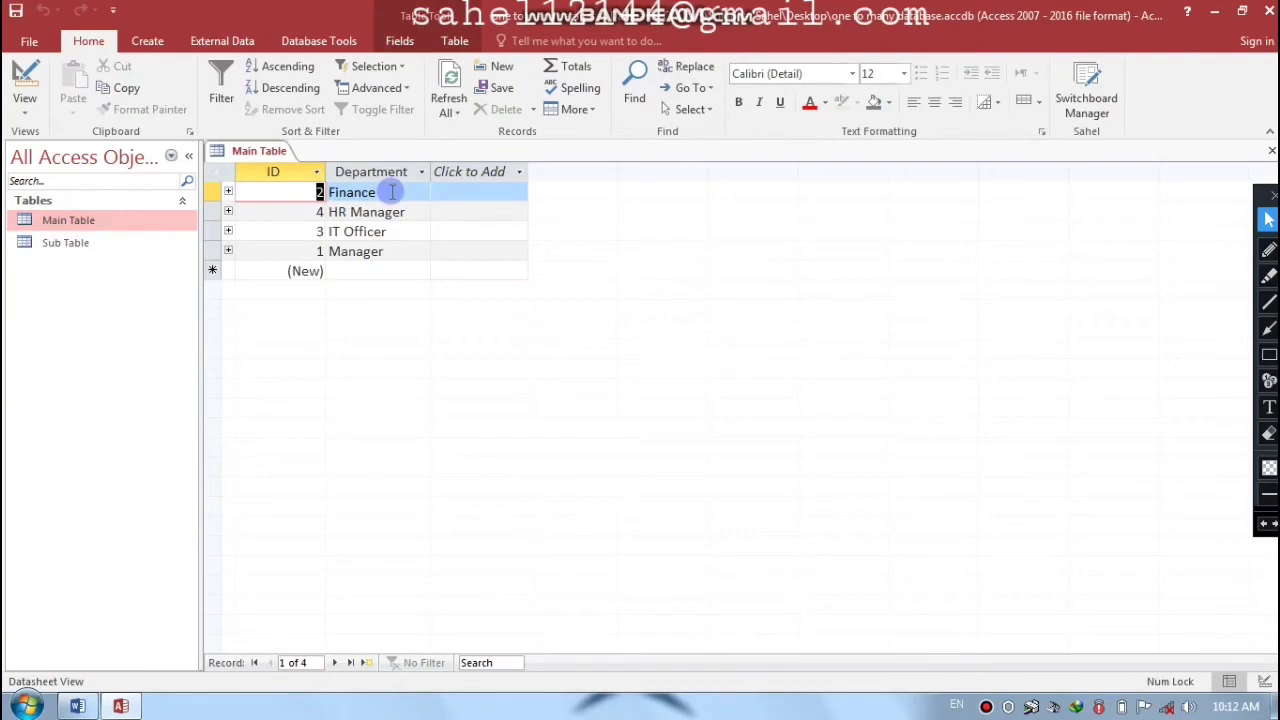
- Expand and collapse the Finance, HR Manager, IT Officer and Manager subdatasheets in turn
{"action": "left_click", "coordinate": [228, 193]}
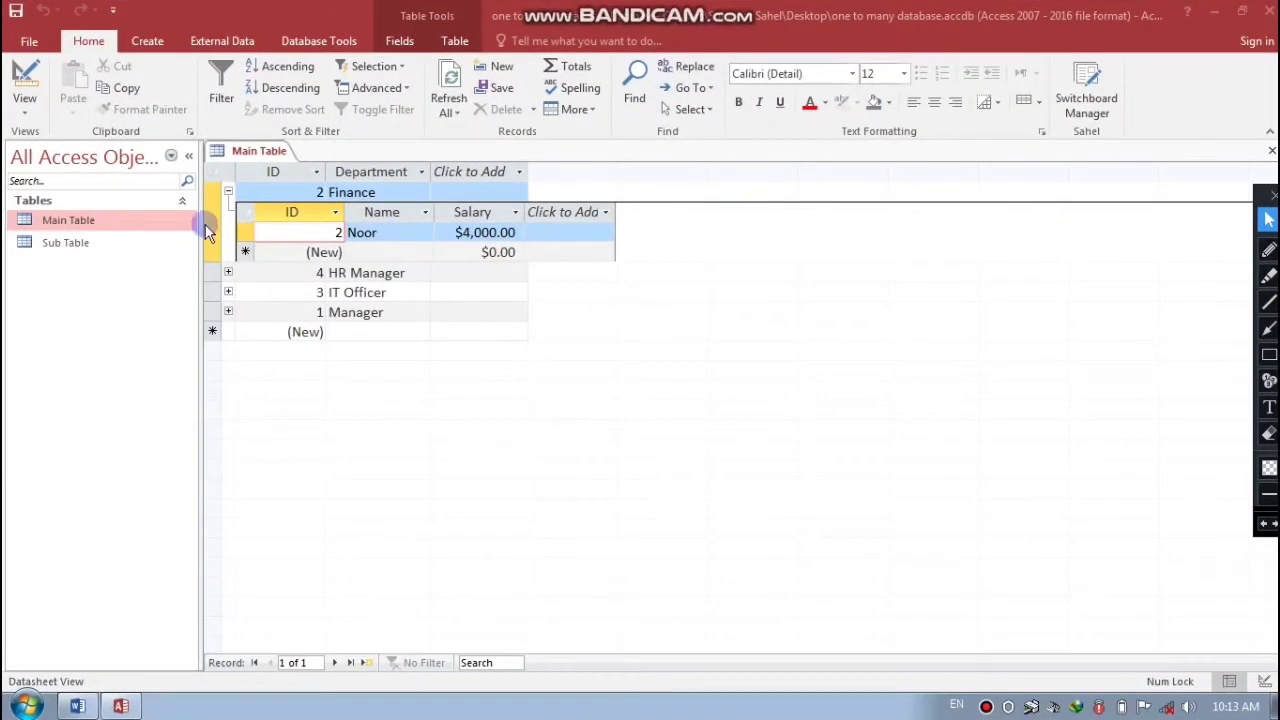
{"action": "left_click", "coordinate": [228, 192]}
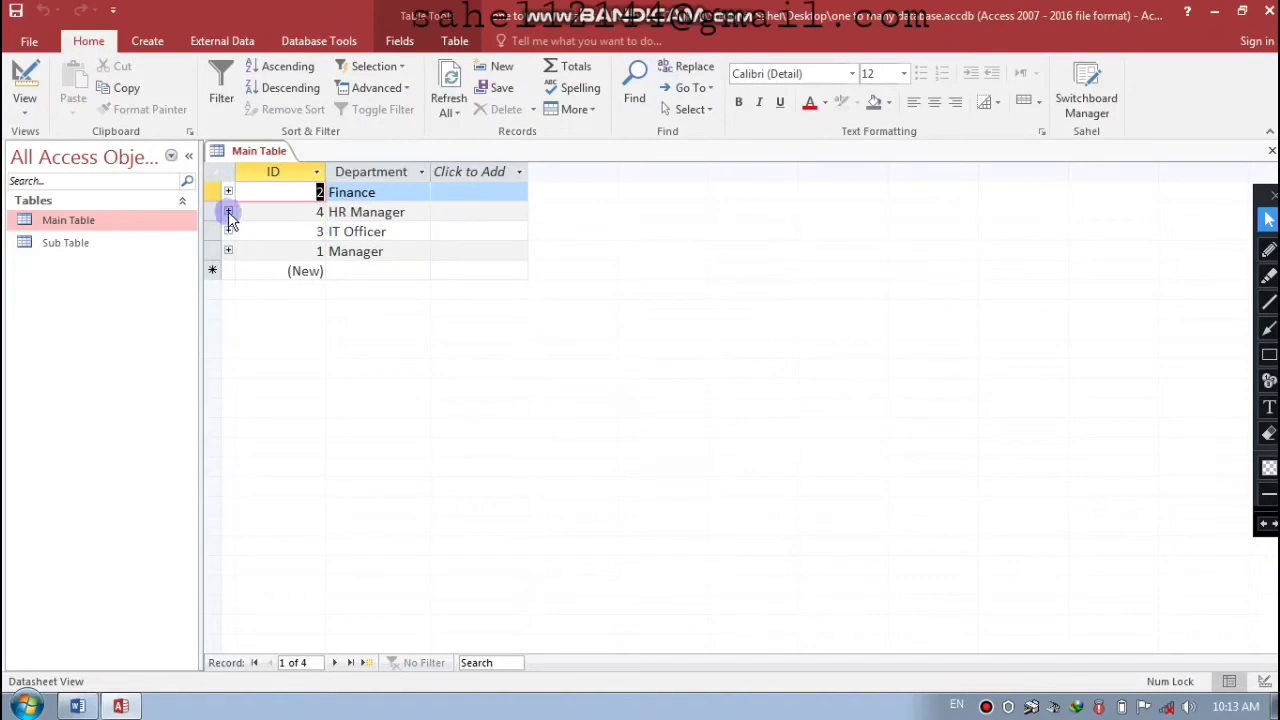
{"action": "left_click", "coordinate": [228, 213]}
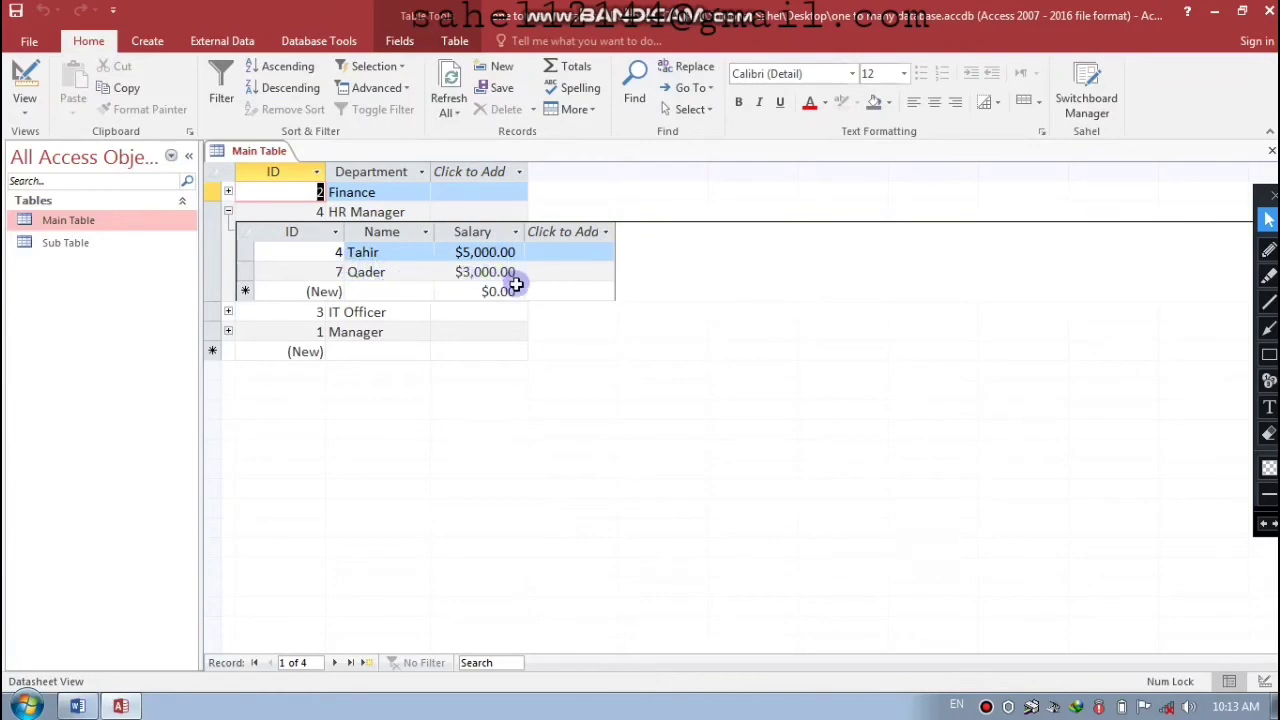
{"action": "left_click", "coordinate": [228, 210]}
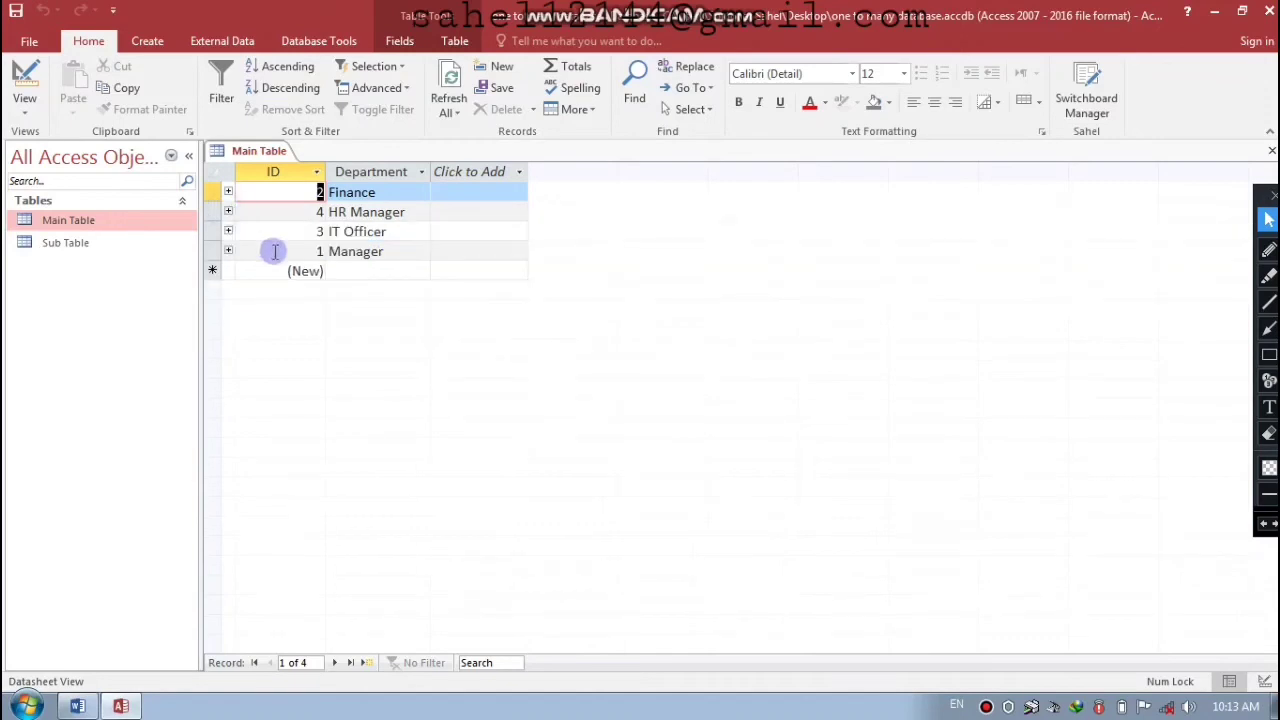
{"action": "left_click", "coordinate": [228, 232]}
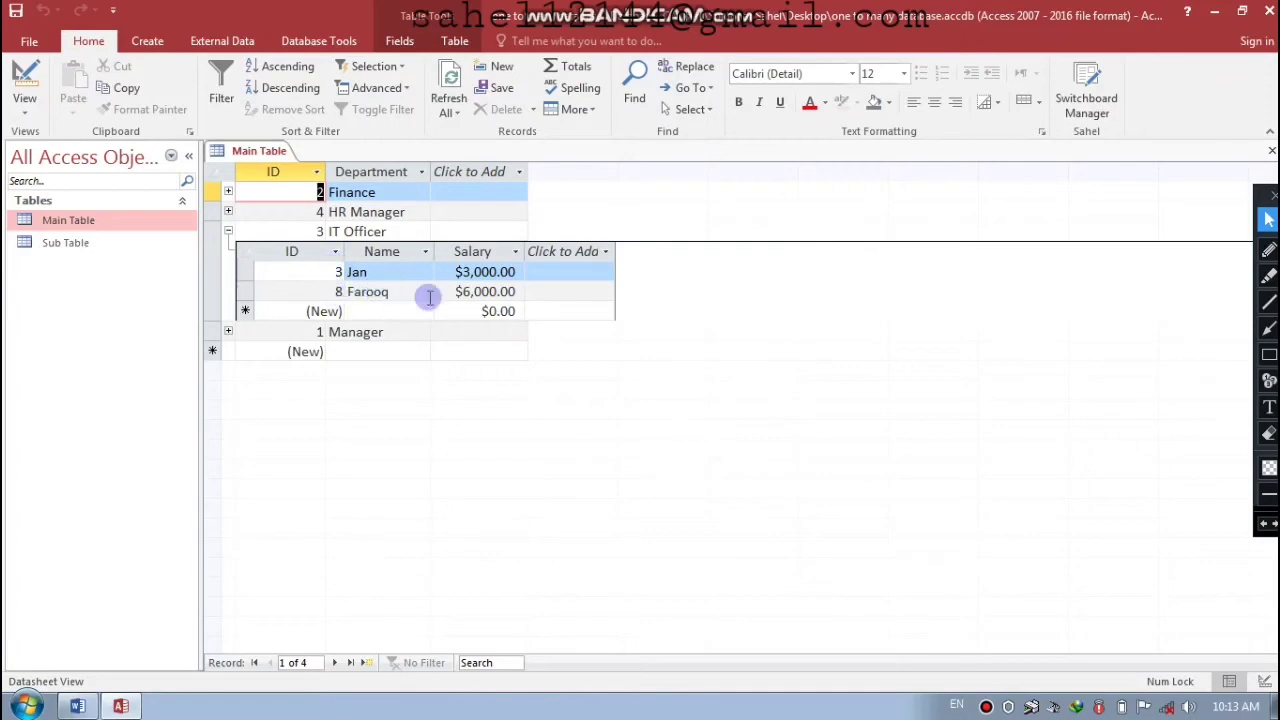
{"action": "left_click", "coordinate": [228, 231]}
{"action": "left_click", "coordinate": [228, 251]}
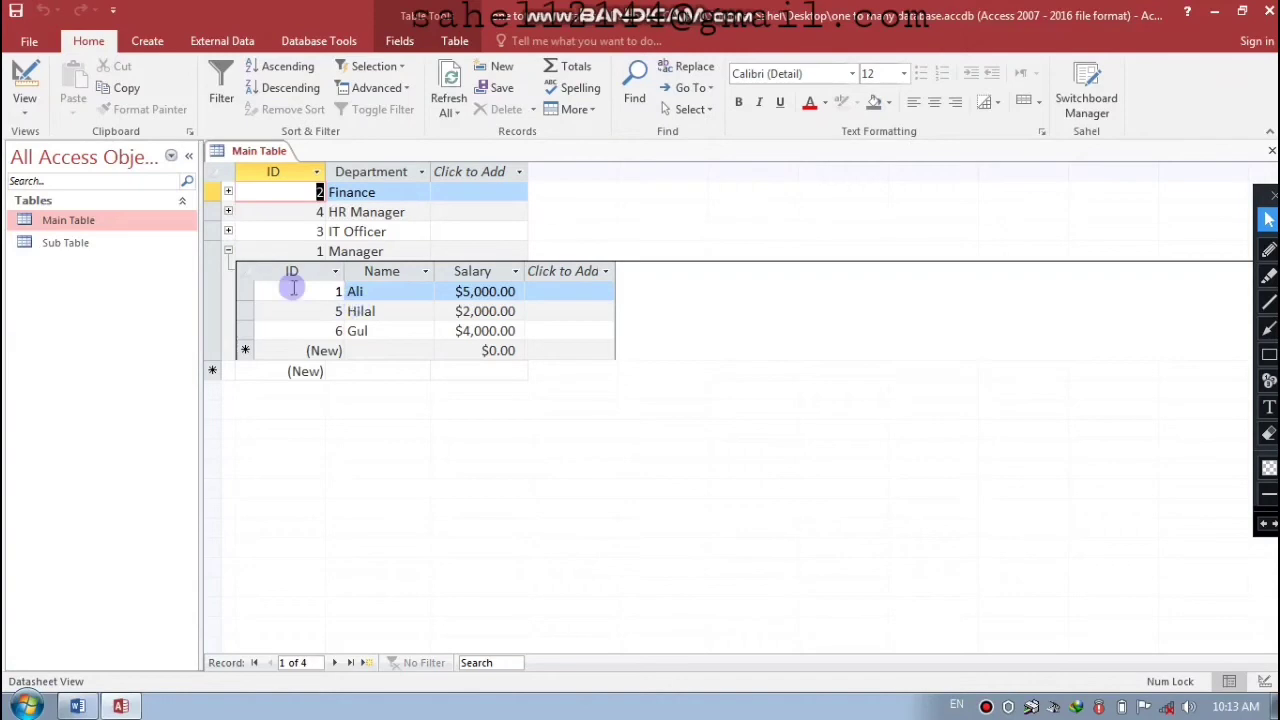
{"action": "left_click", "coordinate": [228, 251]}
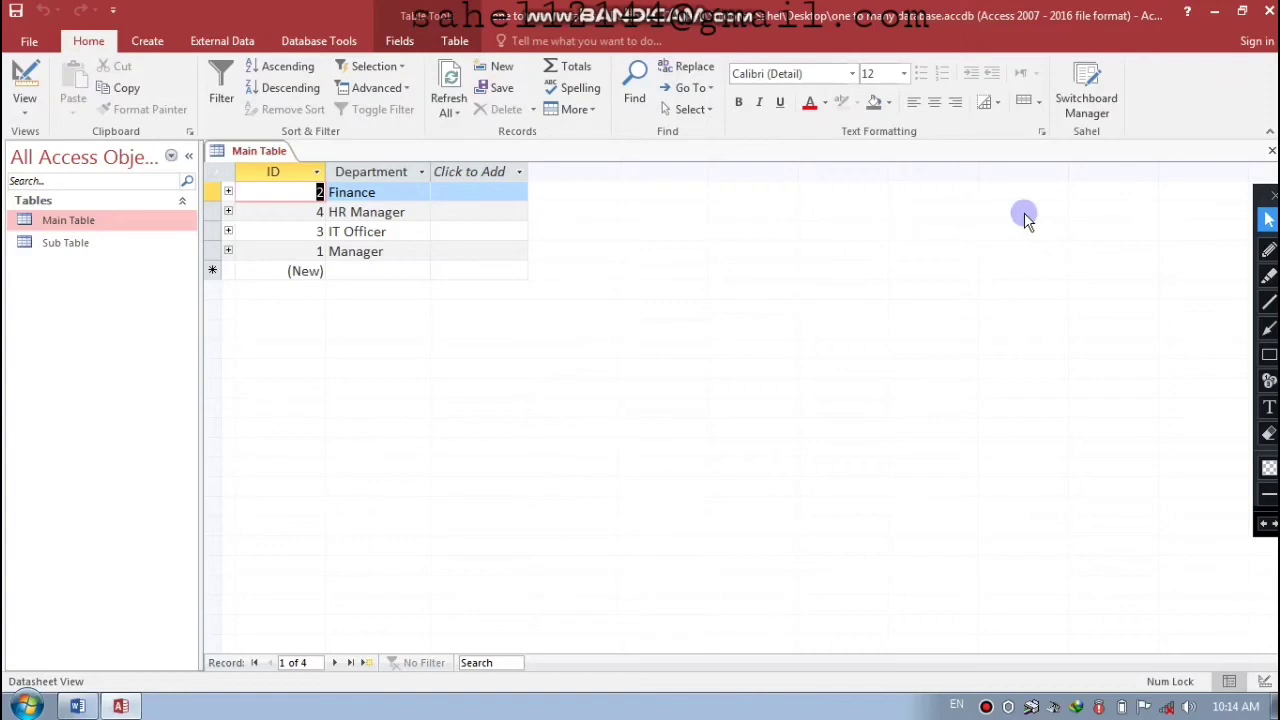
- Close Main Table, start a new table in Design View, and add an ID AutoNumber field
{"action": "left_click", "coordinate": [1271, 151]}
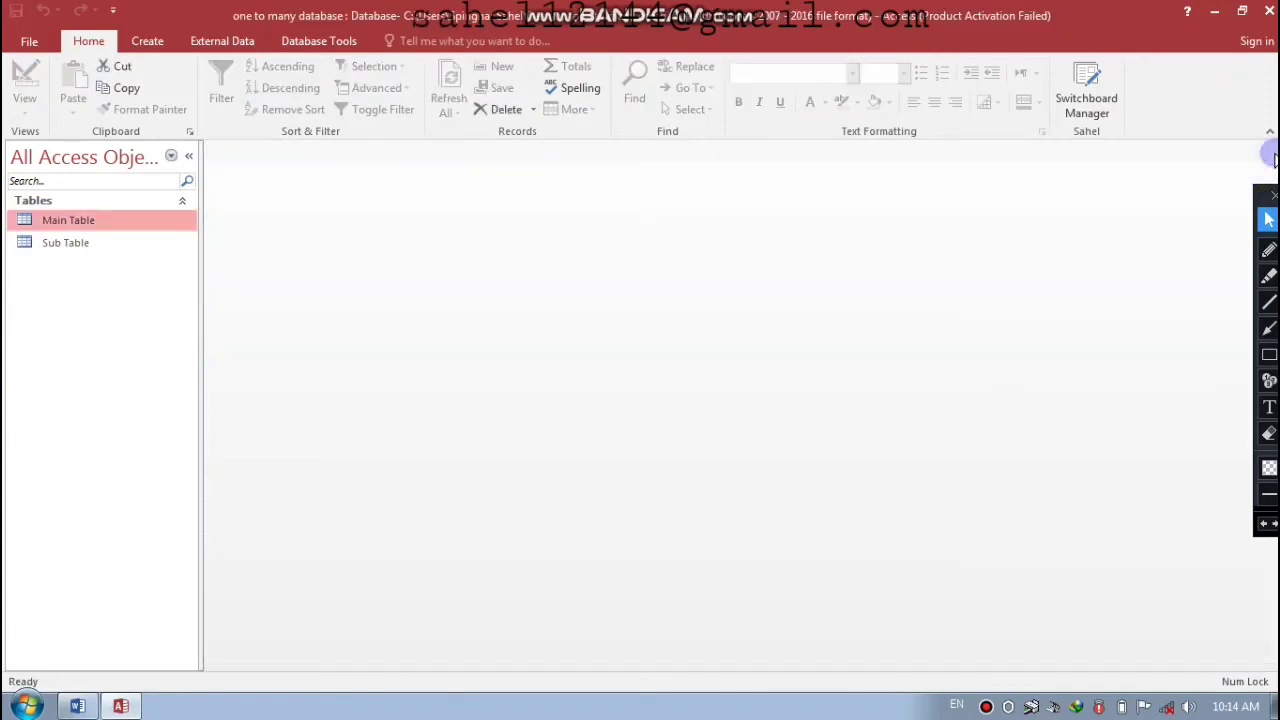
{"action": "left_click", "coordinate": [146, 44]}
{"action": "left_click", "coordinate": [133, 94]}
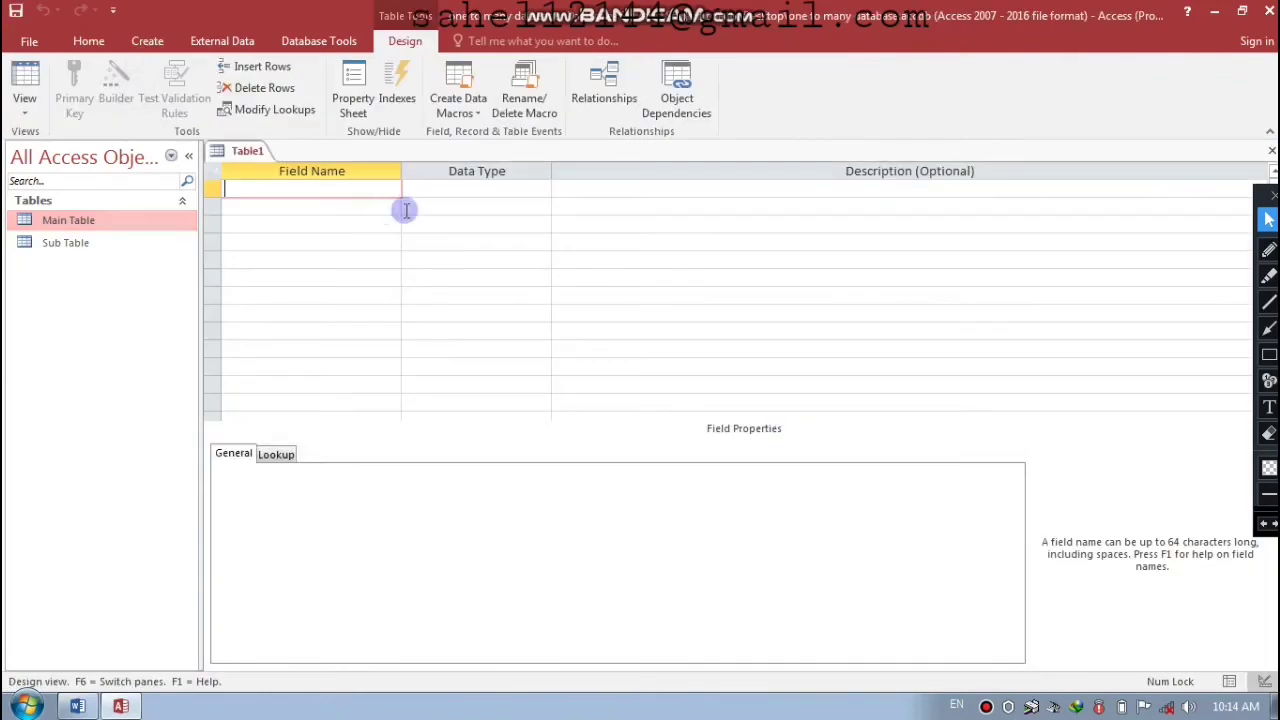
{"action": "key", "text": "Caps_Lock"}
{"action": "type", "text": "ID"}
{"action": "key", "text": "Tab"}
{"action": "type", "text": "A"}
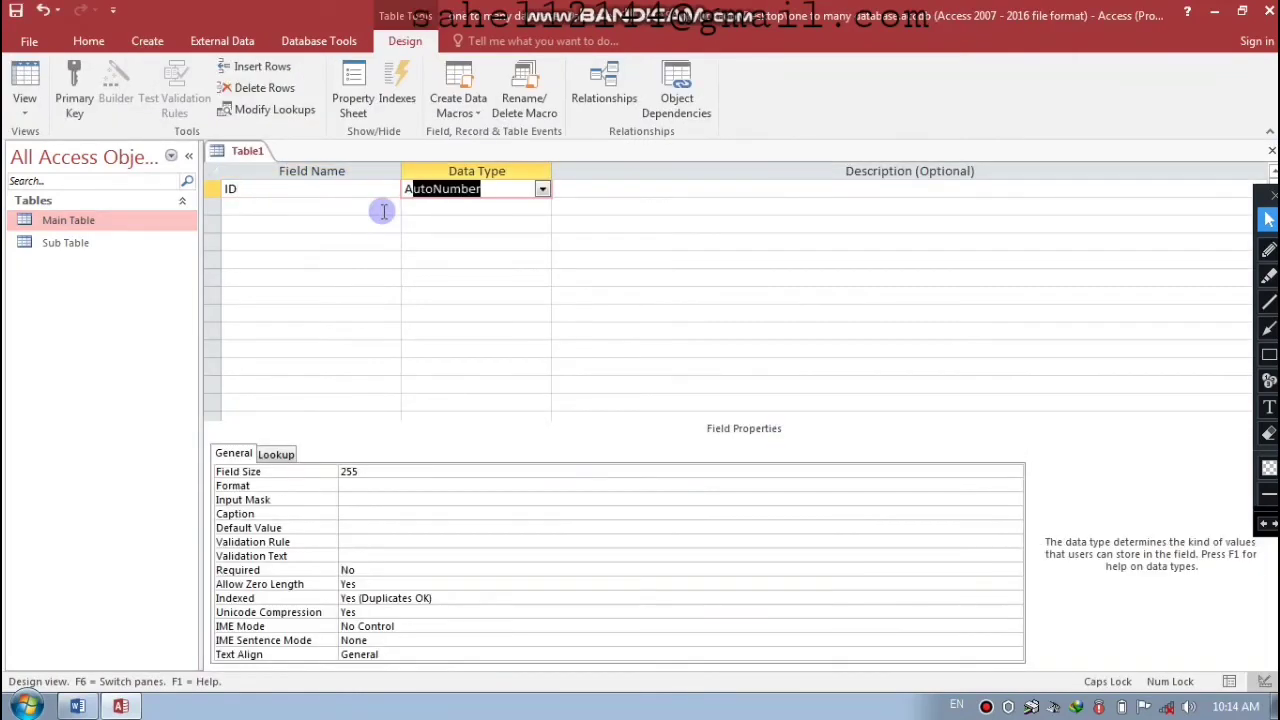
{"action": "left_click", "coordinate": [383, 211]}
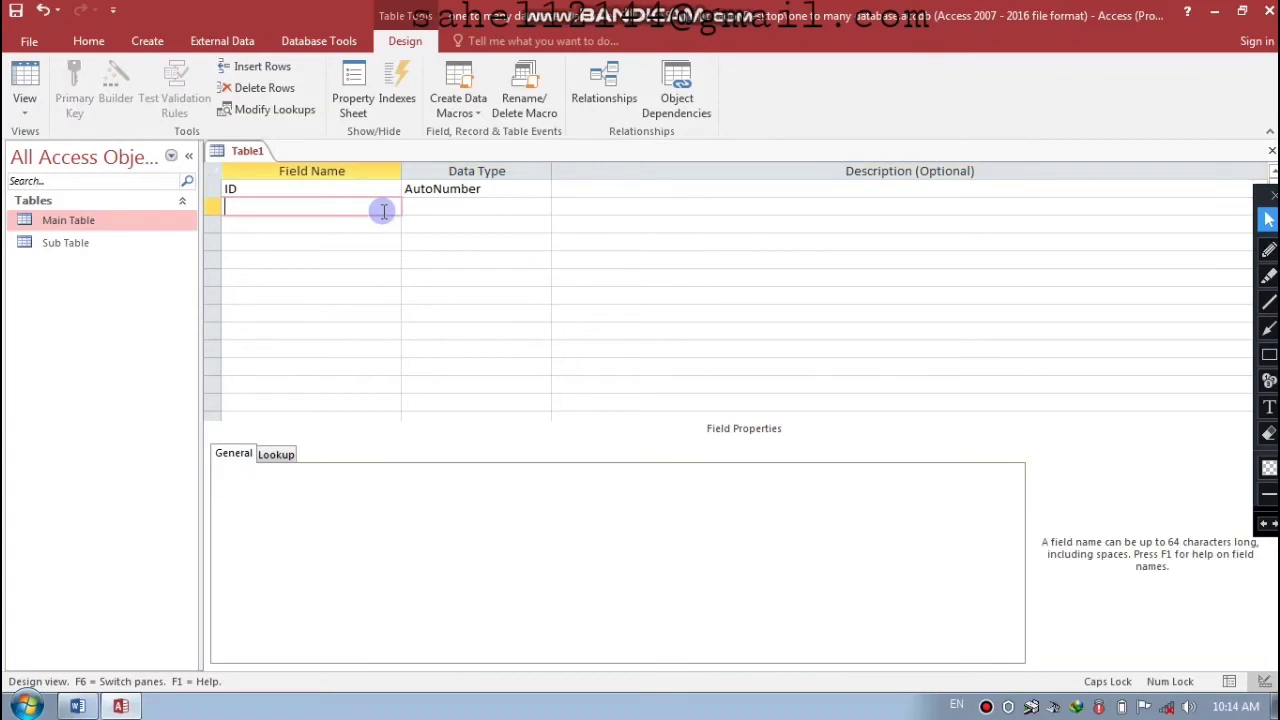
- Add an Age field with the Number data type
{"action": "type", "text": "A"}
{"action": "key", "text": "Caps_Lock"}
{"action": "type", "text": "ge"}
{"action": "key", "text": "Tab"}
{"action": "type", "text": "n"}
{"action": "key", "text": "Tab"}
{"action": "key", "text": "Tab"}
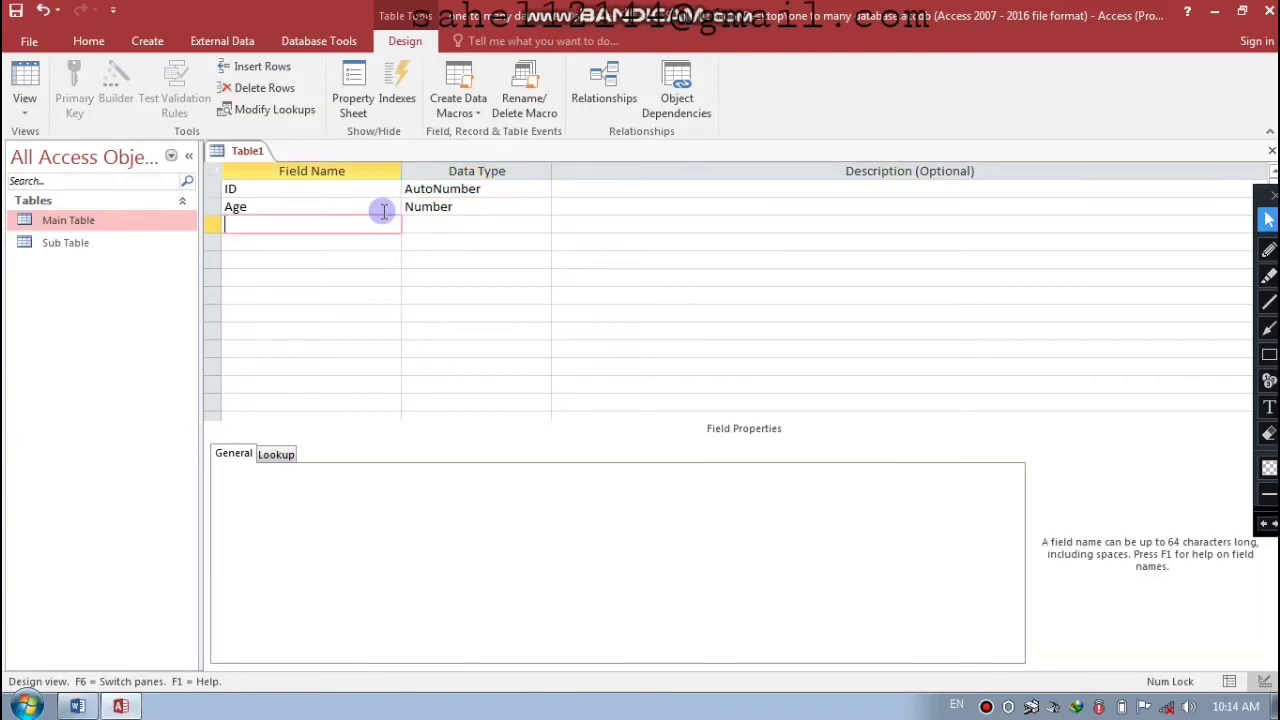
- Add a Phone field as Number and an Address field as Short Text
{"action": "key", "text": "Caps_Lock"}
{"action": "type", "text": "P"}
{"action": "key", "text": "Caps_Lock"}
{"action": "type", "text": "hone"}
{"action": "key", "text": "Tab"}
{"action": "type", "text": "d"}
{"action": "key", "text": "BackSpace"}
{"action": "key", "text": "BackSpace"}
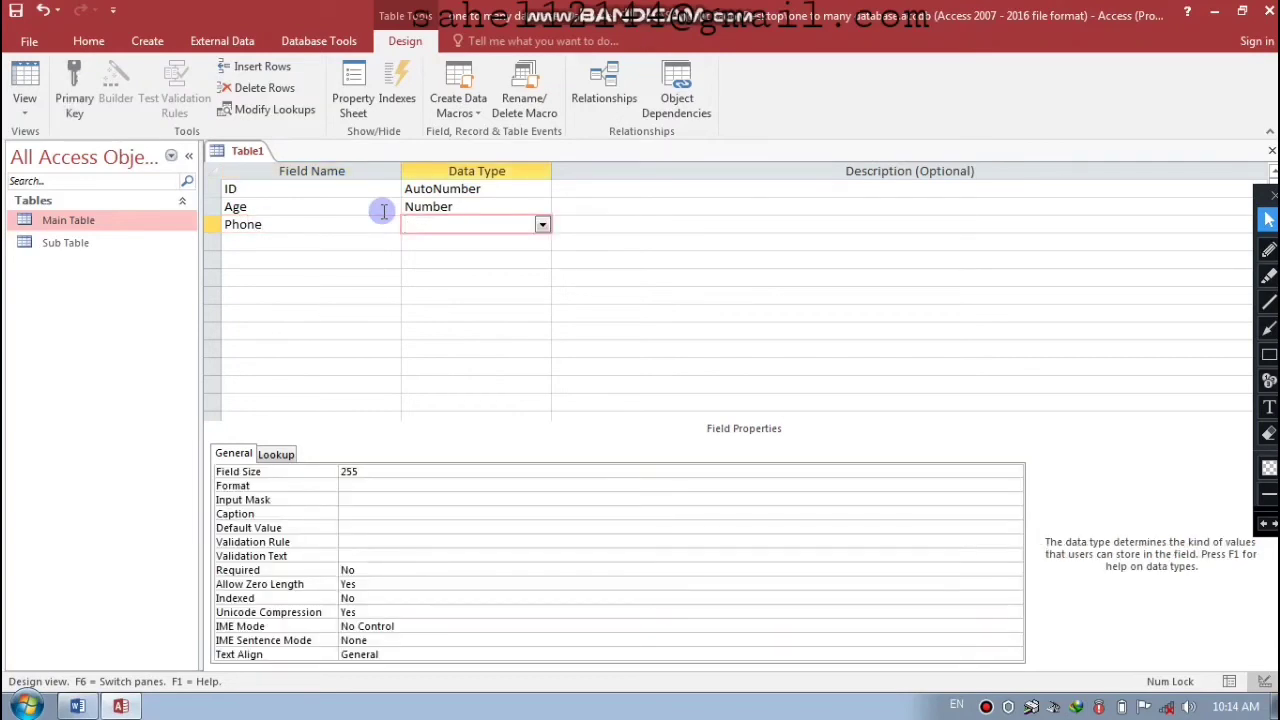
{"action": "type", "text": "number"}
{"action": "key", "text": "Tab"}
{"action": "key", "text": "Tab"}
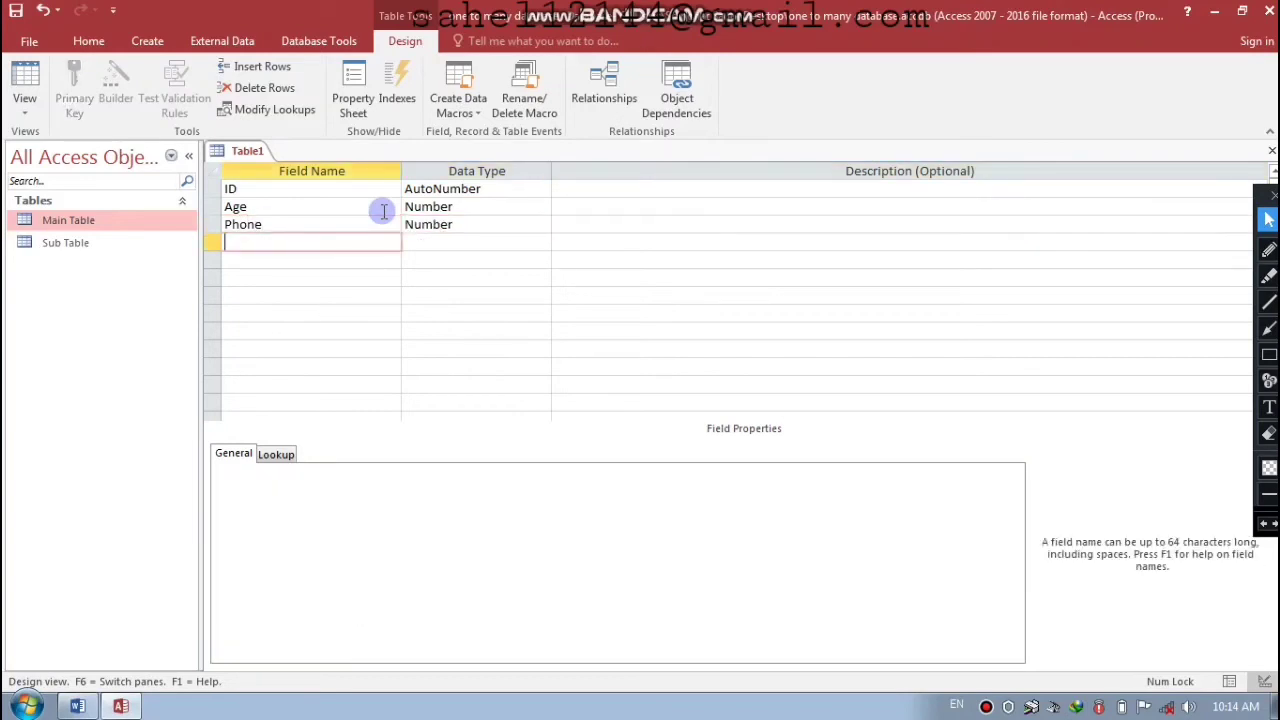
{"action": "type", "text": "Address"}
{"action": "key", "text": "Tab"}
{"action": "key", "text": "Tab"}
{"action": "key", "text": "Tab"}
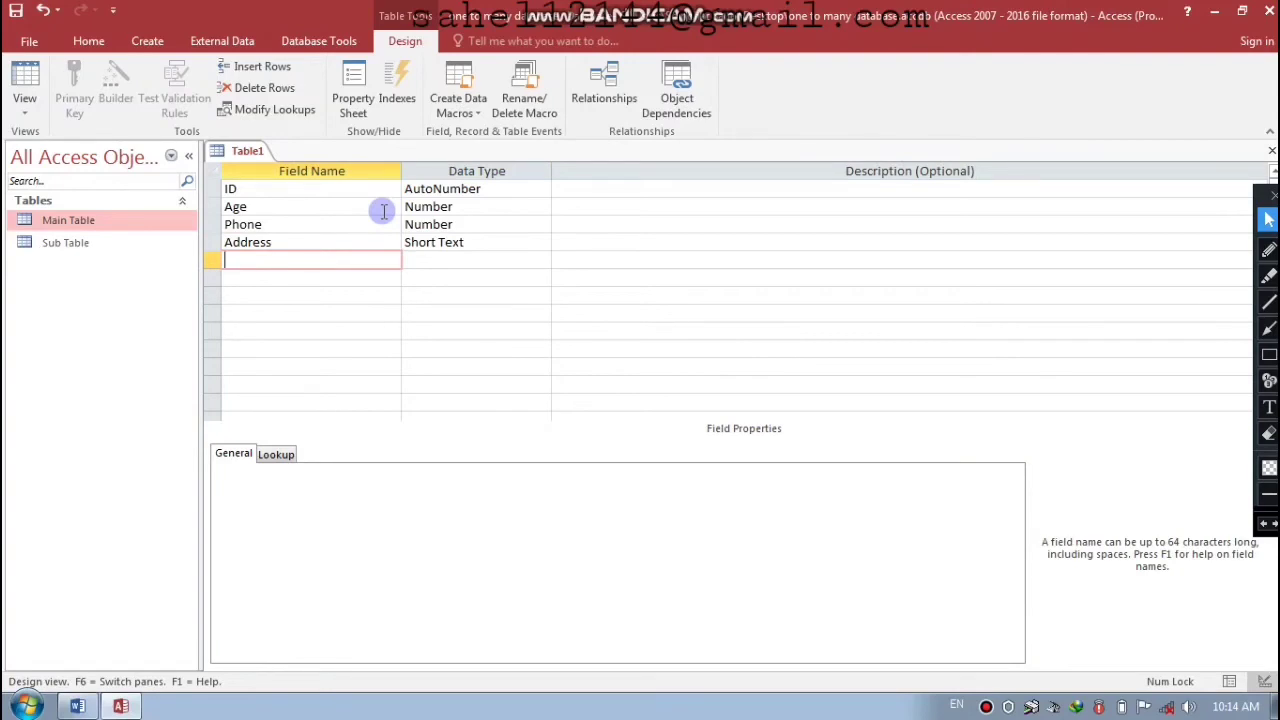
- Add a Natonlality Short Text field and an E-mail Hyperlink field
{"action": "key", "text": "Caps_Lock"}
{"action": "type", "text": "N"}
{"action": "key", "text": "Caps_Lock"}
{"action": "type", "text": "atonlality"}
{"action": "key", "text": "Tab"}
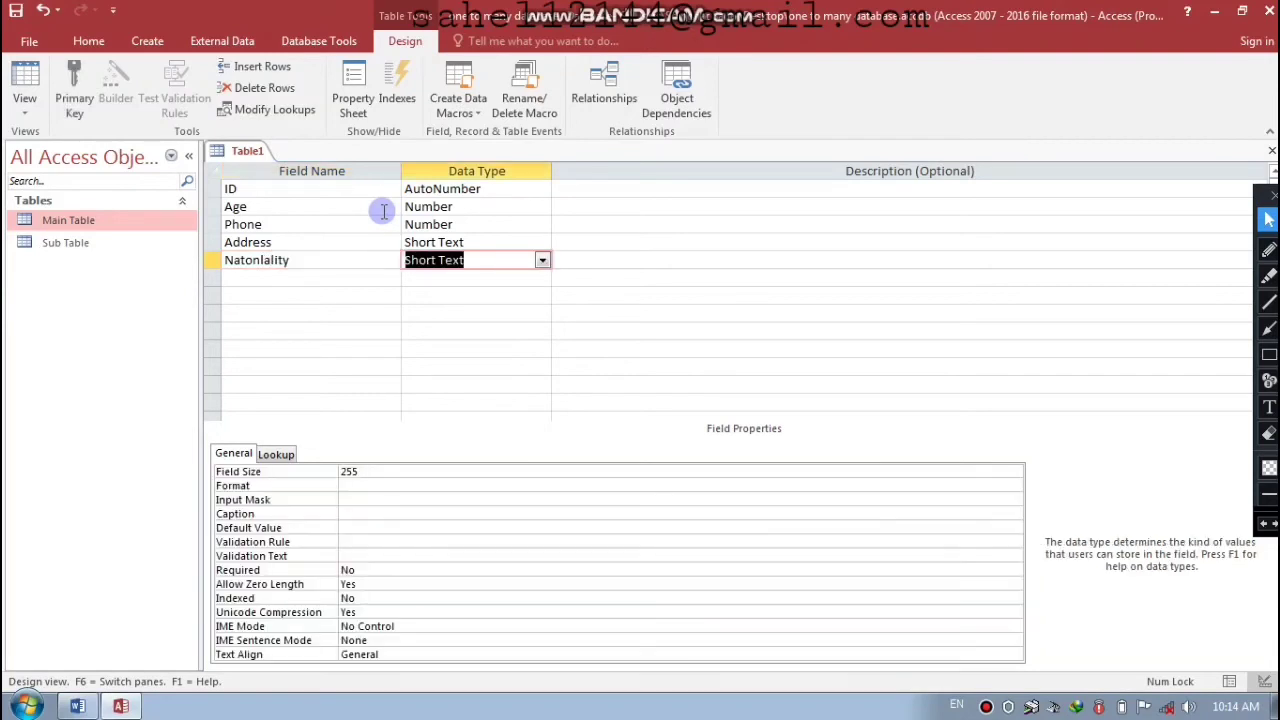
{"action": "key", "text": "Tab"}
{"action": "key", "text": "Tab"}
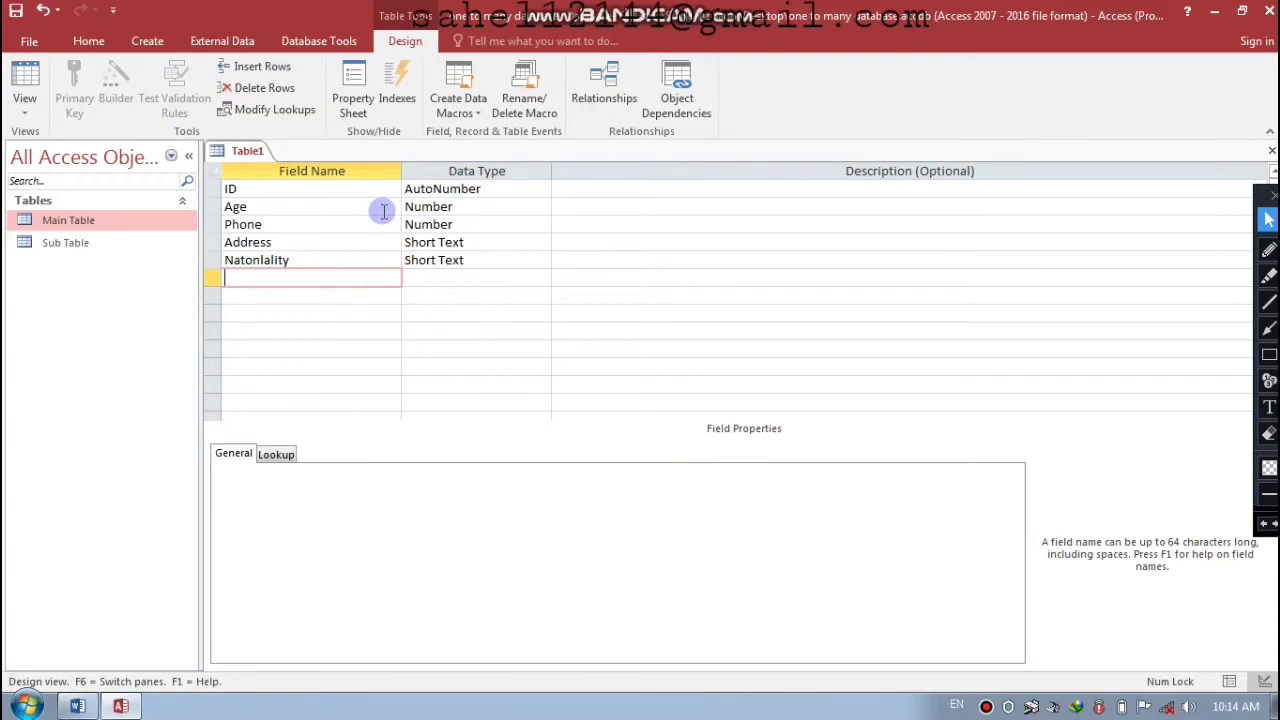
{"action": "type", "text": "E-mail"}
{"action": "key", "text": "Tab"}
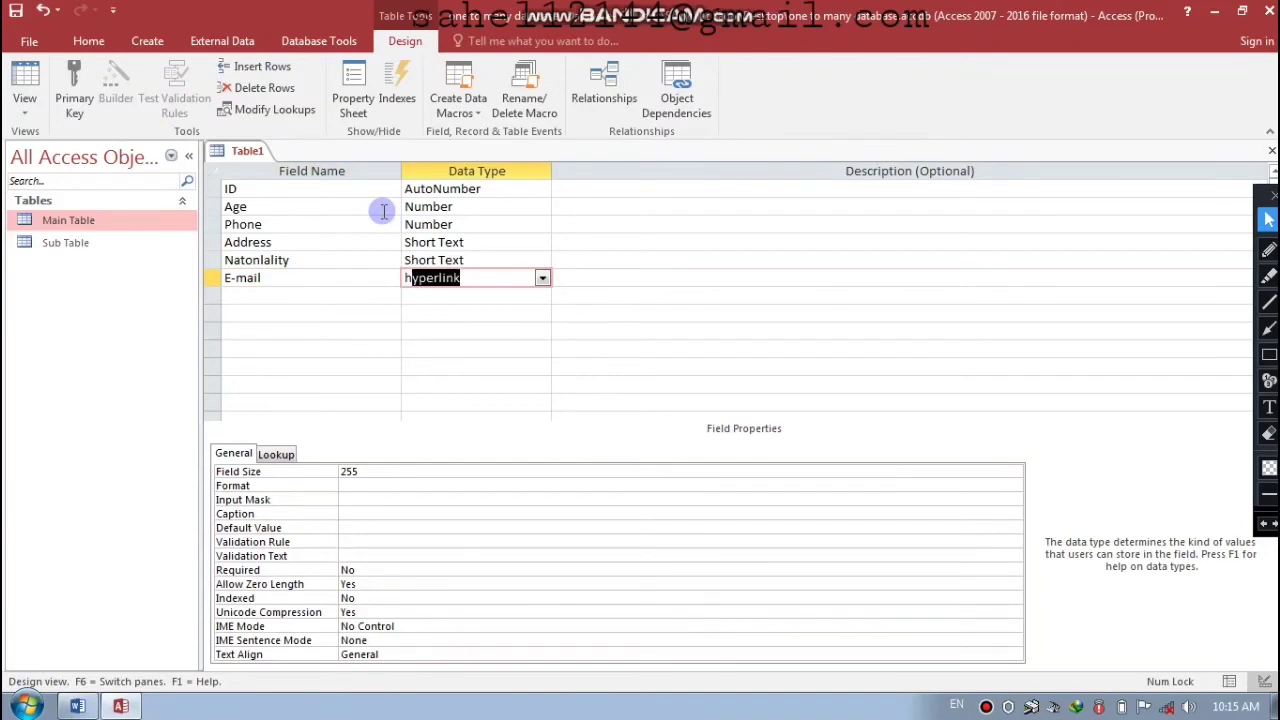
{"action": "key", "text": "Return"}
{"action": "key", "text": "Return"}
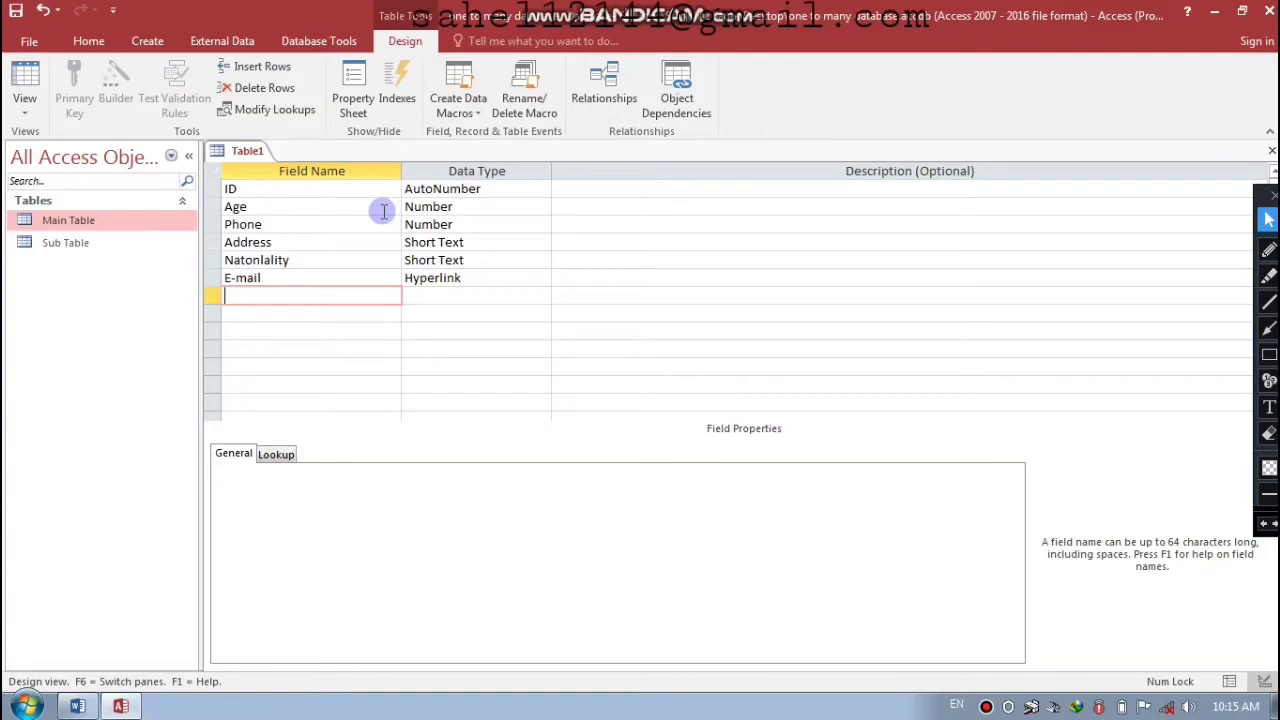
{"action": "key", "text": "Up"}
{"action": "key", "text": "Up"}
{"action": "key", "text": "Up"}
{"action": "key", "text": "Up"}
{"action": "key", "text": "Up"}
{"action": "key", "text": "Up"}
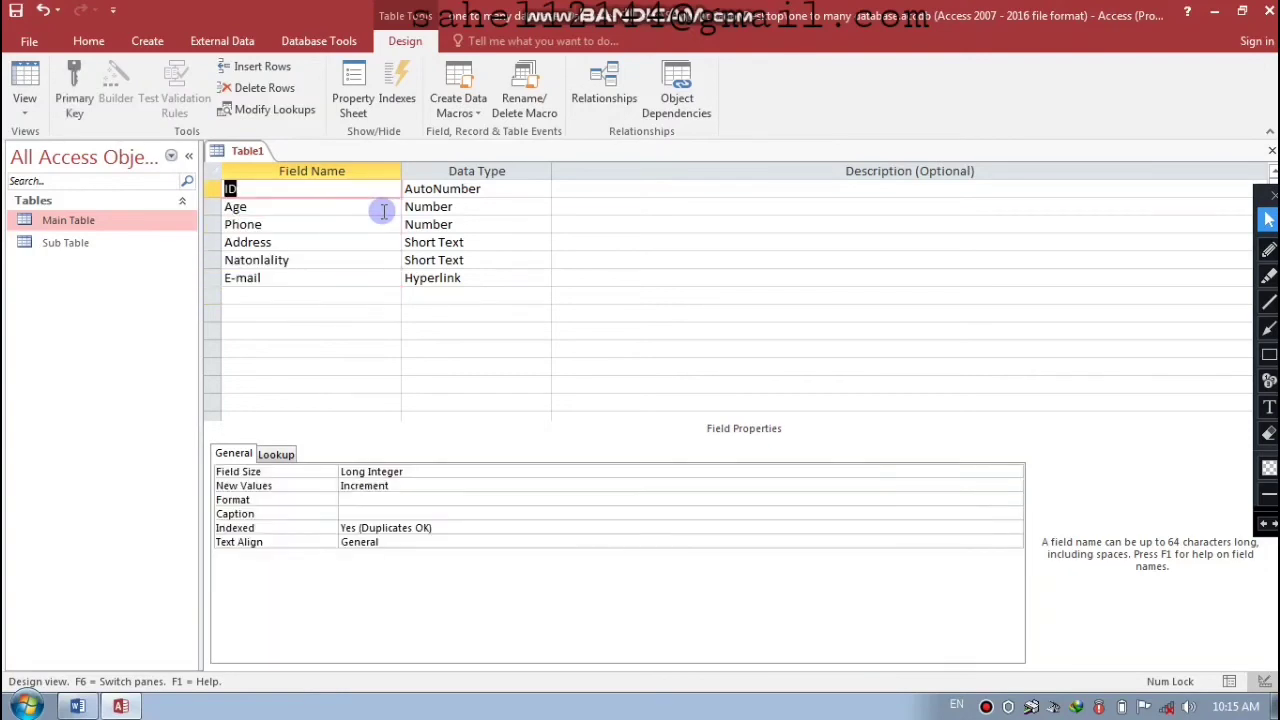
- Set ID as the primary key and save the new table as 'Information'
{"action": "left_click", "coordinate": [86, 89]}
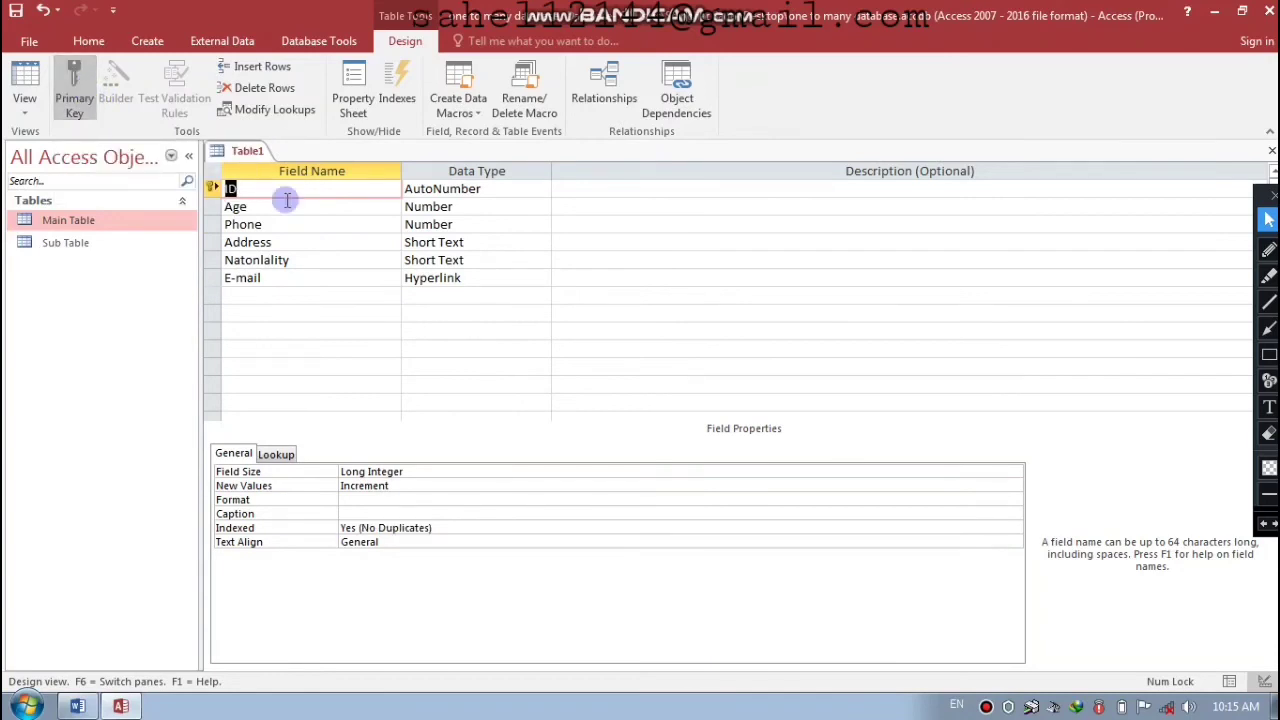
{"action": "key", "text": "ctrl+w"}
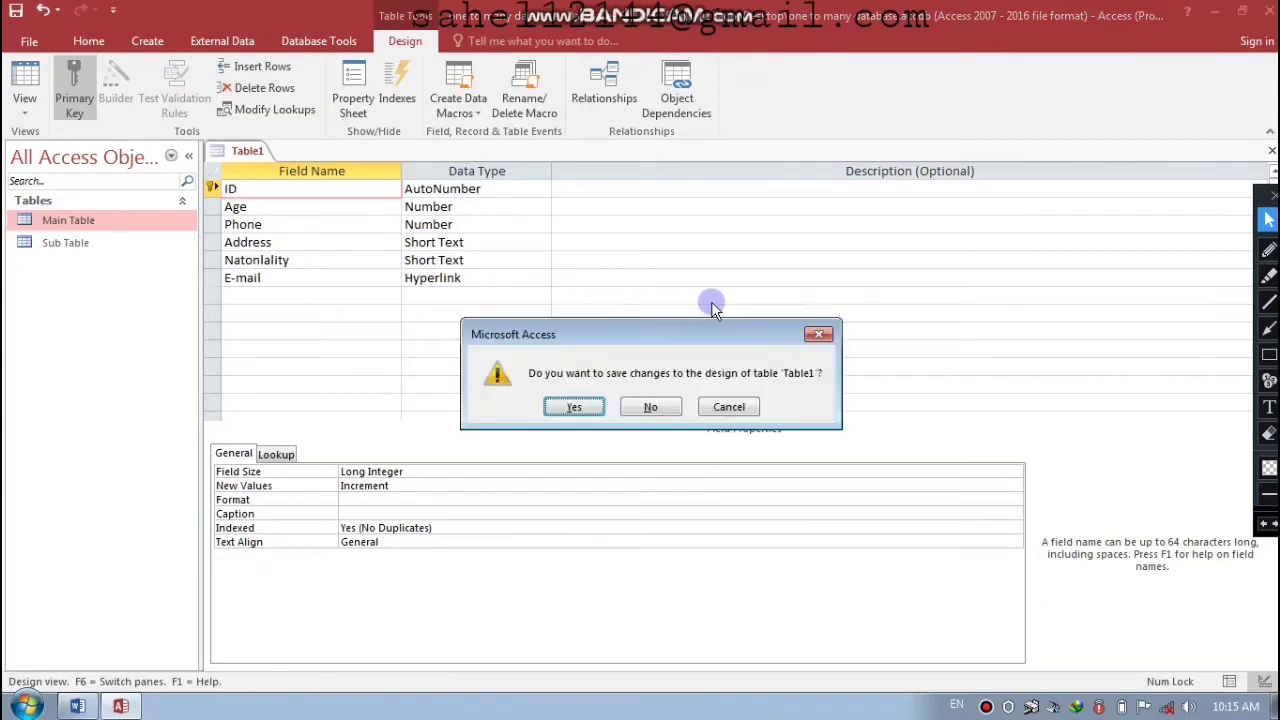
{"action": "key", "text": "Return"}
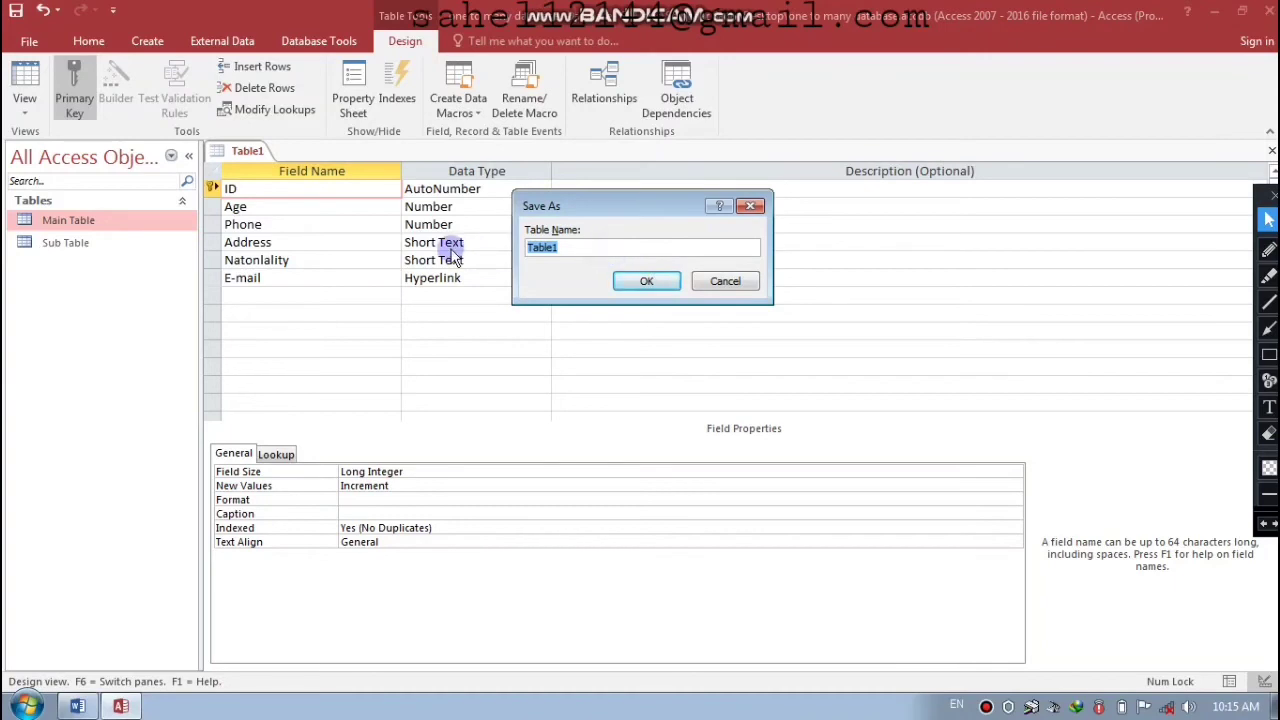
{"action": "key", "text": "BackSpace"}
{"action": "type", "text": "Information"}
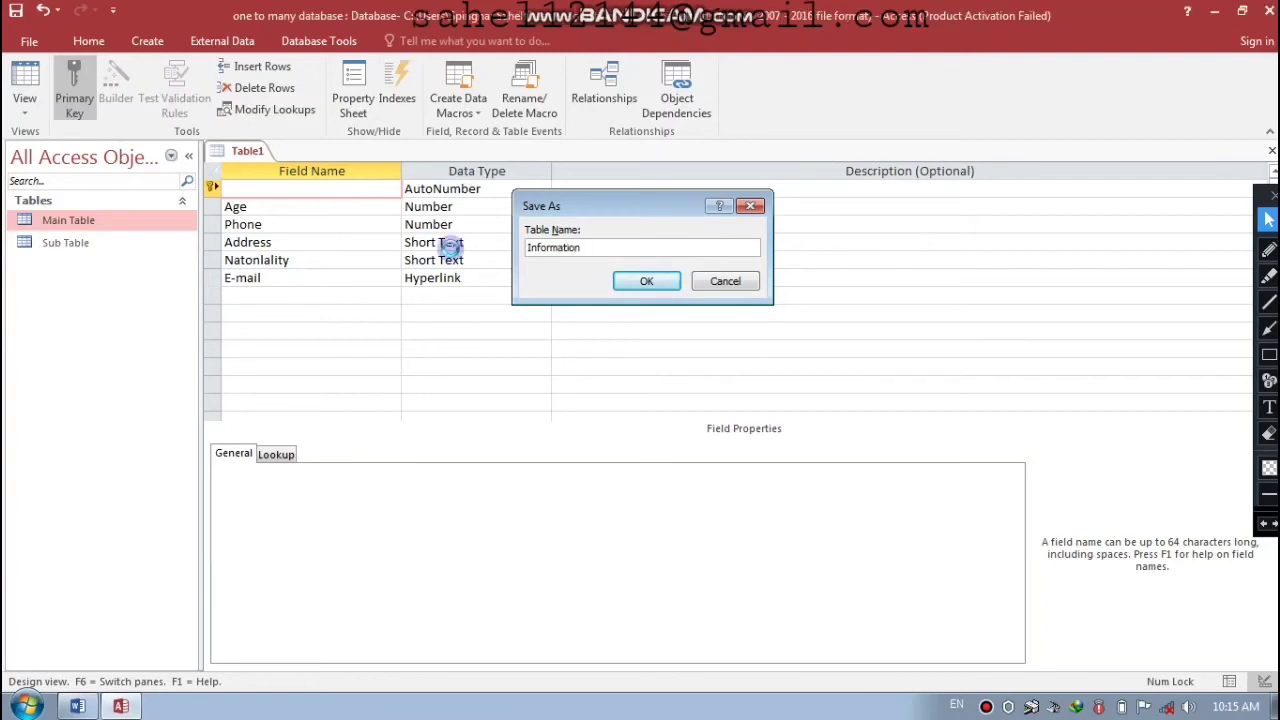
{"action": "key", "text": "Return"}
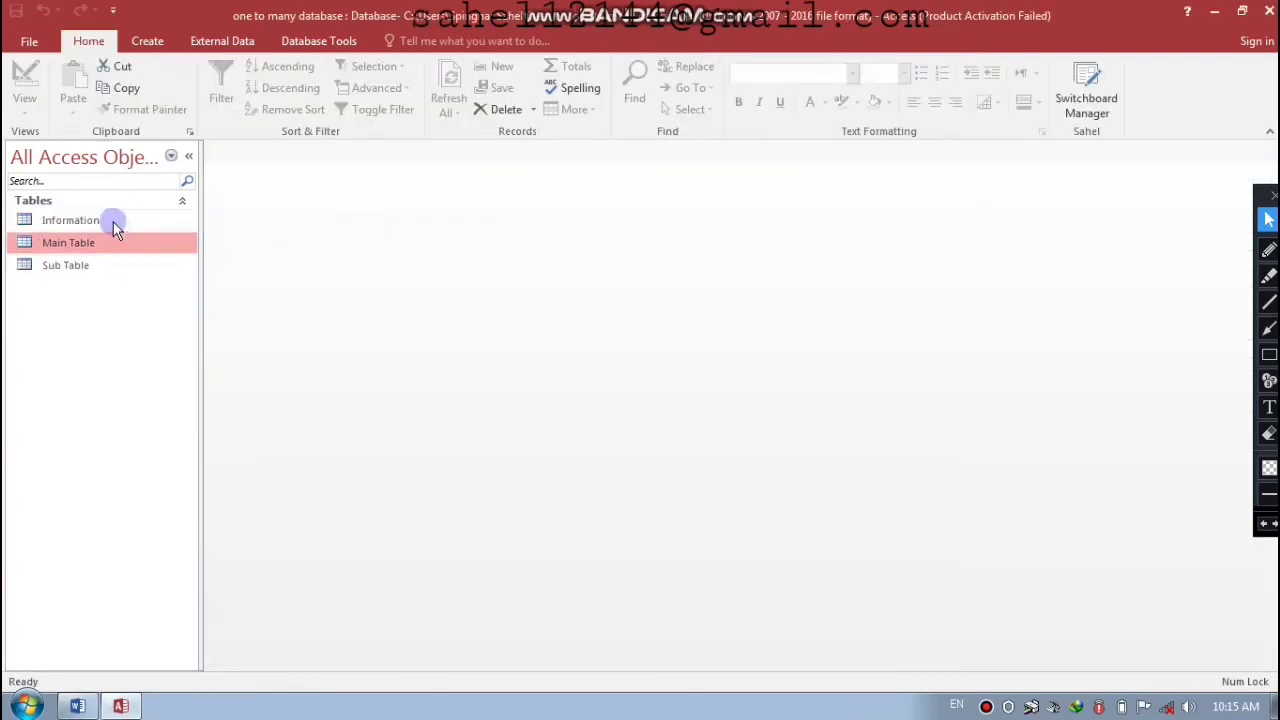
- Open the Information table in Design View and set Natonlality's data type to Lookup Wizard
{"action": "left_click", "coordinate": [113, 228]}
{"action": "right_click", "coordinate": [113, 228]}
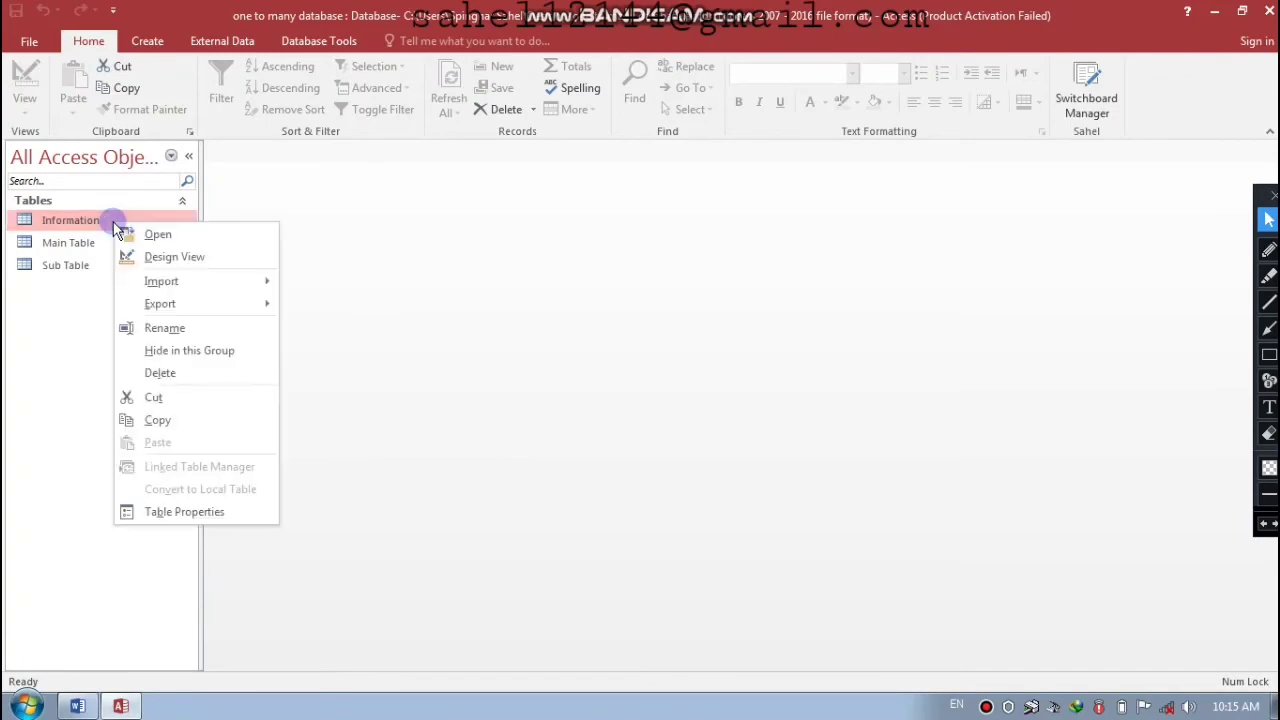
{"action": "left_click", "coordinate": [167, 260]}
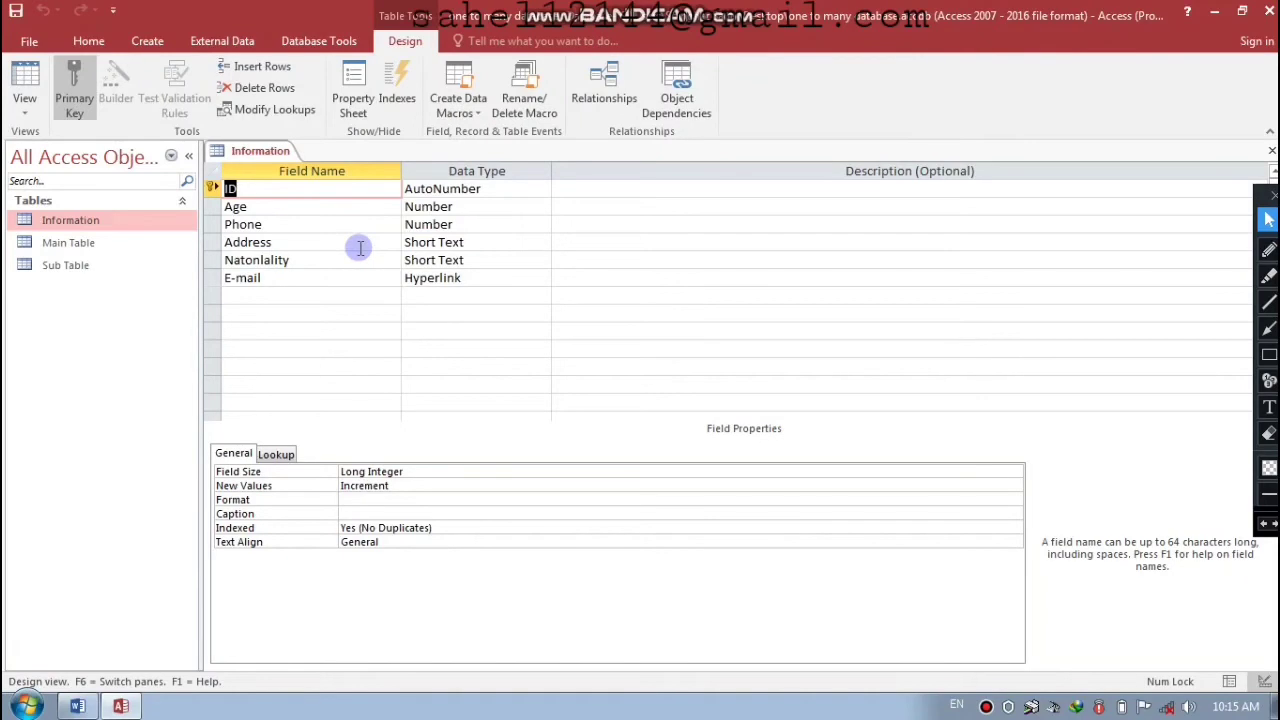
{"action": "left_click", "coordinate": [331, 260]}
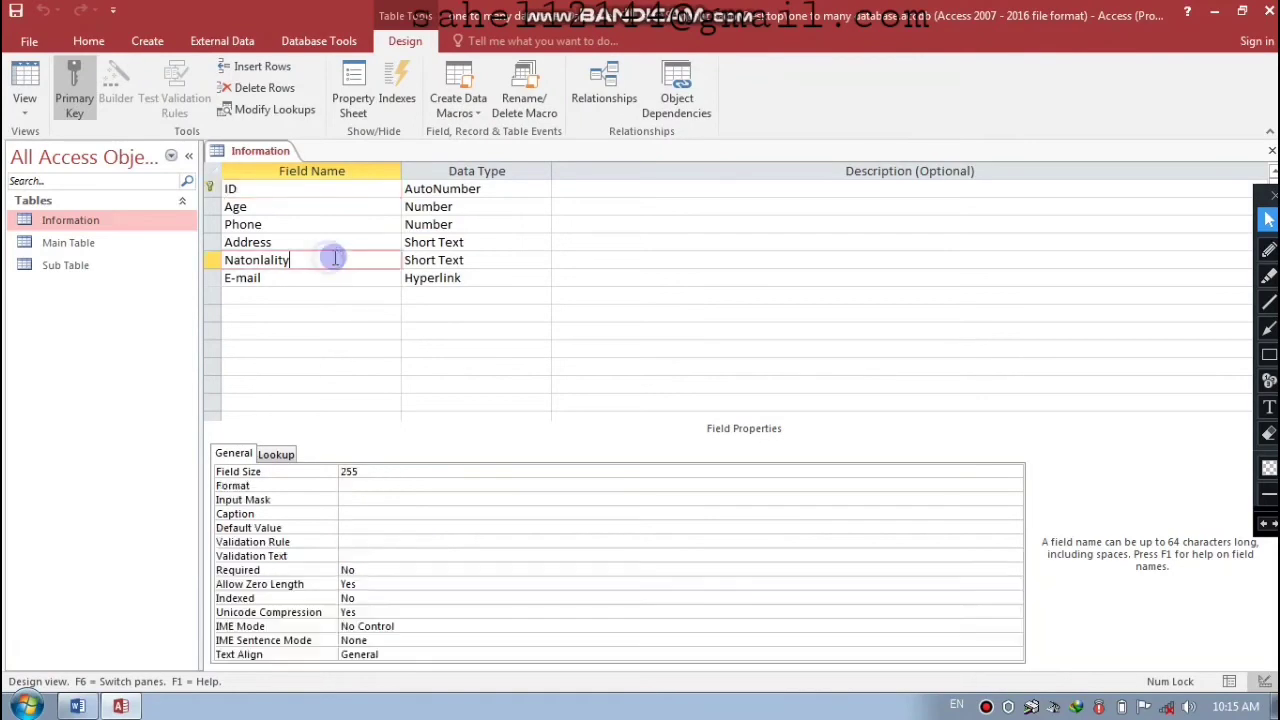
{"action": "left_click", "coordinate": [477, 259]}
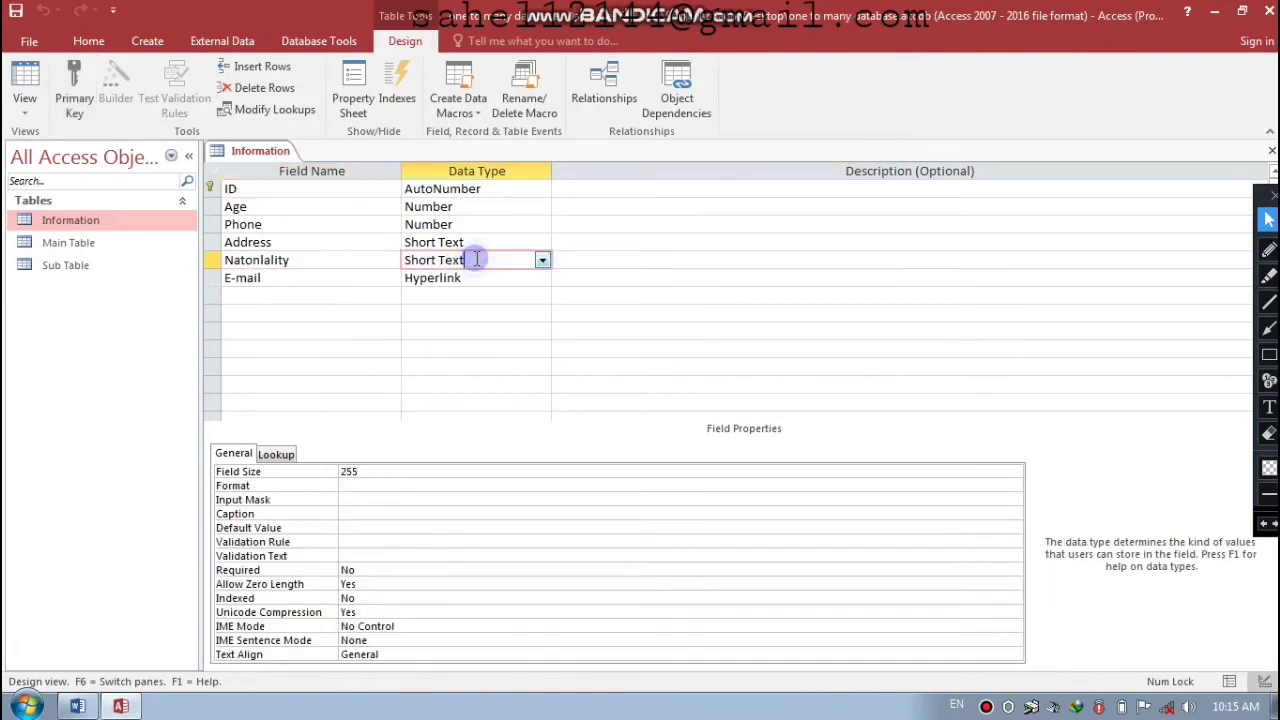
{"action": "left_click", "coordinate": [542, 261]}
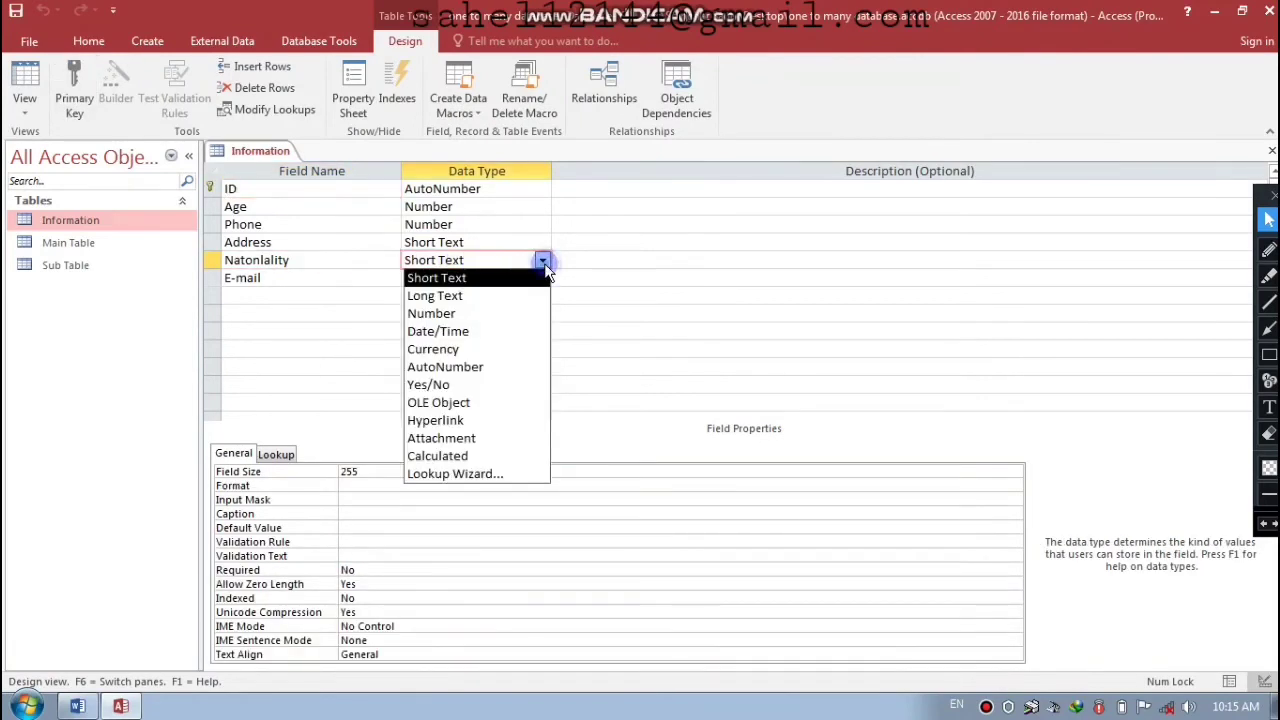
{"action": "left_click", "coordinate": [483, 470]}
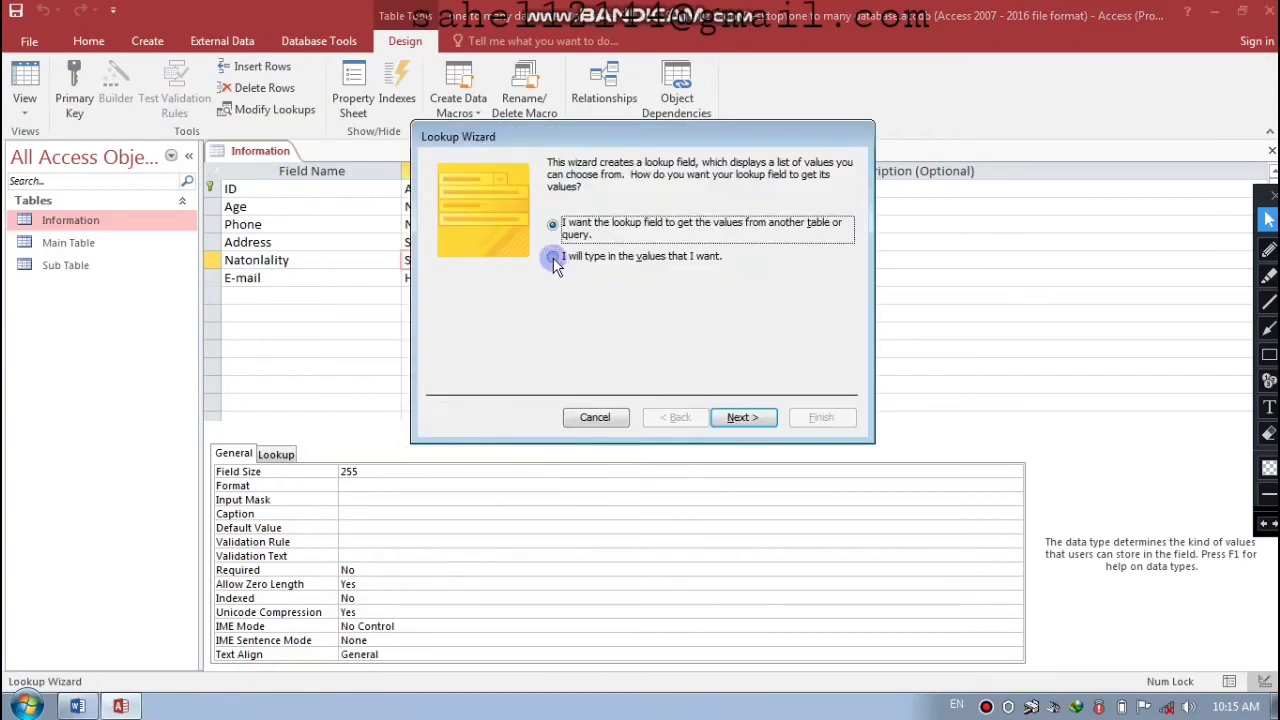
- Choose to type the lookup values and enter Afghan, Hindu and USA
{"action": "left_click", "coordinate": [553, 258]}
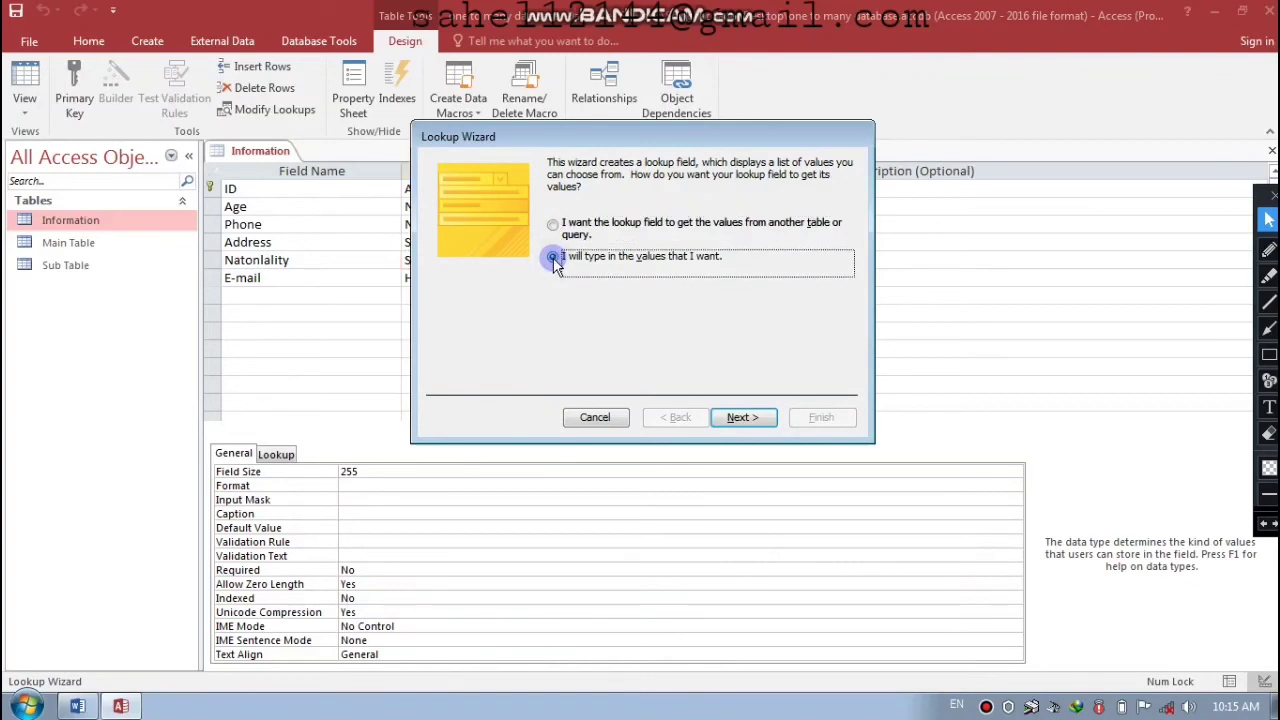
{"action": "left_click", "coordinate": [740, 418]}
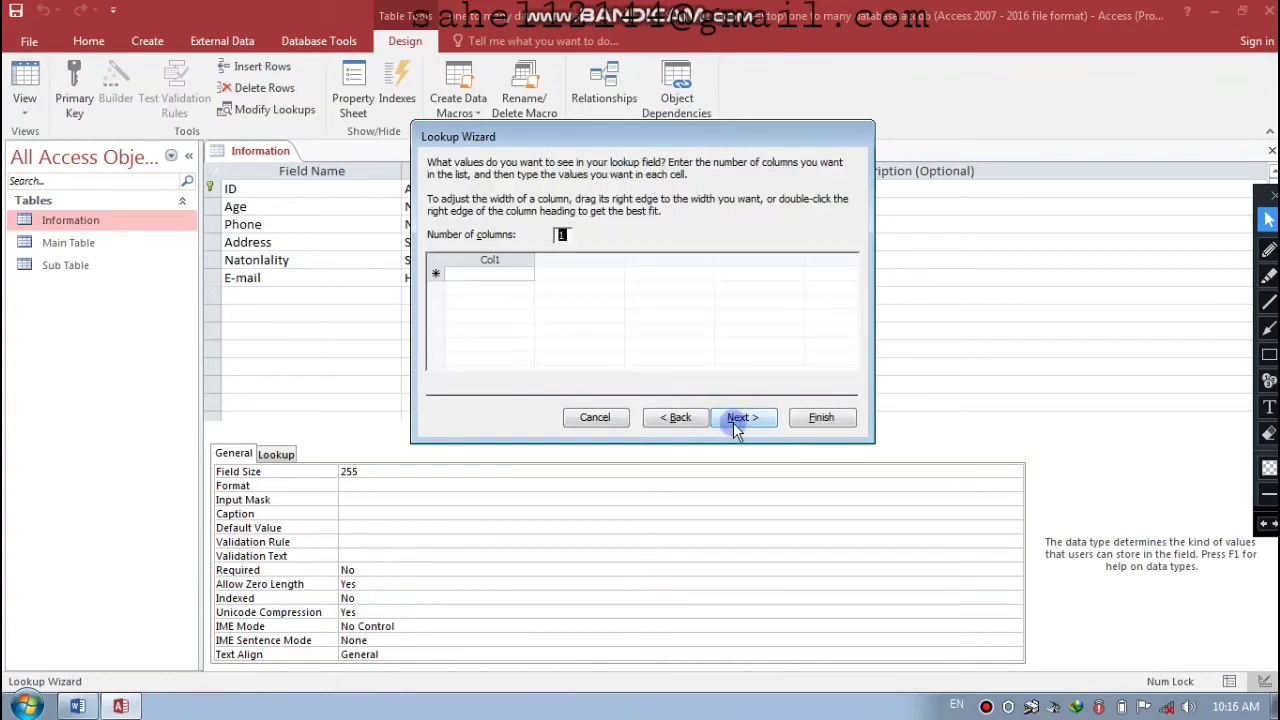
{"action": "left_click", "coordinate": [491, 276]}
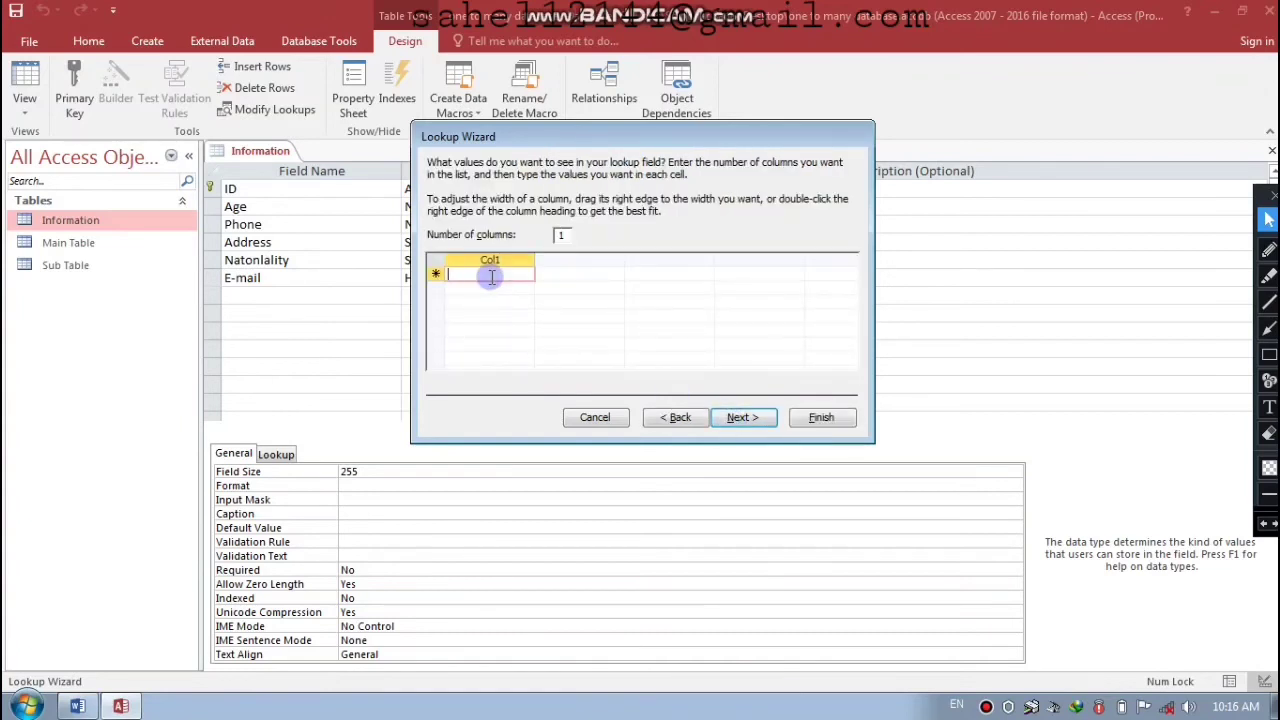
{"action": "type", "text": "Afghan"}
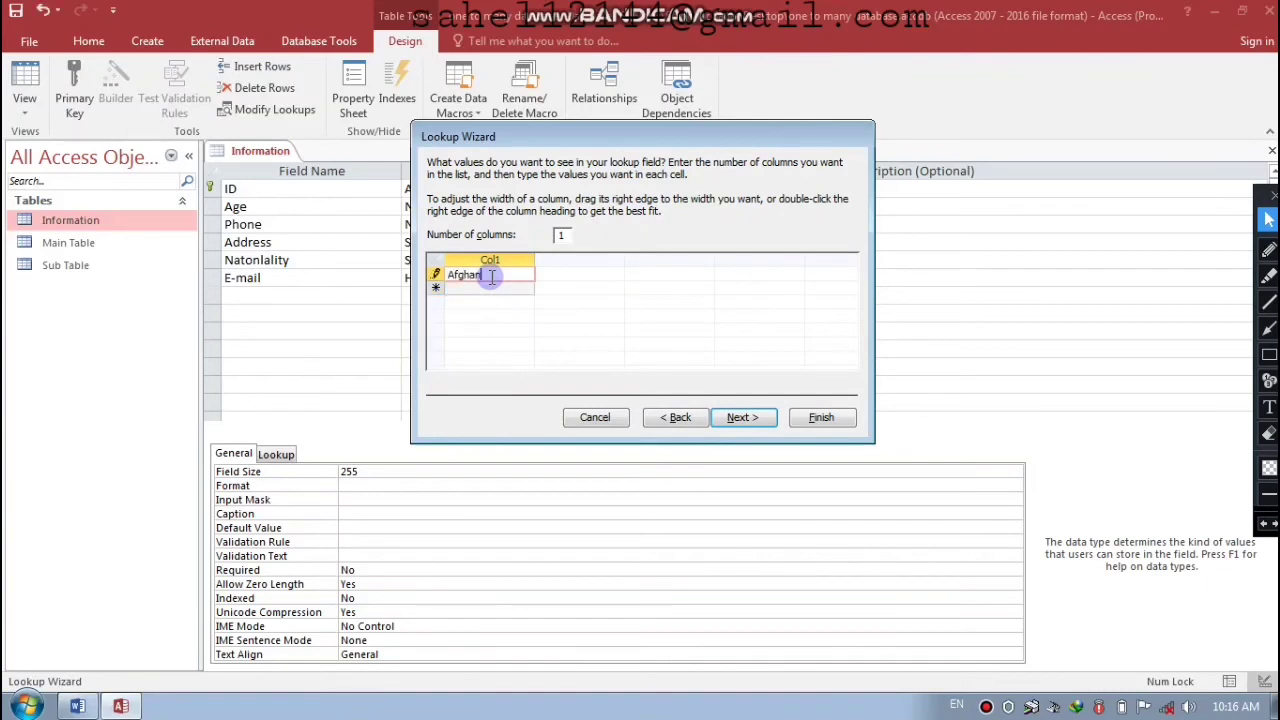
{"action": "key", "text": "Return"}
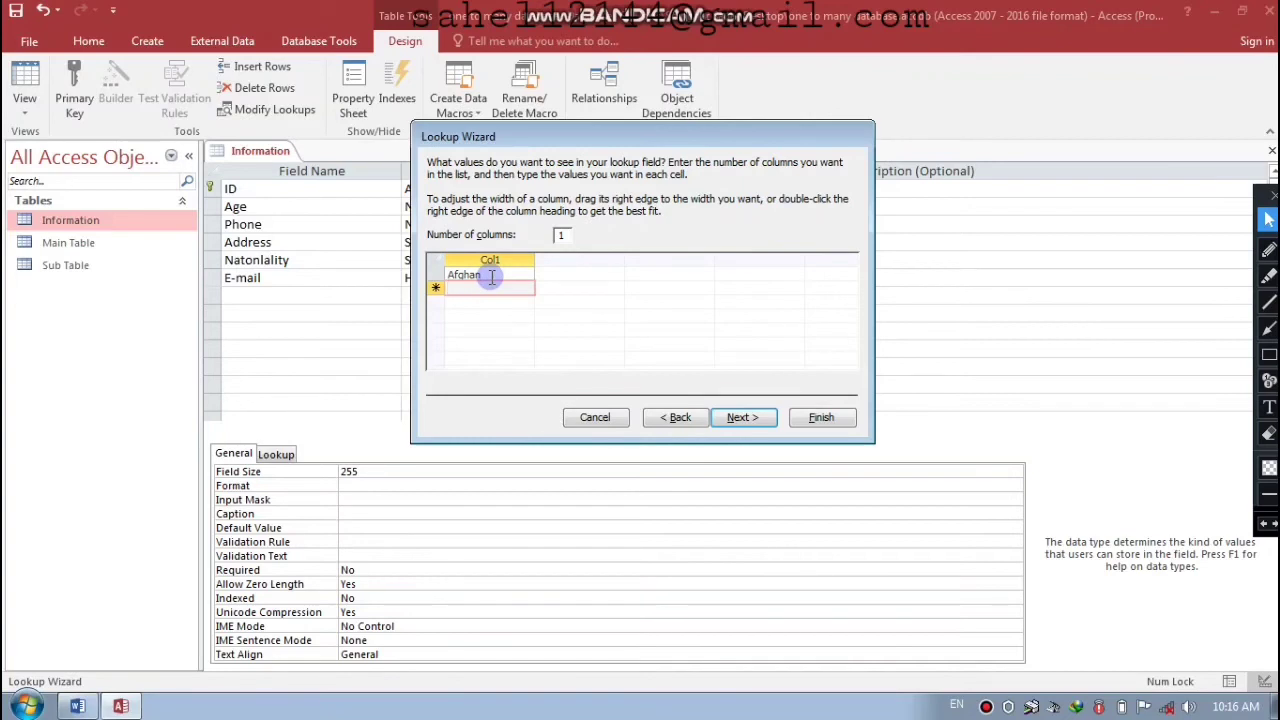
{"action": "type", "text": "a"}
{"action": "key", "text": "BackSpace"}
{"action": "key", "text": "Caps_Lock"}
{"action": "type", "text": "HIN"}
{"action": "key", "text": "BackSpace"}
{"action": "key", "text": "BackSpace"}
{"action": "key", "text": "Caps_Lock"}
{"action": "type", "text": "indu"}
{"action": "key", "text": "Return"}
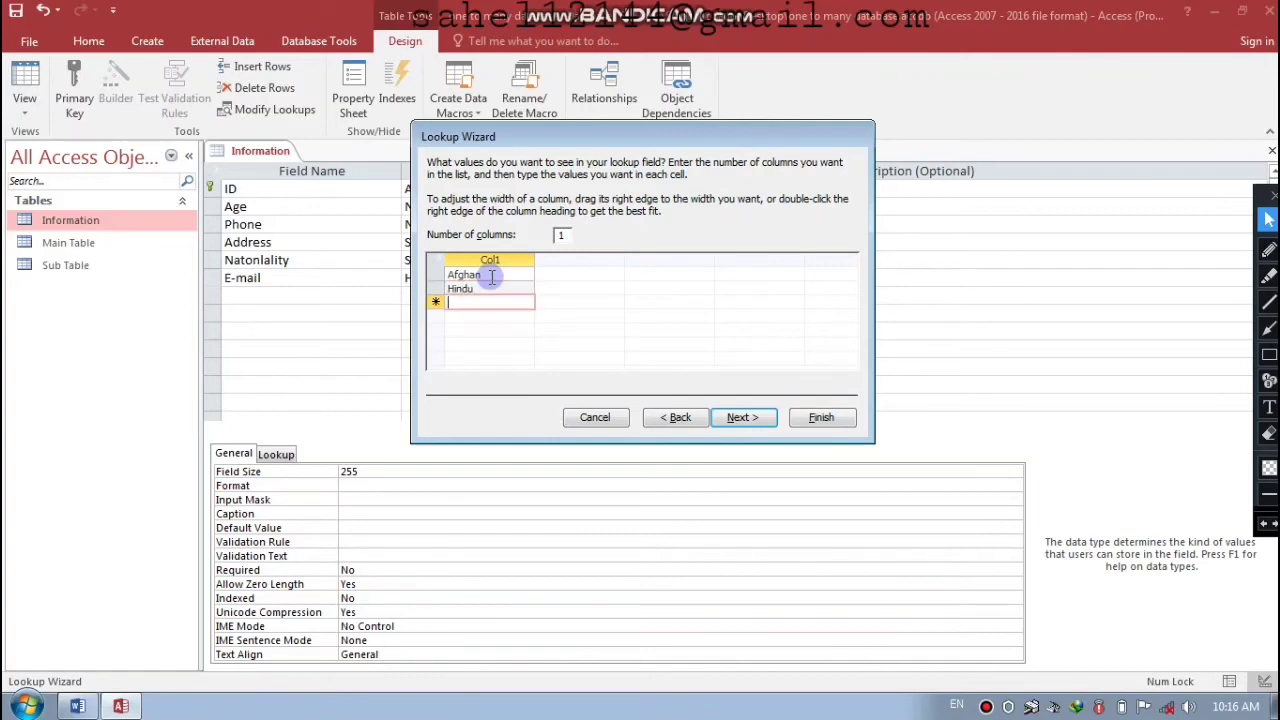
{"action": "key", "text": "Caps_Lock"}
{"action": "type", "text": "US"}
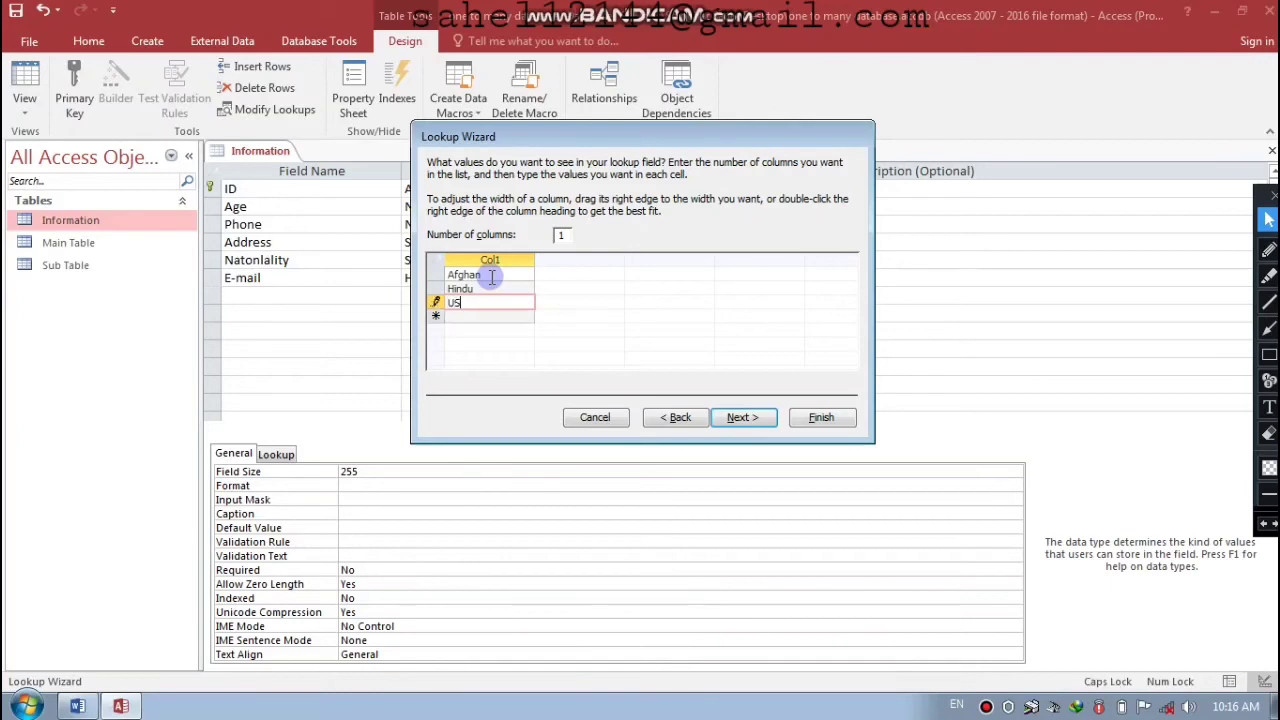
{"action": "type", "text": "A"}
- Finish the lookup wizard, then close and save the Information table design
{"action": "left_click", "coordinate": [732, 419]}
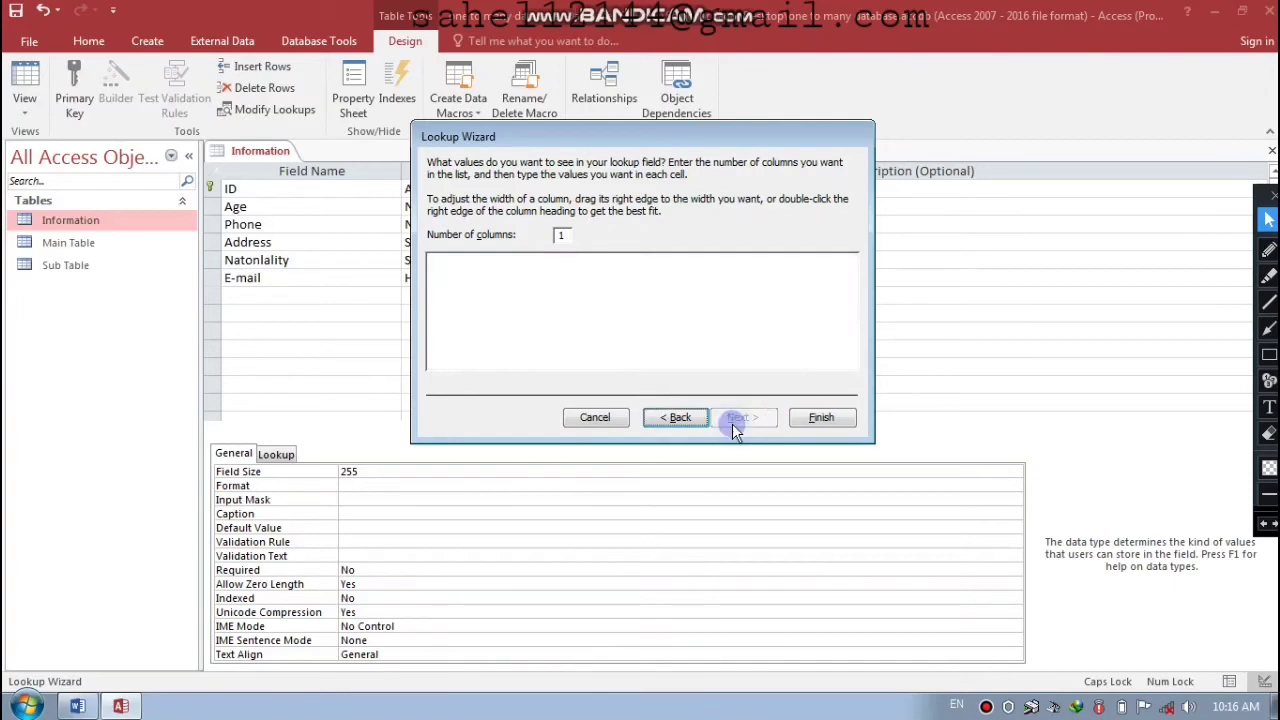
{"action": "left_click", "coordinate": [808, 418]}
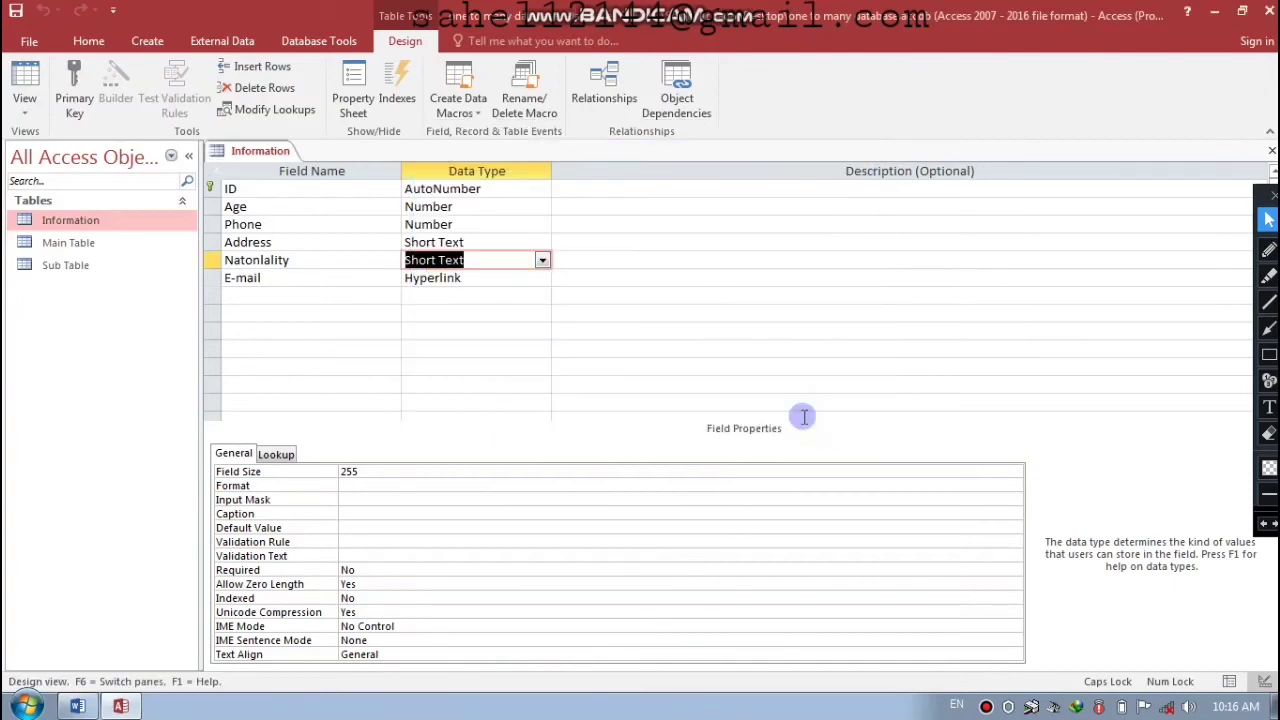
{"action": "key", "text": "ctrl+w"}
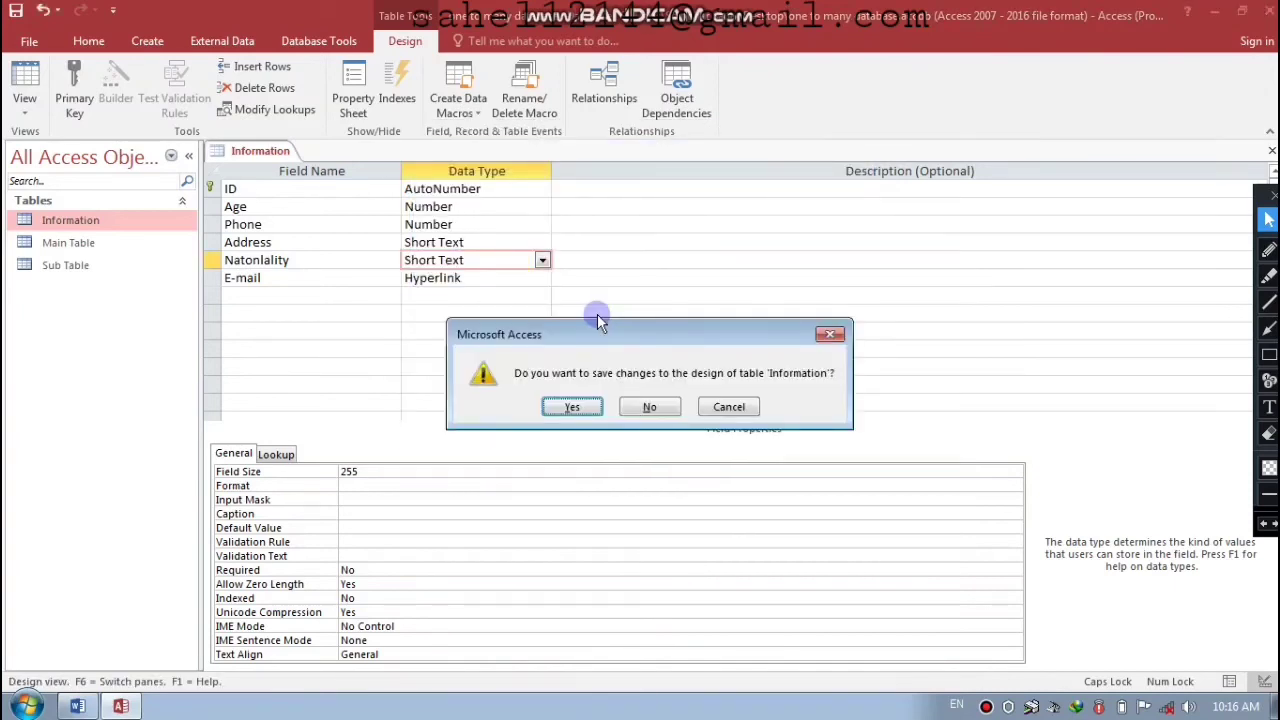
{"action": "key", "text": "Return"}
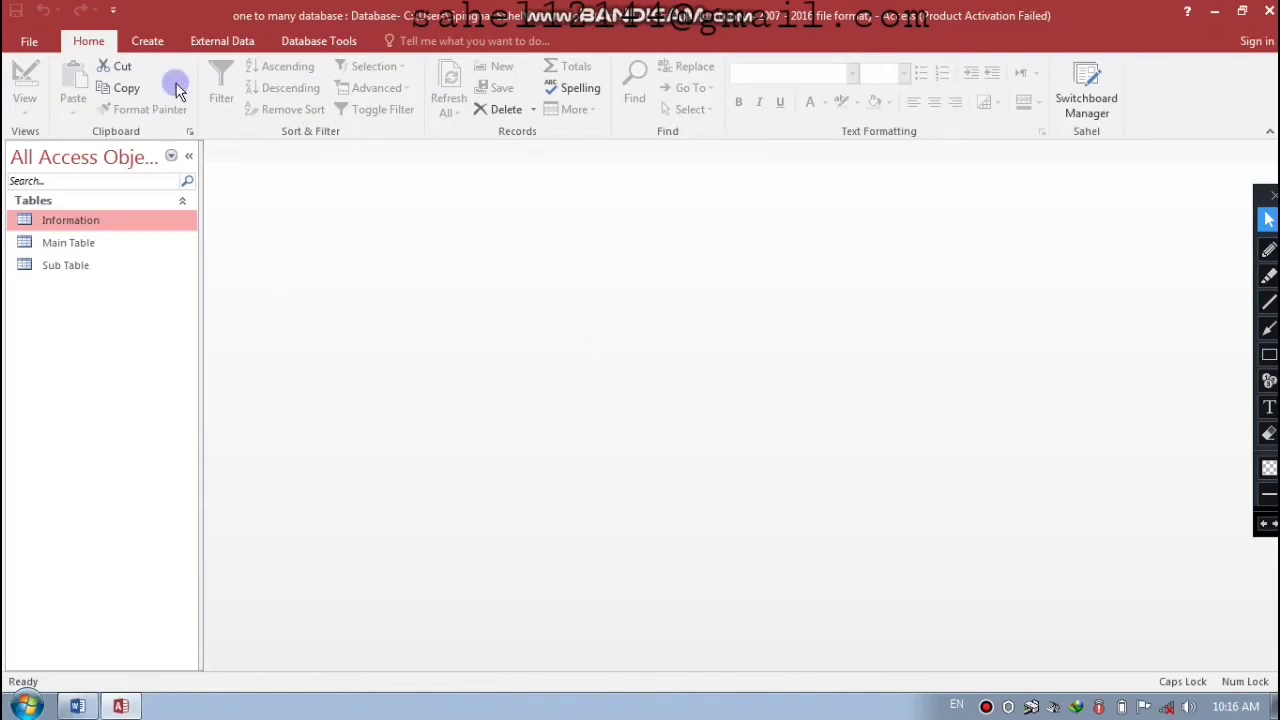
- Open the Relationships layout and add the Information table from Show Table
{"action": "left_click", "coordinate": [316, 46]}
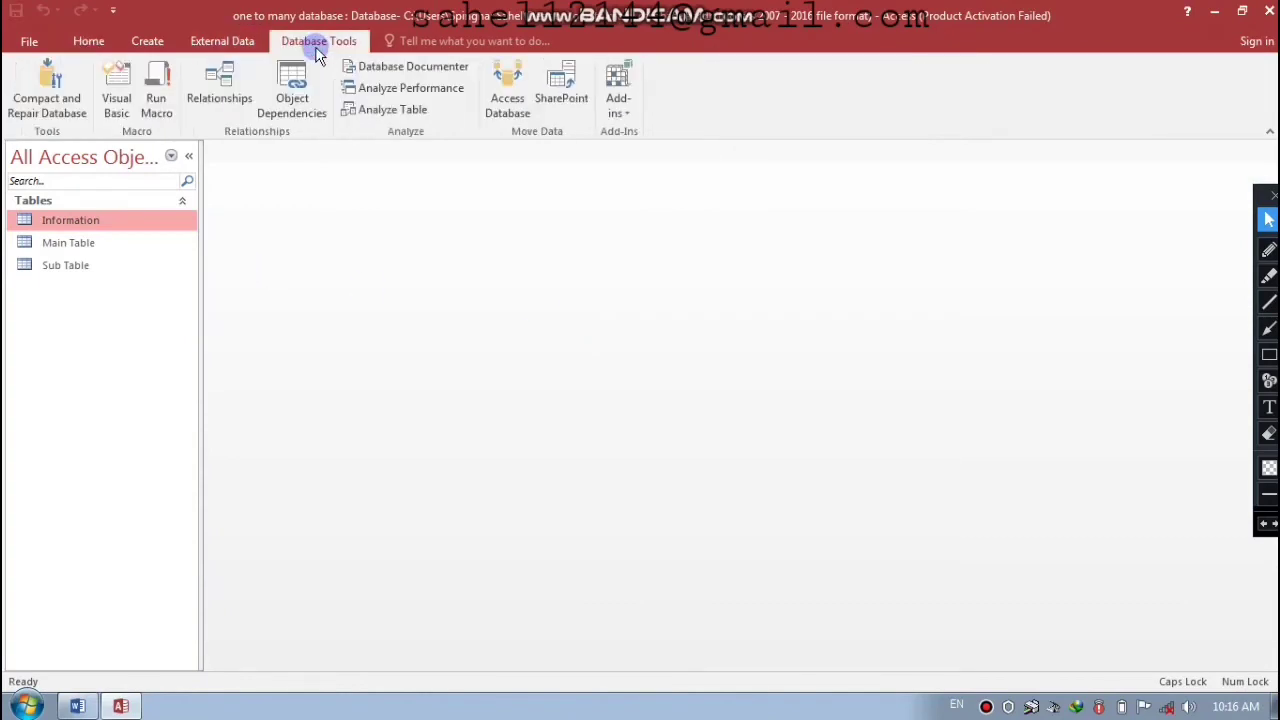
{"action": "left_click", "coordinate": [216, 89]}
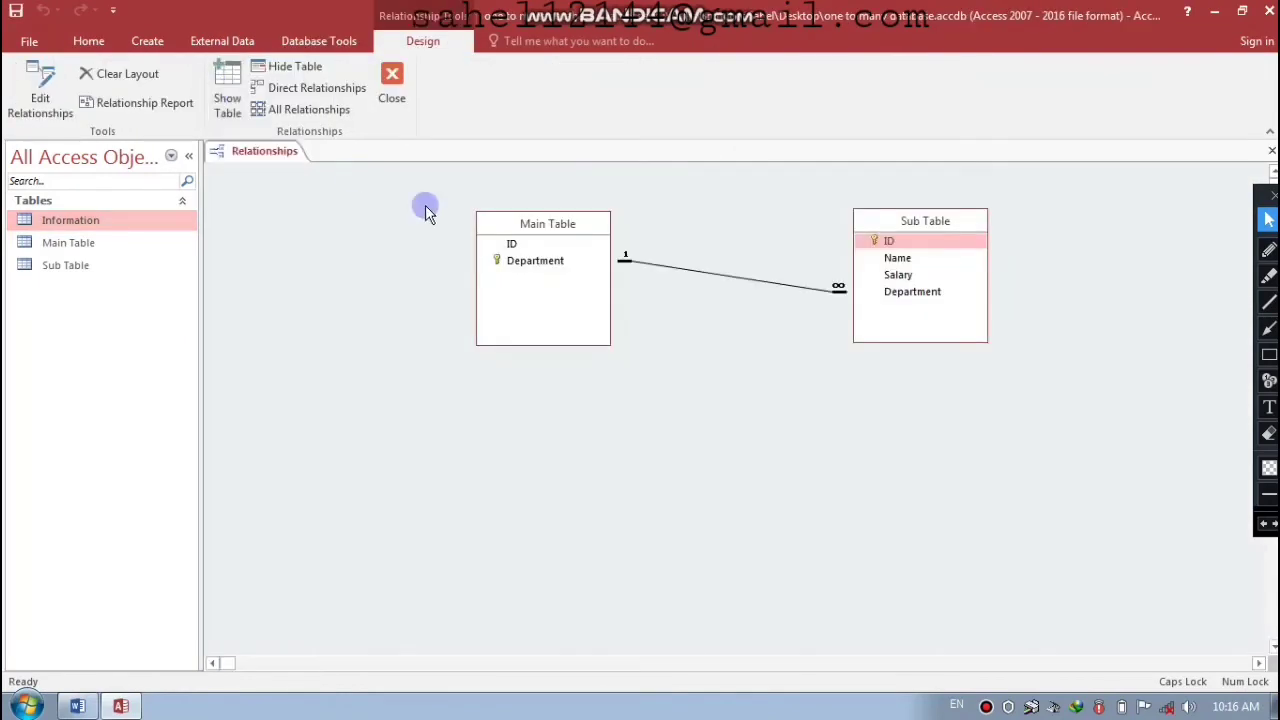
{"action": "left_click", "coordinate": [226, 98]}
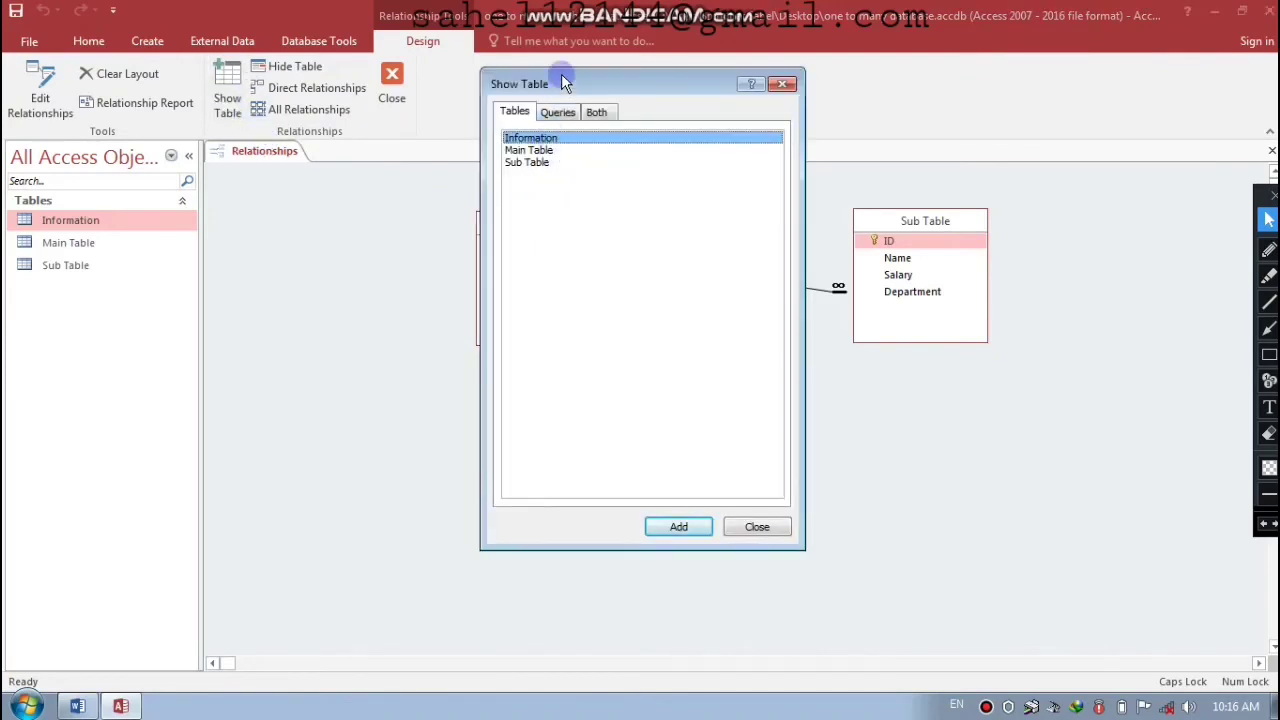
{"action": "left_click_drag", "start_coordinate": [563, 82], "coordinate": [518, 102]}
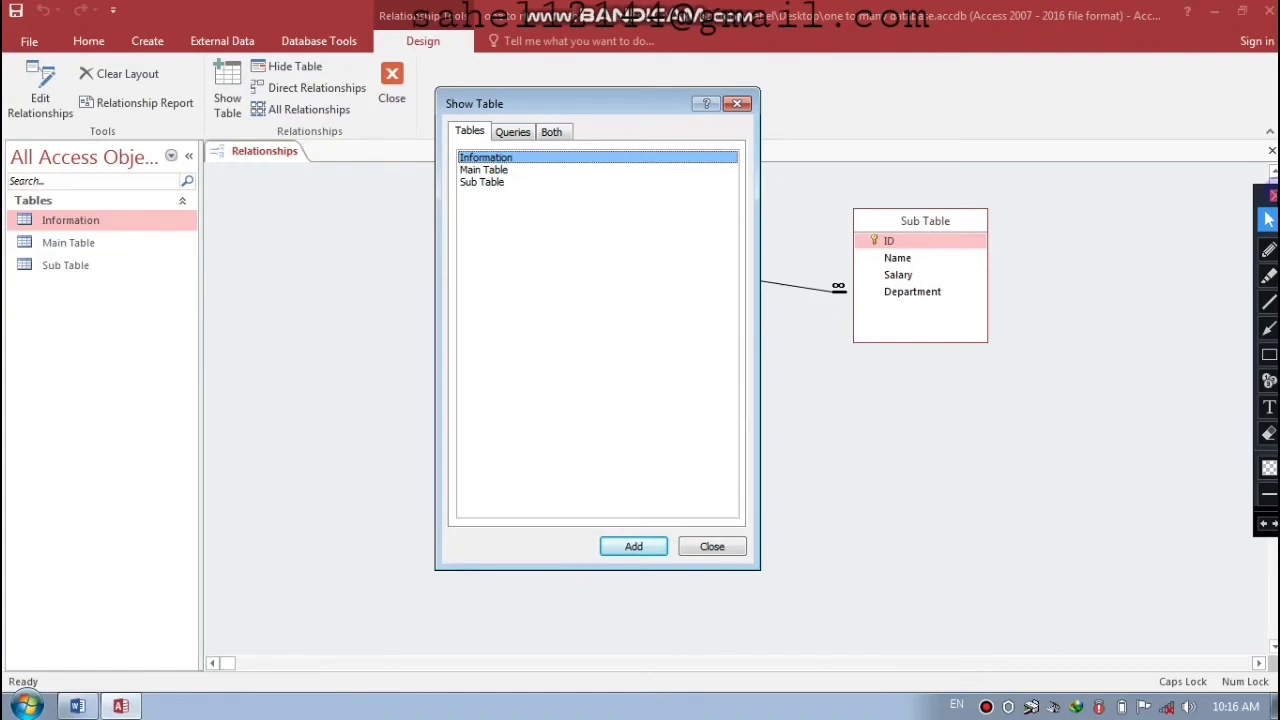
{"action": "left_click_drag", "start_coordinate": [540, 105], "coordinate": [551, 110]}
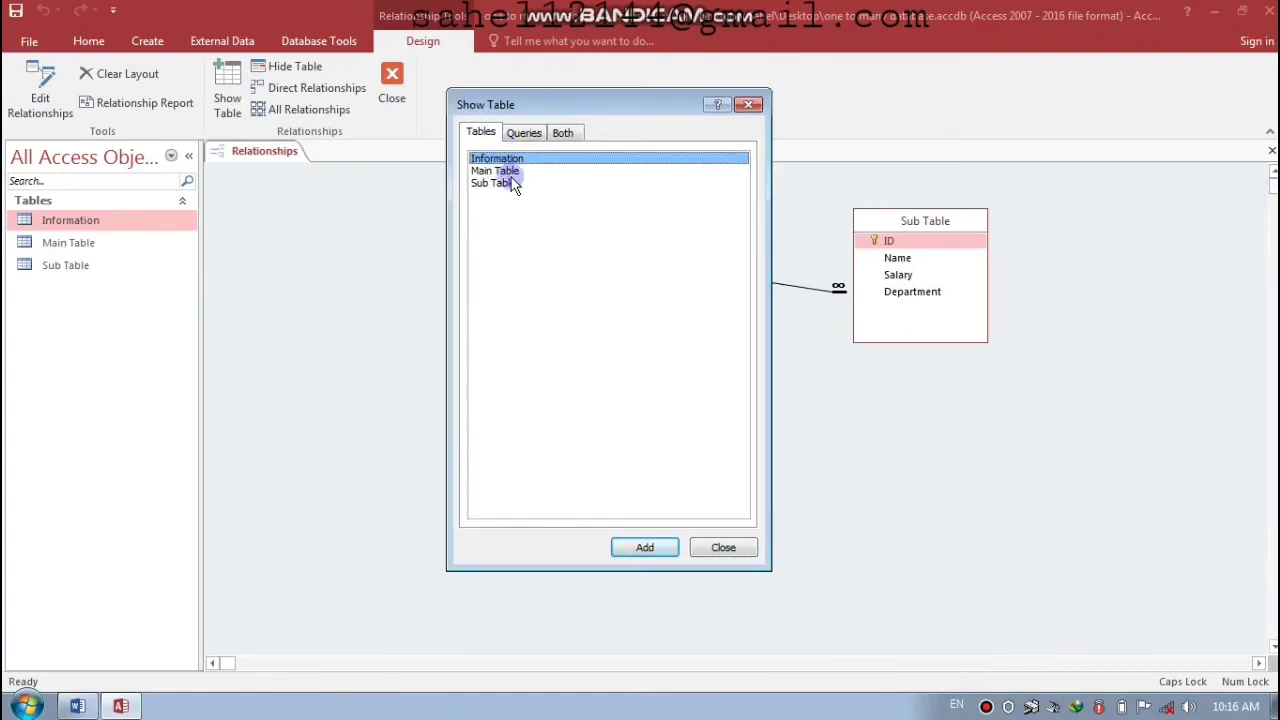
{"action": "left_click", "coordinate": [643, 550]}
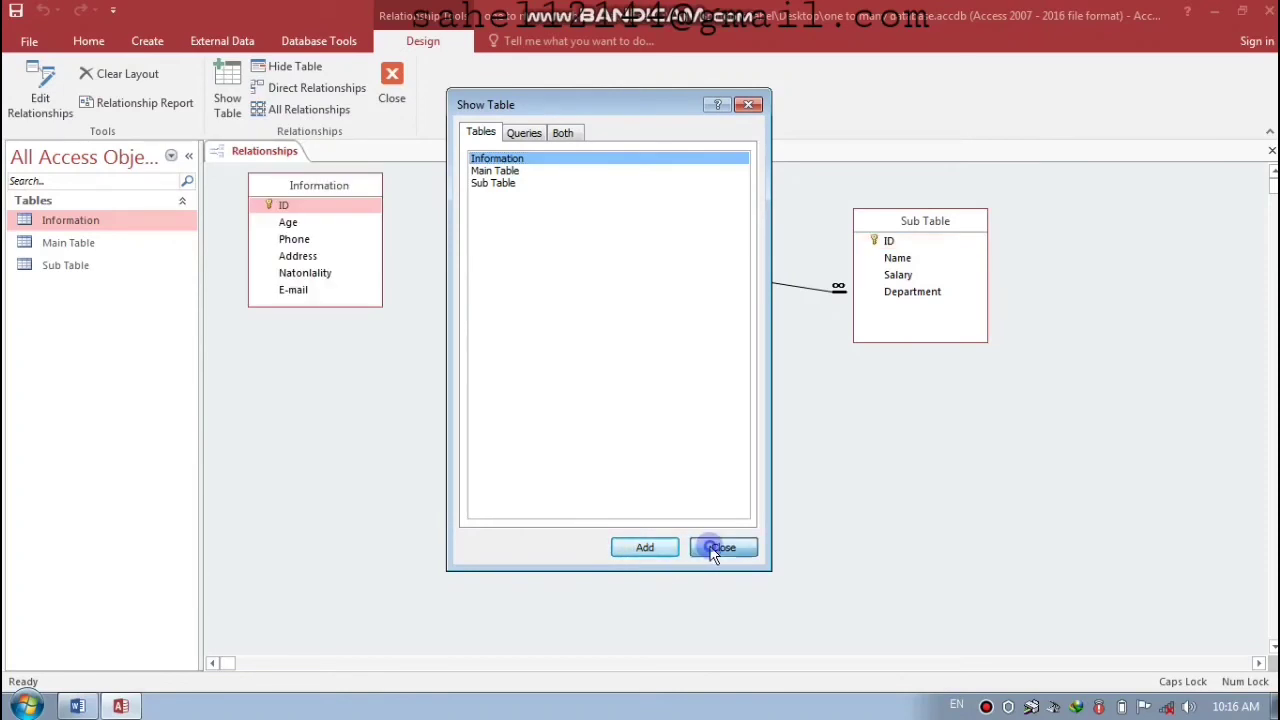
{"action": "left_click", "coordinate": [713, 553]}
- Place Information below Main Table and drag Sub Table's ID onto Information's ID
{"action": "left_click_drag", "start_coordinate": [322, 183], "coordinate": [814, 376]}
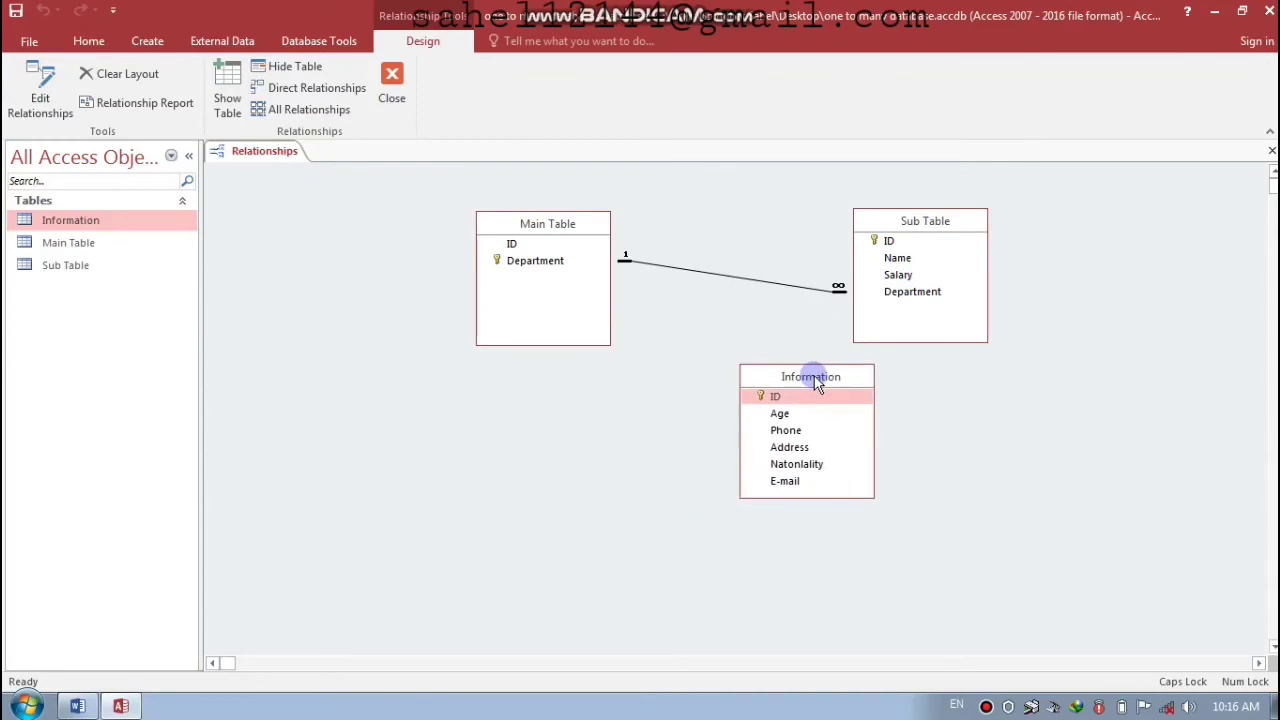
{"action": "left_click", "coordinate": [888, 245]}
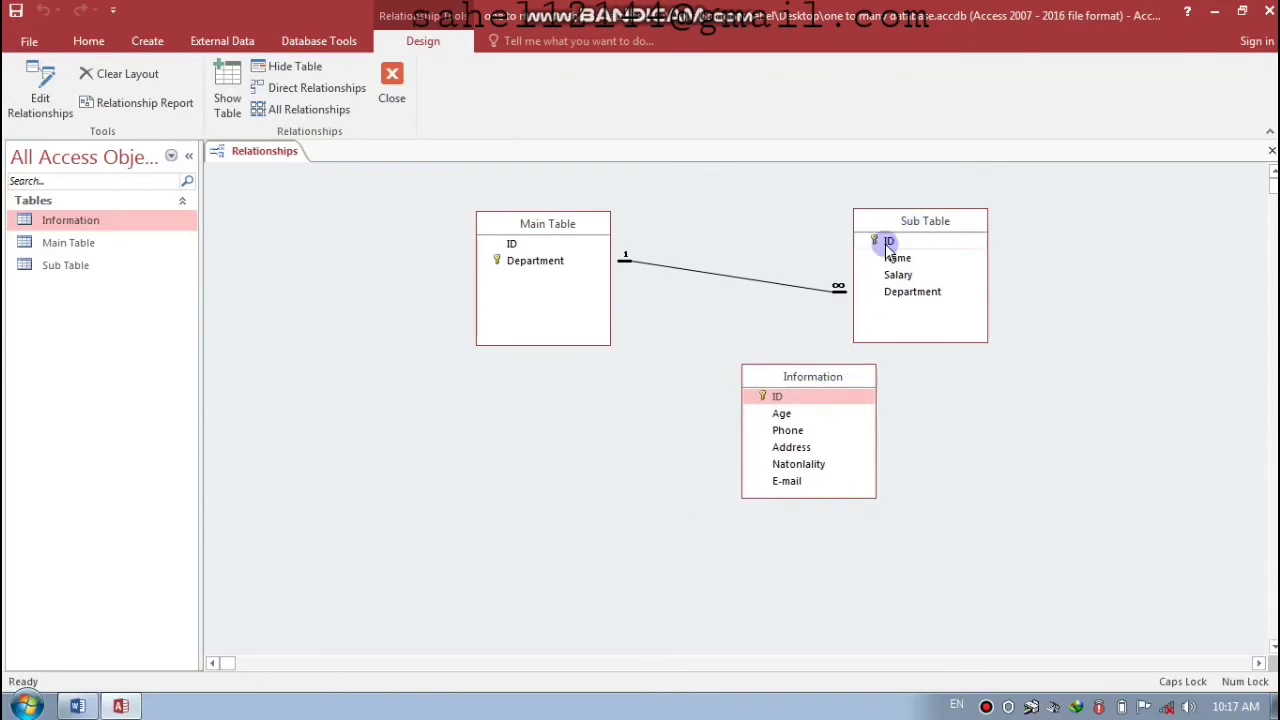
{"action": "left_click_drag", "start_coordinate": [814, 390], "coordinate": [779, 400]}
- Create the Sub Table–Information link with Enforce Referential Integrity, then save and close Relationships
{"action": "left_click_drag", "start_coordinate": [626, 164], "coordinate": [623, 101]}
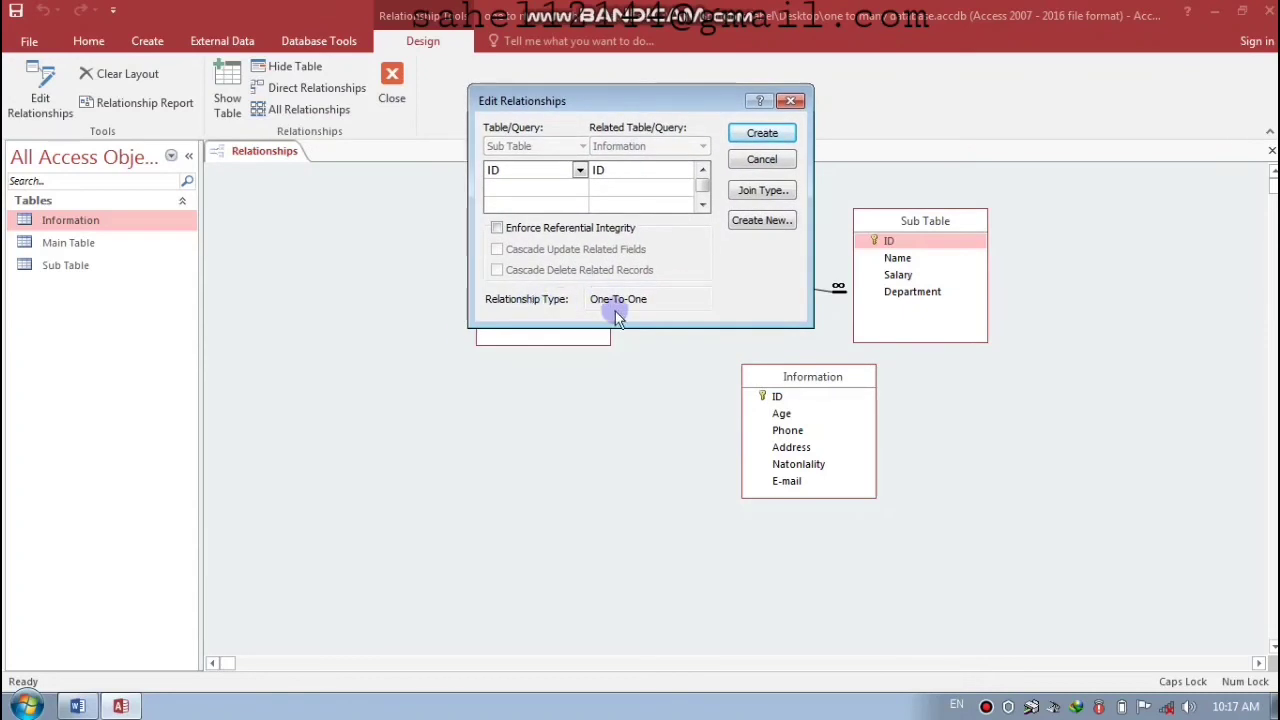
{"action": "left_click", "coordinate": [497, 228]}
{"action": "left_click", "coordinate": [760, 133]}
{"action": "left_click_drag", "start_coordinate": [815, 378], "coordinate": [661, 360]}
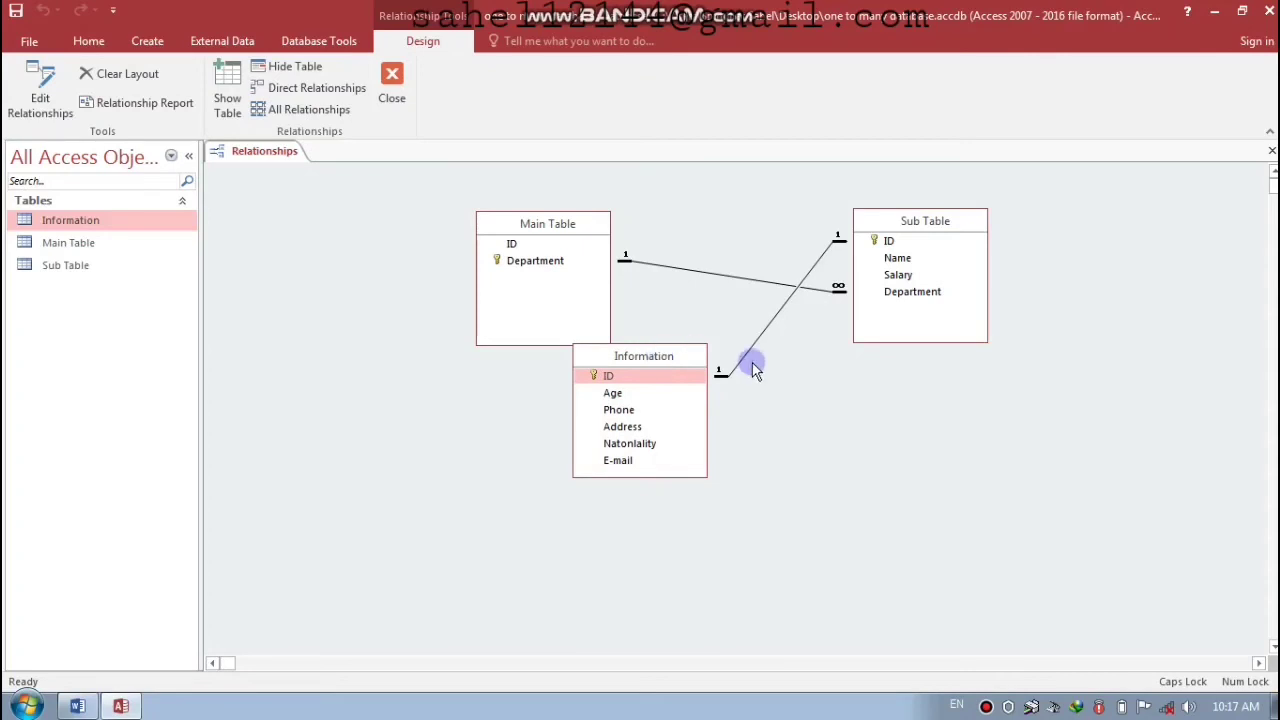
{"action": "key", "text": "ctrl+w"}
{"action": "key", "text": "Return"}
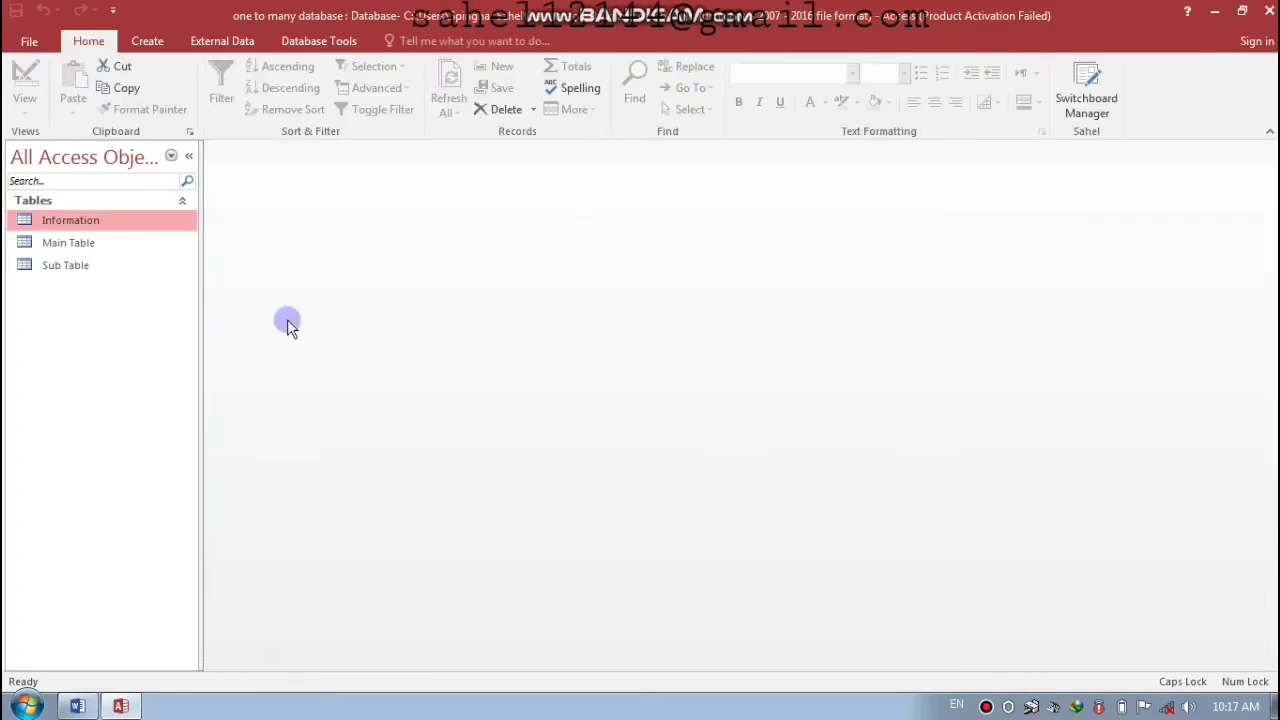
- Open Main Table, expand the Finance employee's details, and enter age 22 and the phone number
{"action": "double_click", "coordinate": [90, 242]}
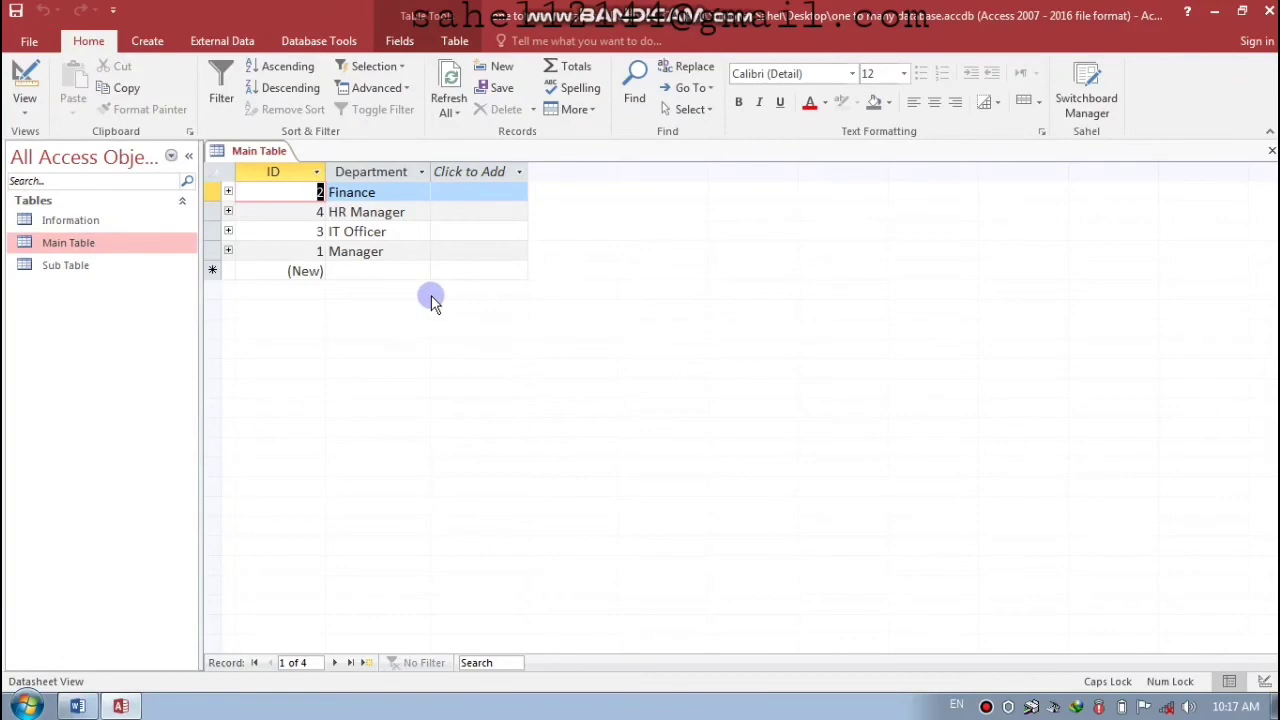
{"action": "left_click", "coordinate": [228, 191]}
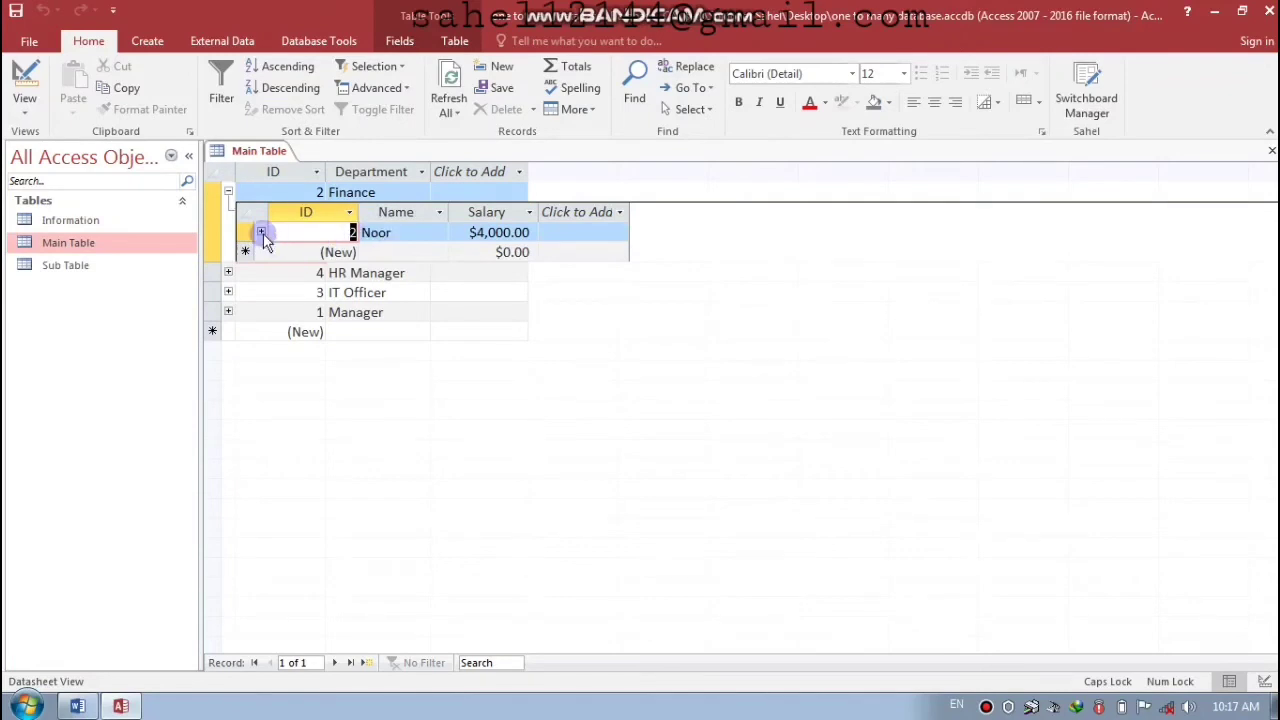
{"action": "left_click", "coordinate": [261, 232]}
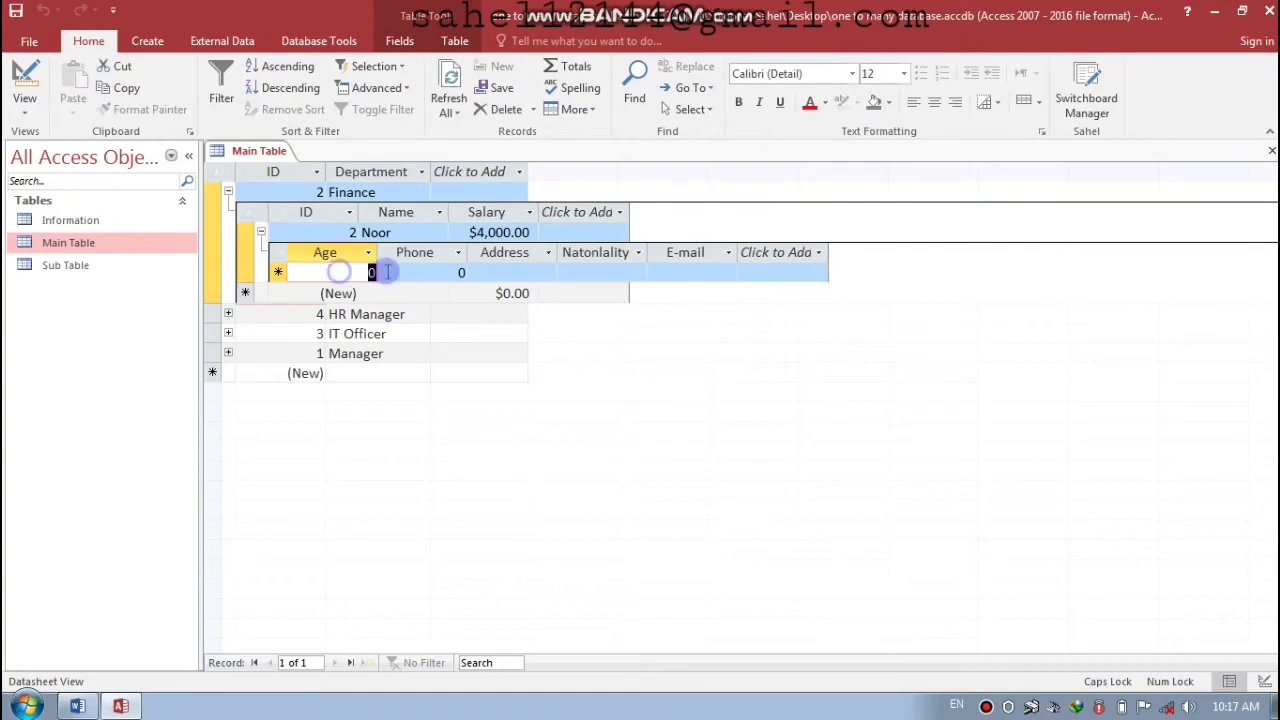
{"action": "type", "text": "22"}
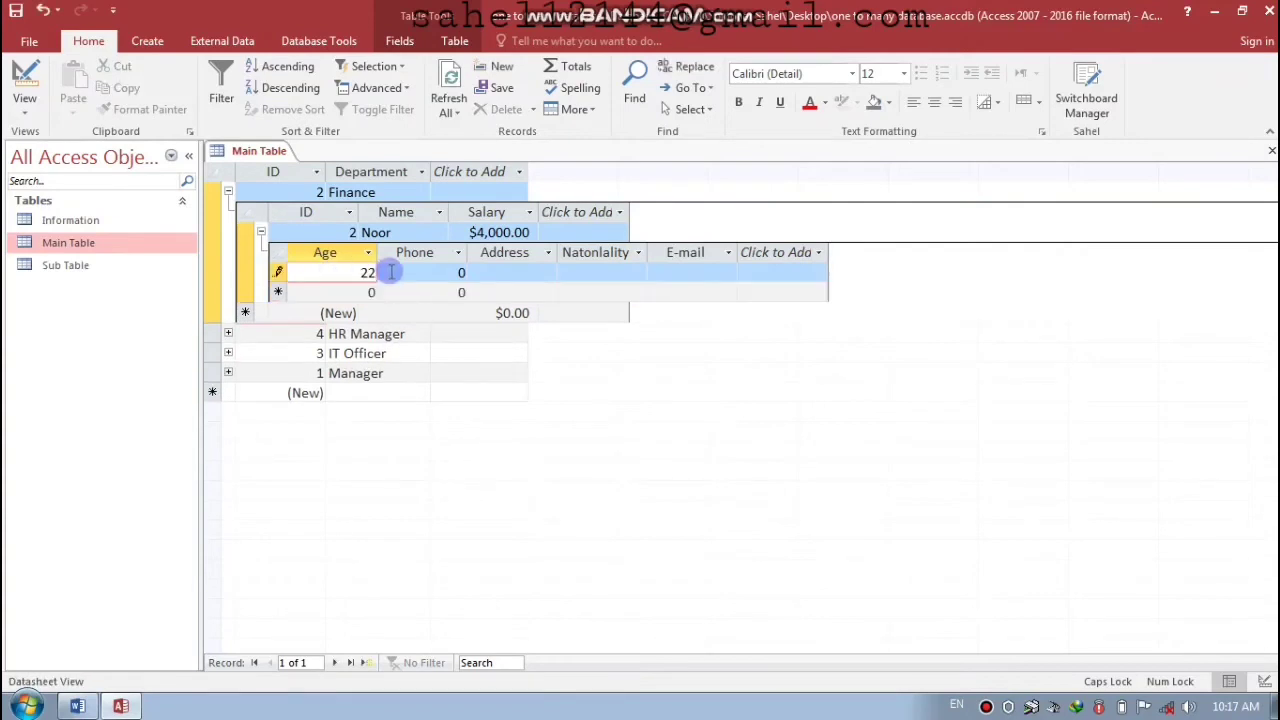
{"action": "key", "text": "Tab"}
{"action": "type", "text": "0998575"}
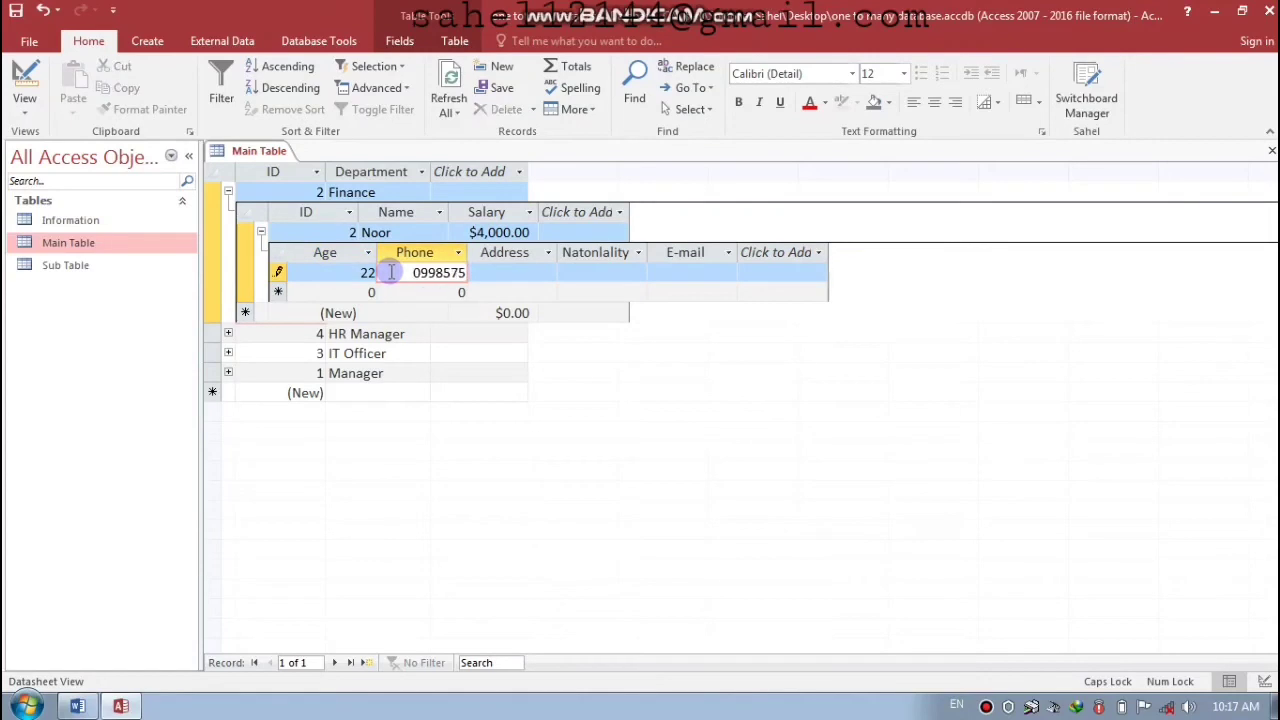
{"action": "key", "text": "Tab"}
- Enter the address, pick Afghan nationality, type the e-mail, save and collapse the details
{"action": "type", "text": "k"}
{"action": "key", "text": "BackSpace"}
{"action": "type", "text": "K"}
{"action": "key", "text": "Caps_Lock"}
{"action": "type", "text": "host"}
{"action": "key", "text": "Tab"}
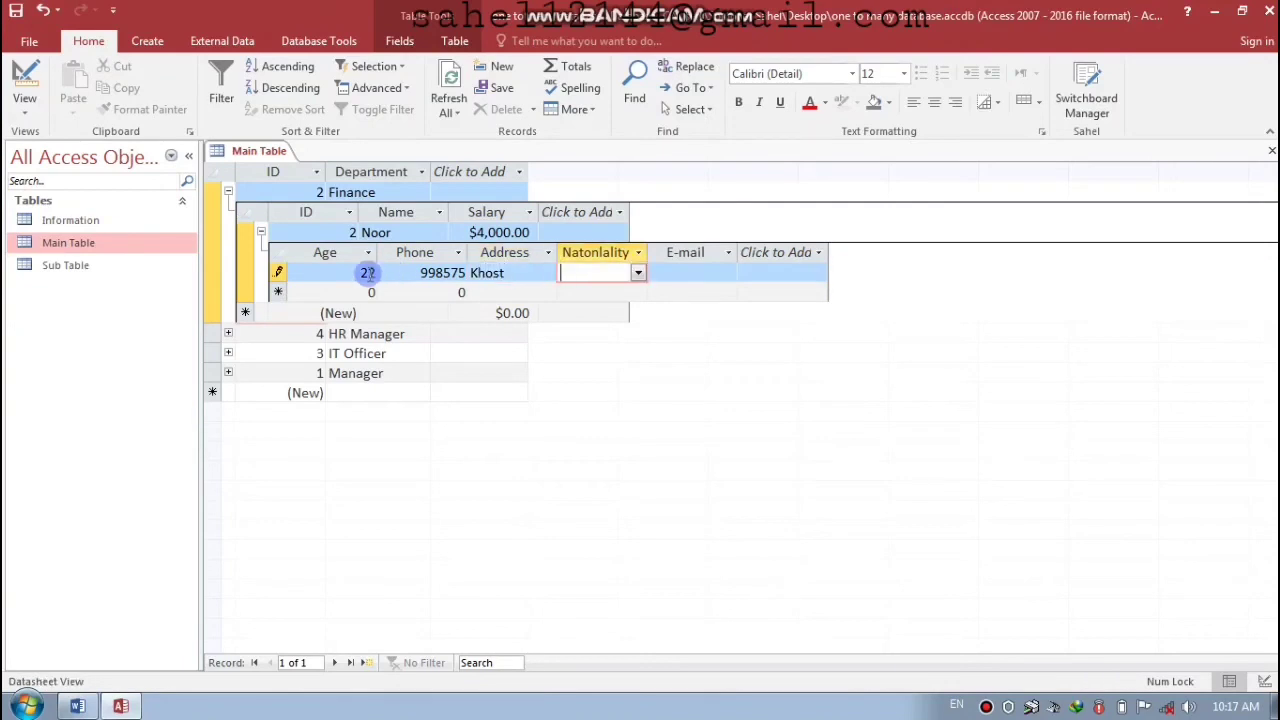
{"action": "left_click", "coordinate": [637, 273]}
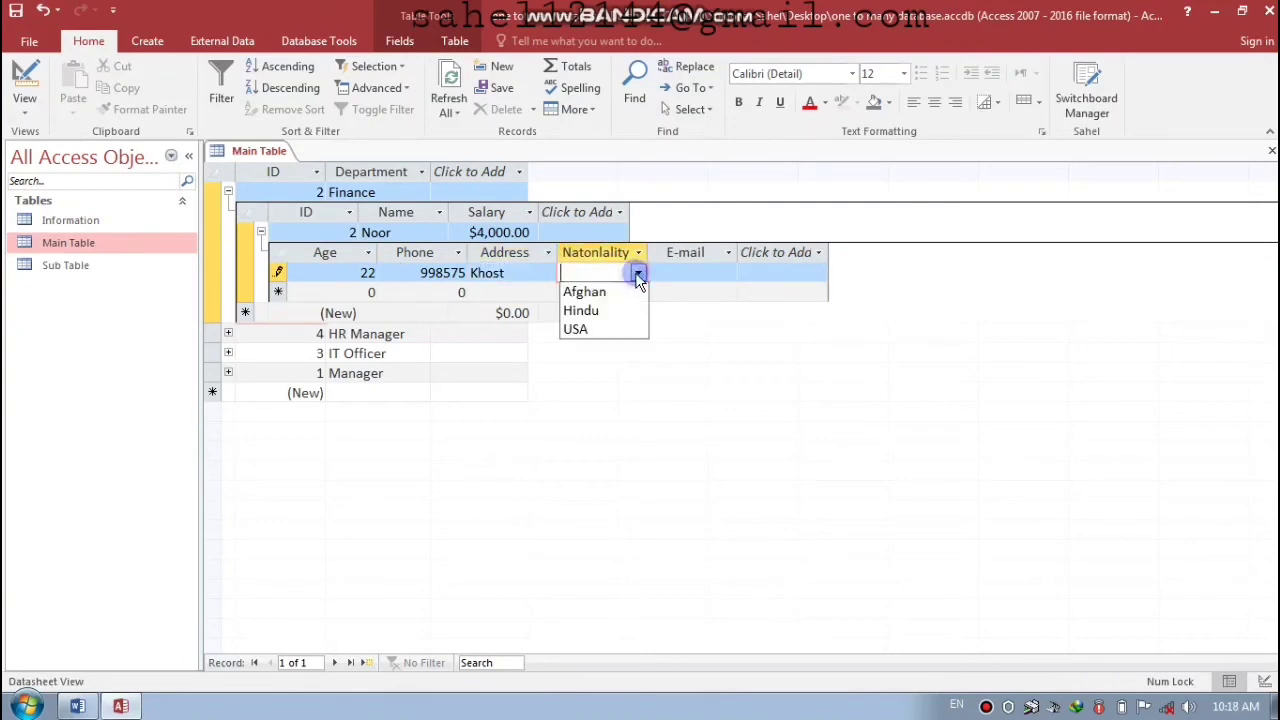
{"action": "left_click", "coordinate": [598, 294]}
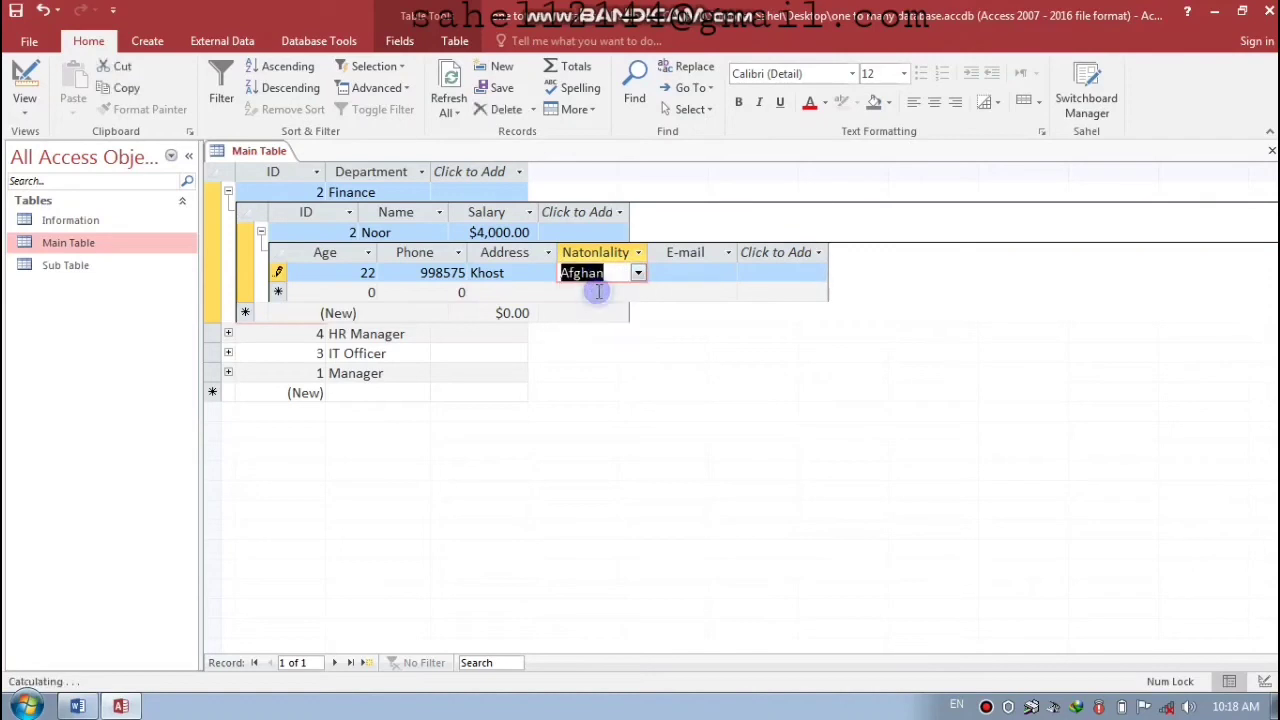
{"action": "left_click", "coordinate": [674, 273]}
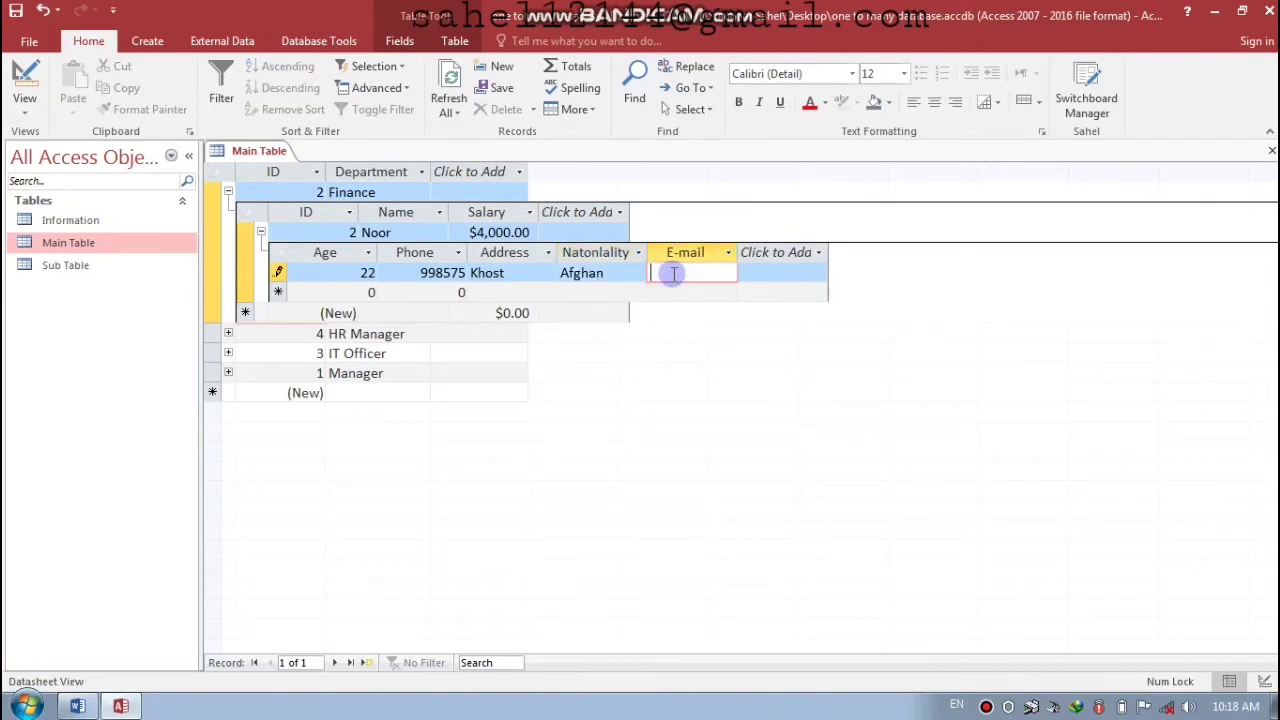
{"action": "key", "text": "Return"}
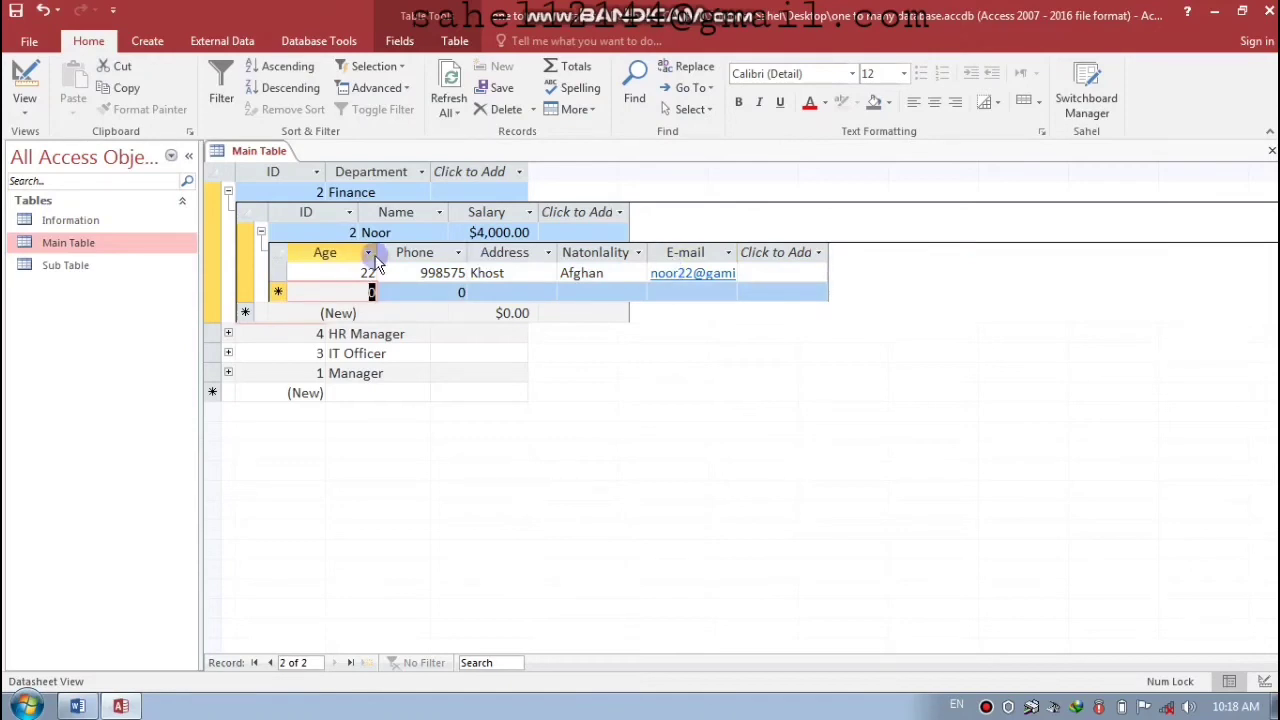
{"action": "left_click", "coordinate": [262, 235]}
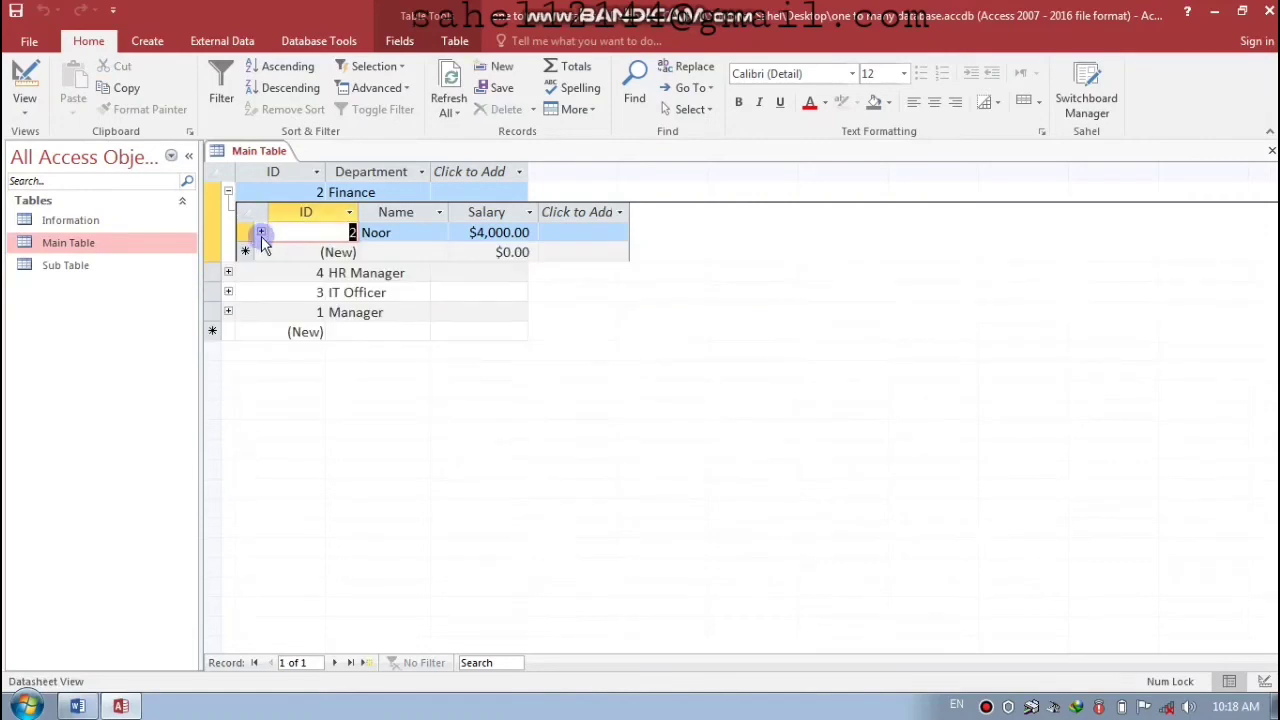
- Collapse Finance, expand the HR Manager employee's details, and enter age 33 and the phone number
{"action": "left_click", "coordinate": [228, 192]}
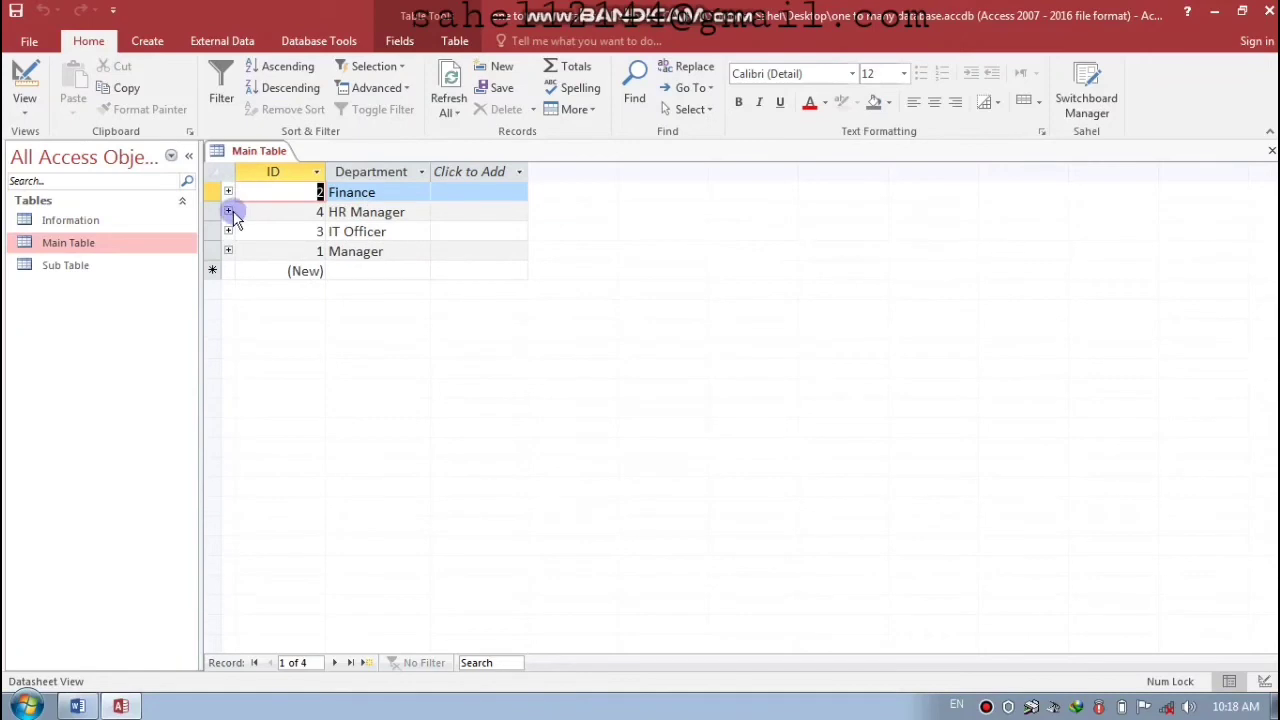
{"action": "left_click", "coordinate": [228, 192]}
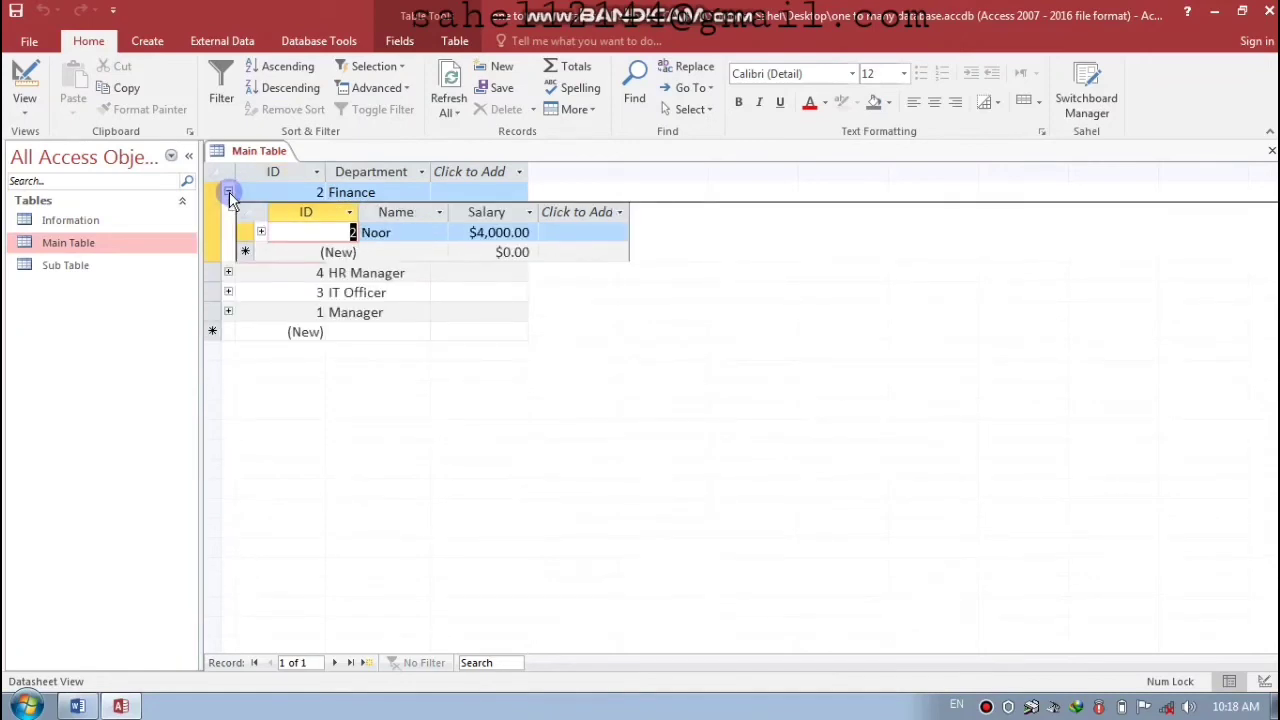
{"action": "left_click", "coordinate": [228, 194]}
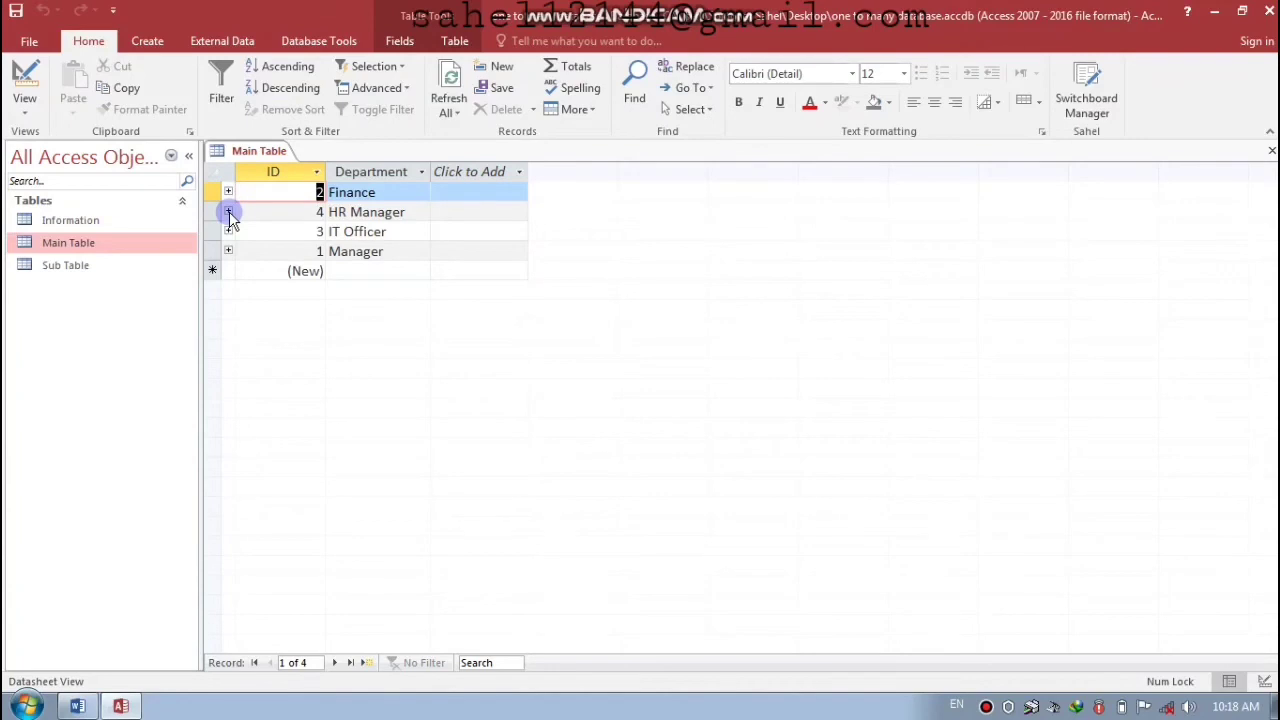
{"action": "left_click", "coordinate": [228, 212]}
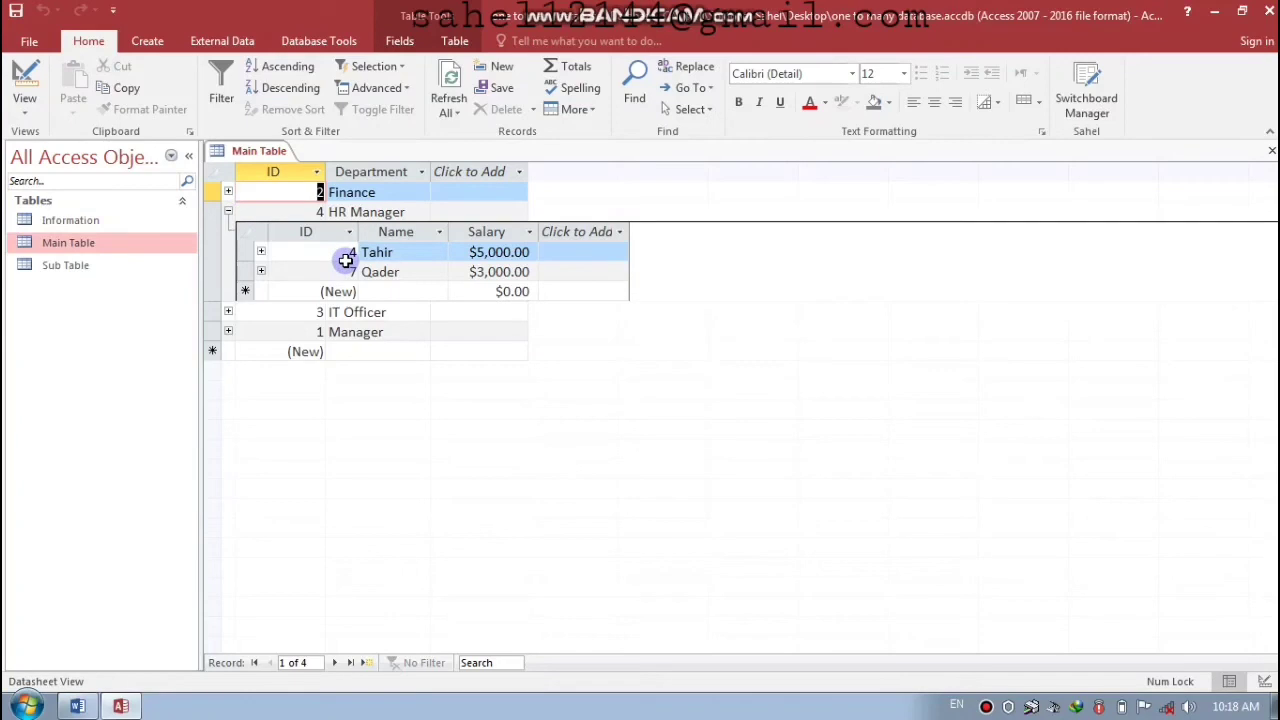
{"action": "left_click", "coordinate": [261, 252]}
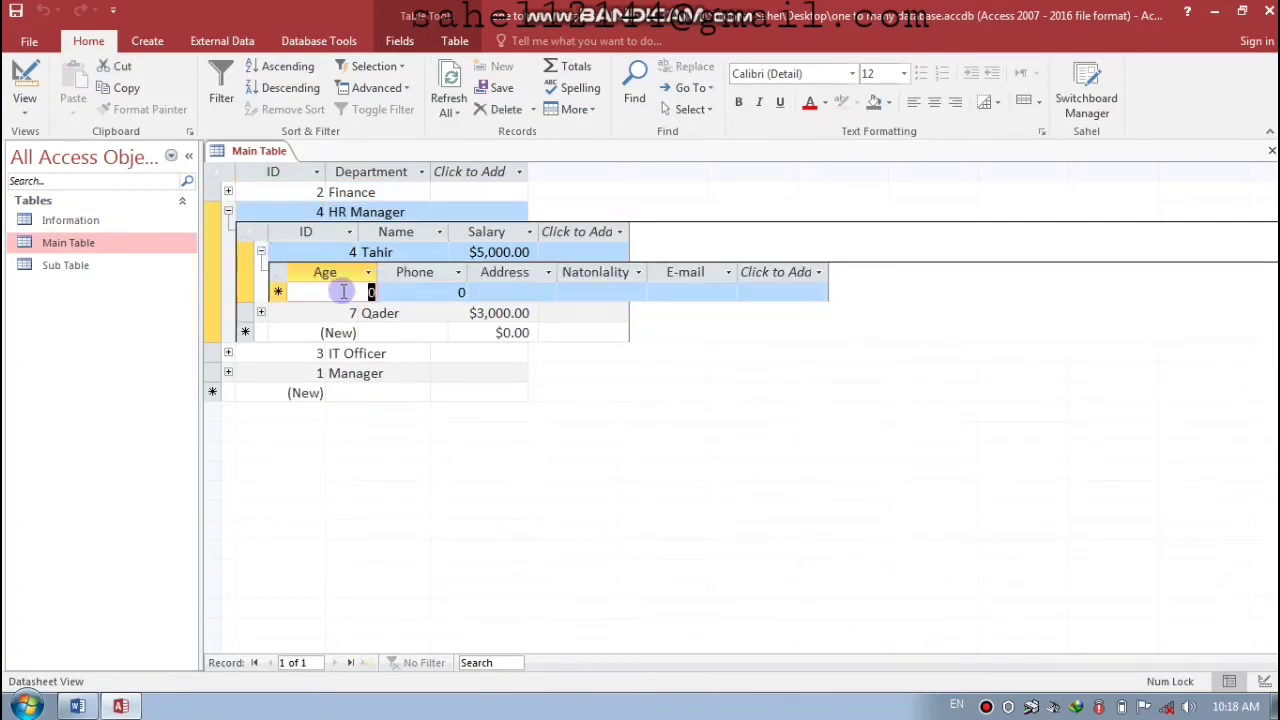
{"action": "type", "text": "33"}
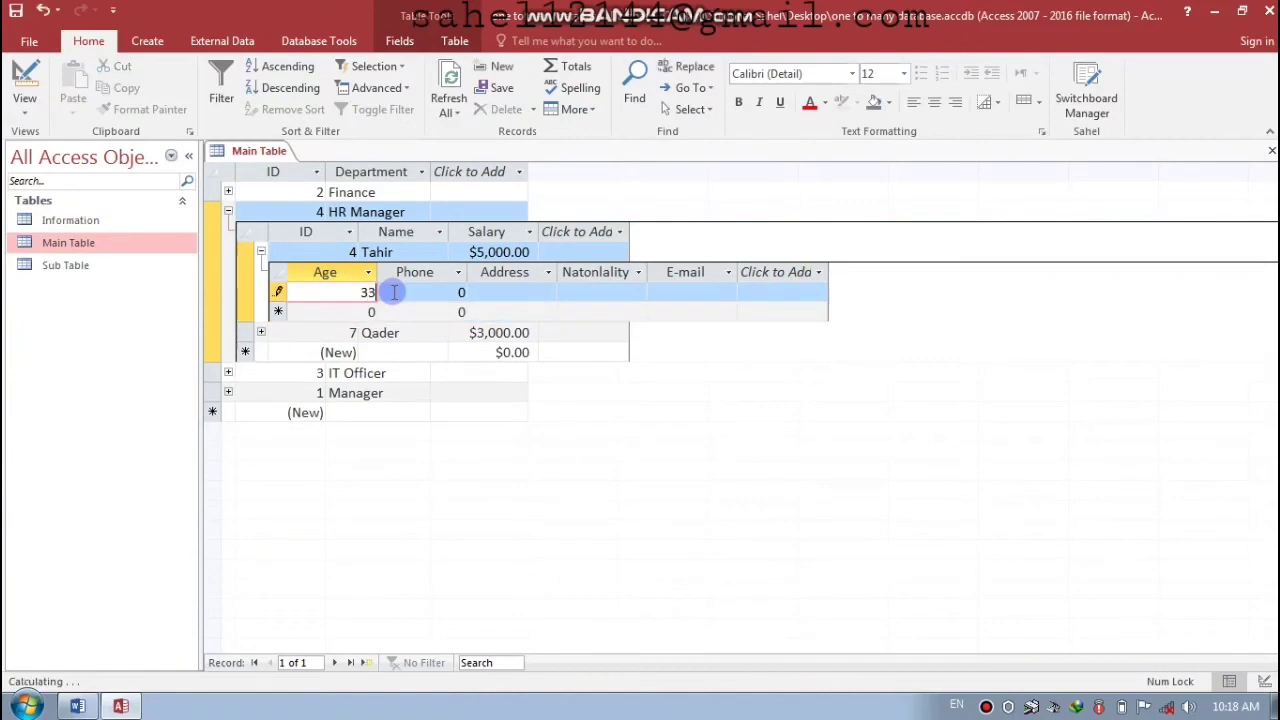
{"action": "key", "text": "Tab"}
{"action": "type", "text": "0999545"}
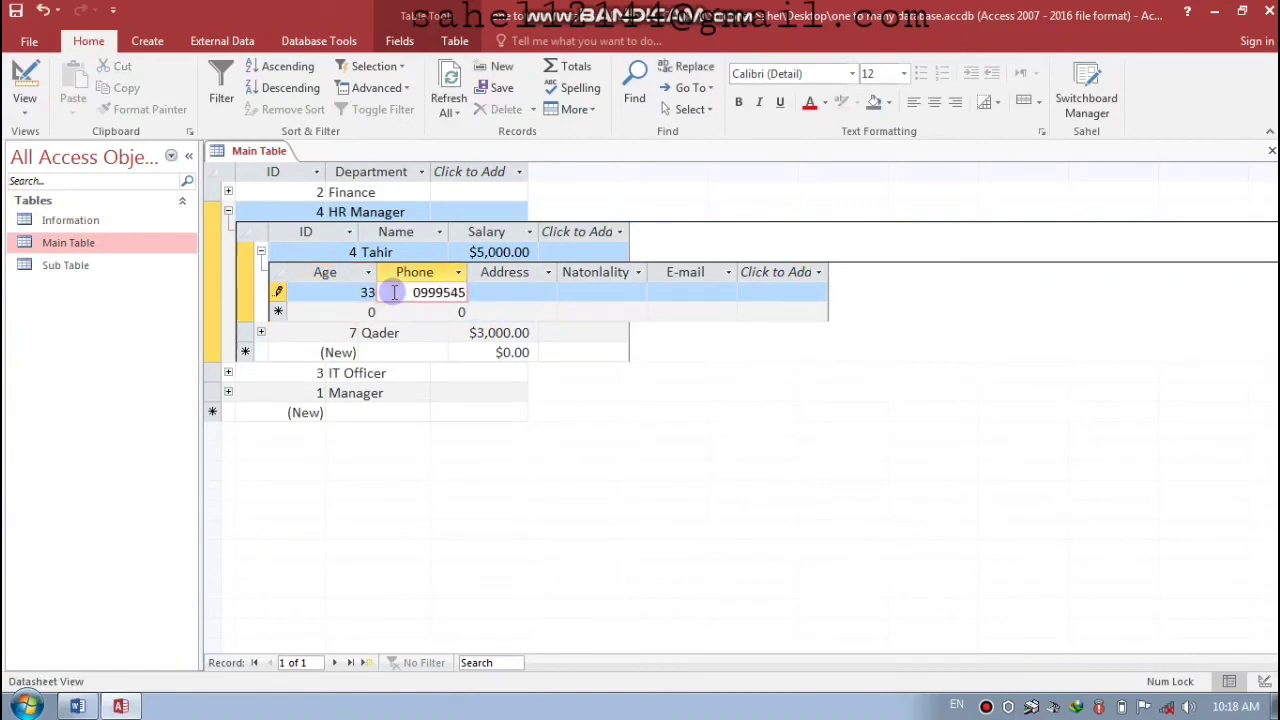
{"action": "key", "text": "Tab"}
- Enter the address, choose Afghan nationality, type the e-mail, save and collapse the details
{"action": "type", "text": "B"}
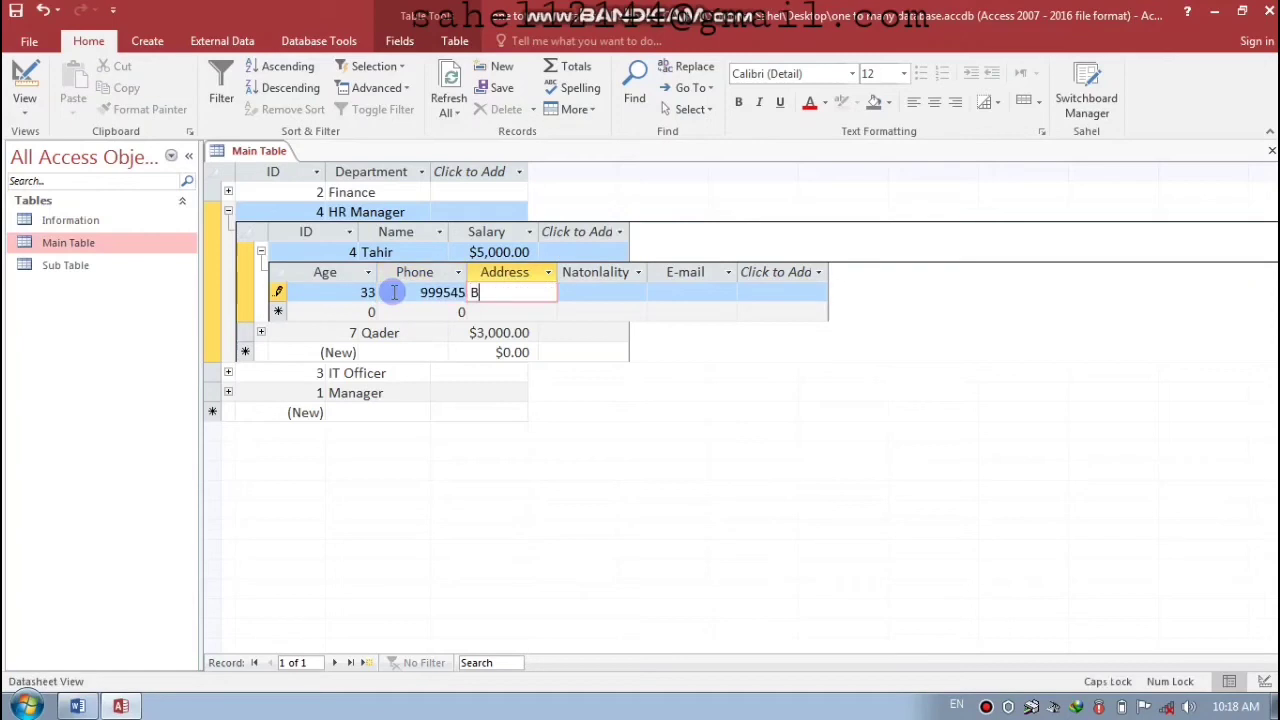
{"action": "key", "text": "BackSpace"}
{"action": "type", "text": "Kabul"}
{"action": "key", "text": "Tab"}
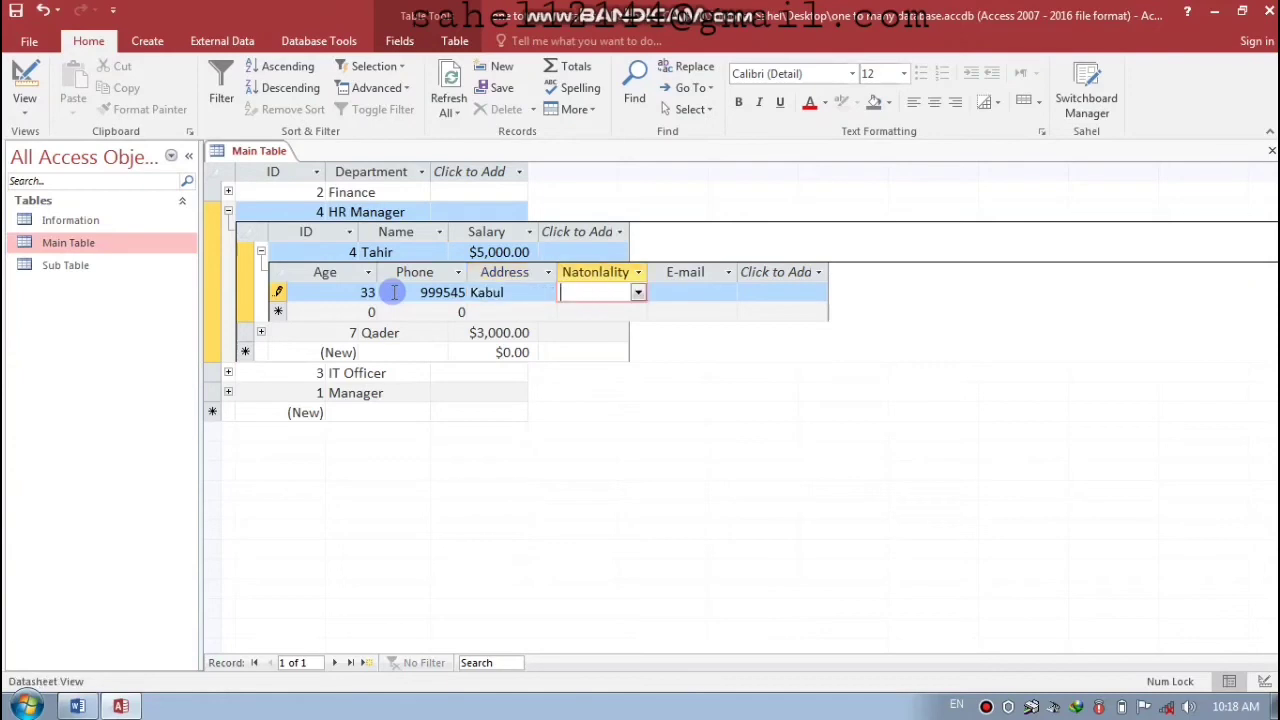
{"action": "left_click", "coordinate": [638, 292]}
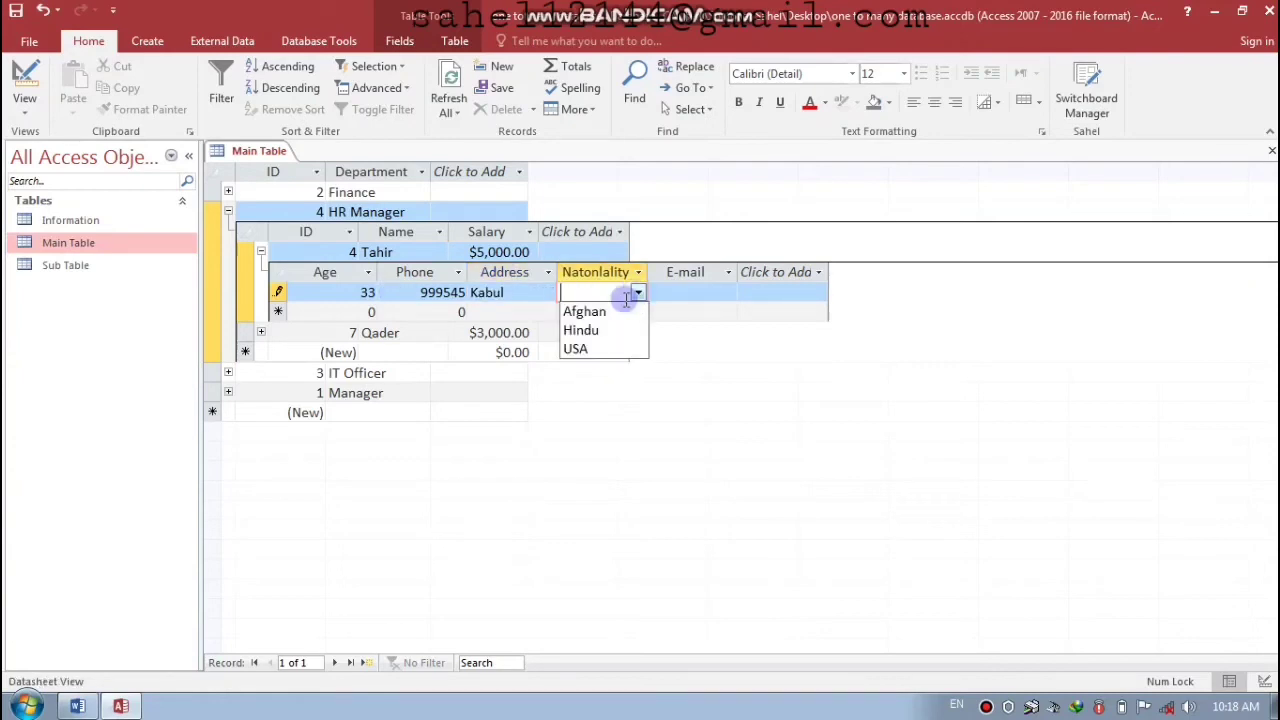
{"action": "left_click", "coordinate": [601, 314]}
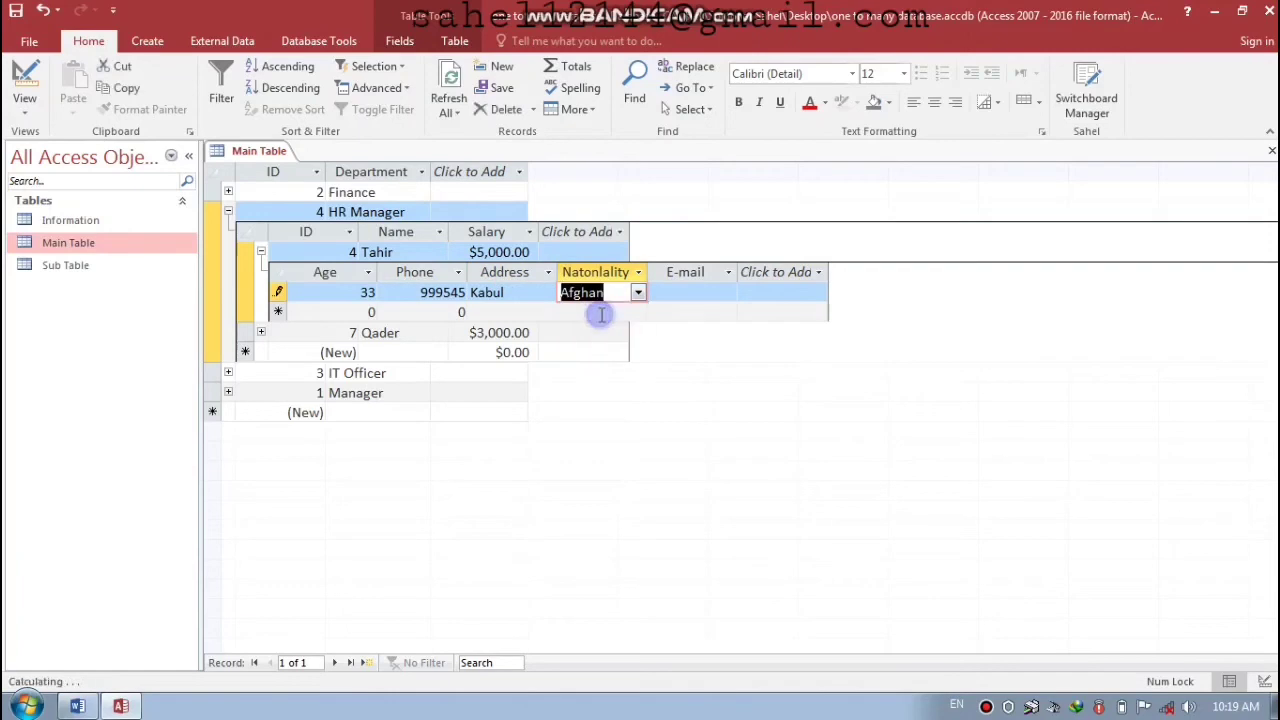
{"action": "left_click", "coordinate": [681, 292]}
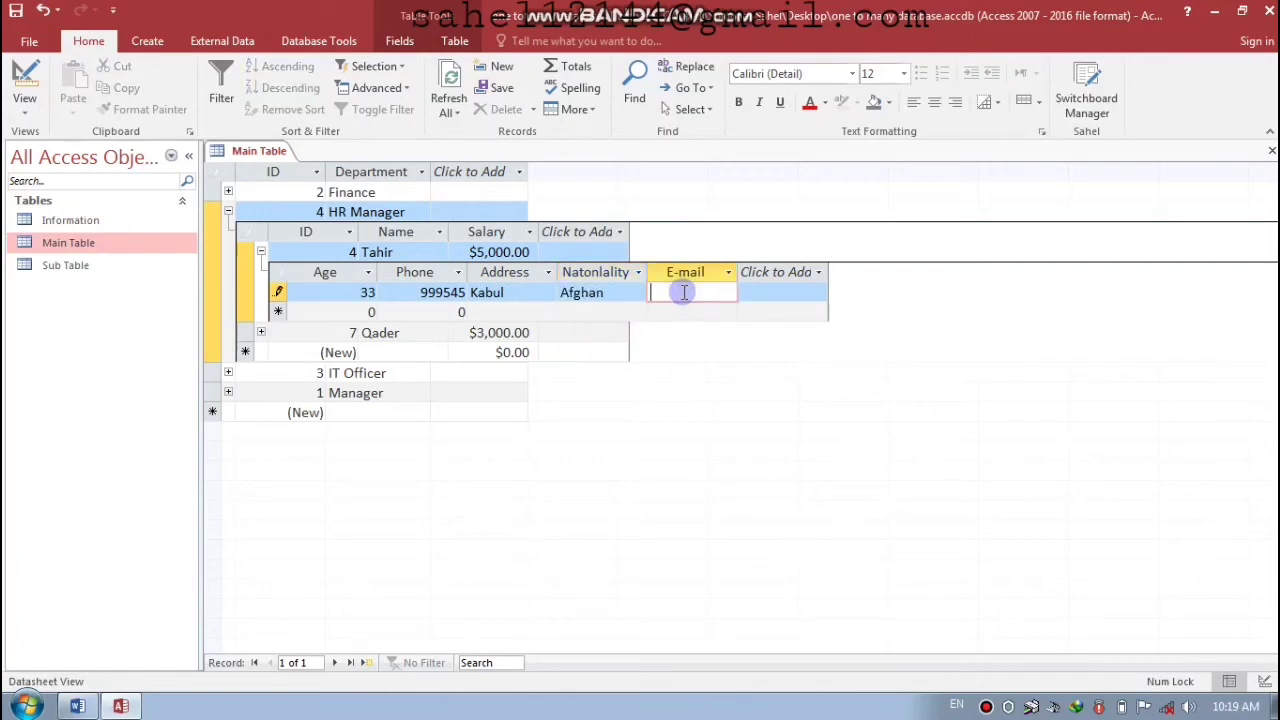
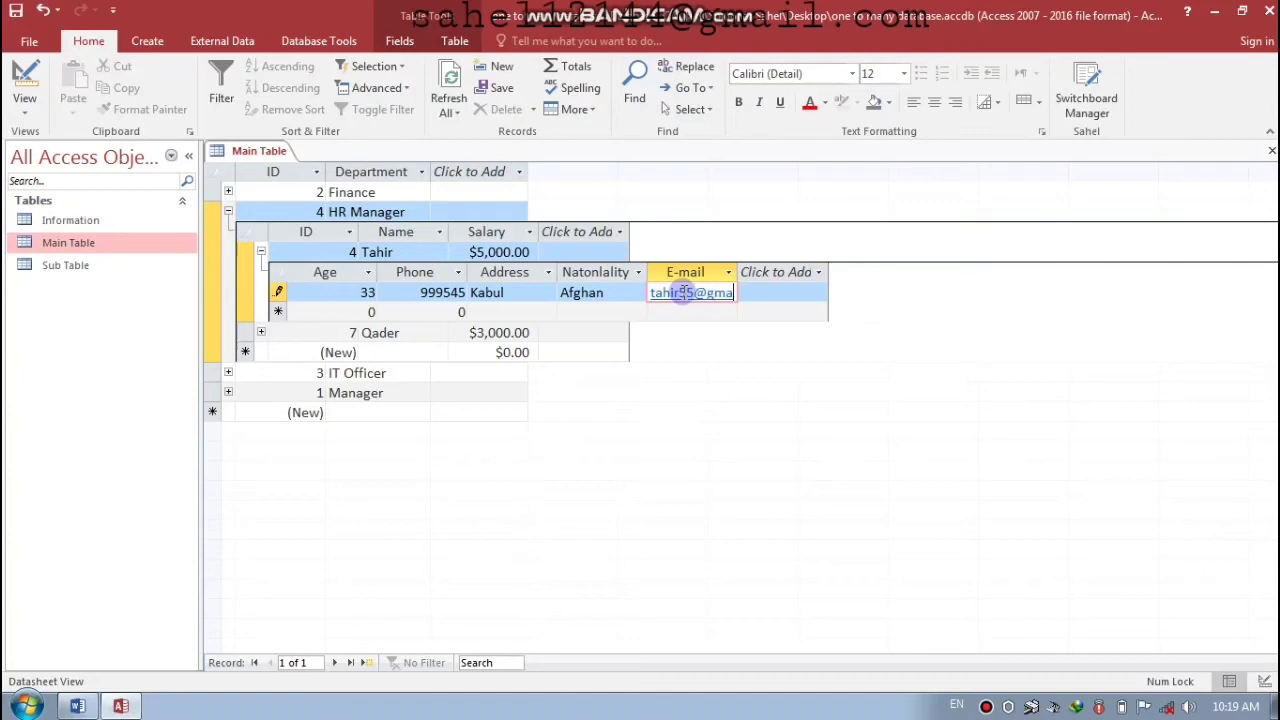
{"action": "key", "text": "Return"}
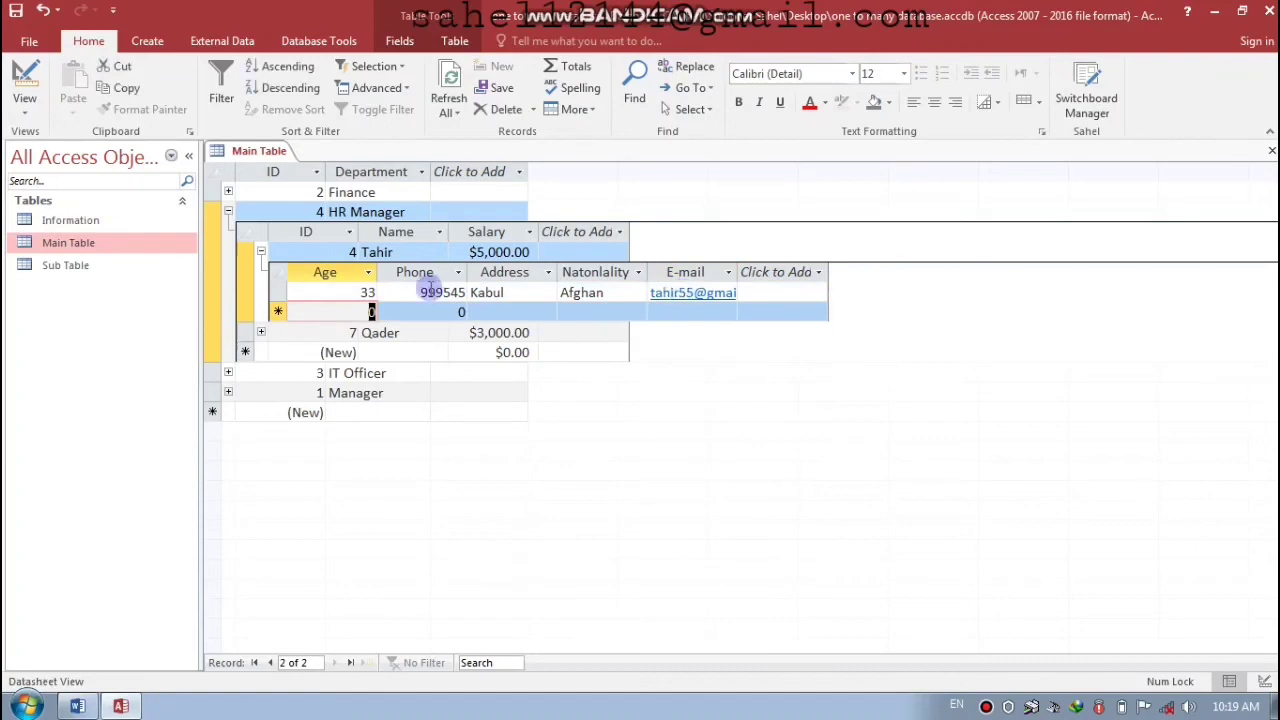
{"action": "left_click", "coordinate": [261, 254]}
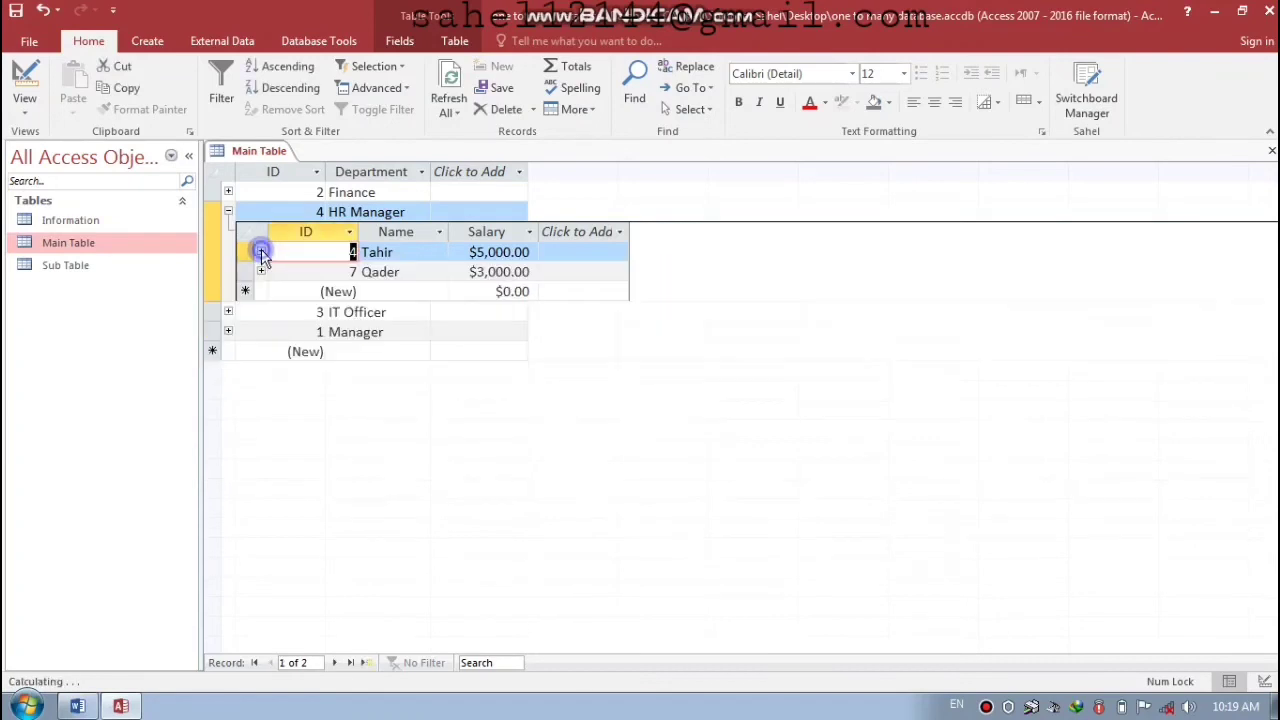
- Expand the second HR Manager employee's details and enter age 44 and the phone number
{"action": "left_click", "coordinate": [261, 272]}
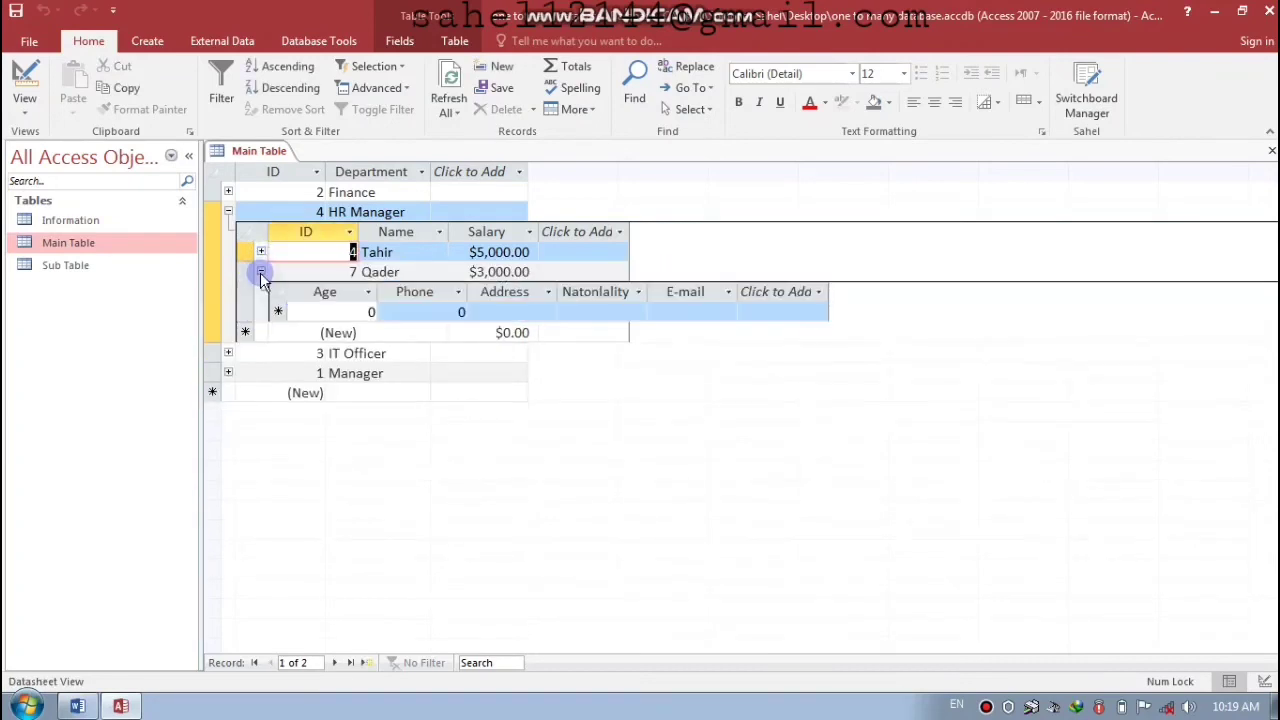
{"action": "left_click", "coordinate": [345, 313]}
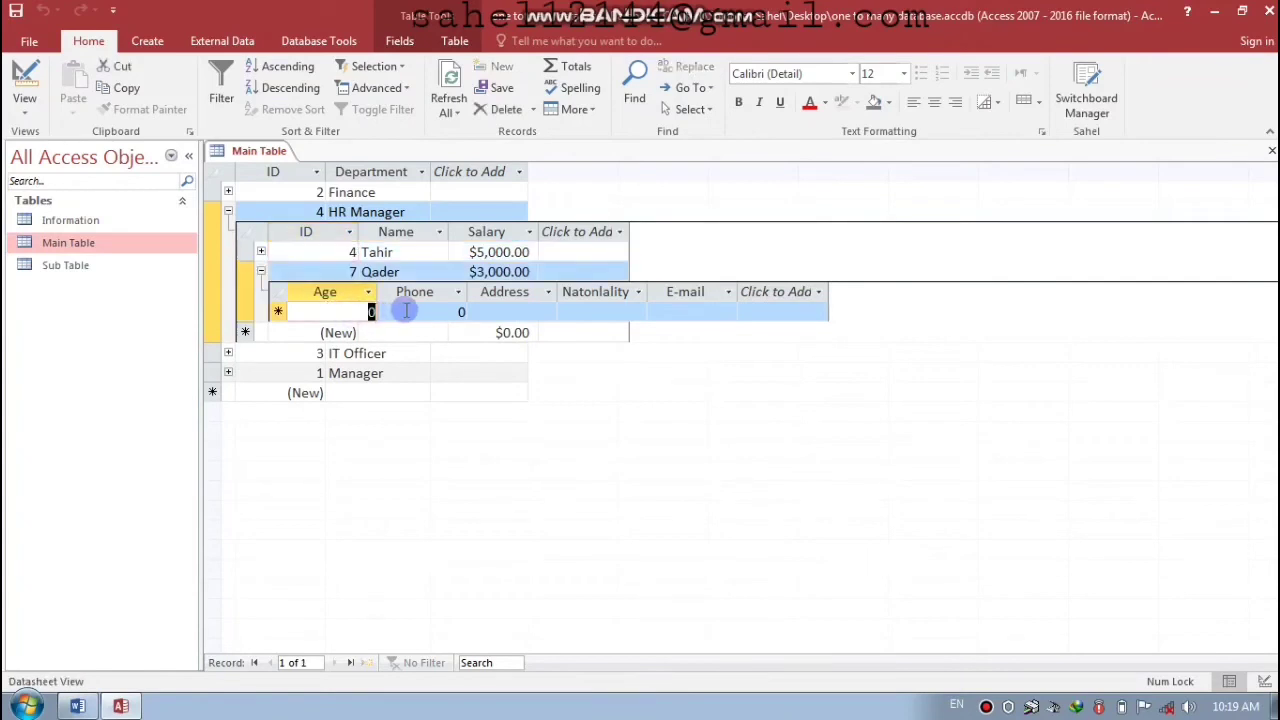
{"action": "type", "text": "44"}
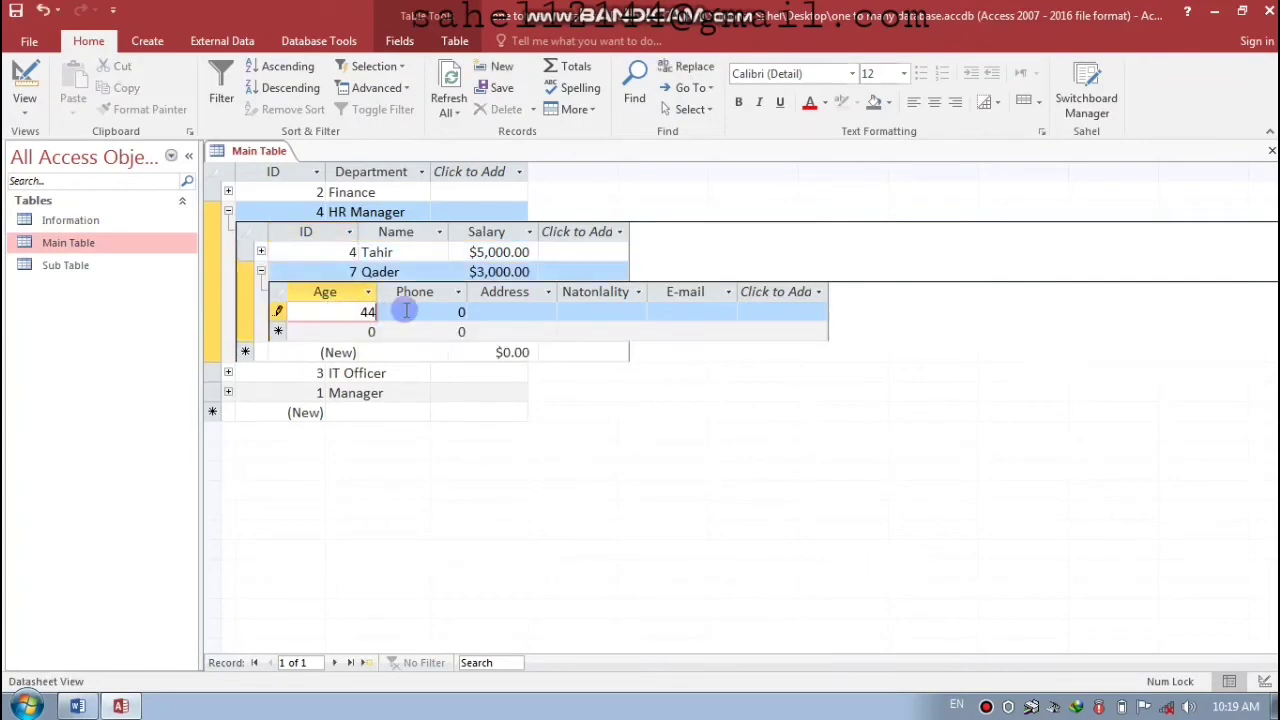
{"action": "key", "text": "Tab"}
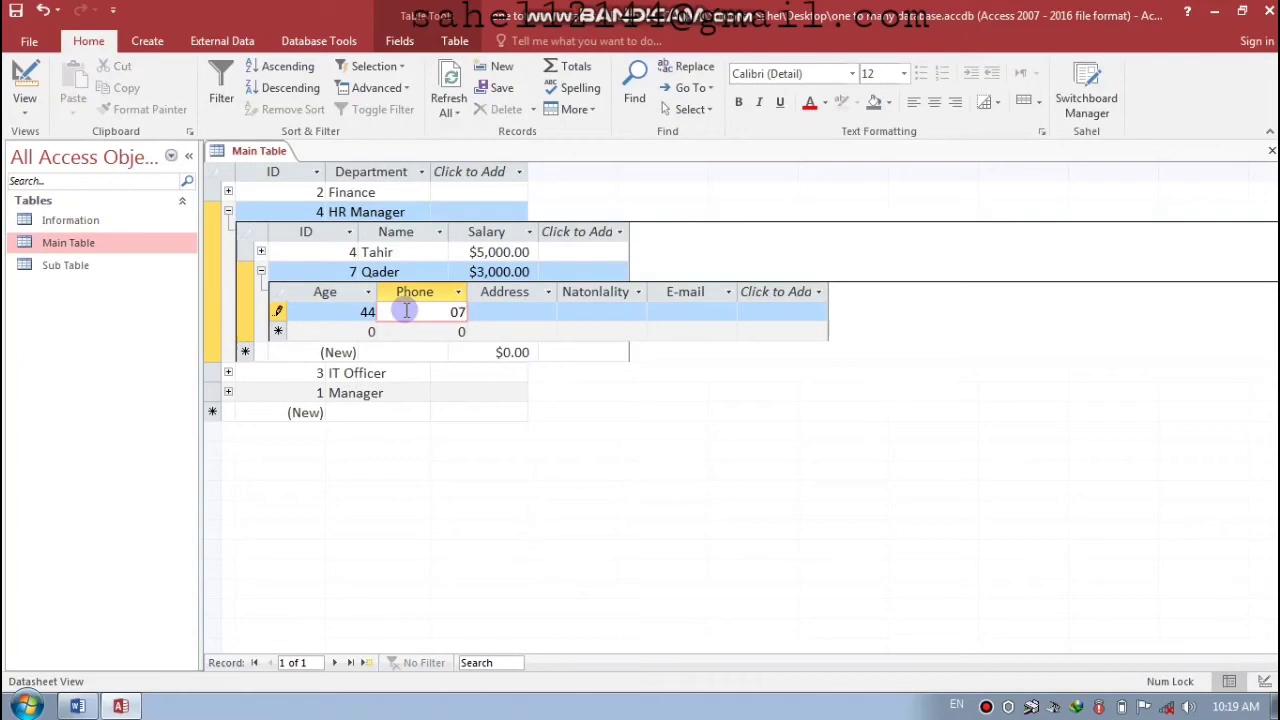
{"action": "key", "text": "Tab"}
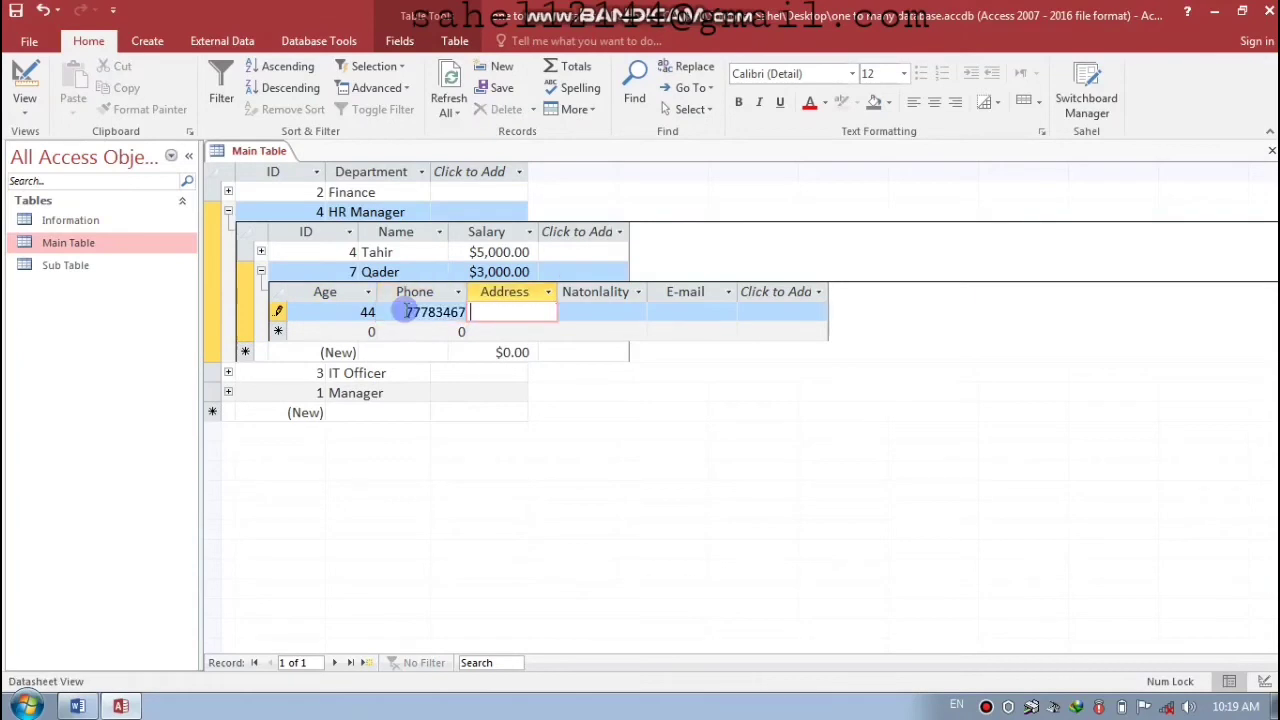
- Enter the address, select Afghan nationality, and type the e-mail to save the record
{"action": "key", "text": "Caps_Lock"}
{"action": "type", "text": "L"}
{"action": "key", "text": "Caps_Lock"}
{"action": "type", "text": "oger"}
{"action": "key", "text": "Tab"}
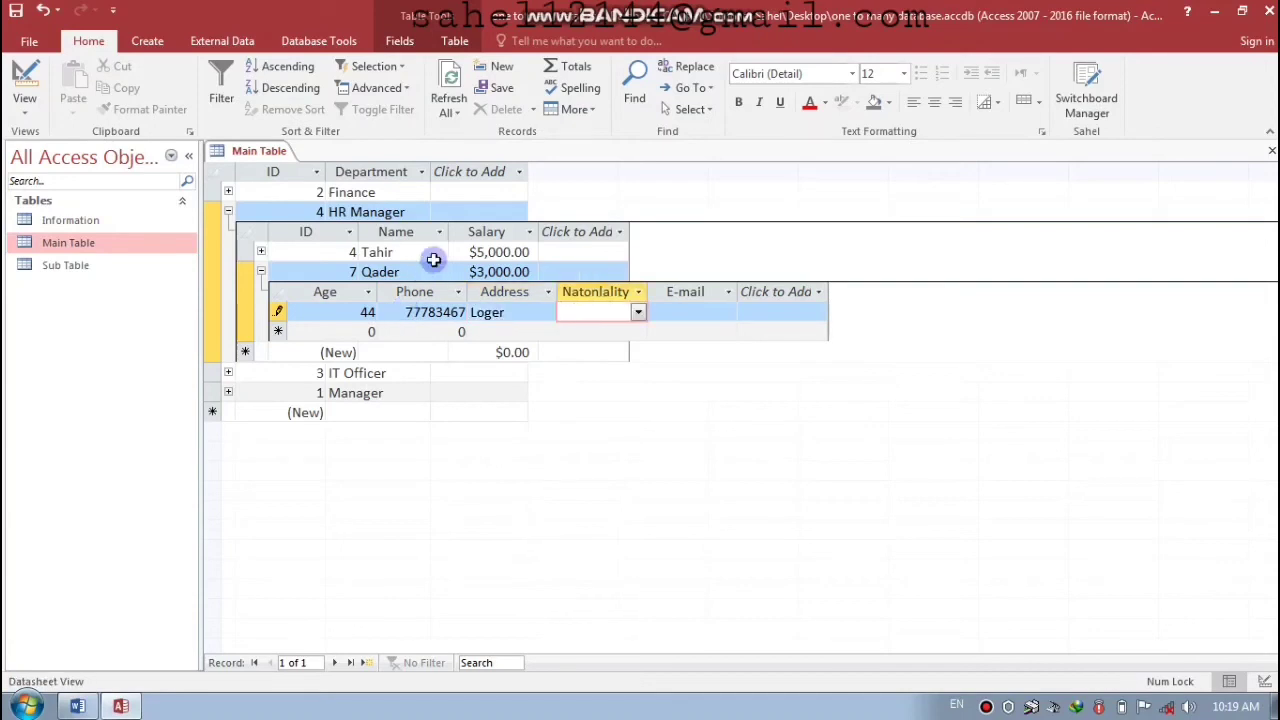
{"action": "left_click", "coordinate": [639, 314]}
{"action": "left_click", "coordinate": [598, 332]}
{"action": "left_click", "coordinate": [681, 312]}
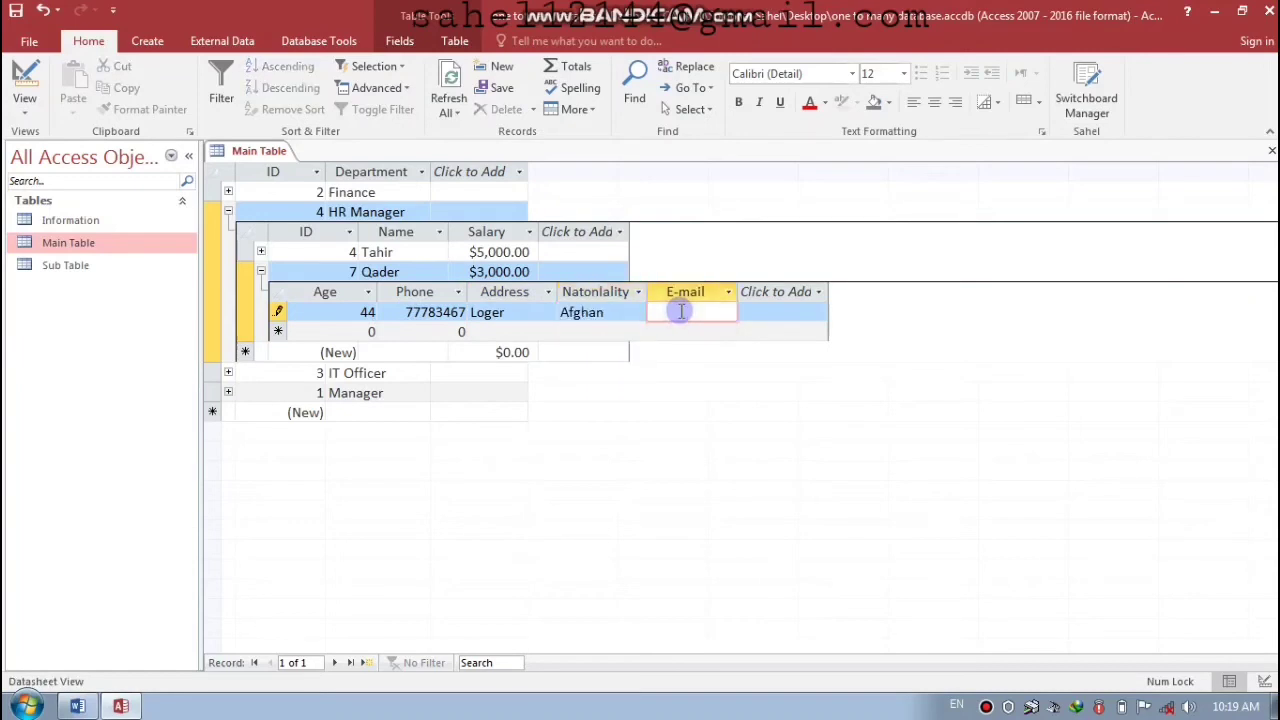
{"action": "key", "text": "Return"}
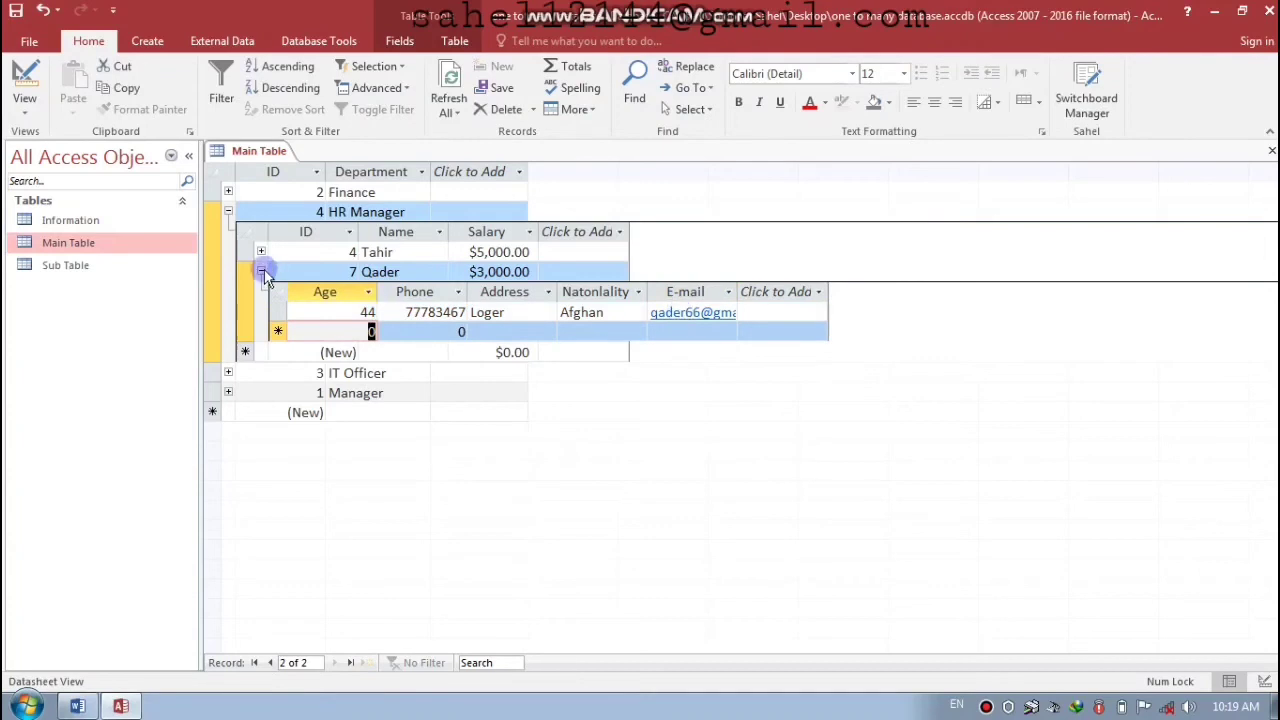
- Collapse the employee and HR Manager rows and expand IT Officer's employees
{"action": "left_click", "coordinate": [262, 272]}
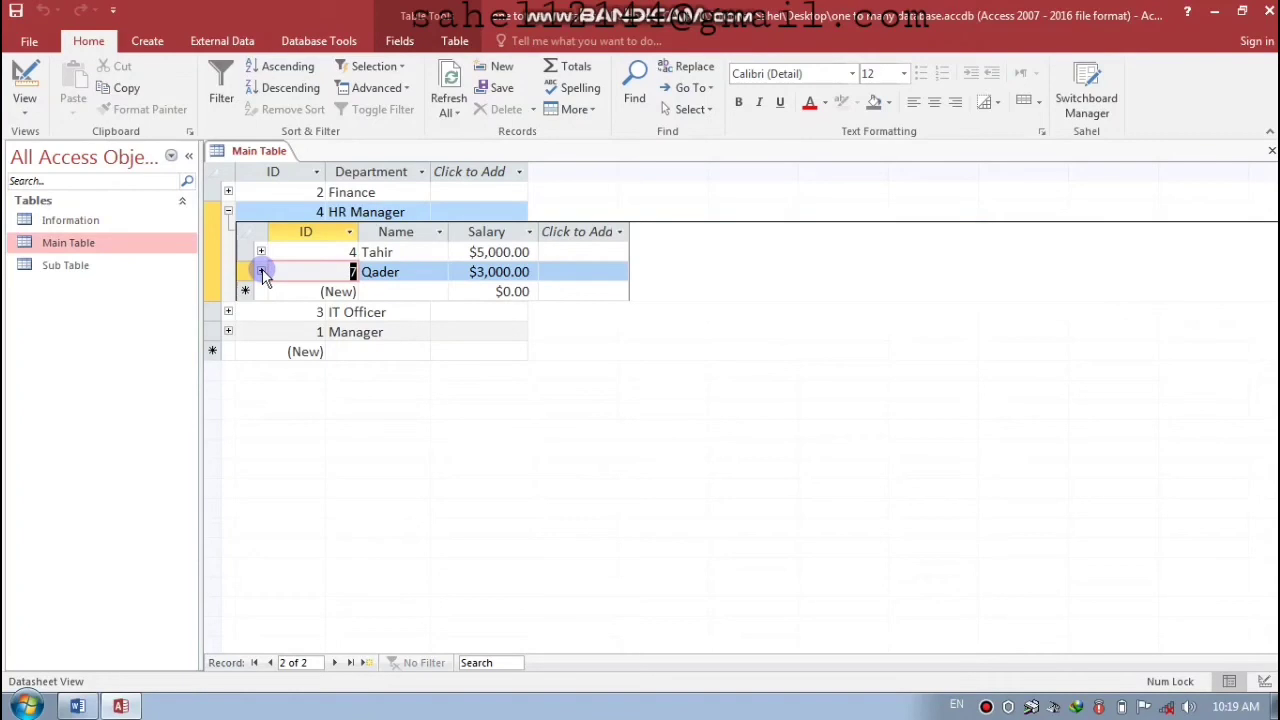
{"action": "left_click", "coordinate": [229, 212]}
{"action": "left_click", "coordinate": [229, 231]}
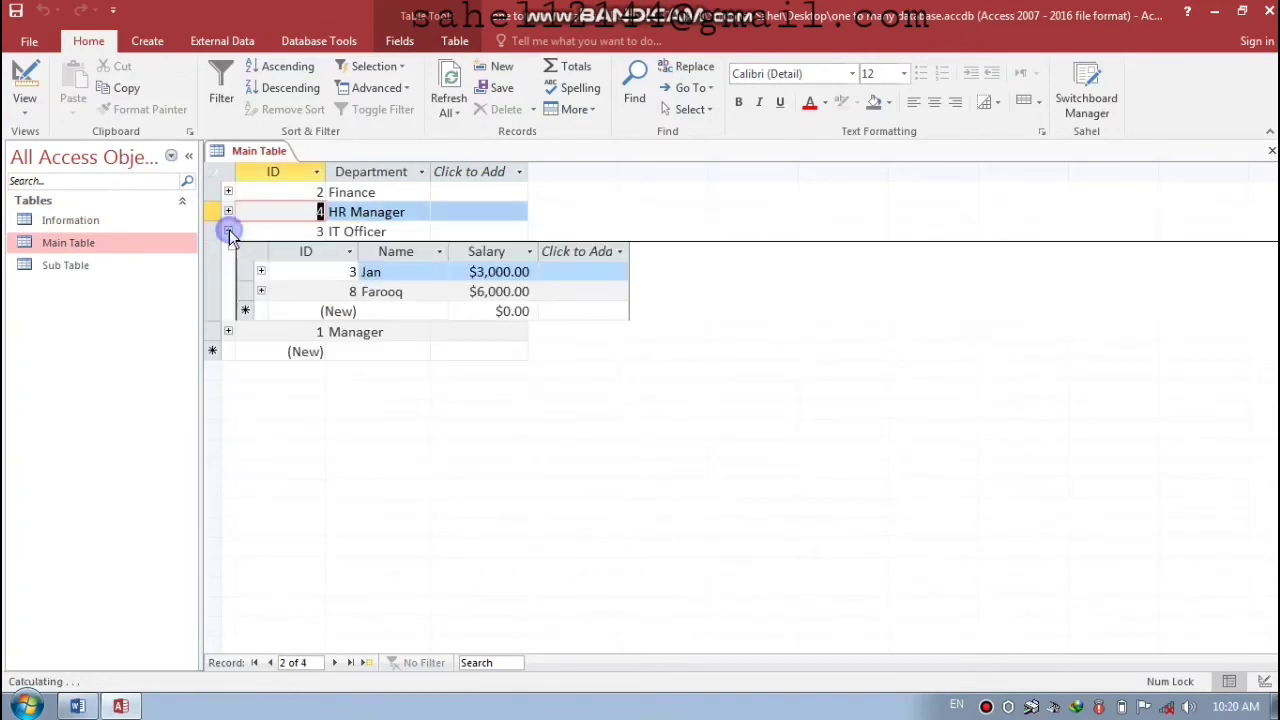
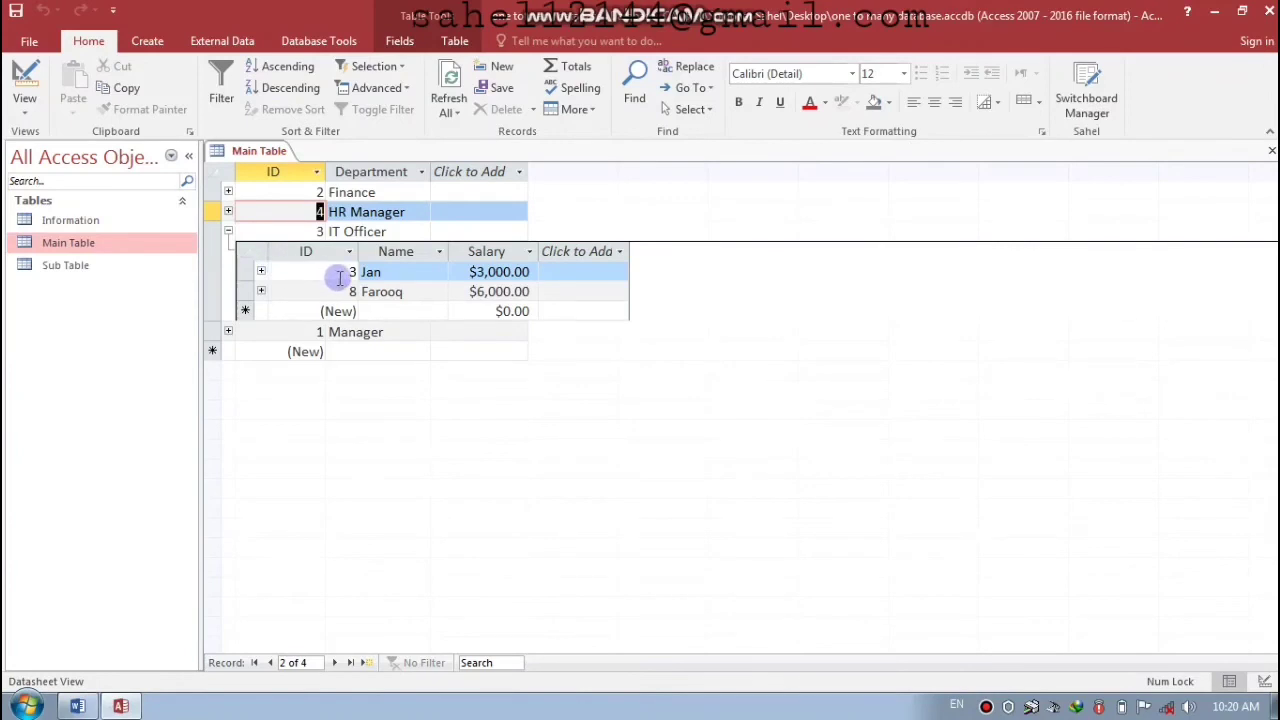
- Expand the IT Officer department and toggle the first employee's personal details open and closed
{"action": "left_click", "coordinate": [260, 272]}
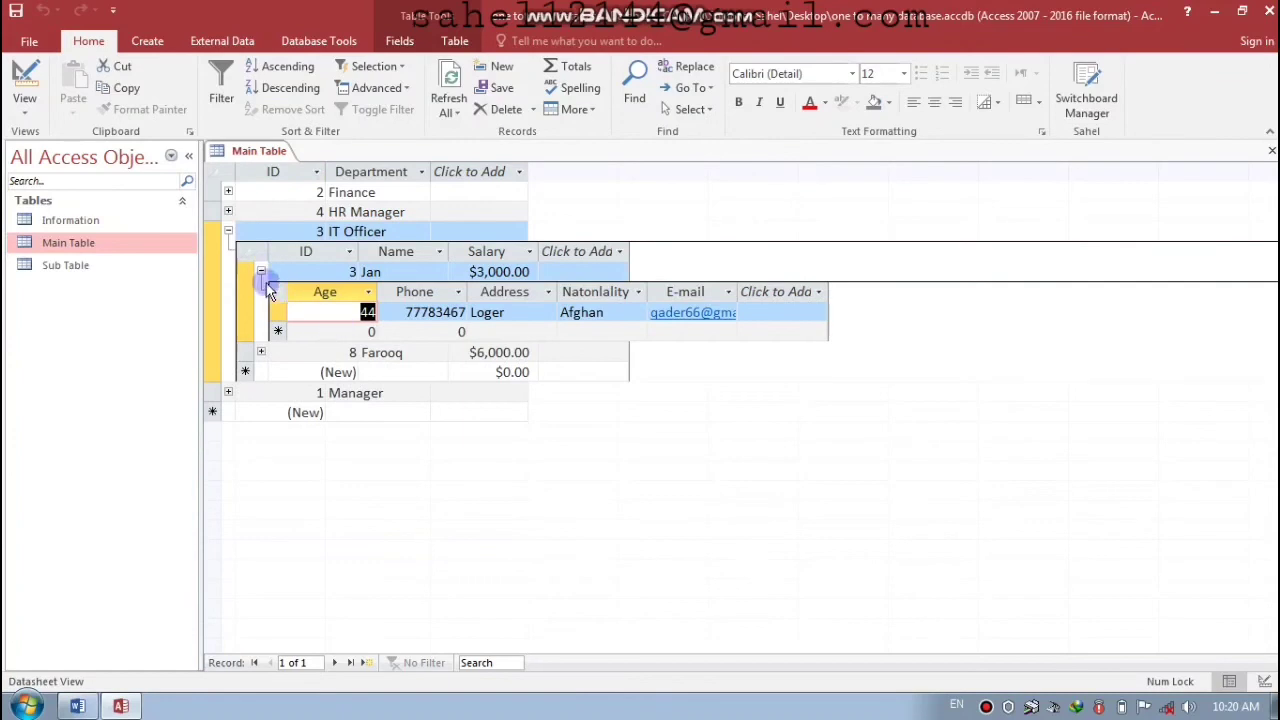
{"action": "left_click", "coordinate": [260, 272]}
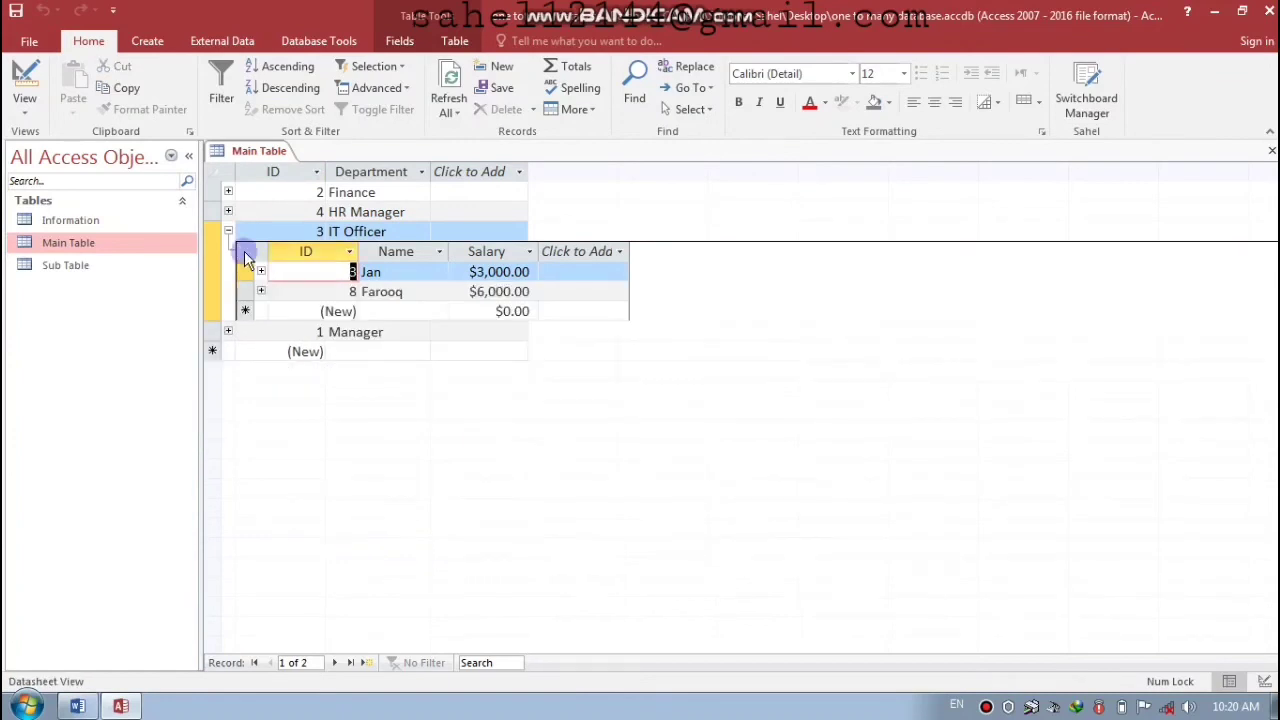
{"action": "left_click", "coordinate": [228, 231]}
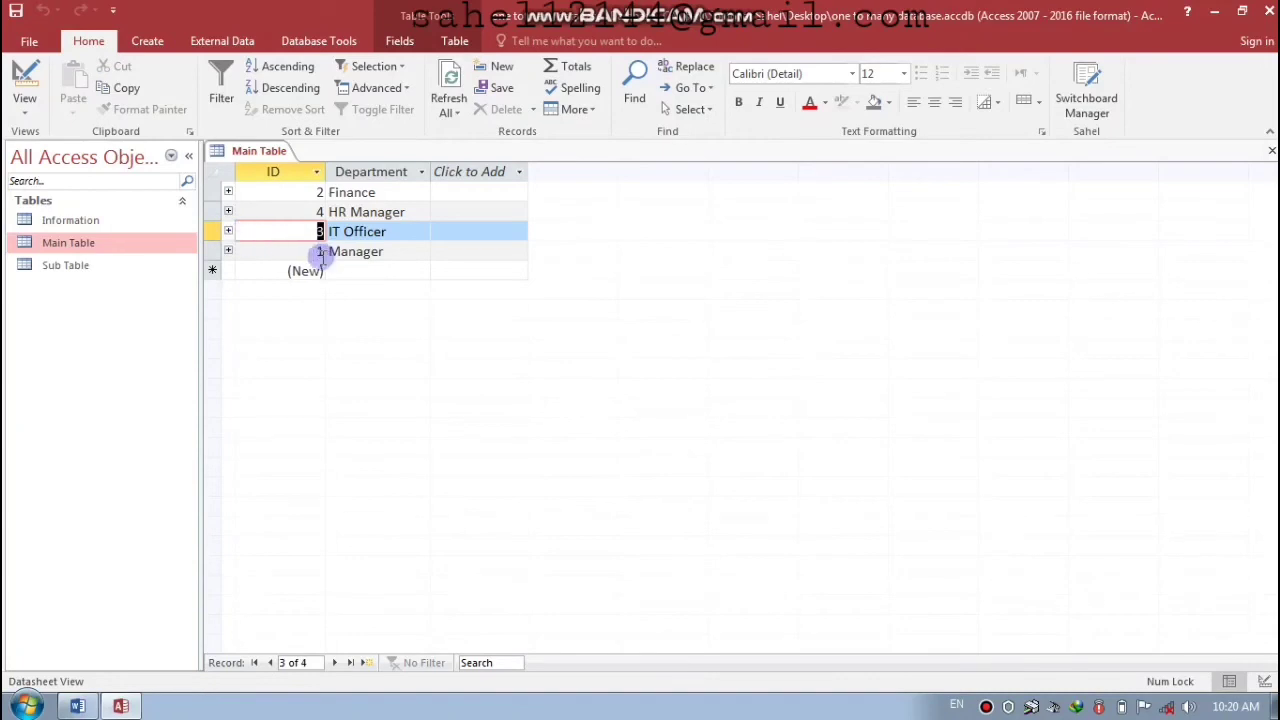
{"action": "left_click", "coordinate": [228, 231]}
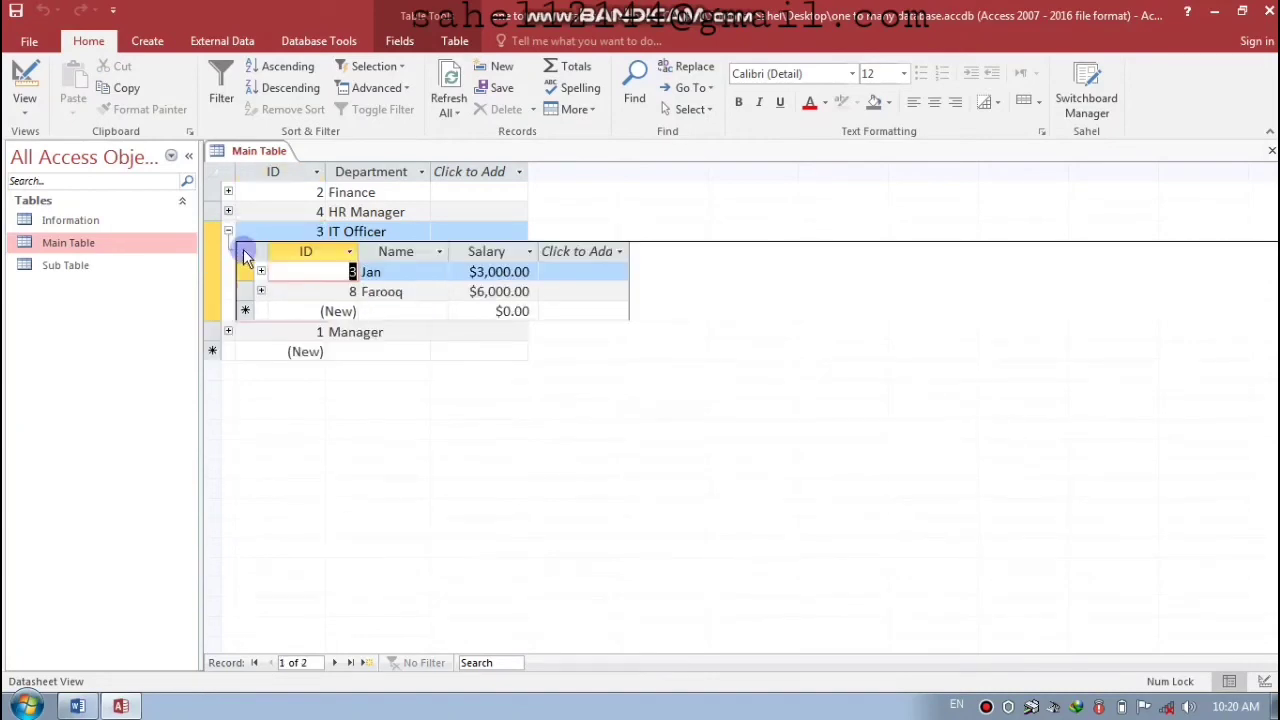
{"action": "left_click", "coordinate": [260, 272]}
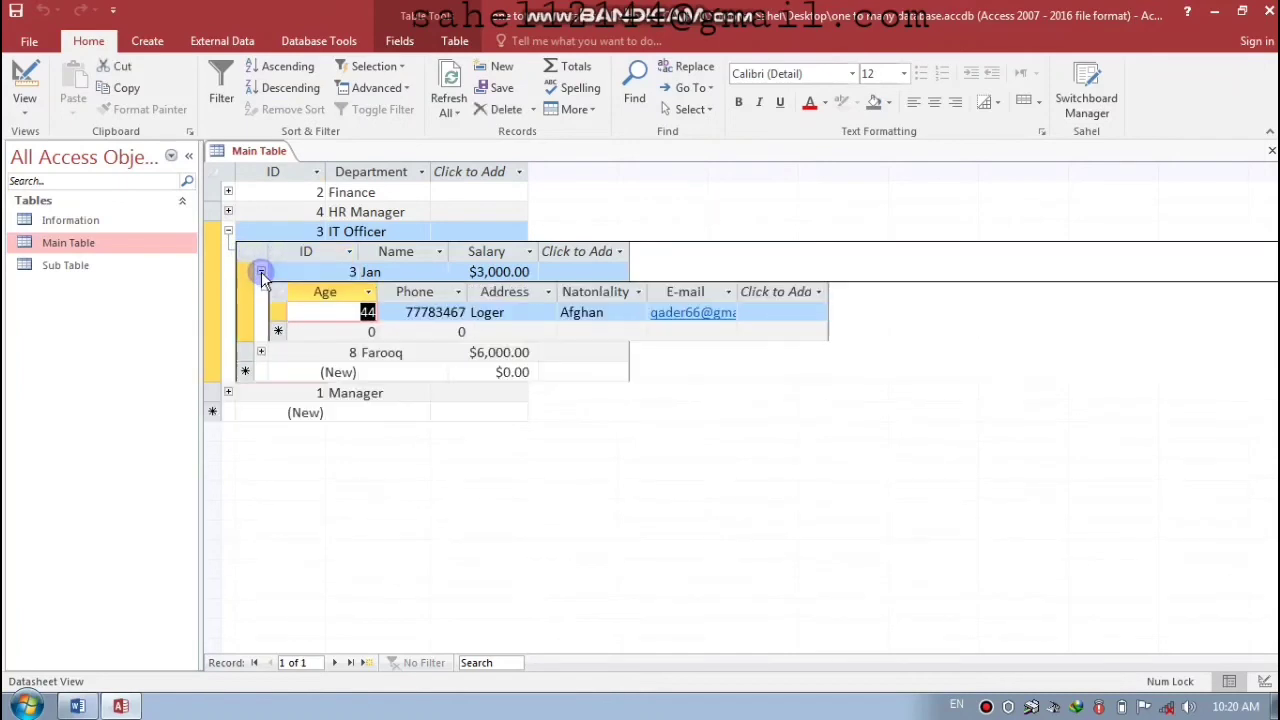
{"action": "left_click", "coordinate": [261, 271]}
- Open employee 8's details and enter age 33, a phone number and the address
{"action": "left_click", "coordinate": [261, 291]}
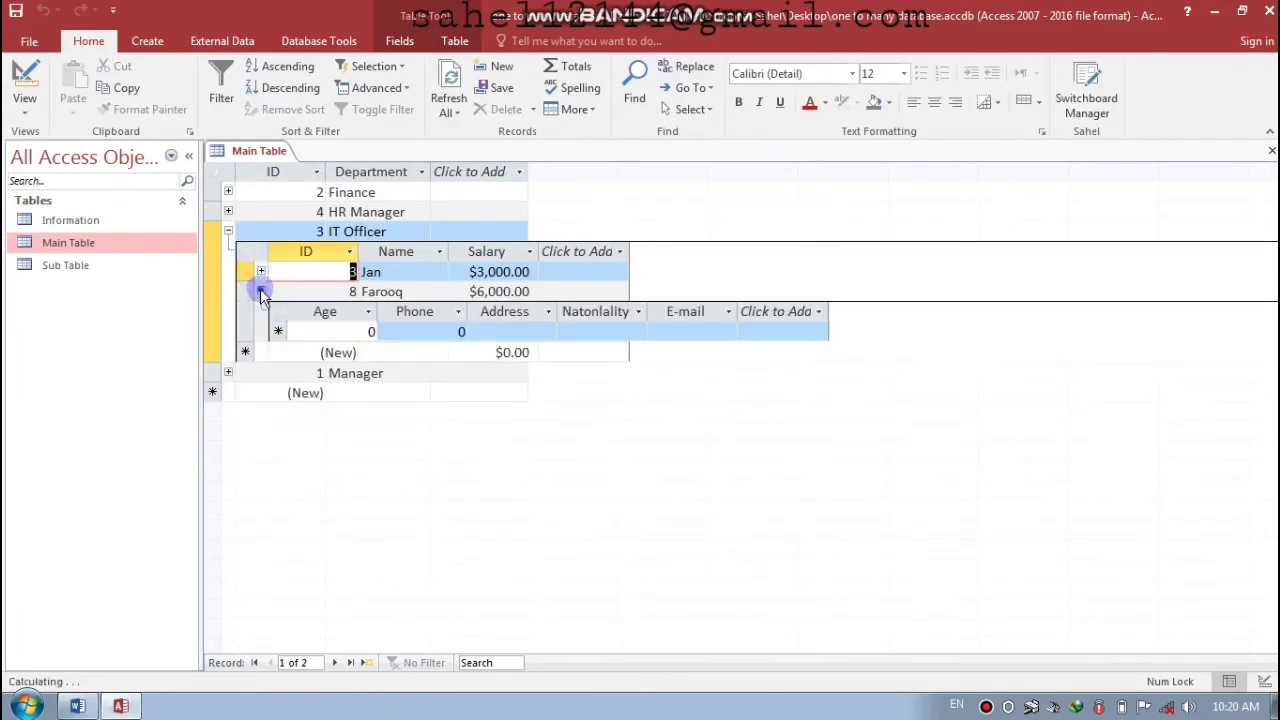
{"action": "left_click", "coordinate": [350, 331]}
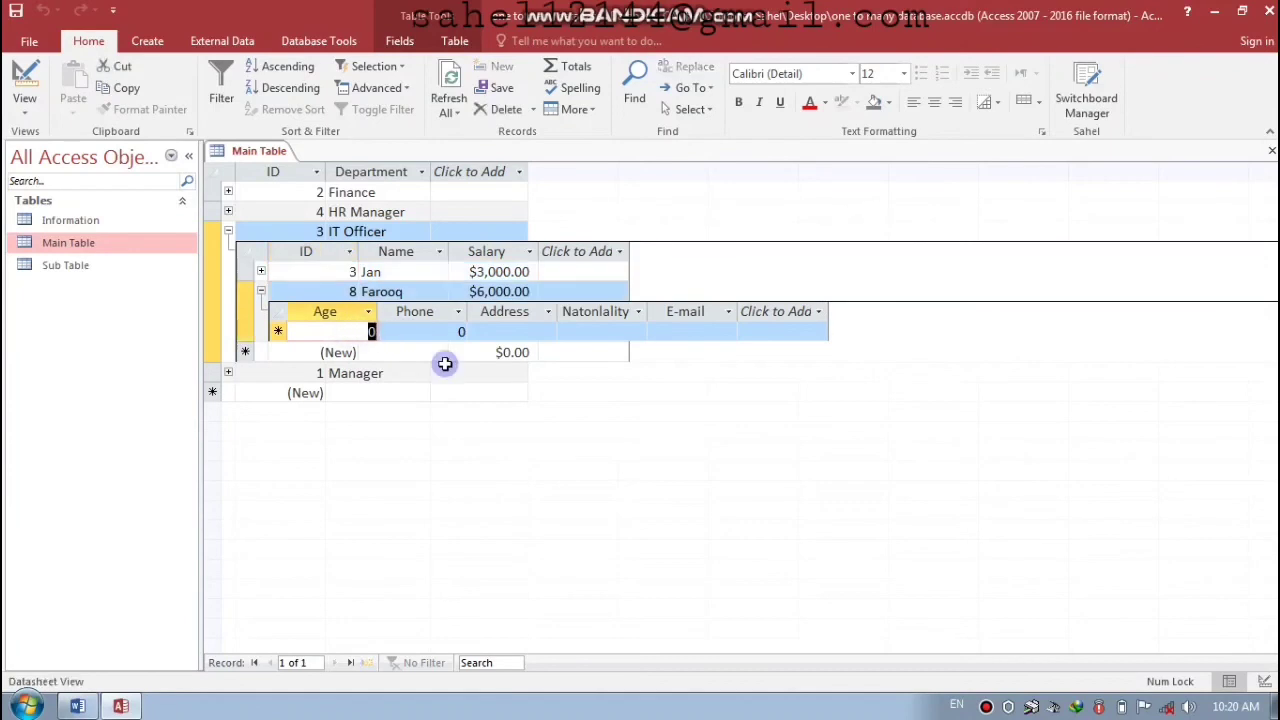
{"action": "type", "text": "33"}
{"action": "key", "text": "Tab"}
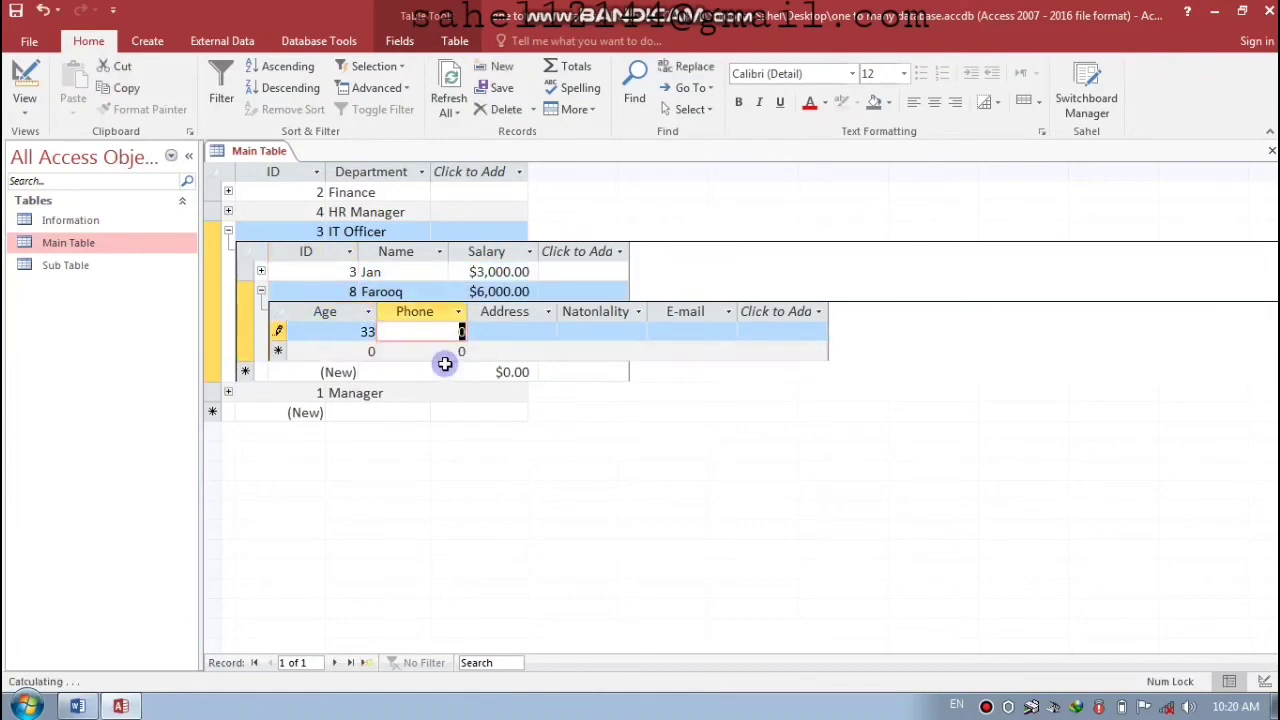
{"action": "type", "text": "0999457"}
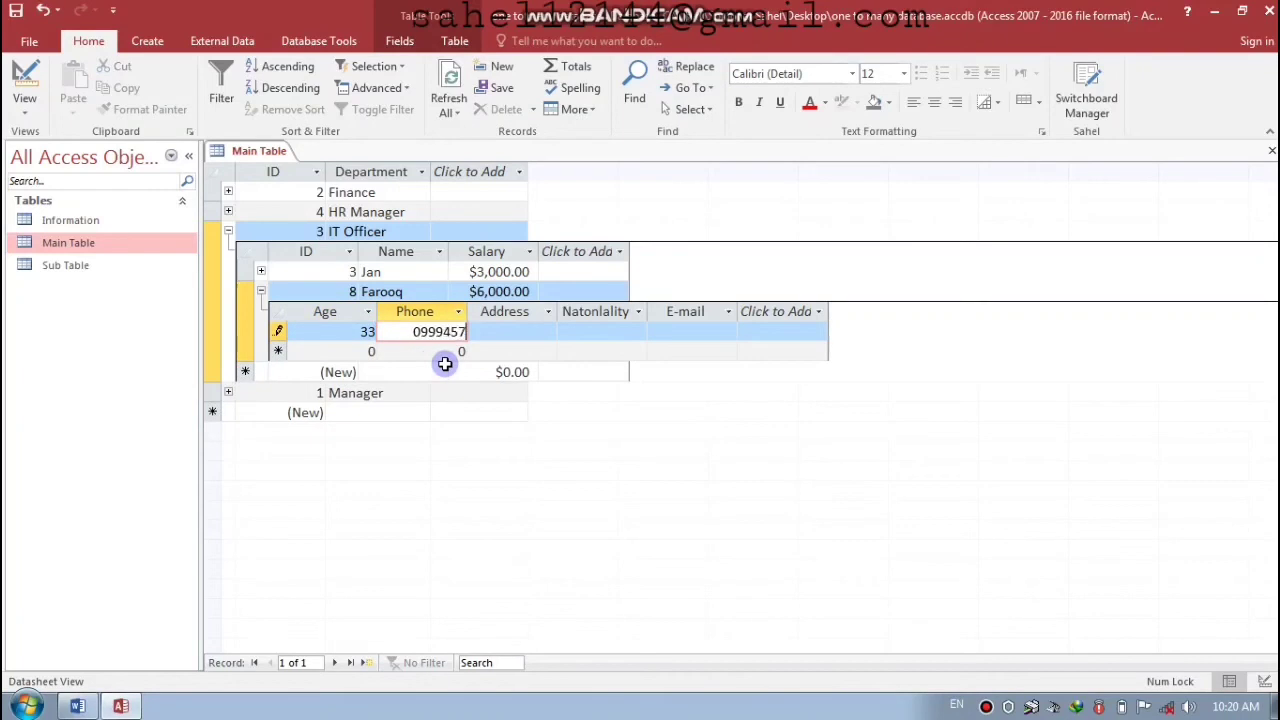
{"action": "key", "text": "Tab"}
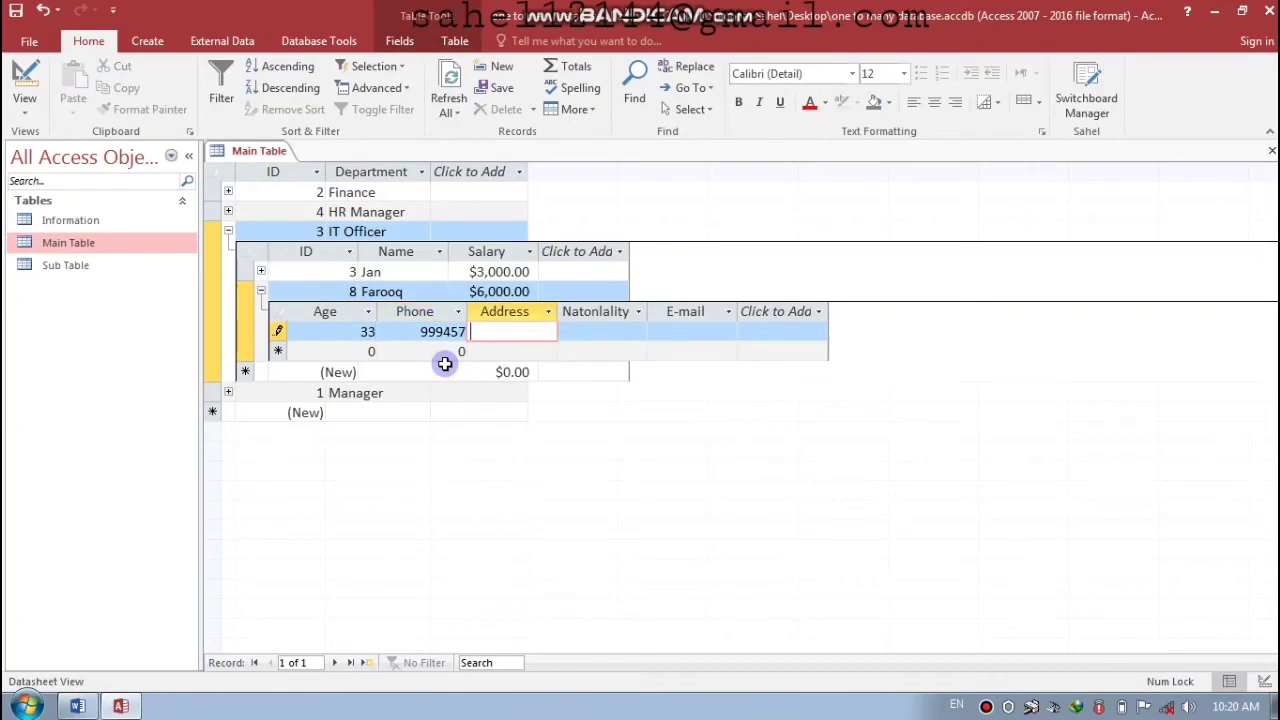
{"action": "type", "text": "Kabul"}
{"action": "key", "text": "Tab"}
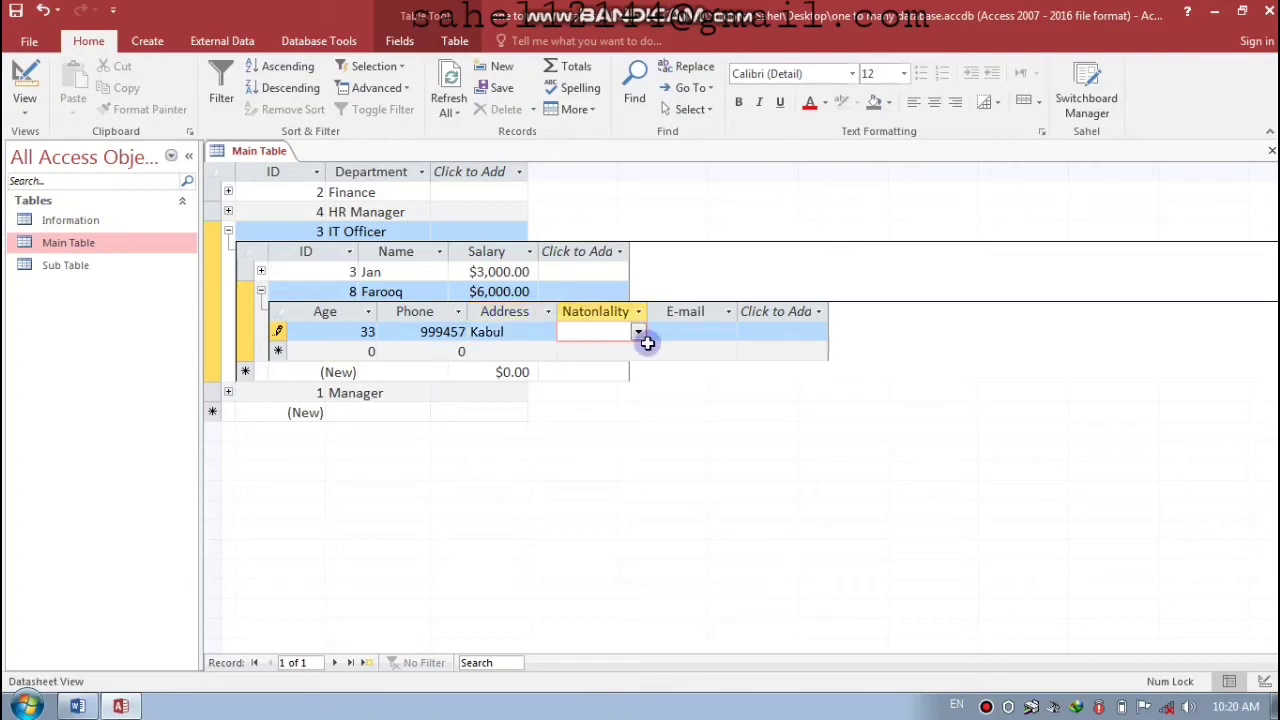
- Set nationality to Afghan, enter the e-mail, save the record and collapse the IT Officer rows
{"action": "left_click", "coordinate": [637, 333]}
{"action": "left_click", "coordinate": [584, 351]}
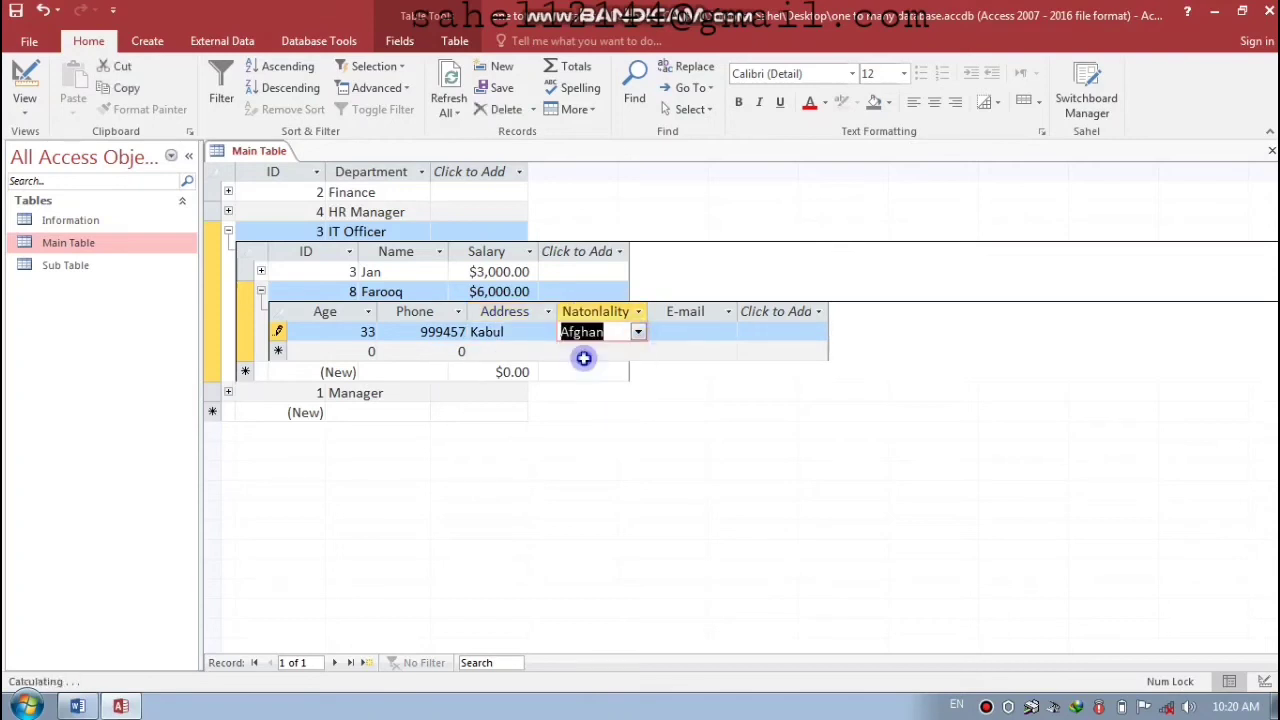
{"action": "left_click", "coordinate": [666, 332]}
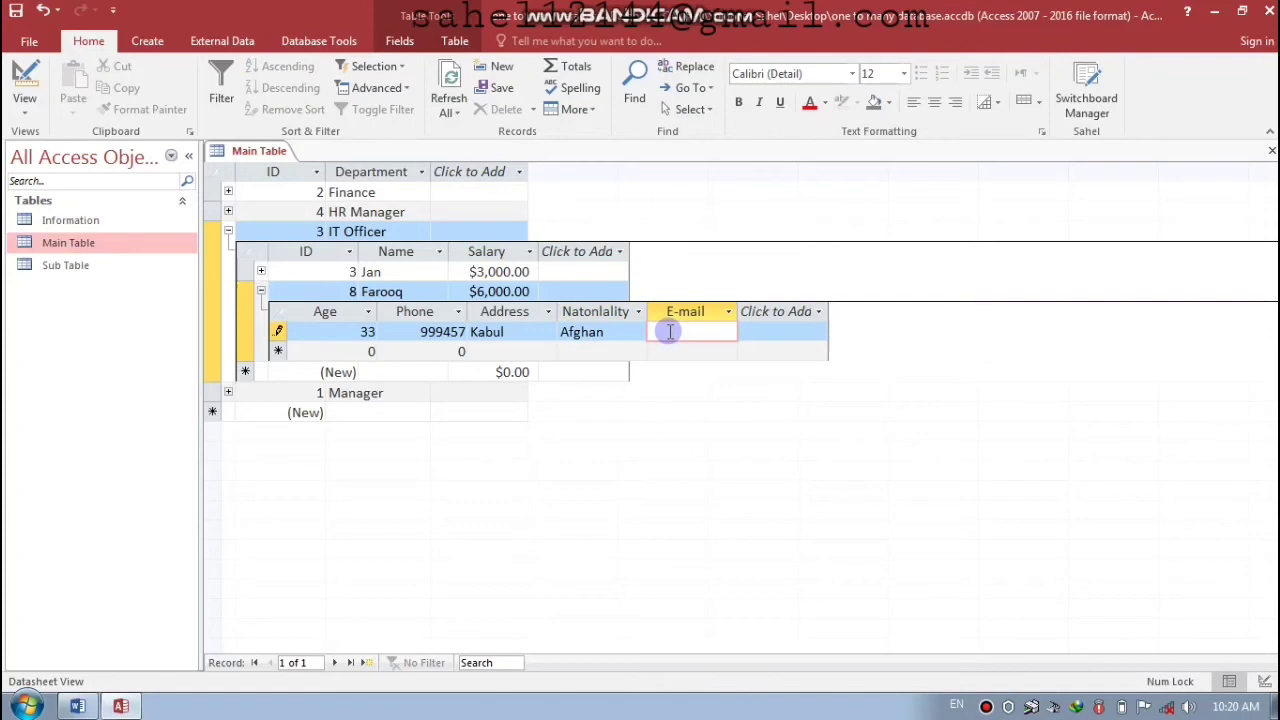
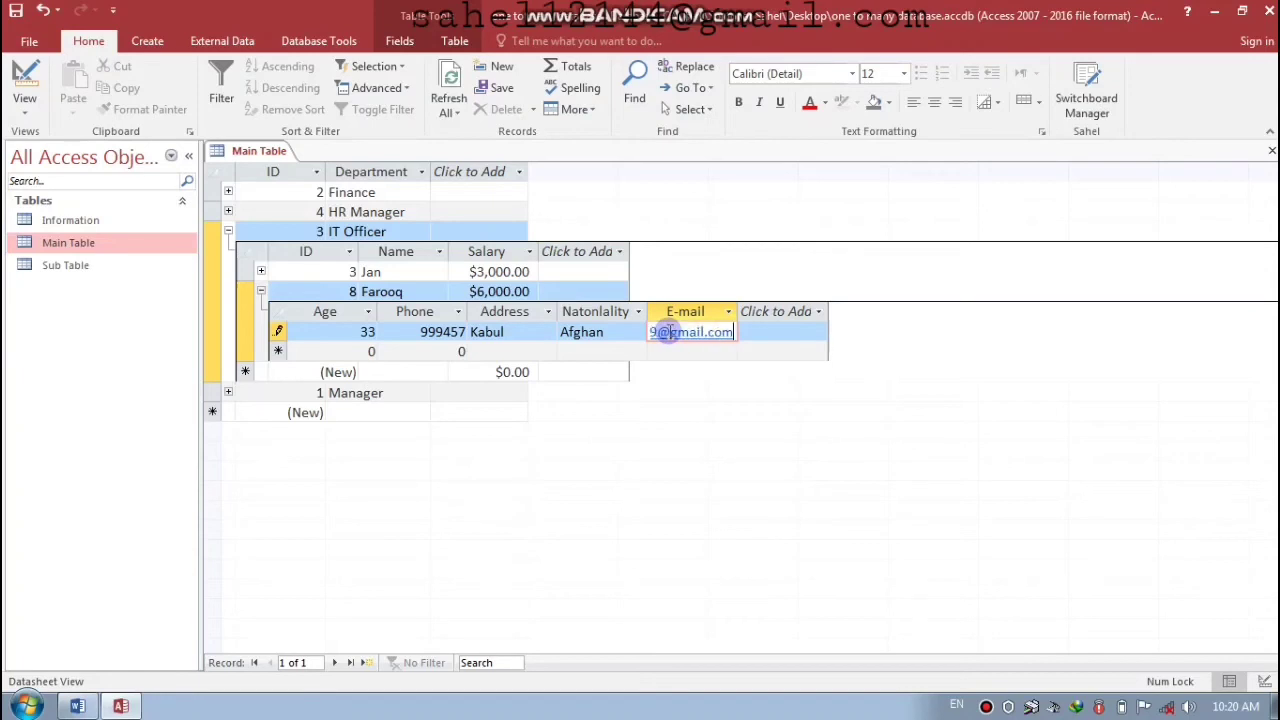
{"action": "key", "text": "Tab"}
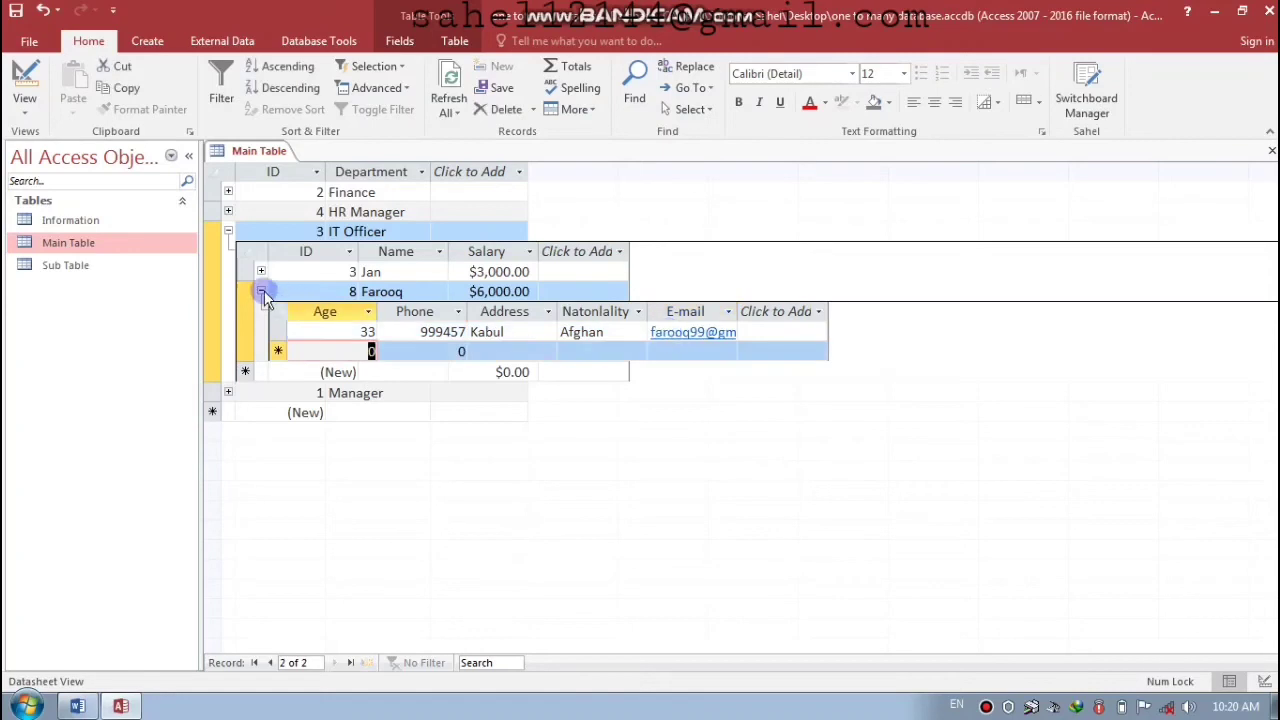
{"action": "left_click", "coordinate": [261, 291]}
{"action": "left_click", "coordinate": [228, 231]}
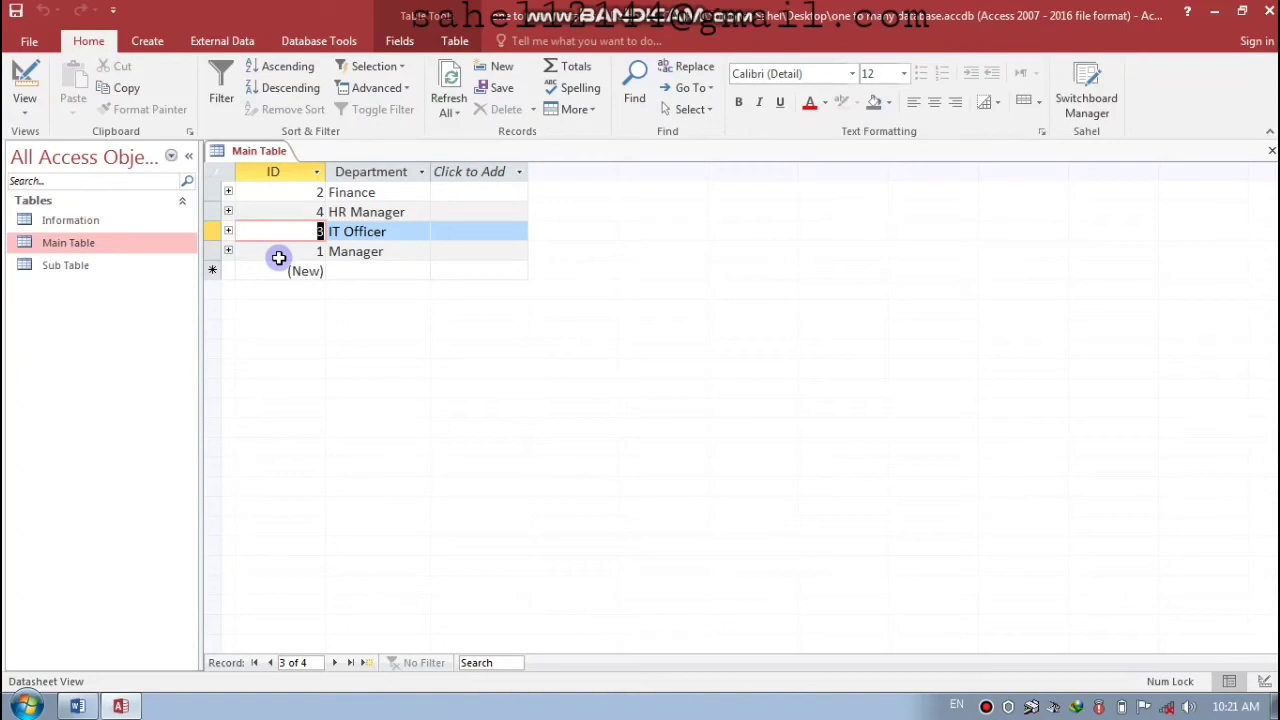
- Expand the Manager department, view employee 1's details, then open employee 5's details
{"action": "left_click", "coordinate": [228, 251]}
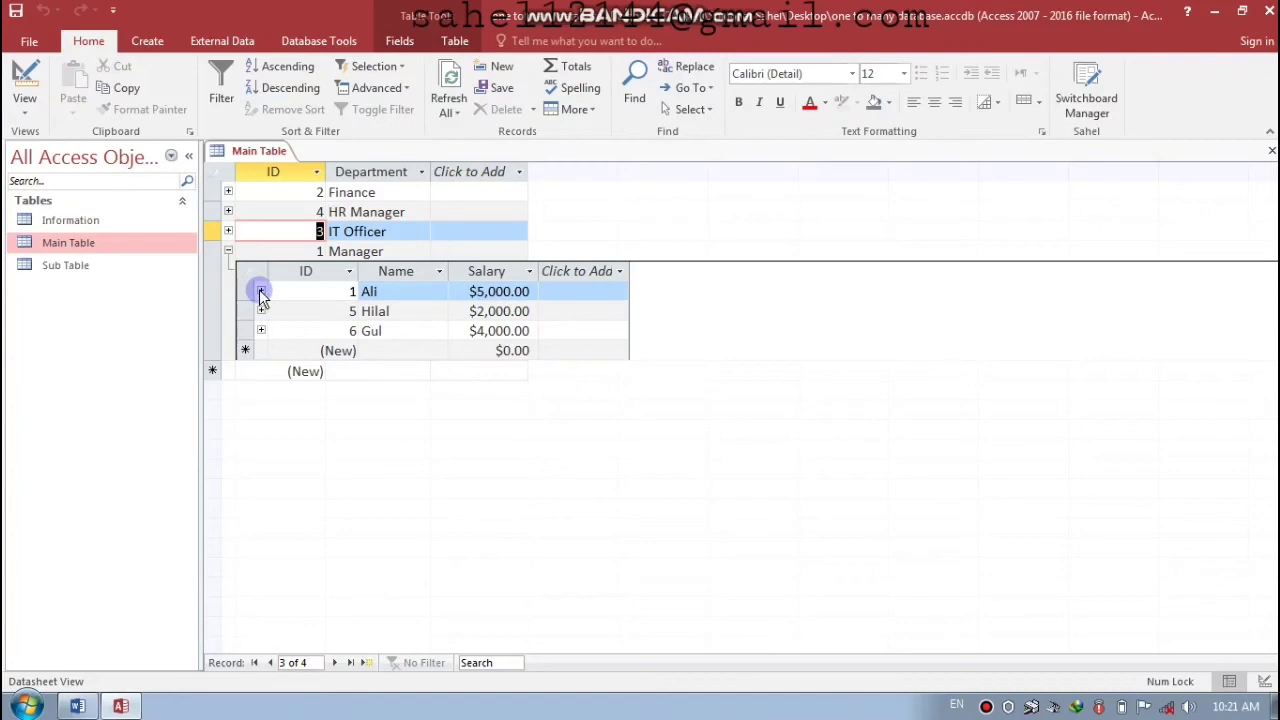
{"action": "left_click", "coordinate": [261, 291]}
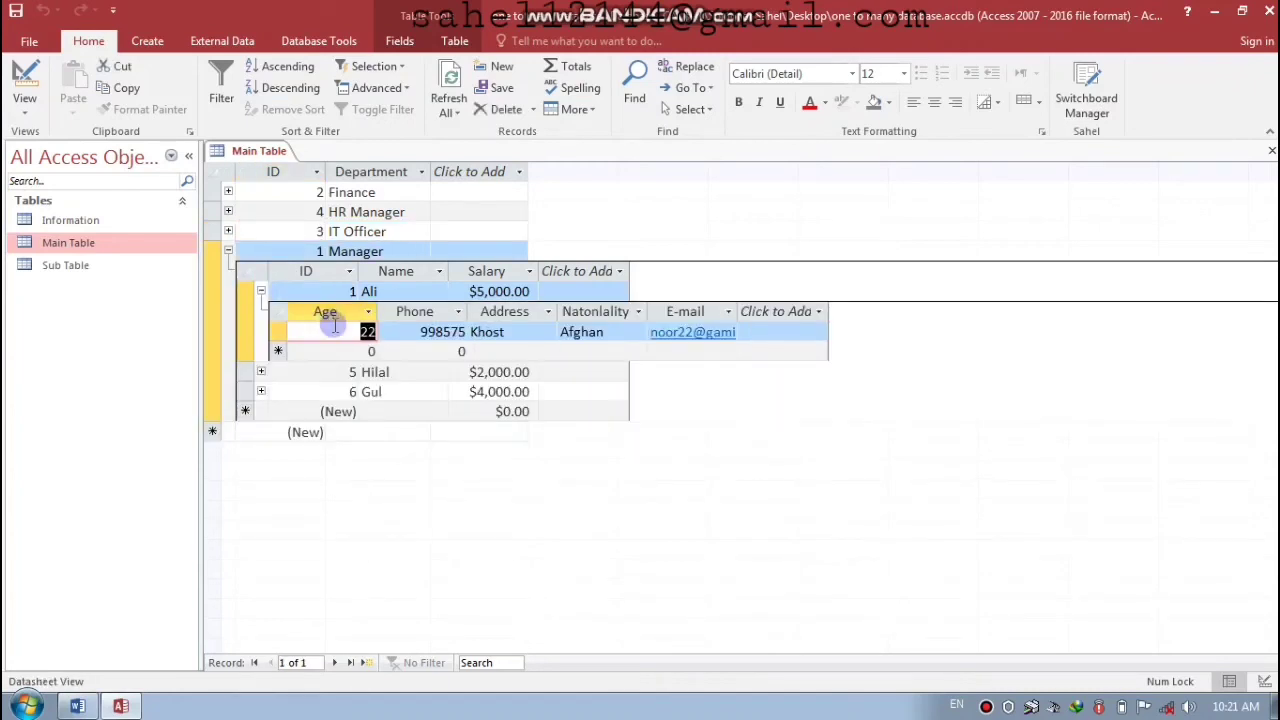
{"action": "left_click", "coordinate": [228, 251]}
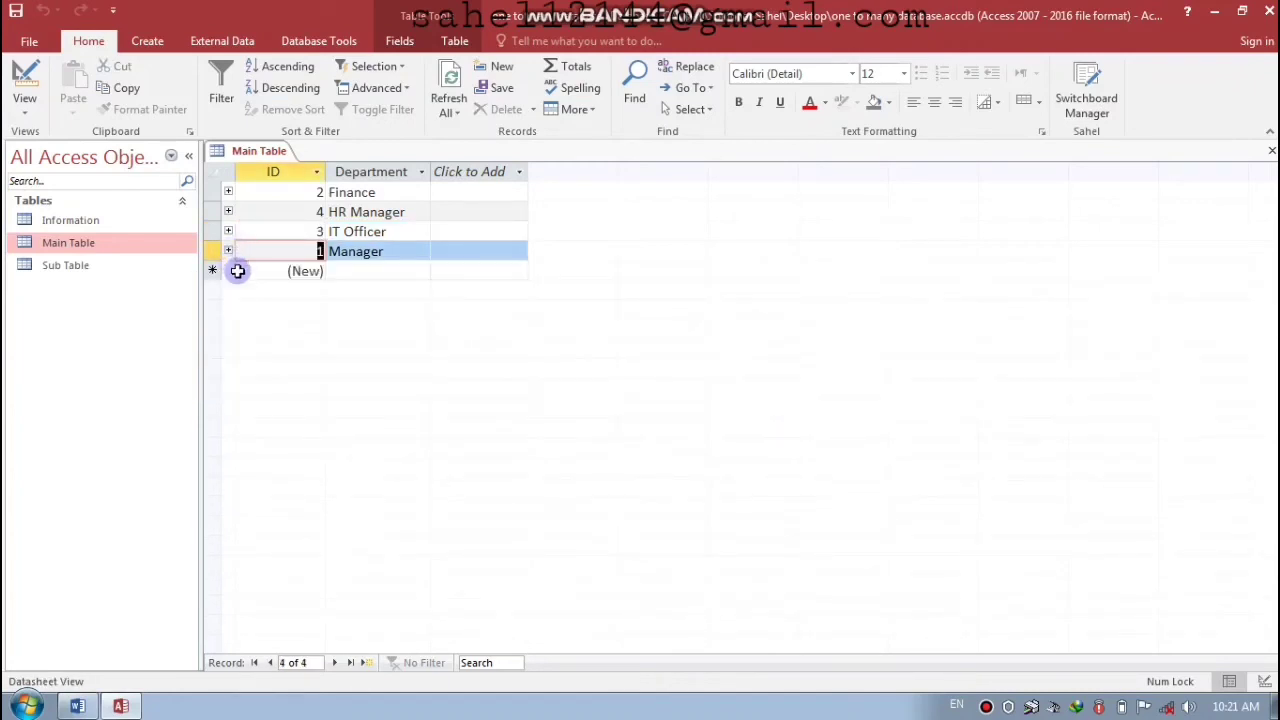
{"action": "left_click", "coordinate": [228, 251]}
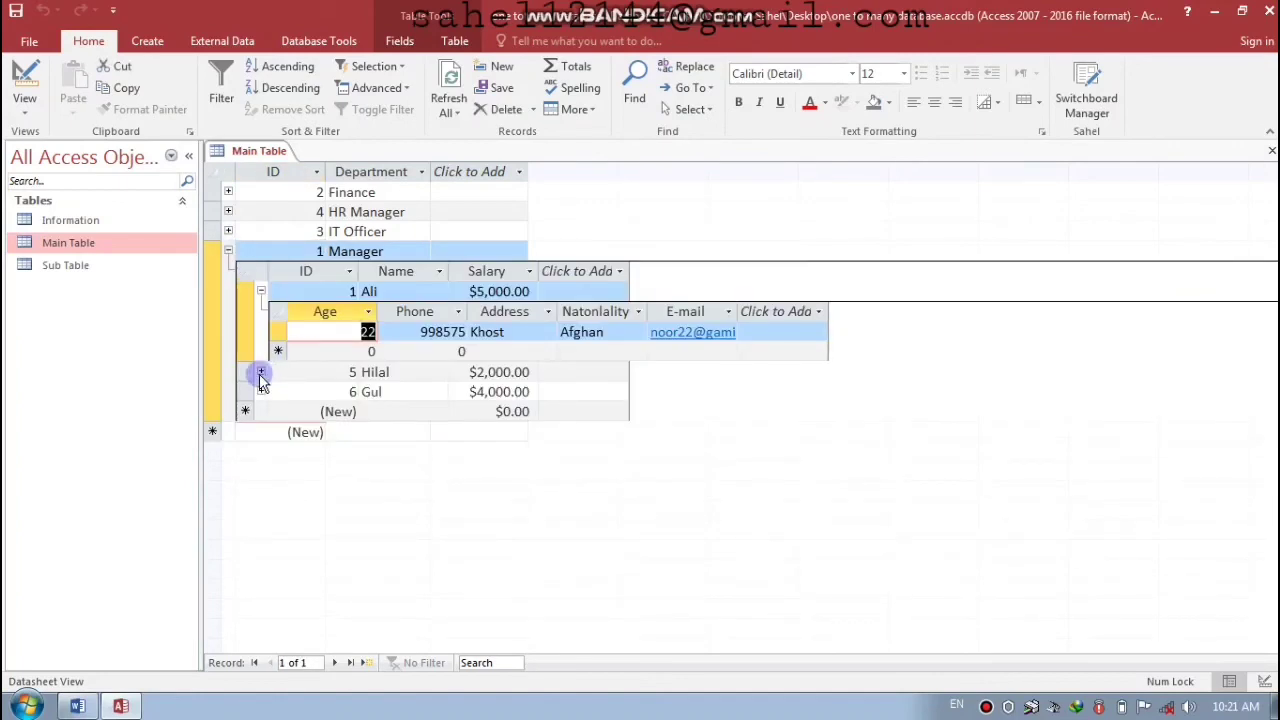
{"action": "left_click", "coordinate": [260, 372]}
- Enter age 55, a phone number and the address for employee 5
{"action": "left_click", "coordinate": [345, 411]}
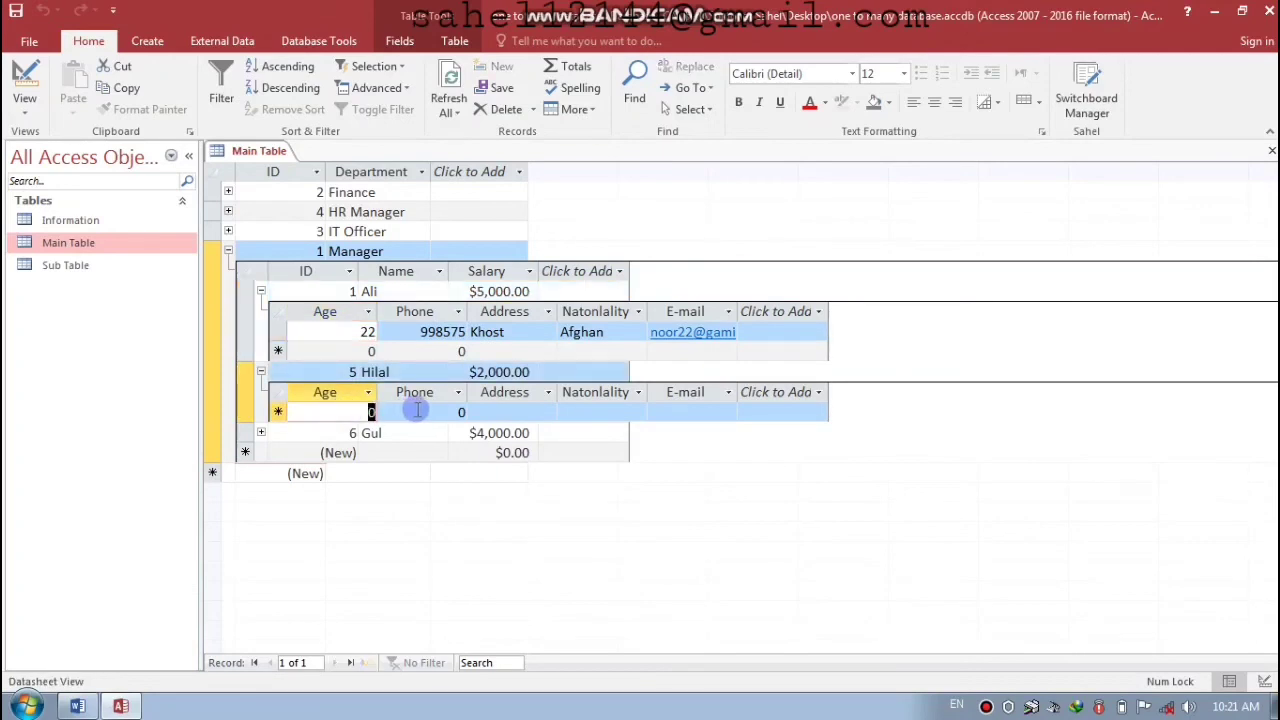
{"action": "type", "text": "55"}
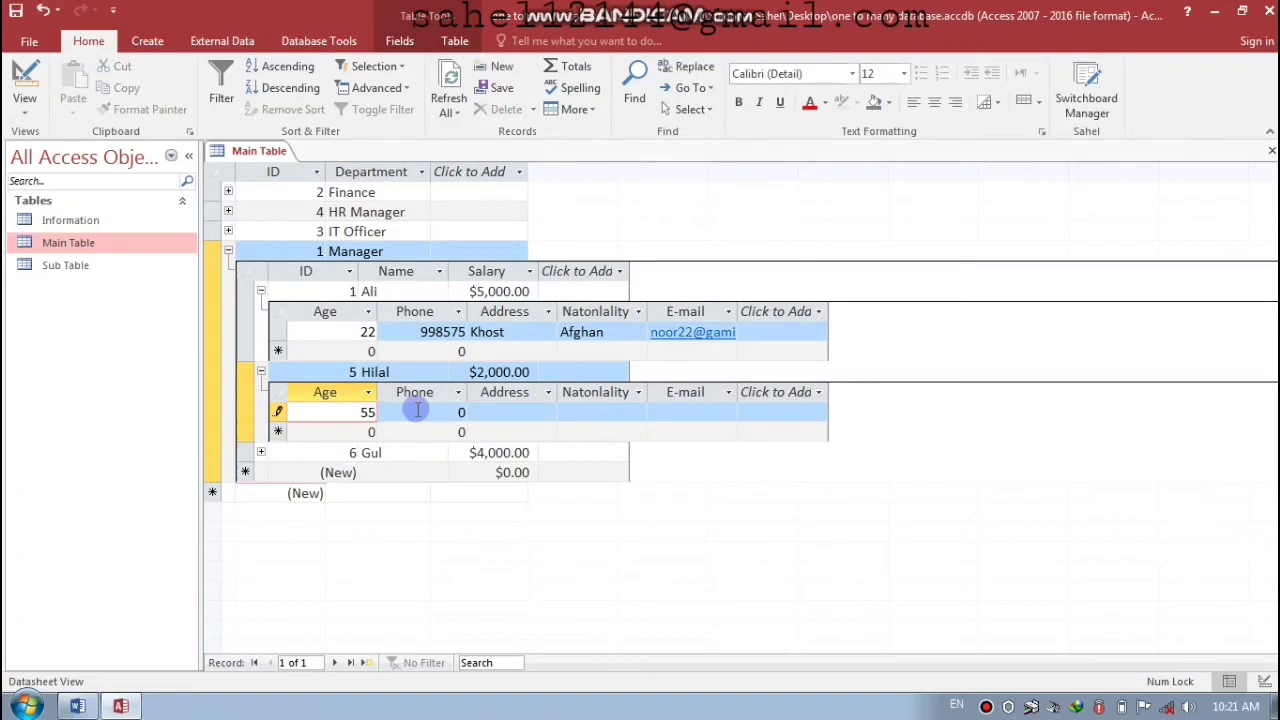
{"action": "key", "text": "Tab"}
{"action": "type", "text": "09975755"}
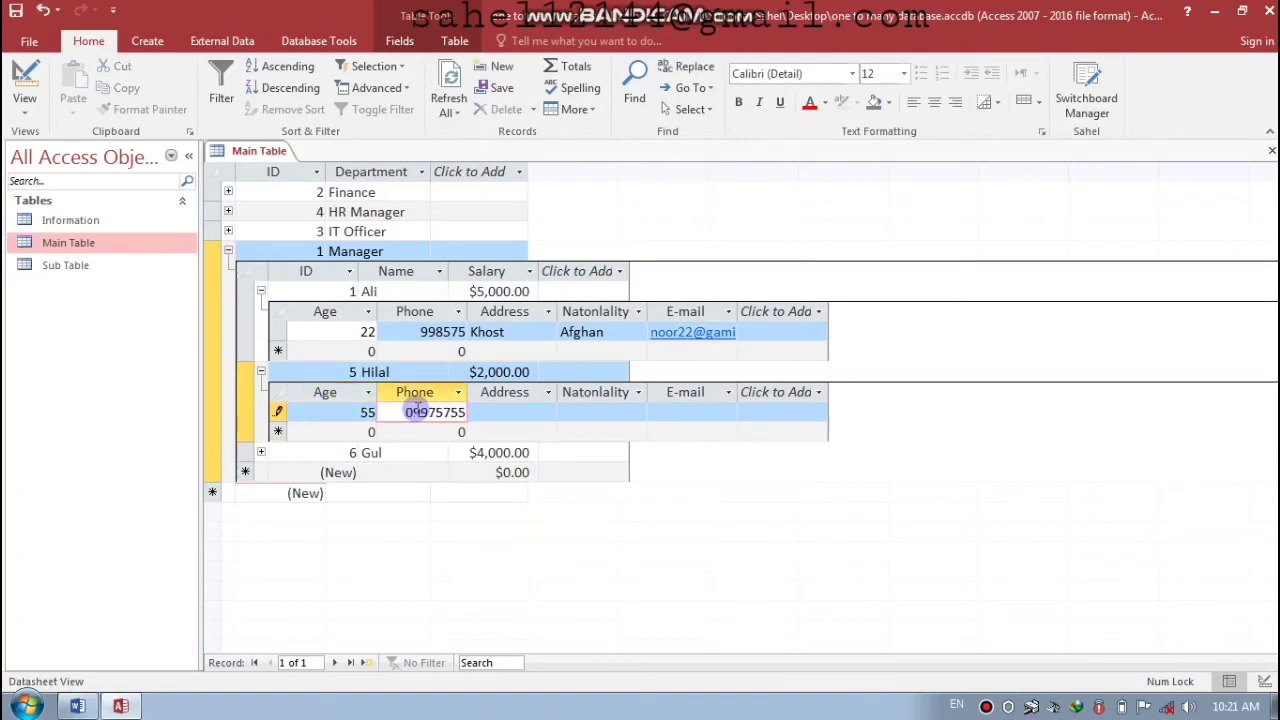
{"action": "key", "text": "Tab"}
{"action": "type", "text": "Khost"}
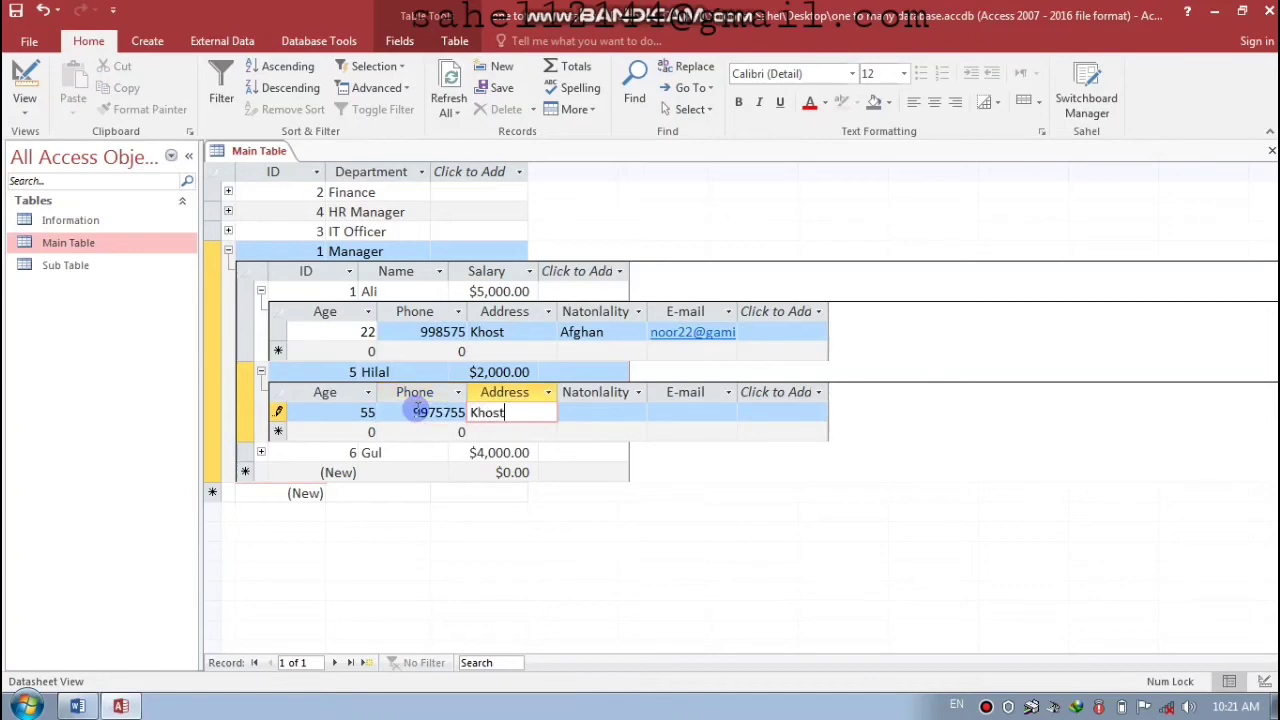
{"action": "key", "text": "Tab"}
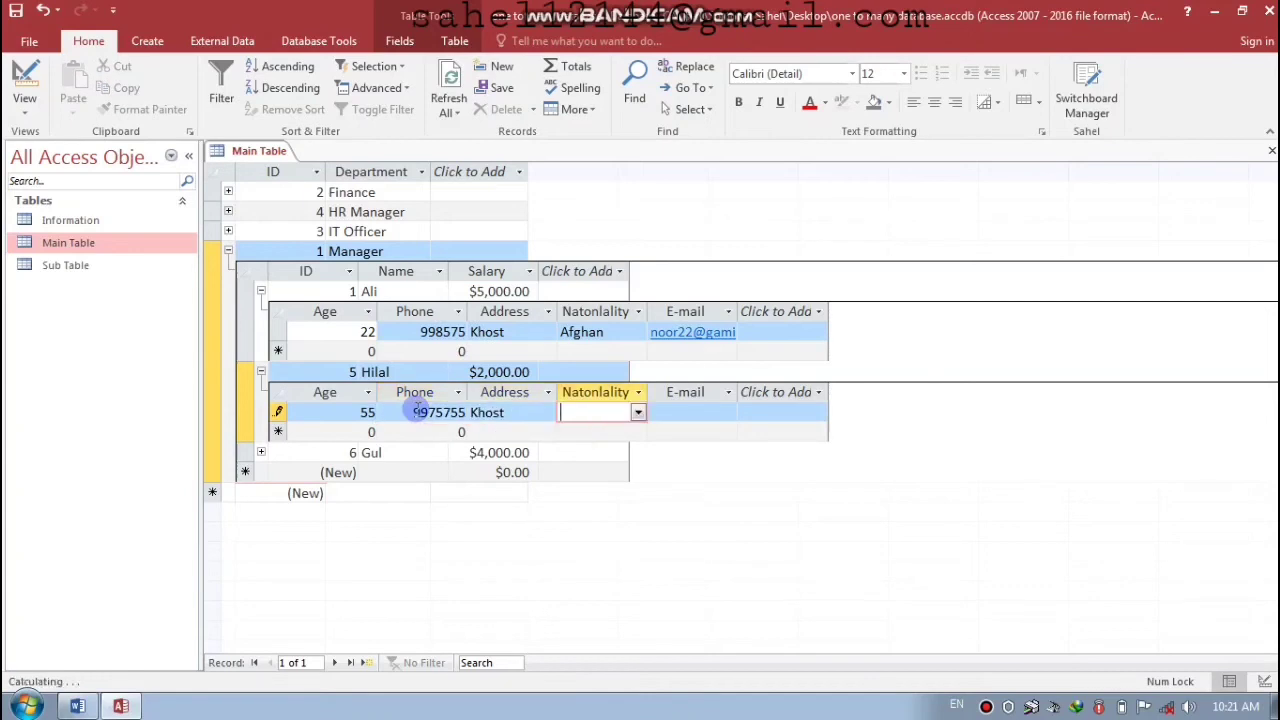
- Set employee 5's nationality to Afghan, add the e-mail, save and collapse the details
{"action": "left_click", "coordinate": [637, 412]}
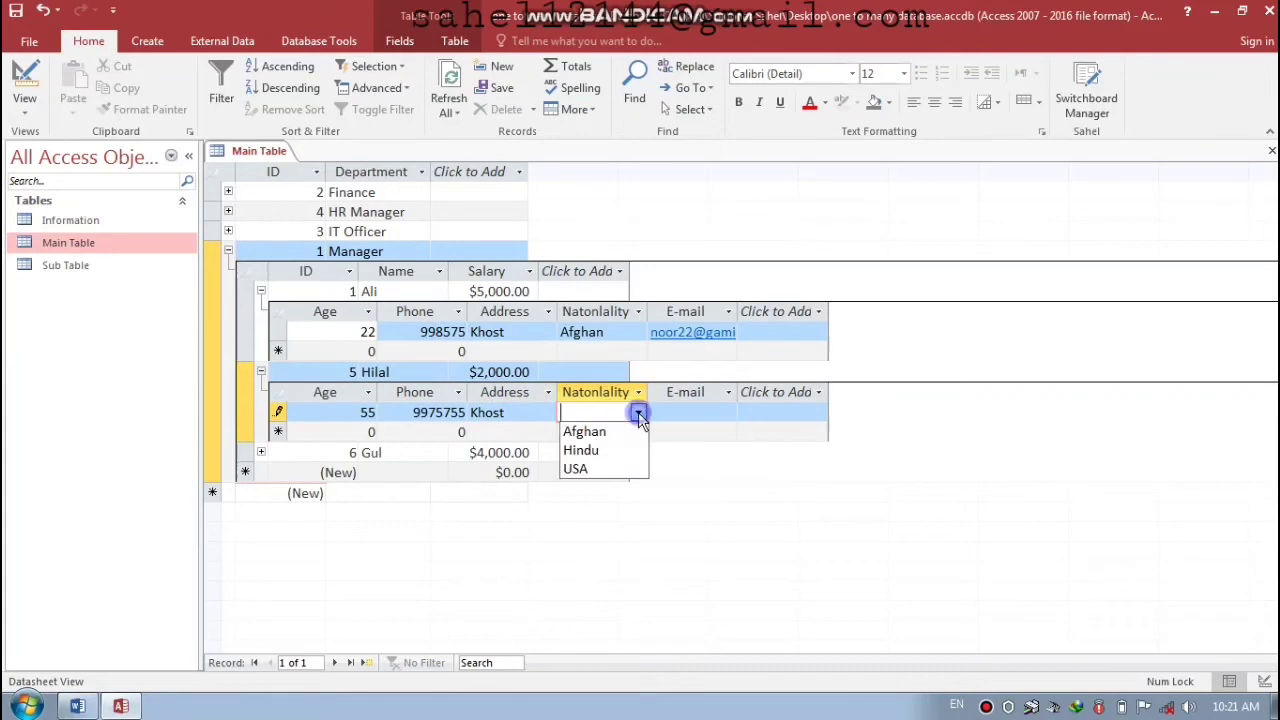
{"action": "left_click", "coordinate": [580, 431]}
{"action": "left_click", "coordinate": [666, 411]}
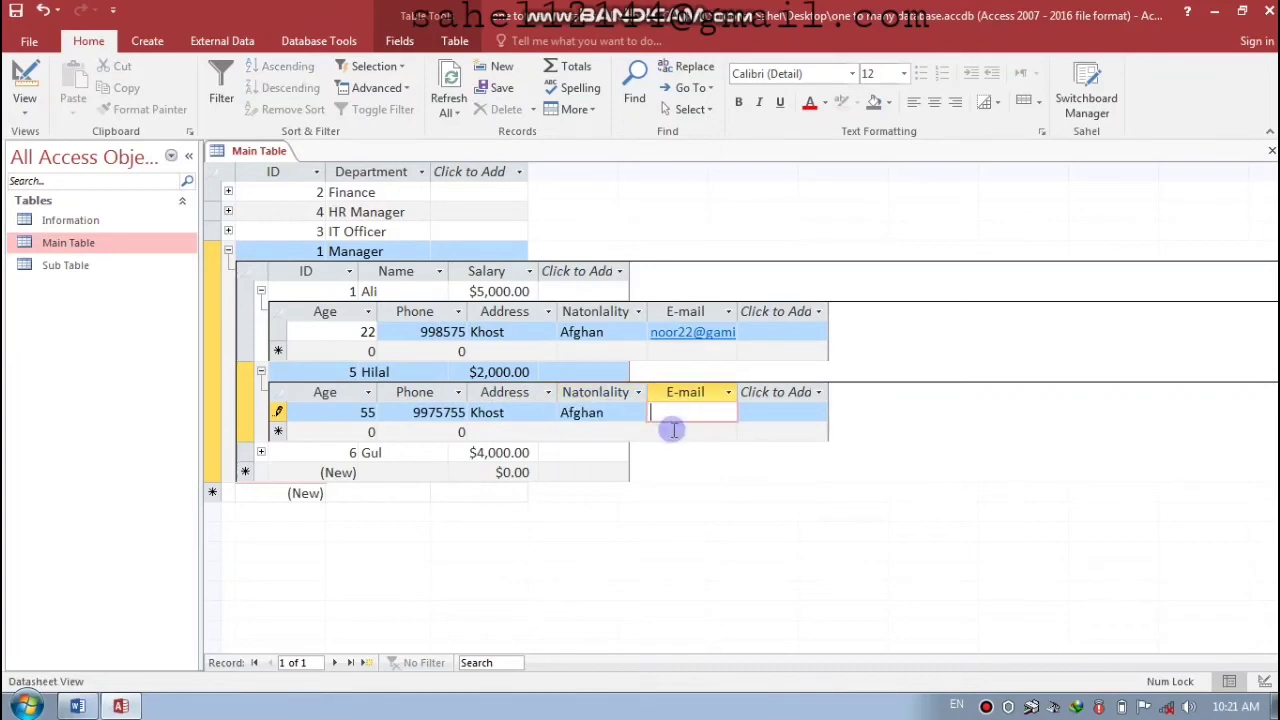
{"action": "key", "text": "Return"}
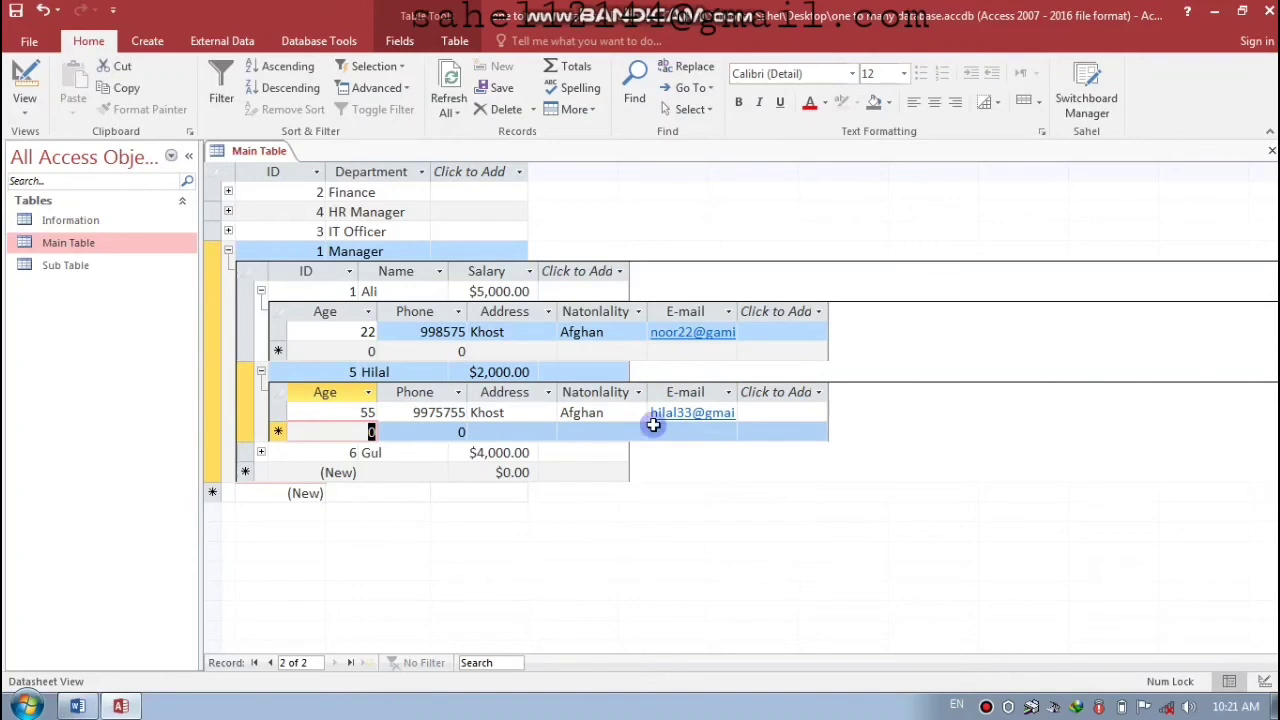
{"action": "left_click", "coordinate": [261, 371]}
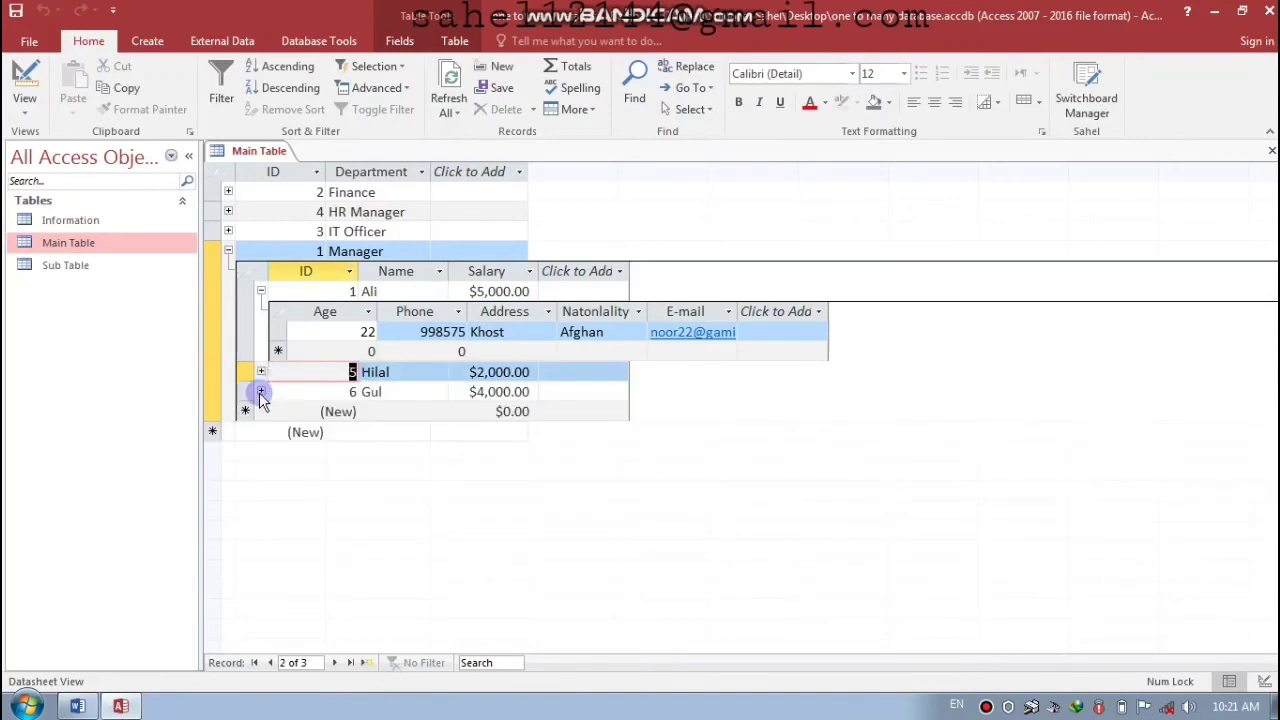
- Open employee 6's details and enter age 44, a phone number and the address
{"action": "left_click", "coordinate": [261, 392]}
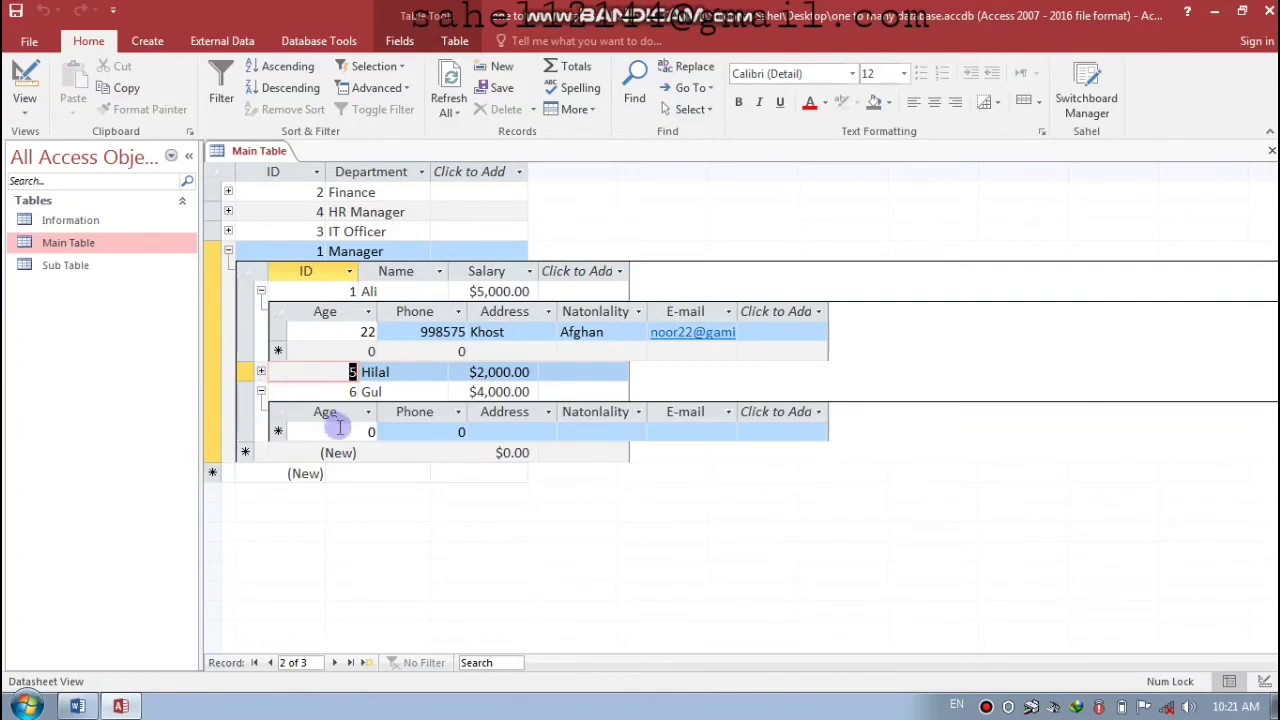
{"action": "left_click", "coordinate": [390, 431]}
{"action": "type", "text": "44"}
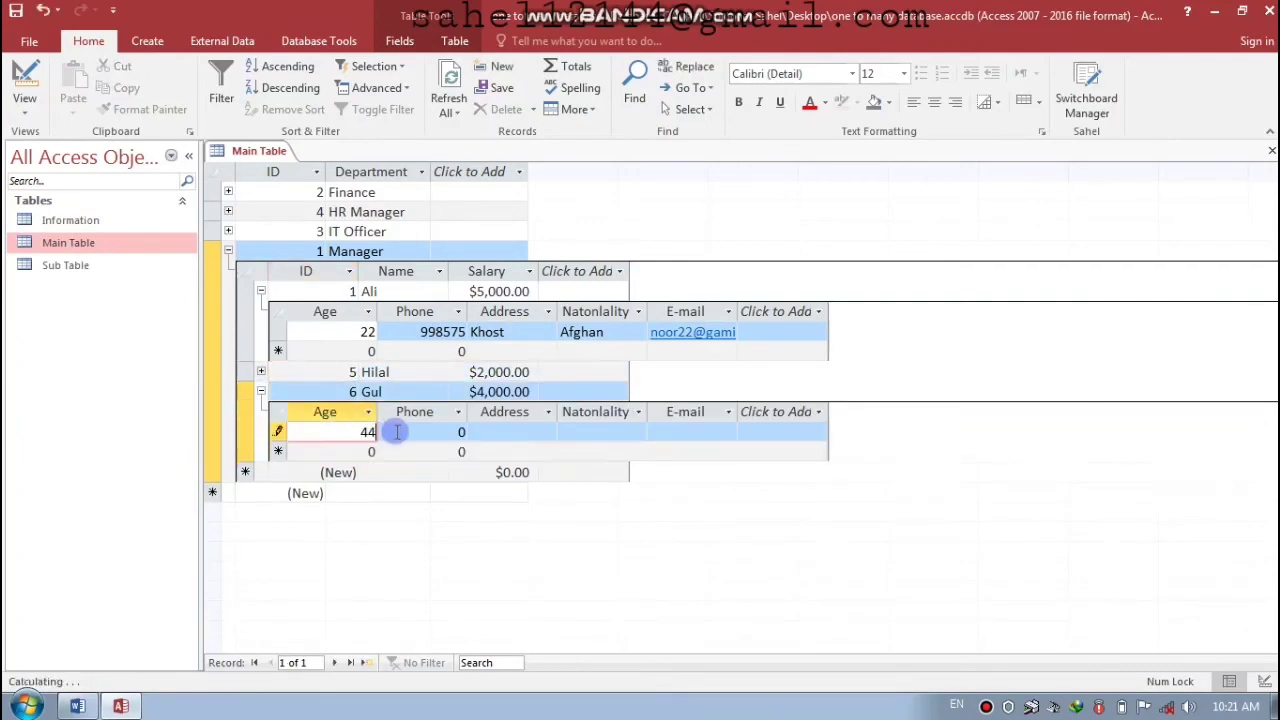
{"action": "key", "text": "Tab"}
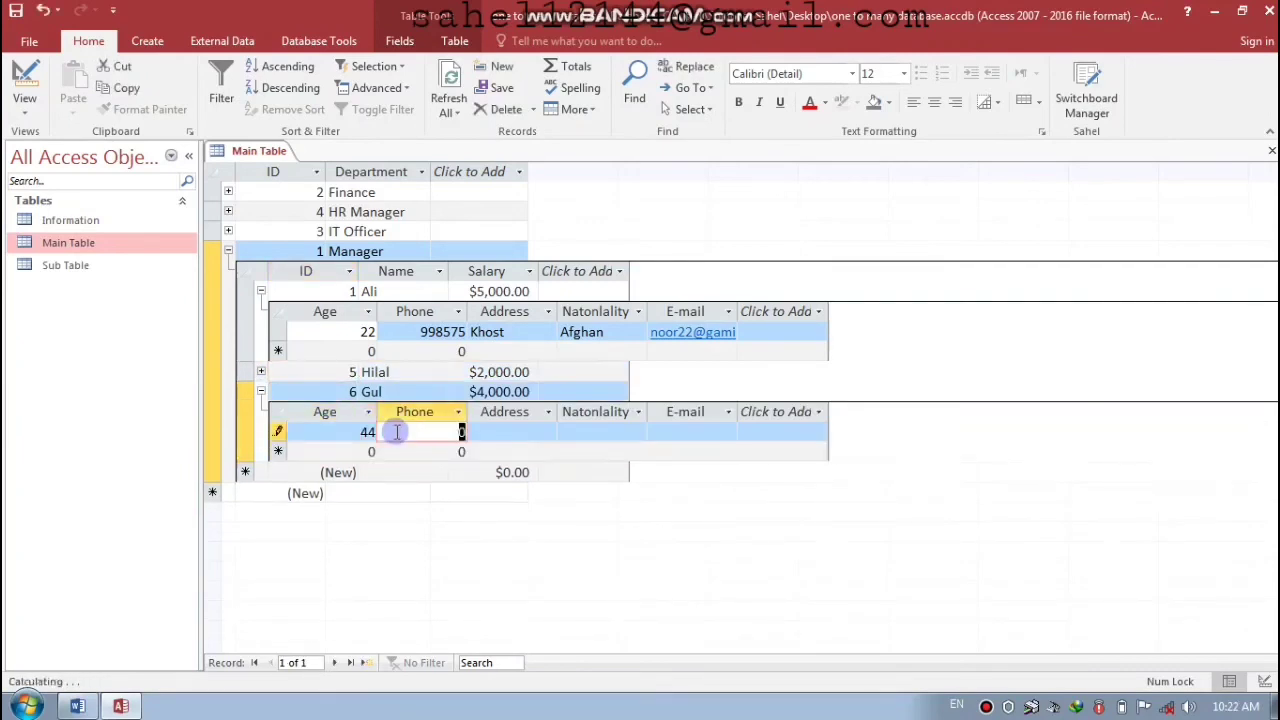
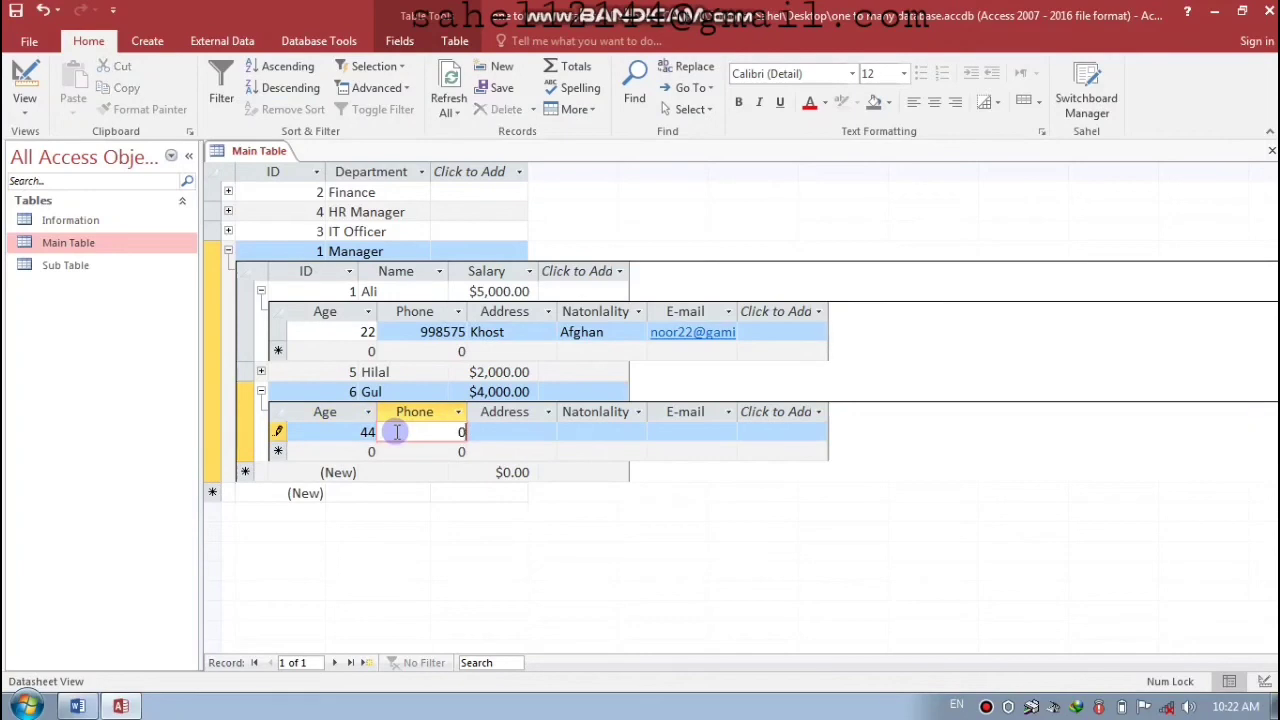
{"action": "key", "text": "Tab"}
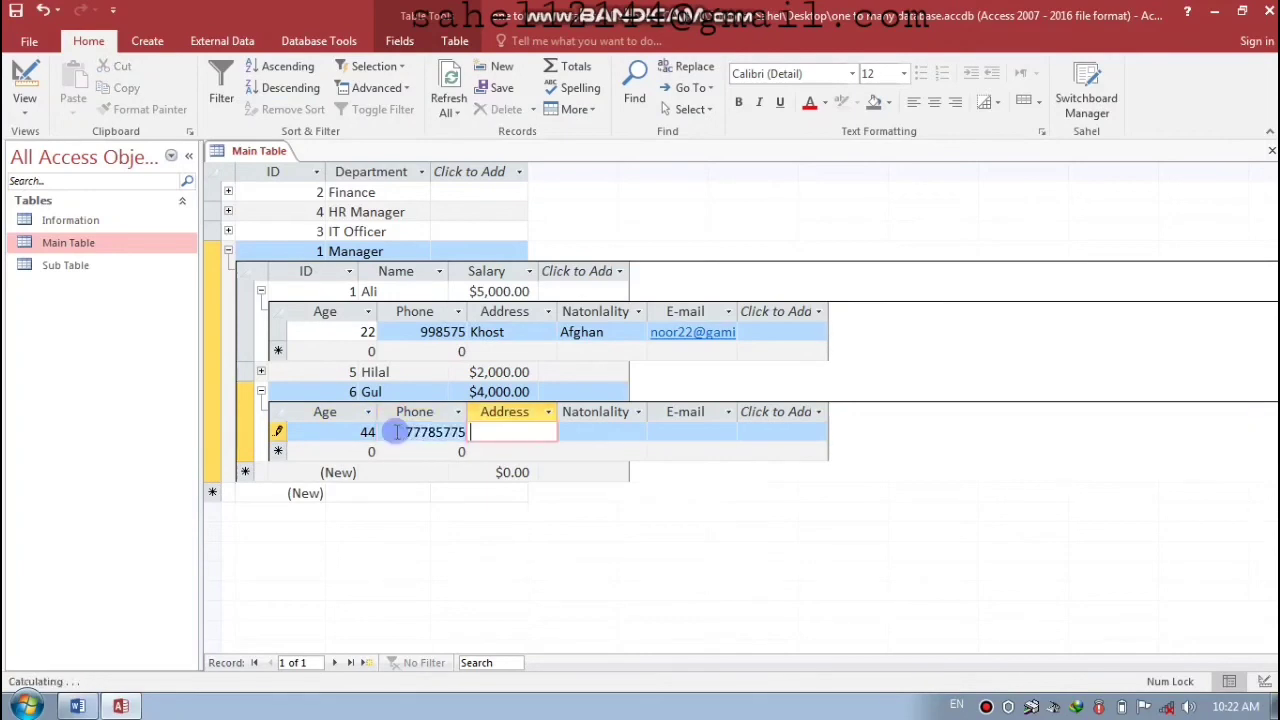
{"action": "type", "text": "Loger"}
{"action": "key", "text": "Tab"}
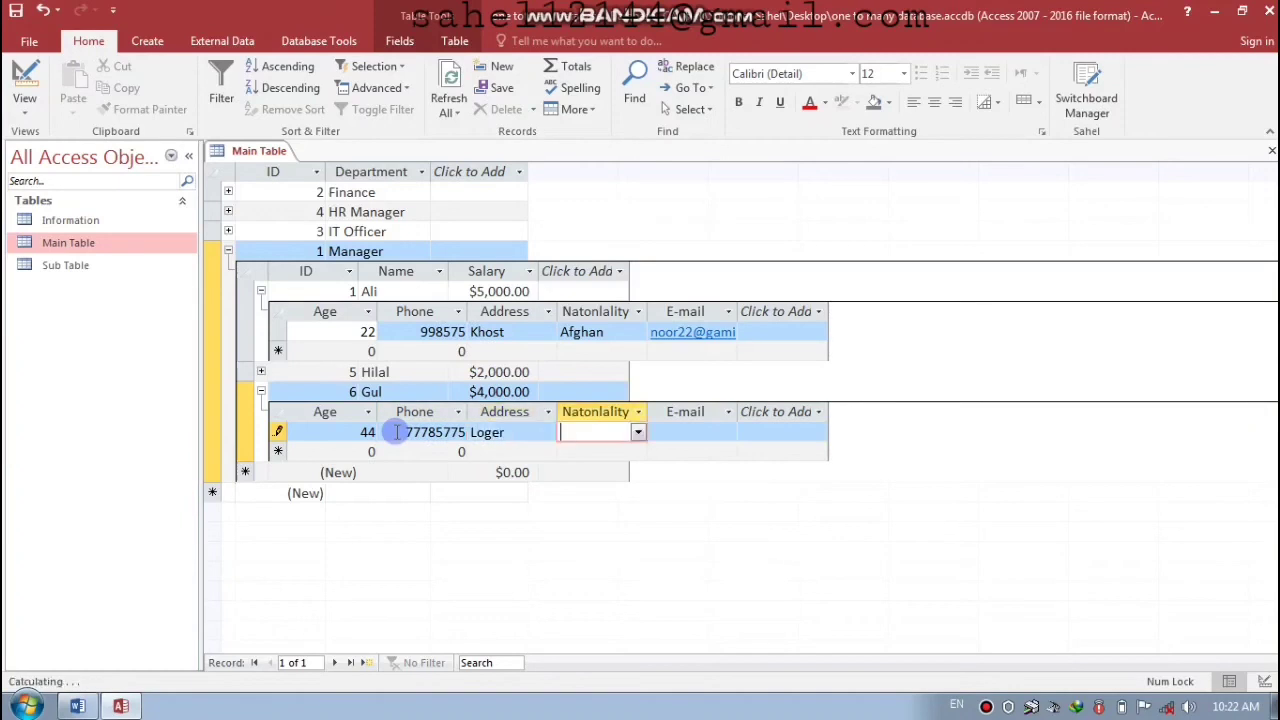
- Set employee 6's nationality to Afghan, add the e-mail, save and collapse the nested details
{"action": "left_click", "coordinate": [638, 432]}
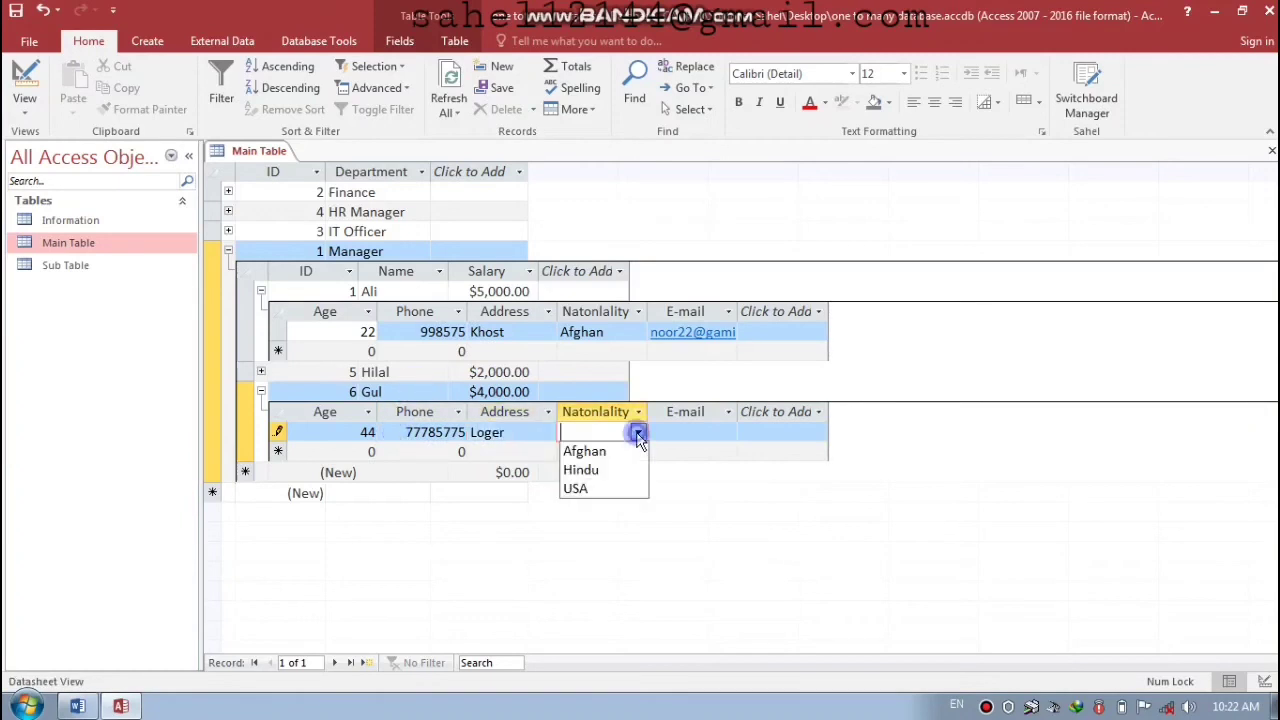
{"action": "left_click", "coordinate": [602, 448]}
{"action": "left_click", "coordinate": [666, 432]}
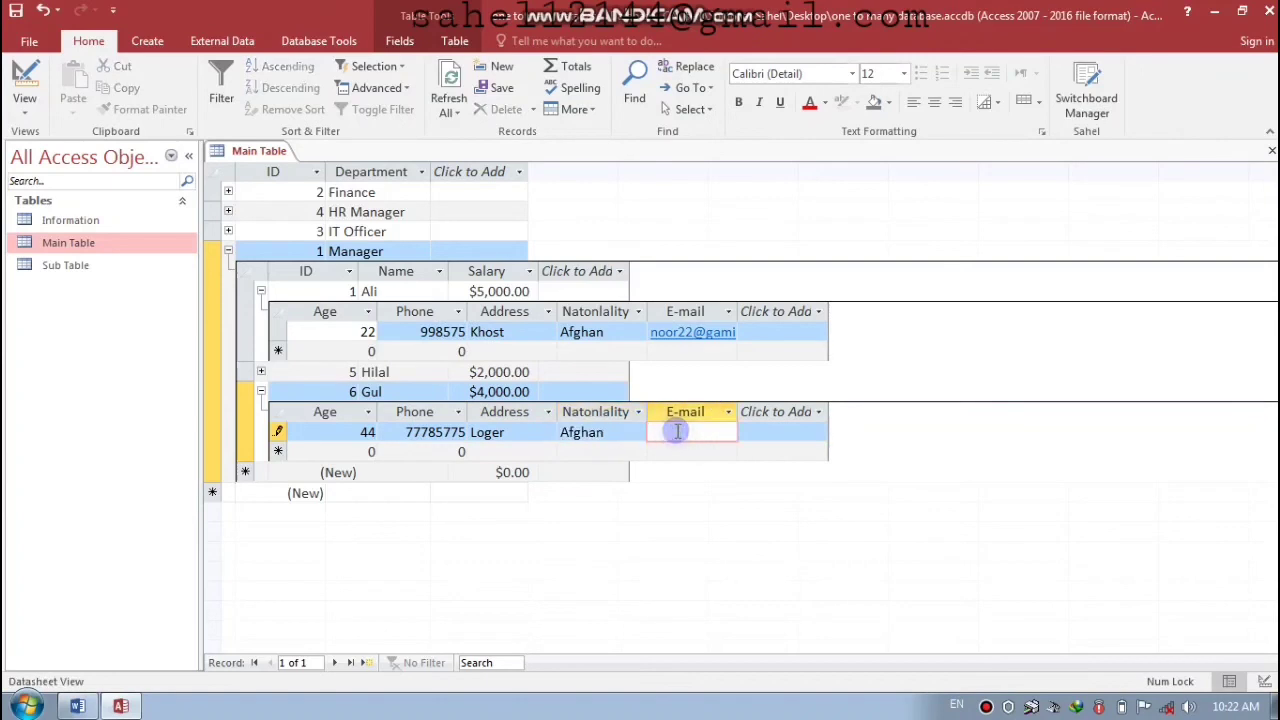
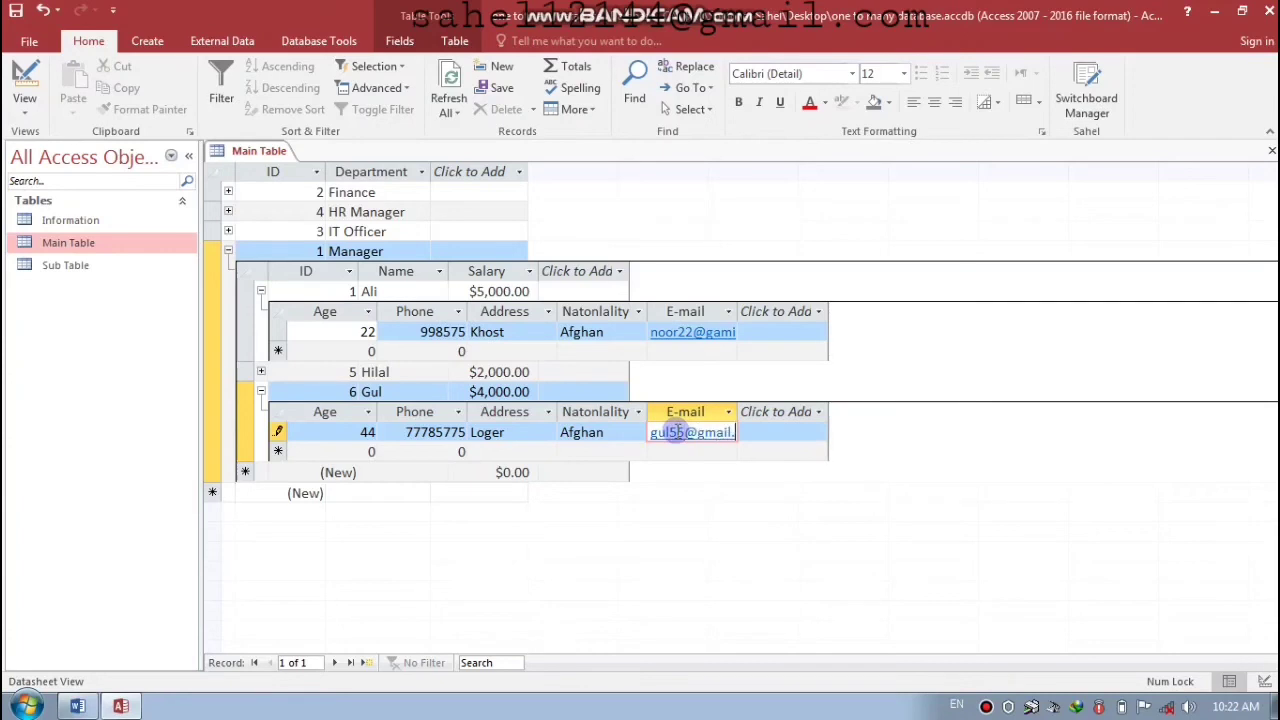
{"action": "key", "text": "Return"}
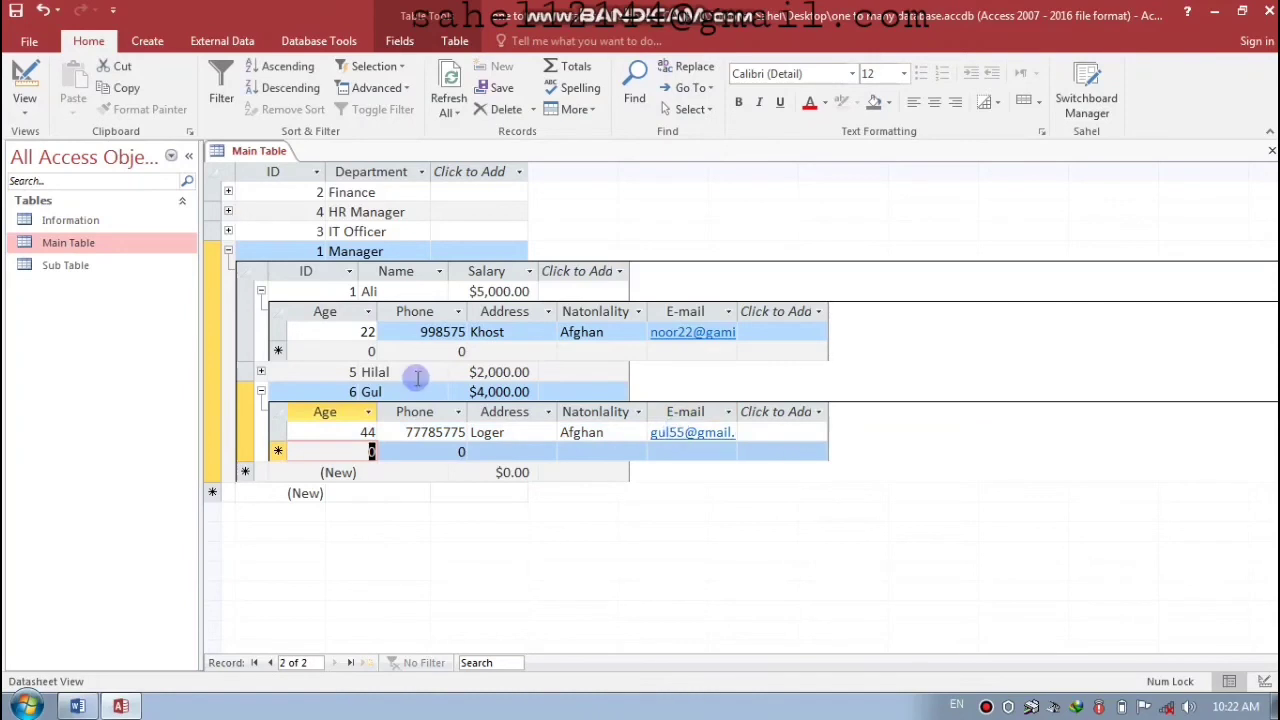
{"action": "left_click", "coordinate": [261, 391]}
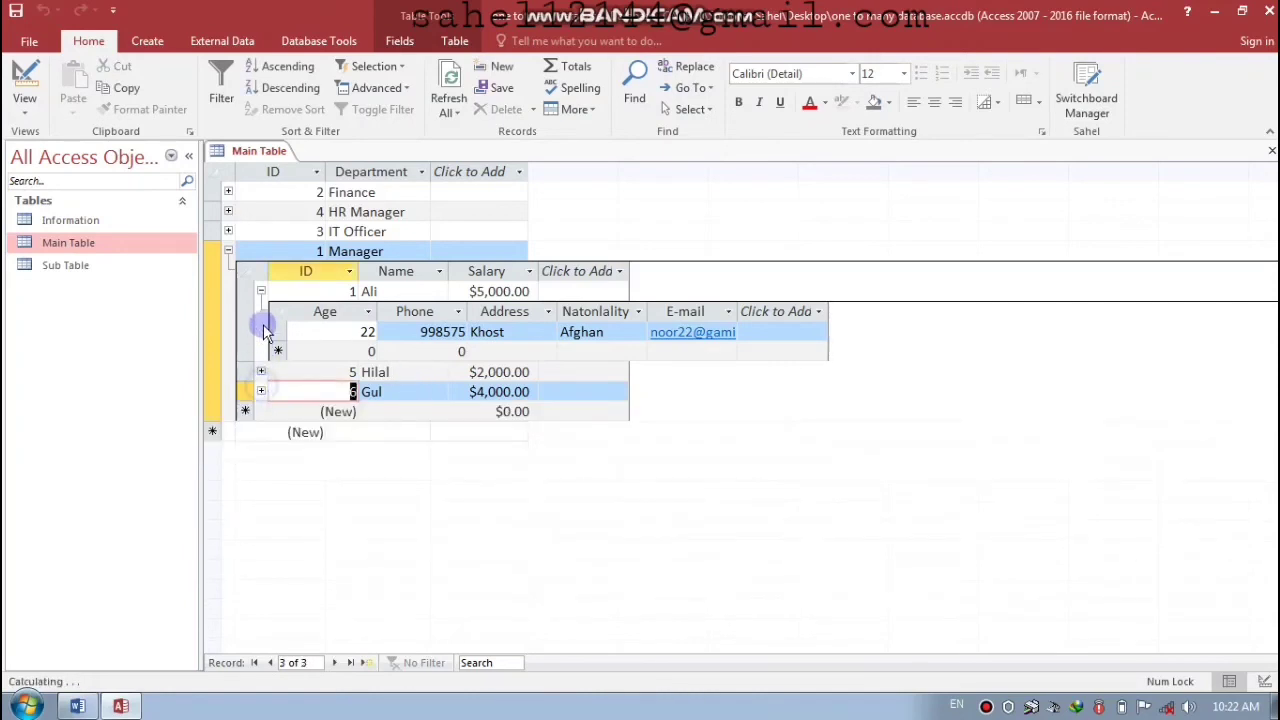
{"action": "left_click", "coordinate": [261, 291]}
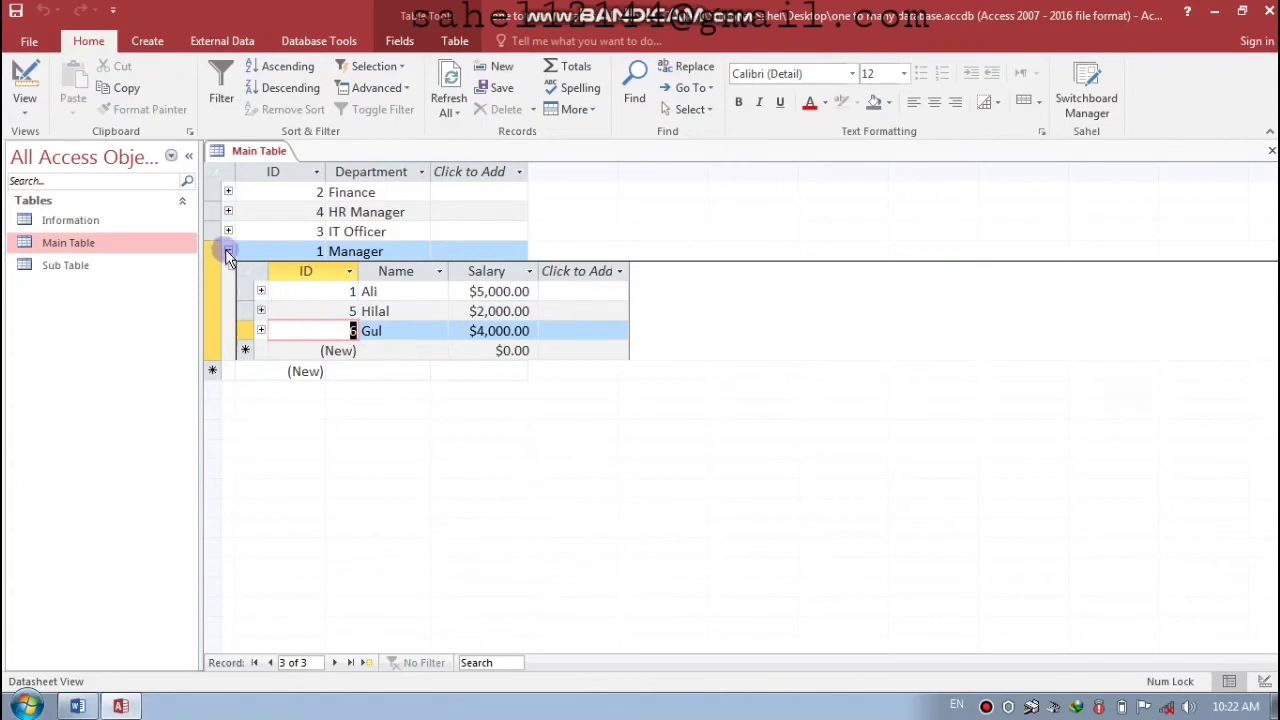
- Close the Main Table and open the Sub Table, briefly expanding an employee's linked details
{"action": "left_click", "coordinate": [228, 251]}
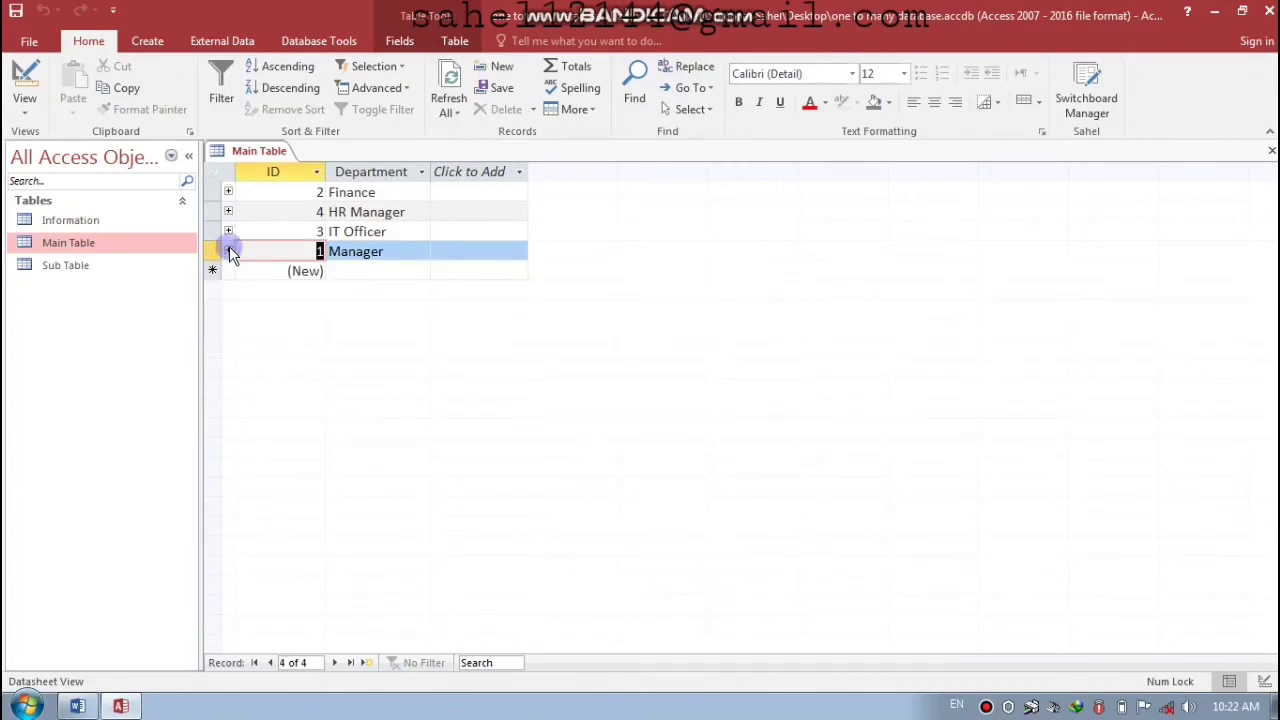
{"action": "left_click", "coordinate": [1271, 150]}
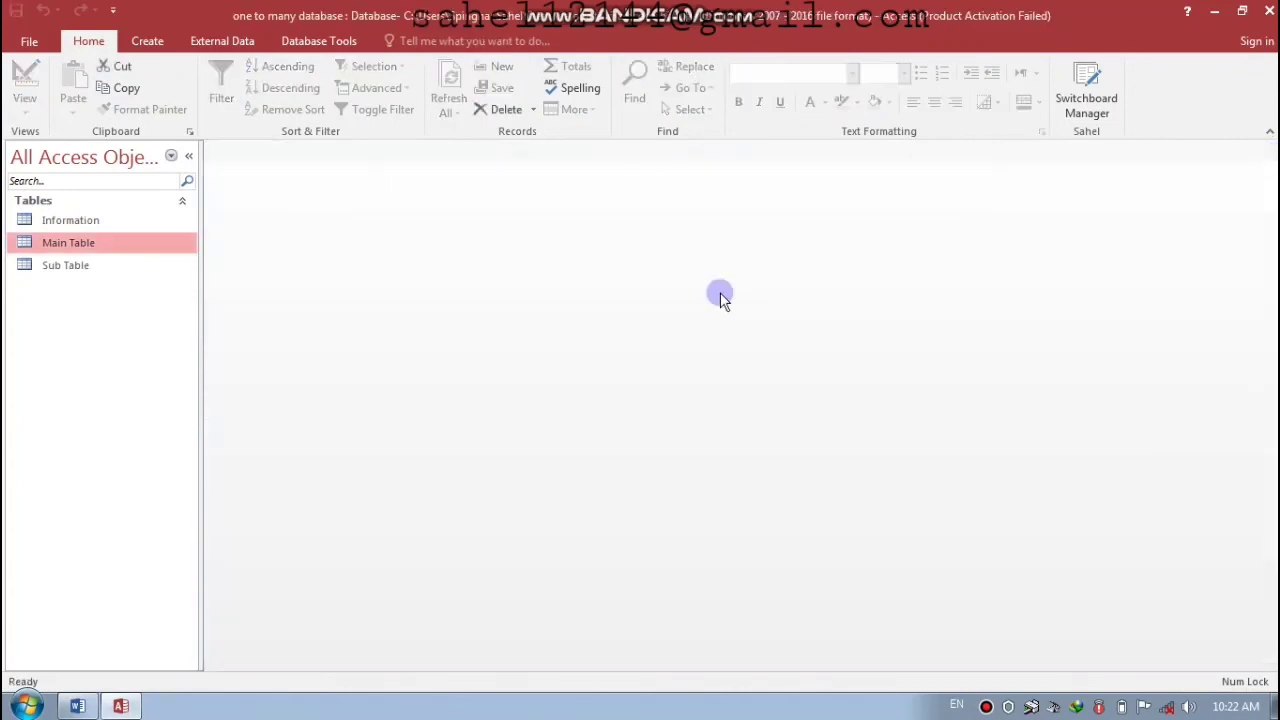
{"action": "double_click", "coordinate": [85, 278]}
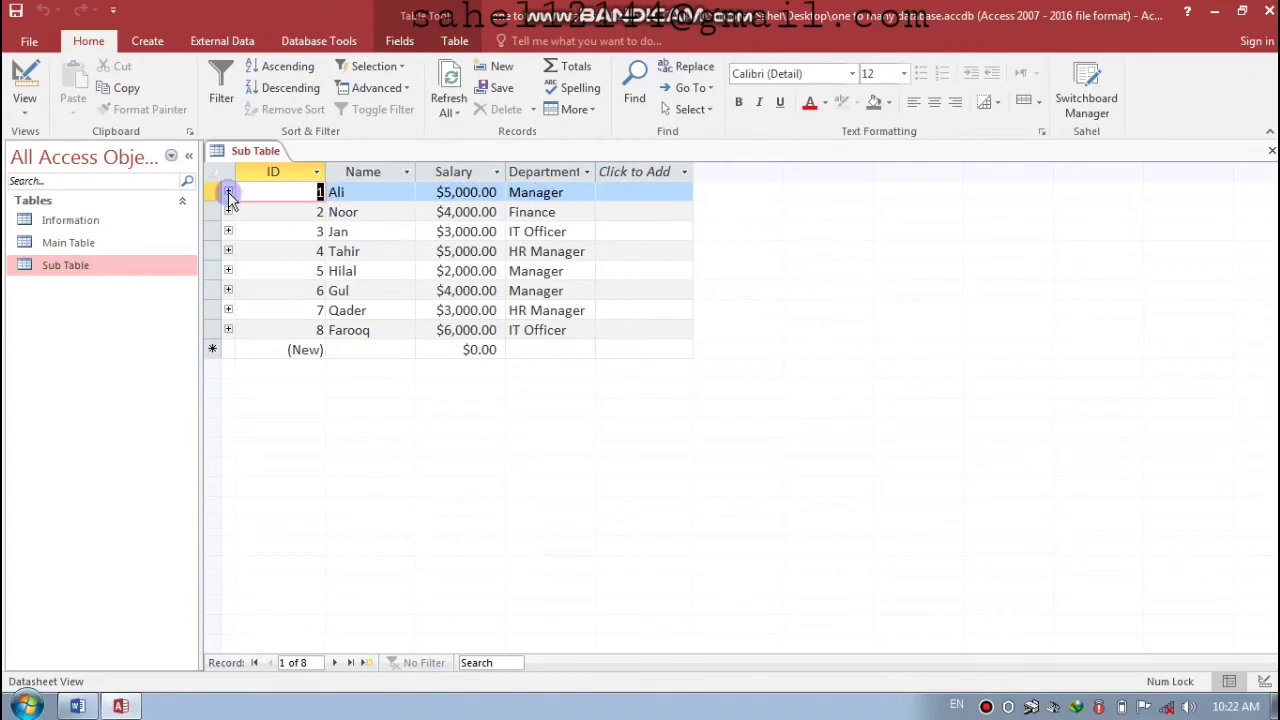
{"action": "left_click", "coordinate": [228, 193]}
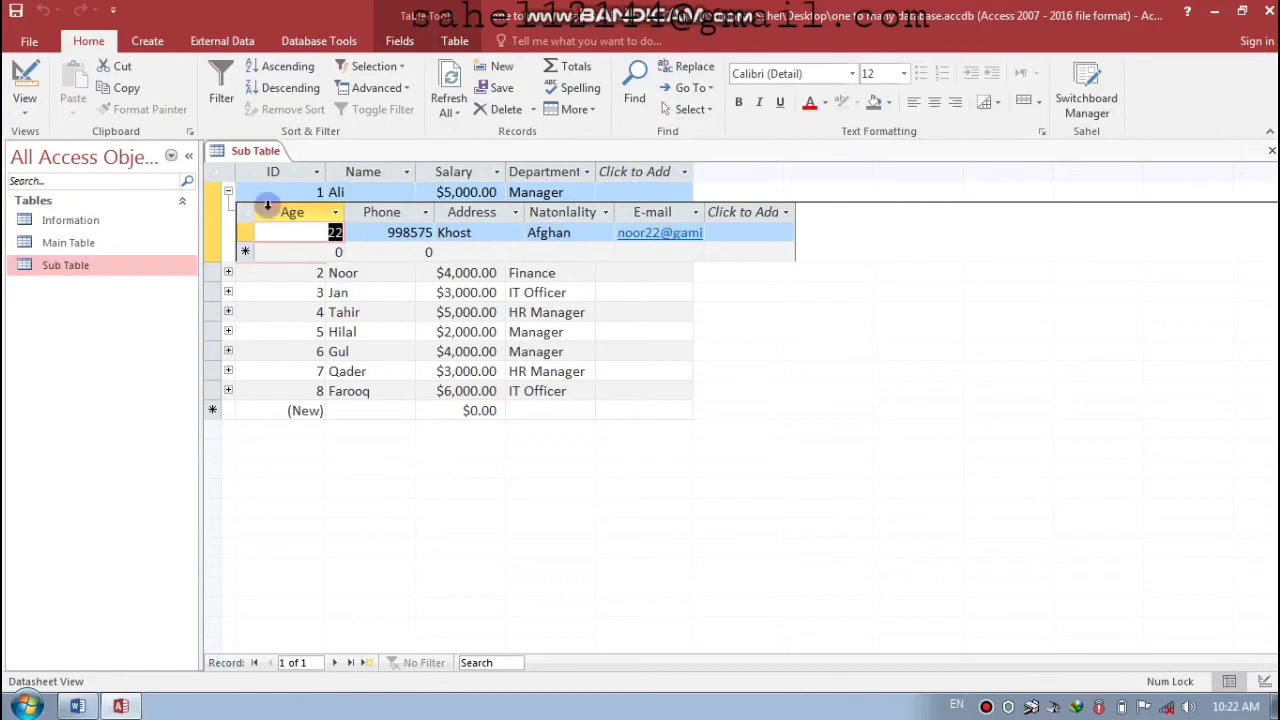
{"action": "left_click", "coordinate": [228, 191]}
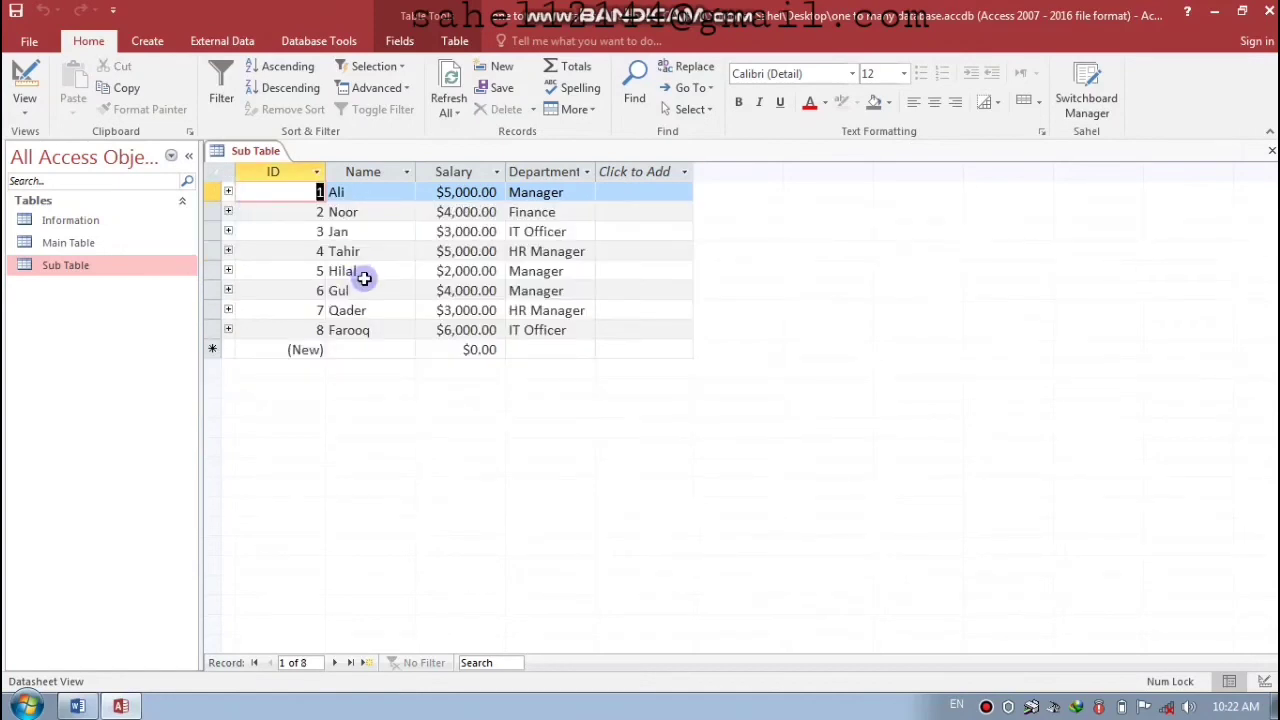
{"action": "left_click", "coordinate": [75, 246]}
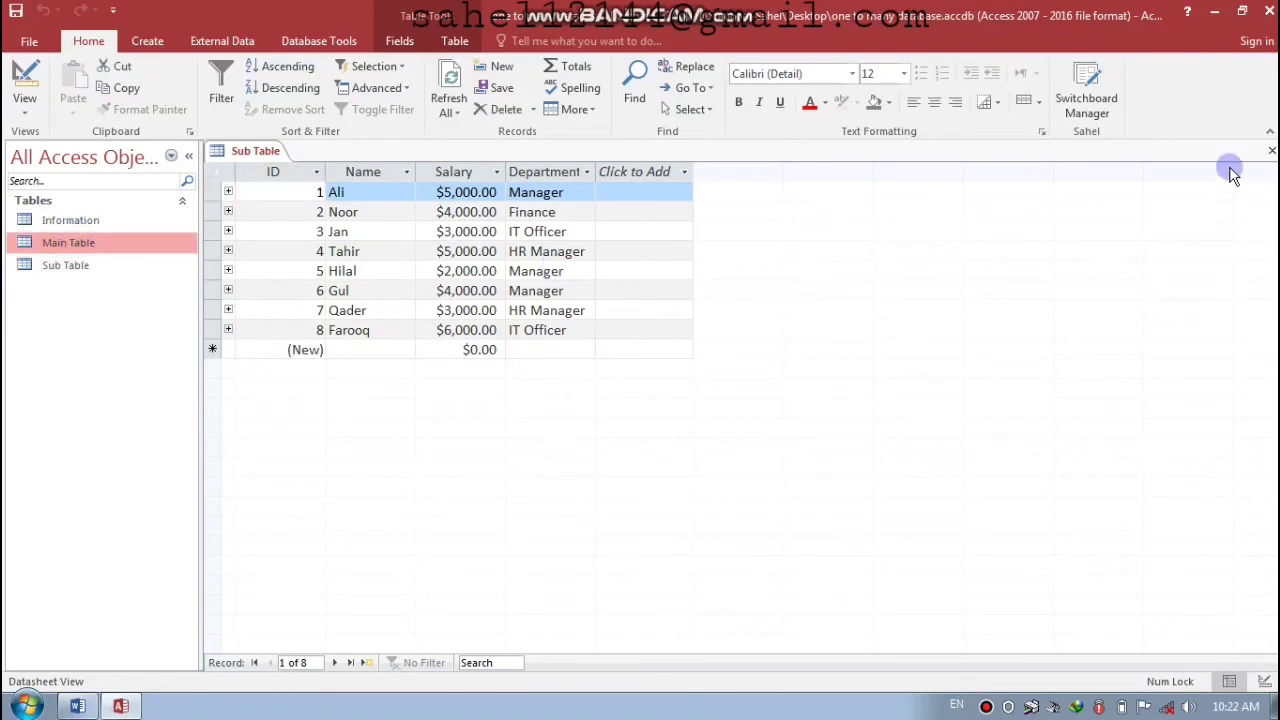
- Close the Sub Table and switch to the Create ribbon
{"action": "left_click", "coordinate": [1268, 154]}
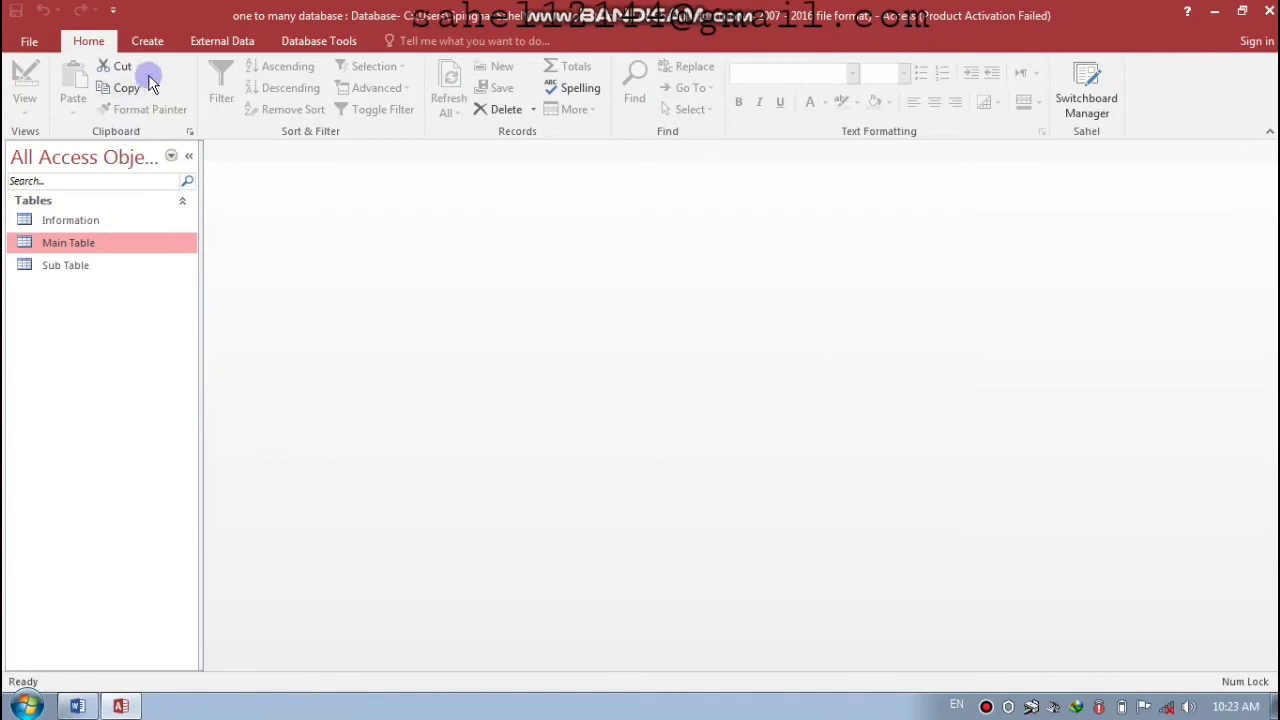
{"action": "left_click", "coordinate": [148, 42]}
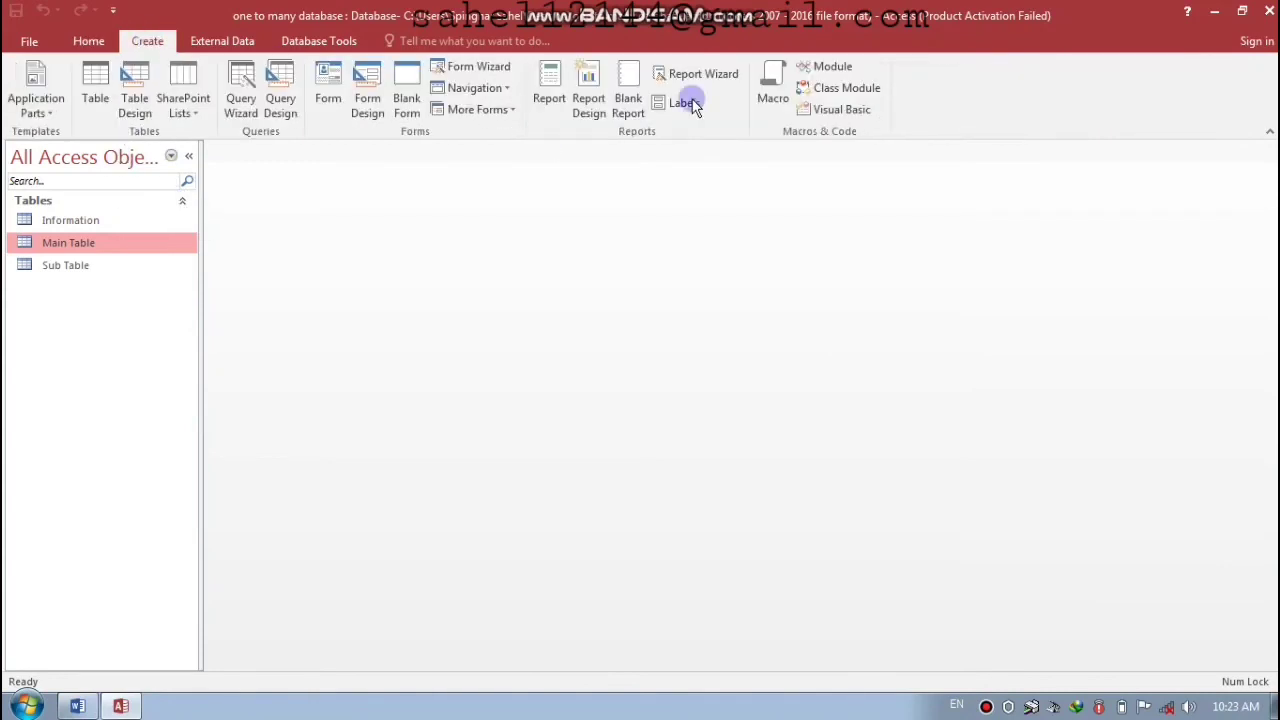
- Start the Report Wizard on Main Table with all fields, then return to the grouping page
{"action": "left_click", "coordinate": [716, 76]}
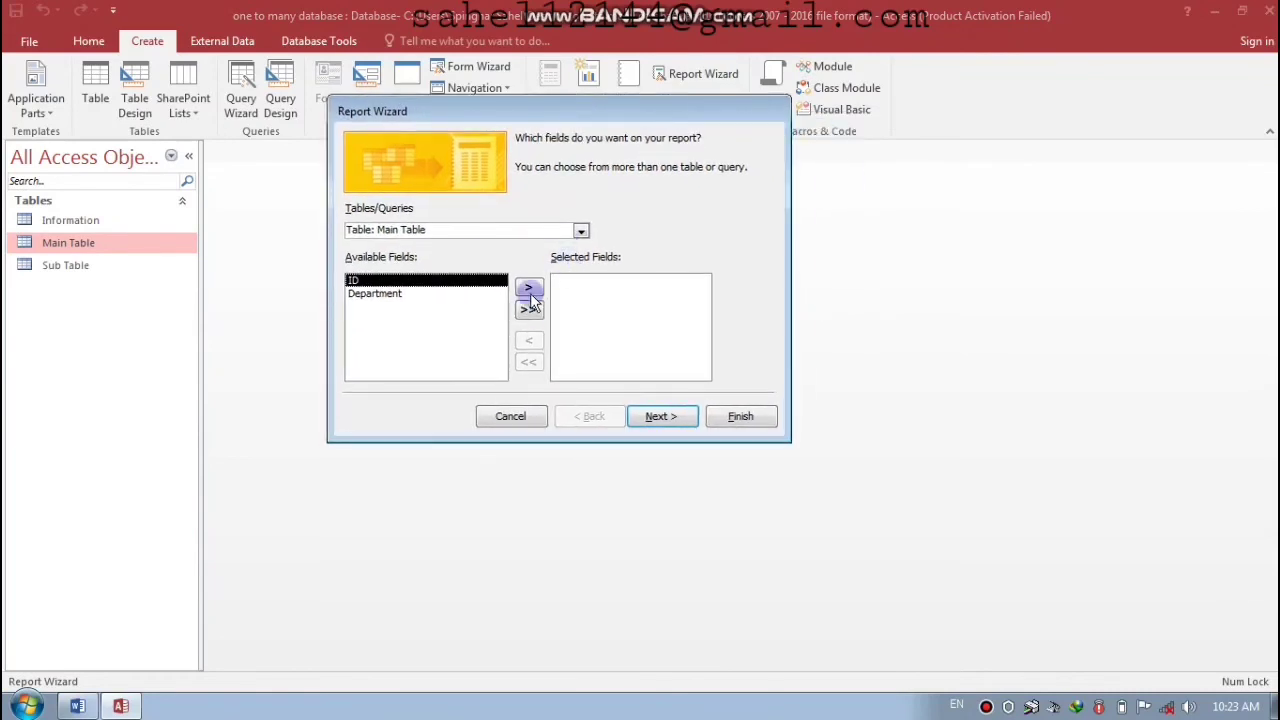
{"action": "left_click", "coordinate": [528, 311]}
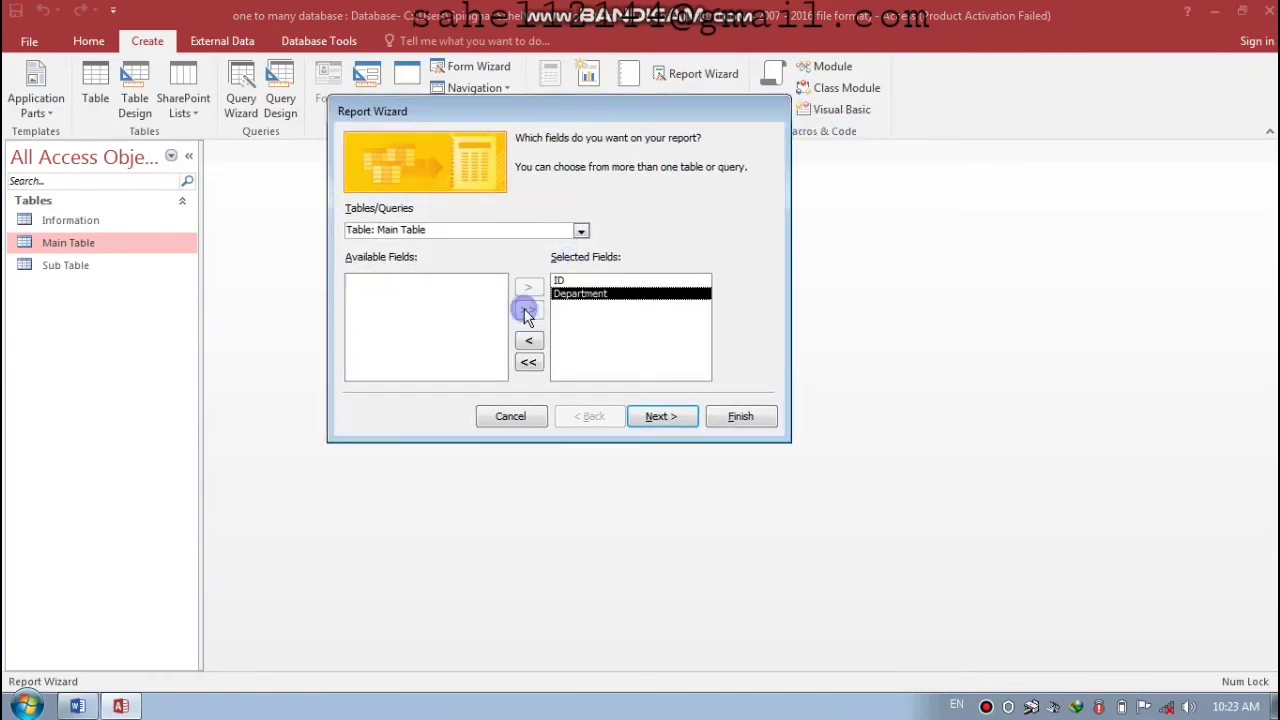
{"action": "left_click", "coordinate": [665, 418]}
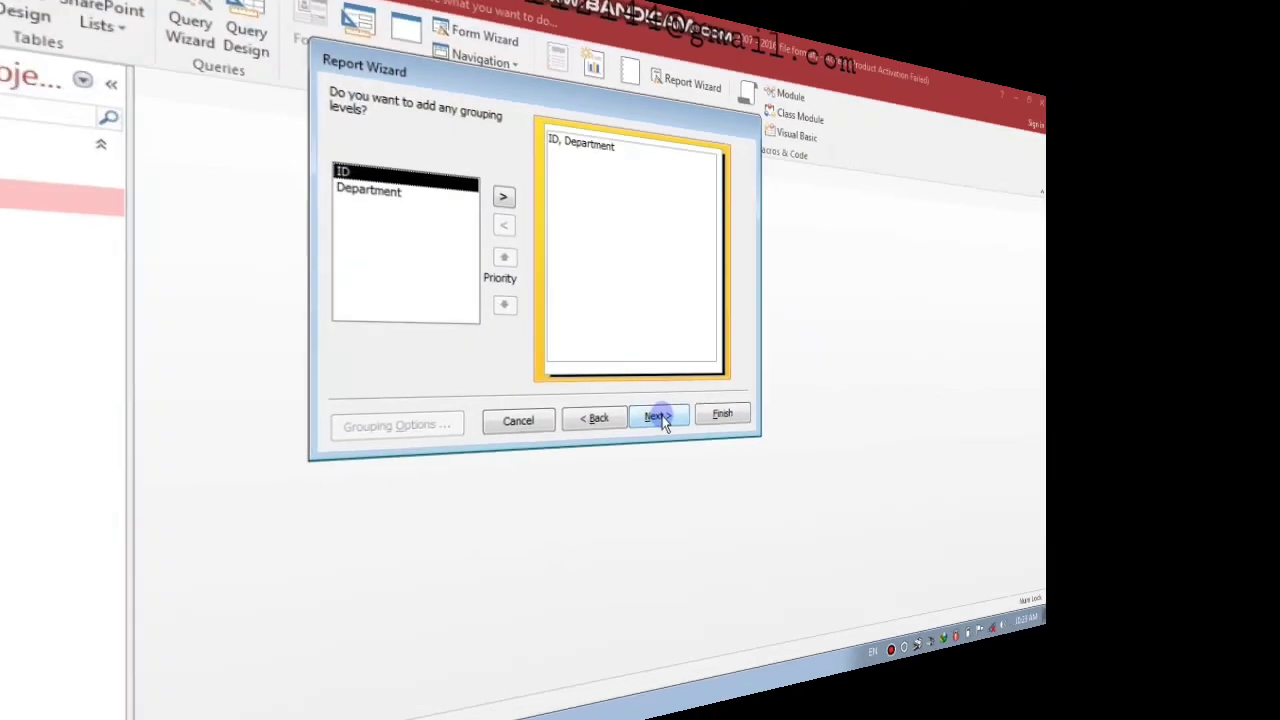
{"action": "left_click", "coordinate": [658, 416]}
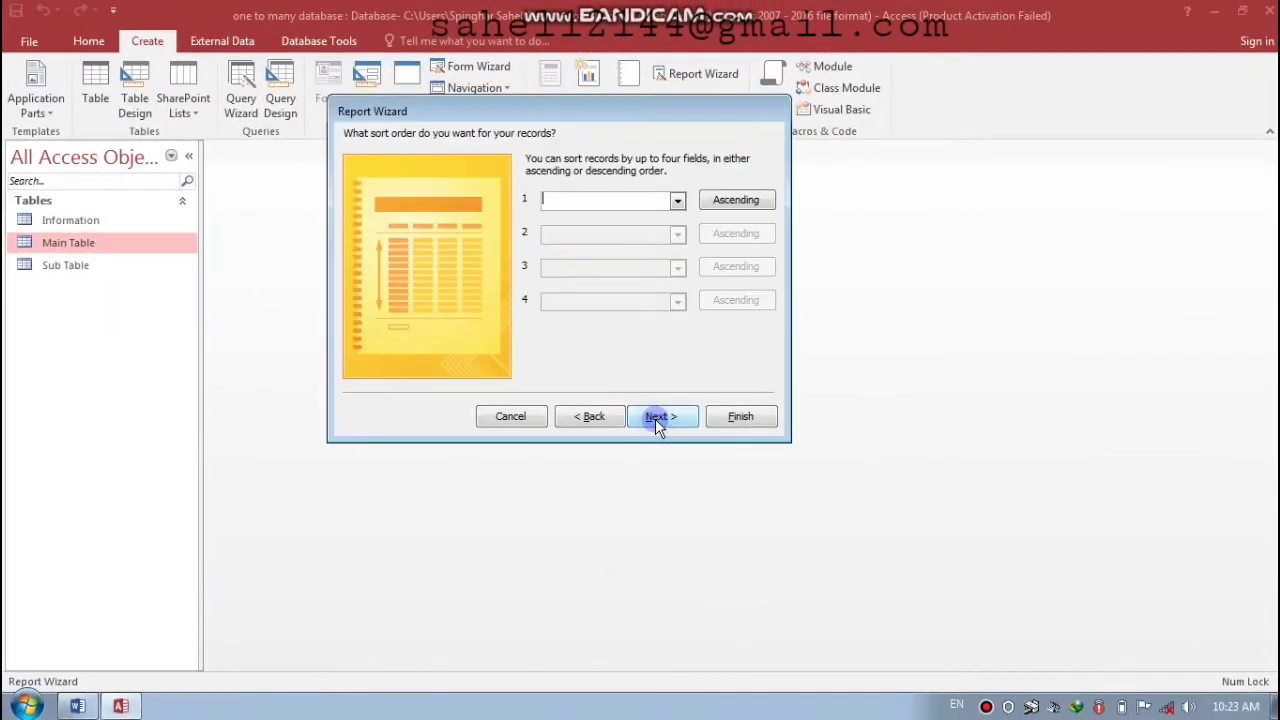
{"action": "left_click", "coordinate": [658, 418]}
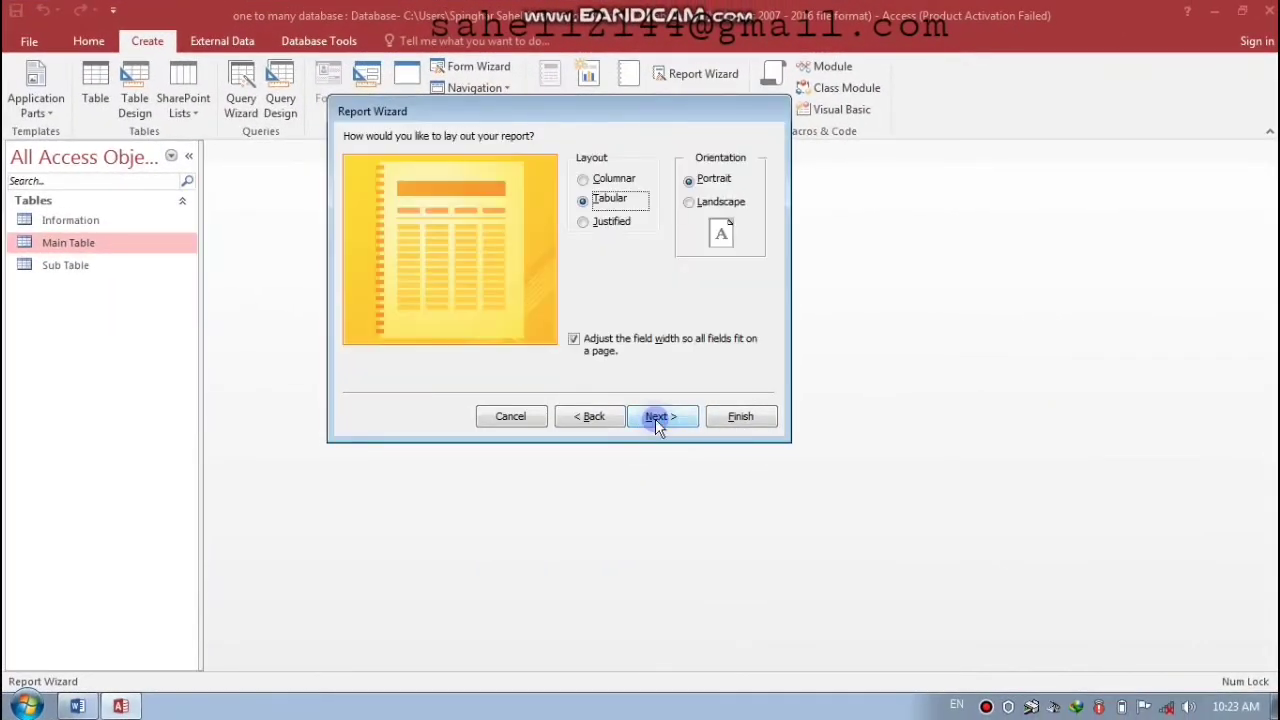
{"action": "left_click", "coordinate": [612, 184]}
{"action": "left_click", "coordinate": [604, 202]}
{"action": "left_click", "coordinate": [658, 416]}
{"action": "left_click", "coordinate": [582, 420]}
{"action": "left_click", "coordinate": [582, 420]}
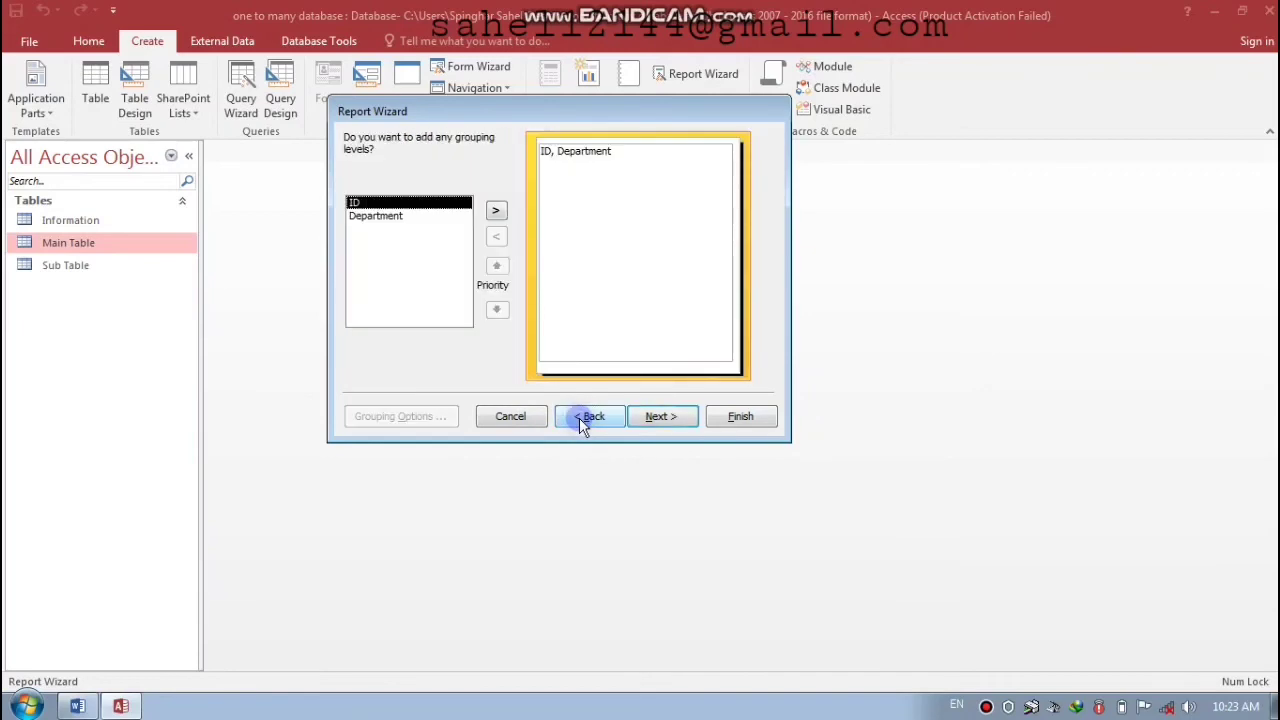
- Group the report by Department, add a Sum of ID, and finish with stepped portrait layout
{"action": "left_click", "coordinate": [370, 218]}
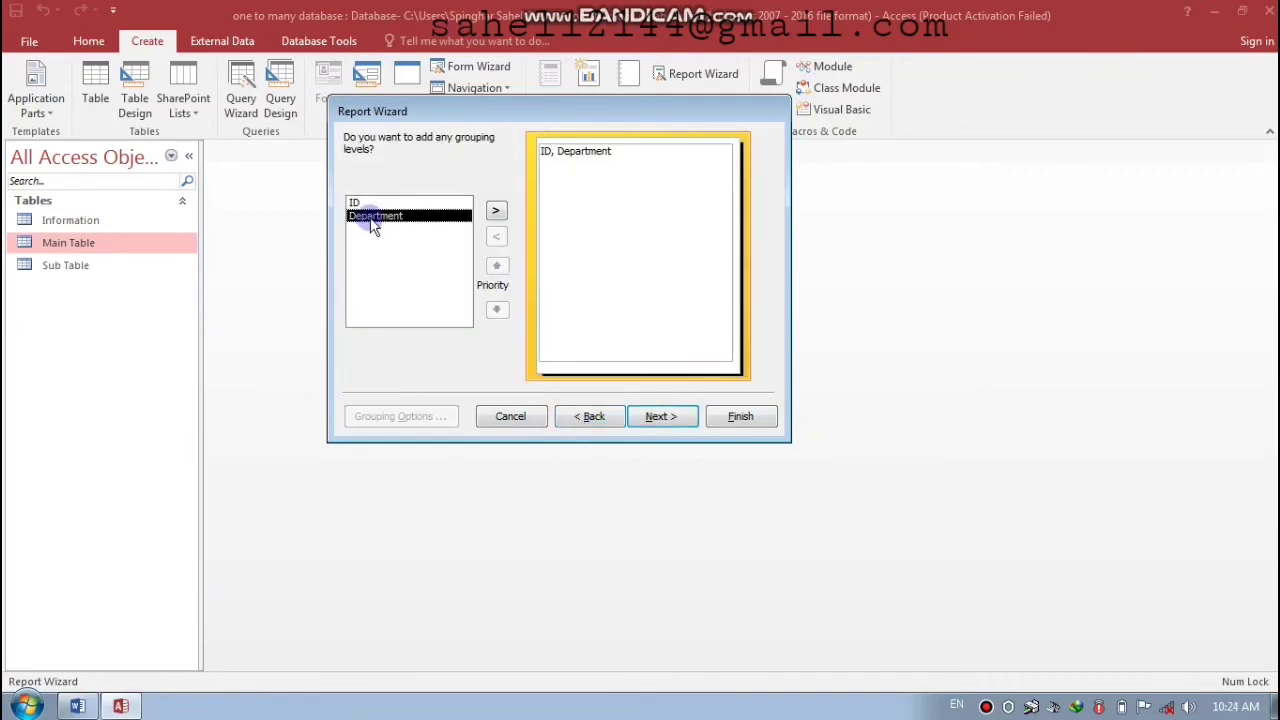
{"action": "left_click", "coordinate": [495, 212]}
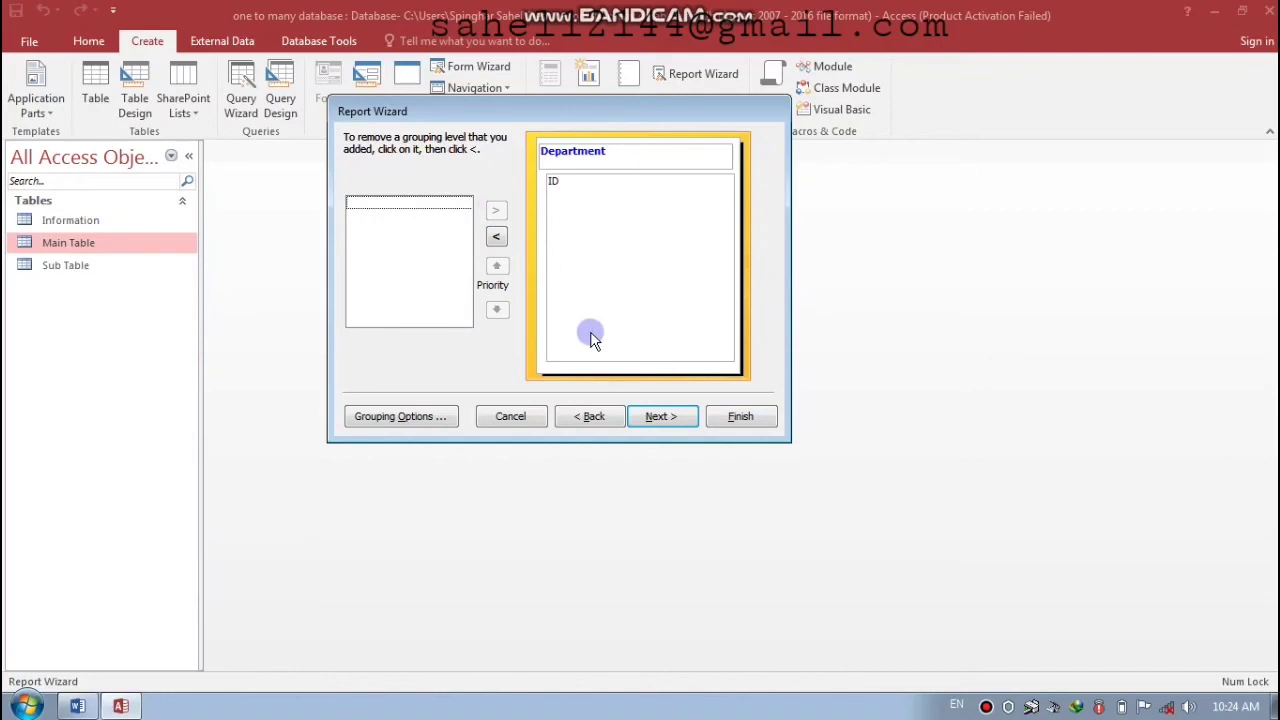
{"action": "left_click", "coordinate": [660, 417]}
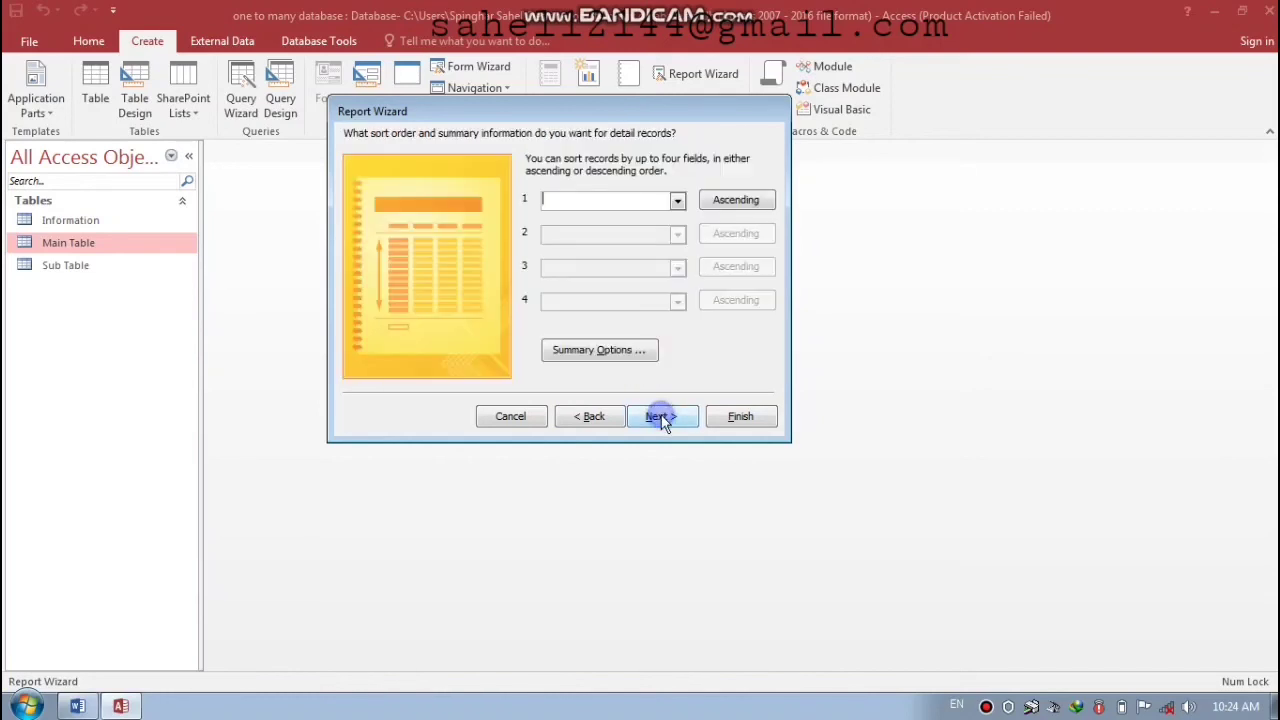
{"action": "left_click", "coordinate": [604, 360]}
{"action": "left_click", "coordinate": [589, 213]}
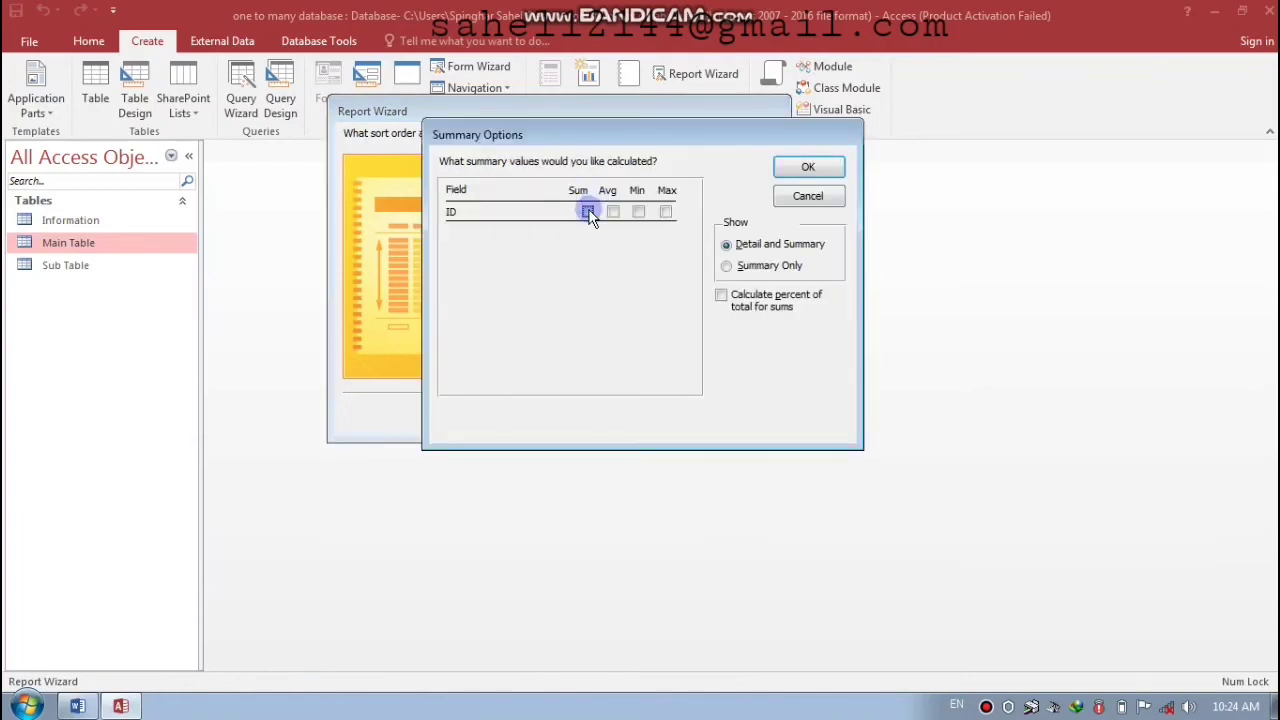
{"action": "left_click", "coordinate": [812, 167]}
{"action": "left_click", "coordinate": [672, 419]}
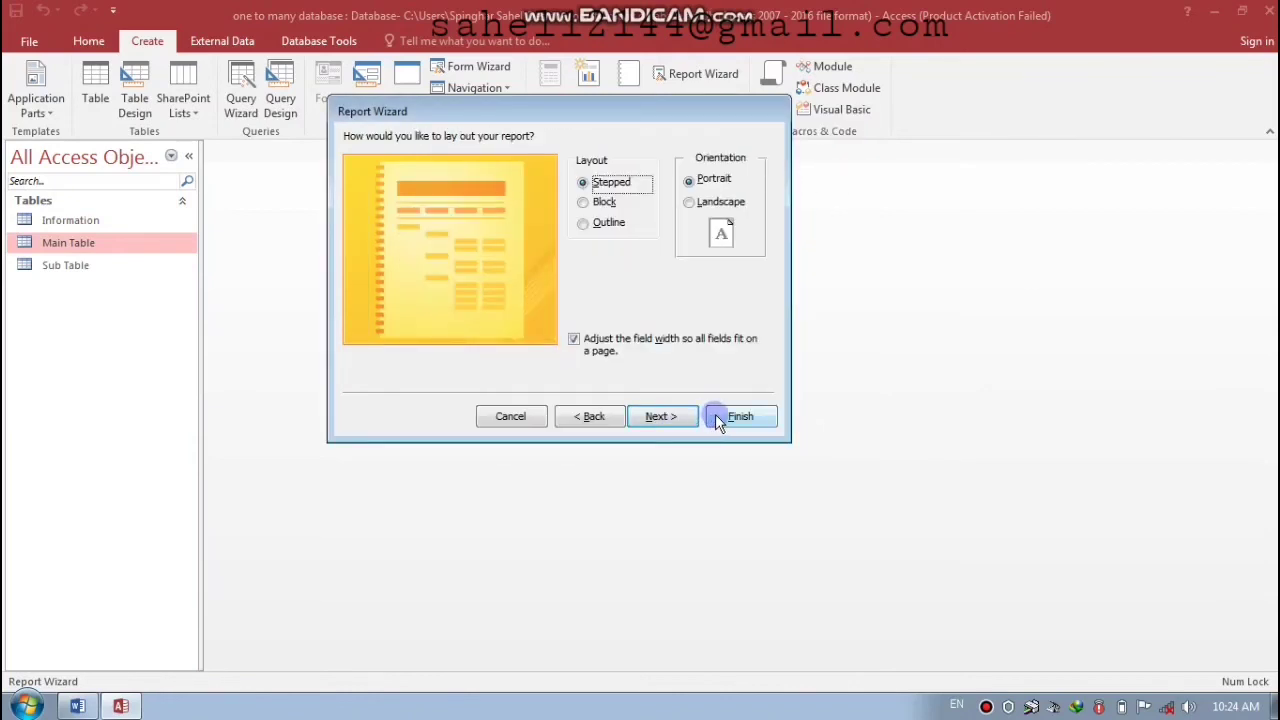
{"action": "left_click", "coordinate": [717, 416]}
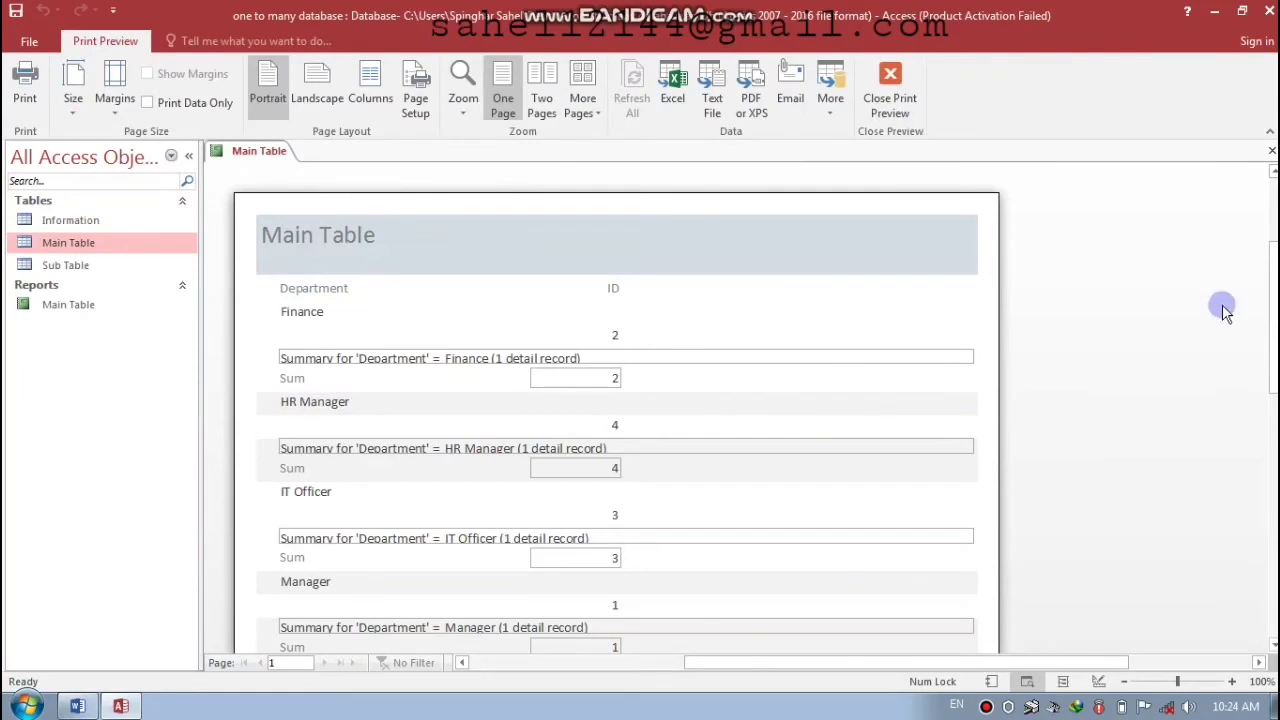
- Scroll through the grouped report preview ending in a Grand Total of 4, then close it
{"action": "scroll", "coordinate": [1221, 304], "scroll_direction": "up", "scroll_amount": 3}
{"action": "scroll", "coordinate": [617, 400], "scroll_direction": "down", "scroll_amount": 5}
{"action": "scroll", "coordinate": [617, 400], "scroll_direction": "up", "scroll_amount": 3}
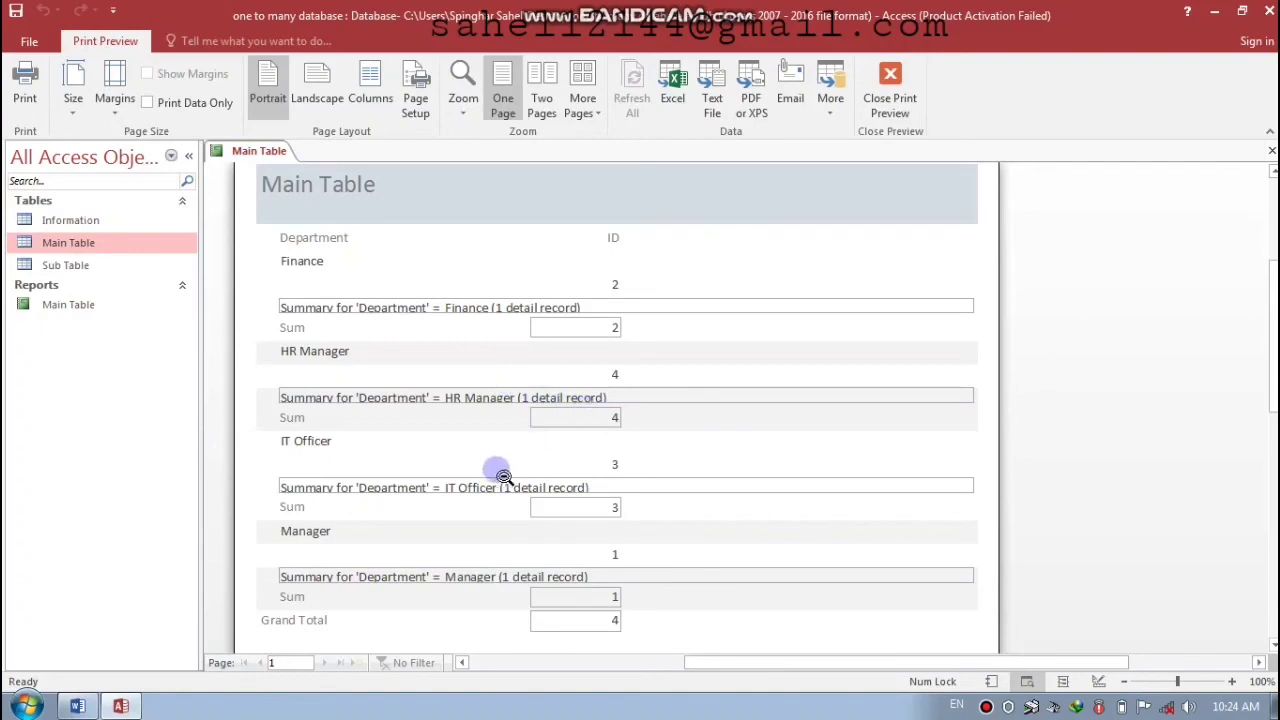
{"action": "left_click", "coordinate": [1271, 150]}
- Rename the Main Table report to 'my Main Table Report' in the navigation pane
{"action": "left_click", "coordinate": [76, 306]}
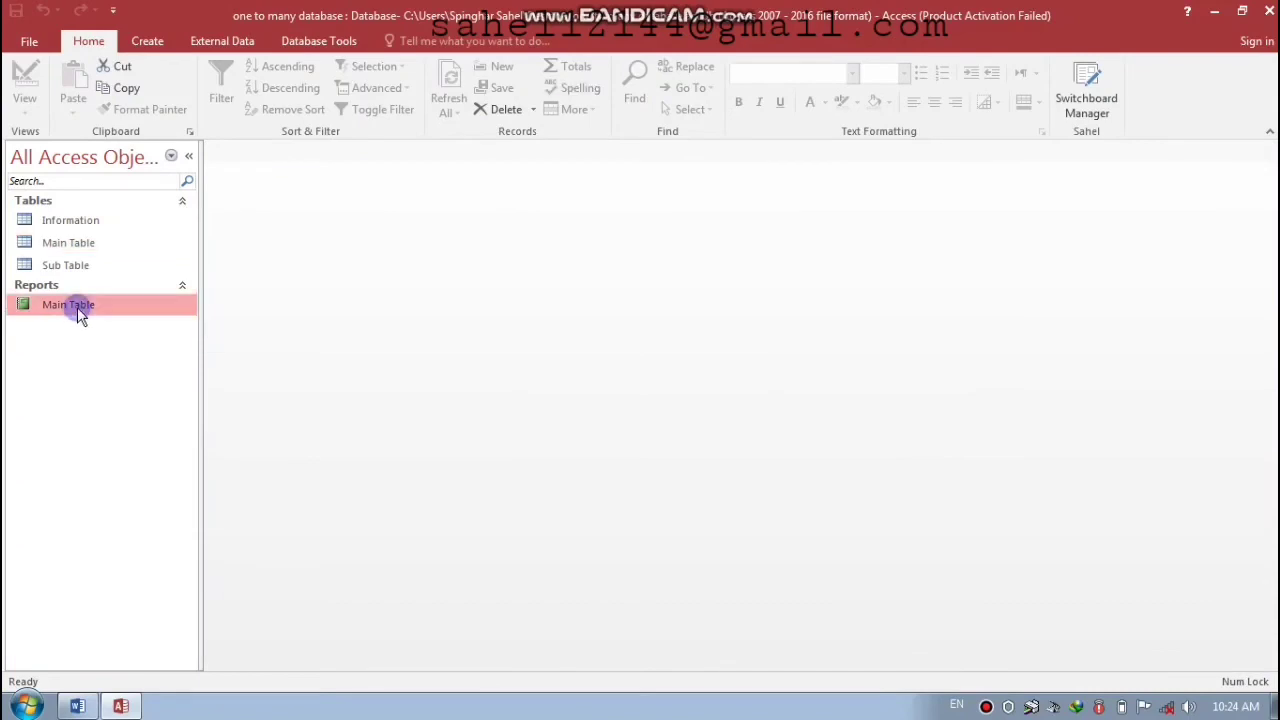
{"action": "right_click", "coordinate": [77, 307]}
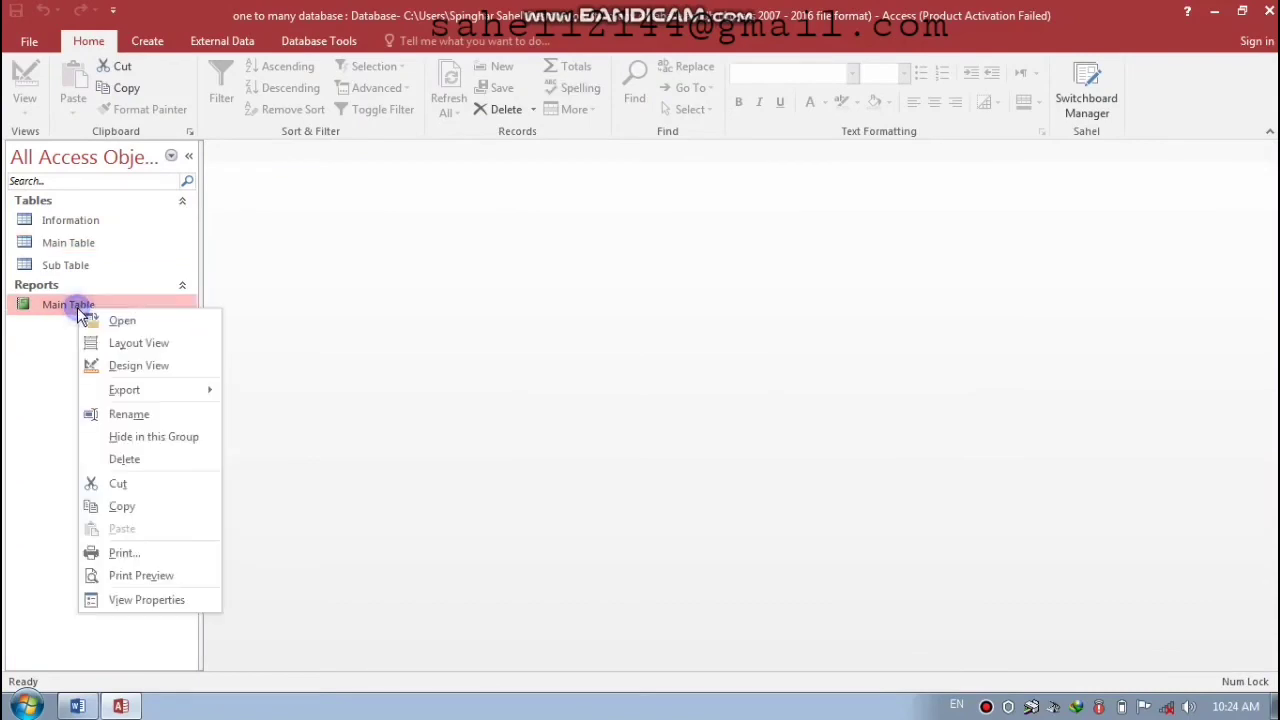
{"action": "left_click", "coordinate": [140, 416]}
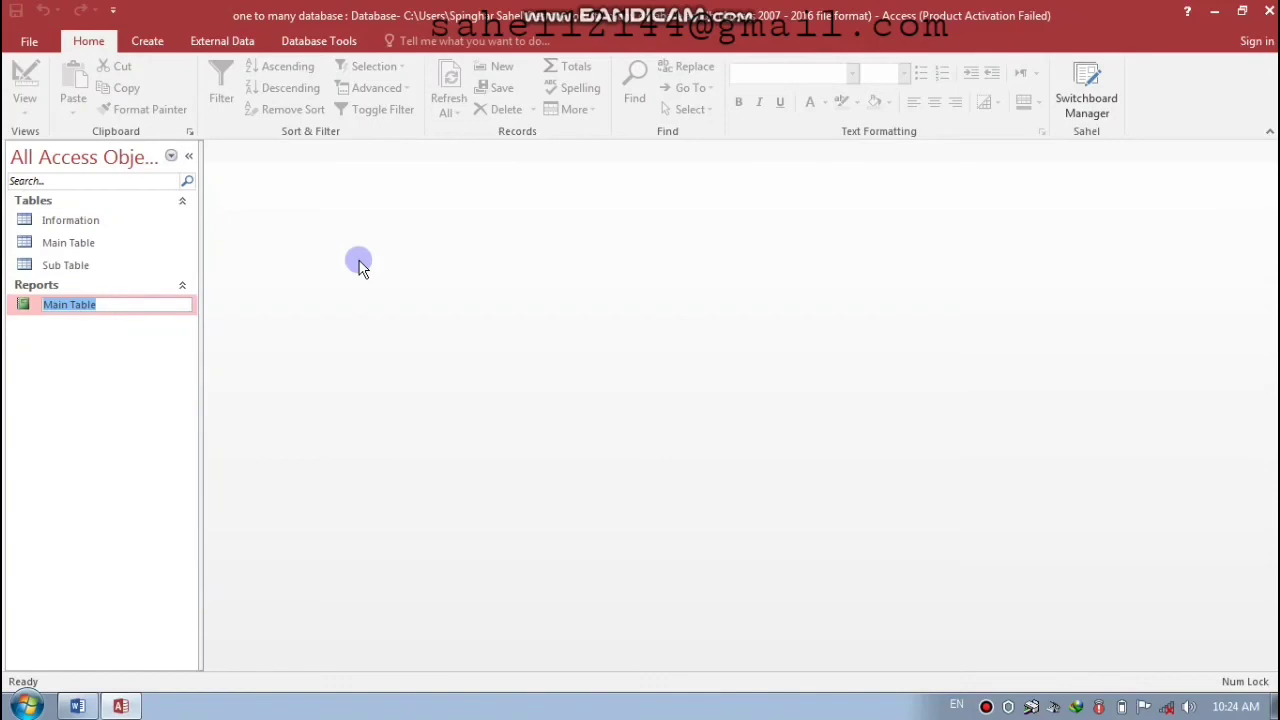
{"action": "type", "text": "my Main"}
{"action": "key", "text": "Caps_Lock"}
{"action": "key", "text": "Caps_Lock"}
{"action": "type", "text": "t"}
{"action": "key", "text": "Caps_Lock"}
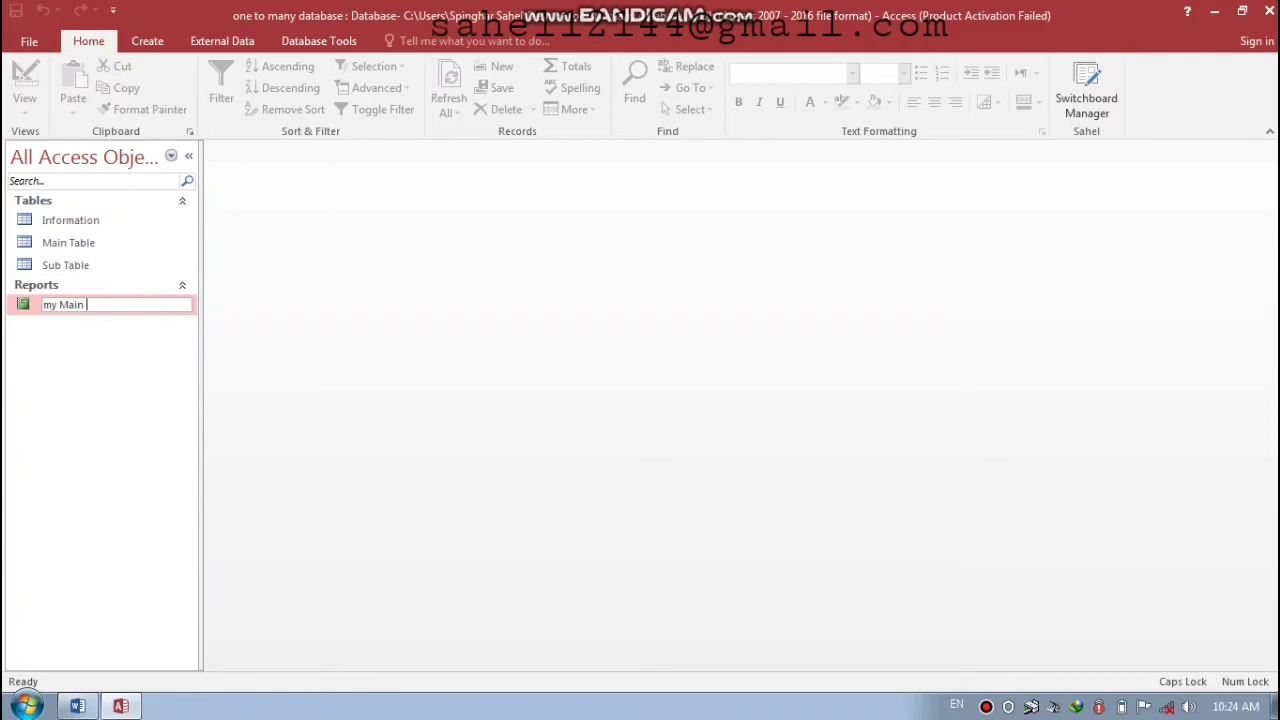
{"action": "key", "text": "Caps_Lock"}
{"action": "type", "text": "able"}
{"action": "key", "text": "Caps_Lock"}
{"action": "type", "text": "R"}
{"action": "key", "text": "Caps_Lock"}
{"action": "left_click", "coordinate": [358, 263]}
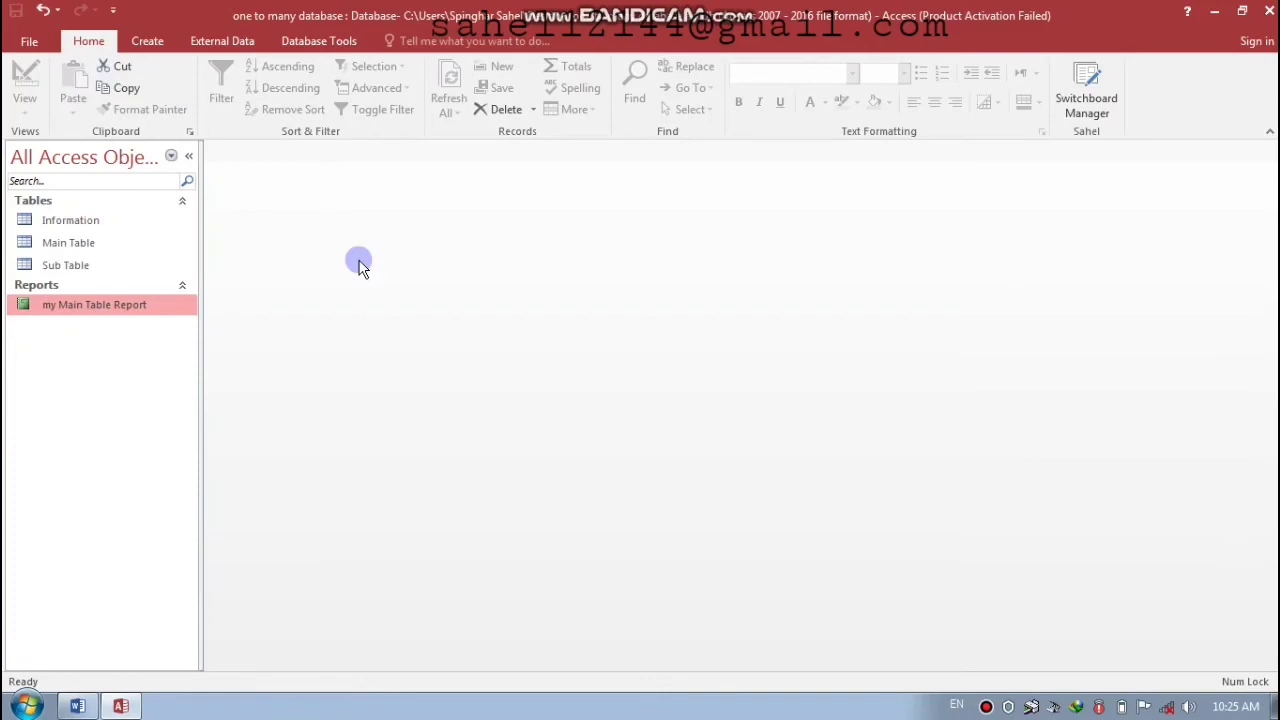
{"action": "right_click", "coordinate": [96, 301]}
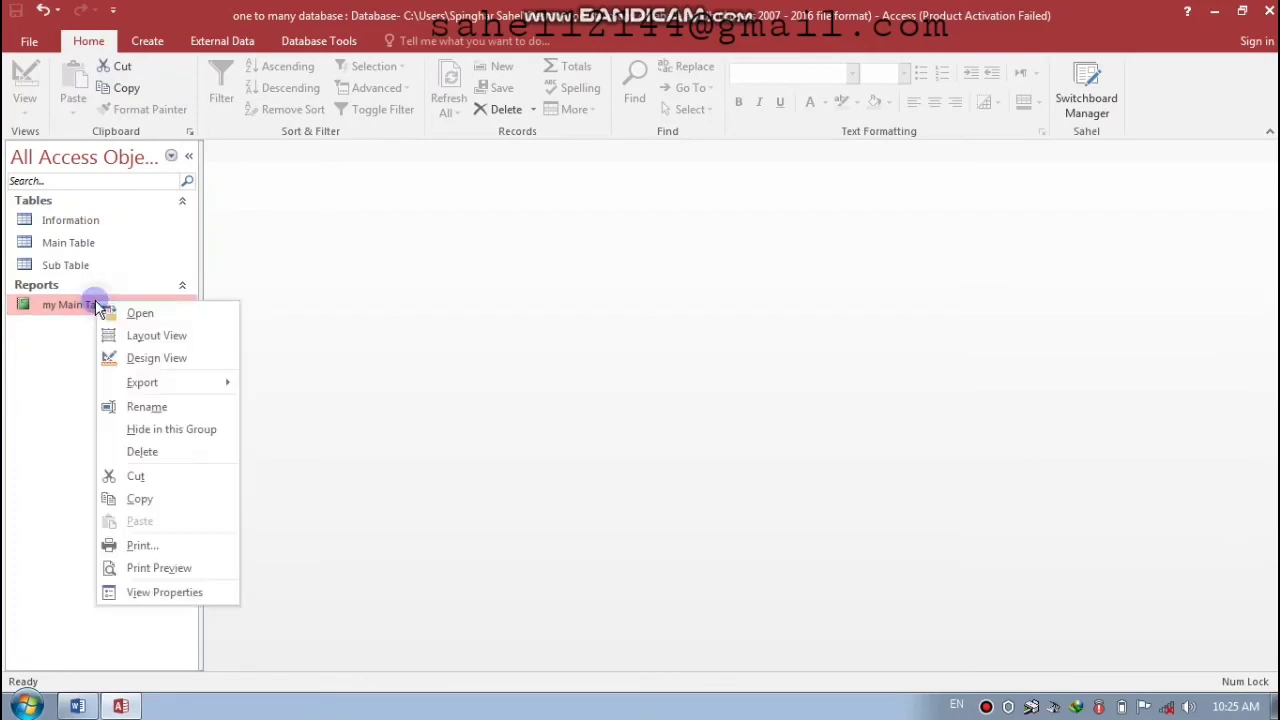
- In Design View, retitle the report 'Report of my Main Table' and nudge it toward the page centre
{"action": "left_click", "coordinate": [150, 358]}
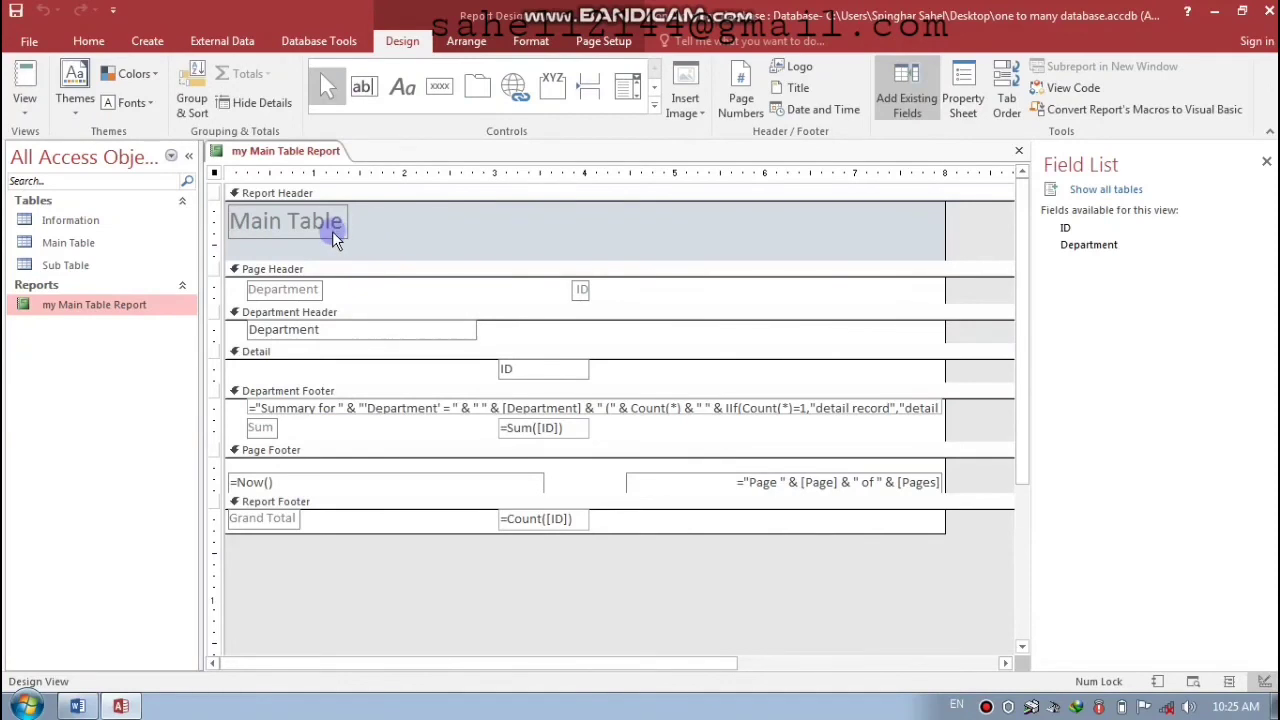
{"action": "left_click", "coordinate": [333, 238]}
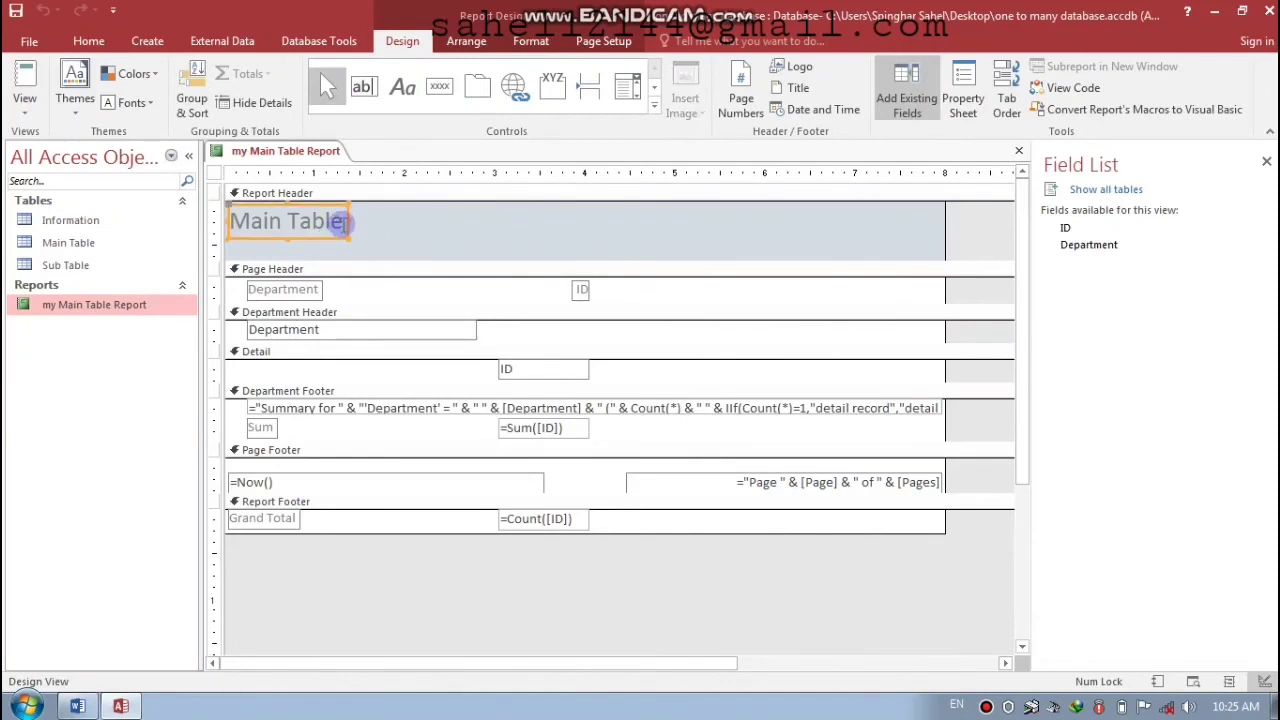
{"action": "left_click", "coordinate": [333, 238]}
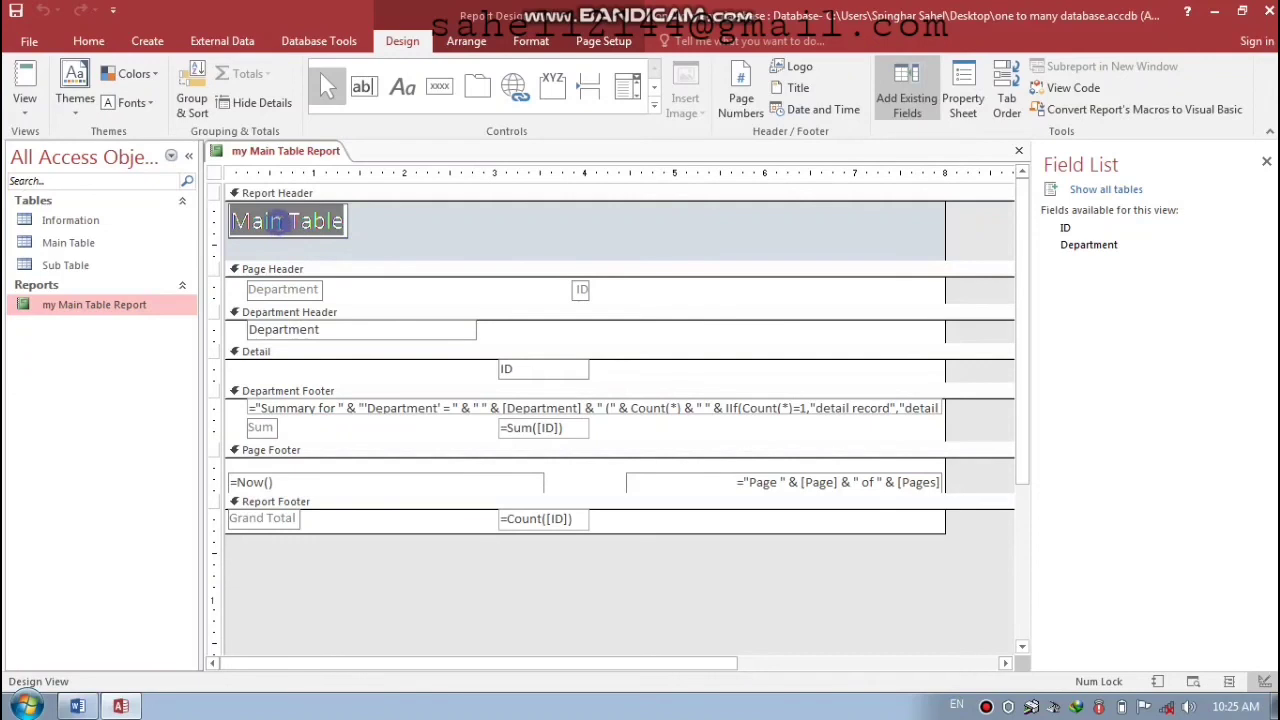
{"action": "type", "text": "R"}
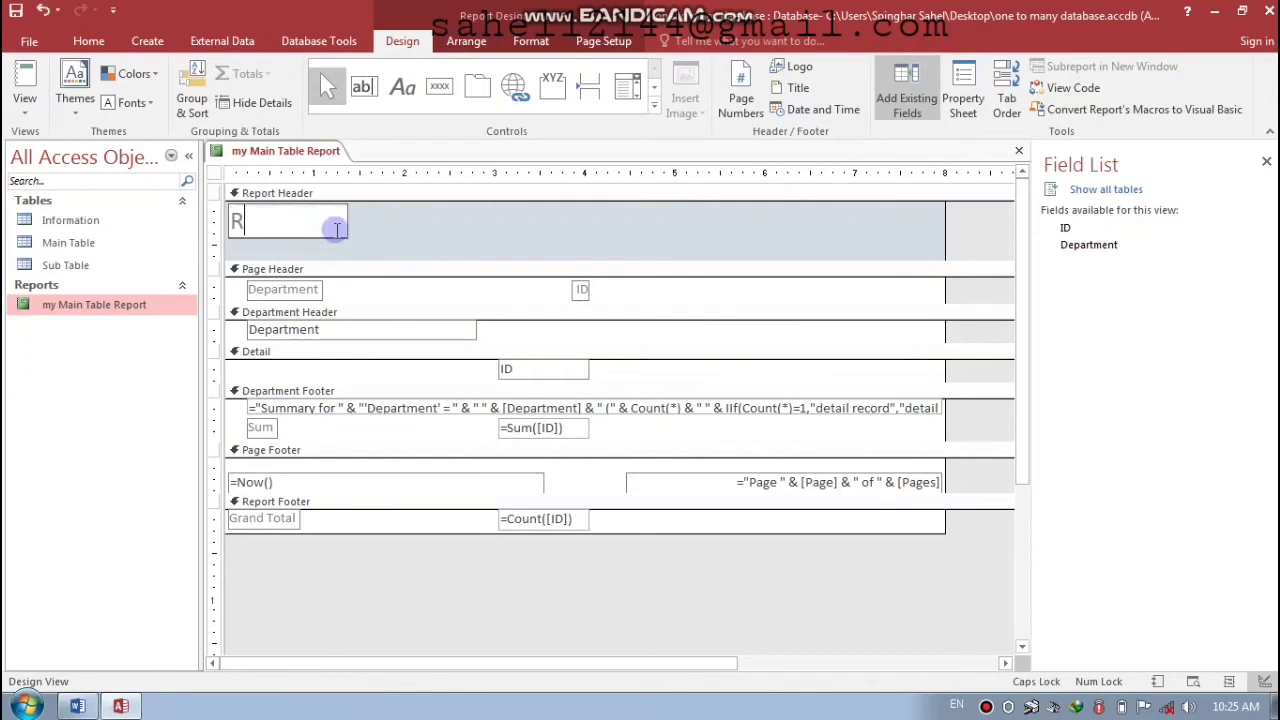
{"action": "type", "text": "eport "}
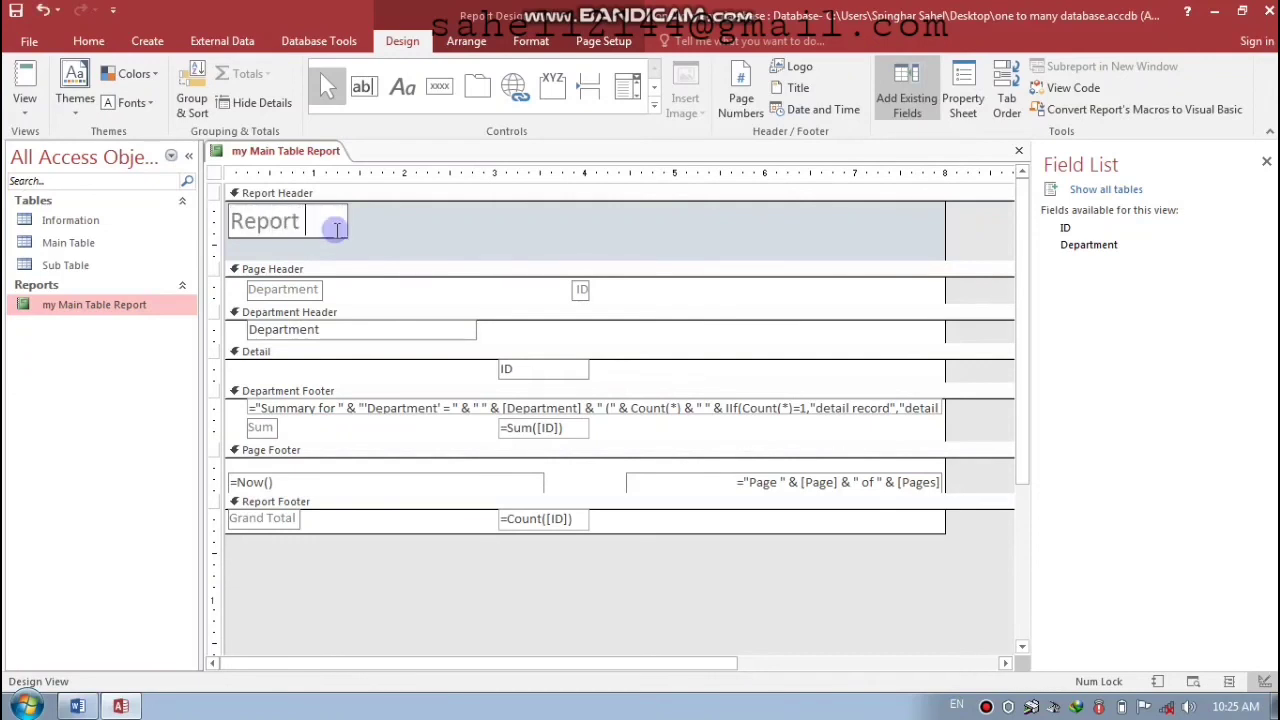
{"action": "type", "text": "of my"}
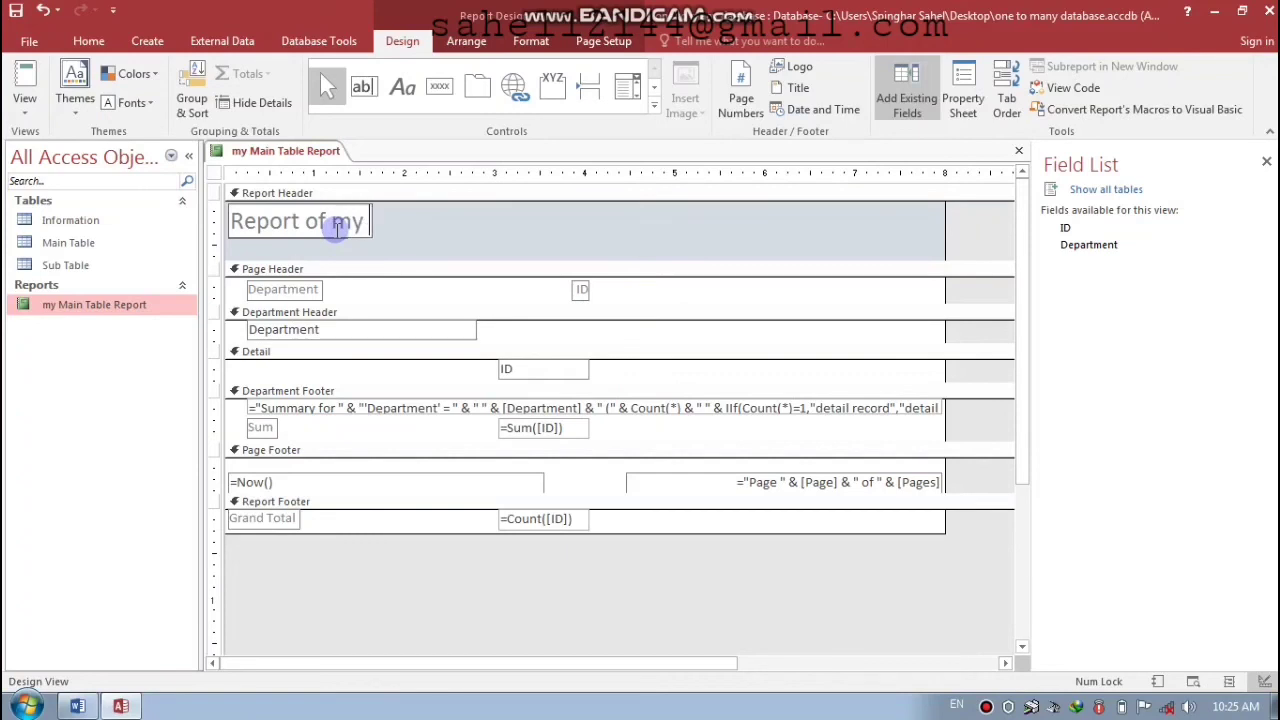
{"action": "type", "text": " Main"}
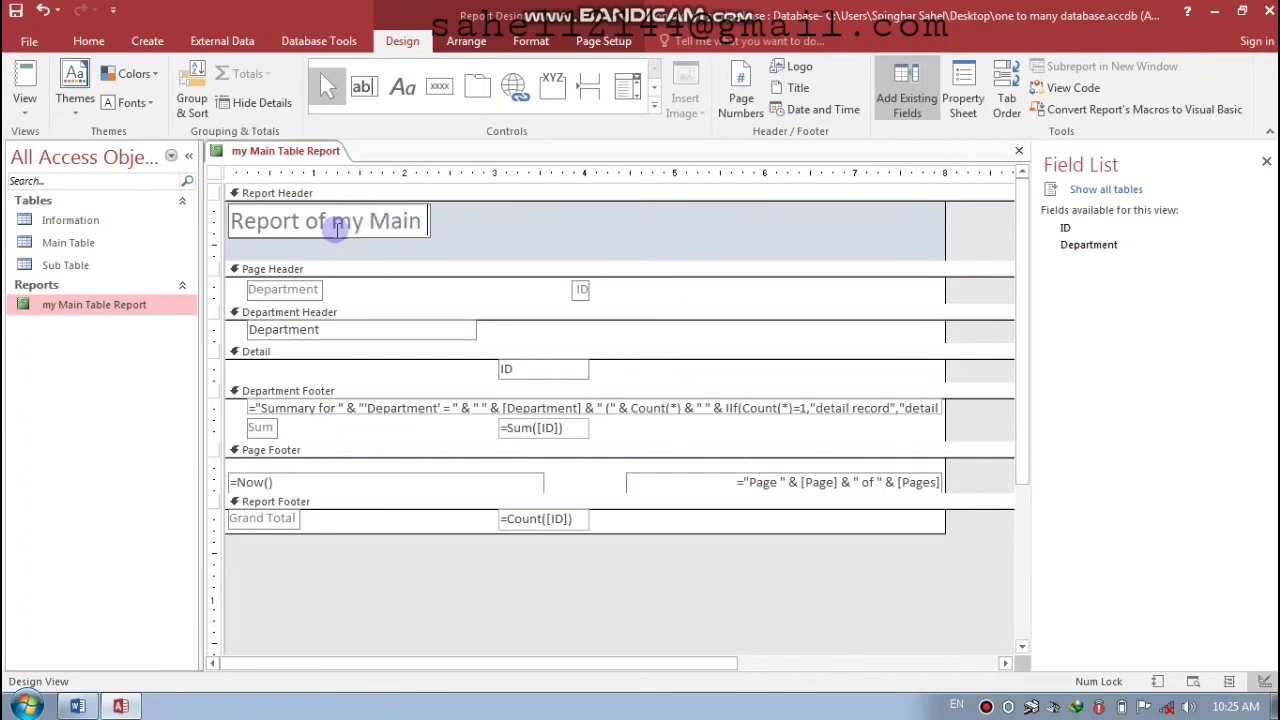
{"action": "type", "text": " Table"}
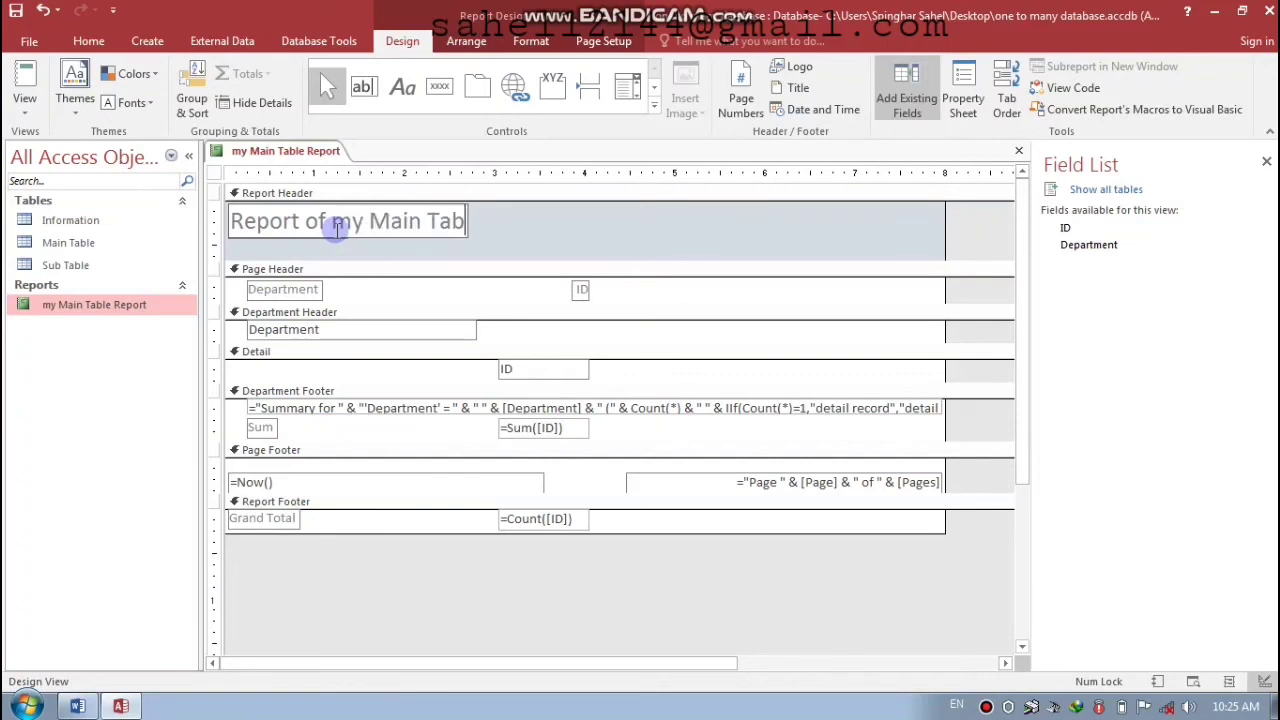
{"action": "left_click", "coordinate": [337, 228]}
{"action": "key", "text": "Right"}
{"action": "key", "text": "Right"}
{"action": "key", "text": "Right"}
{"action": "key", "text": "Right"}
{"action": "key", "text": "Right"}
{"action": "key", "text": "Right"}
{"action": "key", "text": "Right"}
{"action": "key", "text": "Right"}
{"action": "key", "text": "Right"}
{"action": "key", "text": "Right"}
{"action": "key", "text": "Right"}
{"action": "key", "text": "Right"}
{"action": "key", "text": "Right"}
{"action": "key", "text": "Right"}
{"action": "key", "text": "Right"}
{"action": "key", "text": "Right"}
{"action": "key", "text": "Right"}
{"action": "key", "text": "Right"}
{"action": "key", "text": "Right"}
{"action": "key", "text": "Right"}
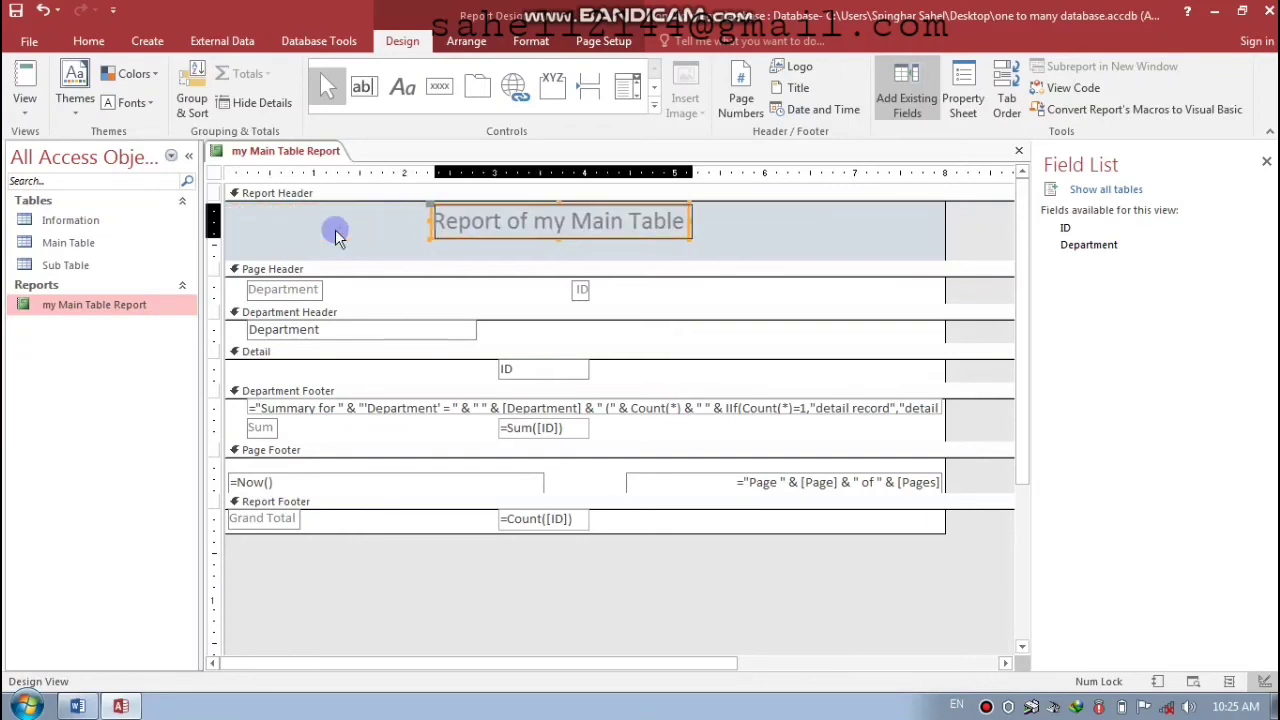
{"action": "key", "text": "Down"}
{"action": "key", "text": "Down"}
{"action": "key", "text": "Down"}
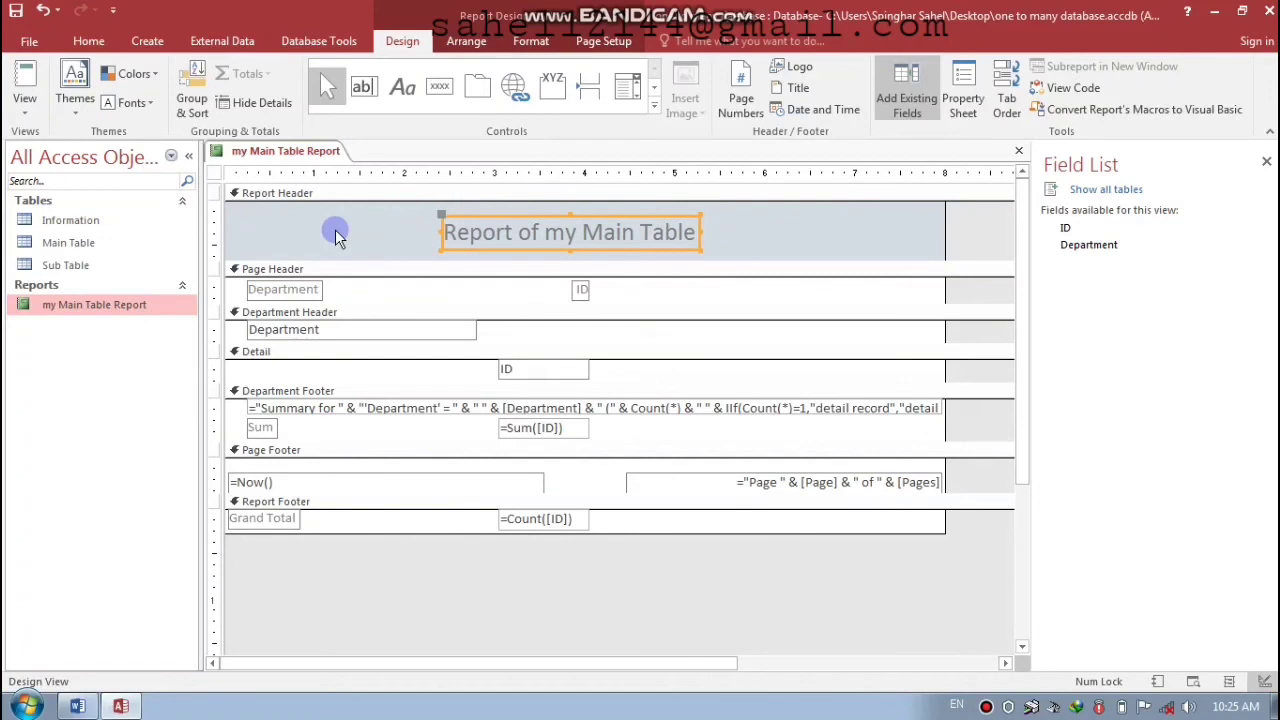
{"action": "key", "text": "Left"}
{"action": "key", "text": "Up"}
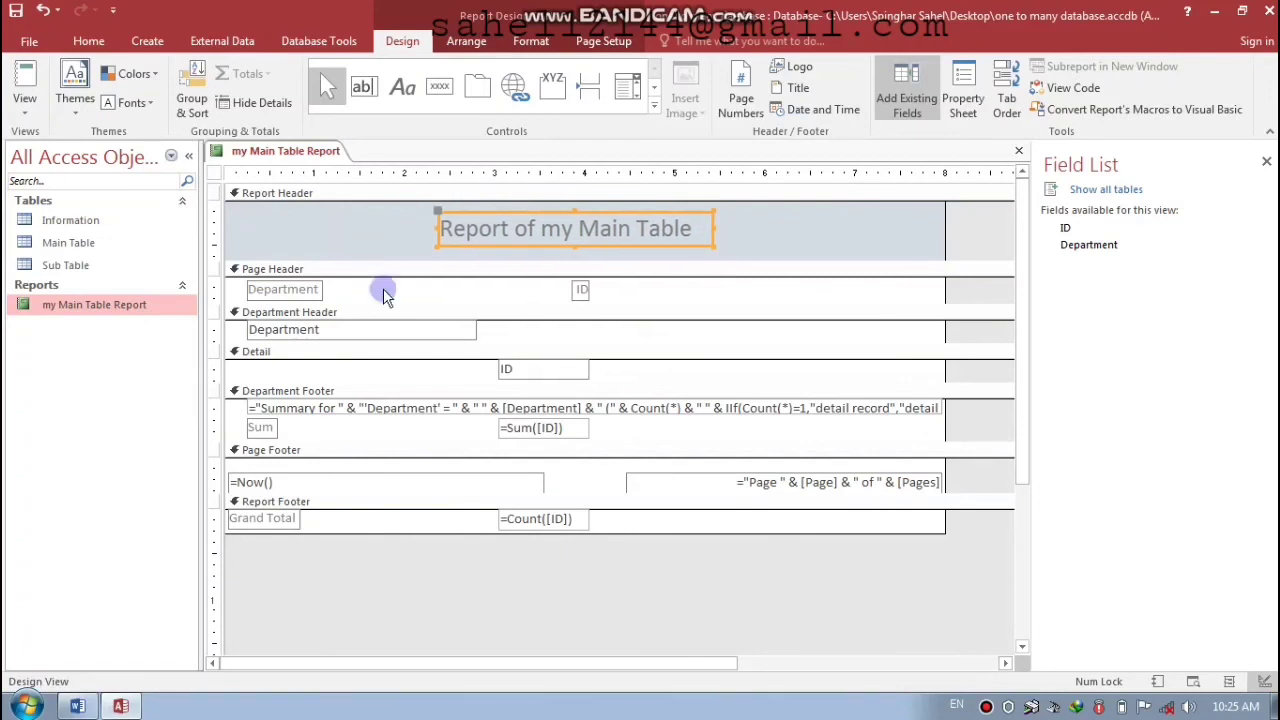
- Move the ID column heading left so it sits next to Department
{"action": "left_click", "coordinate": [582, 290]}
{"action": "key", "text": "Left"}
{"action": "key", "text": "Left"}
{"action": "key", "text": "Left"}
{"action": "key", "text": "Left"}
{"action": "key", "text": "Left"}
{"action": "key", "text": "Left"}
{"action": "key", "text": "Left"}
{"action": "key", "text": "Left"}
{"action": "key", "text": "Left"}
{"action": "key", "text": "Left"}
{"action": "key", "text": "Left"}
{"action": "key", "text": "Left"}
{"action": "key", "text": "Left"}
{"action": "key", "text": "Left"}
{"action": "key", "text": "Left"}
{"action": "key", "text": "Left"}
{"action": "key", "text": "Left"}
{"action": "key", "text": "Left"}
{"action": "key", "text": "Left"}
{"action": "key", "text": "Left"}
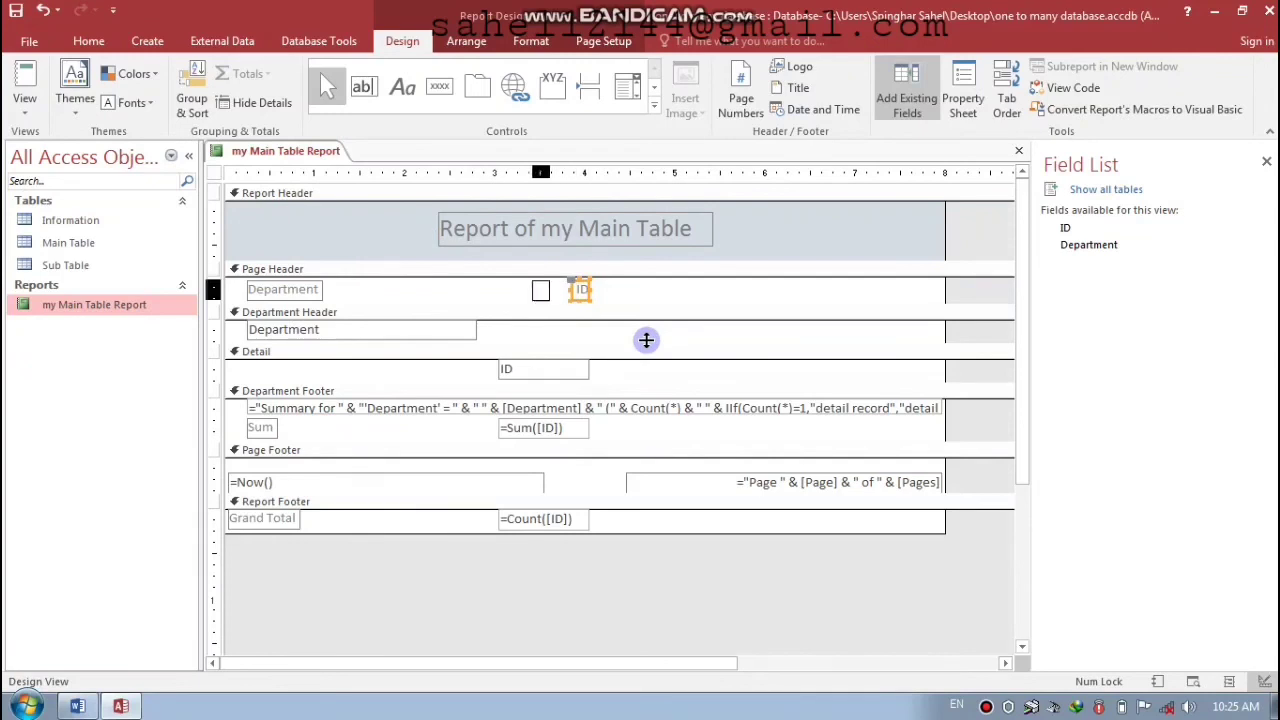
{"action": "key", "text": "Left"}
{"action": "key", "text": "Left"}
{"action": "key", "text": "Left"}
{"action": "key", "text": "Left"}
{"action": "key", "text": "Left"}
{"action": "key", "text": "Left"}
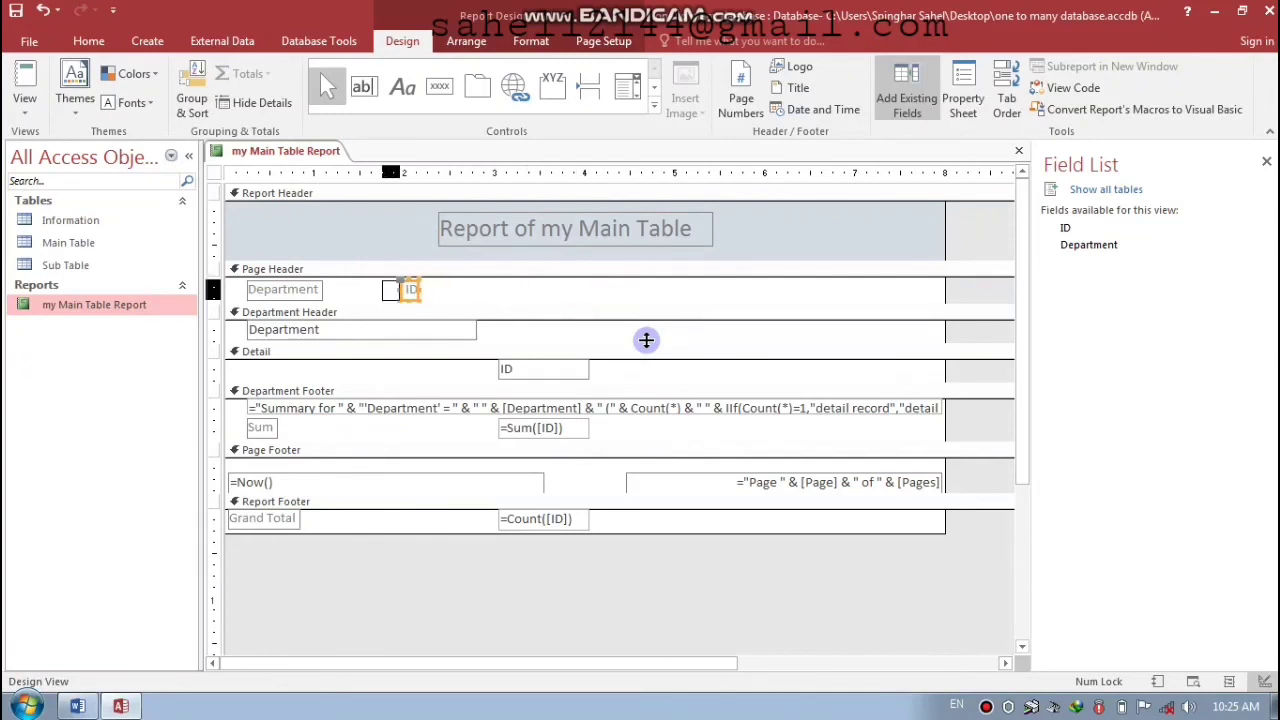
{"action": "key", "text": "Left"}
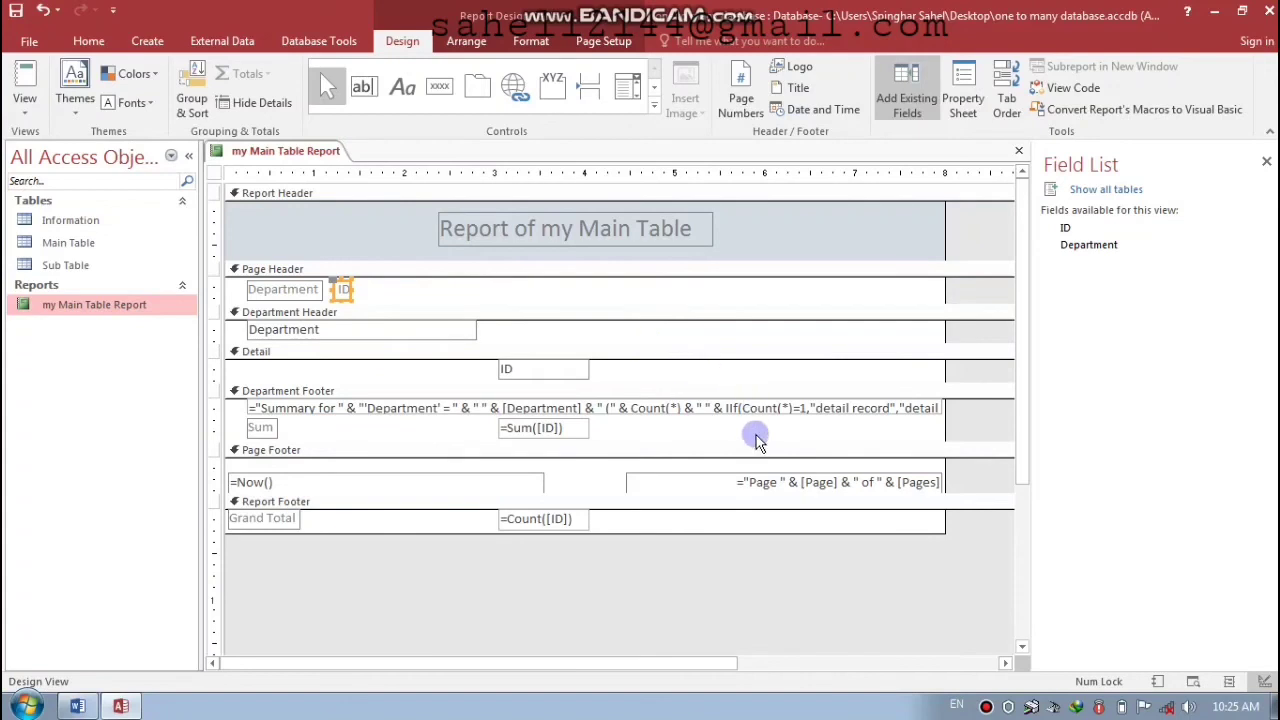
- Narrow the Department group field, then save and close the report design
{"action": "left_click", "coordinate": [468, 334]}
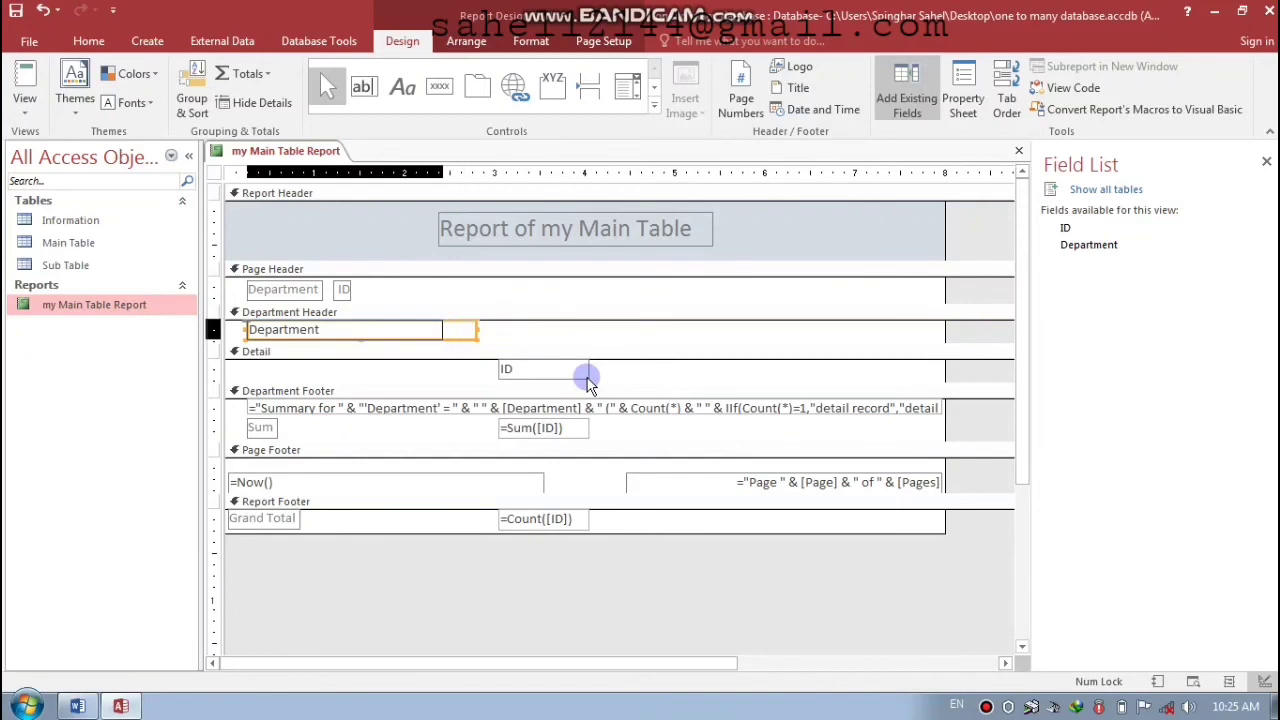
{"action": "key", "text": "shift+Left"}
{"action": "key", "text": "shift+Left"}
{"action": "key", "text": "shift+Left"}
{"action": "key", "text": "shift+Left"}
{"action": "key", "text": "shift+Left"}
{"action": "key", "text": "shift+Left"}
{"action": "key", "text": "shift+Left"}
{"action": "key", "text": "shift+Left"}
{"action": "key", "text": "shift+Left"}
{"action": "key", "text": "shift+Left"}
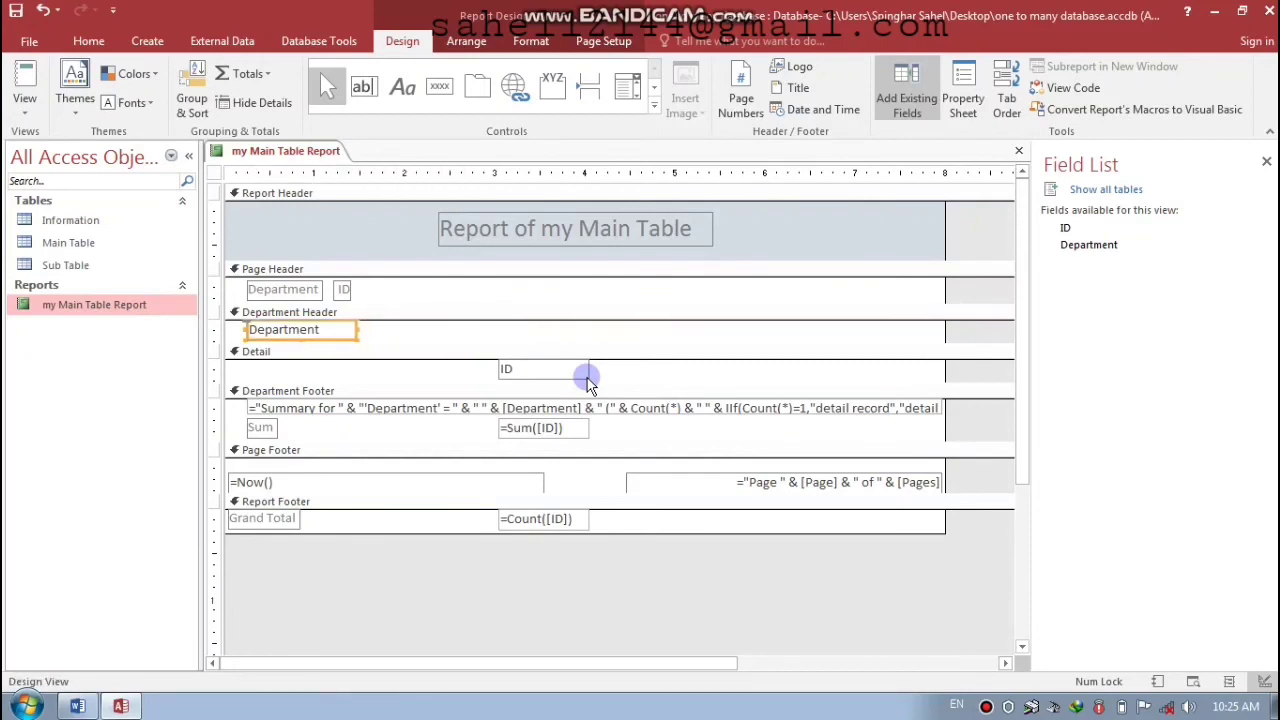
{"action": "left_click_drag", "start_coordinate": [713, 662], "coordinate": [535, 637]}
{"action": "key", "text": "ctrl+w"}
{"action": "key", "text": "Return"}
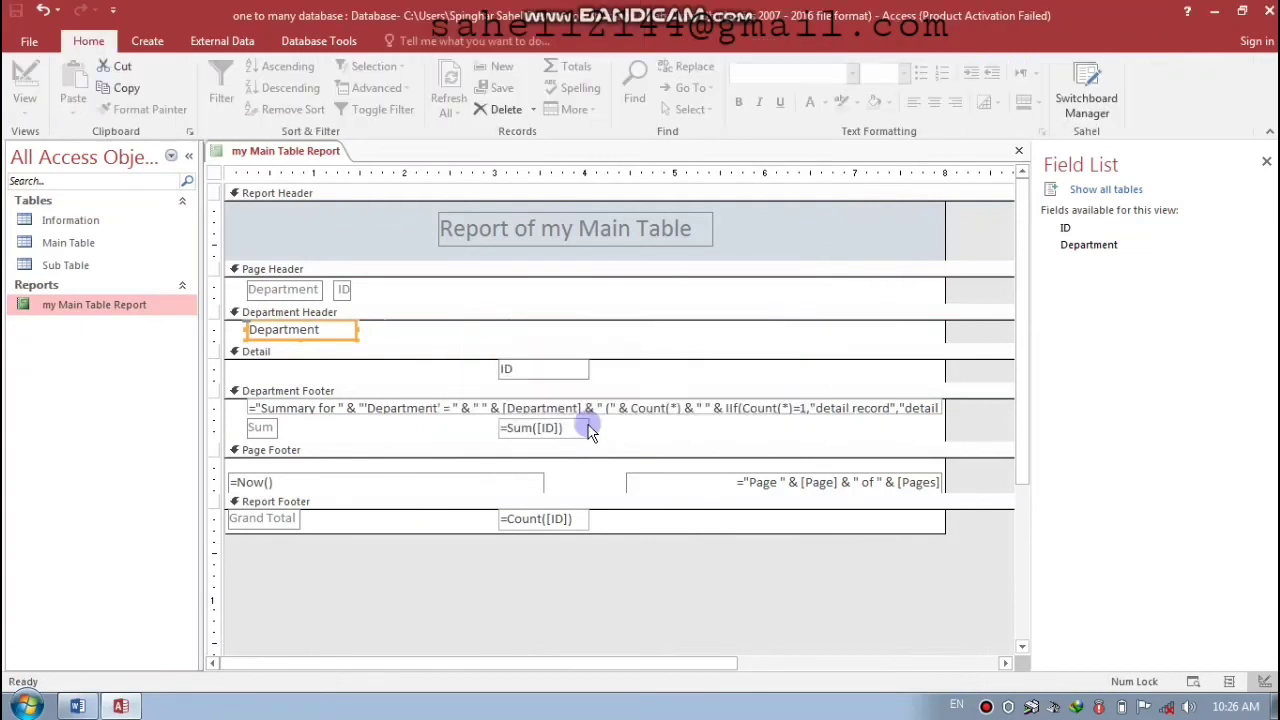
- View my Main Table Report, close it, and select Sub Table for a new object
{"action": "double_click", "coordinate": [92, 302]}
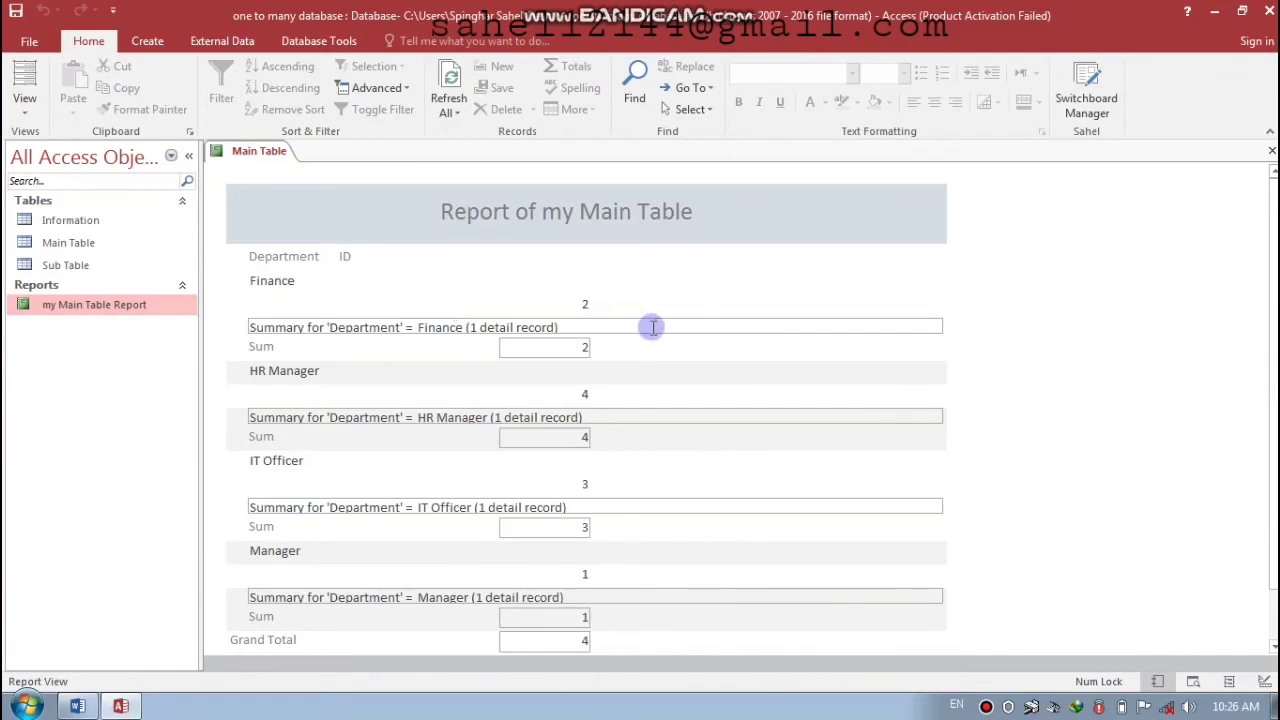
{"action": "left_click", "coordinate": [1271, 150]}
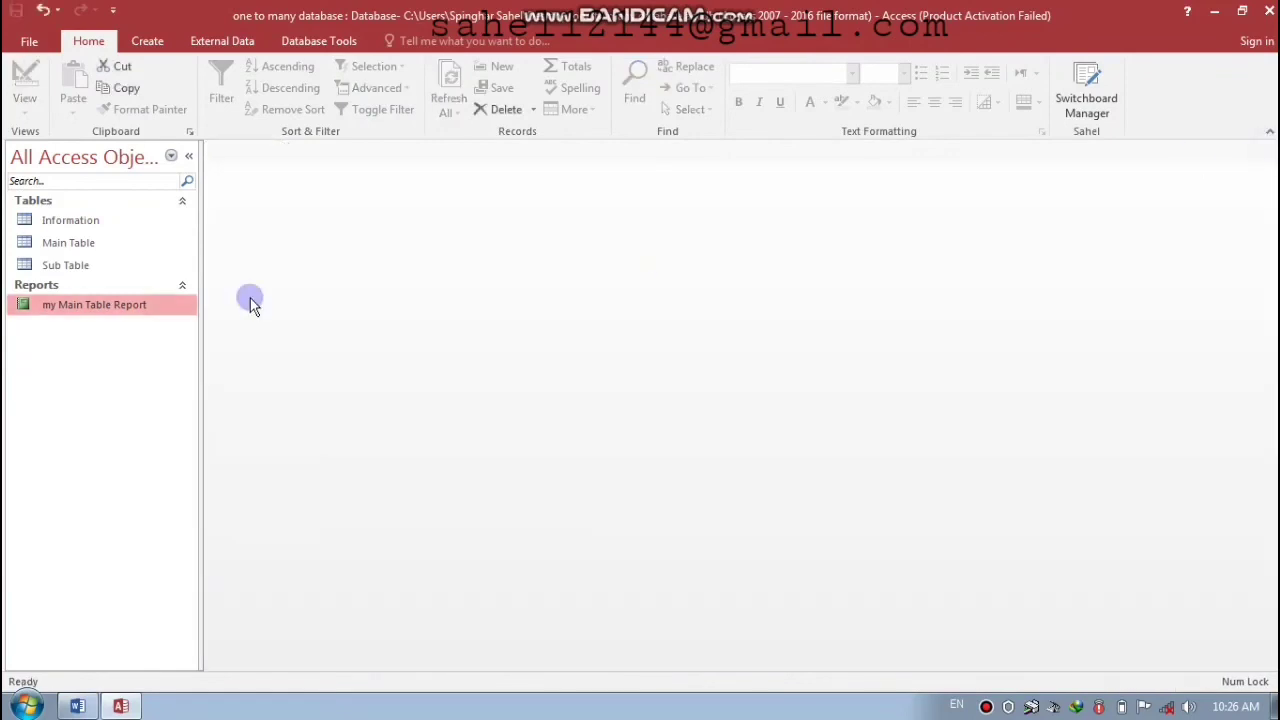
{"action": "left_click", "coordinate": [102, 268]}
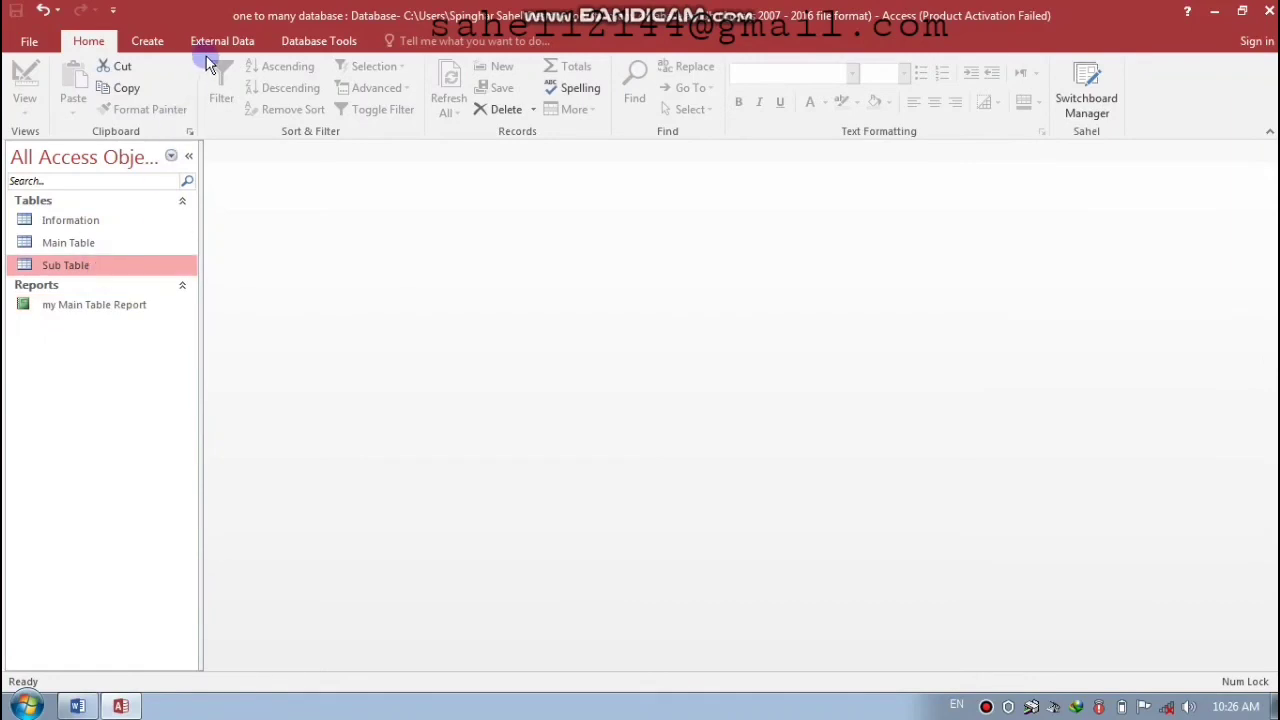
{"action": "left_click", "coordinate": [147, 41]}
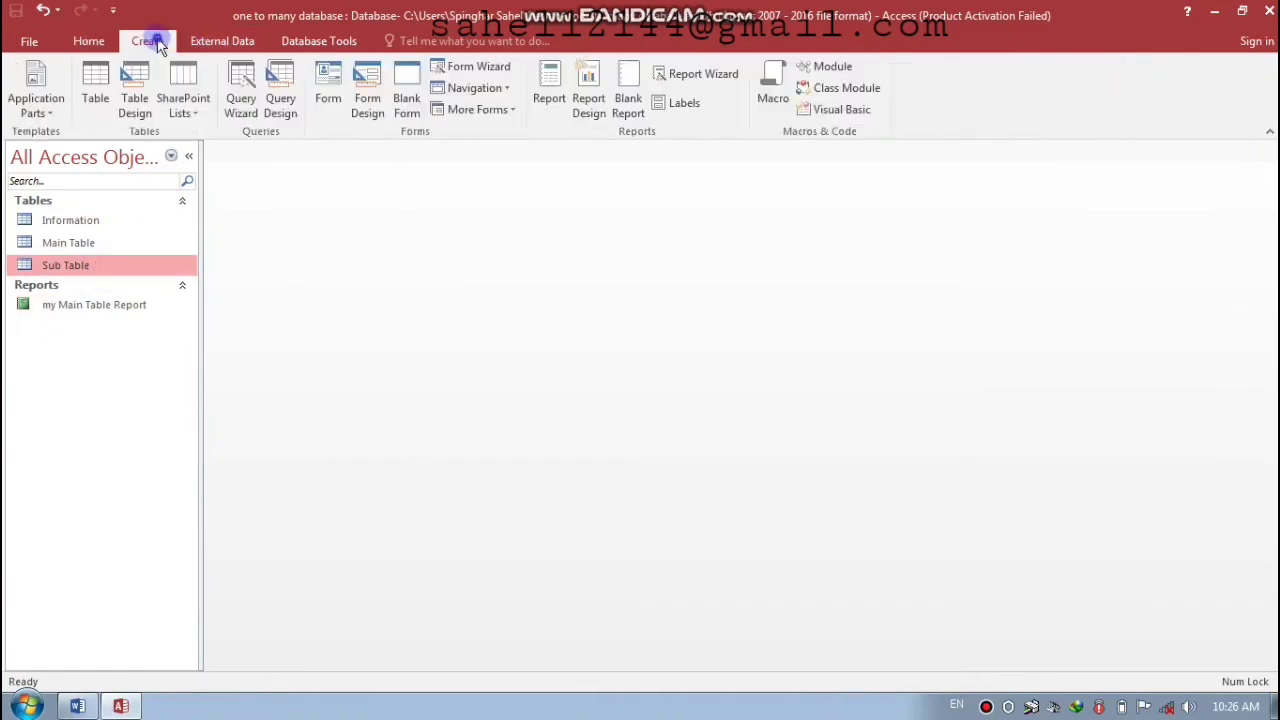
- Start the Report Wizard on Sub Table with all fields, grouped by Department
{"action": "left_click", "coordinate": [702, 79]}
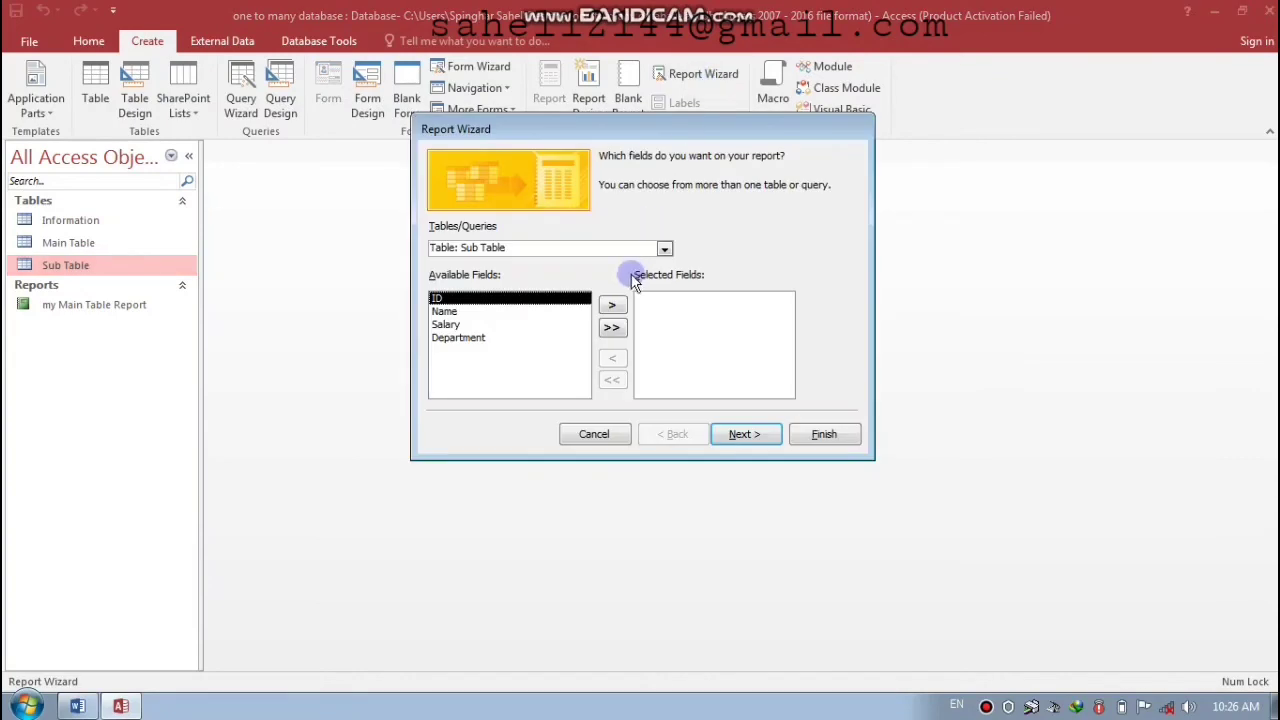
{"action": "left_click", "coordinate": [613, 327]}
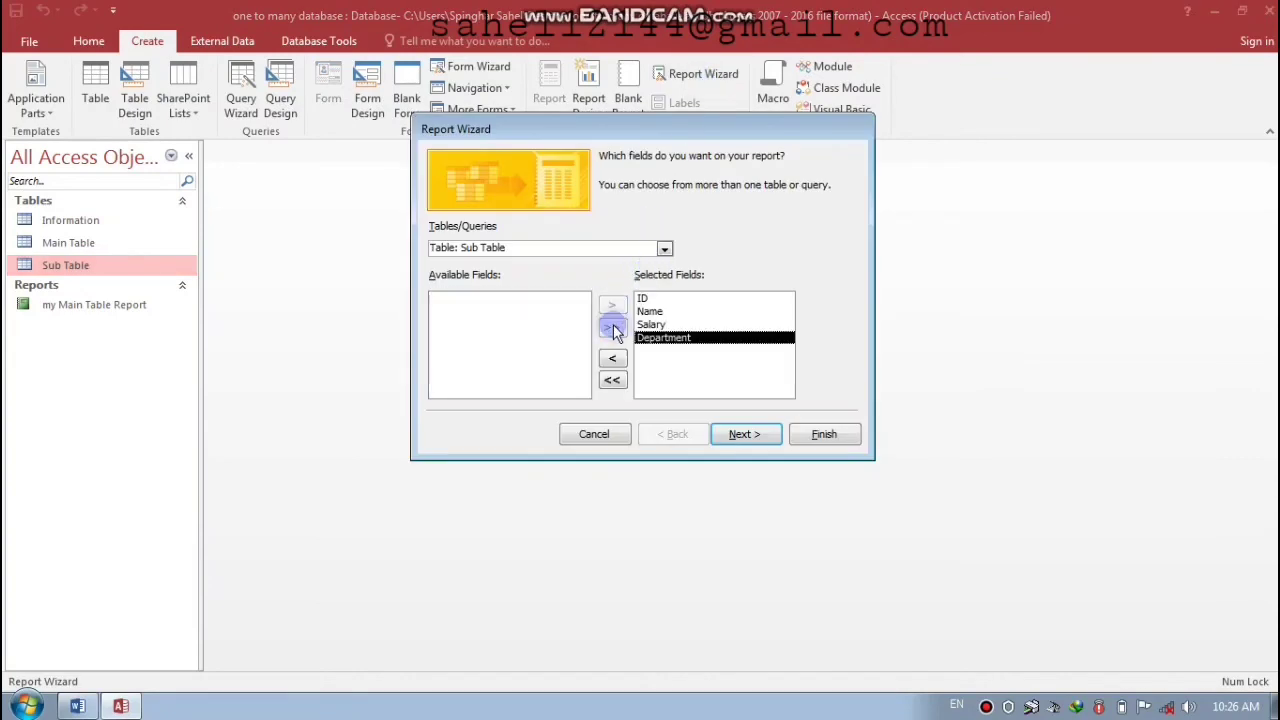
{"action": "left_click", "coordinate": [652, 300]}
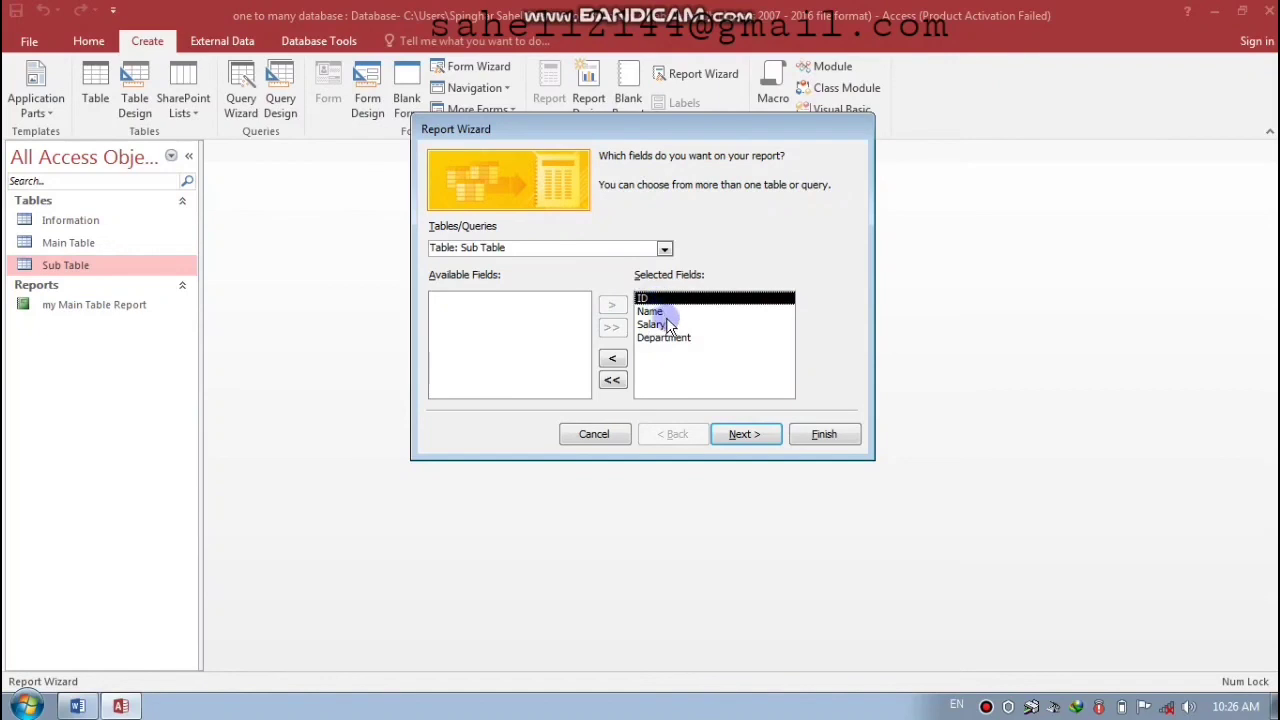
{"action": "left_click", "coordinate": [737, 436]}
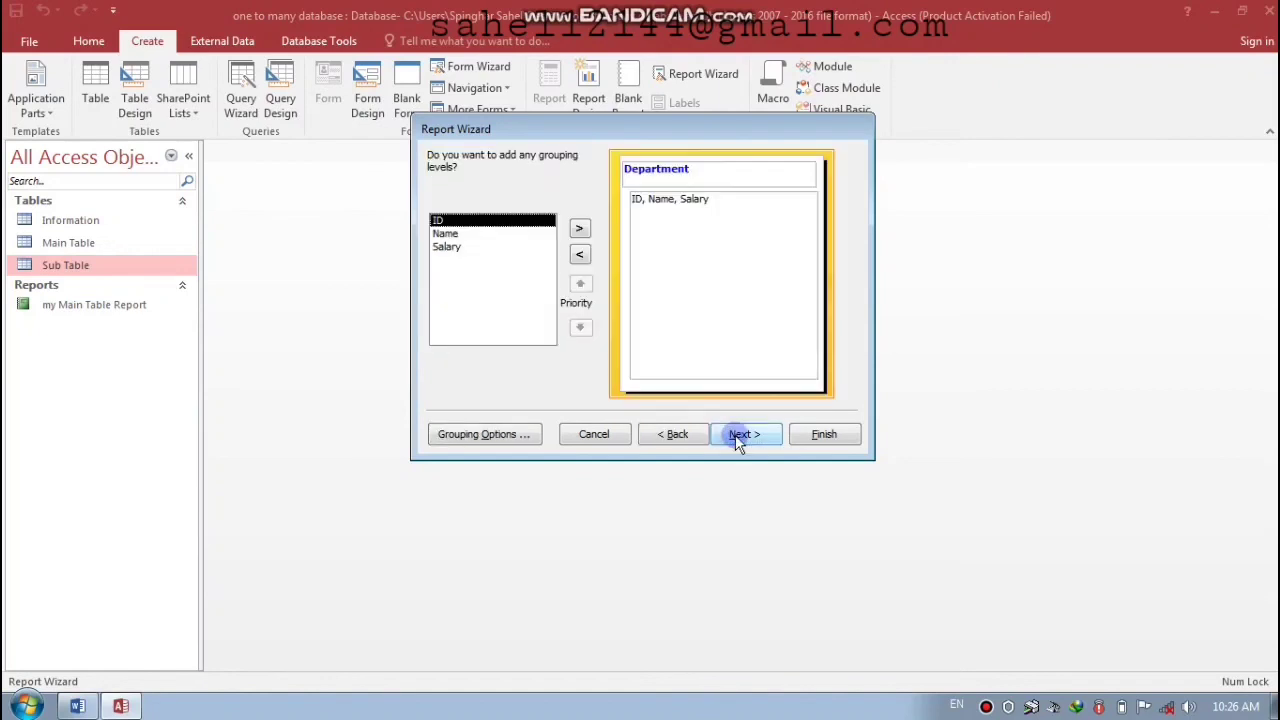
{"action": "left_click", "coordinate": [743, 434]}
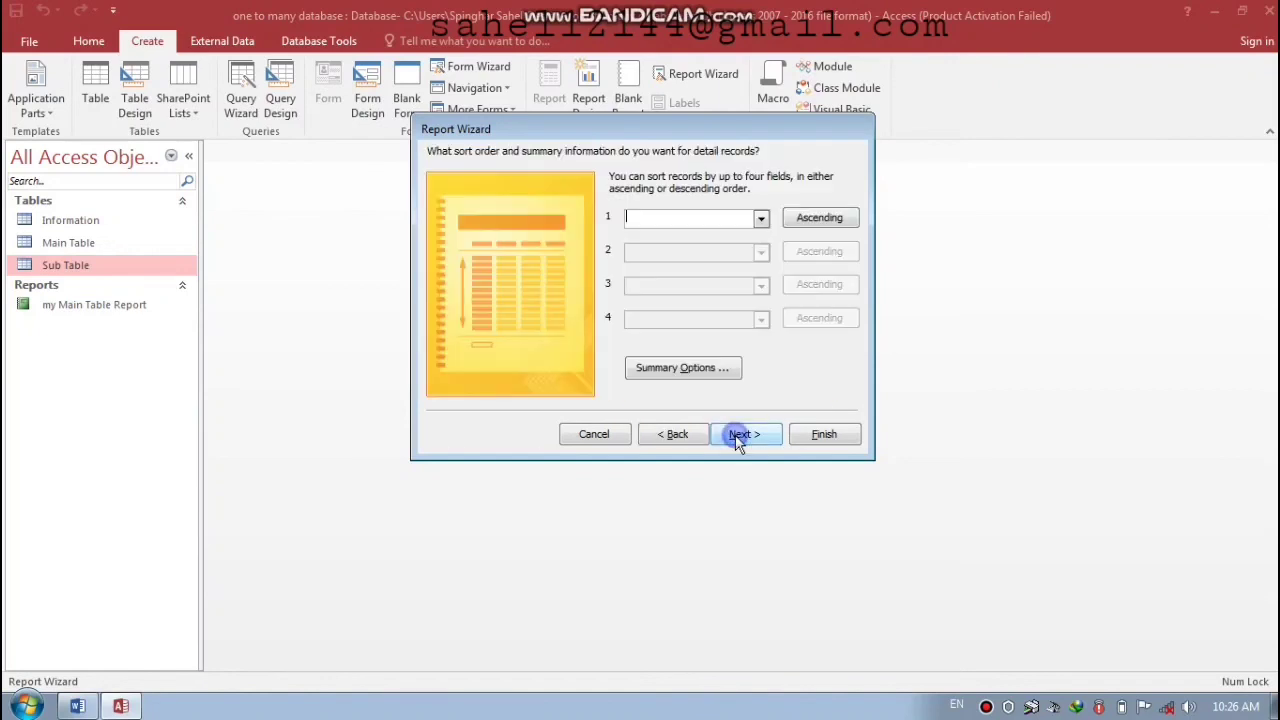
- Sum Salary per department, keep the Sub Table title, finish, and close the preview
{"action": "left_click", "coordinate": [680, 368]}
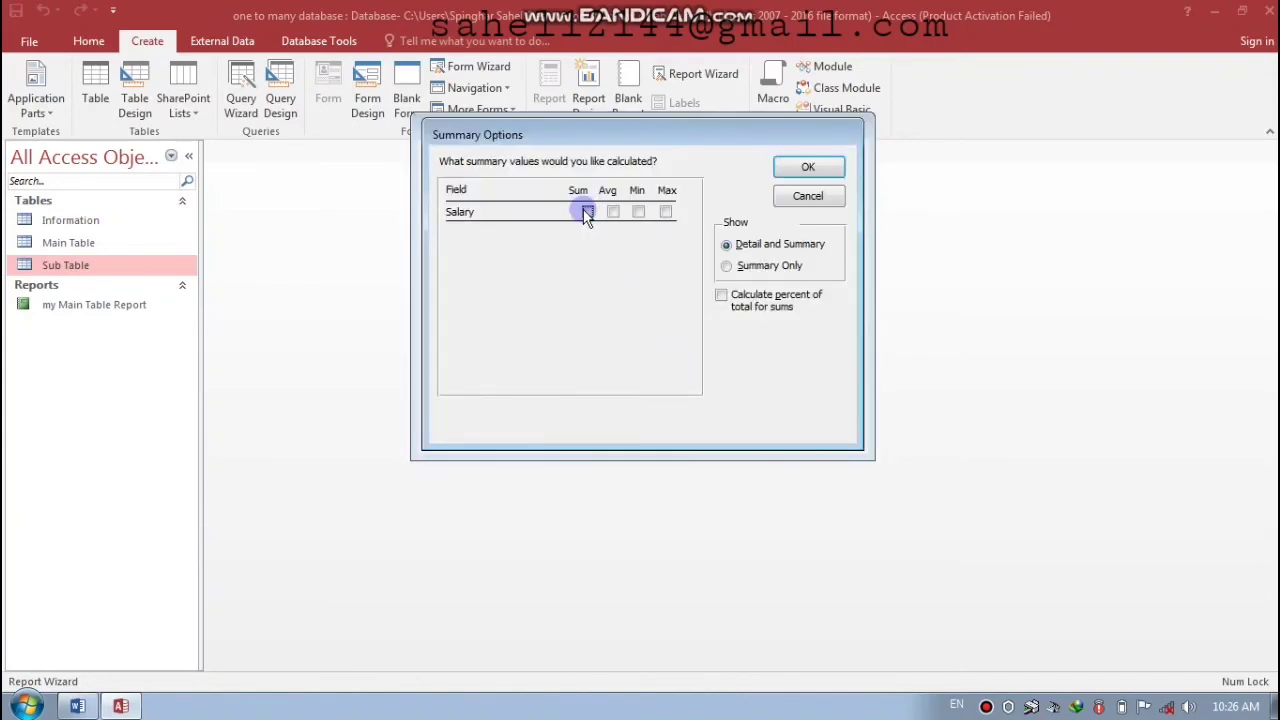
{"action": "left_click", "coordinate": [587, 212]}
{"action": "left_click", "coordinate": [808, 167]}
{"action": "left_click", "coordinate": [741, 437]}
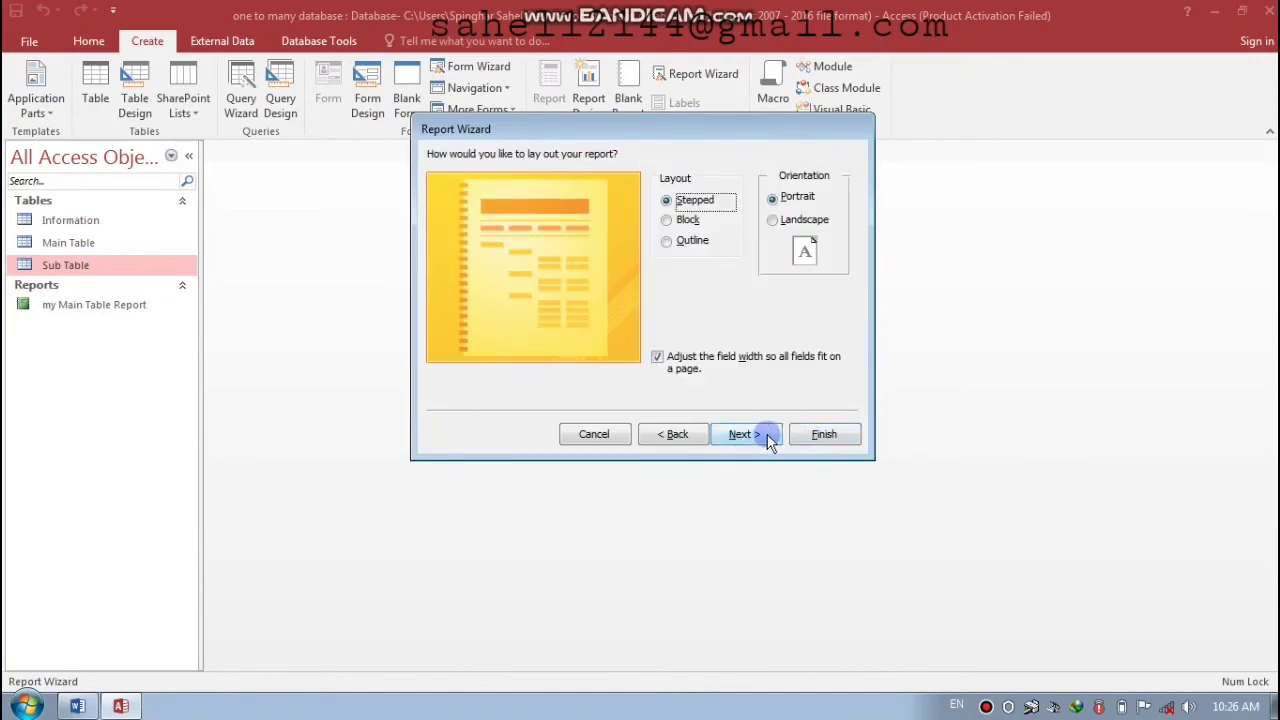
{"action": "left_click", "coordinate": [765, 434]}
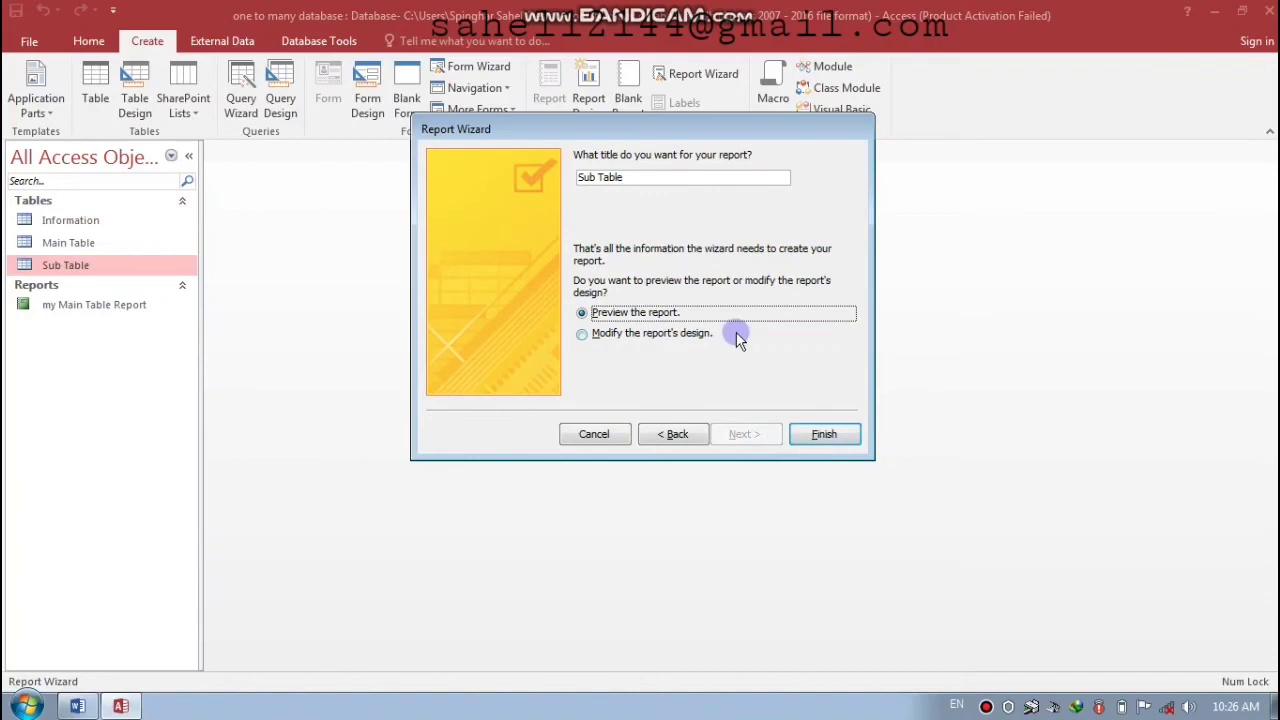
{"action": "left_click_drag", "start_coordinate": [660, 140], "coordinate": [553, 188]}
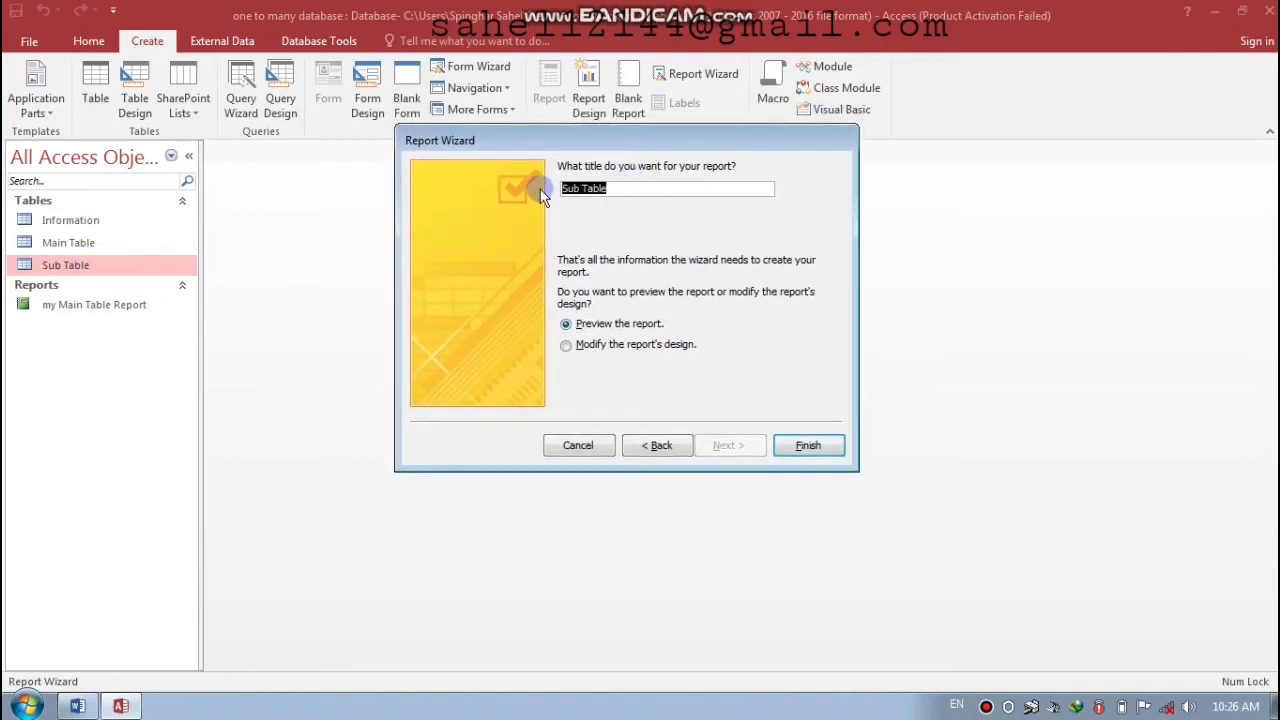
{"action": "left_click", "coordinate": [790, 450]}
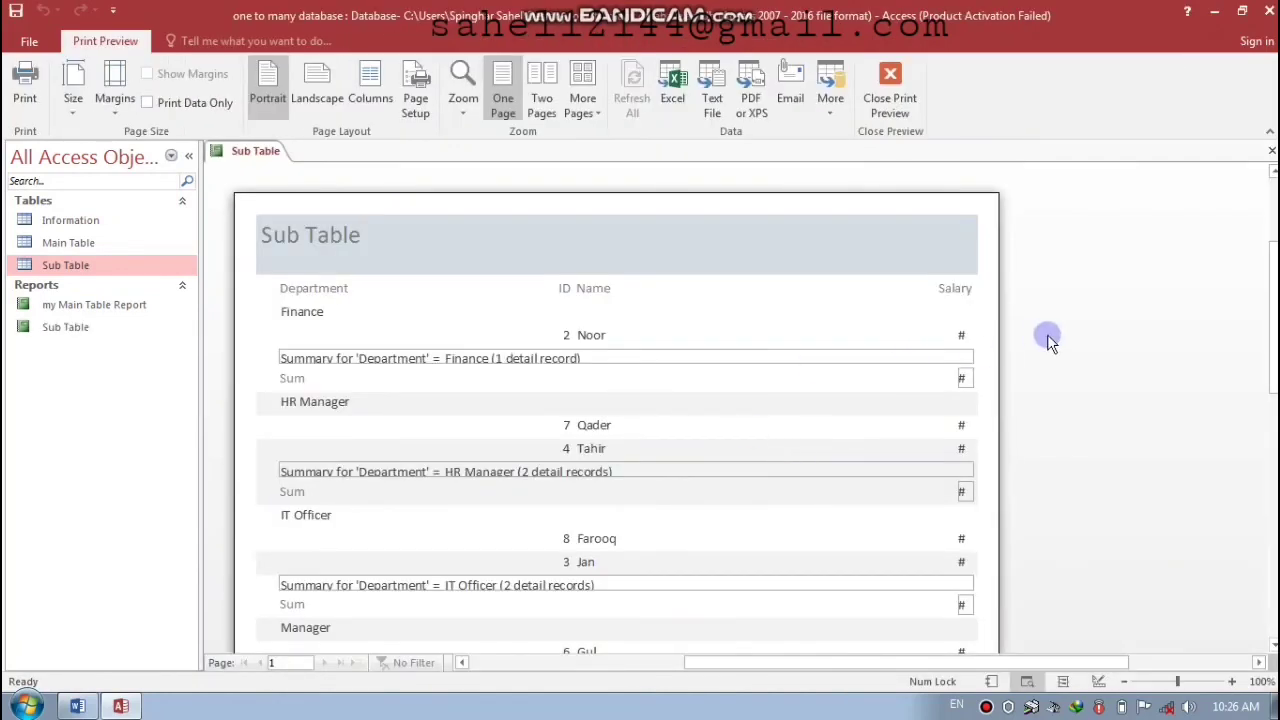
{"action": "left_click", "coordinate": [1272, 152]}
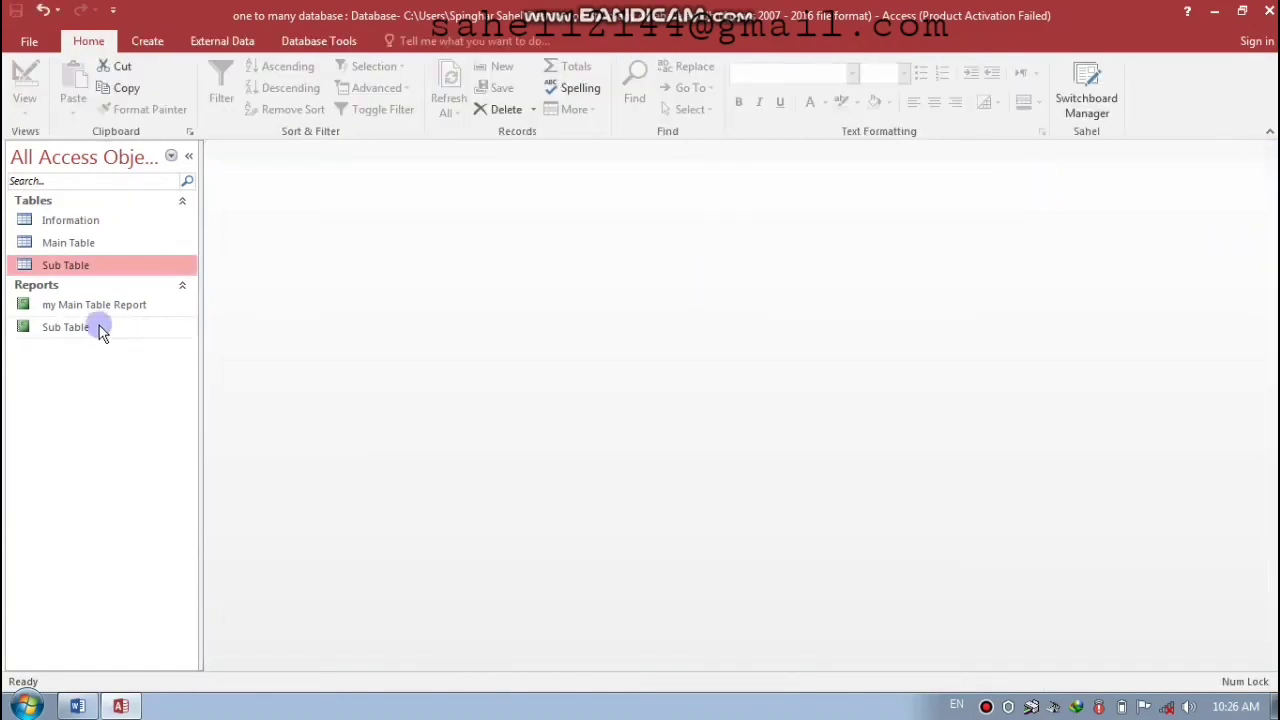
- Open the Sub Table report in Design View
{"action": "left_click", "coordinate": [72, 335]}
{"action": "right_click", "coordinate": [72, 335]}
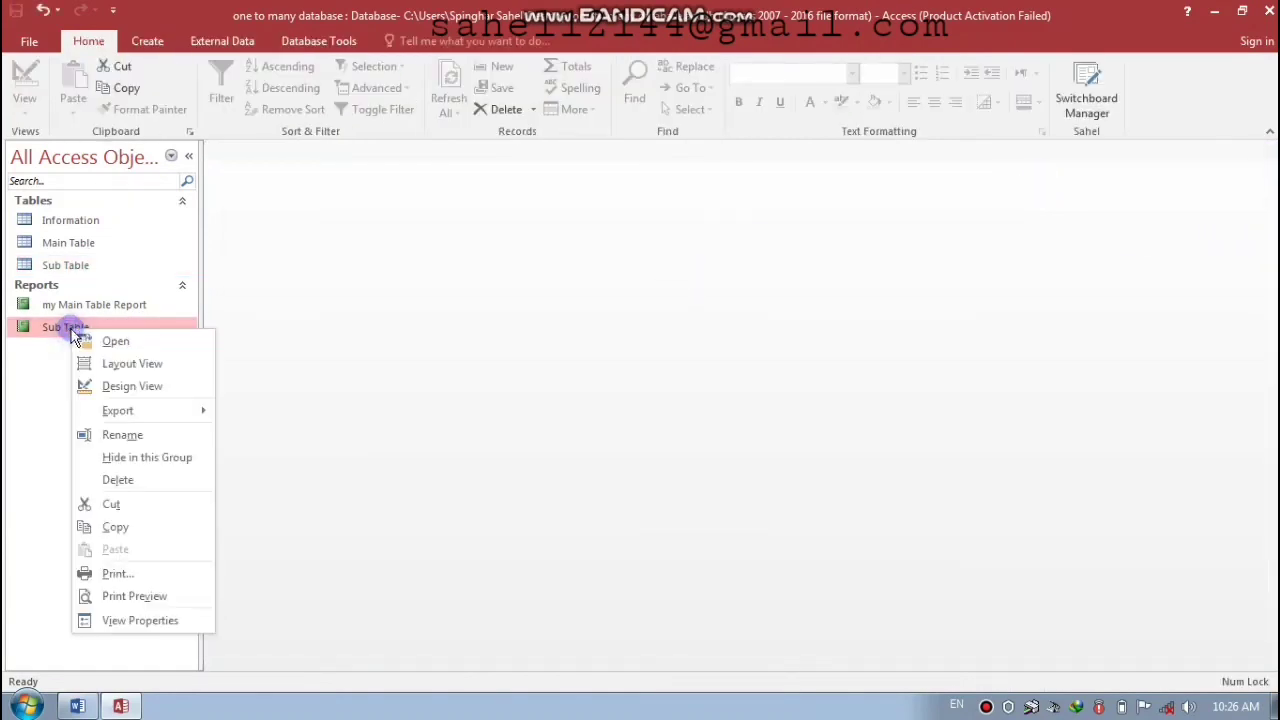
{"action": "left_click", "coordinate": [122, 389]}
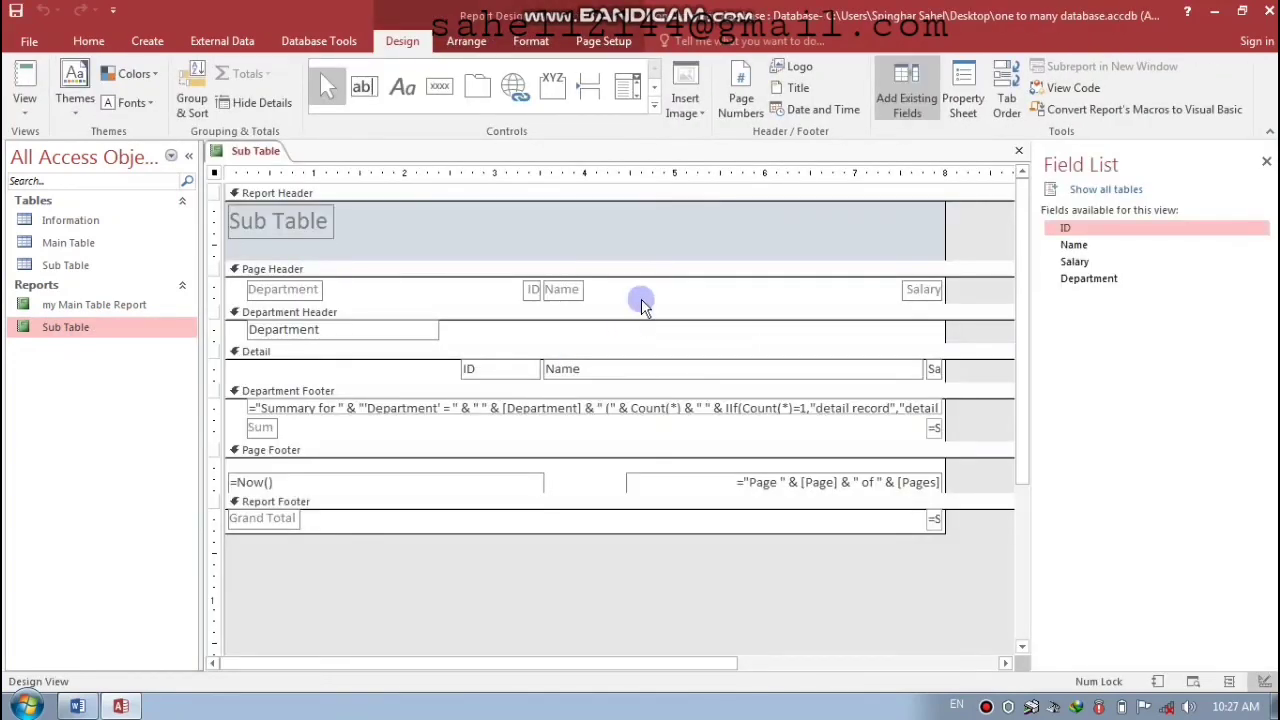
- Widen the Name heading and move the Salary heading left beside it
{"action": "left_click_drag", "start_coordinate": [592, 289], "coordinate": [323, 301]}
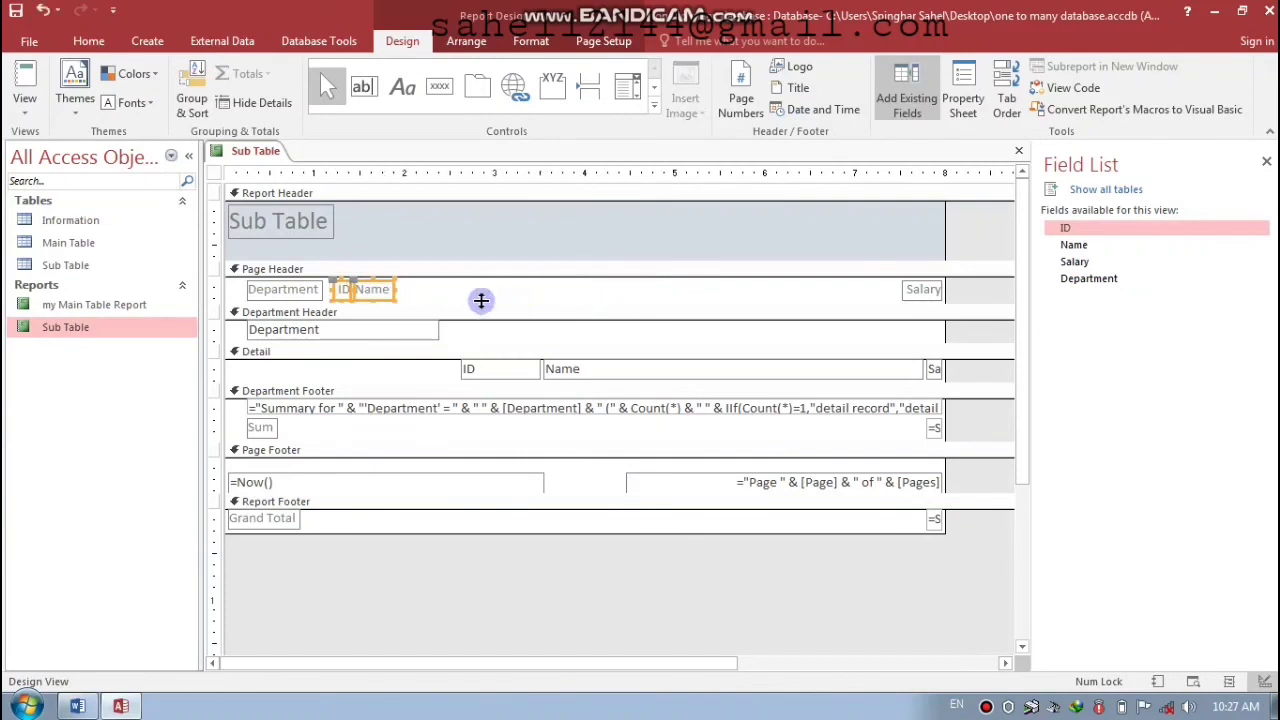
{"action": "left_click", "coordinate": [427, 291]}
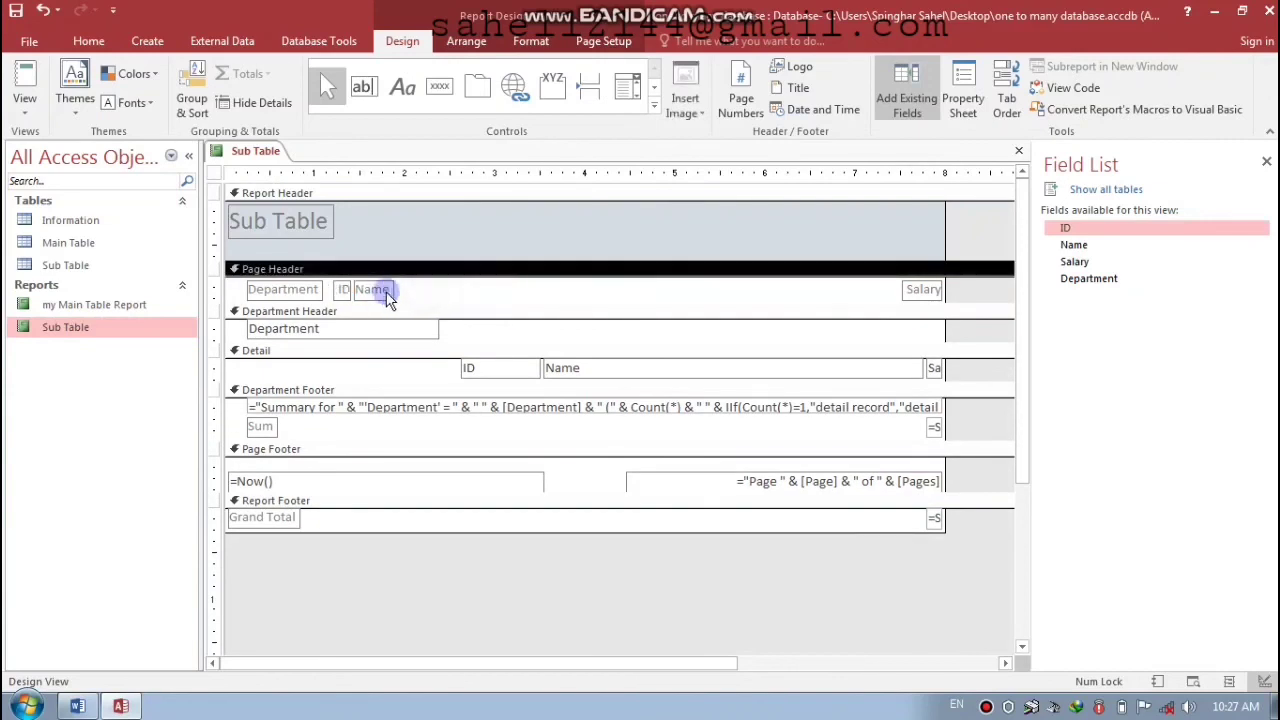
{"action": "left_click", "coordinate": [387, 290]}
{"action": "key", "text": "shift+Right"}
{"action": "key", "text": "shift+Right"}
{"action": "key", "text": "shift+Right"}
{"action": "key", "text": "shift+Right"}
{"action": "key", "text": "shift+Right"}
{"action": "key", "text": "shift+Right"}
{"action": "key", "text": "shift+Right"}
{"action": "key", "text": "shift+Right"}
{"action": "key", "text": "shift+Right"}
{"action": "key", "text": "shift+Right"}
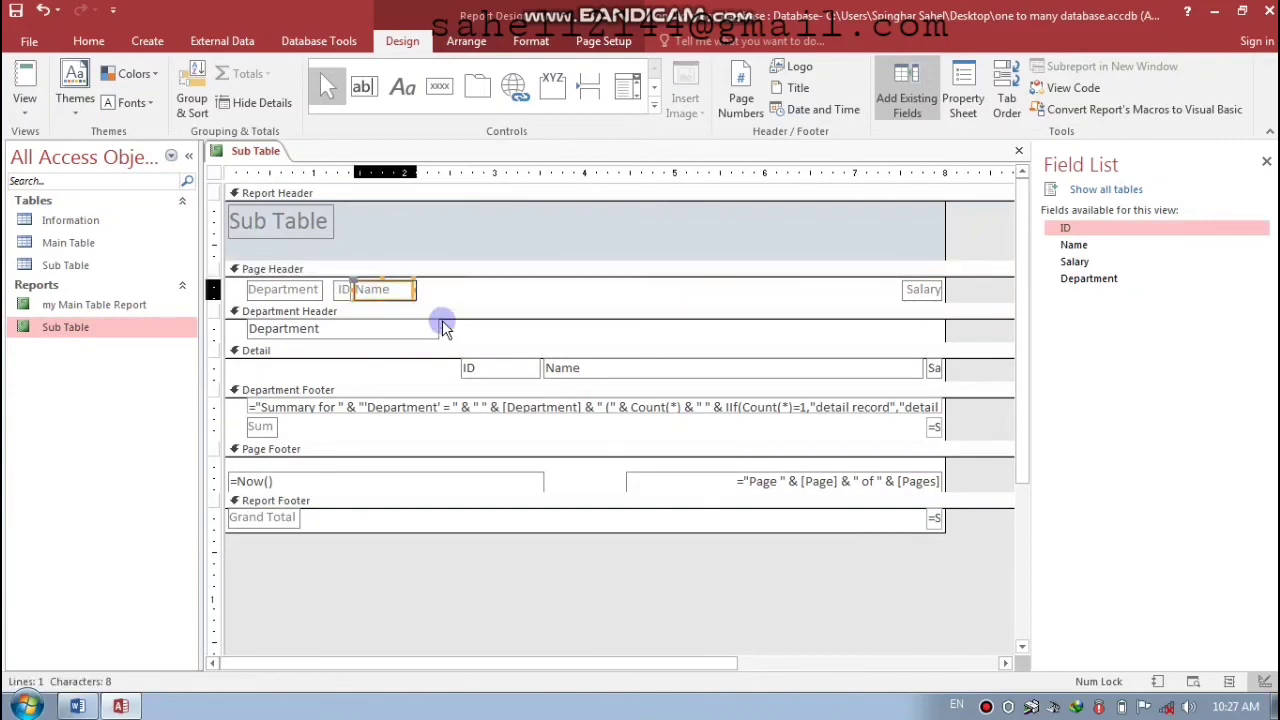
{"action": "left_click", "coordinate": [878, 291]}
{"action": "left_click", "coordinate": [912, 289]}
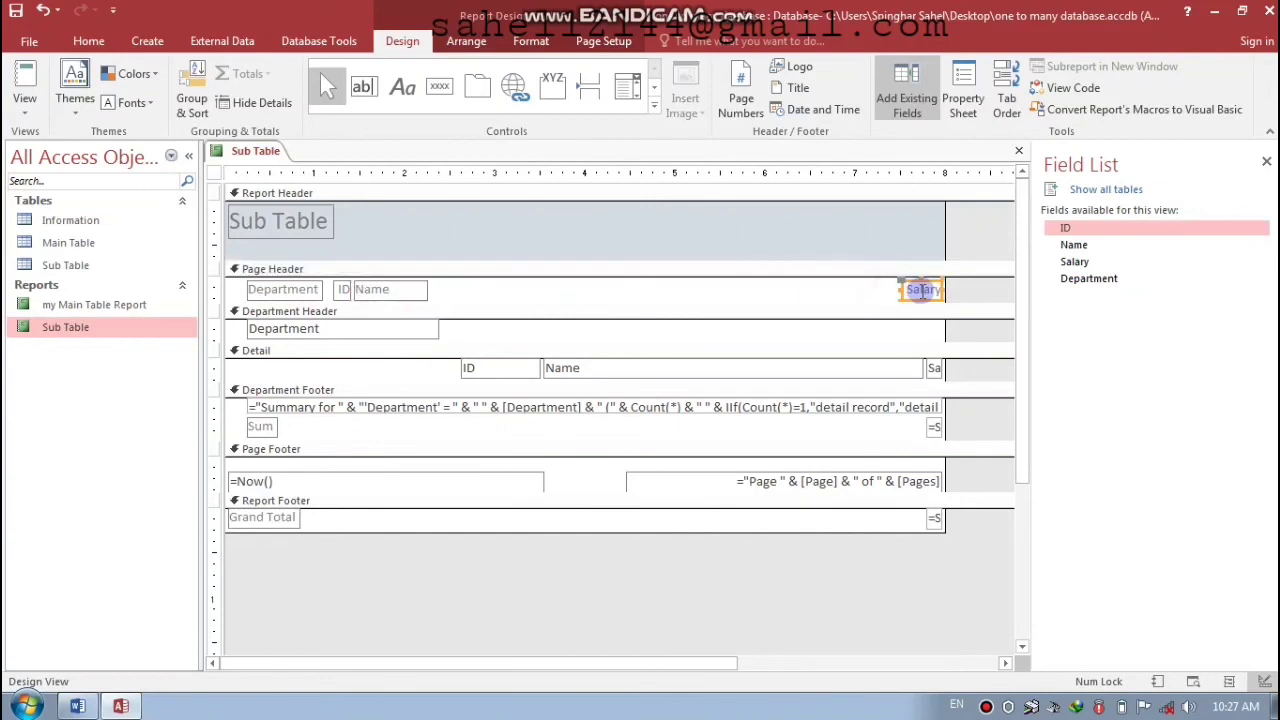
{"action": "mouse_move", "coordinate": [920, 289]}
{"action": "left_mouse_down"}
{"action": "mouse_move", "coordinate": [462, 289]}
{"action": "mouse_move", "coordinate": [580, 289]}
{"action": "left_mouse_up"}
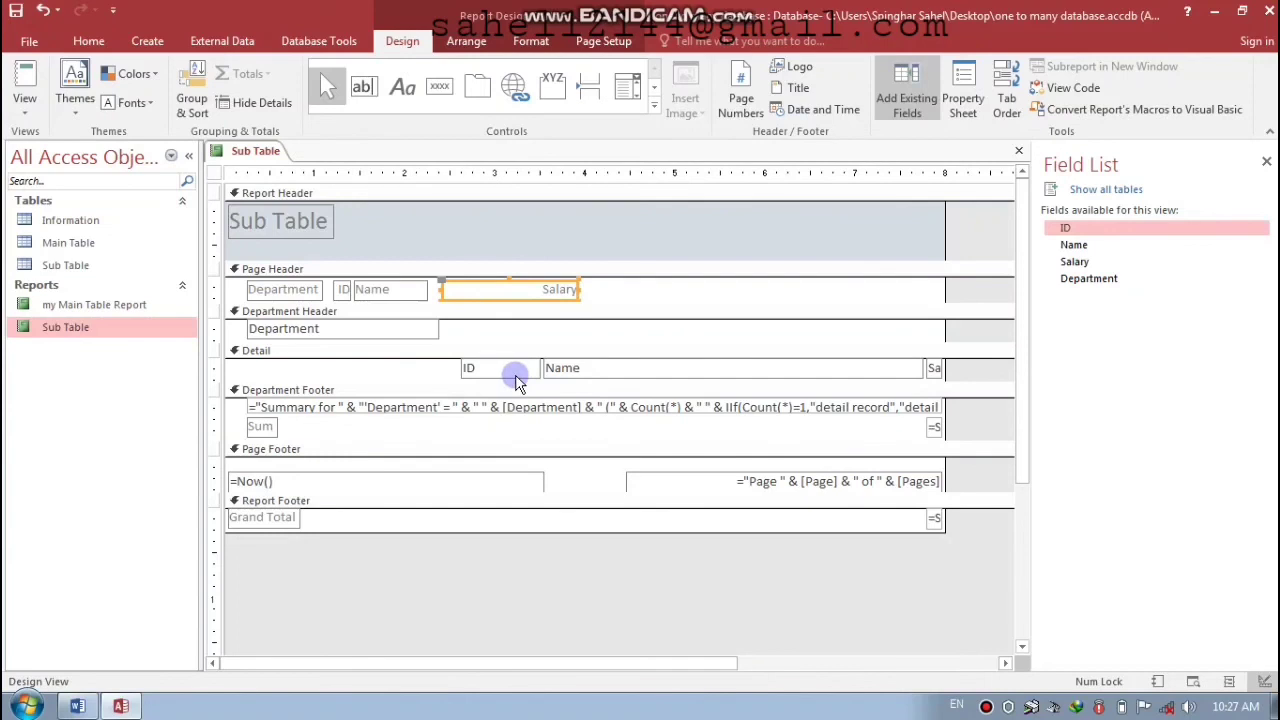
{"action": "left_click_drag", "start_coordinate": [1021, 392], "coordinate": [1018, 418]}
- Shift the ID and Name detail boxes left and narrow the Name box
{"action": "left_click", "coordinate": [508, 346]}
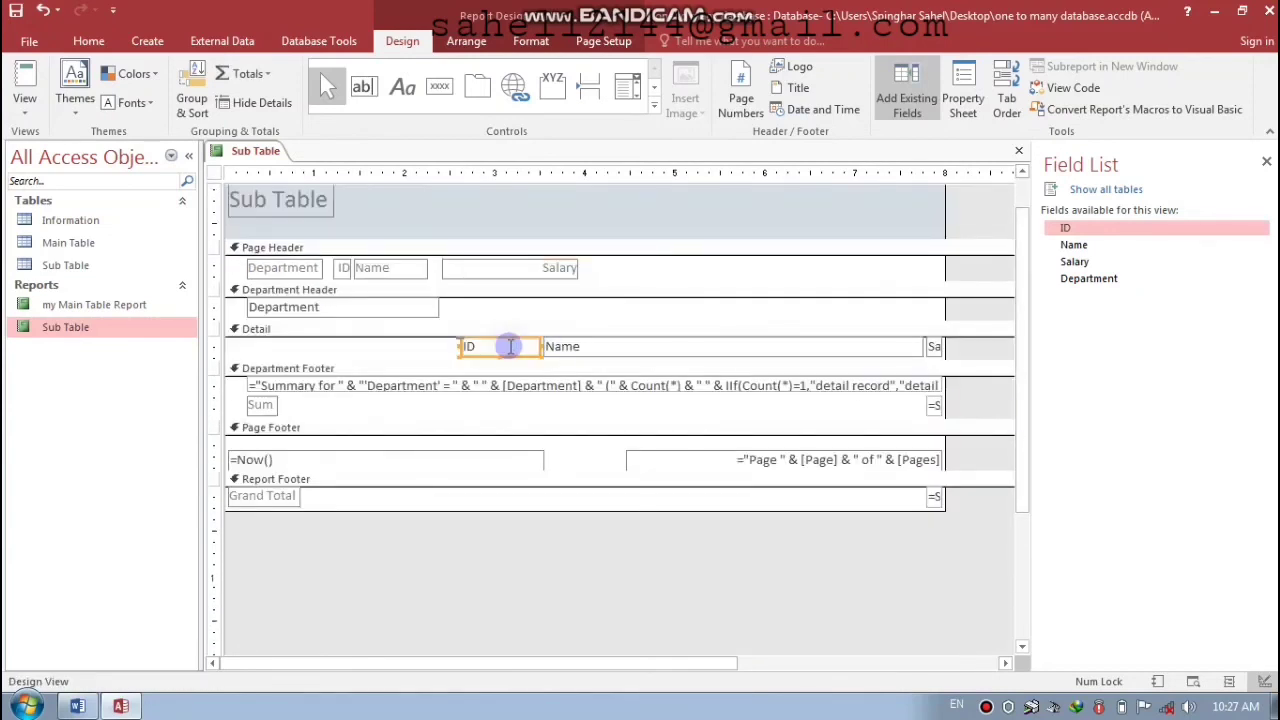
{"action": "key", "text": "Left"}
{"action": "key", "text": "Left"}
{"action": "key", "text": "Left"}
{"action": "key", "text": "Left"}
{"action": "key", "text": "Left"}
{"action": "key", "text": "Left"}
{"action": "key", "text": "Left"}
{"action": "key", "text": "Left"}
{"action": "key", "text": "Left"}
{"action": "key", "text": "Left"}
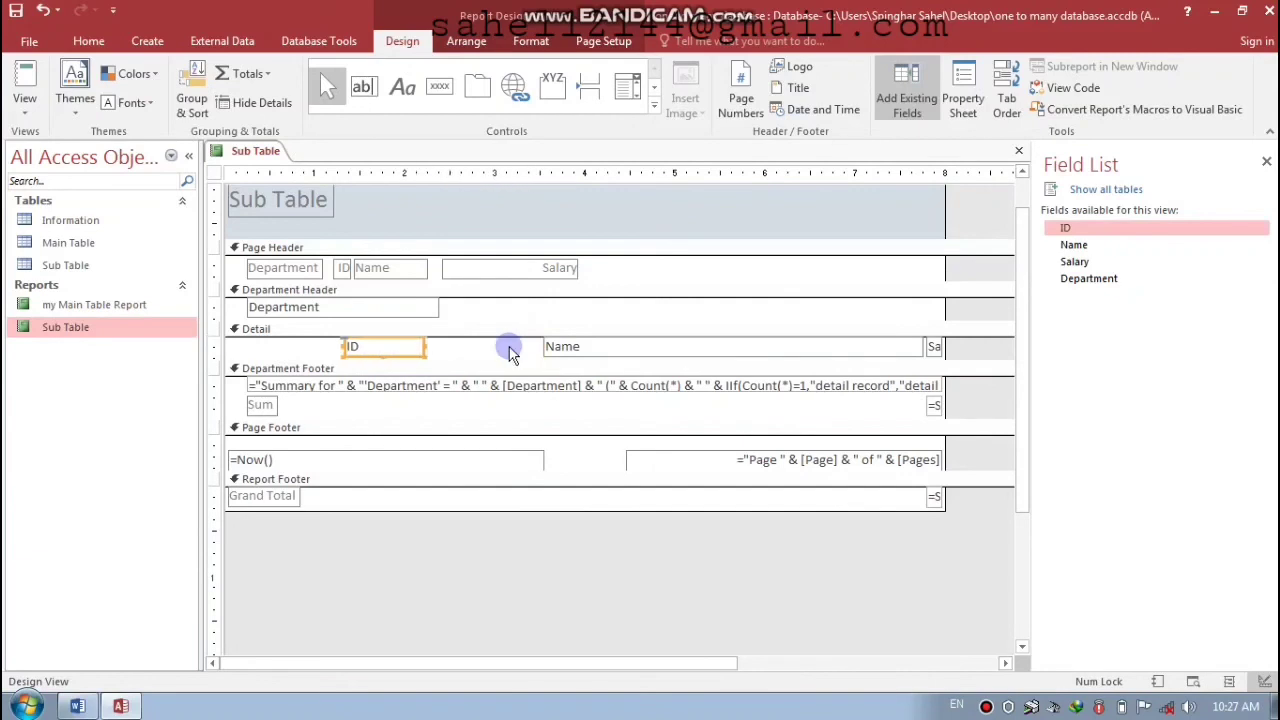
{"action": "left_click", "coordinate": [586, 347]}
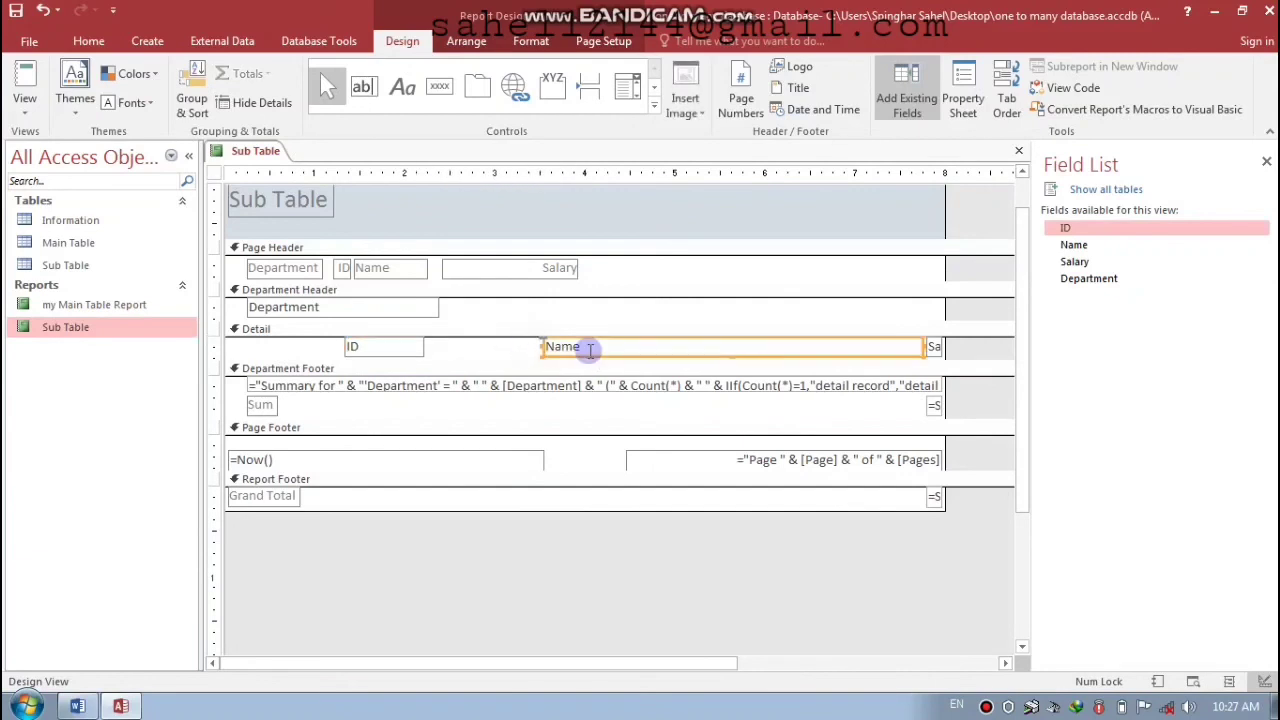
{"action": "key", "text": "Left"}
{"action": "key", "text": "Left"}
{"action": "key", "text": "Left"}
{"action": "key", "text": "Left"}
{"action": "key", "text": "Left"}
{"action": "key", "text": "Left"}
{"action": "key", "text": "Left"}
{"action": "key", "text": "Left"}
{"action": "key", "text": "Left"}
{"action": "key", "text": "Left"}
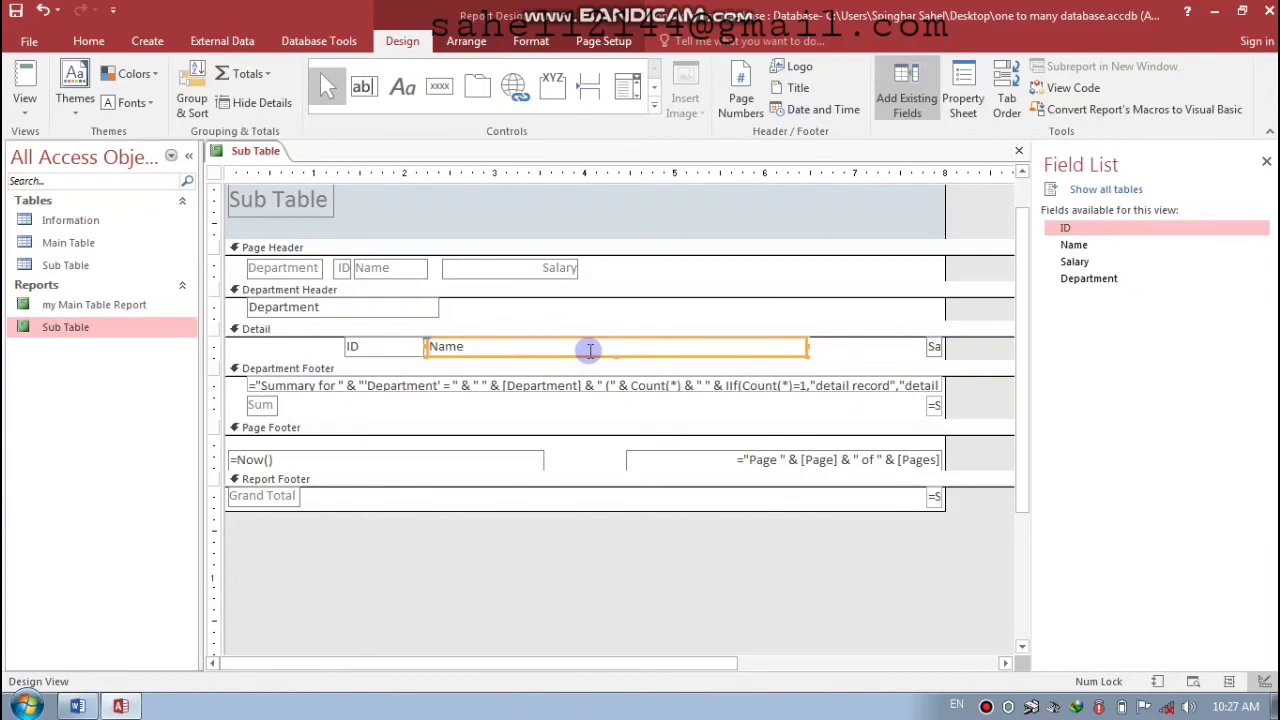
{"action": "key", "text": "shift+Left"}
{"action": "key", "text": "shift+Left"}
{"action": "key", "text": "shift+Left"}
{"action": "key", "text": "shift+Left"}
{"action": "key", "text": "shift+Left"}
{"action": "key", "text": "shift+Left"}
{"action": "key", "text": "shift+Left"}
{"action": "key", "text": "shift+Left"}
{"action": "key", "text": "shift+Left"}
{"action": "key", "text": "shift+Left"}
{"action": "key", "text": "shift+Left"}
{"action": "key", "text": "shift+Left"}
{"action": "key", "text": "shift+Left"}
{"action": "key", "text": "shift+Left"}
{"action": "key", "text": "shift+Left"}
{"action": "key", "text": "shift+Left"}
{"action": "key", "text": "shift+Left"}
{"action": "key", "text": "shift+Left"}
{"action": "key", "text": "shift+Left"}
{"action": "key", "text": "shift+Left"}
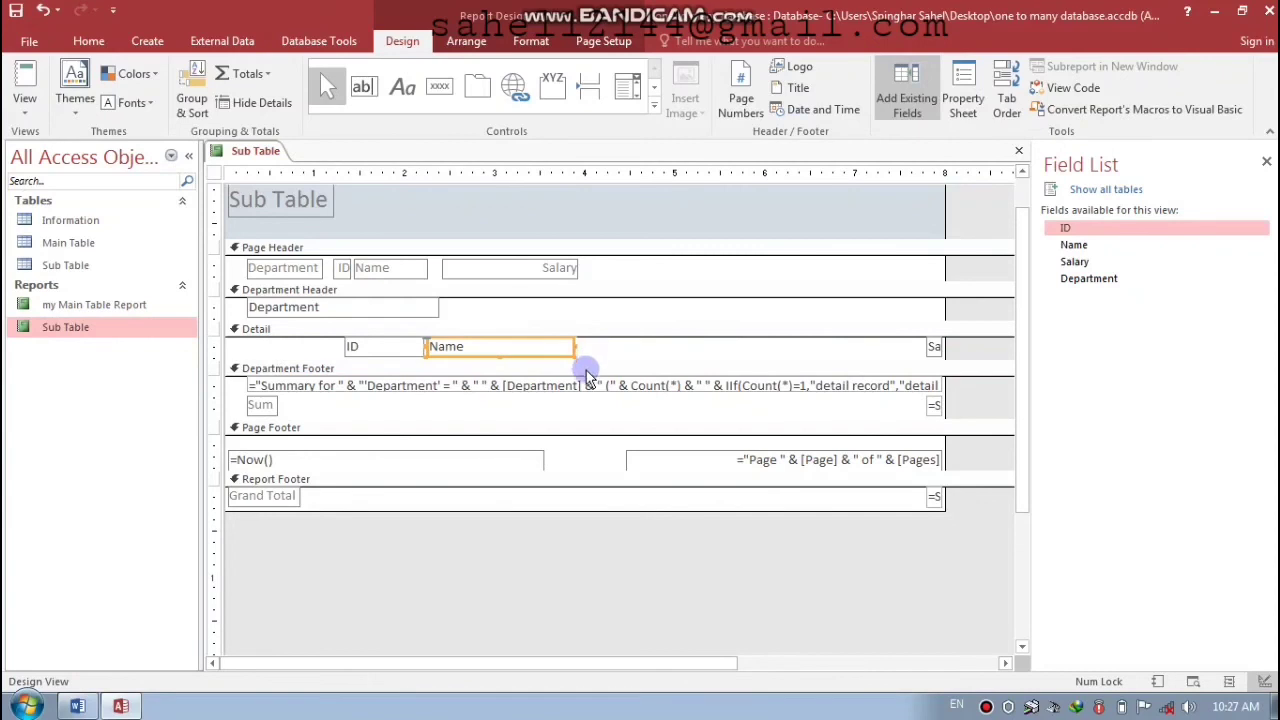
- Narrow the department summary and page footer boxes and move the page number box left
{"action": "left_click", "coordinate": [591, 394]}
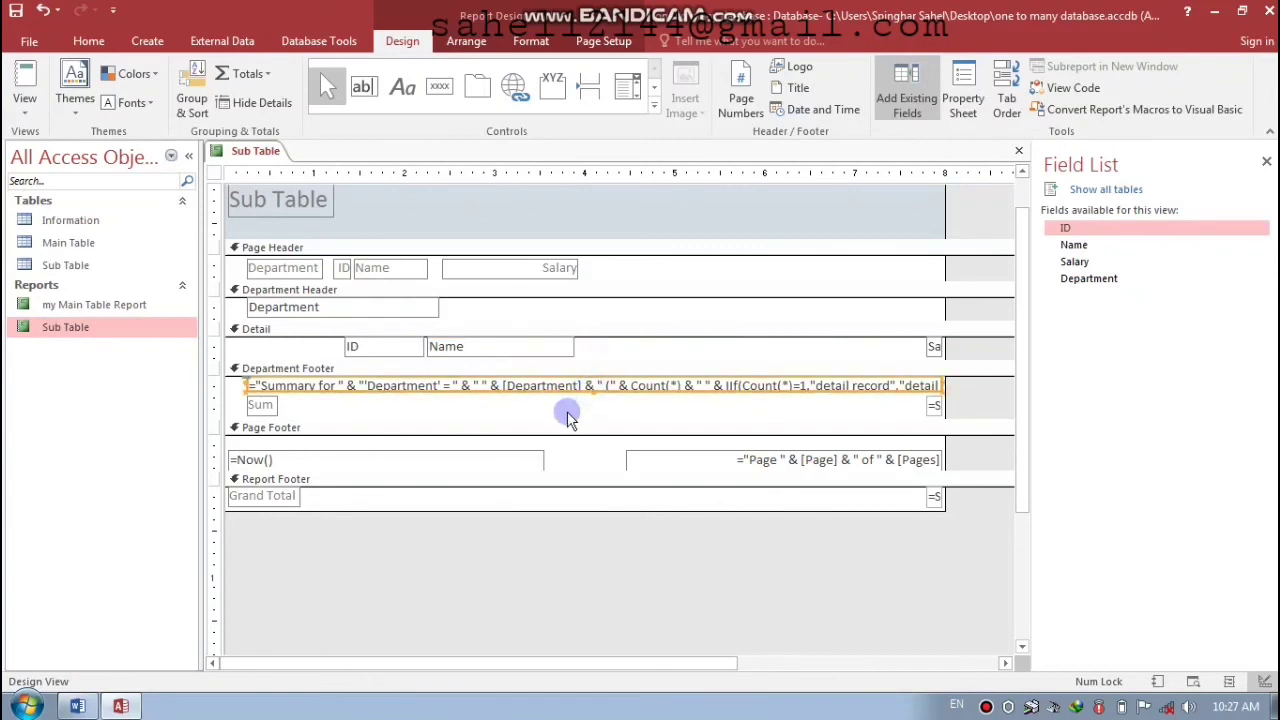
{"action": "key", "text": "shift+Left"}
{"action": "key", "text": "shift+Left"}
{"action": "key", "text": "shift+Left"}
{"action": "key", "text": "shift+Left"}
{"action": "key", "text": "shift+Left"}
{"action": "key", "text": "shift+Left"}
{"action": "key", "text": "shift+Left"}
{"action": "key", "text": "shift+Left"}
{"action": "key", "text": "shift+Left"}
{"action": "key", "text": "shift+Left"}
{"action": "key", "text": "shift+Left"}
{"action": "key", "text": "shift+Left"}
{"action": "key", "text": "shift+Left"}
{"action": "key", "text": "shift+Left"}
{"action": "key", "text": "shift+Left"}
{"action": "key", "text": "shift+Left"}
{"action": "key", "text": "shift+Left"}
{"action": "key", "text": "shift+Left"}
{"action": "key", "text": "shift+Left"}
{"action": "key", "text": "shift+Left"}
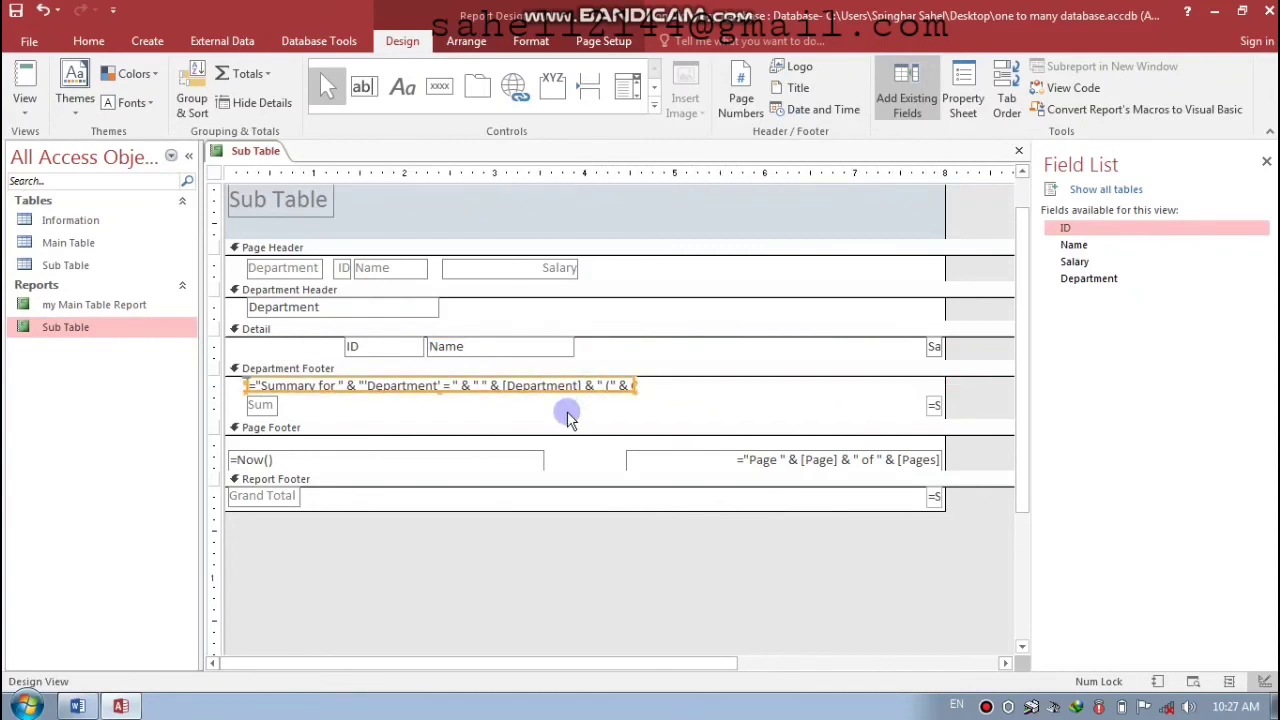
{"action": "left_click_drag", "start_coordinate": [631, 443], "coordinate": [533, 466]}
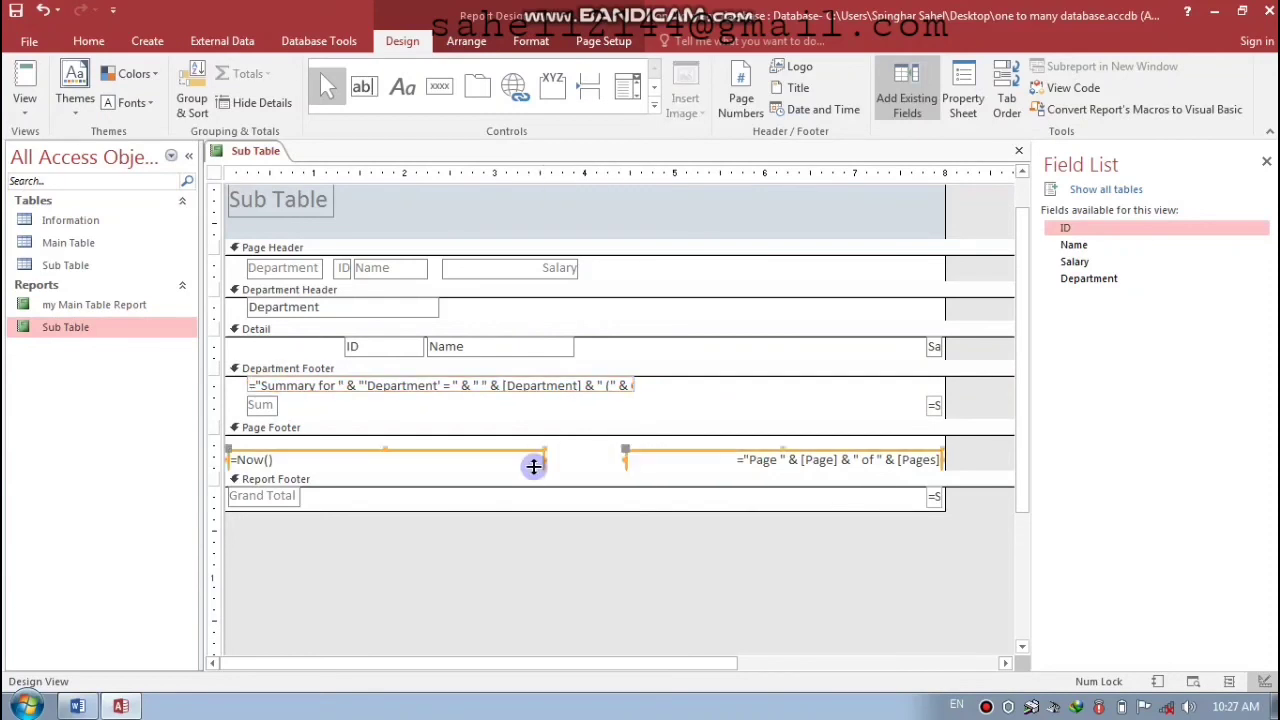
{"action": "key", "text": "shift+Left"}
{"action": "key", "text": "shift+Left"}
{"action": "key", "text": "shift+Left"}
{"action": "key", "text": "shift+Left"}
{"action": "key", "text": "shift+Left"}
{"action": "key", "text": "shift+Left"}
{"action": "key", "text": "shift+Left"}
{"action": "key", "text": "shift+Left"}
{"action": "key", "text": "shift+Left"}
{"action": "key", "text": "shift+Left"}
{"action": "key", "text": "shift+Left"}
{"action": "key", "text": "shift+Left"}
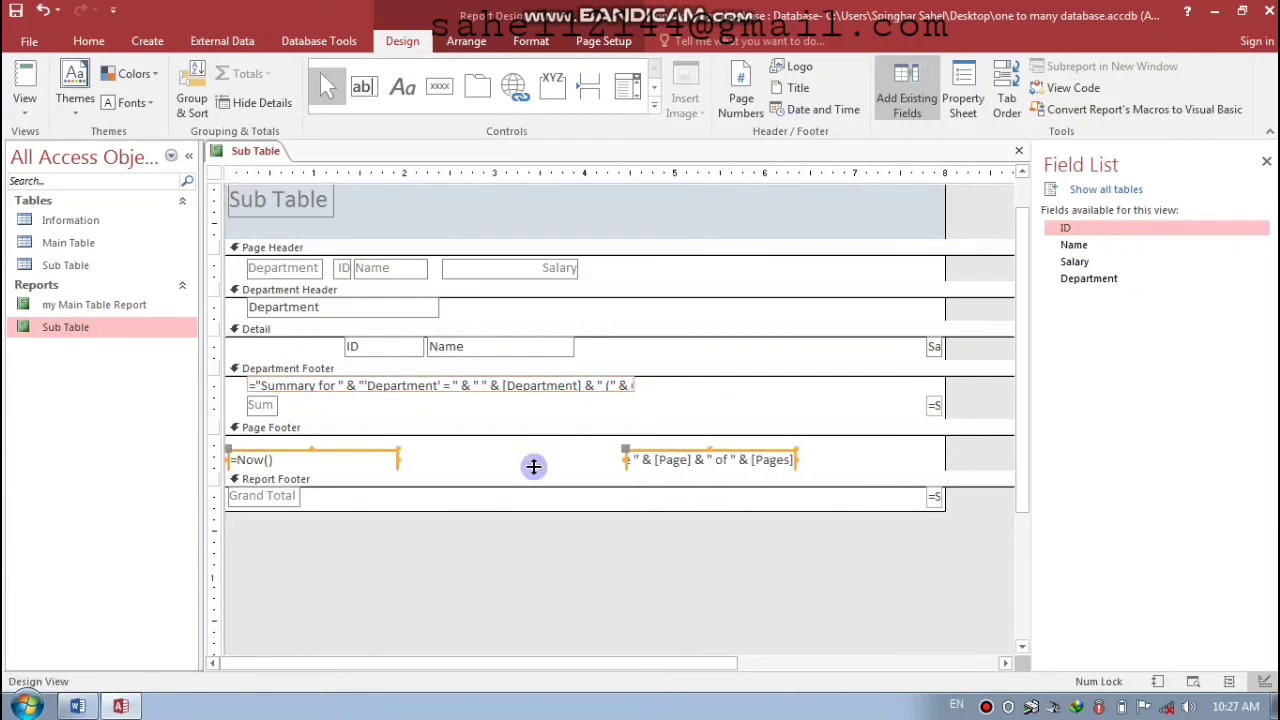
{"action": "left_click", "coordinate": [571, 460]}
{"action": "left_click", "coordinate": [634, 460]}
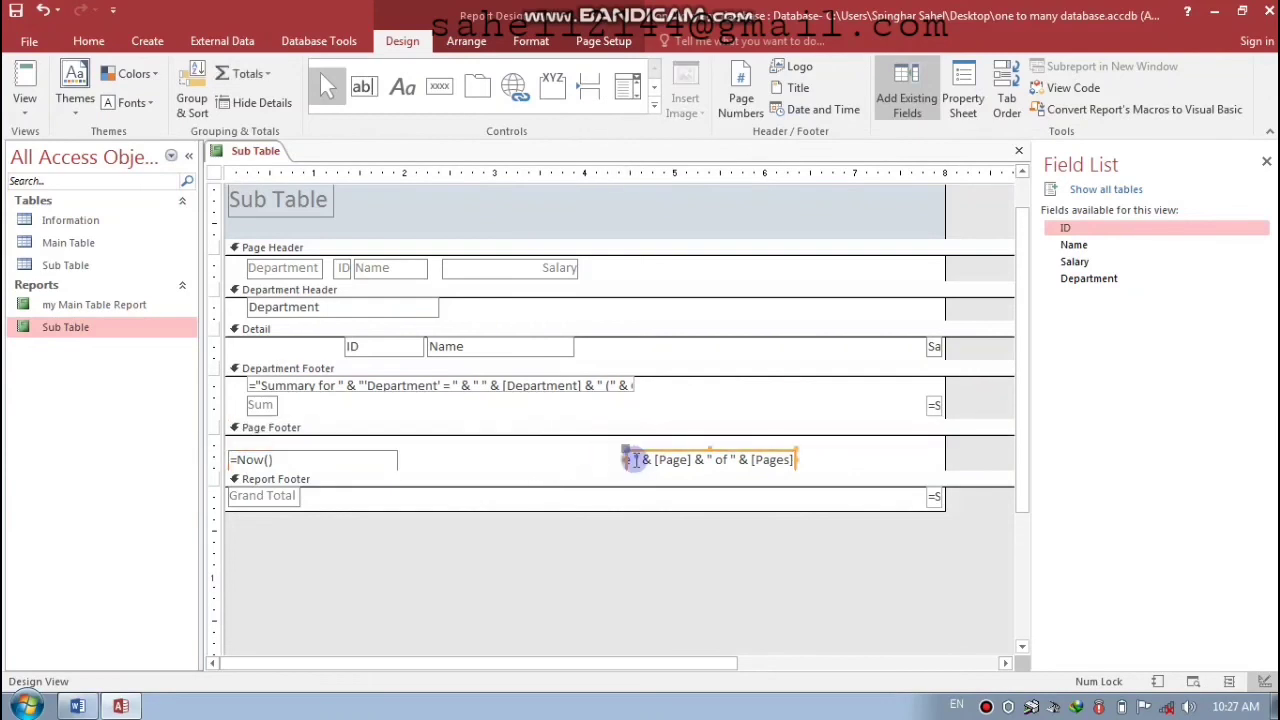
{"action": "left_click", "coordinate": [634, 460]}
{"action": "key", "text": "Left"}
{"action": "key", "text": "Left"}
{"action": "key", "text": "Left"}
{"action": "key", "text": "Left"}
{"action": "key", "text": "Left"}
{"action": "key", "text": "Left"}
{"action": "key", "text": "Left"}
{"action": "key", "text": "Left"}
{"action": "key", "text": "Left"}
{"action": "key", "text": "Left"}
{"action": "key", "text": "Left"}
{"action": "key", "text": "Left"}
{"action": "key", "text": "Left"}
{"action": "key", "text": "Left"}
{"action": "key", "text": "Left"}
{"action": "key", "text": "Left"}
{"action": "key", "text": "Left"}
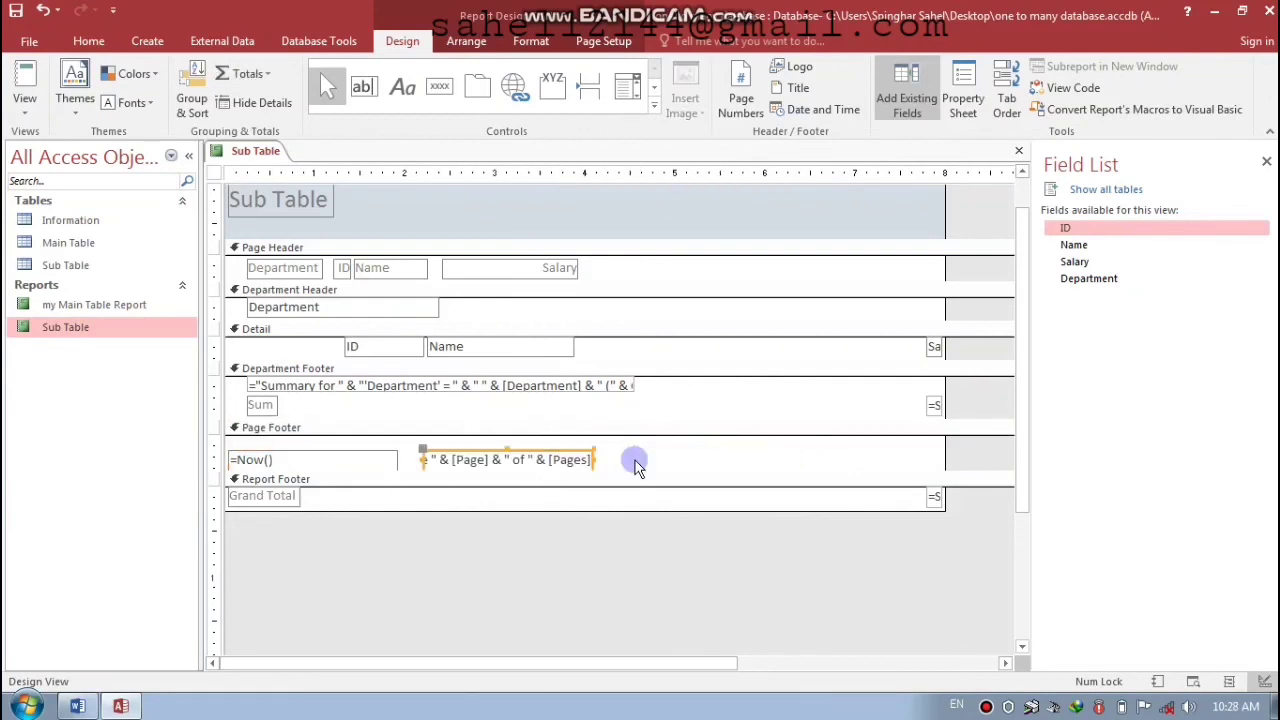
{"action": "left_click", "coordinate": [680, 458]}
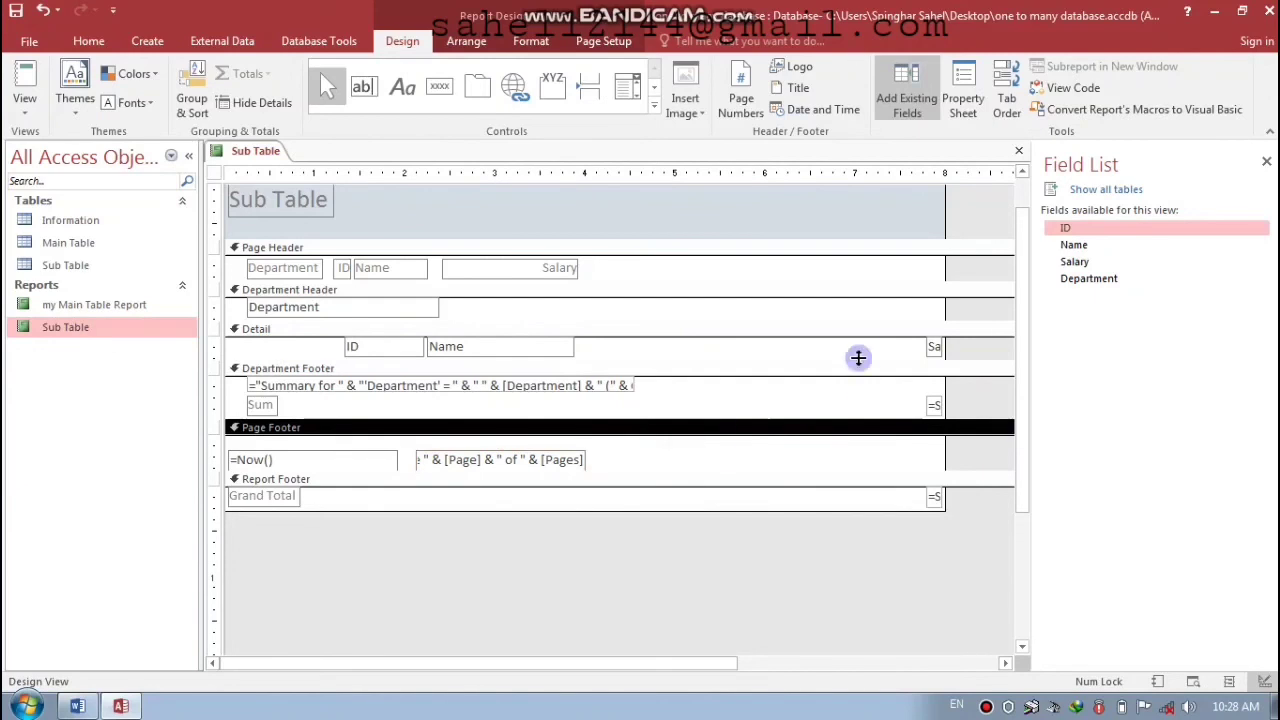
- Move the Salary field and both =Sum([Salary]) totals left together and widen them
{"action": "left_click", "coordinate": [930, 347]}
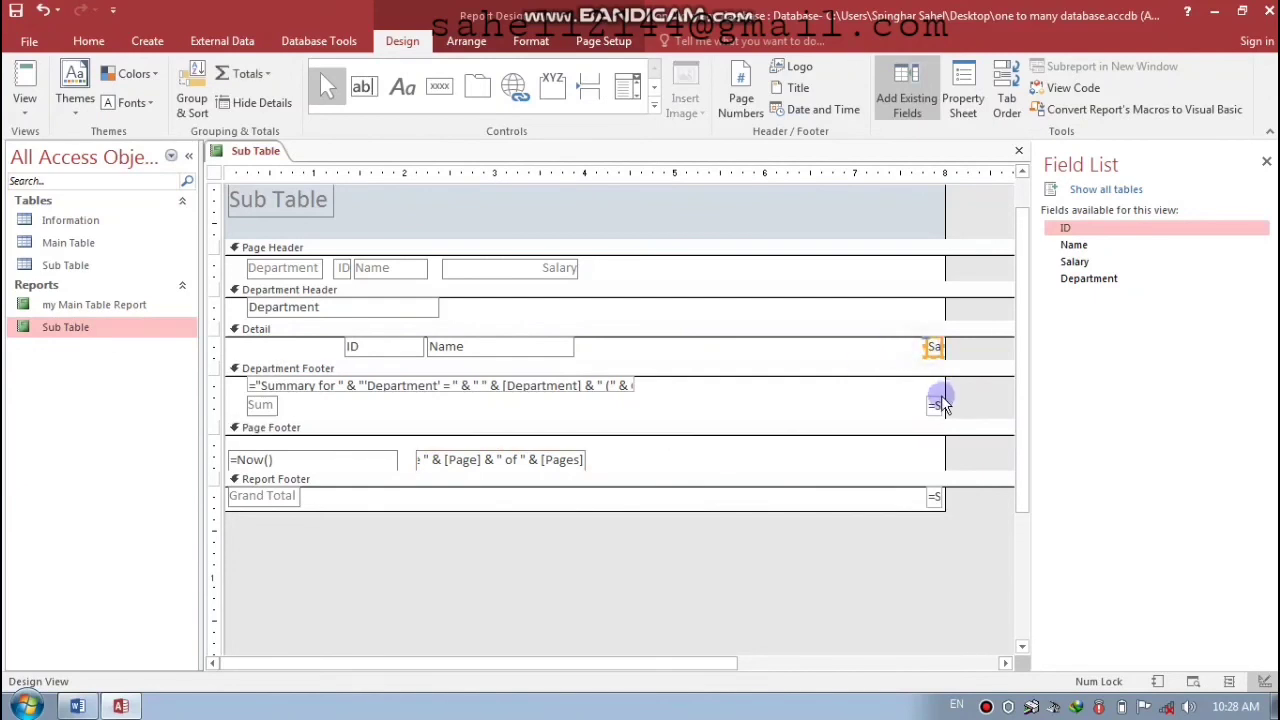
{"action": "left_click", "coordinate": [938, 402], "text": "shift"}
{"action": "left_click", "coordinate": [933, 497], "text": "shift"}
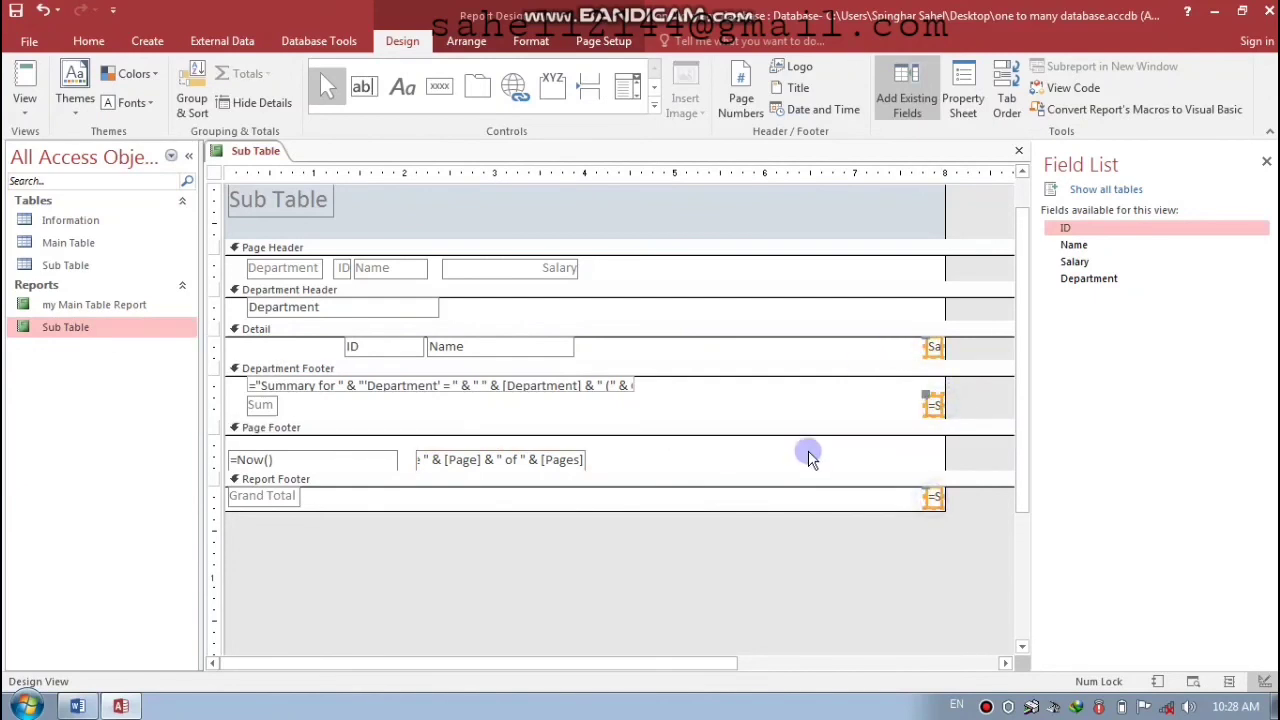
{"action": "key", "text": "Left"}
{"action": "key", "text": "Left"}
{"action": "key", "text": "Left"}
{"action": "key", "text": "Left"}
{"action": "key", "text": "Left"}
{"action": "key", "text": "Left"}
{"action": "key", "text": "Left"}
{"action": "key", "text": "Left"}
{"action": "key", "text": "Left"}
{"action": "key", "text": "Left"}
{"action": "key", "text": "Left"}
{"action": "key", "text": "Left"}
{"action": "key", "text": "Left"}
{"action": "key", "text": "Left"}
{"action": "key", "text": "Left"}
{"action": "key", "text": "Left"}
{"action": "key", "text": "Left"}
{"action": "key", "text": "Left"}
{"action": "key", "text": "Left"}
{"action": "key", "text": "Left"}
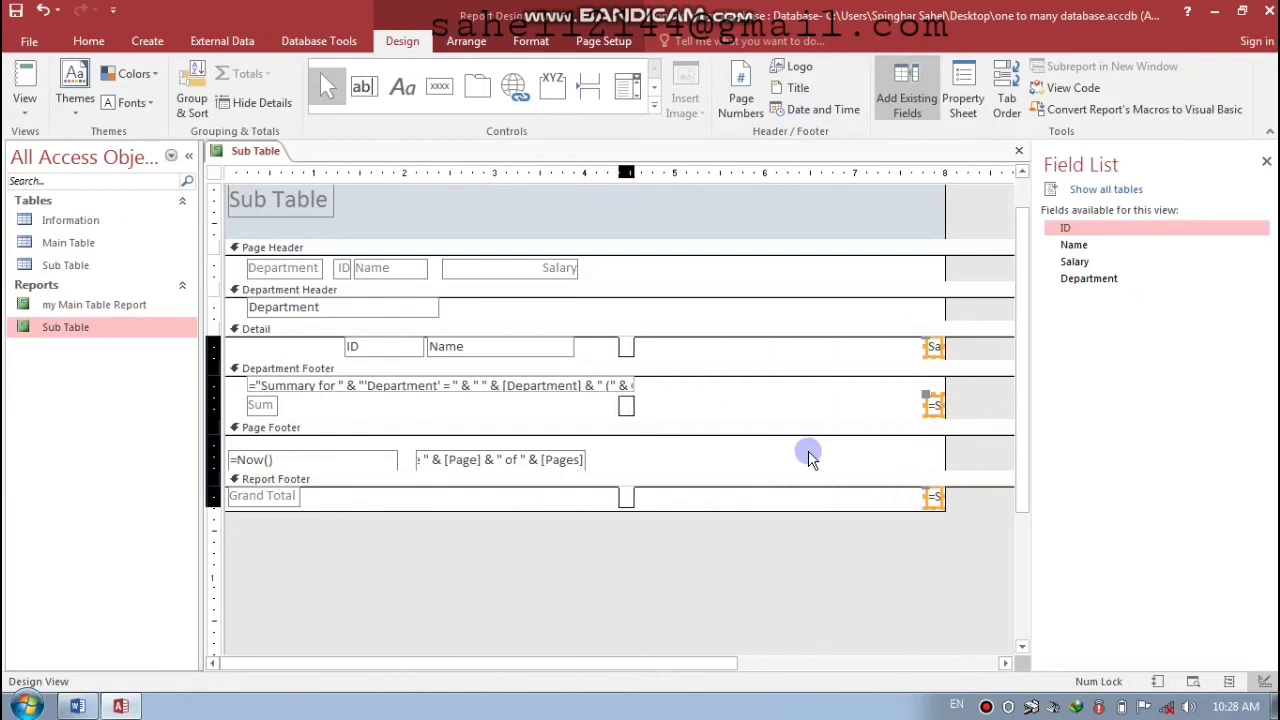
{"action": "key", "text": "Right"}
{"action": "key", "text": "Right"}
{"action": "key", "text": "Right"}
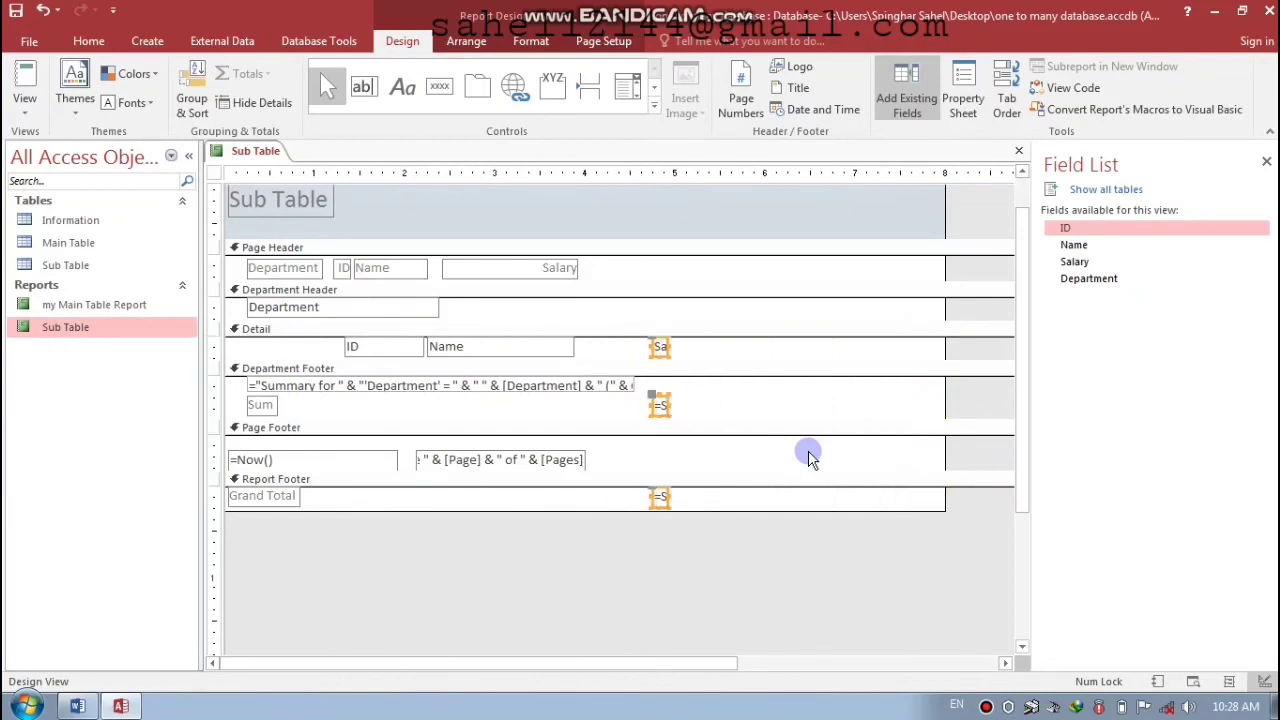
{"action": "key", "text": "shift+Right"}
{"action": "key", "text": "shift+Right"}
{"action": "key", "text": "shift+Right"}
{"action": "key", "text": "shift+Right"}
{"action": "key", "text": "shift+Right"}
{"action": "key", "text": "shift+Right"}
{"action": "key", "text": "shift+Right"}
{"action": "key", "text": "shift+Right"}
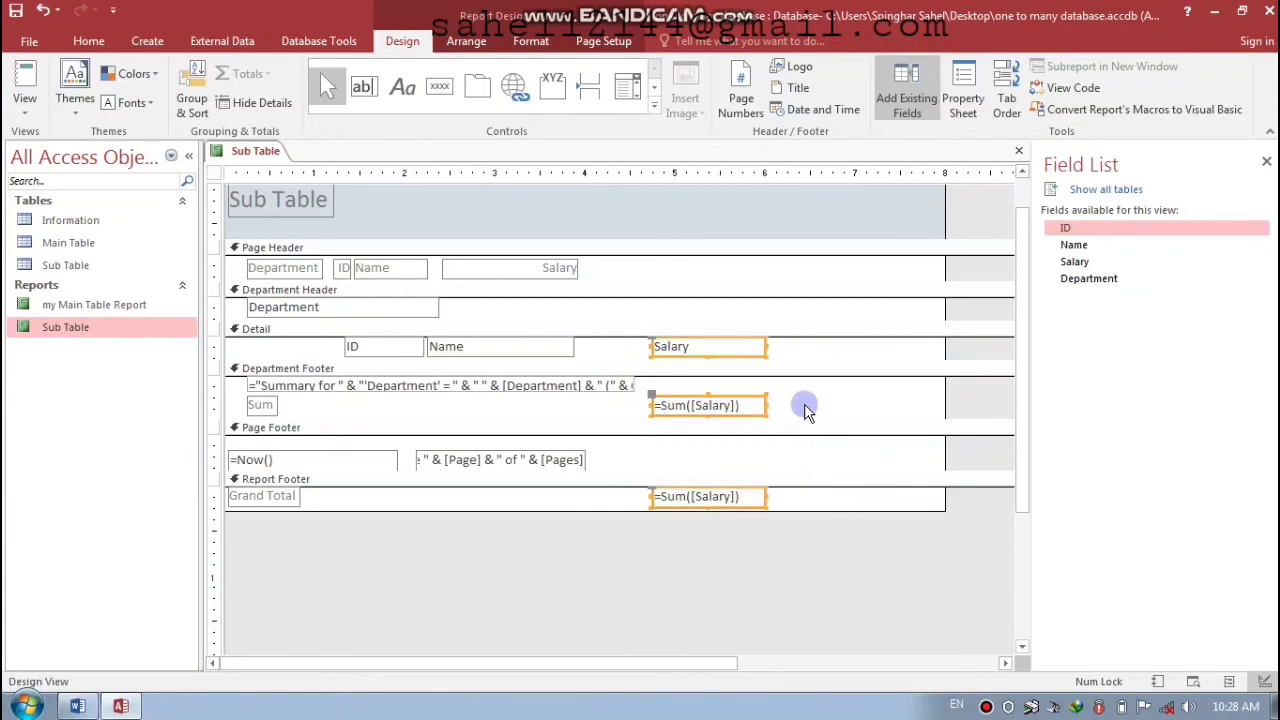
{"action": "left_click", "coordinate": [806, 408]}
{"action": "left_click", "coordinate": [295, 200]}
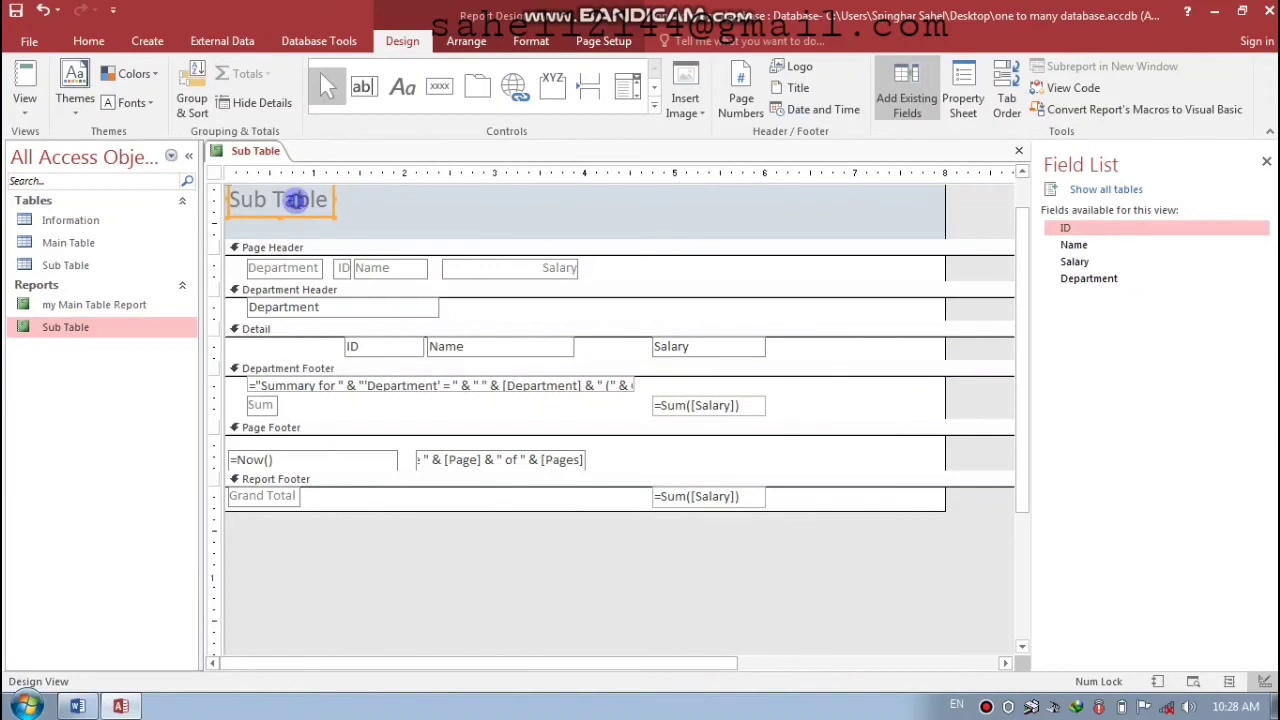
- Centre the Sub Table title with white text on black, then save and close the design
{"action": "left_click_drag", "start_coordinate": [300, 220], "coordinate": [580, 228]}
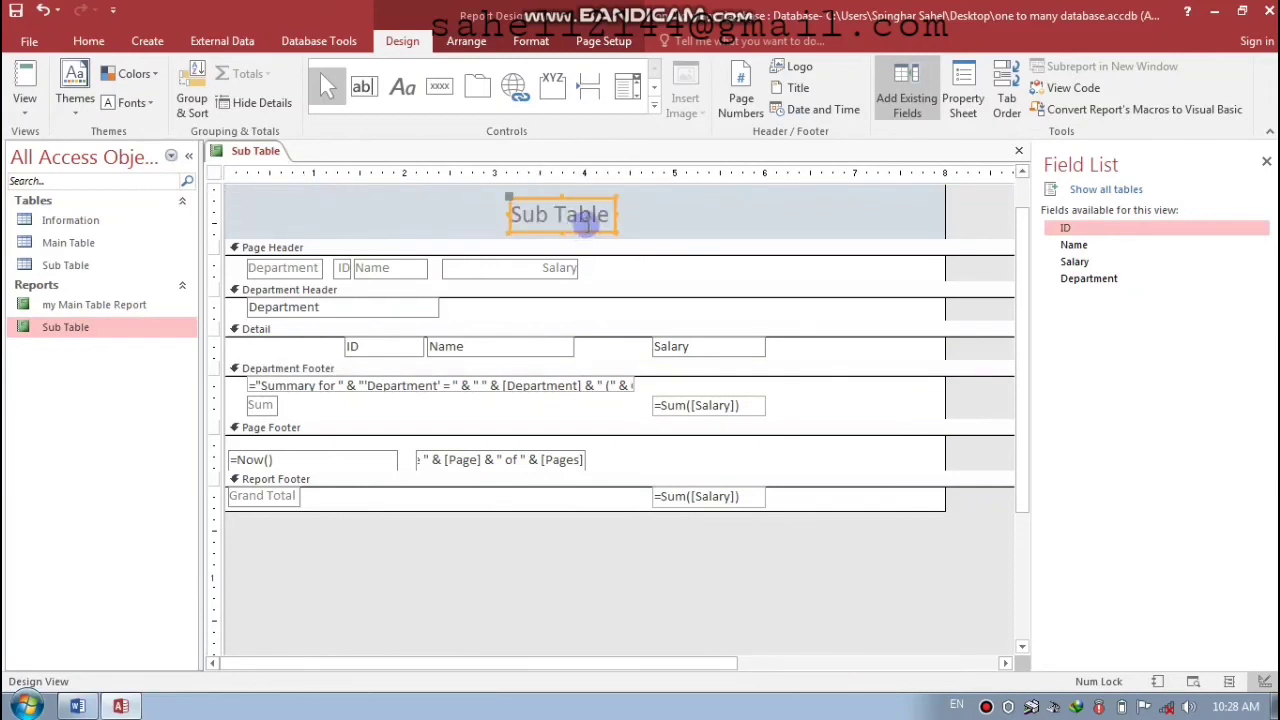
{"action": "left_click", "coordinate": [531, 41]}
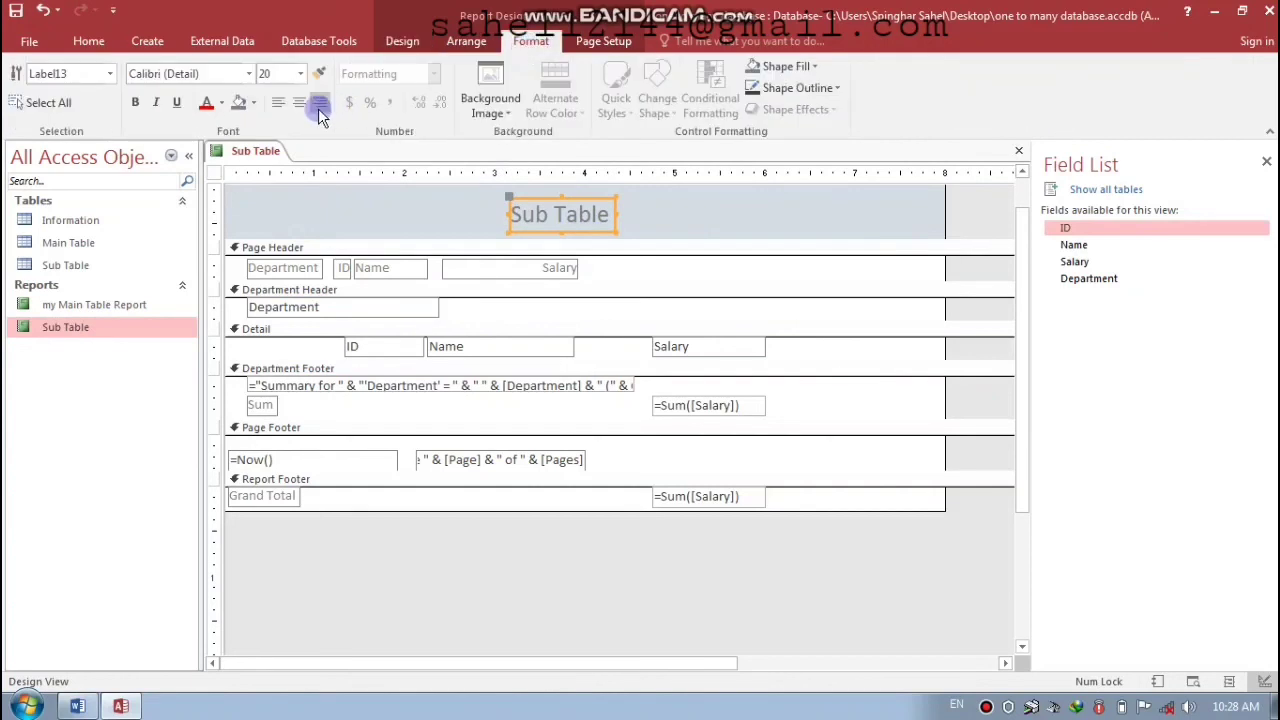
{"action": "left_click", "coordinate": [297, 106]}
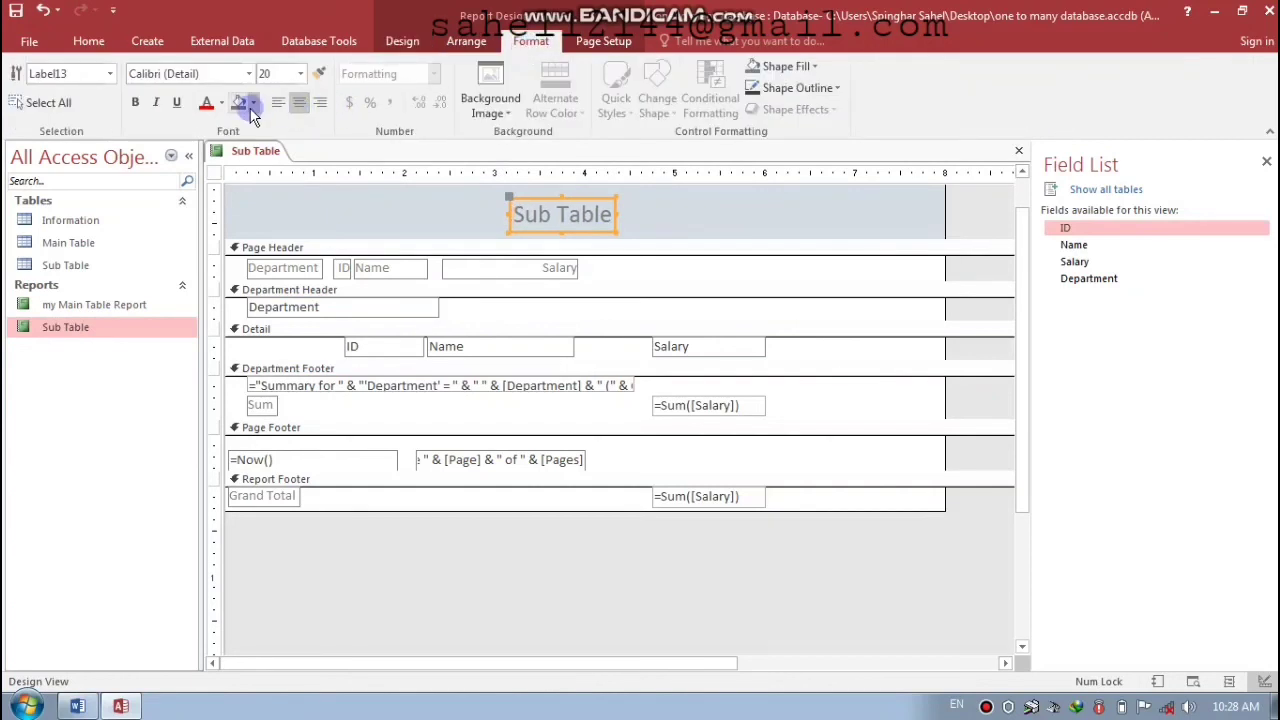
{"action": "left_click", "coordinate": [253, 103]}
{"action": "left_click", "coordinate": [253, 168]}
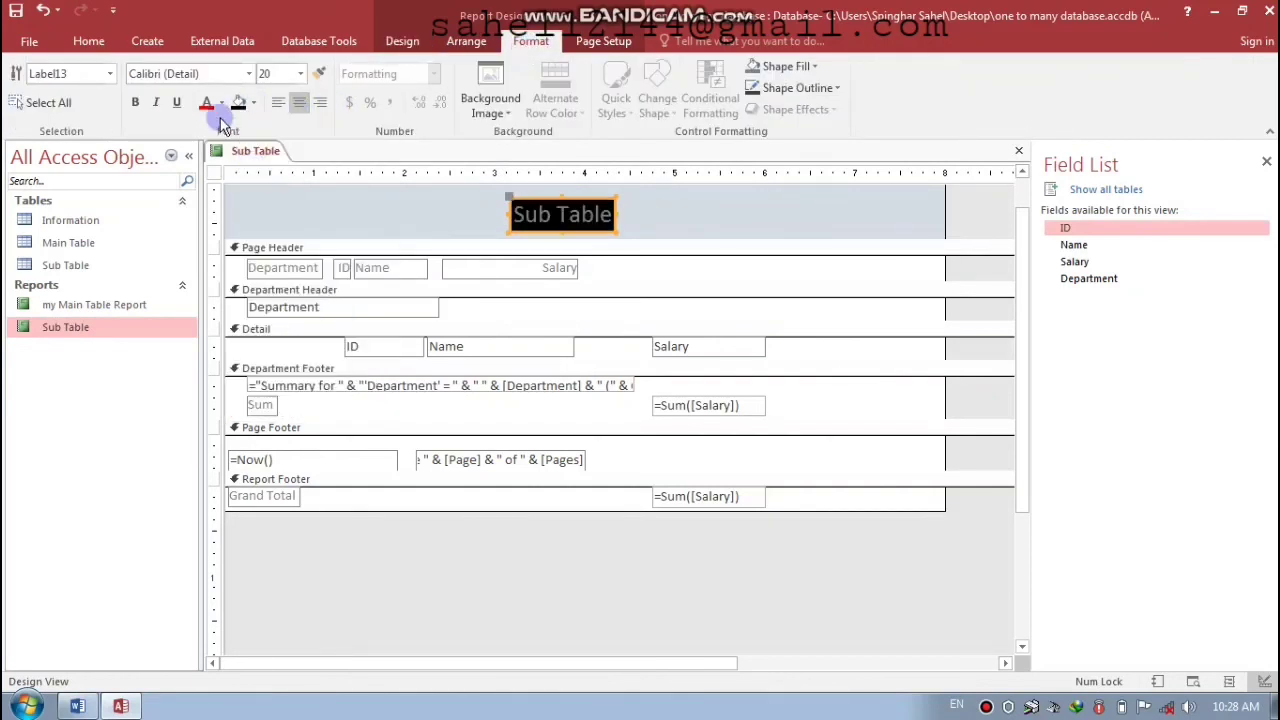
{"action": "left_click", "coordinate": [221, 103]}
{"action": "left_click", "coordinate": [207, 170]}
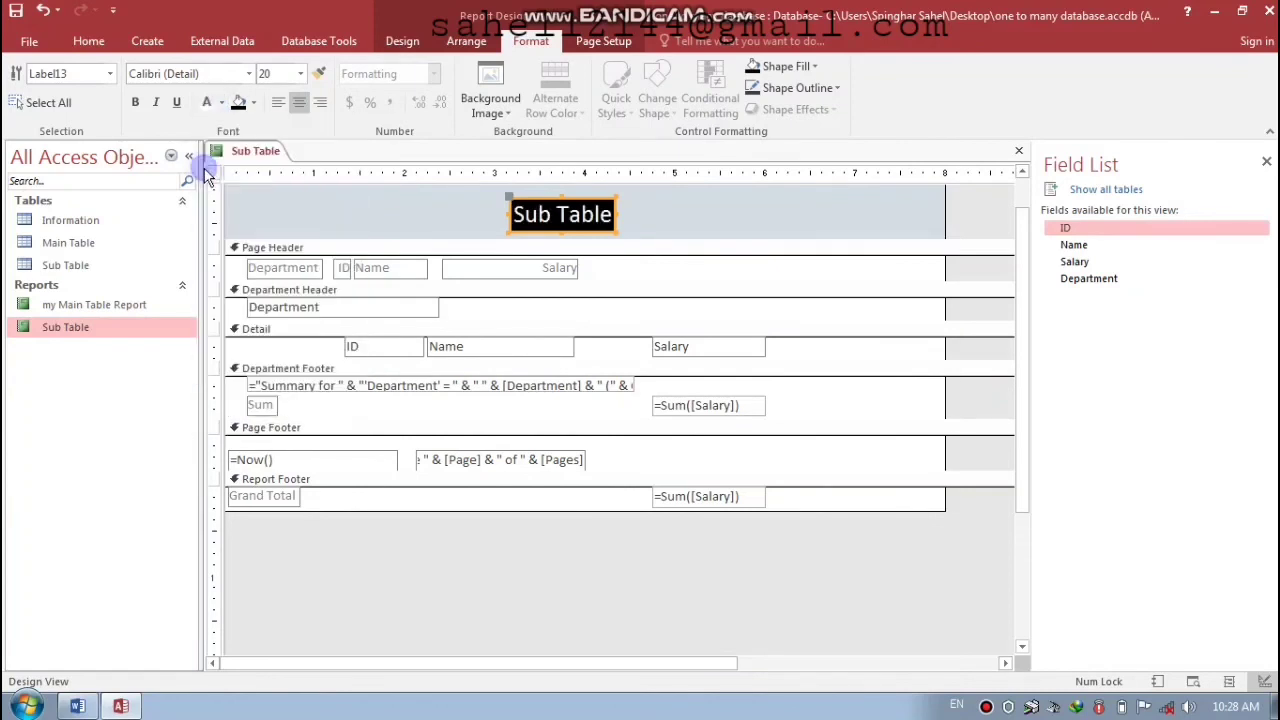
{"action": "left_click", "coordinate": [667, 207]}
{"action": "key", "text": "ctrl+w"}
{"action": "key", "text": "Return"}
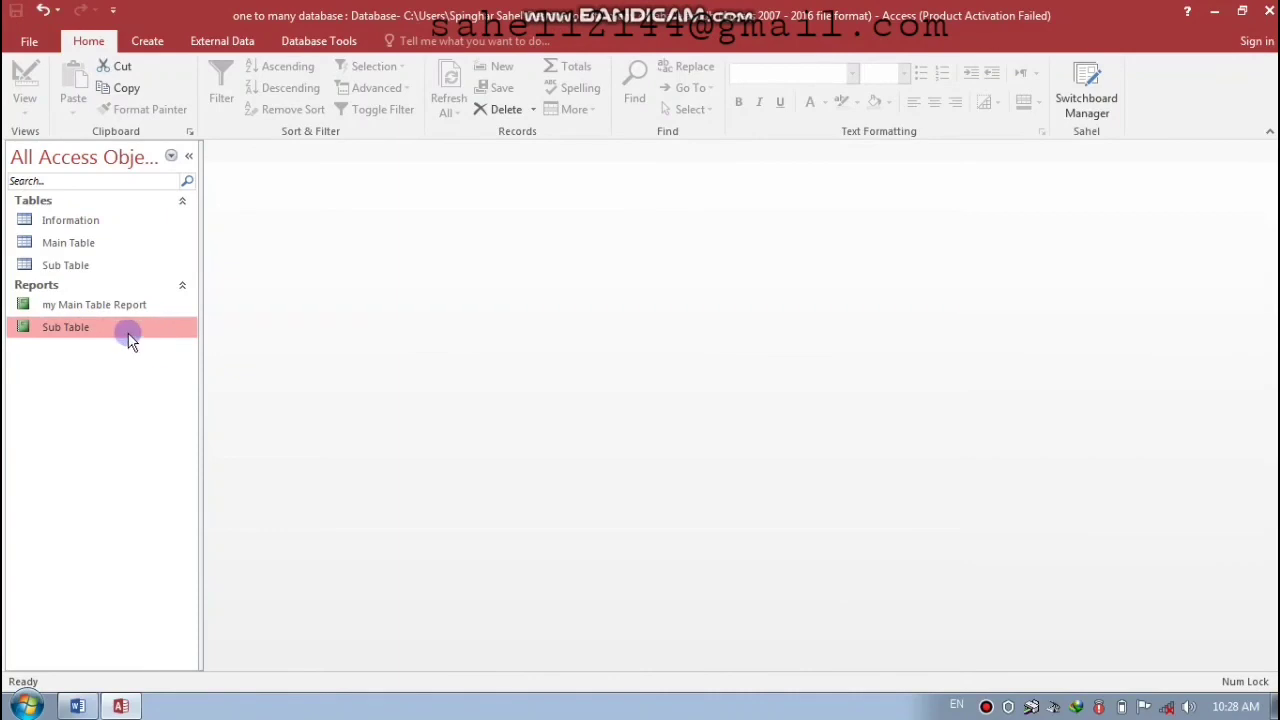
{"action": "double_click", "coordinate": [108, 327]}
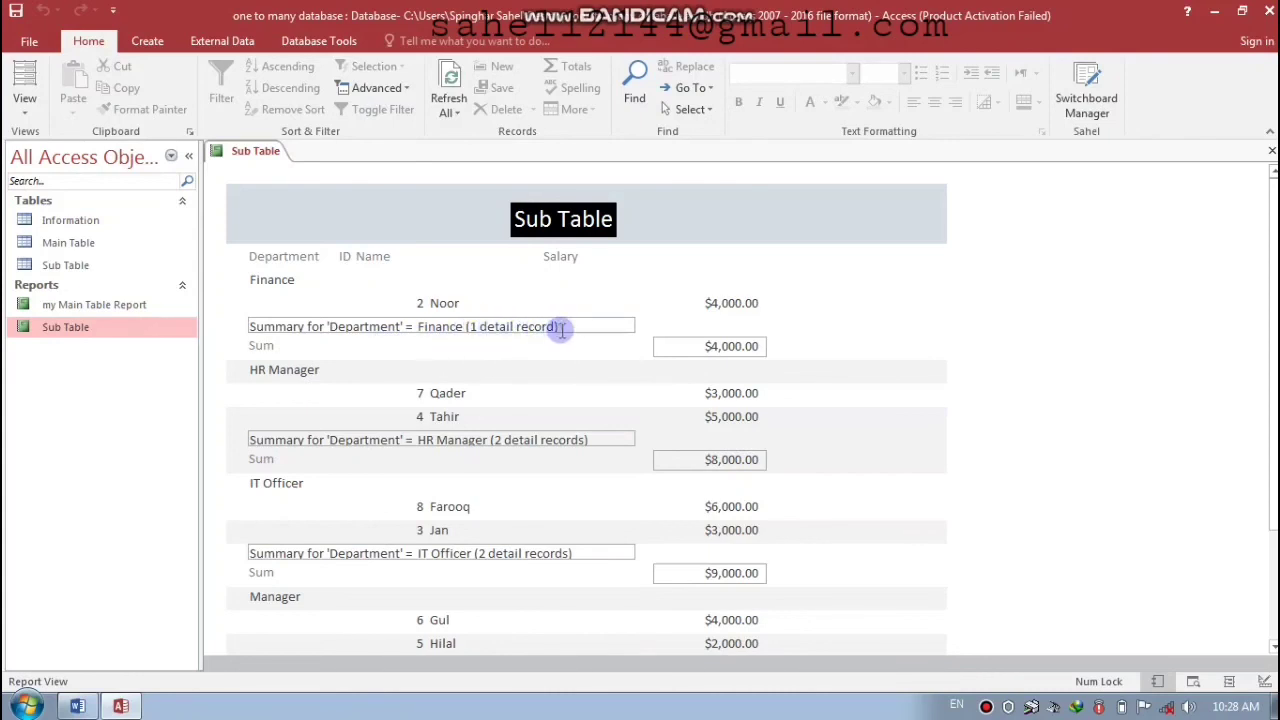
{"action": "left_click_drag", "start_coordinate": [710, 346], "coordinate": [760, 346]}
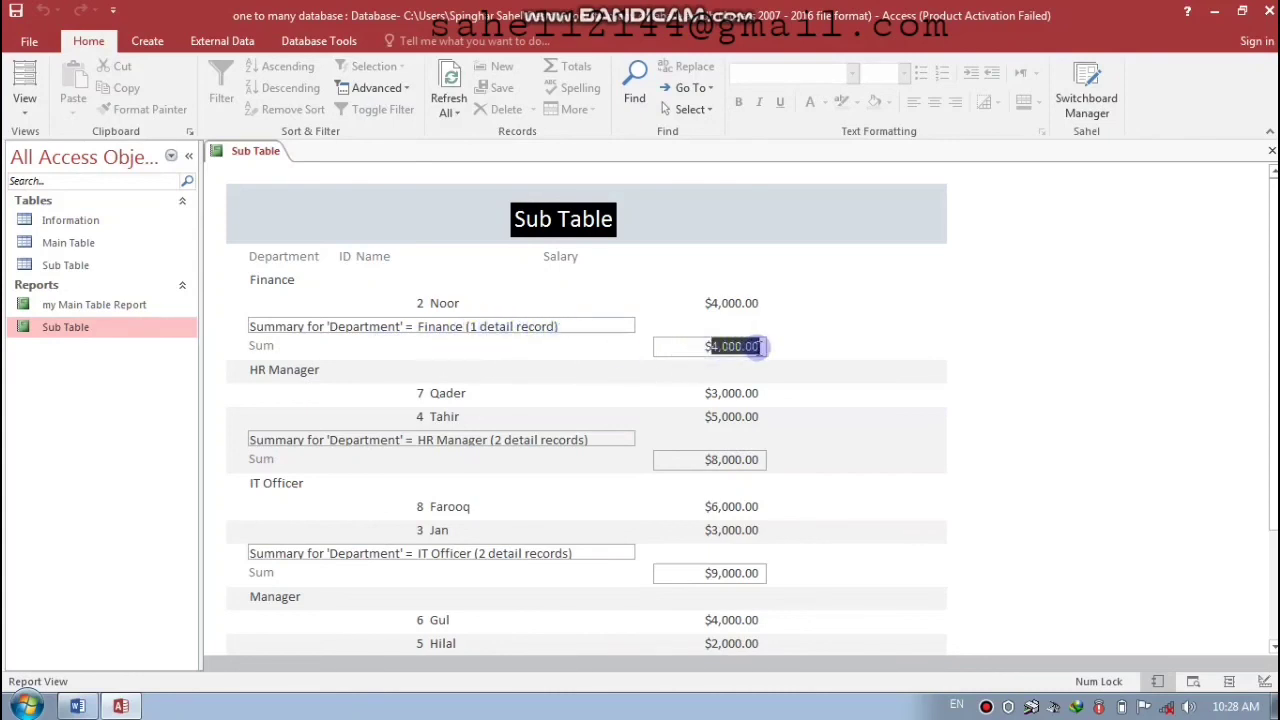
{"action": "scroll", "coordinate": [1120, 363], "scroll_direction": "down", "scroll_amount": 3}
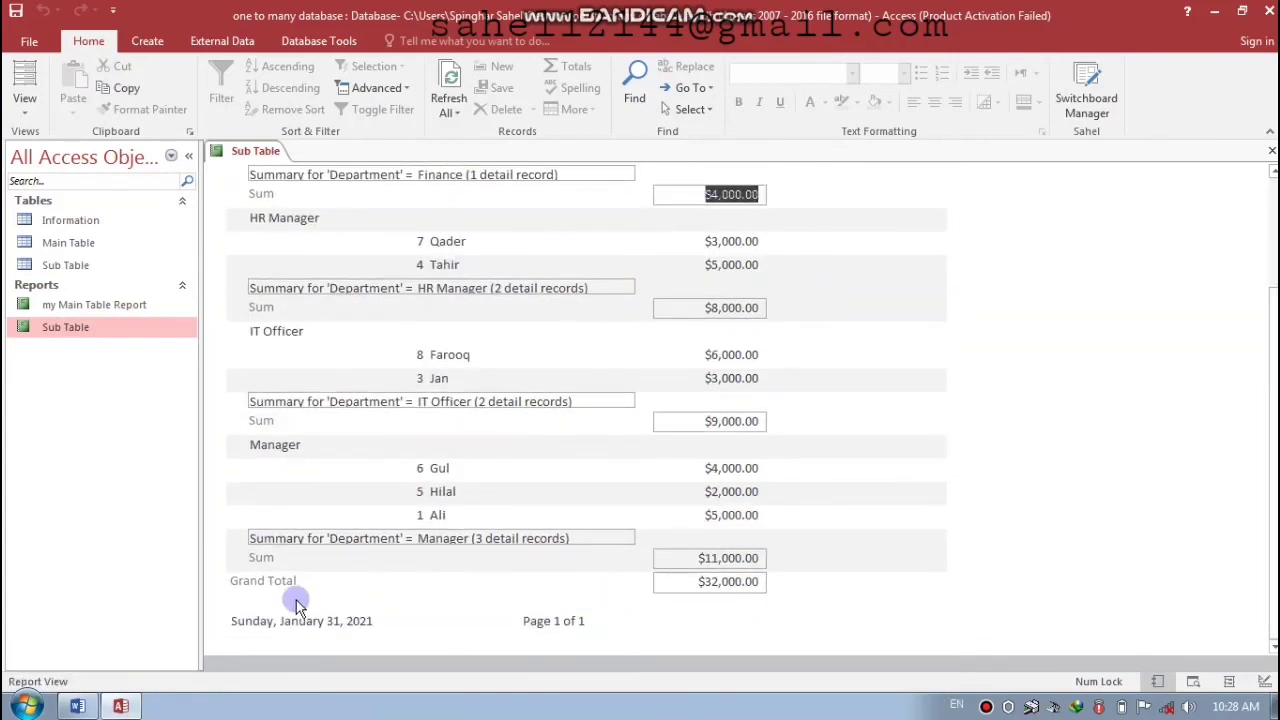
{"action": "left_click", "coordinate": [737, 560]}
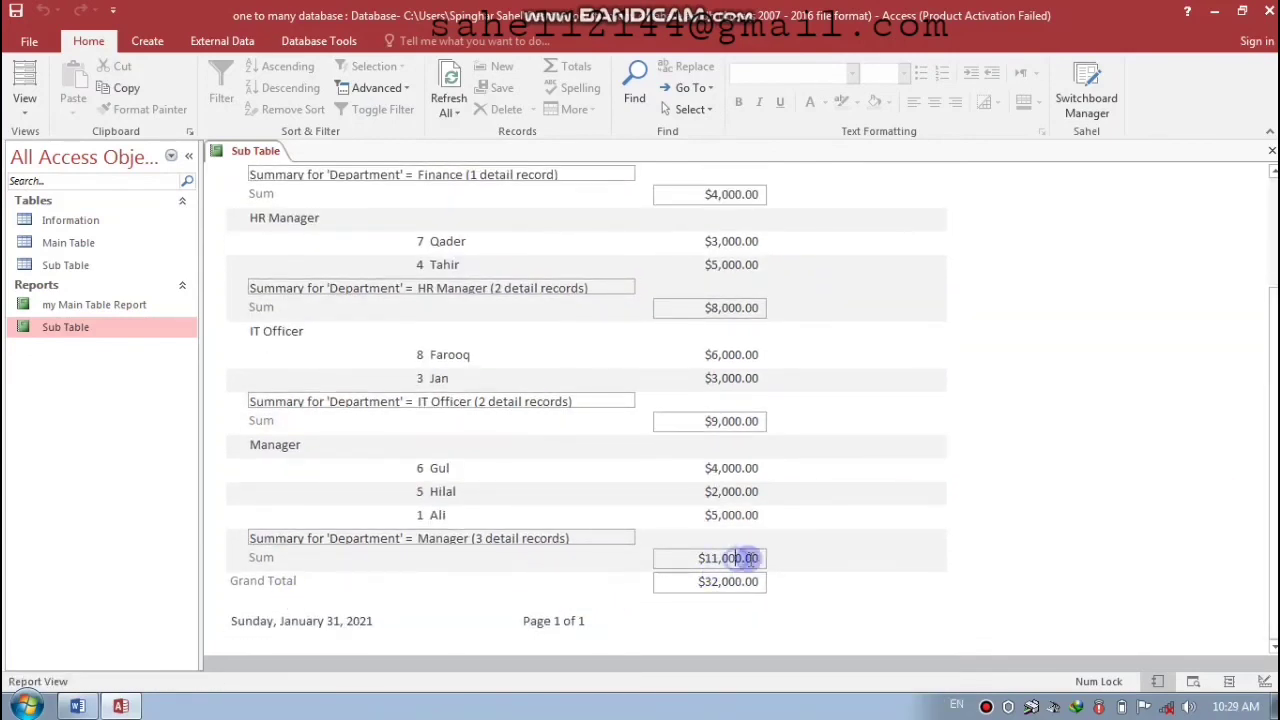
{"action": "left_click_drag", "start_coordinate": [760, 558], "coordinate": [758, 578]}
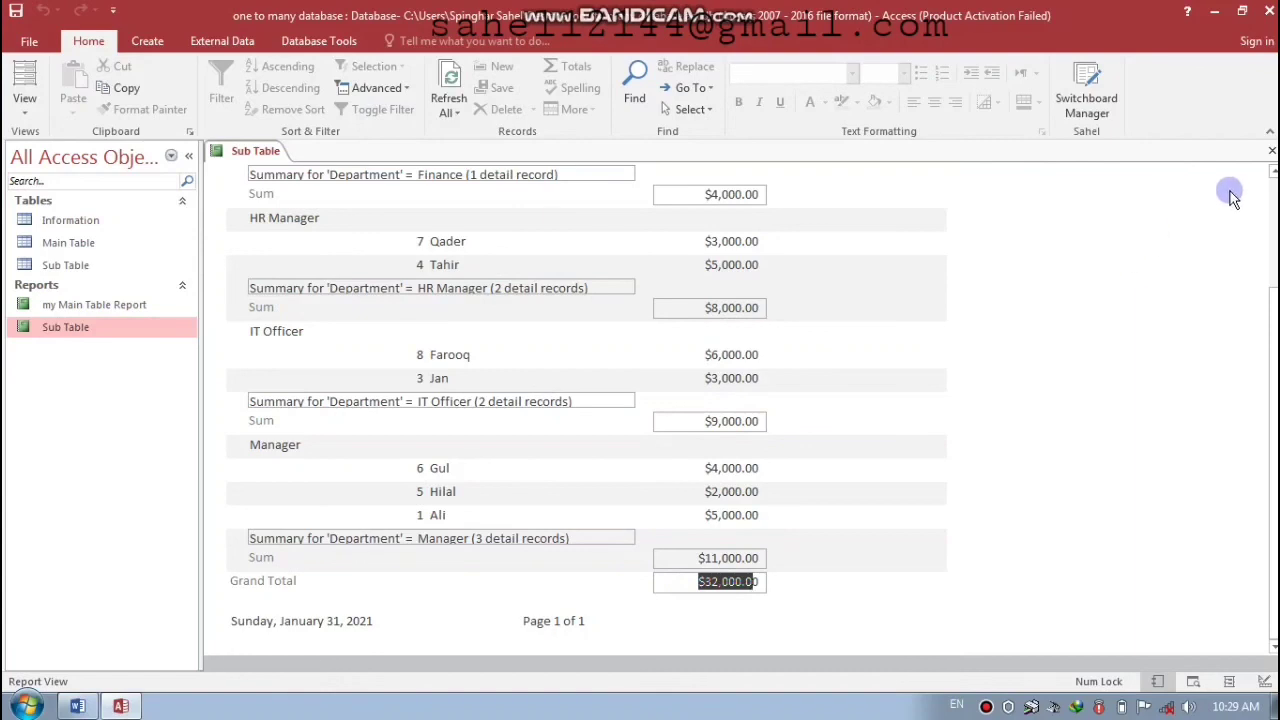
{"action": "left_click", "coordinate": [1272, 152]}
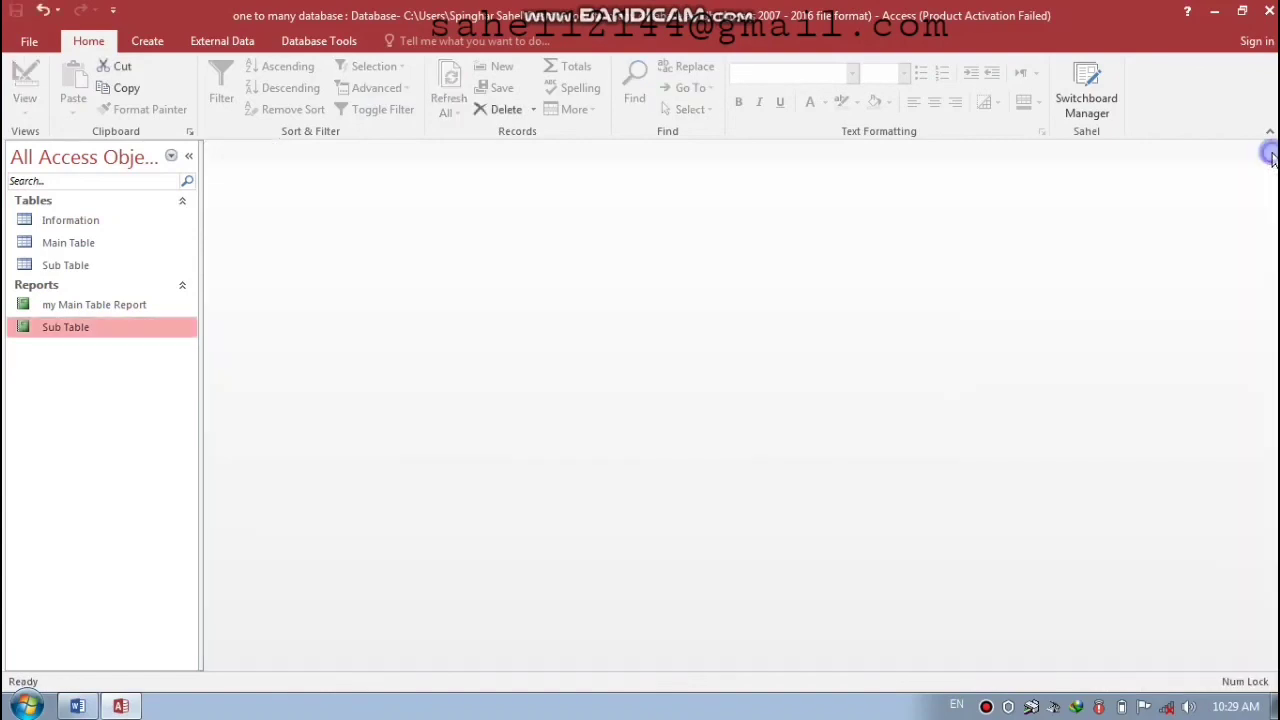
- Select the Information table and show the Create ribbon commands
{"action": "left_click", "coordinate": [66, 224]}
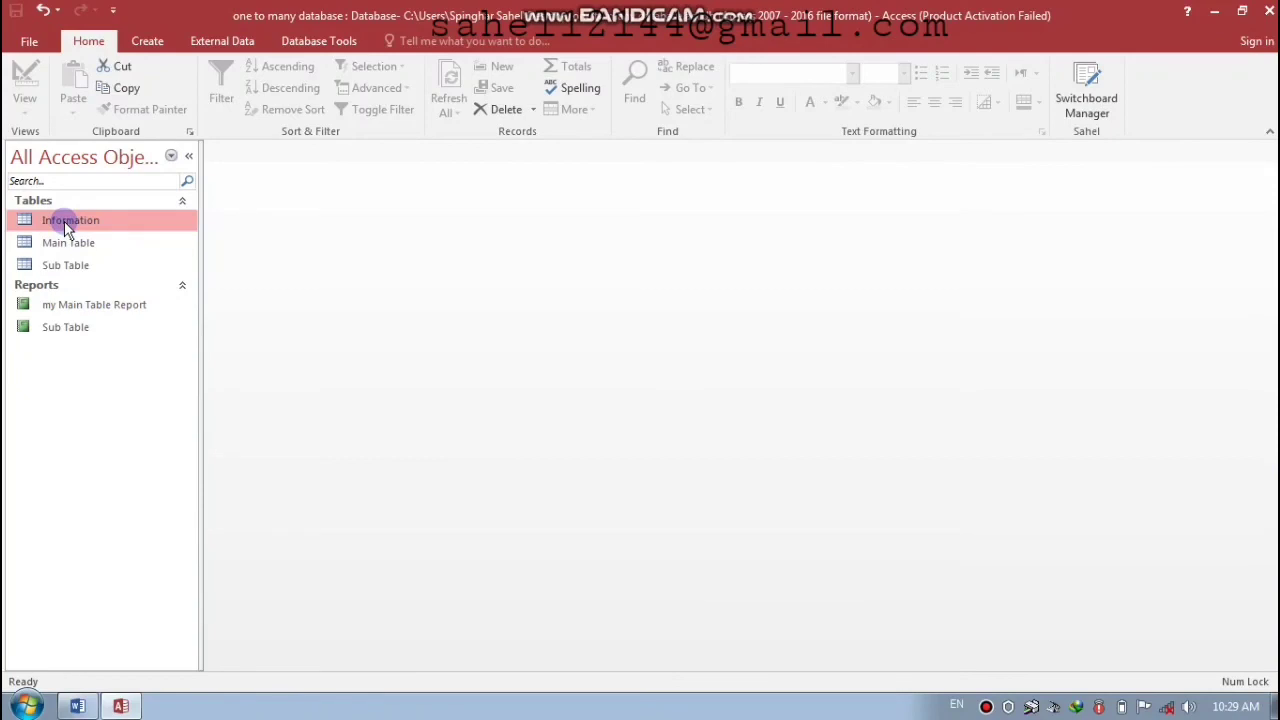
{"action": "left_click", "coordinate": [147, 43]}
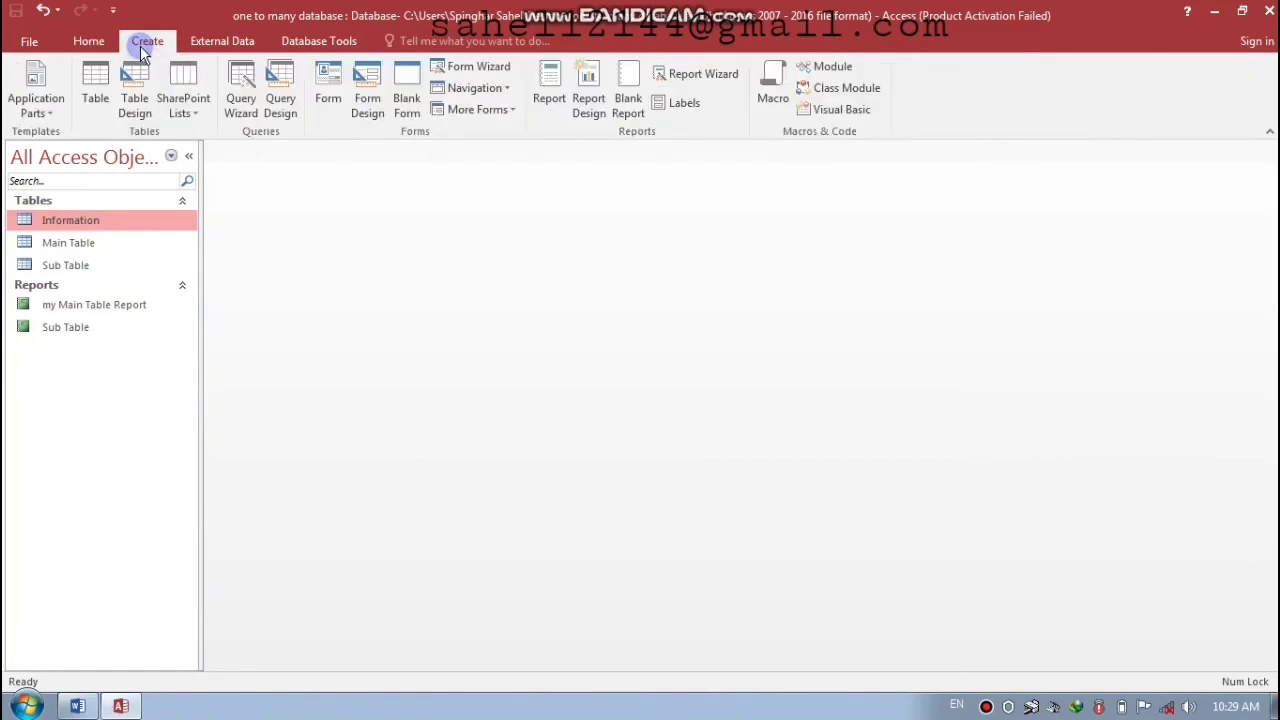
- Start a new query design with the Information, Main Table and Sub Table tables
{"action": "left_click", "coordinate": [255, 107]}
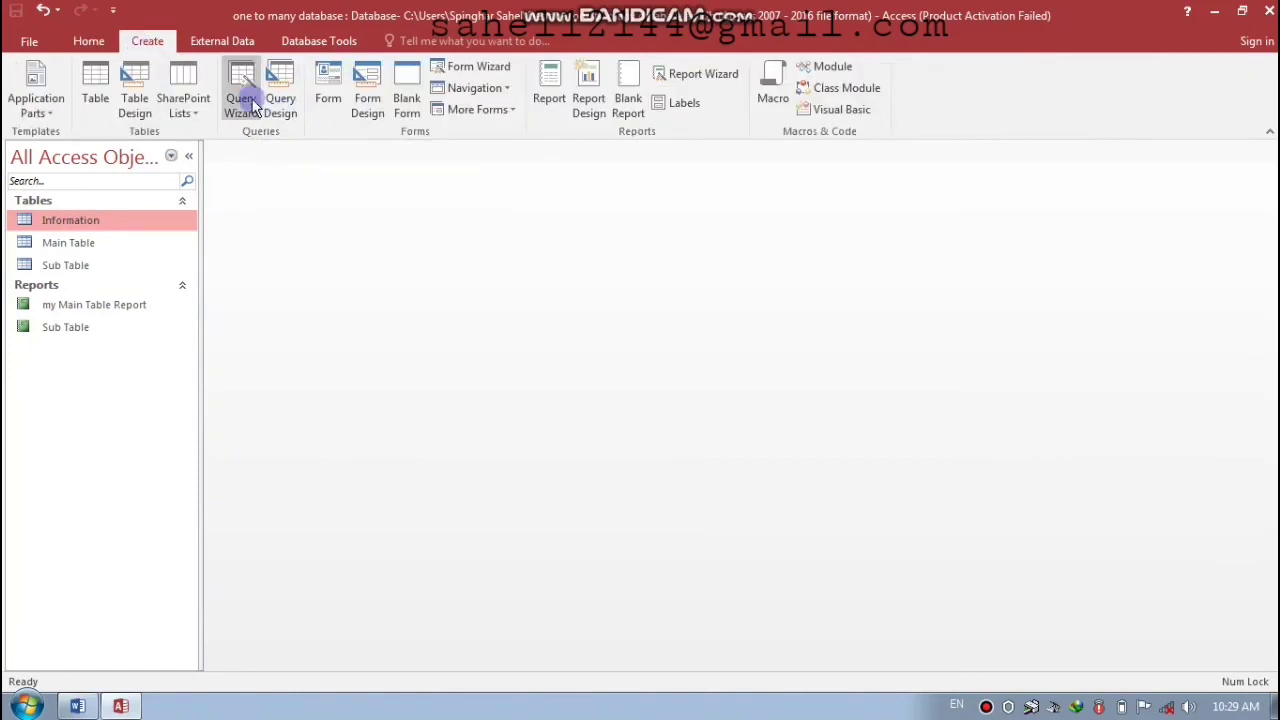
{"action": "left_click", "coordinate": [277, 97]}
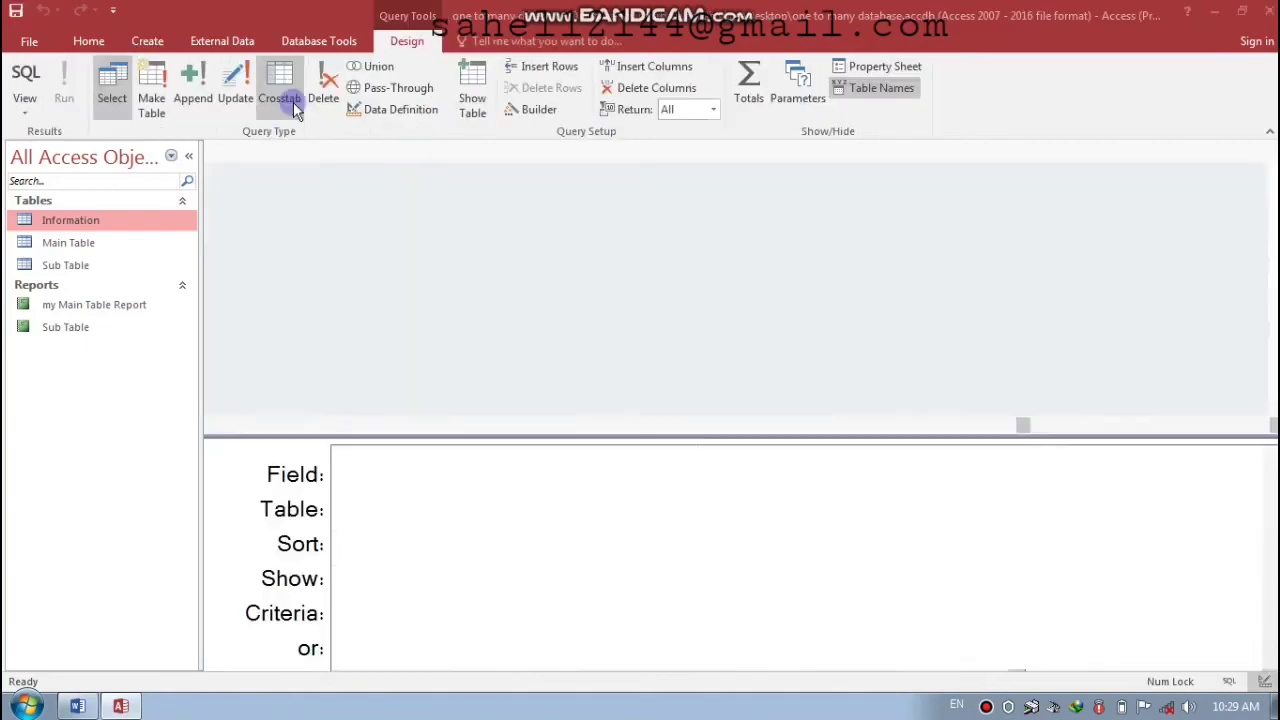
{"action": "left_click_drag", "start_coordinate": [553, 233], "coordinate": [523, 169]}
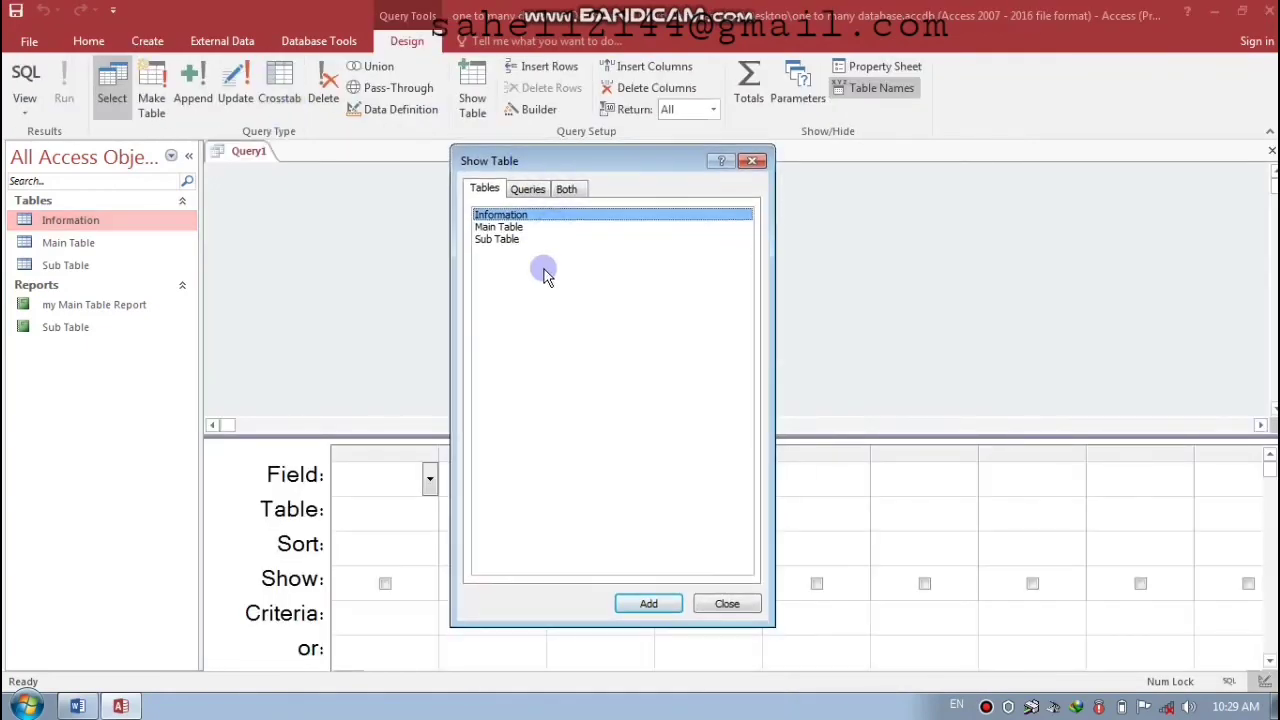
{"action": "left_click", "coordinate": [503, 240]}
{"action": "left_click", "coordinate": [505, 220], "text": "shift"}
{"action": "left_click", "coordinate": [655, 603]}
{"action": "left_click", "coordinate": [709, 611]}
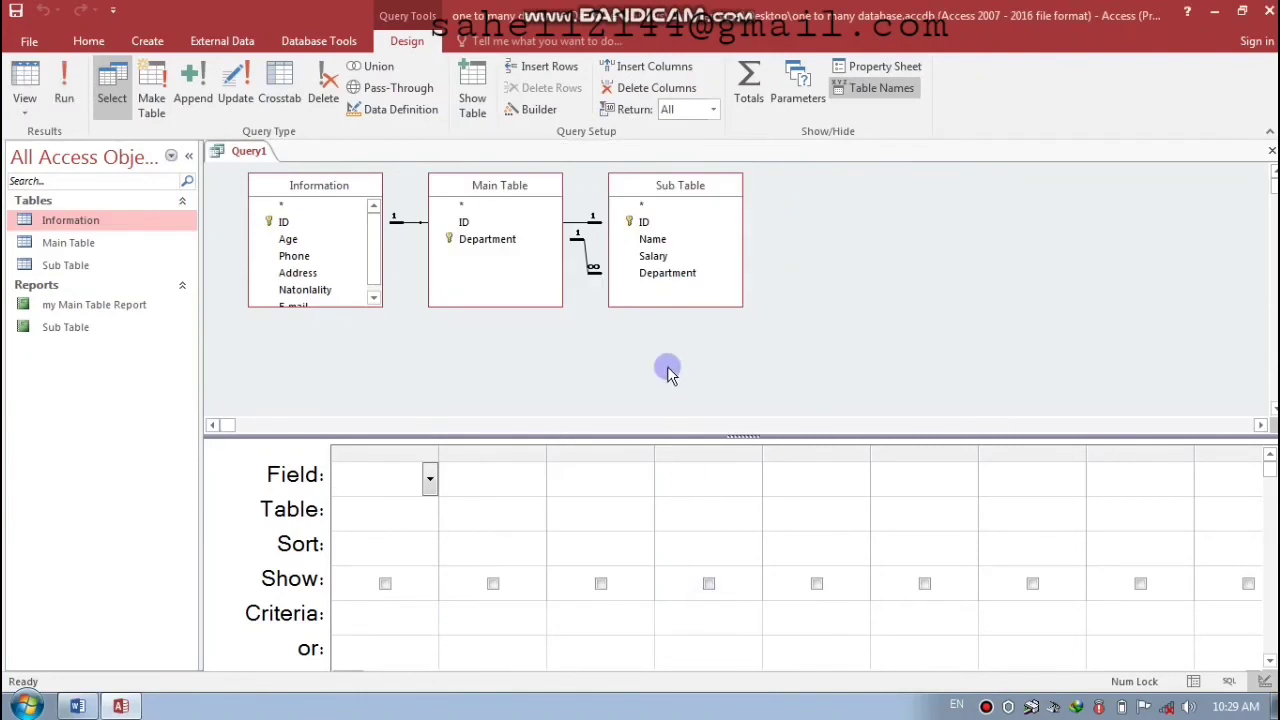
- Add all Sub Table fields plus Main Table's Age, Phone, Address, Natonality and E-mail to the grid
{"action": "left_click_drag", "start_coordinate": [664, 188], "coordinate": [391, 473]}
{"action": "double_click", "coordinate": [701, 186]}
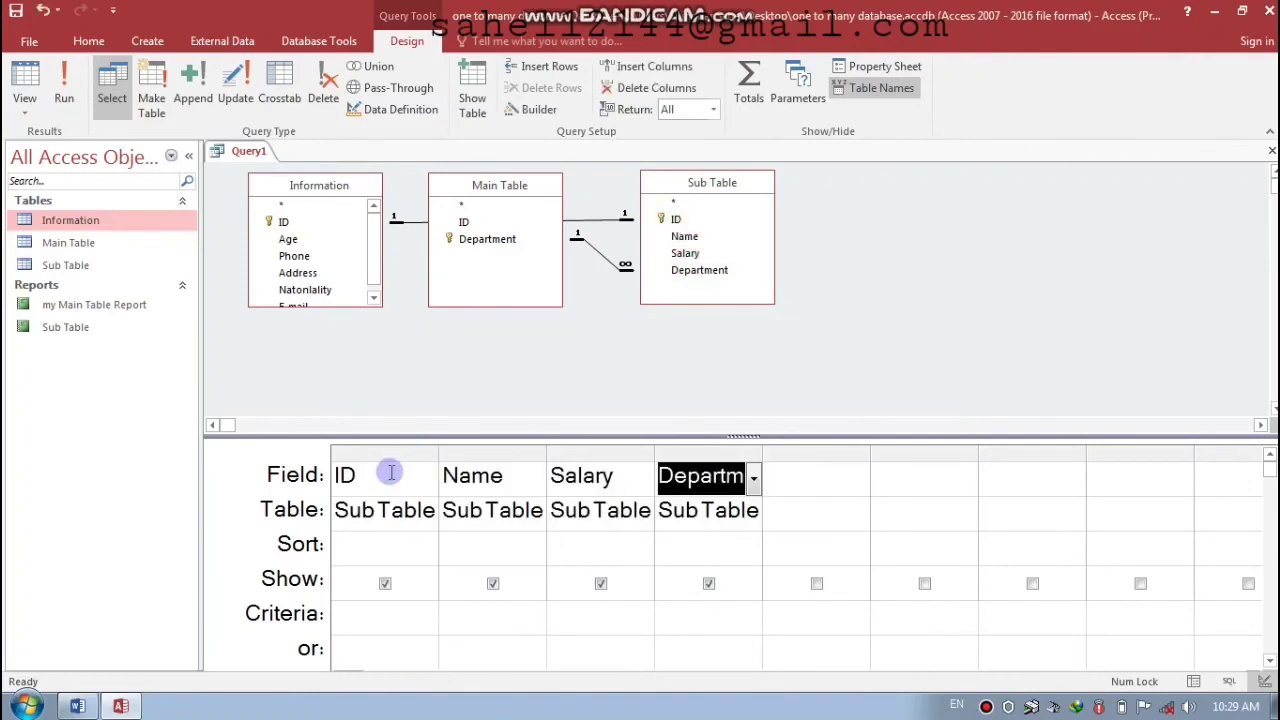
{"action": "left_click", "coordinate": [488, 190]}
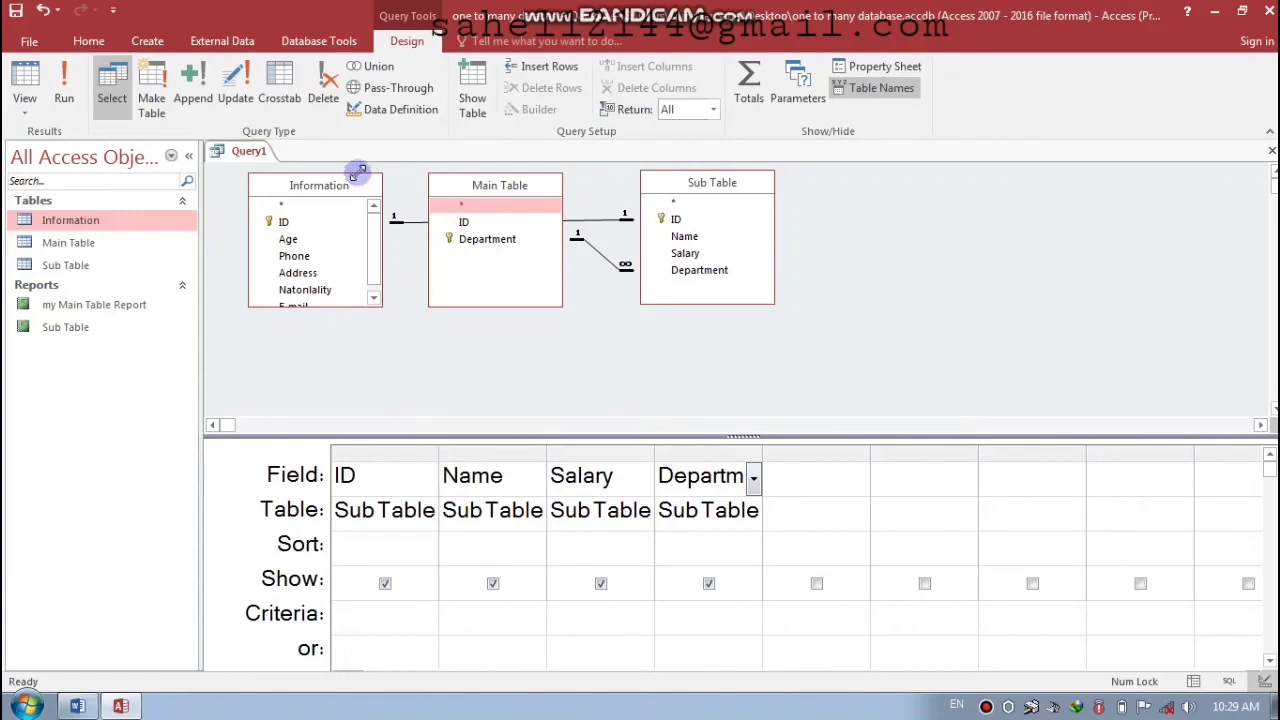
{"action": "left_click_drag", "start_coordinate": [288, 243], "coordinate": [785, 476]}
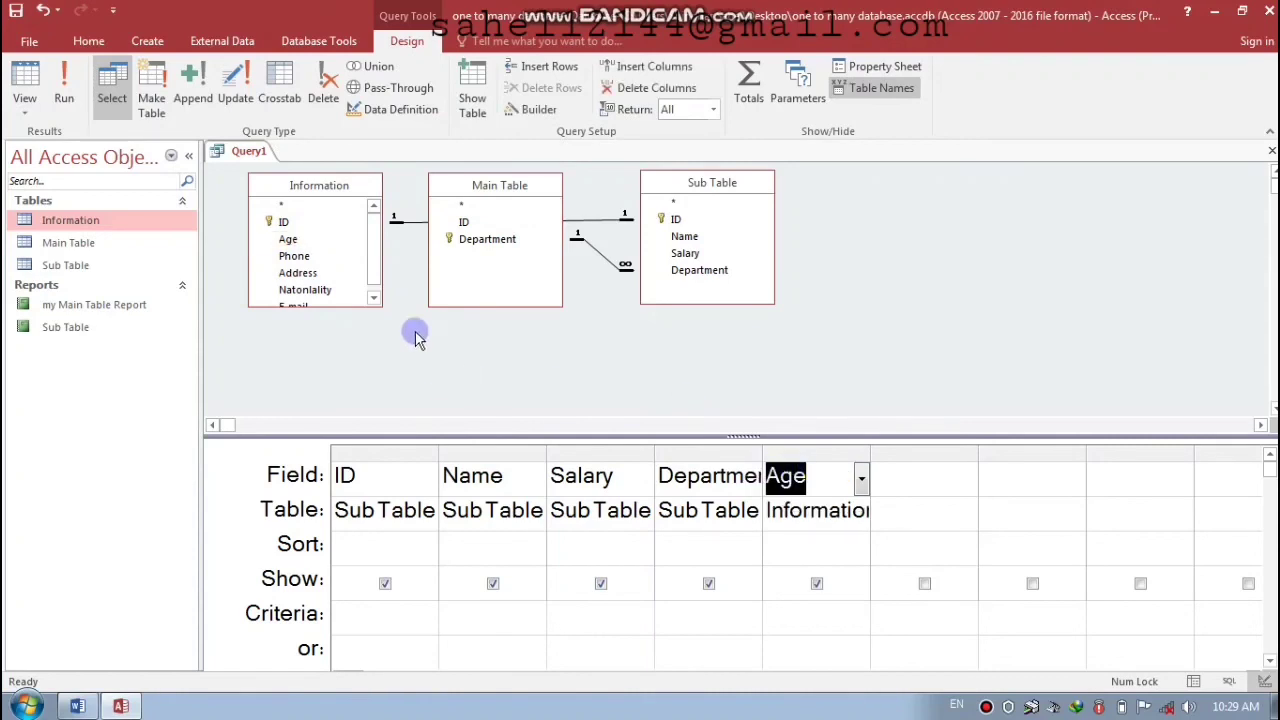
{"action": "left_click_drag", "start_coordinate": [284, 256], "coordinate": [942, 478]}
{"action": "left_click_drag", "start_coordinate": [290, 273], "coordinate": [1031, 480]}
{"action": "left_click_drag", "start_coordinate": [295, 290], "coordinate": [1108, 490]}
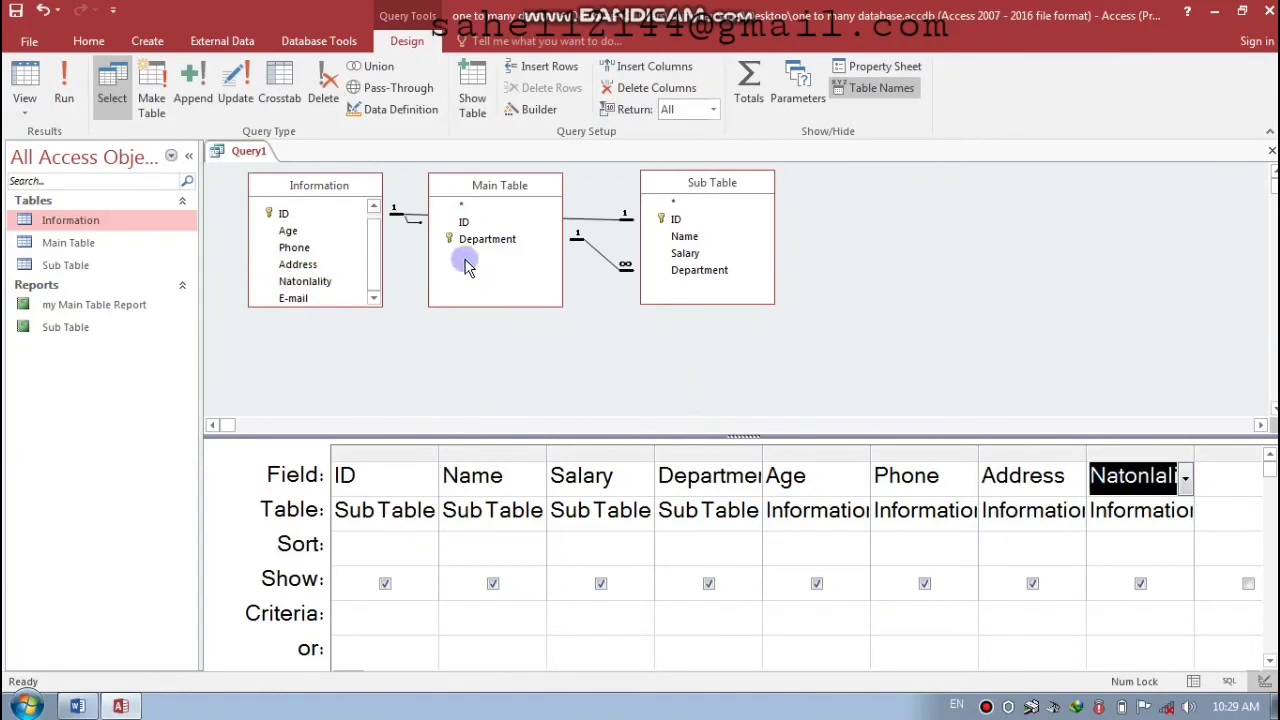
{"action": "left_click_drag", "start_coordinate": [313, 305], "coordinate": [1240, 483]}
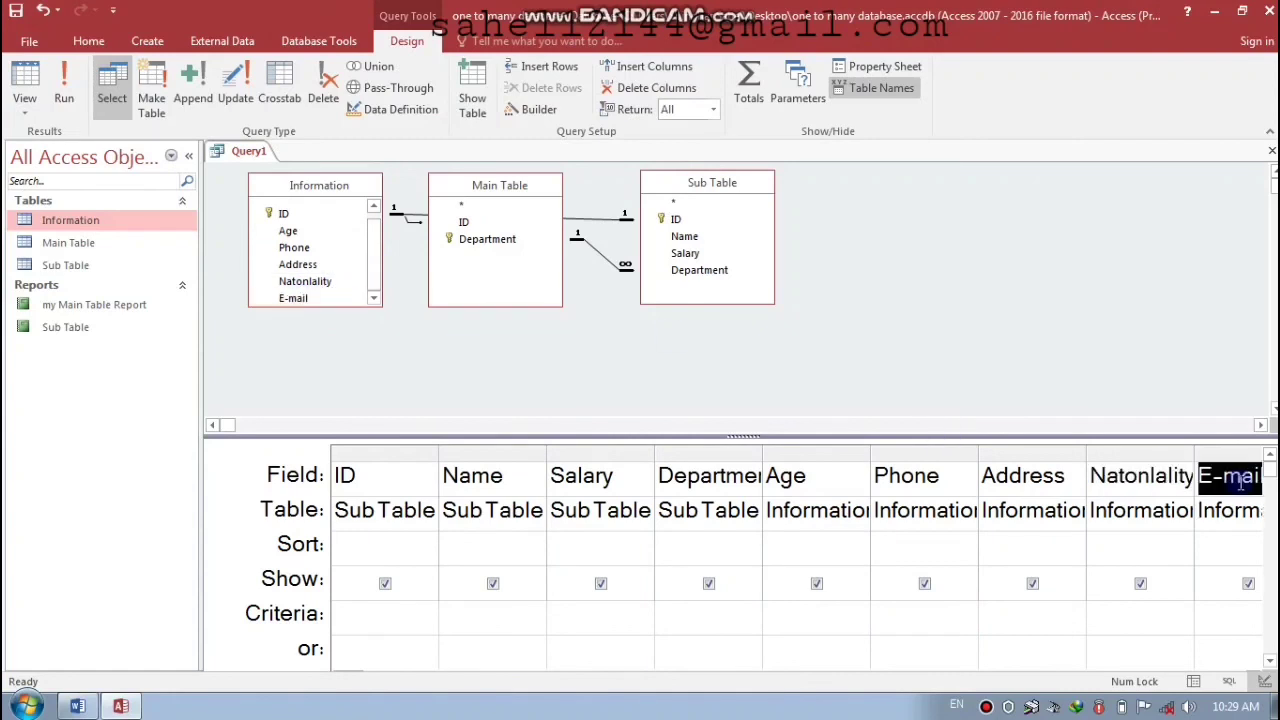
- Save the query as 'All Report' and close it
{"action": "key", "text": "ctrl+w"}
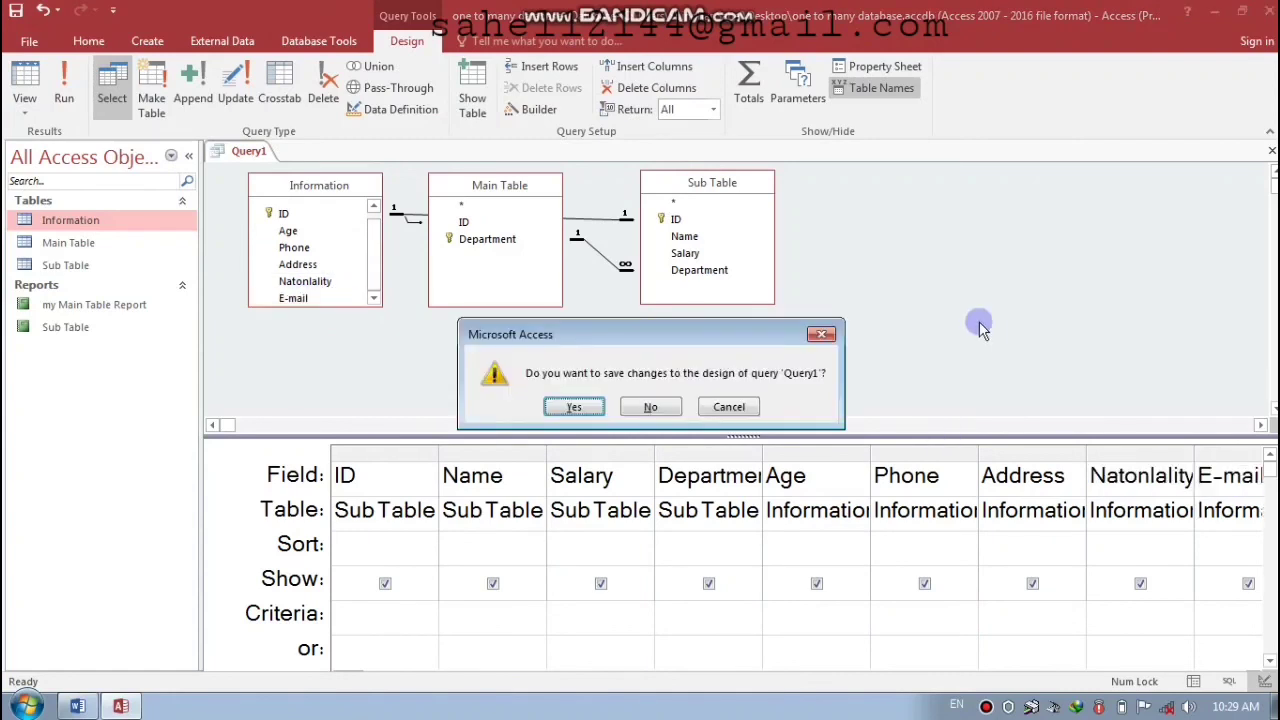
{"action": "key", "text": "Return"}
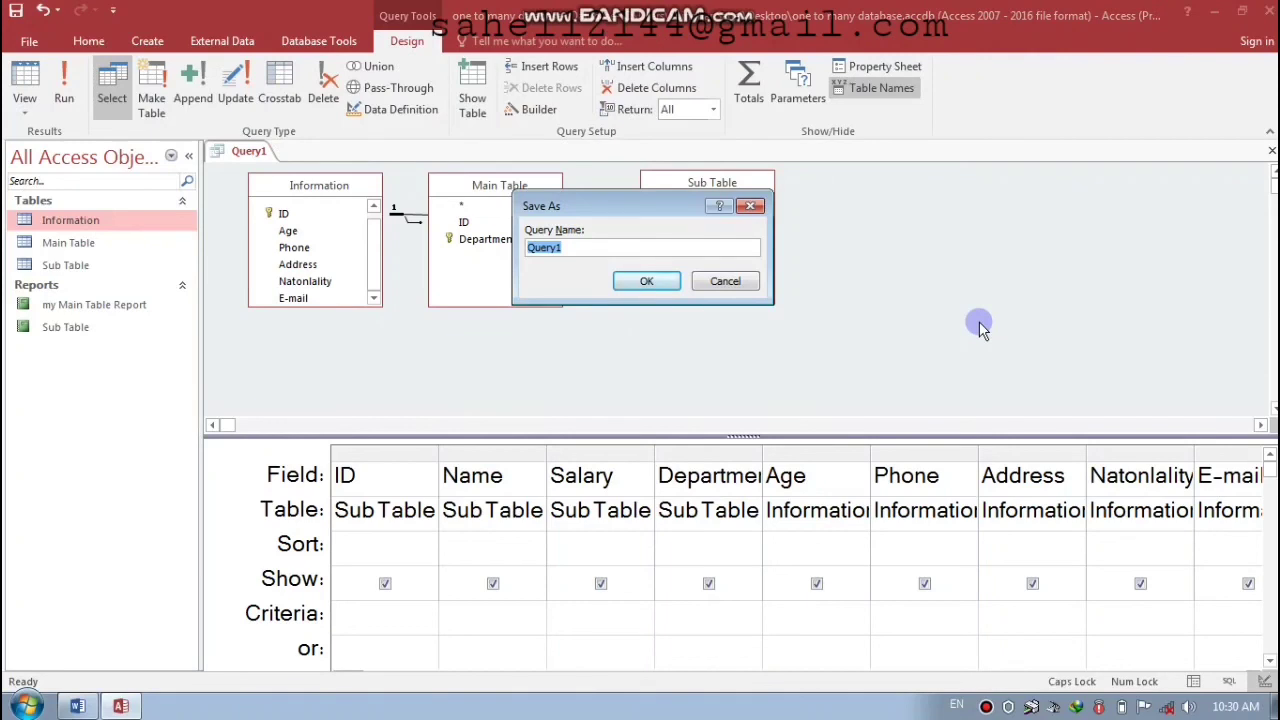
{"action": "key", "text": "Caps_Lock"}
{"action": "type", "text": "All Report"}
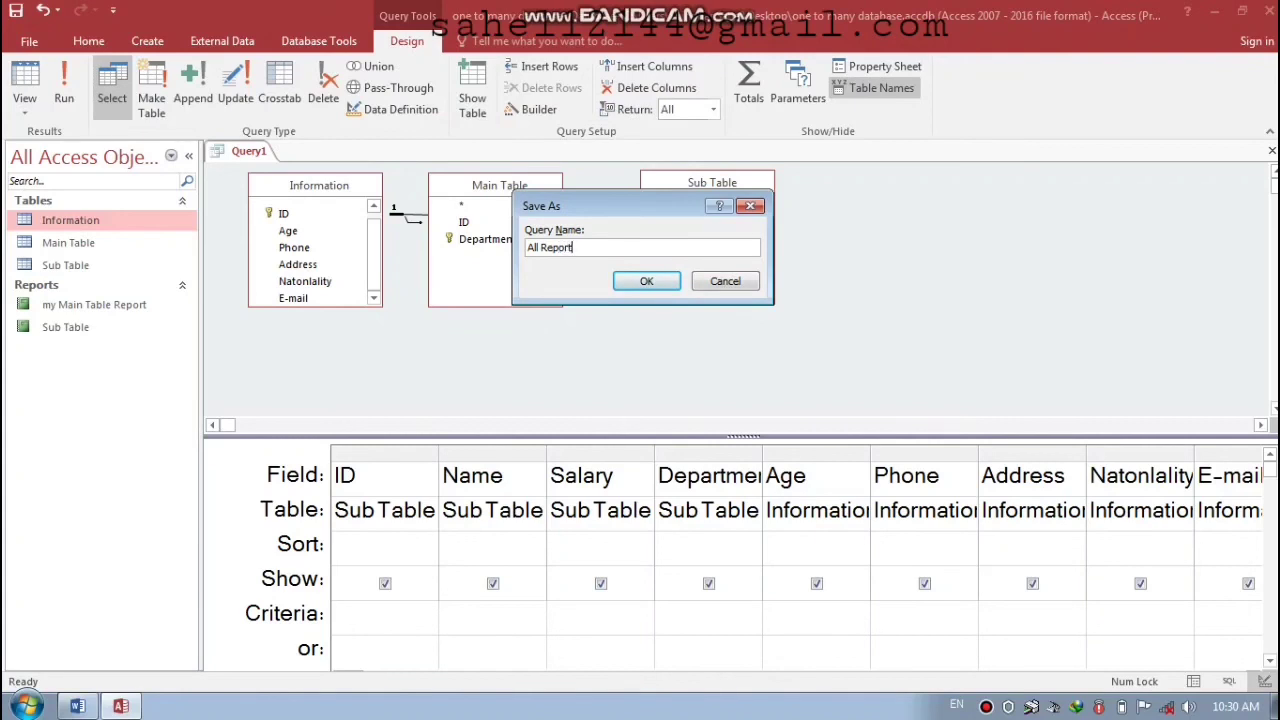
{"action": "key", "text": "Return"}
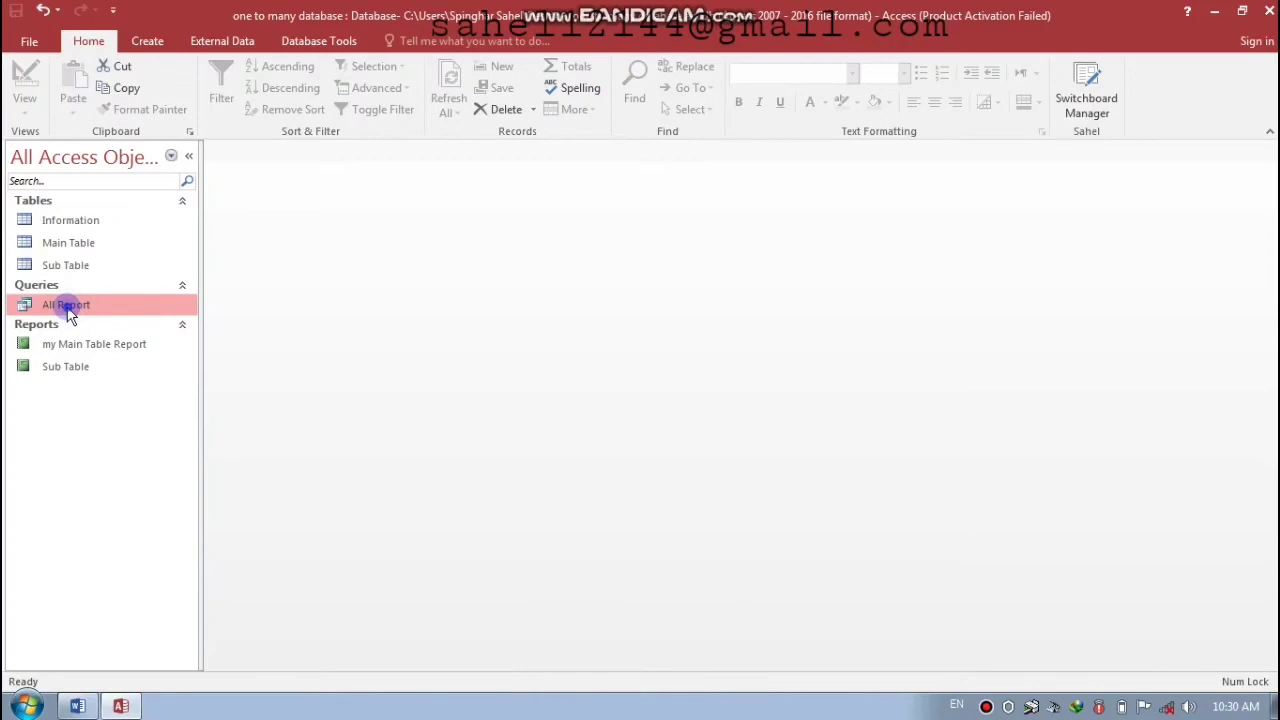
- Open the All Report query, widen the E-mail column, and keep the layout on closing
{"action": "double_click", "coordinate": [66, 305]}
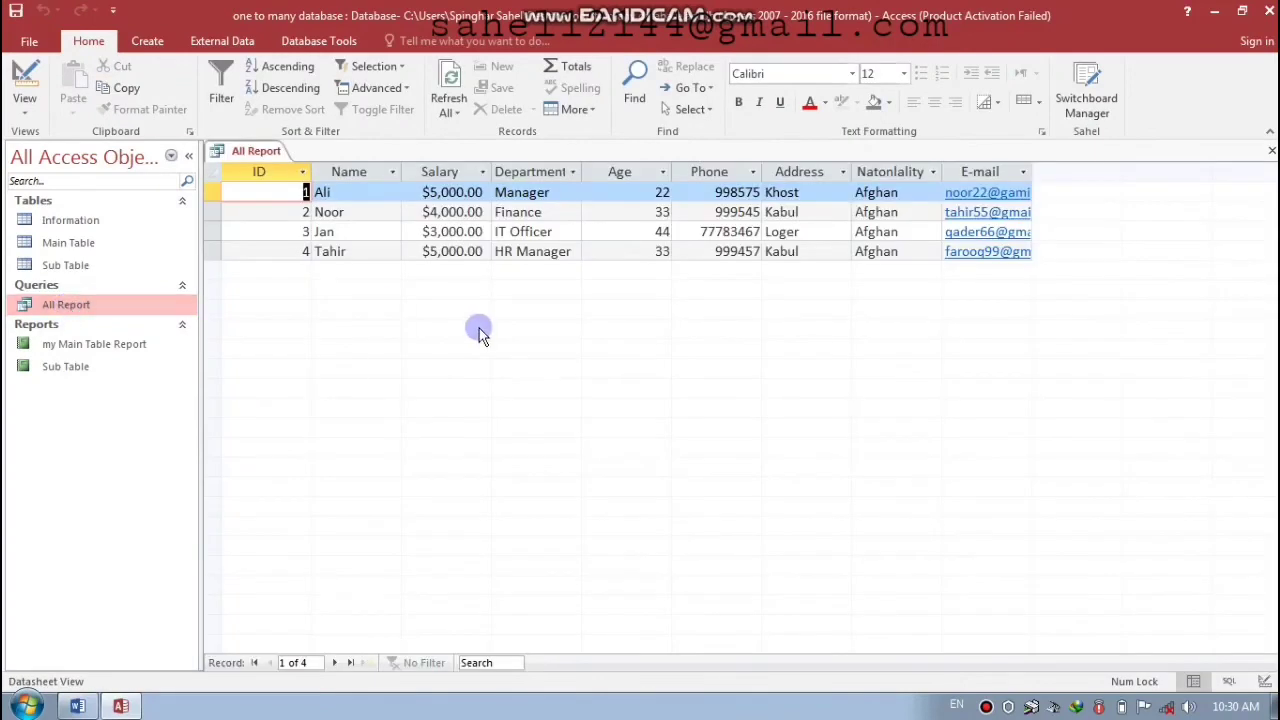
{"action": "left_click_drag", "start_coordinate": [1033, 171], "coordinate": [1062, 171]}
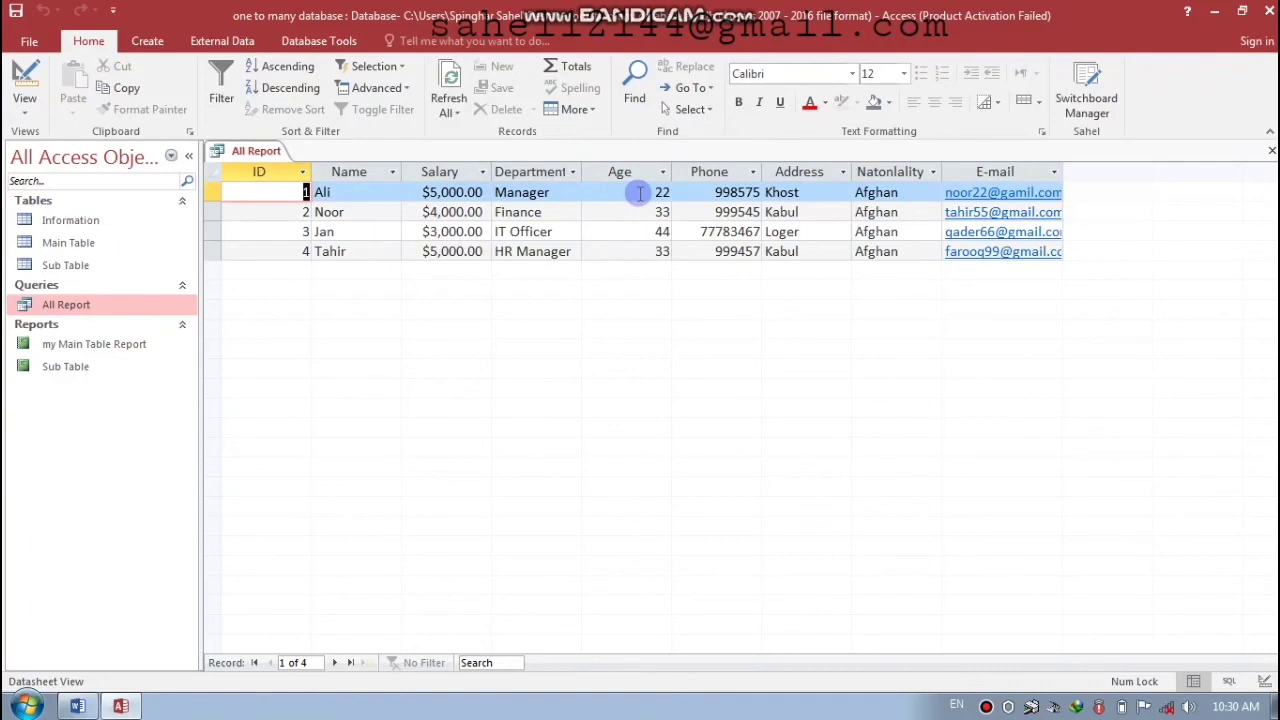
{"action": "left_click", "coordinate": [712, 193]}
{"action": "left_click", "coordinate": [783, 193]}
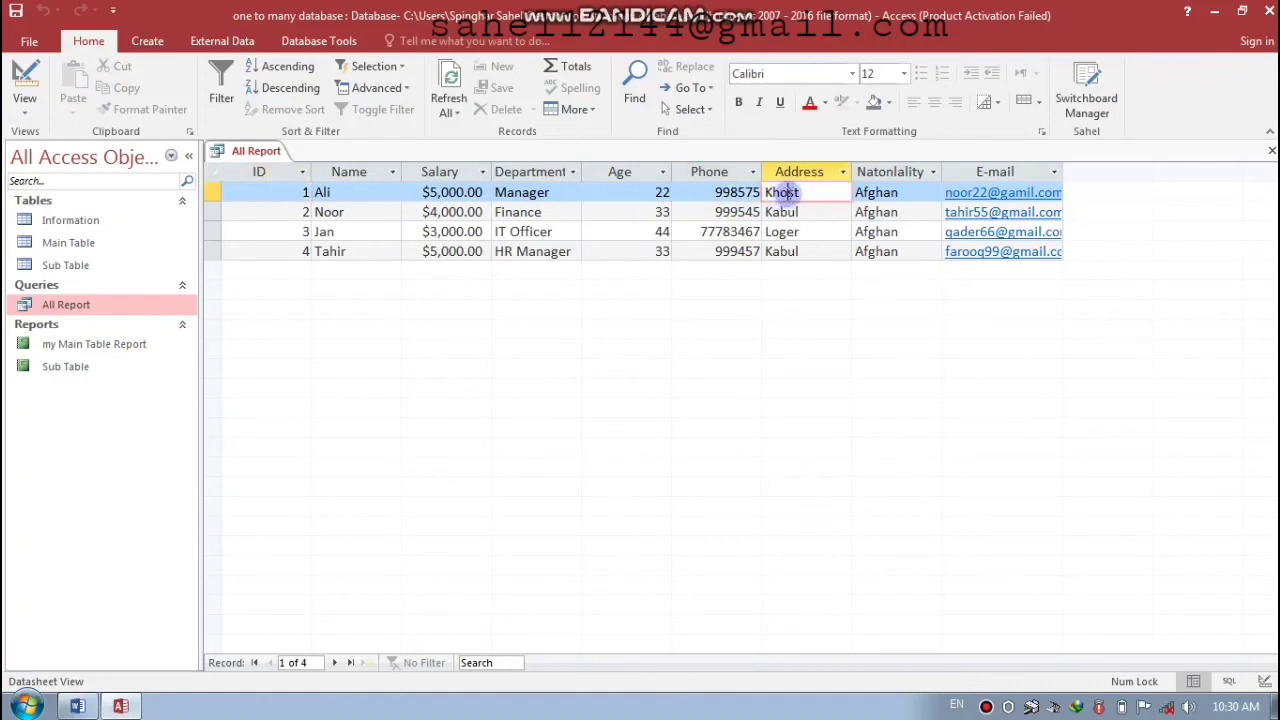
{"action": "left_click", "coordinate": [893, 192]}
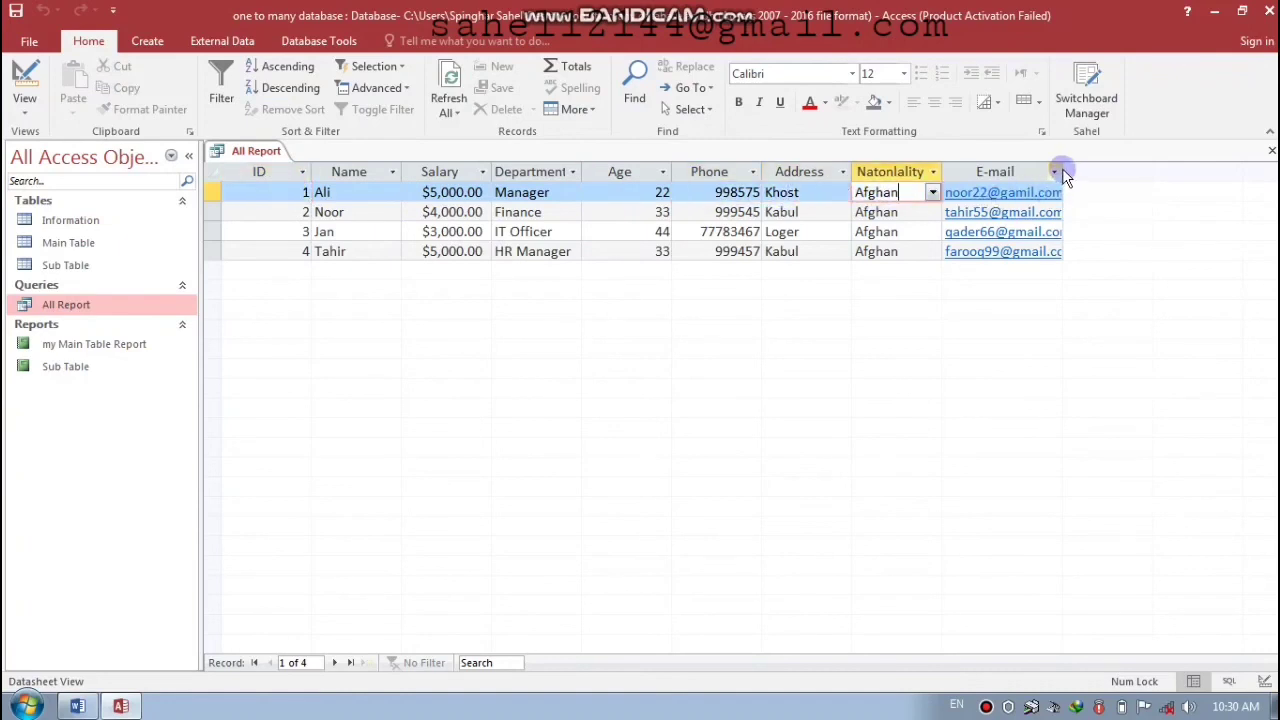
{"action": "left_click_drag", "start_coordinate": [1064, 169], "coordinate": [1085, 169]}
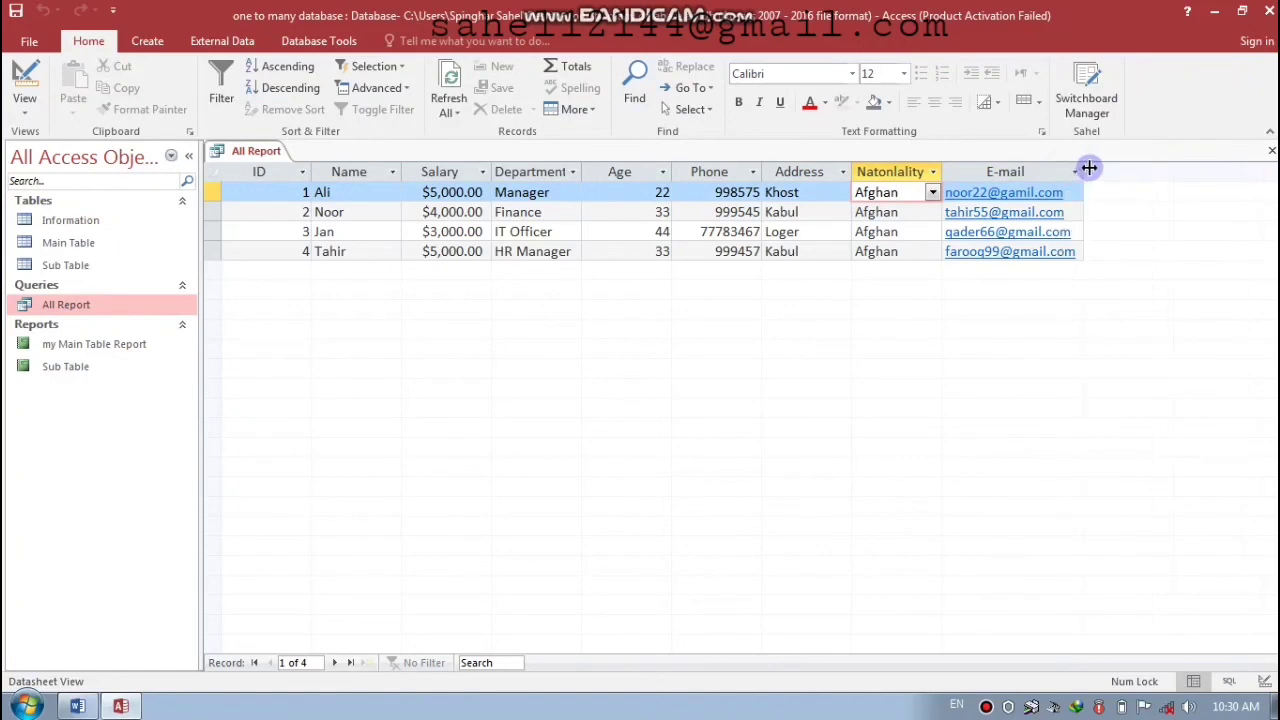
{"action": "left_click", "coordinate": [1271, 150]}
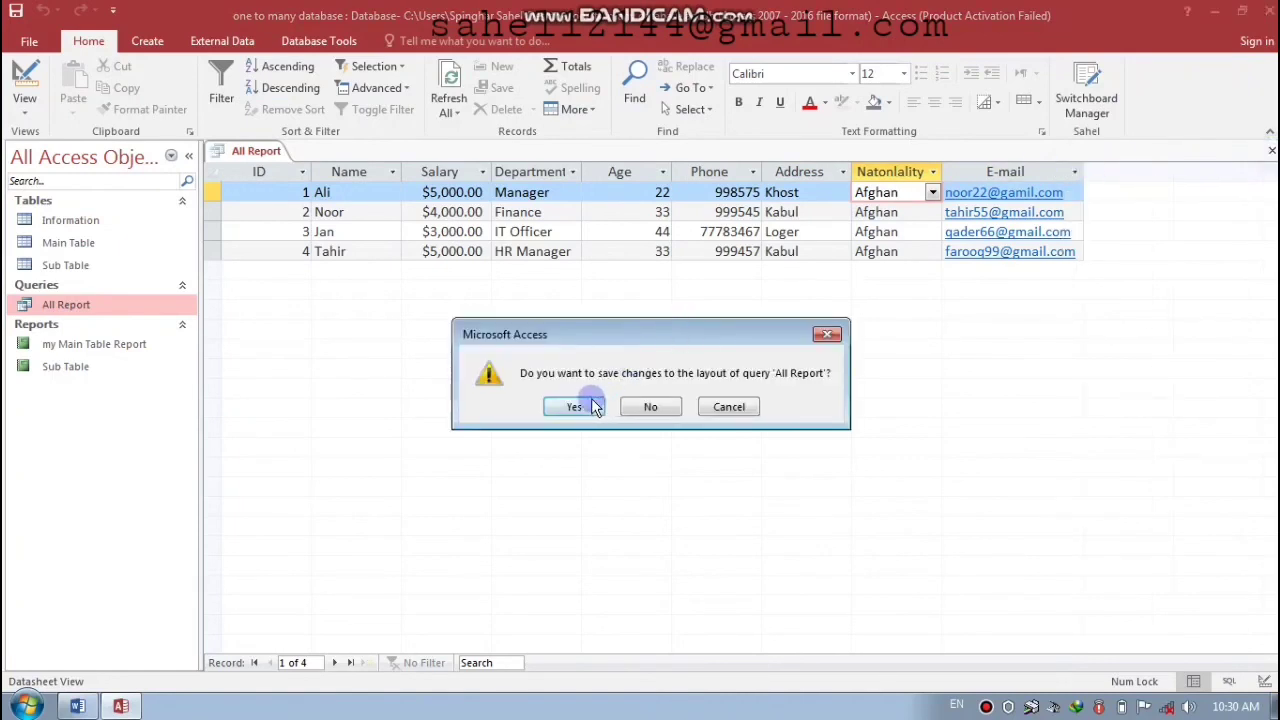
{"action": "left_click", "coordinate": [575, 406]}
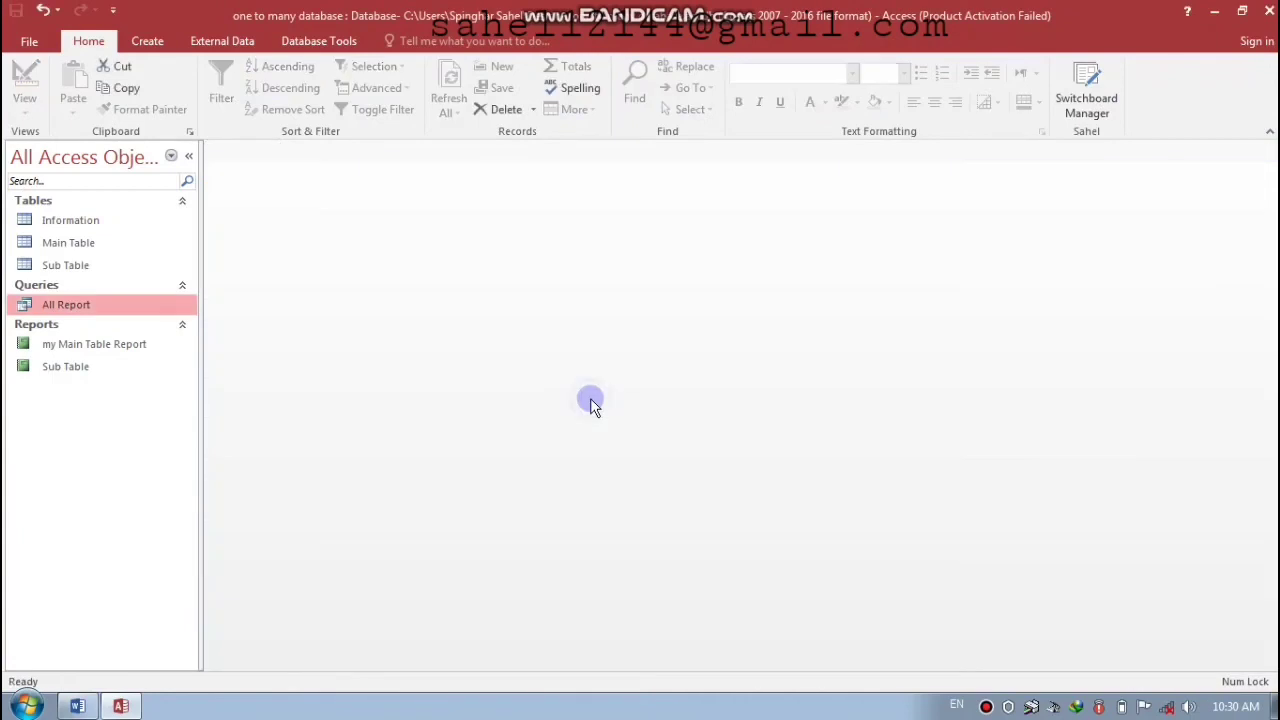
- Start the Report Wizard on the All Report query with all fields, grouped by Department
{"action": "left_click", "coordinate": [153, 50]}
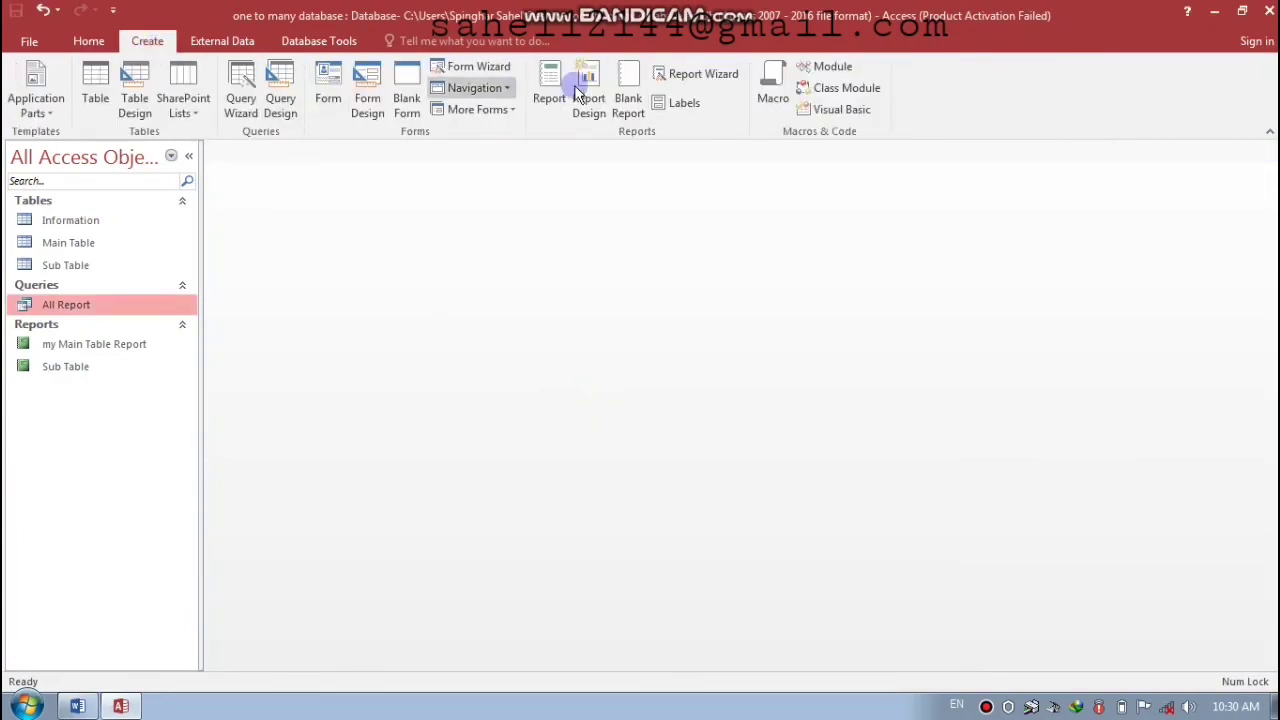
{"action": "left_click", "coordinate": [693, 78]}
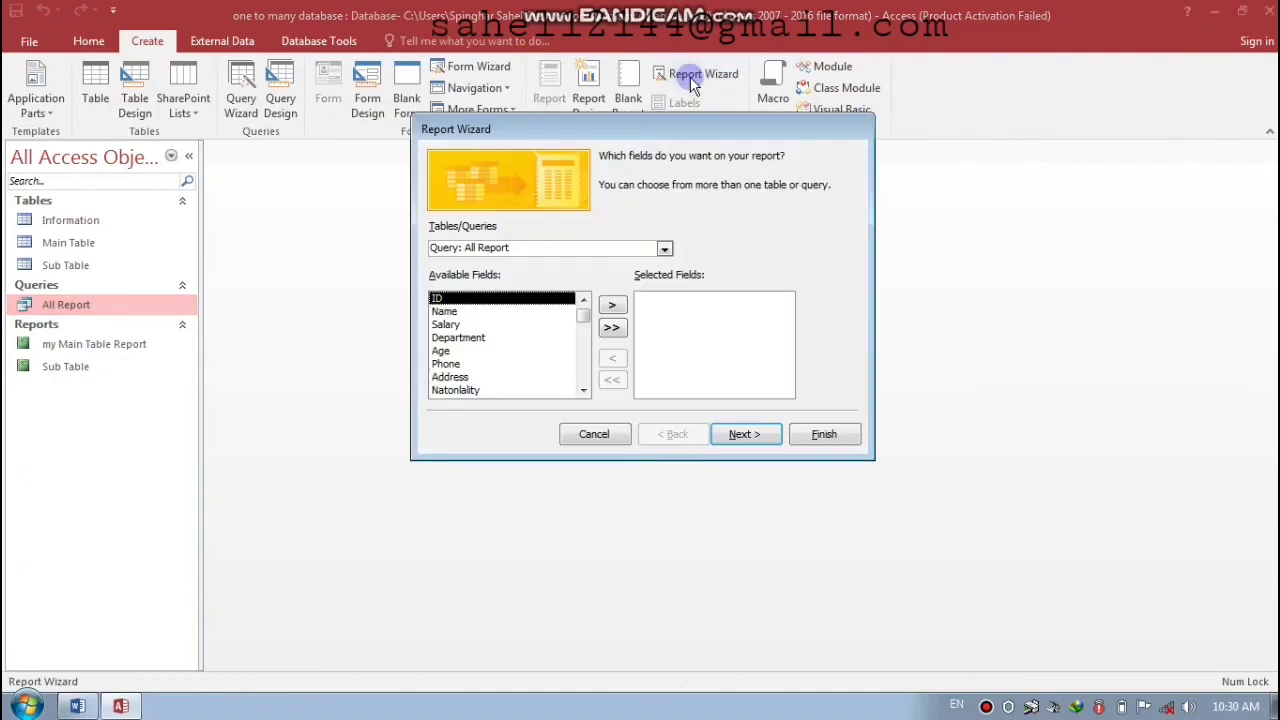
{"action": "left_click_drag", "start_coordinate": [648, 128], "coordinate": [587, 108]}
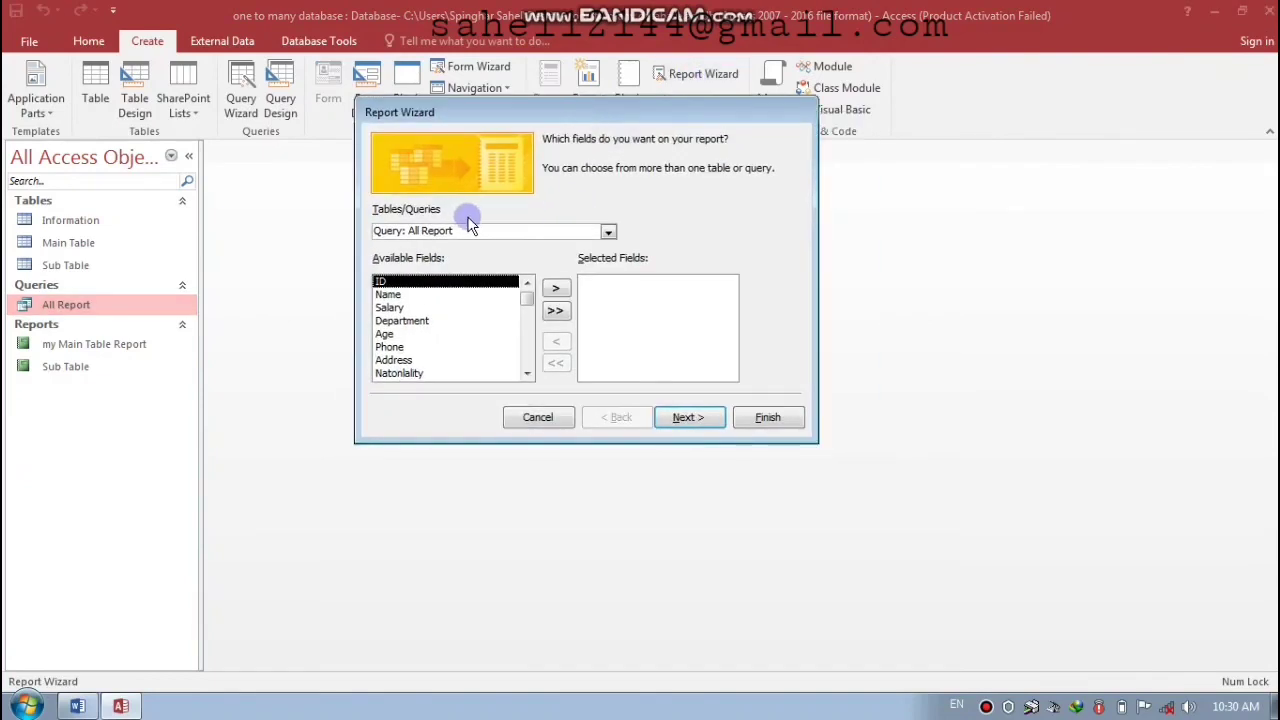
{"action": "left_click", "coordinate": [607, 232]}
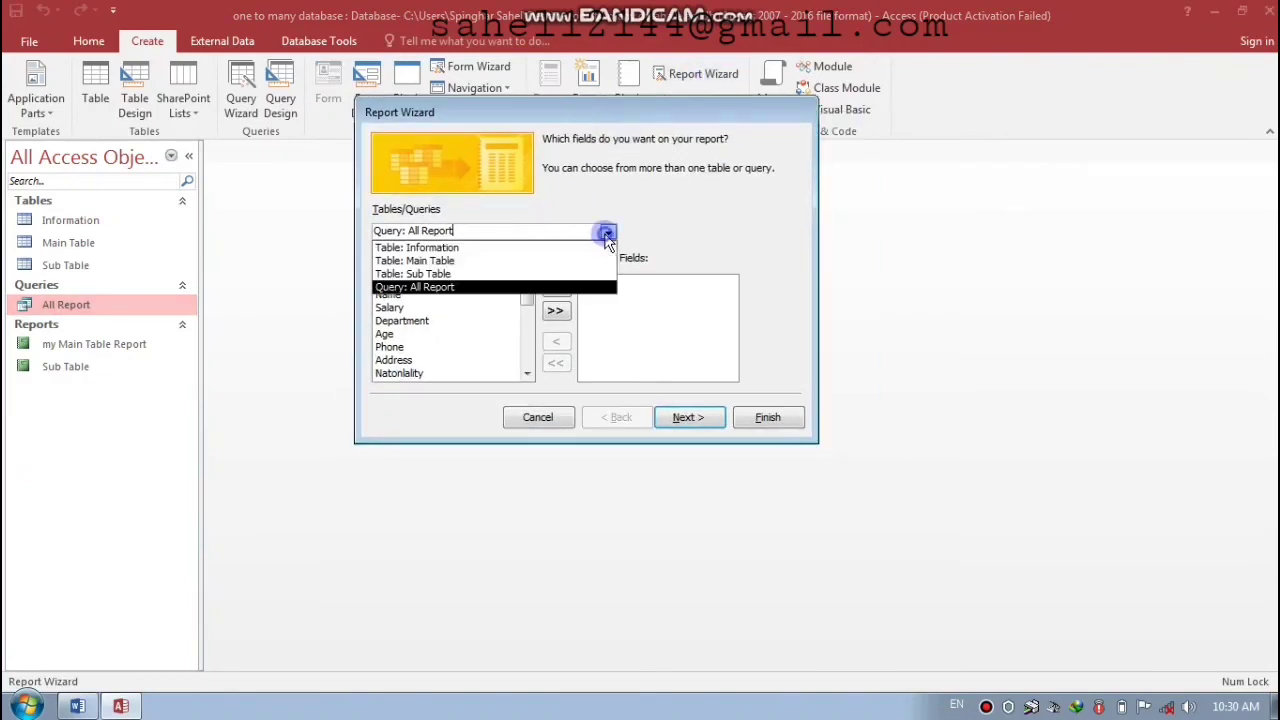
{"action": "left_click", "coordinate": [440, 287]}
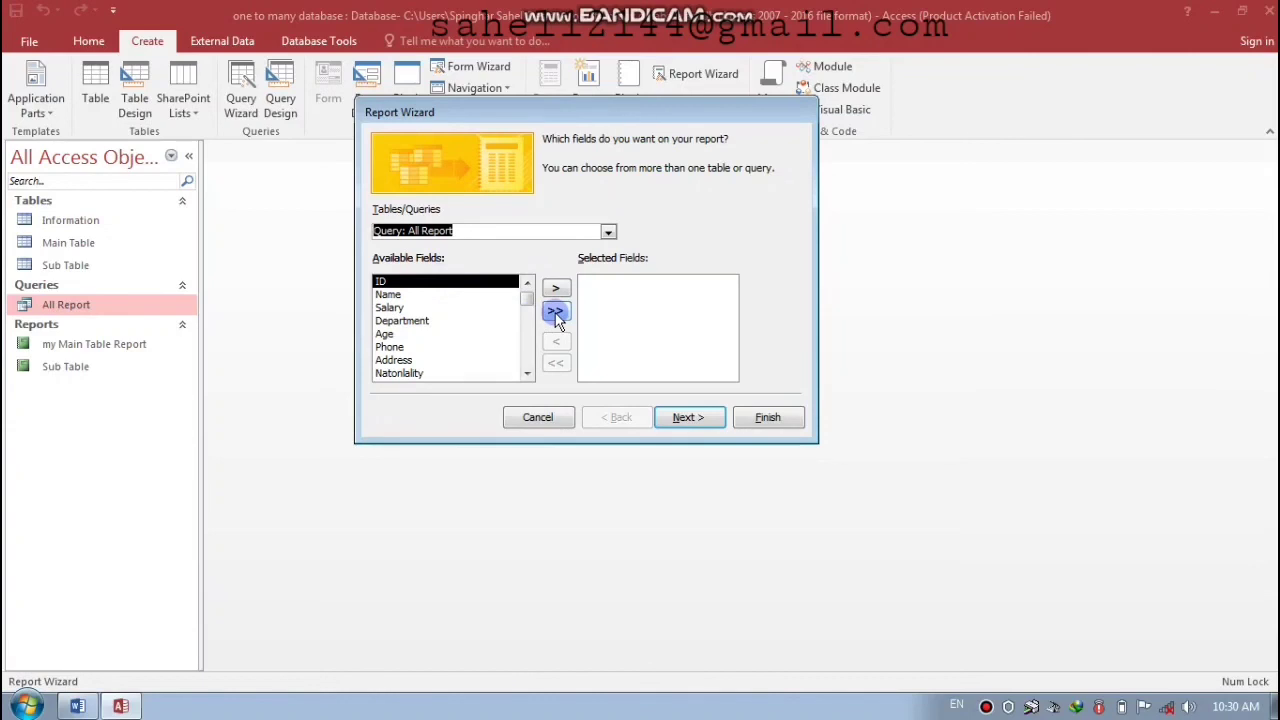
{"action": "left_click", "coordinate": [556, 313]}
{"action": "left_click", "coordinate": [696, 421]}
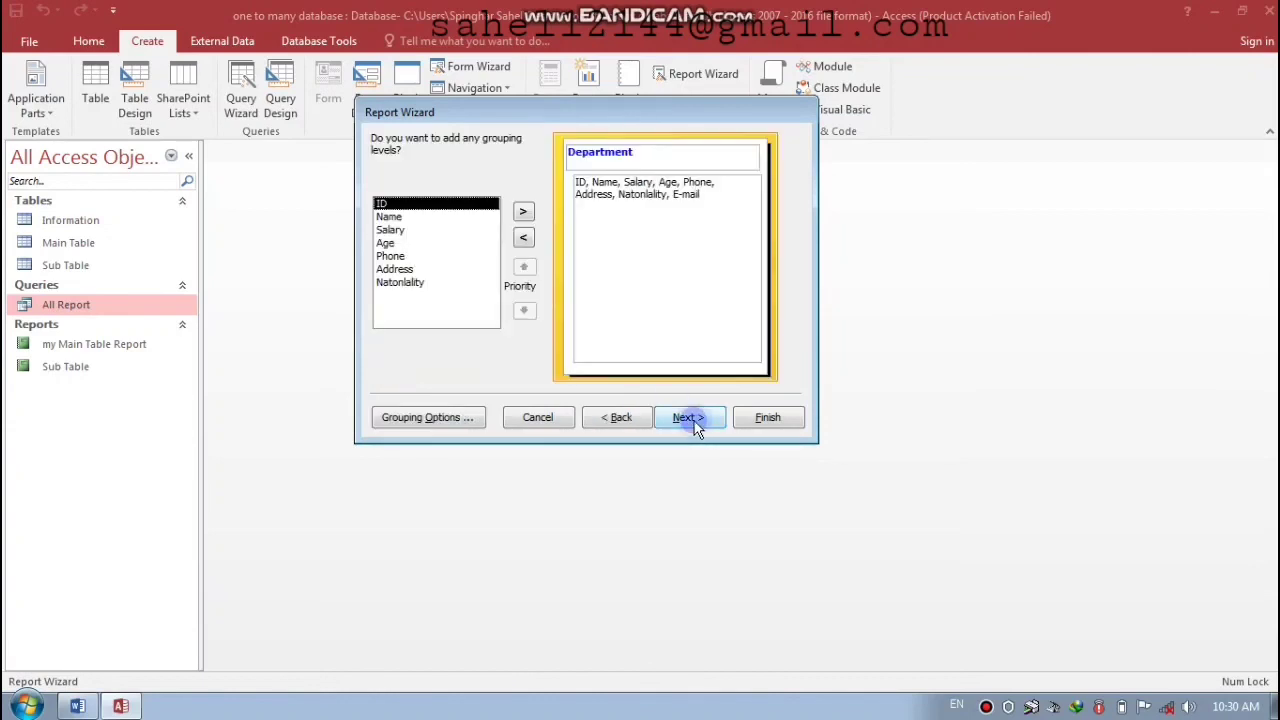
{"action": "left_click", "coordinate": [697, 421]}
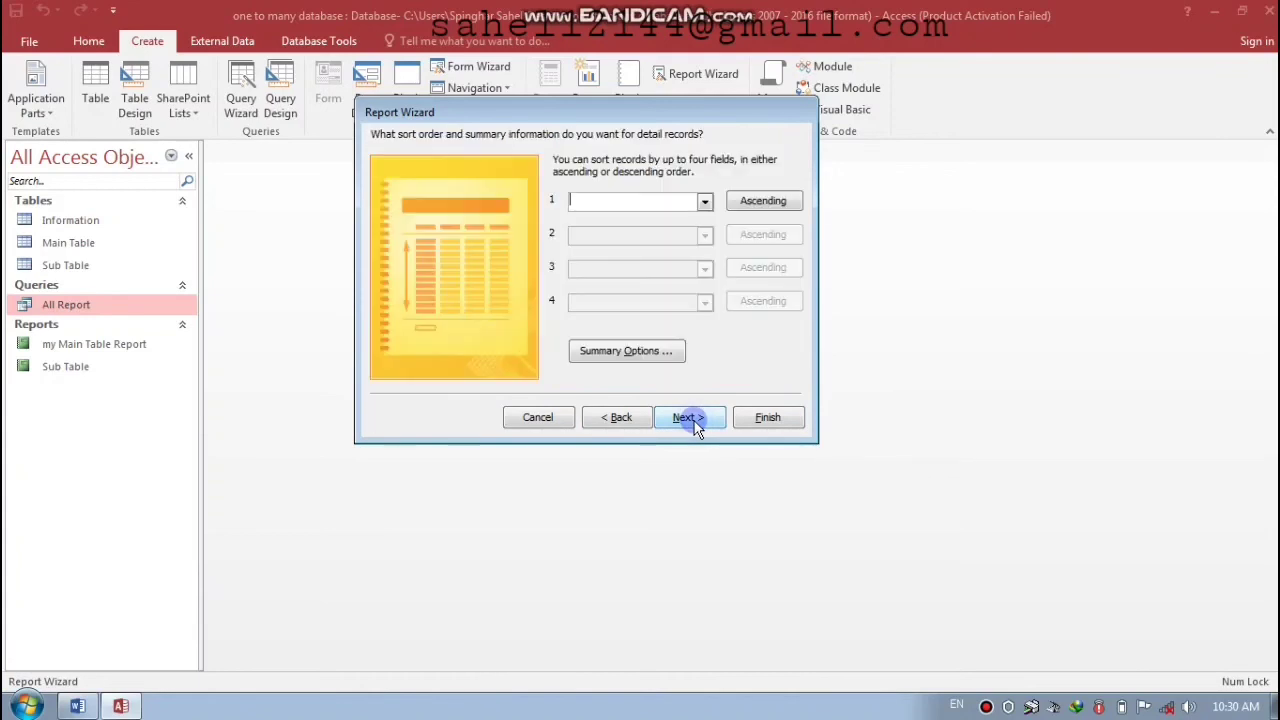
- Sum Salary per group, accept the stepped portrait layout, and finish the report
{"action": "left_click", "coordinate": [634, 360]}
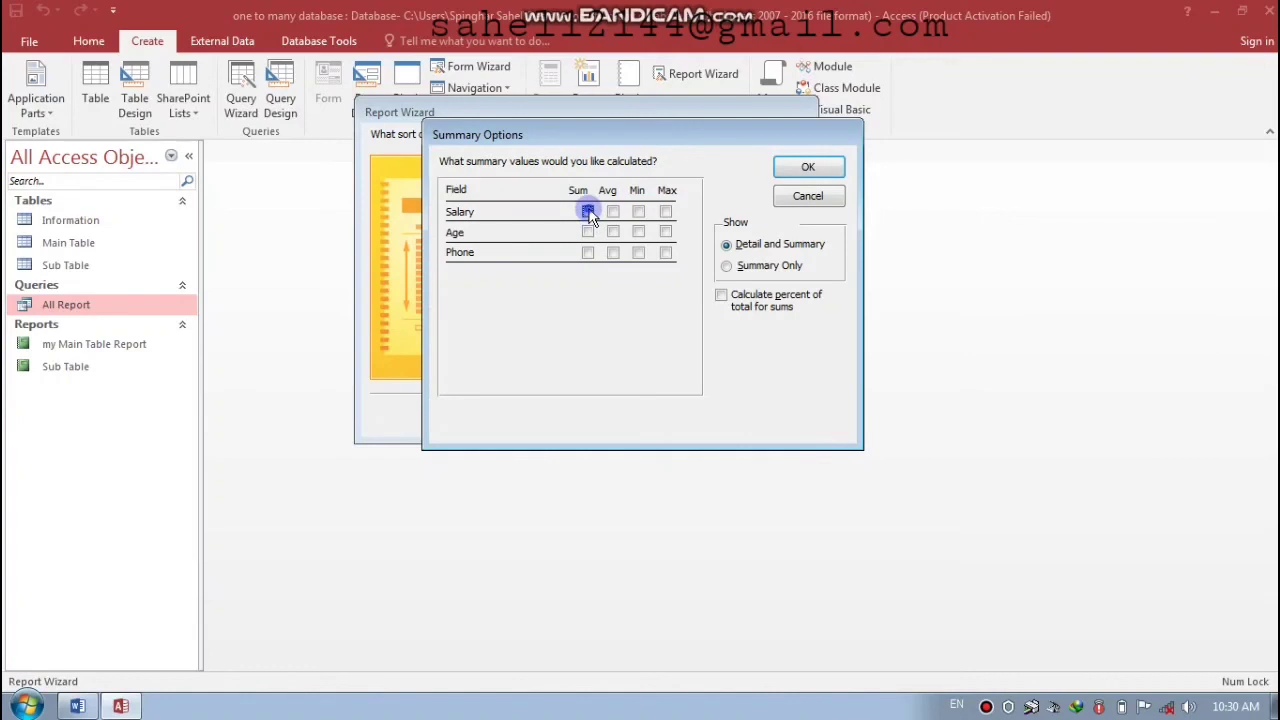
{"action": "left_click", "coordinate": [588, 212]}
{"action": "left_click", "coordinate": [809, 169]}
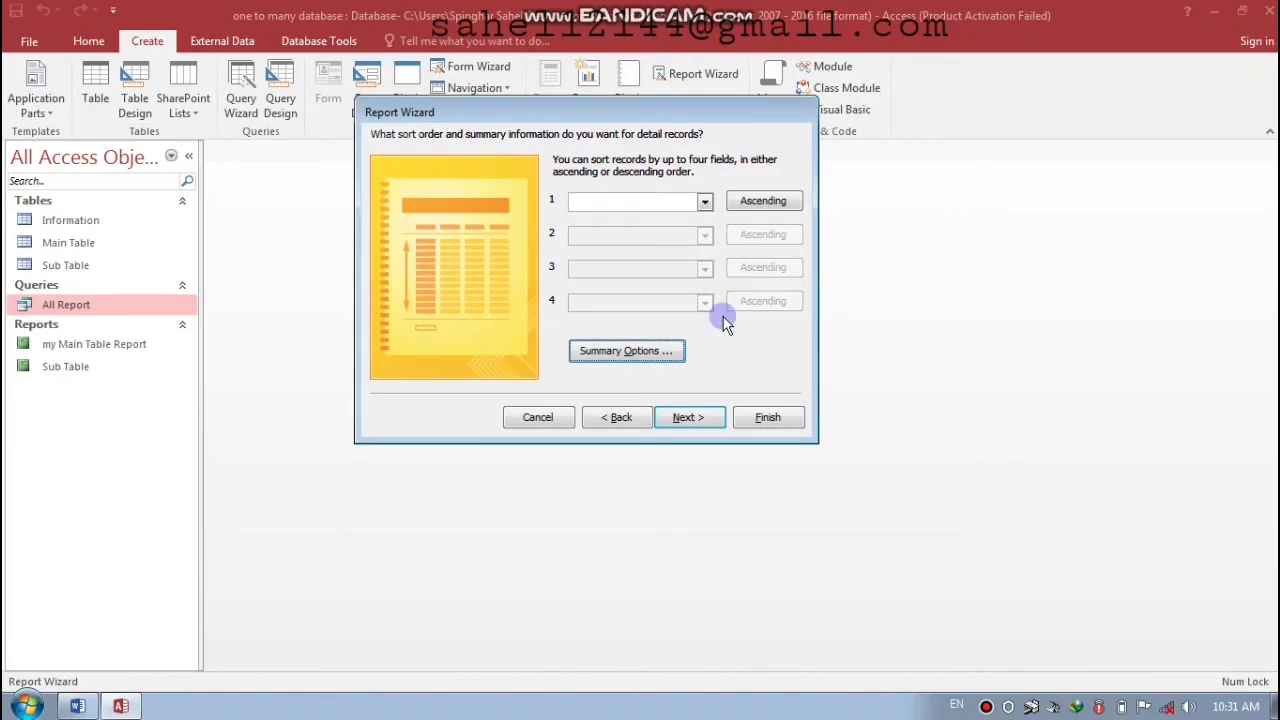
{"action": "left_click", "coordinate": [690, 418]}
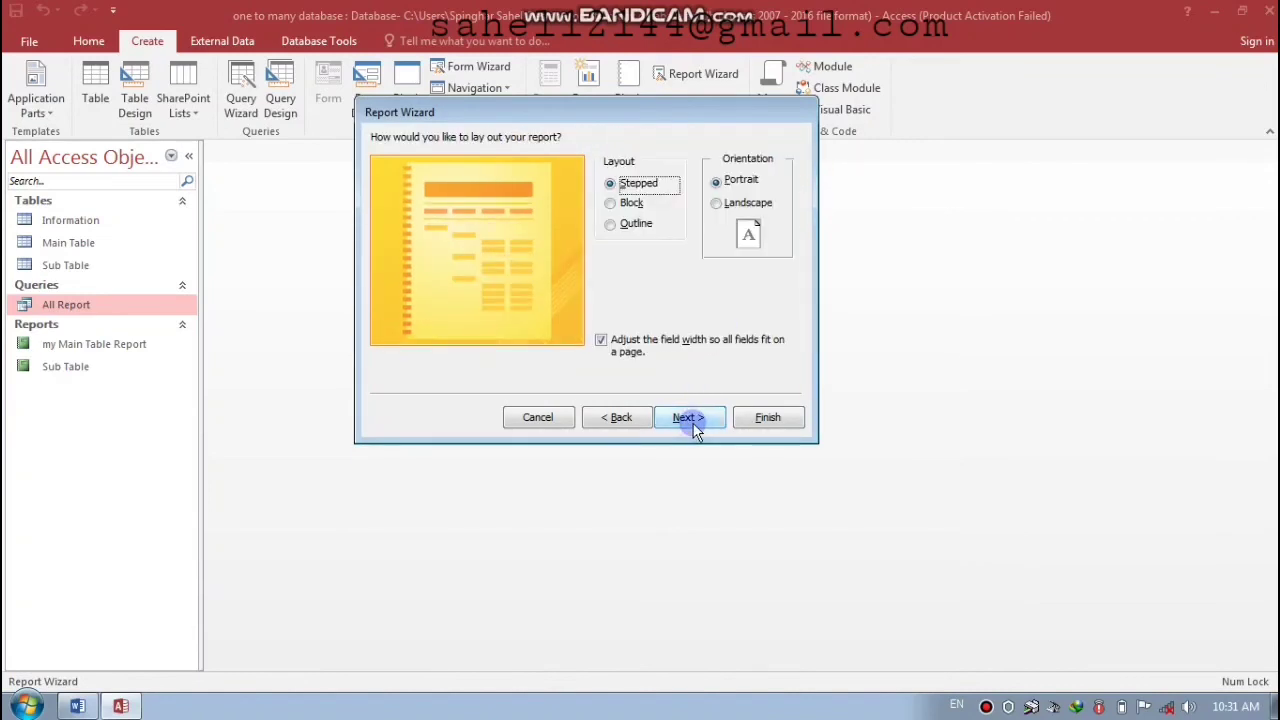
{"action": "left_click", "coordinate": [690, 418]}
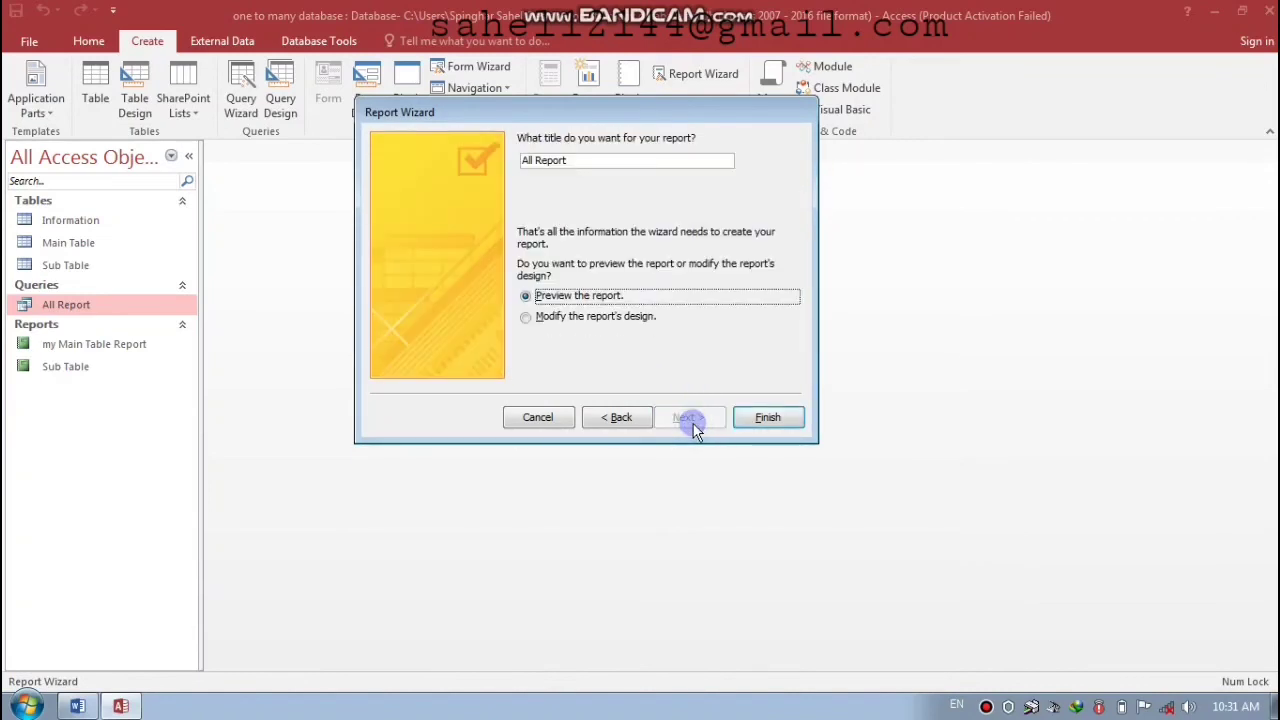
{"action": "left_click", "coordinate": [748, 420]}
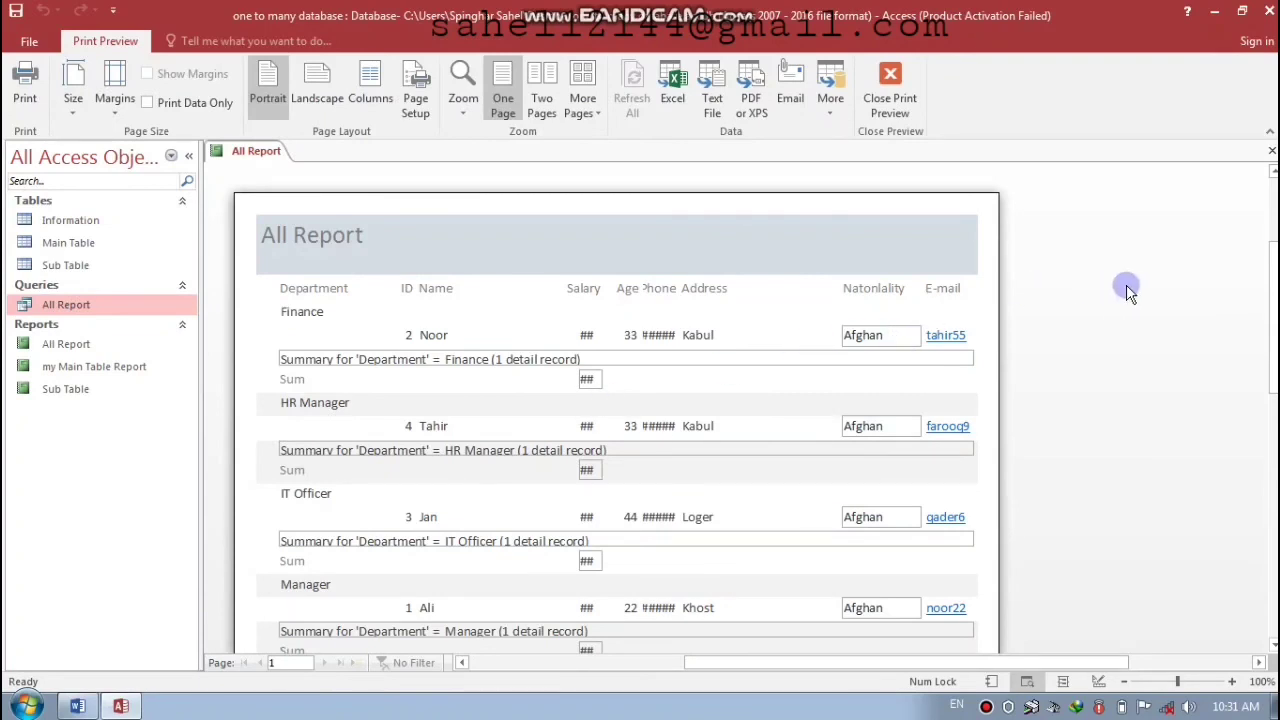
{"action": "left_click_drag", "start_coordinate": [1272, 280], "coordinate": [1272, 375]}
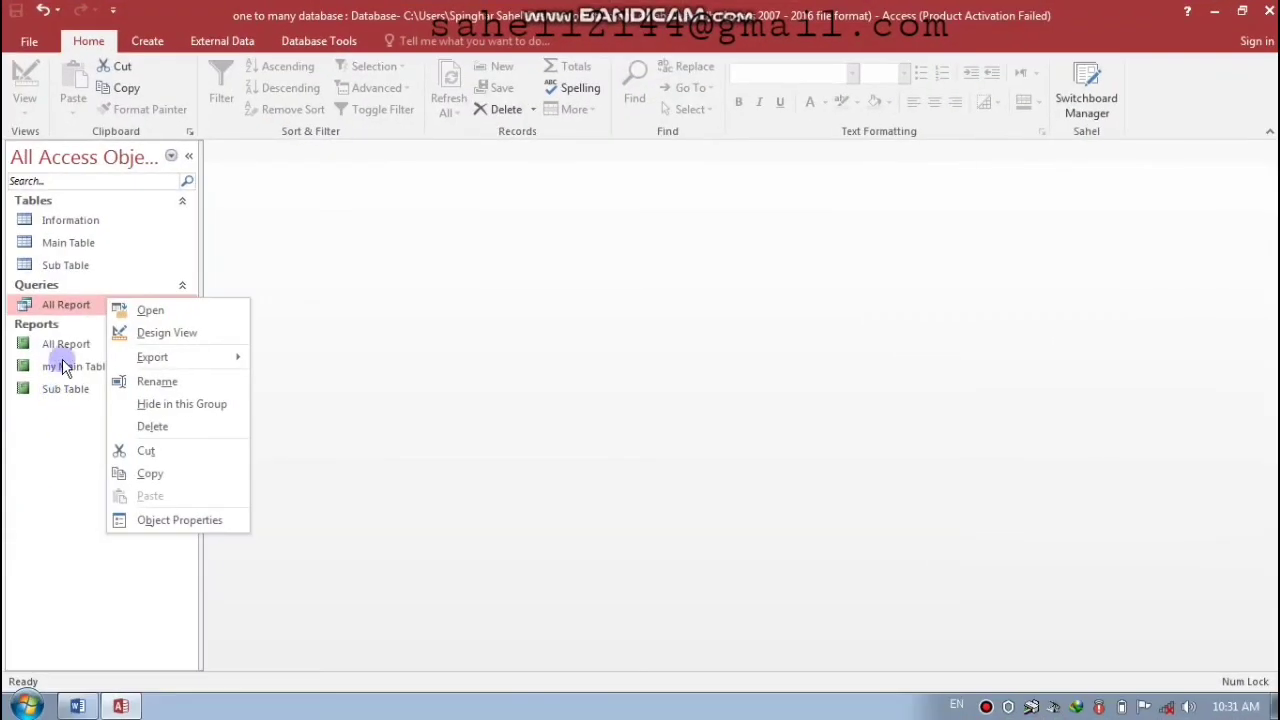
- Open All Report in Design View and nudge the title label toward the centre
{"action": "right_click", "coordinate": [63, 344]}
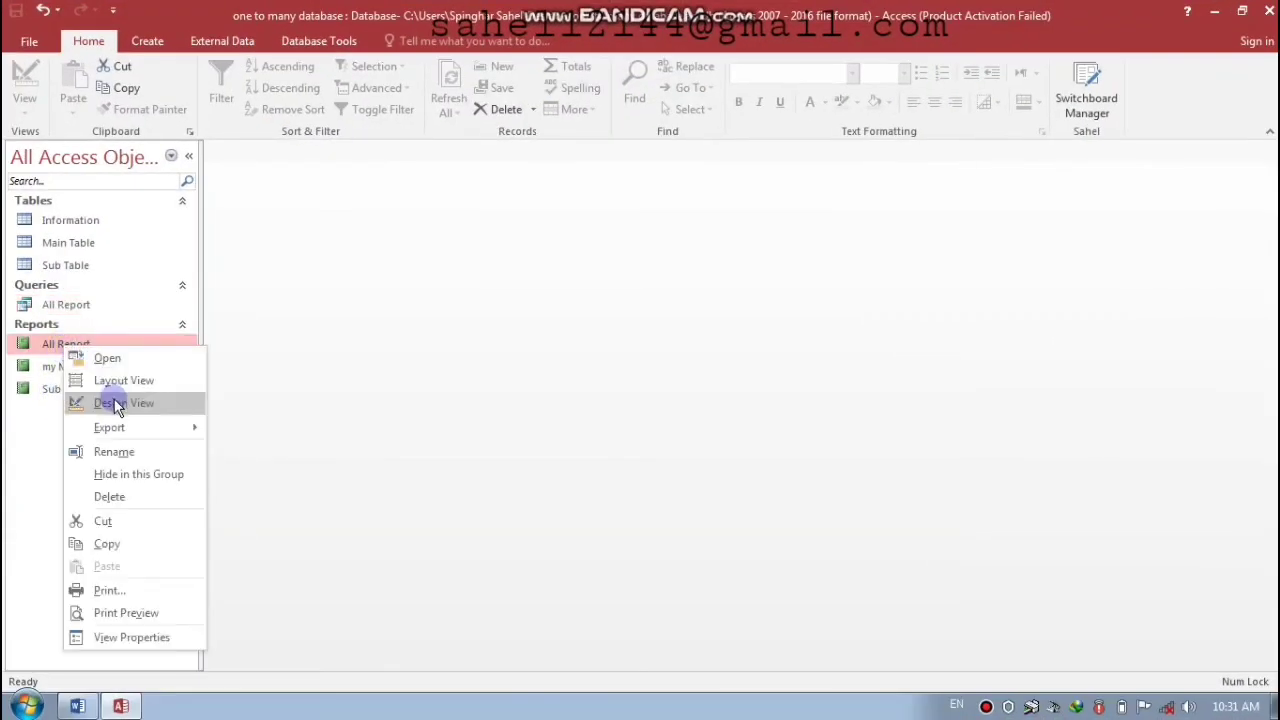
{"action": "left_click", "coordinate": [116, 403]}
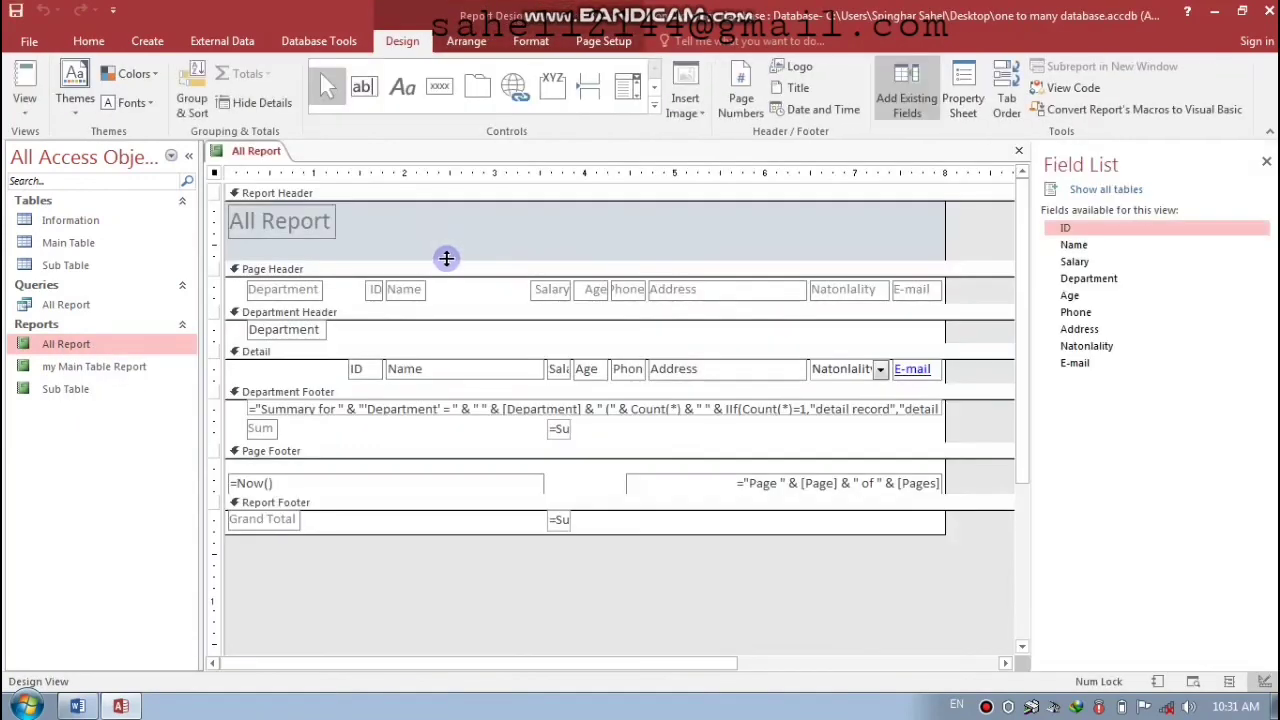
{"action": "left_click", "coordinate": [271, 223]}
{"action": "key", "text": "Right"}
{"action": "key", "text": "Right"}
{"action": "key", "text": "Right"}
{"action": "key", "text": "Right"}
{"action": "key", "text": "Right"}
{"action": "key", "text": "Right"}
{"action": "key", "text": "Right"}
{"action": "key", "text": "Right"}
{"action": "key", "text": "Down"}
{"action": "key", "text": "shift+Right"}
{"action": "key", "text": "shift+Right"}
{"action": "key", "text": "Left"}
{"action": "key", "text": "Left"}
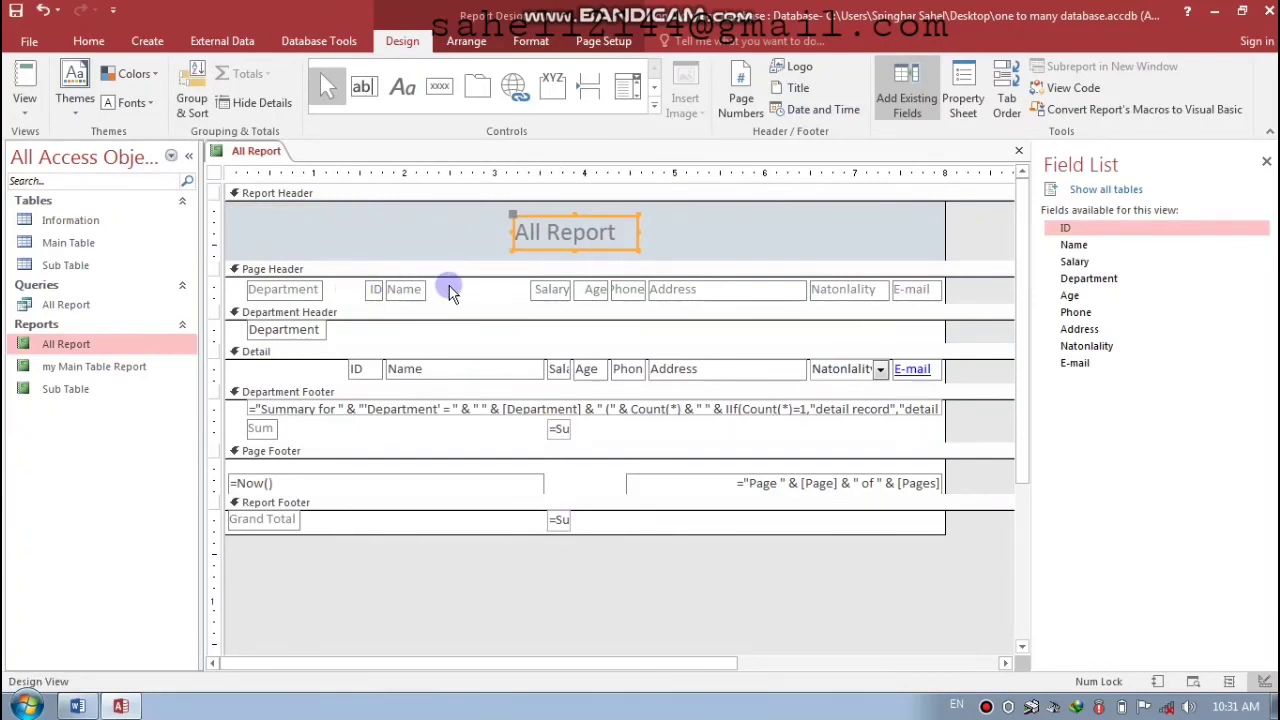
- Shift the ID and Name headings left, then place Salary beside Name, slightly widened
{"action": "left_click_drag", "start_coordinate": [440, 292], "coordinate": [361, 302]}
{"action": "key", "text": "Left"}
{"action": "key", "text": "Left"}
{"action": "key", "text": "Left"}
{"action": "key", "text": "Left"}
{"action": "key", "text": "Left"}
{"action": "key", "text": "Left"}
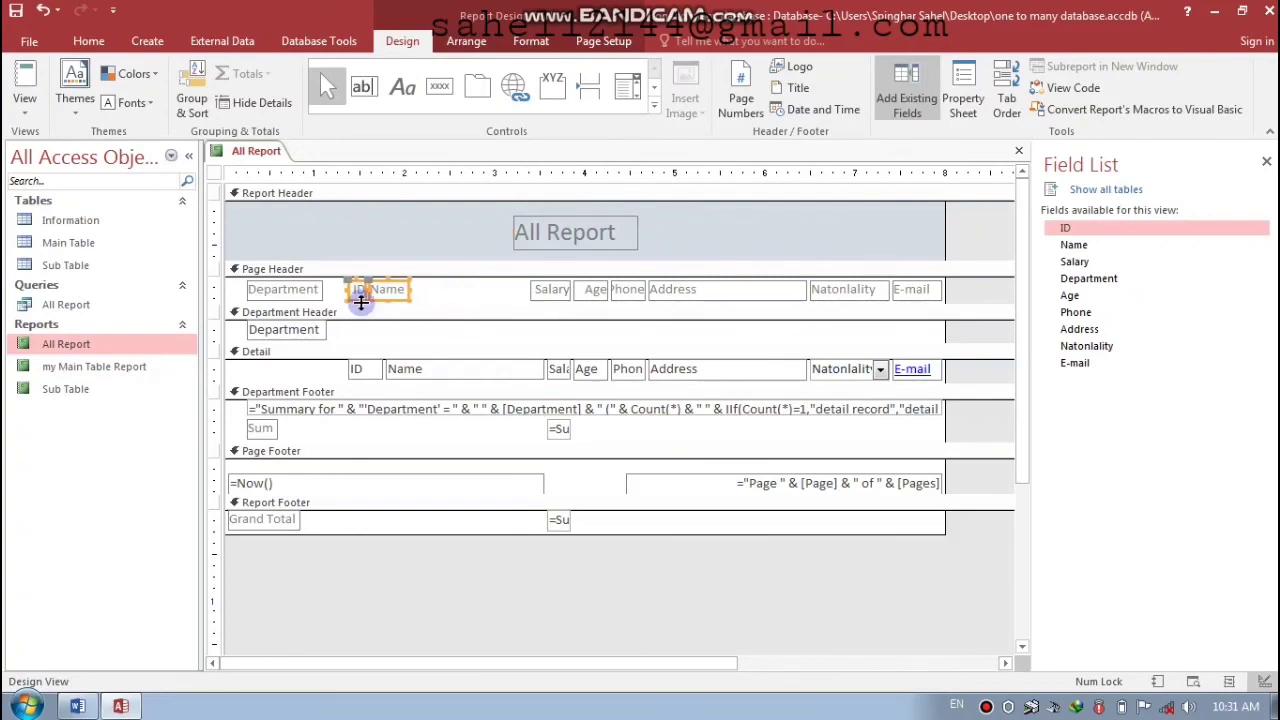
{"action": "left_click", "coordinate": [414, 294]}
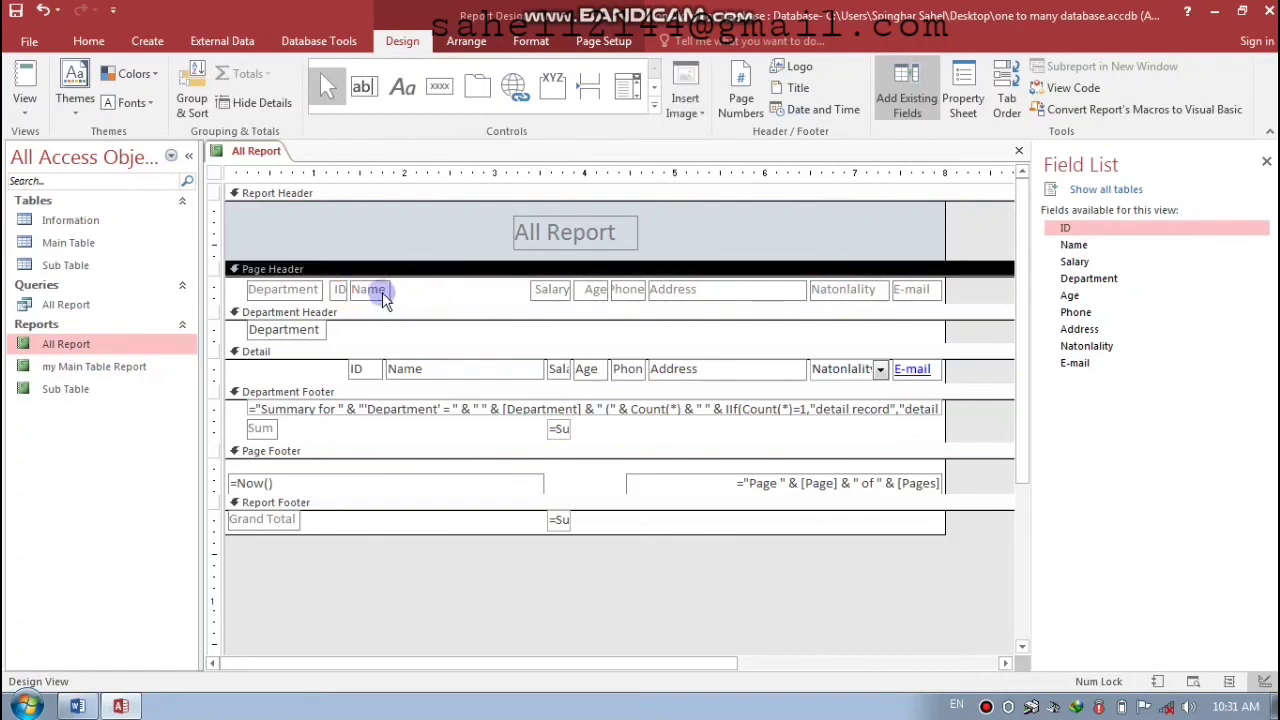
{"action": "left_click", "coordinate": [541, 291]}
{"action": "key", "text": "Left"}
{"action": "key", "text": "Left"}
{"action": "key", "text": "Left"}
{"action": "key", "text": "Left"}
{"action": "key", "text": "Left"}
{"action": "key", "text": "Left"}
{"action": "key", "text": "Left"}
{"action": "key", "text": "Left"}
{"action": "key", "text": "Left"}
{"action": "key", "text": "Left"}
{"action": "key", "text": "Right"}
{"action": "key", "text": "Right"}
{"action": "key", "text": "Right"}
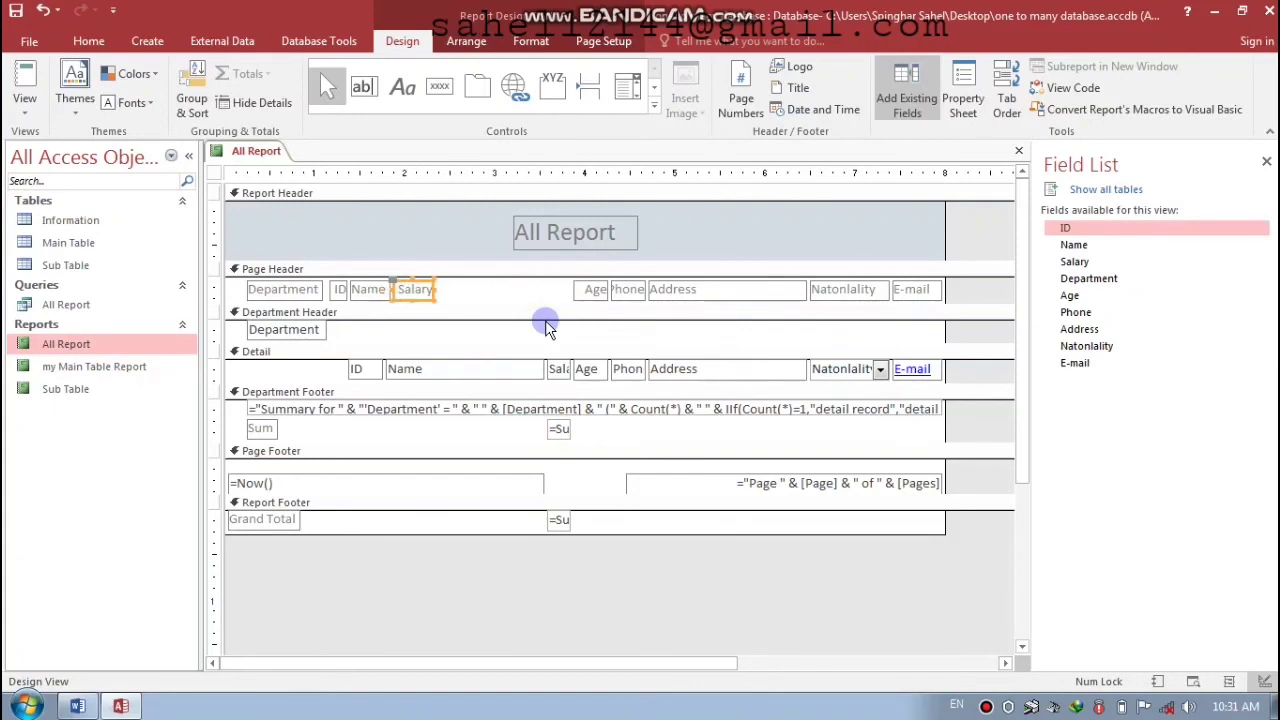
{"action": "key", "text": "shift+Right"}
{"action": "key", "text": "shift+Right"}
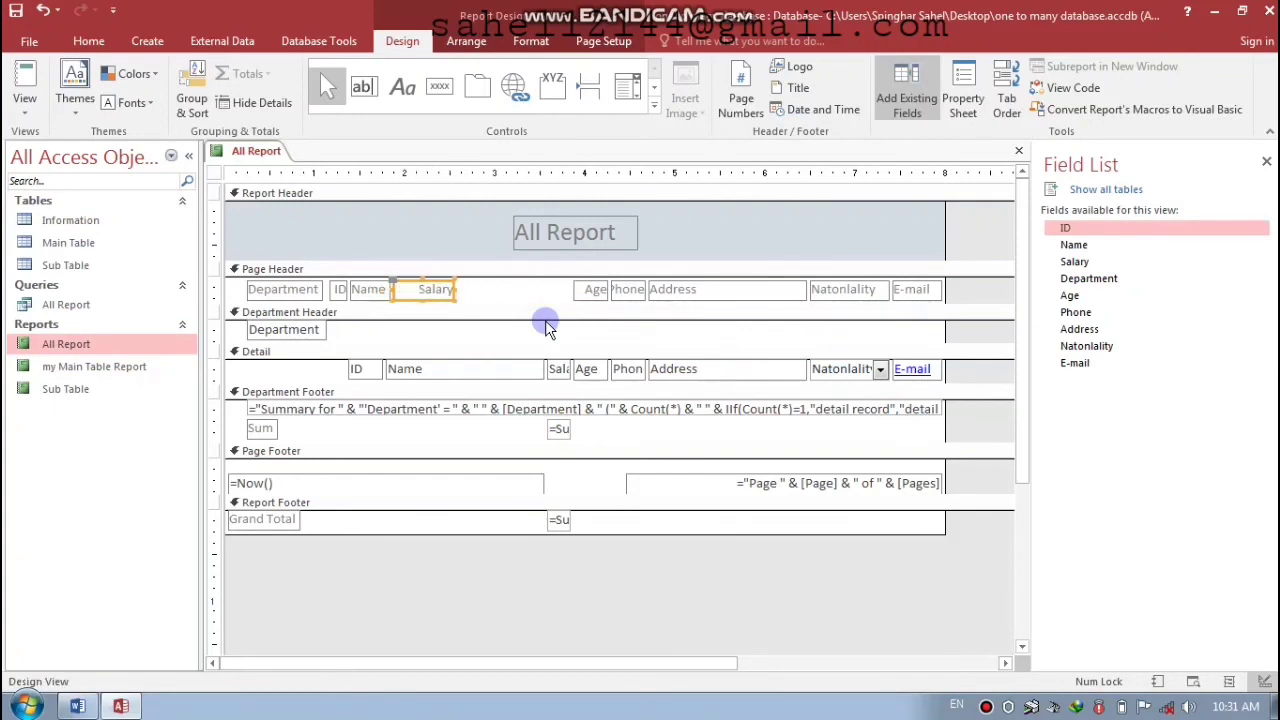
- Move the Age and Phone headings left into the row, widening each a little
{"action": "left_click", "coordinate": [591, 289]}
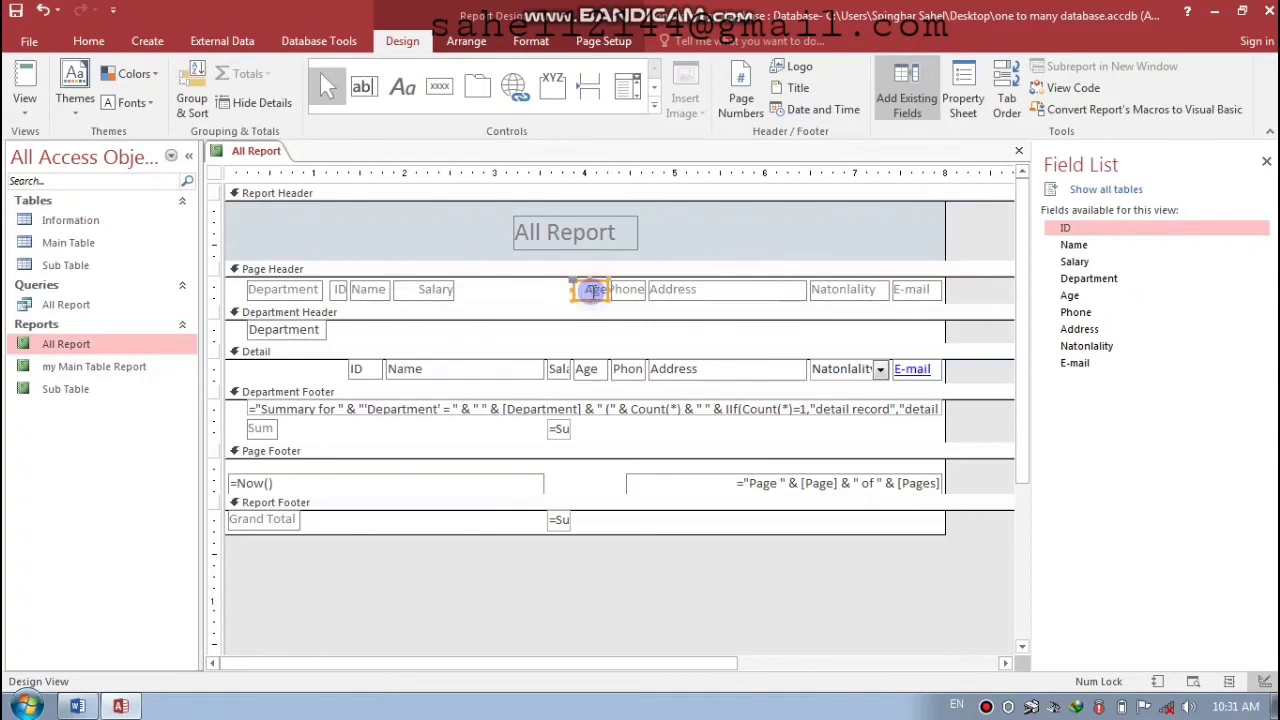
{"action": "key", "text": "Left"}
{"action": "key", "text": "Left"}
{"action": "key", "text": "Left"}
{"action": "key", "text": "Left"}
{"action": "key", "text": "Left"}
{"action": "key", "text": "Left"}
{"action": "key", "text": "Left"}
{"action": "key", "text": "Left"}
{"action": "key", "text": "Left"}
{"action": "key", "text": "shift+Right"}
{"action": "left_click", "coordinate": [613, 291]}
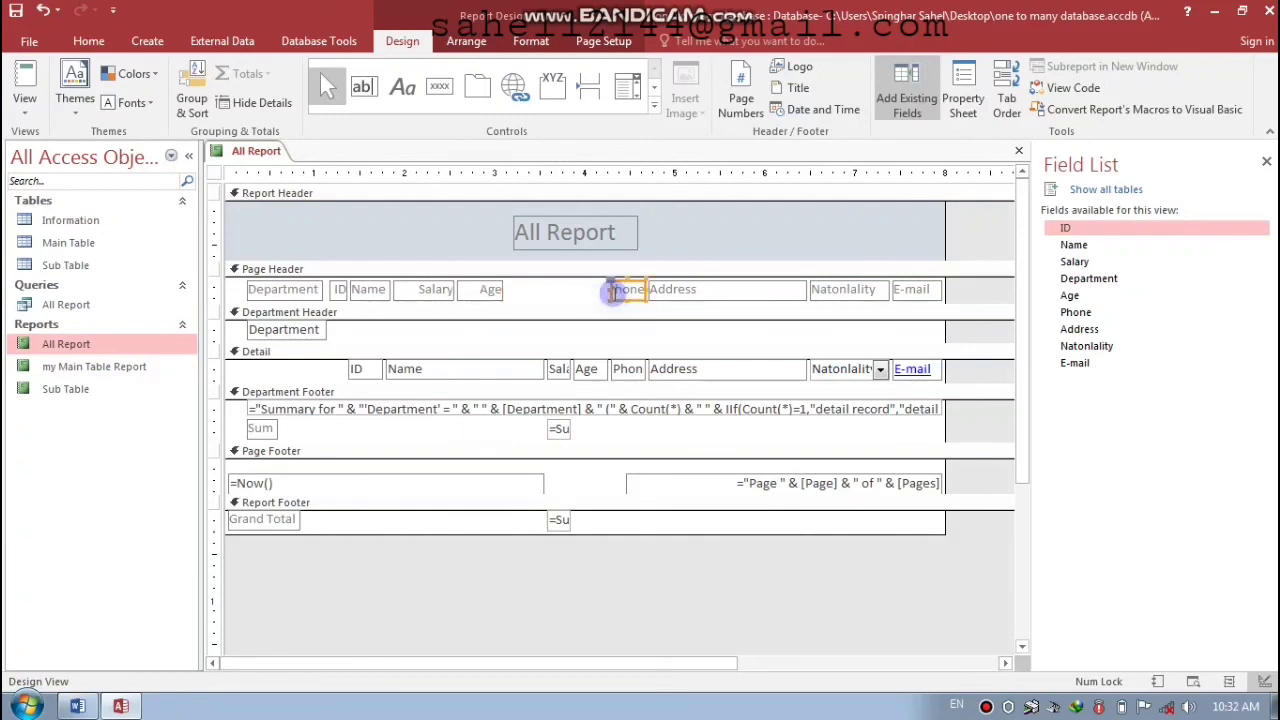
{"action": "key", "text": "Left"}
{"action": "key", "text": "Left"}
{"action": "key", "text": "Left"}
{"action": "key", "text": "Left"}
{"action": "key", "text": "Left"}
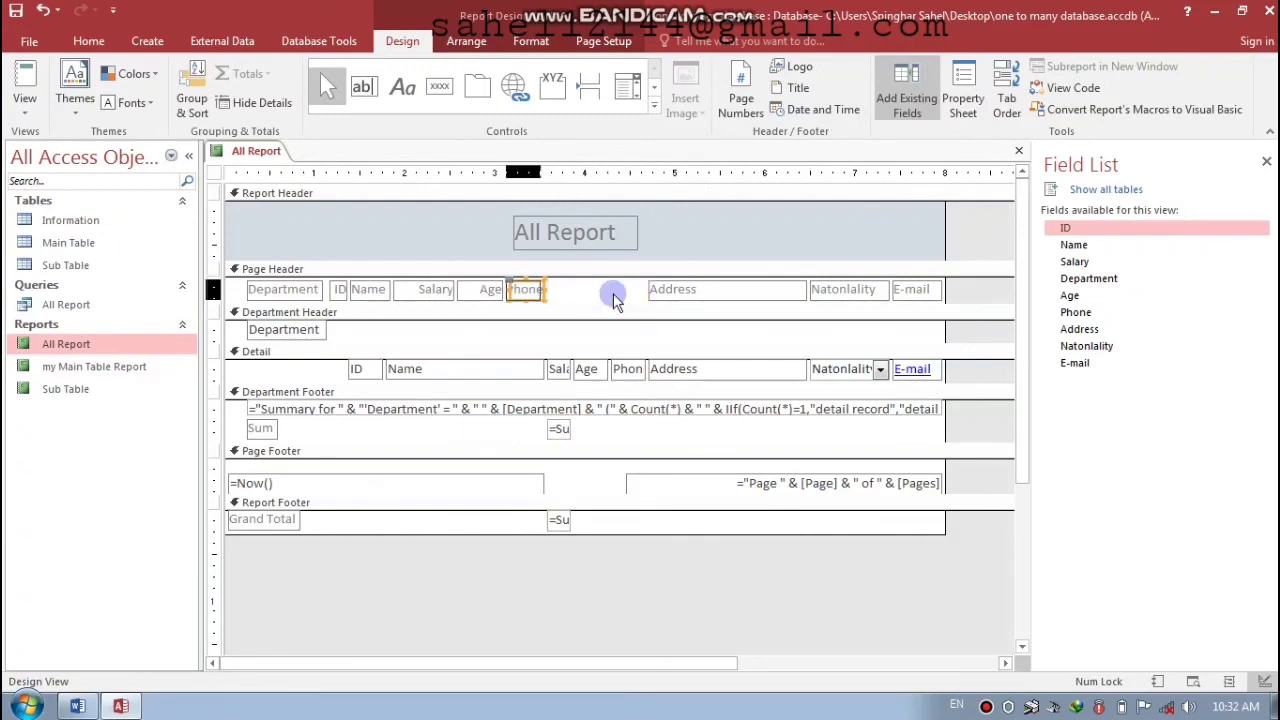
{"action": "key", "text": "shift+Right"}
{"action": "key", "text": "shift+Right"}
{"action": "key", "text": "shift+Right"}
{"action": "key", "text": "shift+Right"}
{"action": "key", "text": "shift+Right"}
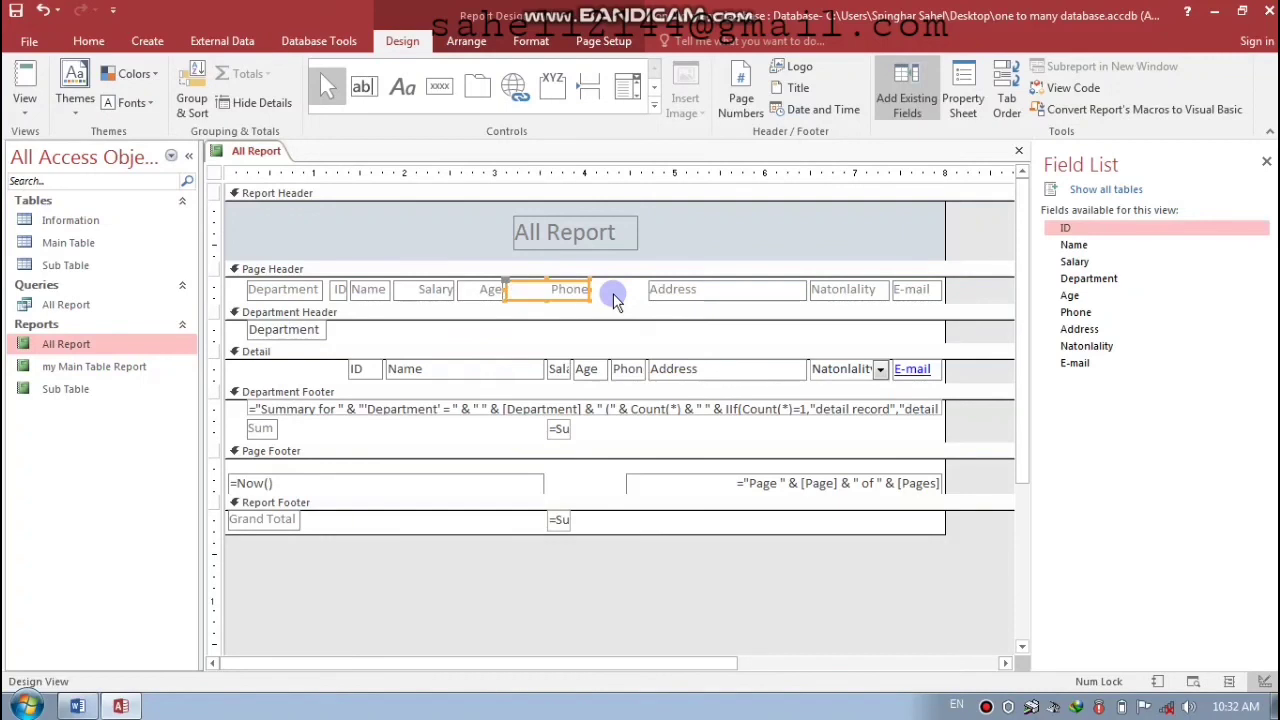
- Move the Address heading beside Phone and fit it to its text
{"action": "left_click", "coordinate": [691, 284]}
{"action": "key", "text": "Left"}
{"action": "key", "text": "Left"}
{"action": "key", "text": "Left"}
{"action": "key", "text": "Left"}
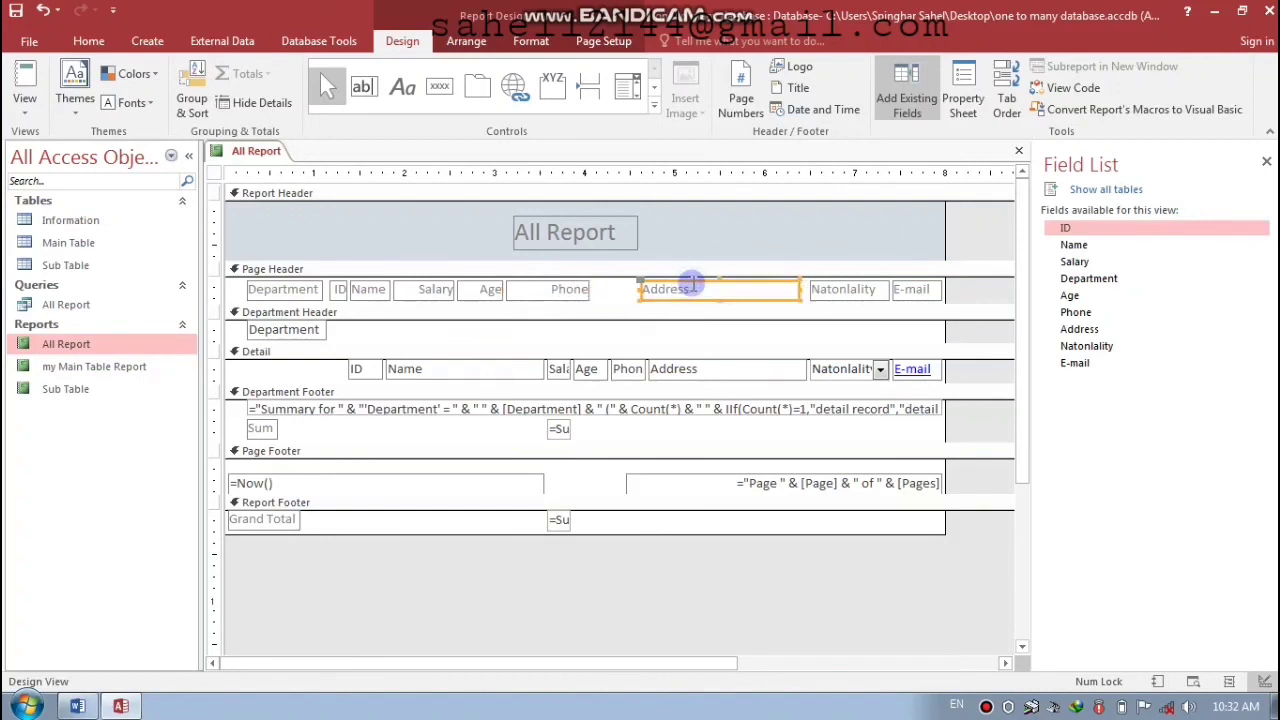
{"action": "key", "text": "Left"}
{"action": "key", "text": "Left"}
{"action": "key", "text": "Left"}
{"action": "key", "text": "Left"}
{"action": "key", "text": "Left"}
{"action": "key", "text": "Left"}
{"action": "key", "text": "Left"}
{"action": "key", "text": "Left"}
{"action": "key", "text": "Left"}
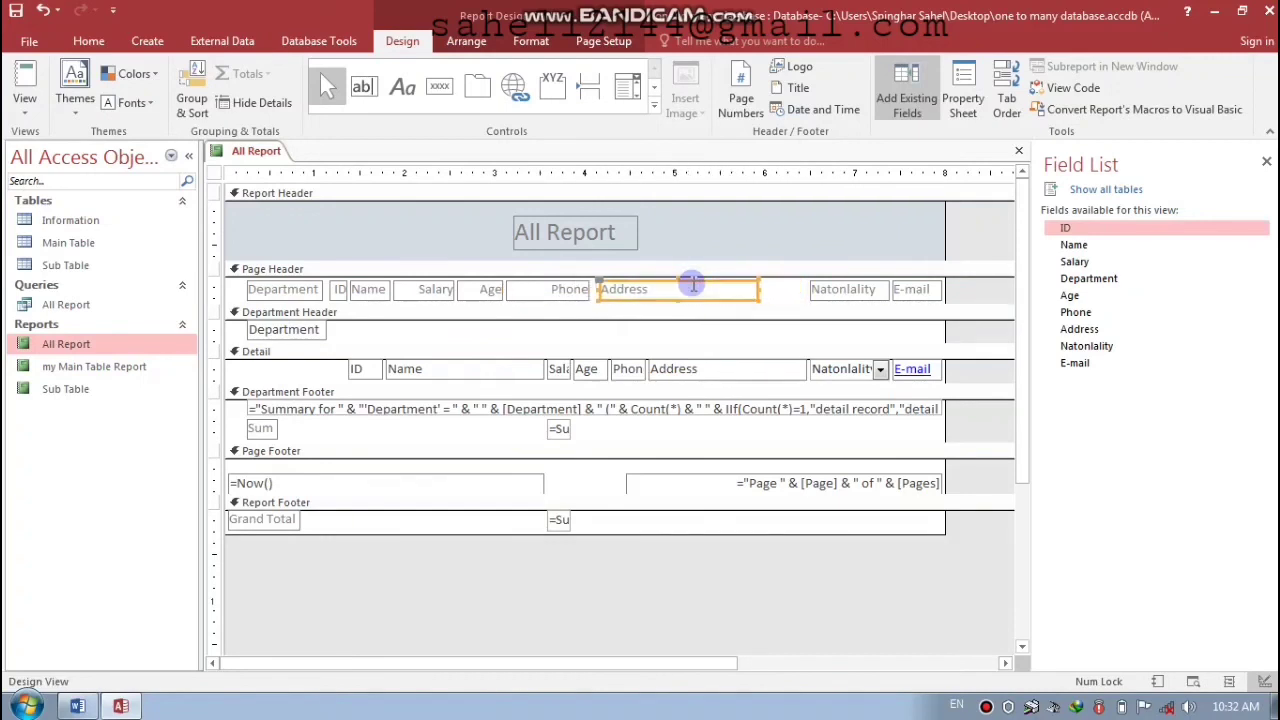
{"action": "left_click", "coordinate": [693, 285]}
{"action": "key", "text": "Return"}
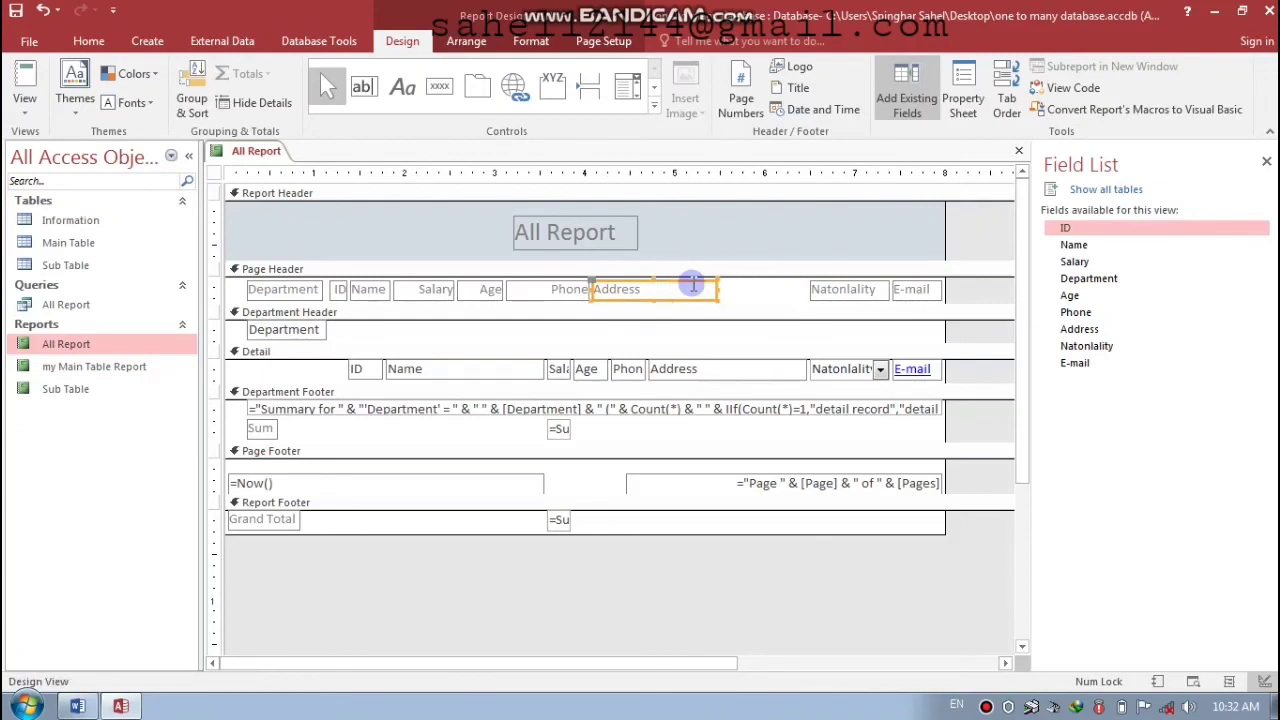
- Move the Nationality and E-mail headings left beside Address, widening E-mail
{"action": "left_click", "coordinate": [812, 289]}
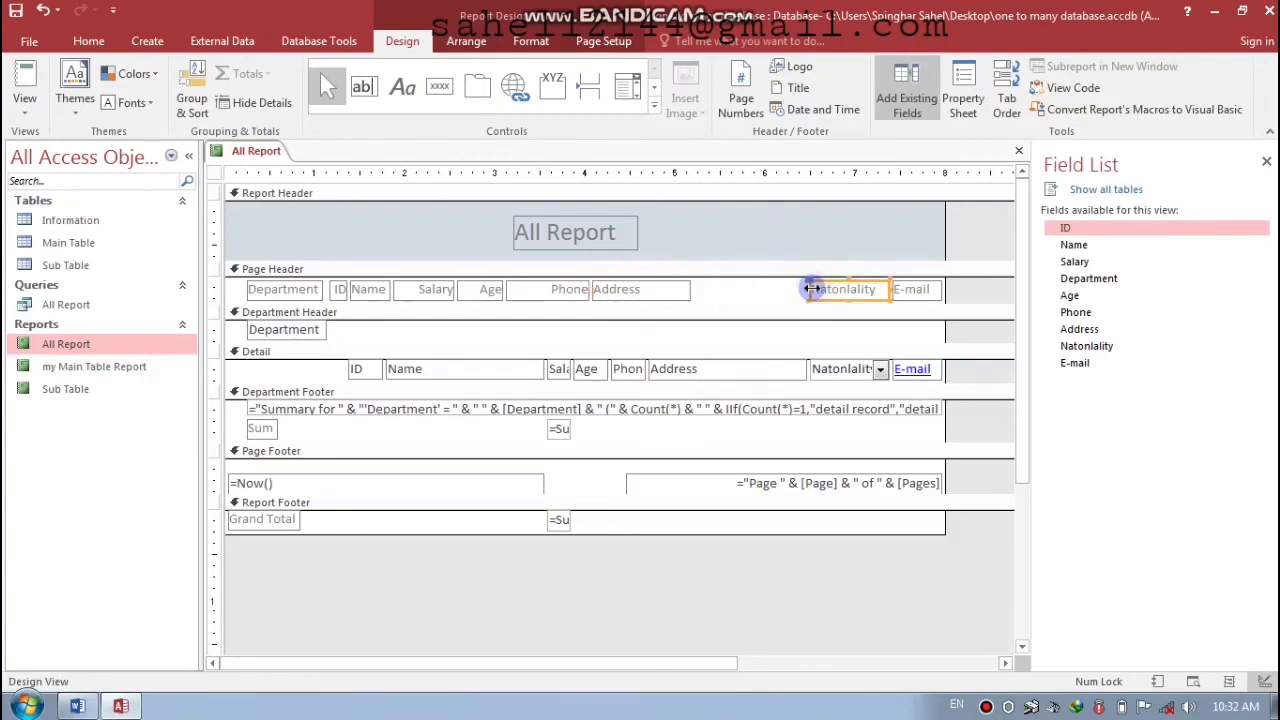
{"action": "key", "text": "Left"}
{"action": "key", "text": "Left"}
{"action": "key", "text": "Left"}
{"action": "key", "text": "Left"}
{"action": "key", "text": "Left"}
{"action": "key", "text": "Left"}
{"action": "key", "text": "Left"}
{"action": "key", "text": "Left"}
{"action": "key", "text": "Left"}
{"action": "key", "text": "Left"}
{"action": "left_click", "coordinate": [903, 289]}
{"action": "key", "text": "Left"}
{"action": "key", "text": "Left"}
{"action": "key", "text": "Left"}
{"action": "key", "text": "Left"}
{"action": "key", "text": "Left"}
{"action": "key", "text": "Left"}
{"action": "key", "text": "Left"}
{"action": "key", "text": "Left"}
{"action": "key", "text": "Left"}
{"action": "key", "text": "Left"}
{"action": "key", "text": "Left"}
{"action": "key", "text": "Left"}
{"action": "key", "text": "Left"}
{"action": "key", "text": "Left"}
{"action": "key", "text": "Left"}
{"action": "key", "text": "Left"}
{"action": "key", "text": "Left"}
{"action": "key", "text": "Left"}
{"action": "key", "text": "Left"}
{"action": "key", "text": "Left"}
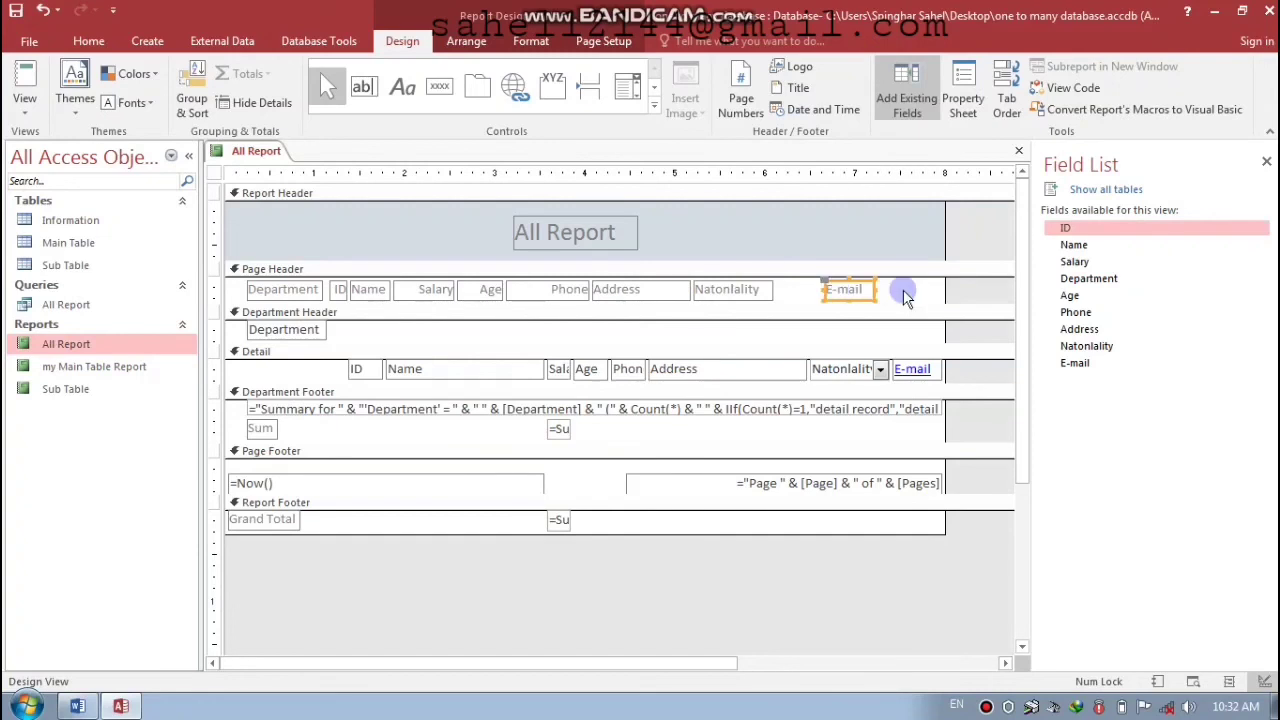
{"action": "key", "text": "Left"}
{"action": "key", "text": "Left"}
{"action": "key", "text": "Left"}
{"action": "key", "text": "Left"}
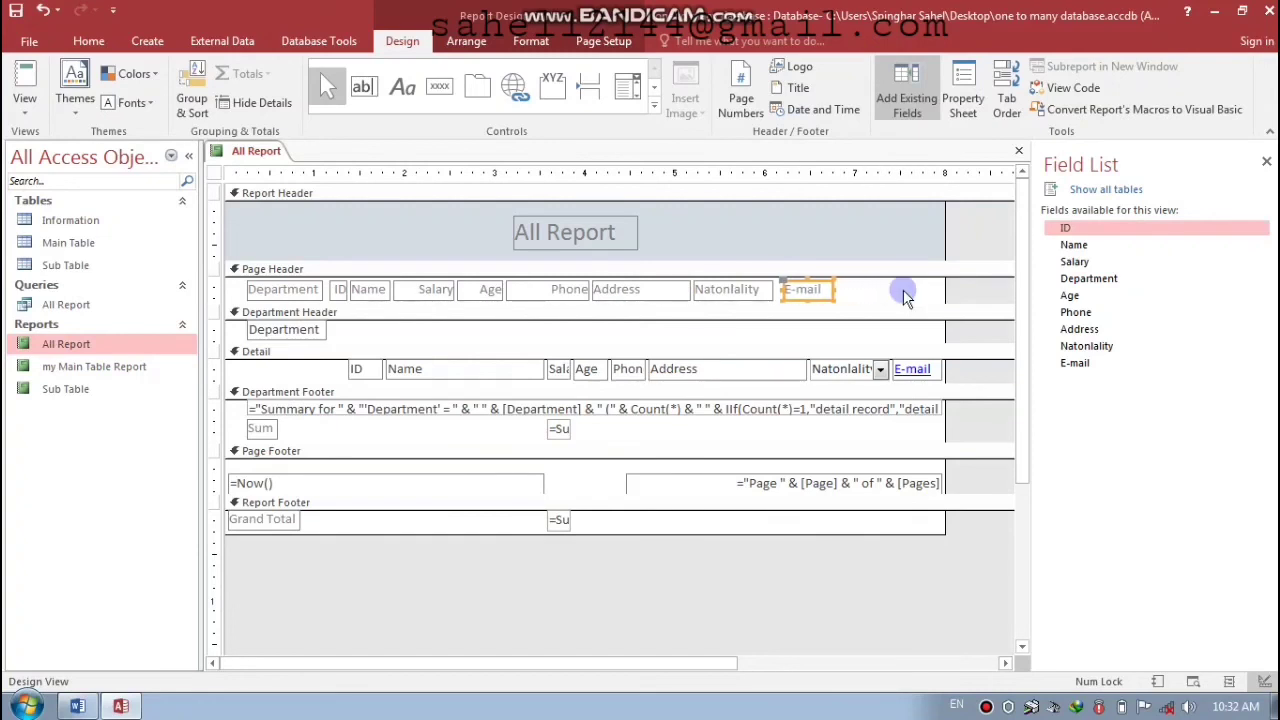
{"action": "key", "text": "shift+Right"}
{"action": "key", "text": "shift+Right"}
{"action": "key", "text": "shift+Right"}
{"action": "key", "text": "shift+Right"}
{"action": "key", "text": "shift+Right"}
{"action": "key", "text": "shift+Right"}
{"action": "key", "text": "shift+Right"}
{"action": "key", "text": "shift+Right"}
{"action": "key", "text": "shift+Right"}
{"action": "key", "text": "shift+Right"}
{"action": "key", "text": "shift+Right"}
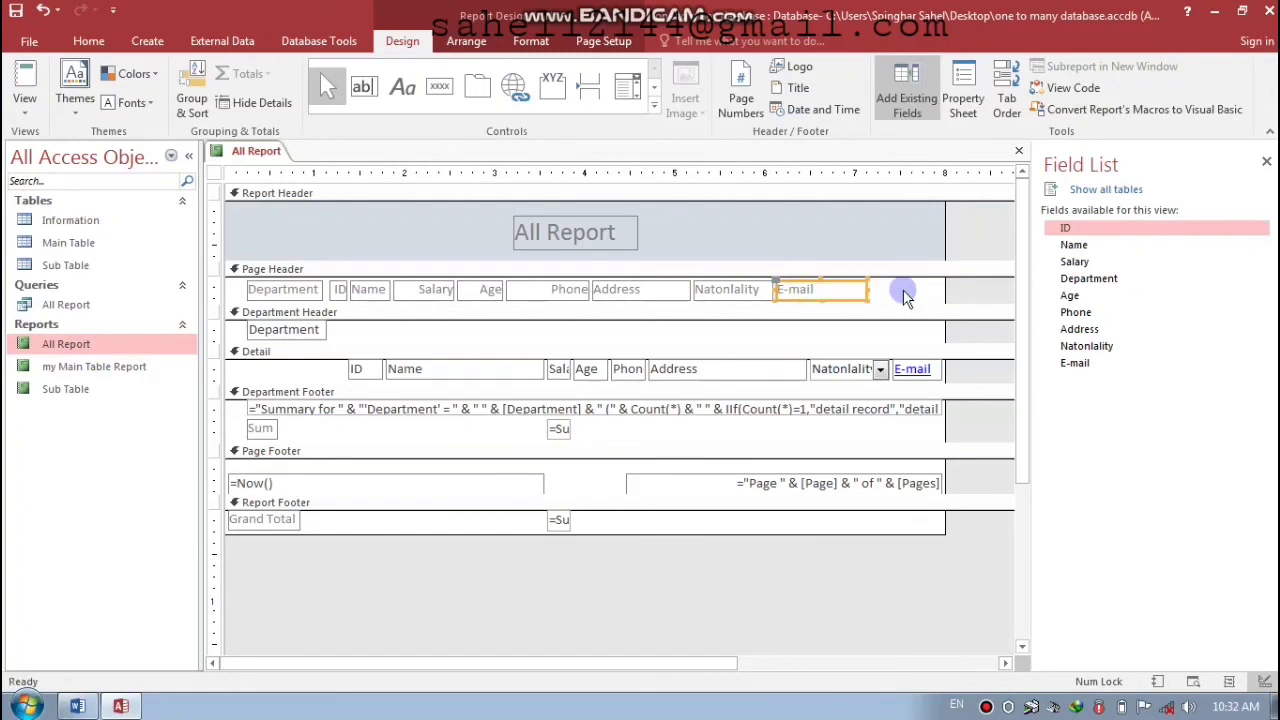
- Align the ID, Name and Salary detail fields under their headings, narrowing Name and widening Salary
{"action": "left_click", "coordinate": [376, 370]}
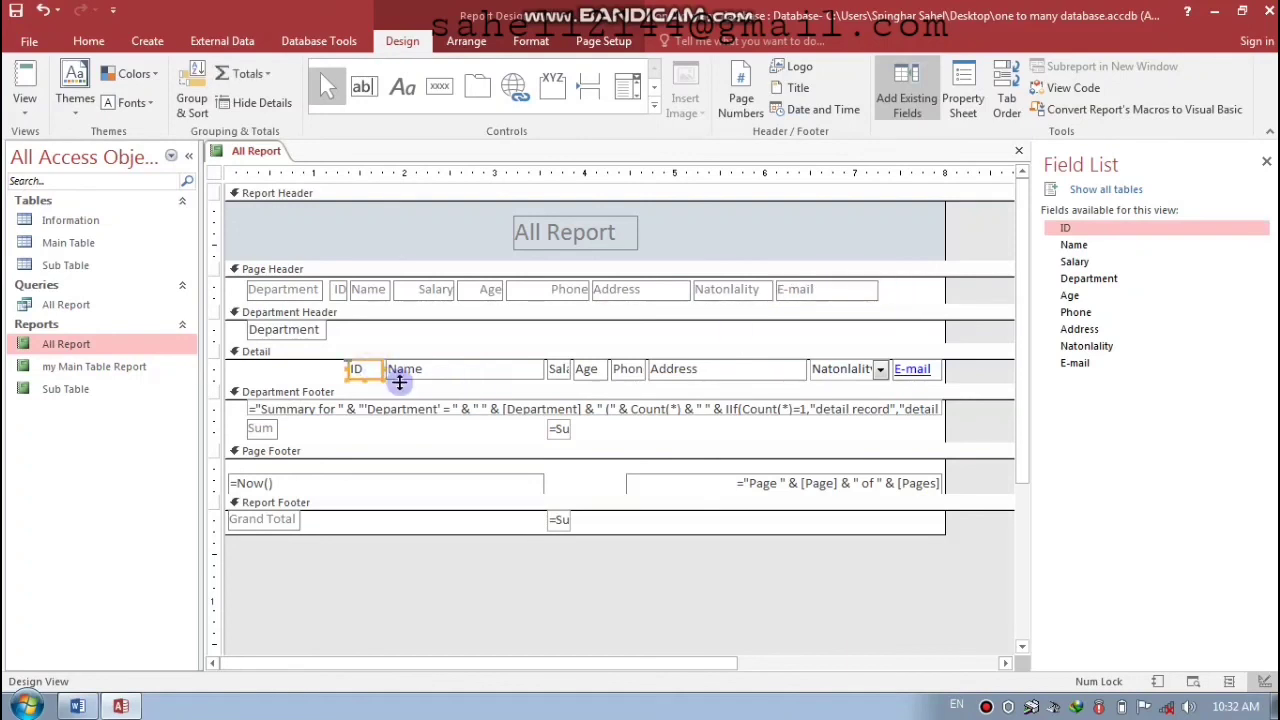
{"action": "key", "text": "Left"}
{"action": "key", "text": "Left"}
{"action": "key", "text": "Left"}
{"action": "key", "text": "Left"}
{"action": "key", "text": "Left"}
{"action": "key", "text": "Left"}
{"action": "key", "text": "Left"}
{"action": "key", "text": "Left"}
{"action": "key", "text": "Left"}
{"action": "key", "text": "Left"}
{"action": "key", "text": "Left"}
{"action": "key", "text": "Left"}
{"action": "key", "text": "Left"}
{"action": "key", "text": "Left"}
{"action": "key", "text": "Left"}
{"action": "key", "text": "Left"}
{"action": "key", "text": "Left"}
{"action": "key", "text": "Left"}
{"action": "key", "text": "Left"}
{"action": "key", "text": "Left"}
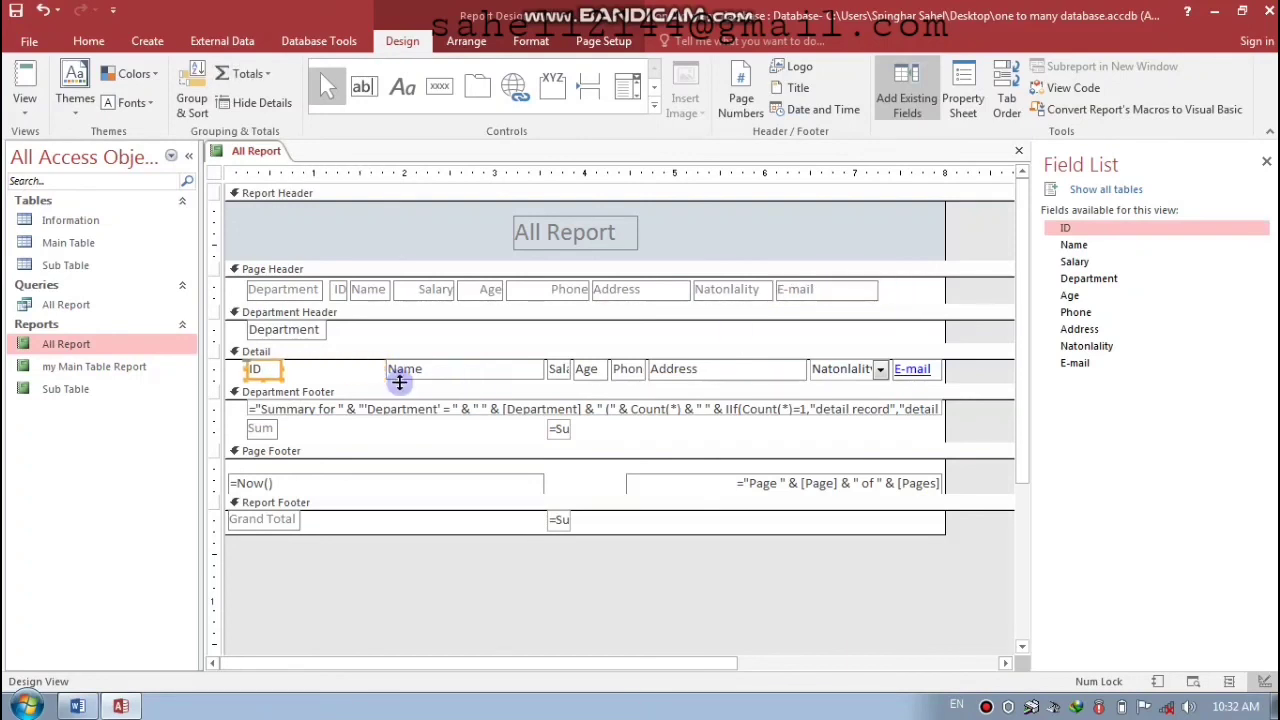
{"action": "left_click", "coordinate": [434, 377]}
{"action": "key", "text": "Left"}
{"action": "key", "text": "Left"}
{"action": "key", "text": "Left"}
{"action": "key", "text": "Left"}
{"action": "key", "text": "Left"}
{"action": "key", "text": "Left"}
{"action": "key", "text": "Left"}
{"action": "key", "text": "Left"}
{"action": "key", "text": "Left"}
{"action": "key", "text": "Left"}
{"action": "key", "text": "Left"}
{"action": "key", "text": "Left"}
{"action": "key", "text": "Left"}
{"action": "key", "text": "Left"}
{"action": "key", "text": "Left"}
{"action": "key", "text": "Left"}
{"action": "key", "text": "Left"}
{"action": "key", "text": "Left"}
{"action": "key", "text": "Left"}
{"action": "key", "text": "Left"}
{"action": "key", "text": "Left"}
{"action": "key", "text": "Left"}
{"action": "key", "text": "Left"}
{"action": "key", "text": "Left"}
{"action": "key", "text": "Left"}
{"action": "key", "text": "Left"}
{"action": "key", "text": "Left"}
{"action": "key", "text": "Left"}
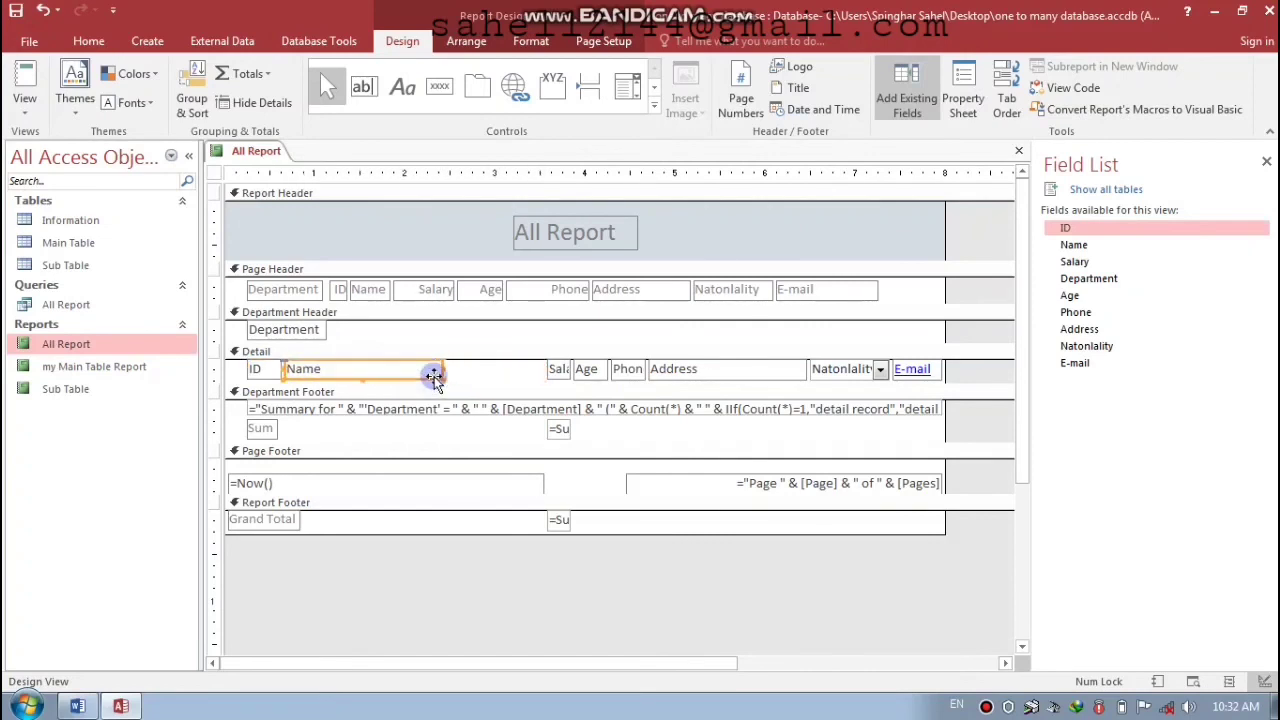
{"action": "key", "text": "shift+Left"}
{"action": "key", "text": "shift+Left"}
{"action": "key", "text": "shift+Left"}
{"action": "key", "text": "shift+Left"}
{"action": "key", "text": "shift+Left"}
{"action": "key", "text": "shift+Left"}
{"action": "key", "text": "shift+Left"}
{"action": "key", "text": "shift+Left"}
{"action": "key", "text": "shift+Left"}
{"action": "key", "text": "shift+Left"}
{"action": "key", "text": "shift+Left"}
{"action": "key", "text": "shift+Left"}
{"action": "key", "text": "shift+Left"}
{"action": "left_click", "coordinate": [557, 369]}
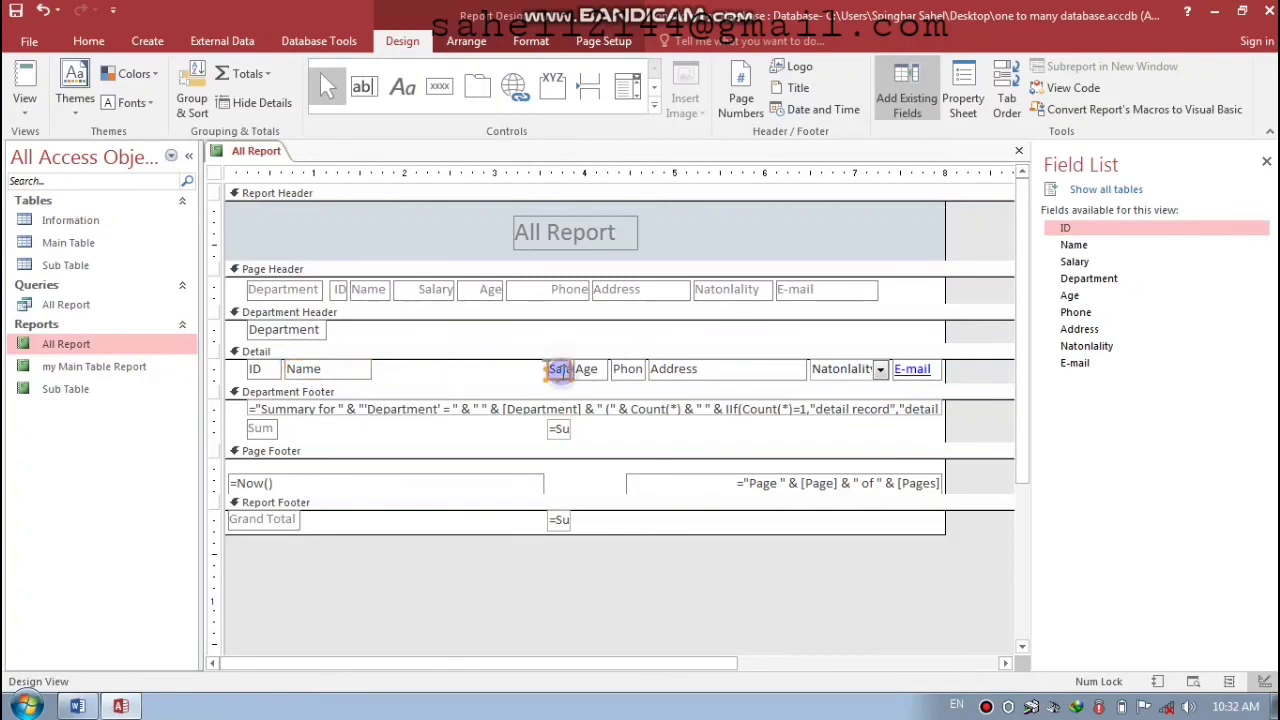
{"action": "key", "text": "Left"}
{"action": "key", "text": "Left"}
{"action": "key", "text": "Left"}
{"action": "key", "text": "Left"}
{"action": "key", "text": "Left"}
{"action": "key", "text": "Left"}
{"action": "key", "text": "Left"}
{"action": "key", "text": "Left"}
{"action": "key", "text": "Left"}
{"action": "key", "text": "Left"}
{"action": "key", "text": "Left"}
{"action": "key", "text": "Left"}
{"action": "key", "text": "Left"}
{"action": "key", "text": "Left"}
{"action": "key", "text": "Left"}
{"action": "key", "text": "Left"}
{"action": "key", "text": "Left"}
{"action": "key", "text": "Left"}
{"action": "key", "text": "Left"}
{"action": "key", "text": "Left"}
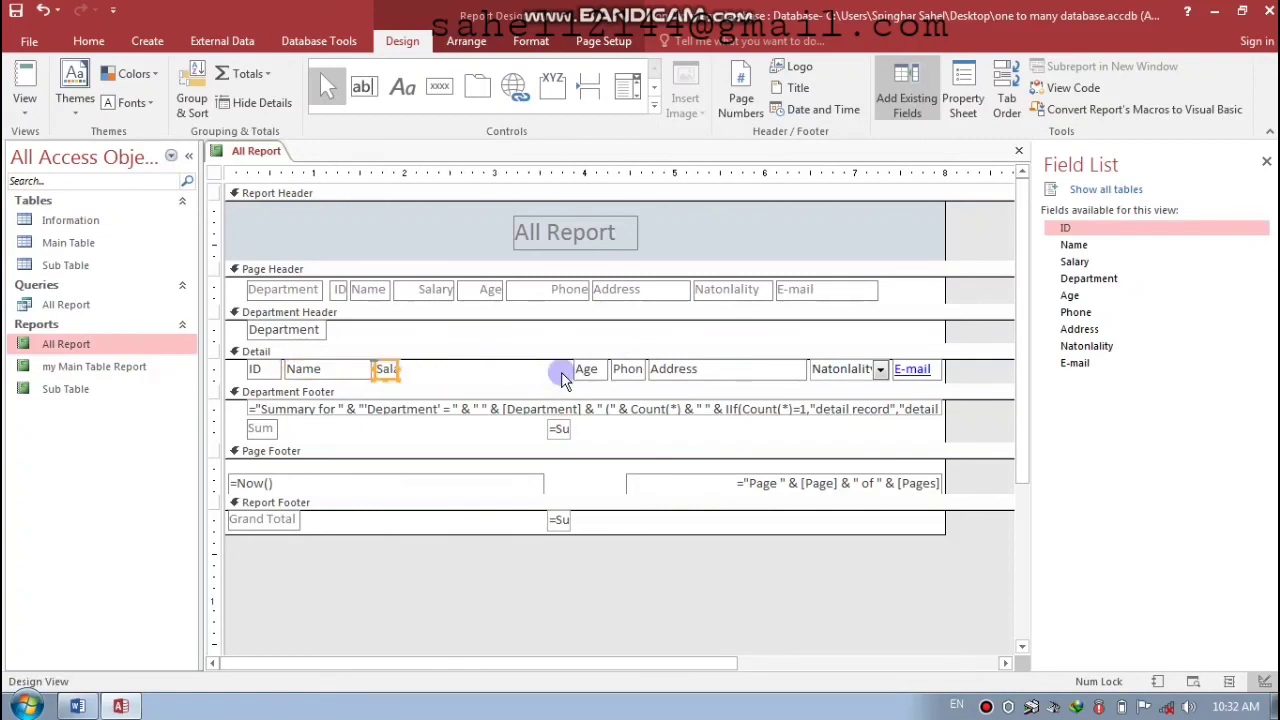
{"action": "key", "text": "shift+Right"}
{"action": "key", "text": "shift+Right"}
{"action": "key", "text": "shift+Right"}
{"action": "key", "text": "shift+Right"}
{"action": "key", "text": "shift+Right"}
{"action": "key", "text": "shift+Right"}
{"action": "key", "text": "shift+Right"}
- Move the Age, Phone and Address detail fields left into place, resizing Phone and narrowing Address
{"action": "left_click", "coordinate": [586, 369]}
{"action": "key", "text": "Left"}
{"action": "key", "text": "Left"}
{"action": "key", "text": "Left"}
{"action": "key", "text": "Left"}
{"action": "key", "text": "Left"}
{"action": "key", "text": "Left"}
{"action": "key", "text": "Left"}
{"action": "key", "text": "Left"}
{"action": "key", "text": "Left"}
{"action": "key", "text": "Left"}
{"action": "key", "text": "Left"}
{"action": "key", "text": "Left"}
{"action": "key", "text": "Left"}
{"action": "key", "text": "Left"}
{"action": "key", "text": "Left"}
{"action": "key", "text": "Left"}
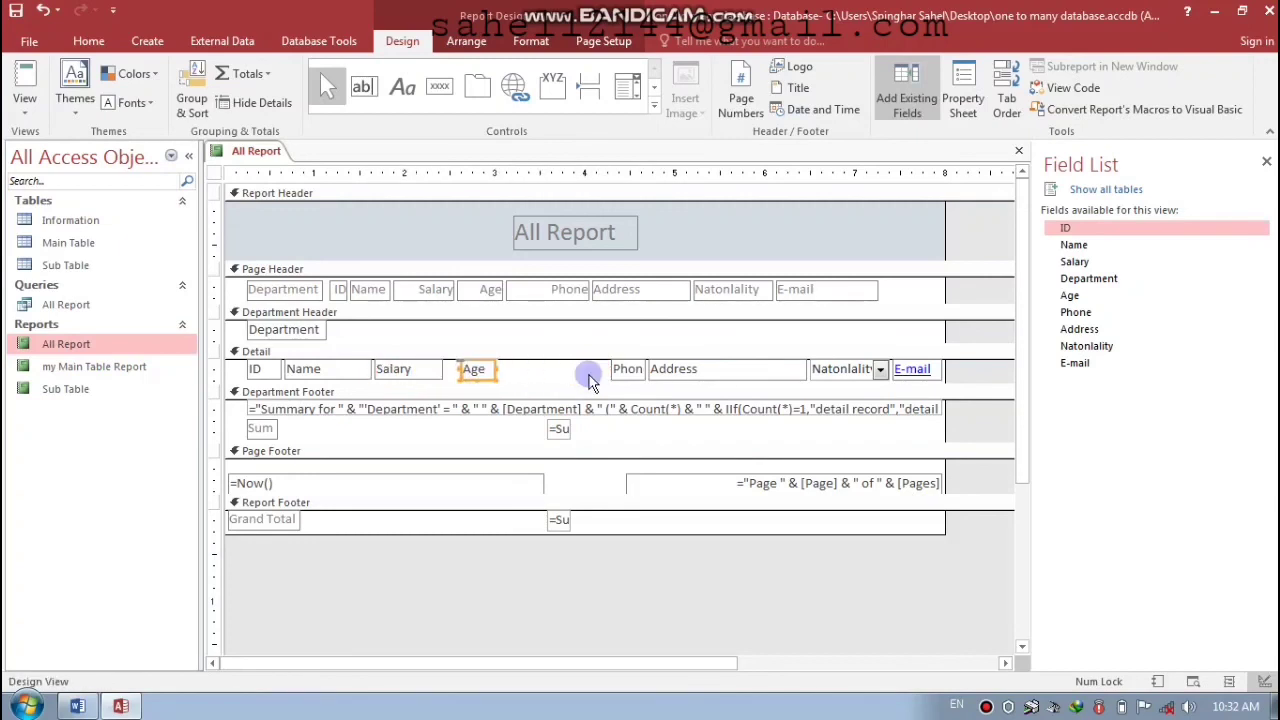
{"action": "left_click", "coordinate": [623, 369]}
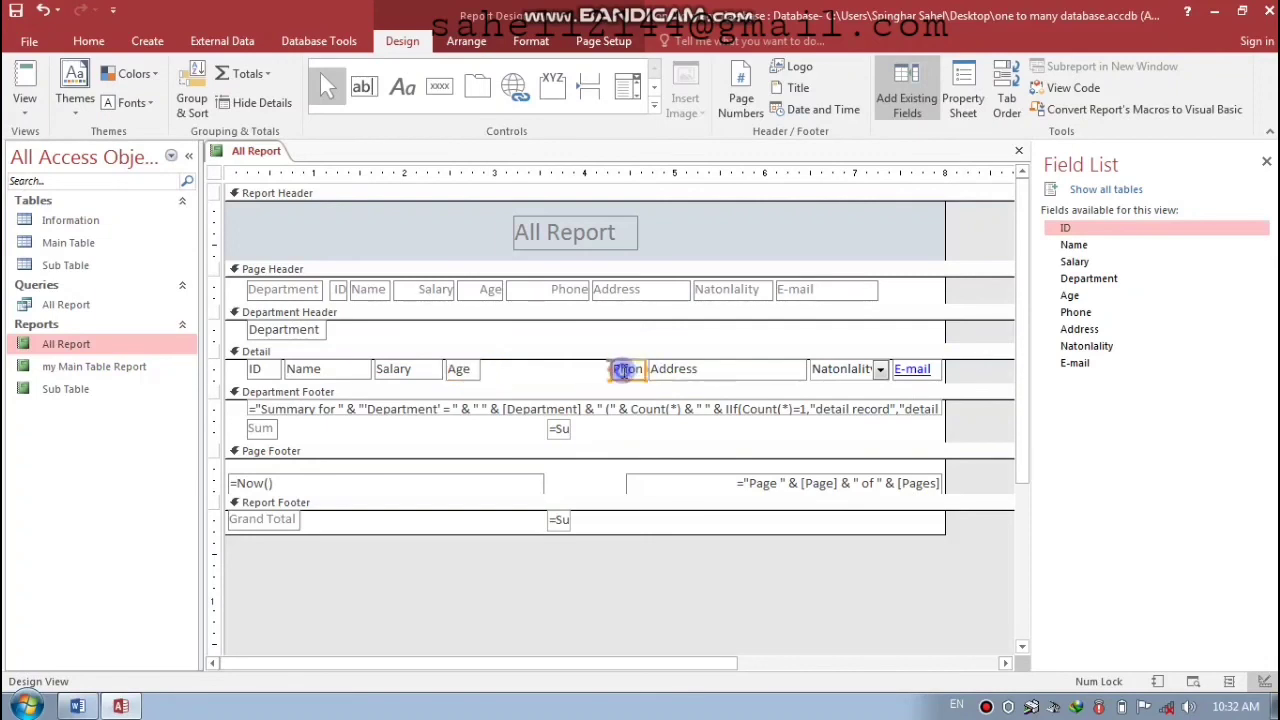
{"action": "key", "text": "Left"}
{"action": "key", "text": "Left"}
{"action": "key", "text": "Left"}
{"action": "key", "text": "Left"}
{"action": "key", "text": "Left"}
{"action": "key", "text": "Left"}
{"action": "key", "text": "Left"}
{"action": "key", "text": "Left"}
{"action": "key", "text": "Left"}
{"action": "key", "text": "Left"}
{"action": "key", "text": "Left"}
{"action": "key", "text": "Left"}
{"action": "key", "text": "Left"}
{"action": "key", "text": "Left"}
{"action": "key", "text": "Left"}
{"action": "key", "text": "Left"}
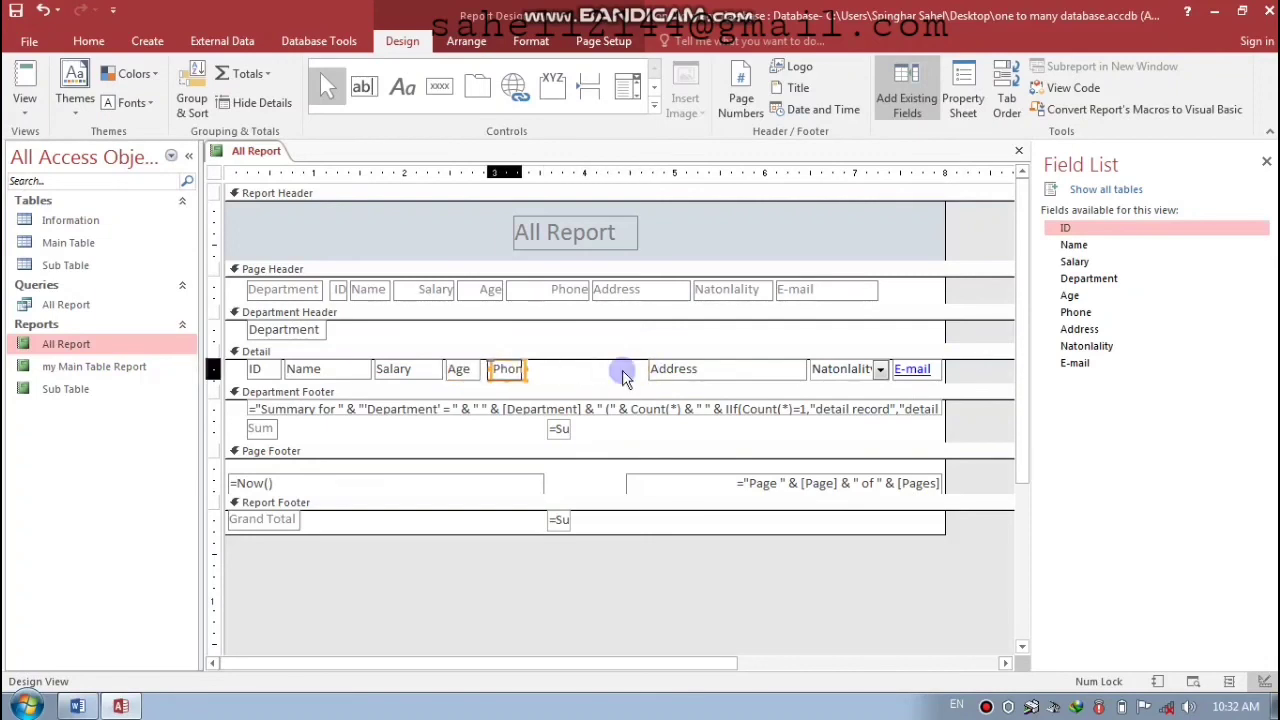
{"action": "key", "text": "shift+Right"}
{"action": "key", "text": "shift+Right"}
{"action": "key", "text": "shift+Right"}
{"action": "key", "text": "shift+Right"}
{"action": "key", "text": "shift+Right"}
{"action": "key", "text": "shift+Right"}
{"action": "key", "text": "shift+Right"}
{"action": "key", "text": "shift+Right"}
{"action": "key", "text": "shift+Right"}
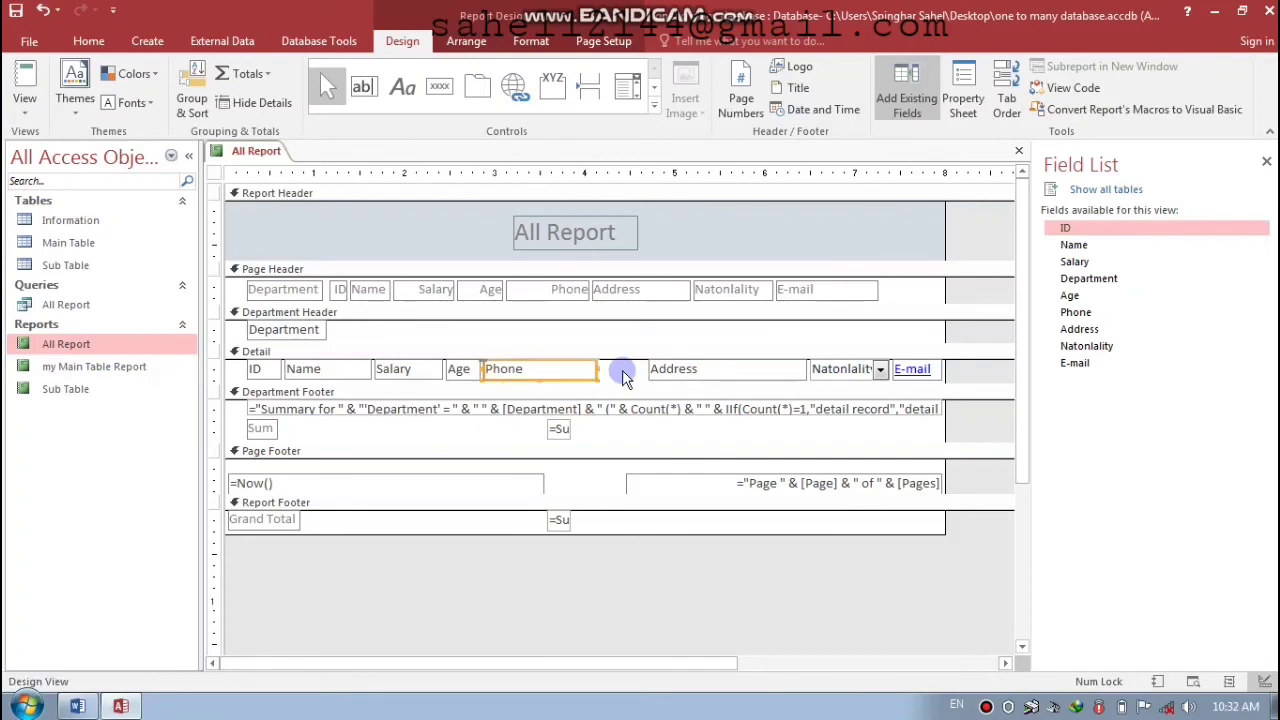
{"action": "key", "text": "shift+Left"}
{"action": "left_click", "coordinate": [663, 370]}
{"action": "key", "text": "Left"}
{"action": "key", "text": "Left"}
{"action": "key", "text": "Left"}
{"action": "key", "text": "Left"}
{"action": "key", "text": "Left"}
{"action": "key", "text": "Left"}
{"action": "key", "text": "Left"}
{"action": "key", "text": "Left"}
{"action": "key", "text": "Left"}
{"action": "key", "text": "Left"}
{"action": "key", "text": "Left"}
{"action": "key", "text": "Left"}
{"action": "key", "text": "Left"}
{"action": "key", "text": "Left"}
{"action": "key", "text": "Left"}
{"action": "key", "text": "shift+Left"}
{"action": "key", "text": "shift+Left"}
{"action": "key", "text": "shift+Left"}
{"action": "key", "text": "shift+Left"}
{"action": "key", "text": "shift+Left"}
{"action": "key", "text": "shift+Left"}
{"action": "key", "text": "shift+Left"}
{"action": "key", "text": "shift+Left"}
{"action": "key", "text": "shift+Left"}
{"action": "key", "text": "shift+Left"}
{"action": "key", "text": "shift+Left"}
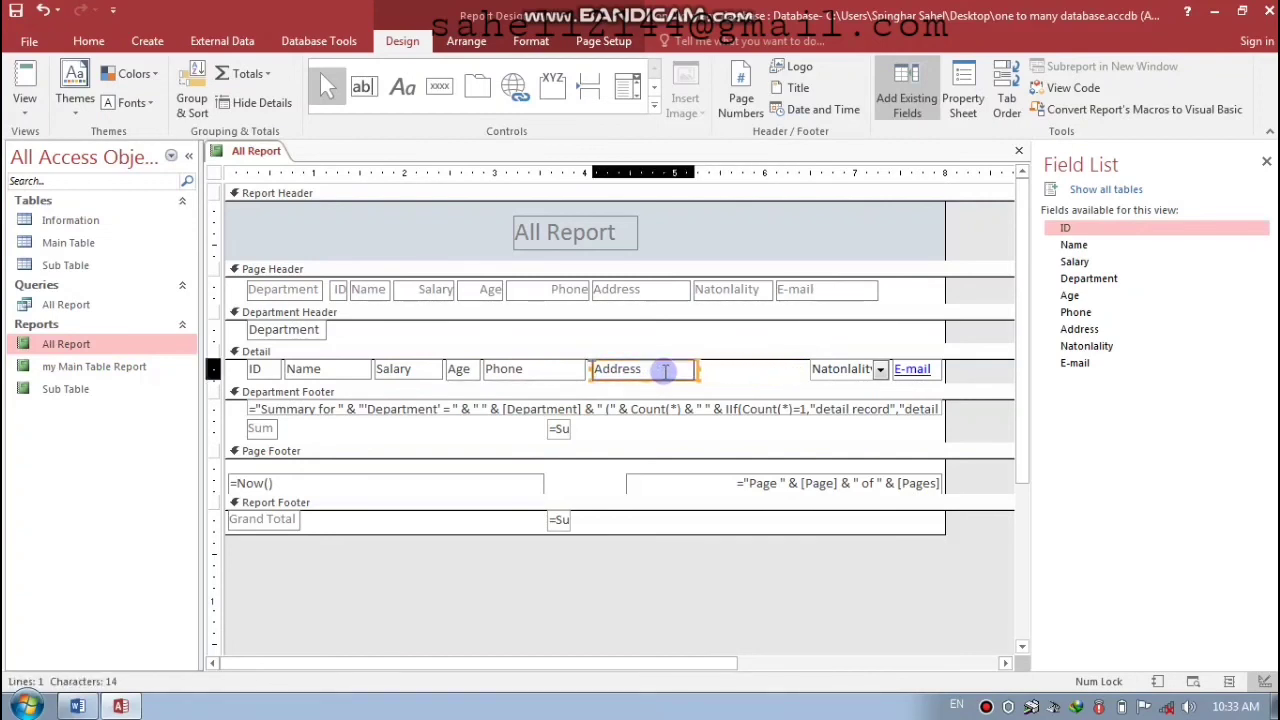
- Move the Nationality and E-mail detail fields beside Address and widen E-mail
{"action": "left_click", "coordinate": [829, 369]}
{"action": "key", "text": "Left"}
{"action": "key", "text": "Left"}
{"action": "key", "text": "Left"}
{"action": "key", "text": "Left"}
{"action": "key", "text": "Left"}
{"action": "key", "text": "Left"}
{"action": "key", "text": "Left"}
{"action": "key", "text": "Left"}
{"action": "key", "text": "Left"}
{"action": "key", "text": "Left"}
{"action": "key", "text": "Left"}
{"action": "key", "text": "Left"}
{"action": "key", "text": "Left"}
{"action": "key", "text": "Left"}
{"action": "key", "text": "Left"}
{"action": "key", "text": "Left"}
{"action": "key", "text": "Left"}
{"action": "key", "text": "Left"}
{"action": "key", "text": "Left"}
{"action": "key", "text": "Left"}
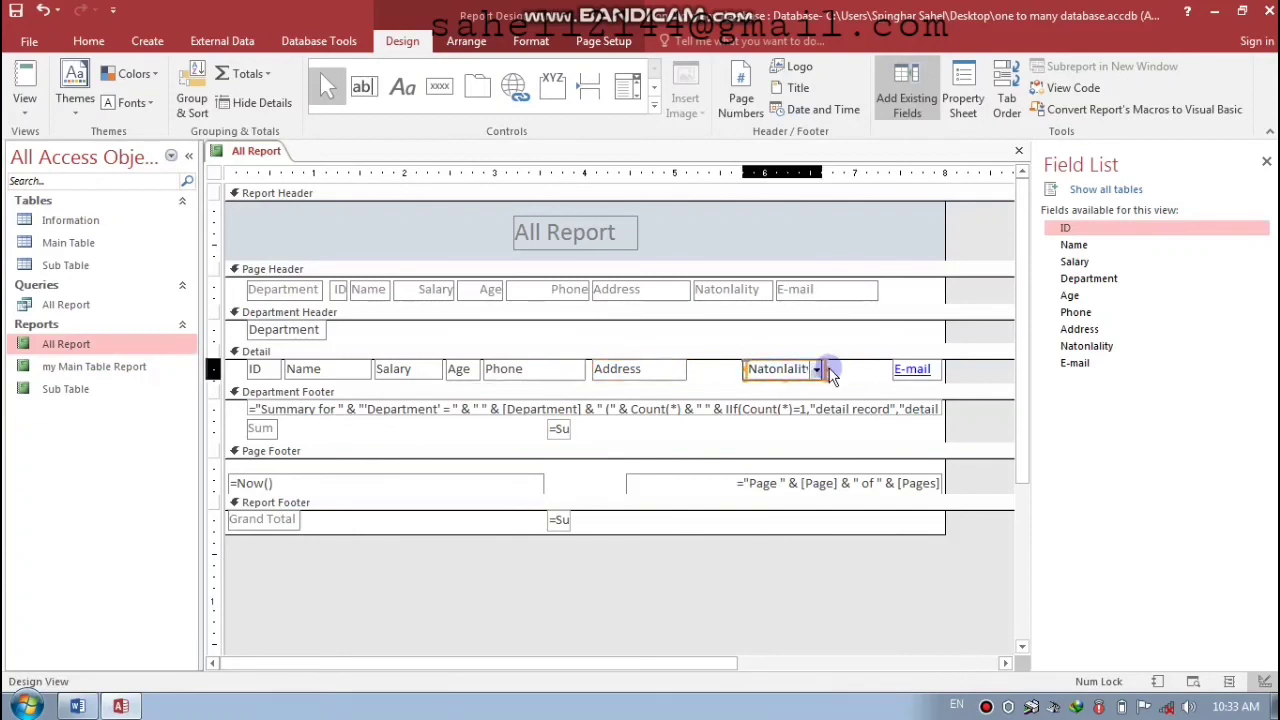
{"action": "key", "text": "Left"}
{"action": "key", "text": "Left"}
{"action": "key", "text": "Left"}
{"action": "key", "text": "Left"}
{"action": "key", "text": "Left"}
{"action": "key", "text": "Left"}
{"action": "key", "text": "Left"}
{"action": "key", "text": "Left"}
{"action": "key", "text": "Left"}
{"action": "key", "text": "Left"}
{"action": "key", "text": "Left"}
{"action": "key", "text": "Left"}
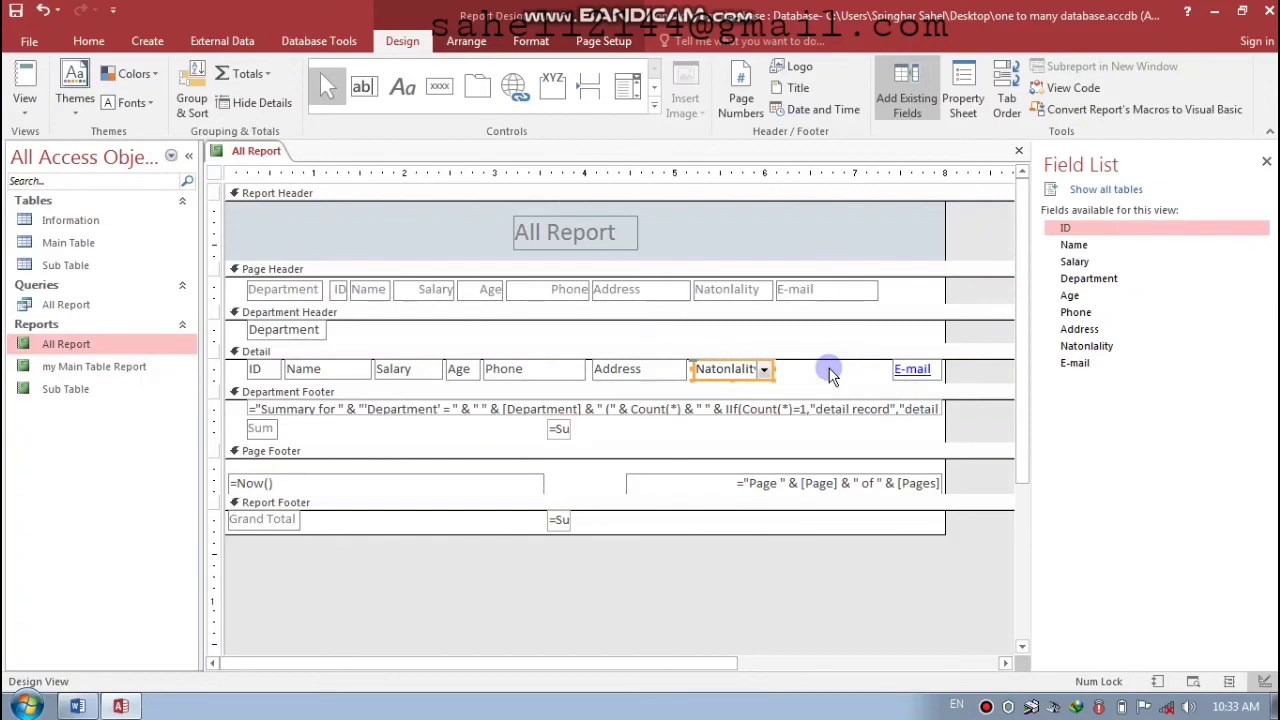
{"action": "left_click", "coordinate": [903, 370]}
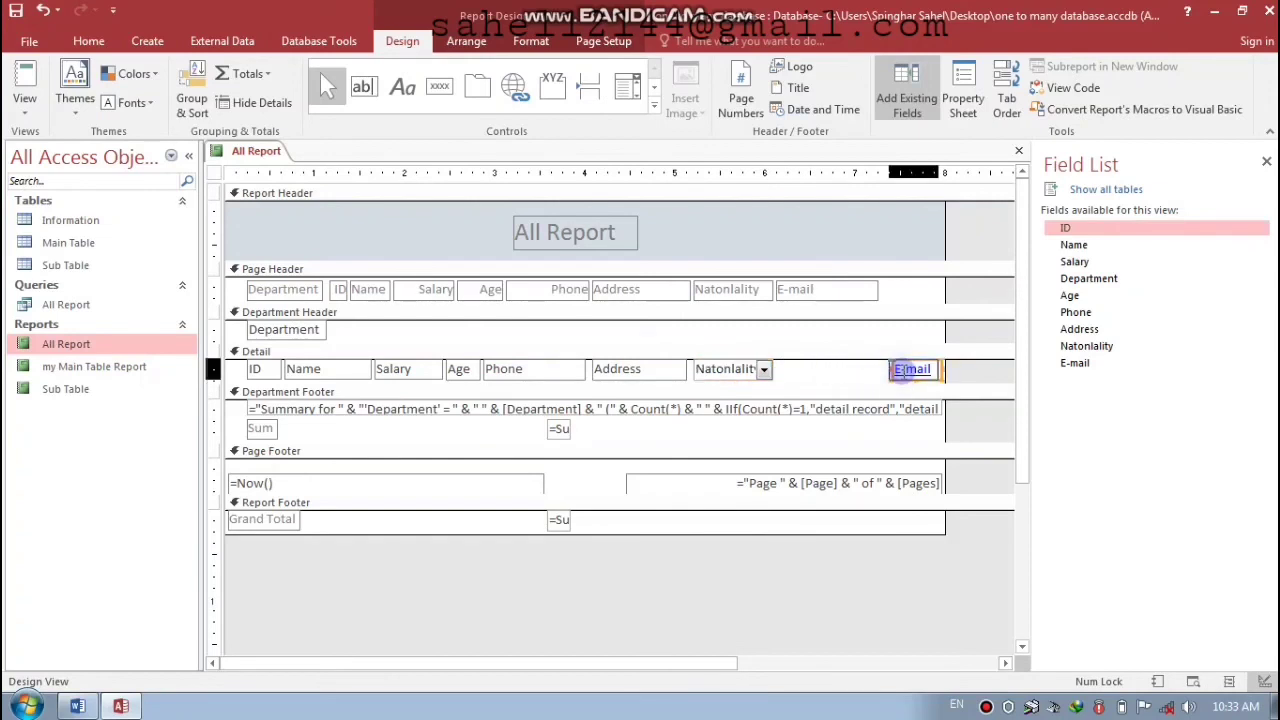
{"action": "key", "text": "Left"}
{"action": "key", "text": "Left"}
{"action": "key", "text": "Left"}
{"action": "key", "text": "Left"}
{"action": "key", "text": "Left"}
{"action": "key", "text": "Left"}
{"action": "key", "text": "Left"}
{"action": "key", "text": "Left"}
{"action": "key", "text": "Left"}
{"action": "key", "text": "Left"}
{"action": "key", "text": "Left"}
{"action": "key", "text": "Left"}
{"action": "key", "text": "Left"}
{"action": "key", "text": "Left"}
{"action": "key", "text": "Left"}
{"action": "key", "text": "Left"}
{"action": "key", "text": "Left"}
{"action": "key", "text": "Left"}
{"action": "key", "text": "Left"}
{"action": "key", "text": "Left"}
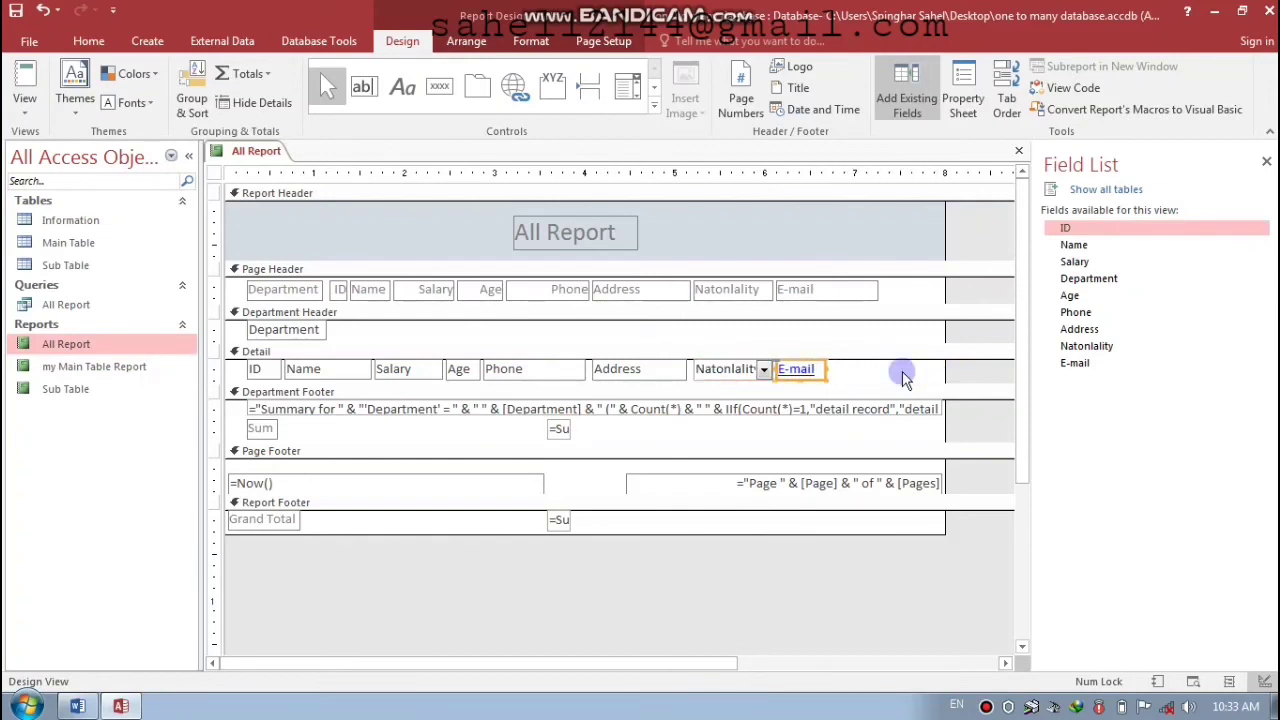
{"action": "key", "text": "shift+Right"}
{"action": "key", "text": "shift+Right"}
{"action": "key", "text": "shift+Right"}
{"action": "key", "text": "shift+Right"}
{"action": "key", "text": "shift+Right"}
{"action": "key", "text": "shift+Right"}
{"action": "key", "text": "shift+Right"}
{"action": "key", "text": "shift+Right"}
{"action": "key", "text": "shift+Right"}
{"action": "key", "text": "shift+Right"}
{"action": "key", "text": "shift+Right"}
{"action": "key", "text": "shift+Right"}
{"action": "key", "text": "shift+Right"}
- Tidy the Department Footer: shorten the summary box, place and widen =Sum([Salary]), widen the Sum caption
{"action": "left_click", "coordinate": [530, 412]}
{"action": "key", "text": "shift+Left"}
{"action": "key", "text": "shift+Left"}
{"action": "key", "text": "shift+Left"}
{"action": "key", "text": "shift+Left"}
{"action": "key", "text": "shift+Left"}
{"action": "key", "text": "shift+Left"}
{"action": "key", "text": "shift+Left"}
{"action": "key", "text": "shift+Left"}
{"action": "key", "text": "shift+Left"}
{"action": "key", "text": "shift+Left"}
{"action": "key", "text": "shift+Left"}
{"action": "key", "text": "shift+Left"}
{"action": "key", "text": "shift+Left"}
{"action": "key", "text": "shift+Left"}
{"action": "key", "text": "shift+Left"}
{"action": "key", "text": "shift+Left"}
{"action": "key", "text": "shift+Left"}
{"action": "key", "text": "shift+Left"}
{"action": "key", "text": "shift+Left"}
{"action": "key", "text": "shift+Left"}
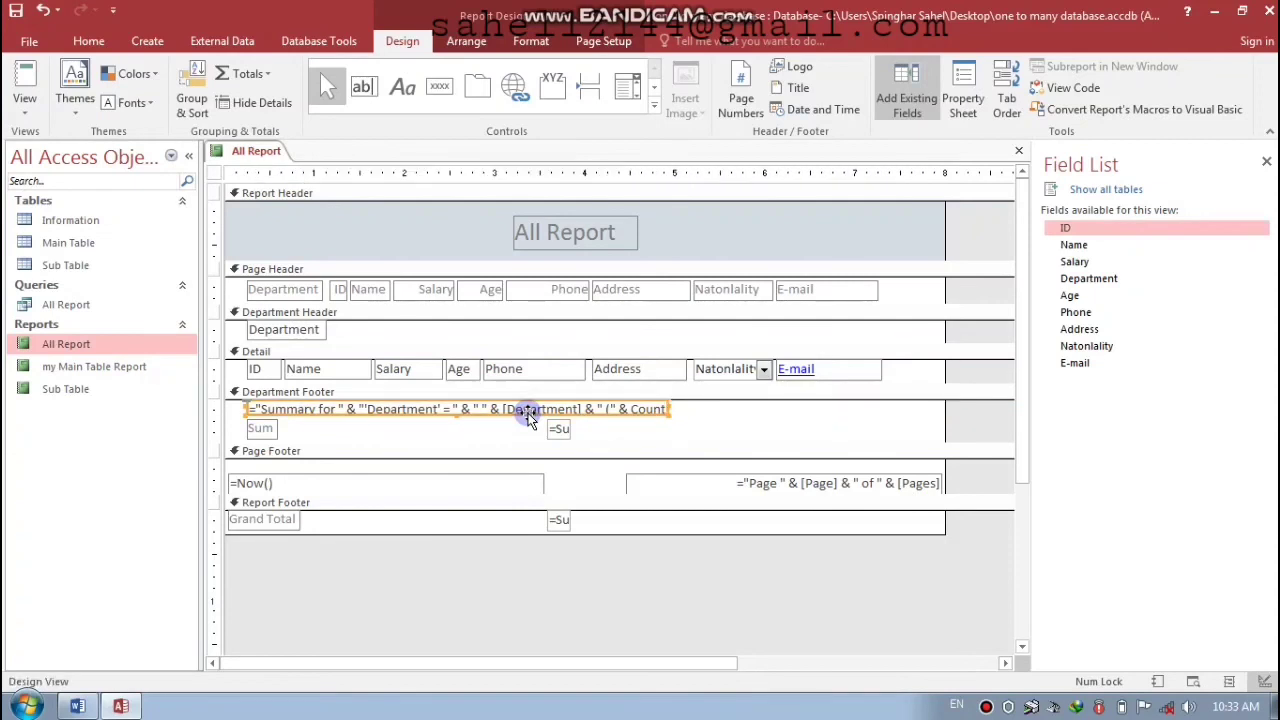
{"action": "left_click", "coordinate": [557, 429]}
{"action": "key", "text": "Left"}
{"action": "key", "text": "Left"}
{"action": "key", "text": "Left"}
{"action": "key", "text": "Left"}
{"action": "key", "text": "Left"}
{"action": "key", "text": "Left"}
{"action": "key", "text": "Left"}
{"action": "key", "text": "Left"}
{"action": "key", "text": "Left"}
{"action": "key", "text": "Left"}
{"action": "key", "text": "Left"}
{"action": "key", "text": "Left"}
{"action": "key", "text": "Left"}
{"action": "key", "text": "Left"}
{"action": "key", "text": "Left"}
{"action": "key", "text": "Left"}
{"action": "key", "text": "Left"}
{"action": "key", "text": "Left"}
{"action": "key", "text": "Left"}
{"action": "key", "text": "Left"}
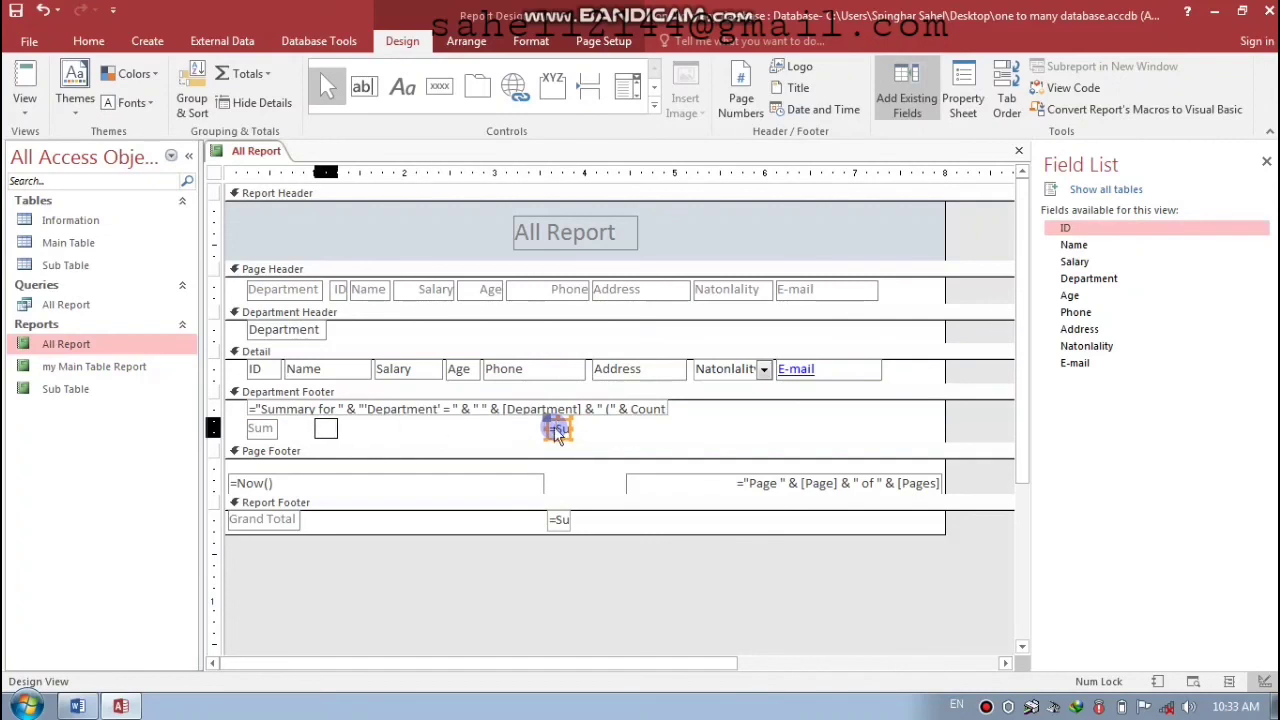
{"action": "key", "text": "shift+Right"}
{"action": "key", "text": "shift+Right"}
{"action": "key", "text": "shift+Right"}
{"action": "key", "text": "shift+Right"}
{"action": "key", "text": "shift+Right"}
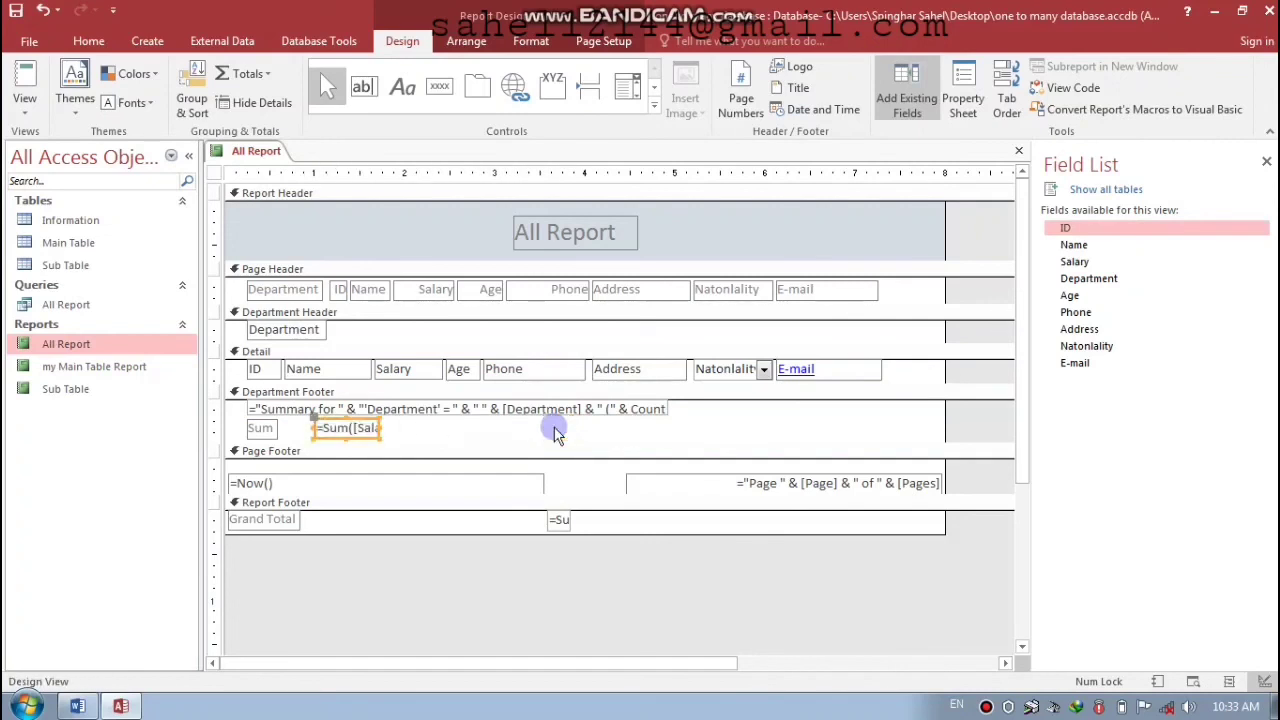
{"action": "key", "text": "shift+Right"}
{"action": "key", "text": "shift+Right"}
{"action": "key", "text": "shift+Right"}
{"action": "key", "text": "shift+Right"}
{"action": "left_click", "coordinate": [261, 428]}
{"action": "key", "text": "shift+Right"}
{"action": "key", "text": "shift+Right"}
{"action": "key", "text": "shift+Right"}
{"action": "key", "text": "shift+Right"}
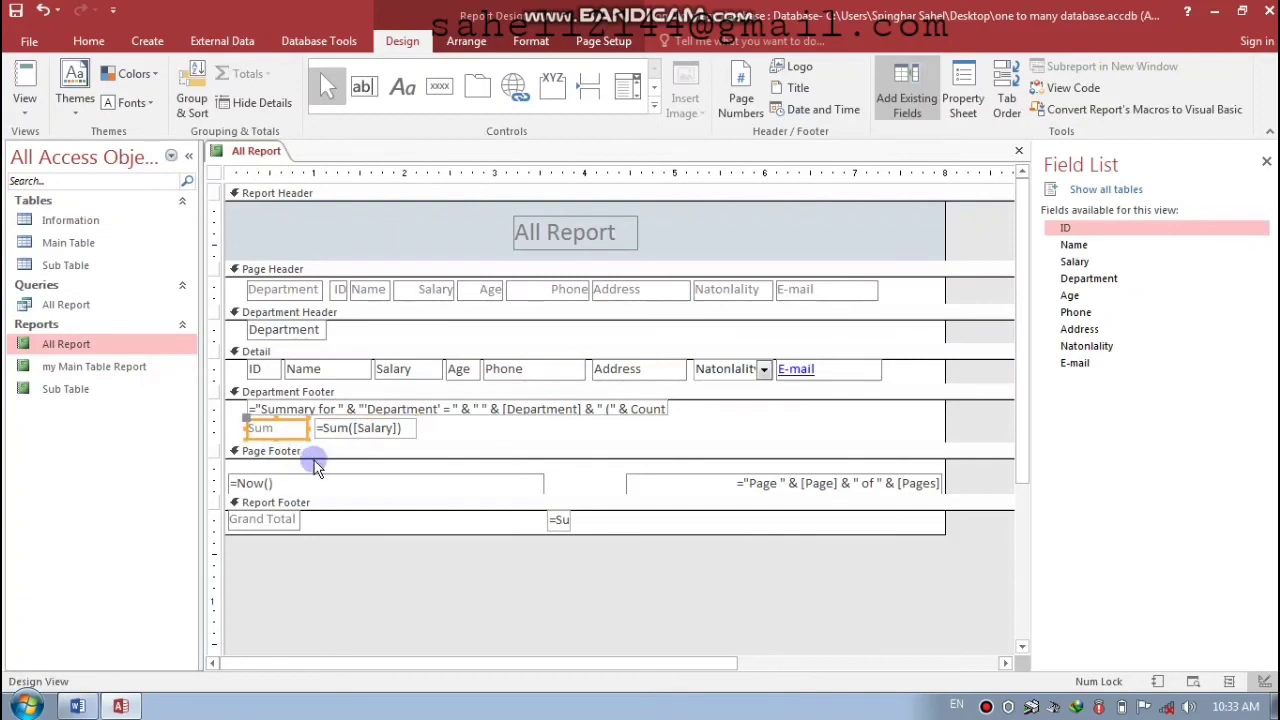
- Narrow the =Now() date box and nudge the page-number box left
{"action": "left_click", "coordinate": [538, 484]}
{"action": "key", "text": "shift+Left"}
{"action": "key", "text": "shift+Left"}
{"action": "key", "text": "shift+Left"}
{"action": "key", "text": "shift+Left"}
{"action": "key", "text": "shift+Left"}
{"action": "key", "text": "shift+Left"}
{"action": "key", "text": "shift+Left"}
{"action": "key", "text": "shift+Left"}
{"action": "key", "text": "shift+Left"}
{"action": "key", "text": "shift+Left"}
{"action": "key", "text": "shift+Left"}
{"action": "key", "text": "shift+Left"}
{"action": "key", "text": "shift+Left"}
{"action": "key", "text": "shift+Left"}
{"action": "key", "text": "shift+Left"}
{"action": "key", "text": "shift+Left"}
{"action": "key", "text": "shift+Left"}
{"action": "key", "text": "shift+Left"}
{"action": "key", "text": "shift+Left"}
{"action": "key", "text": "shift+Left"}
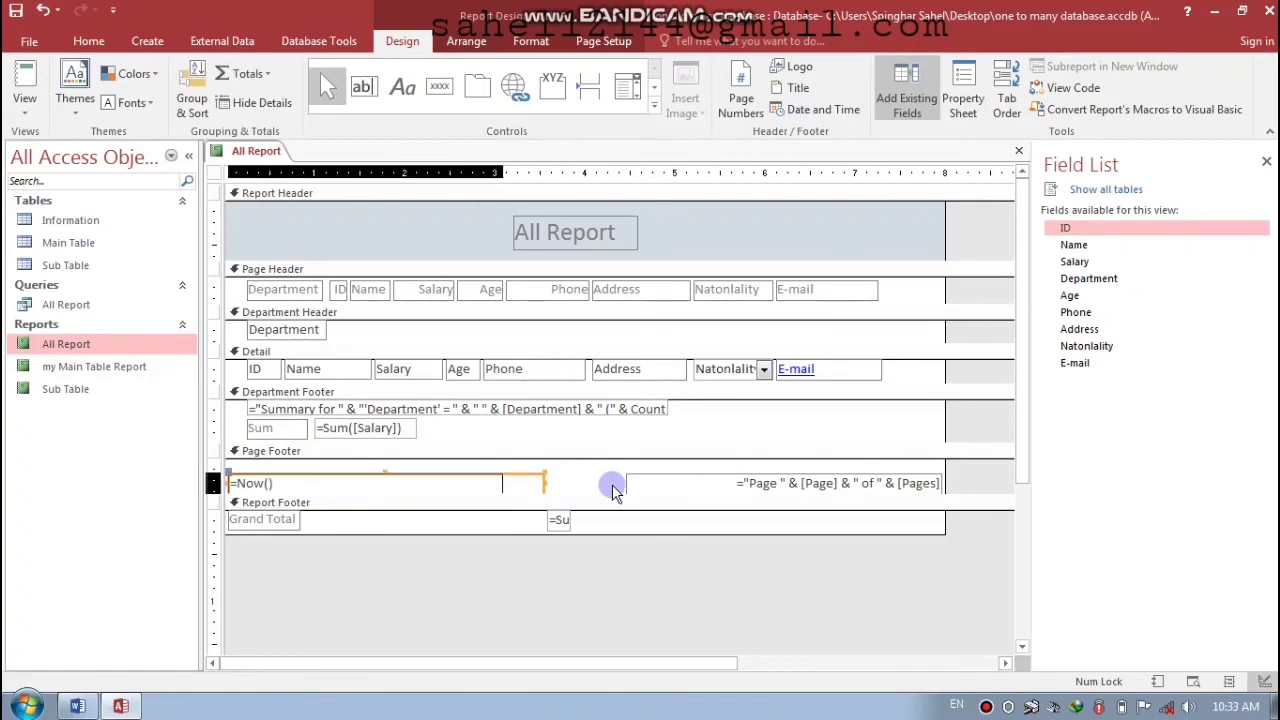
{"action": "left_click", "coordinate": [719, 482]}
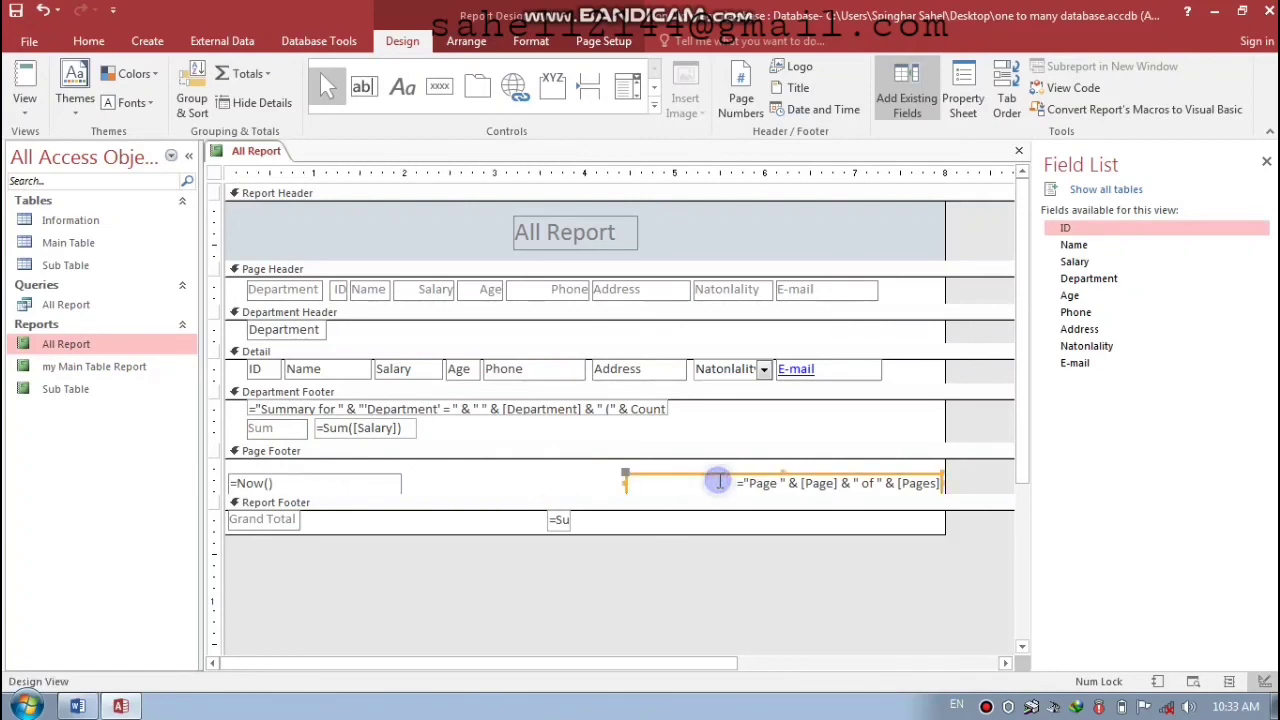
{"action": "key", "text": "Left"}
{"action": "key", "text": "Left"}
{"action": "key", "text": "Left"}
{"action": "key", "text": "Left"}
{"action": "key", "text": "Left"}
{"action": "key", "text": "Left"}
{"action": "key", "text": "Left"}
{"action": "key", "text": "Left"}
{"action": "key", "text": "Left"}
{"action": "key", "text": "Left"}
{"action": "key", "text": "Left"}
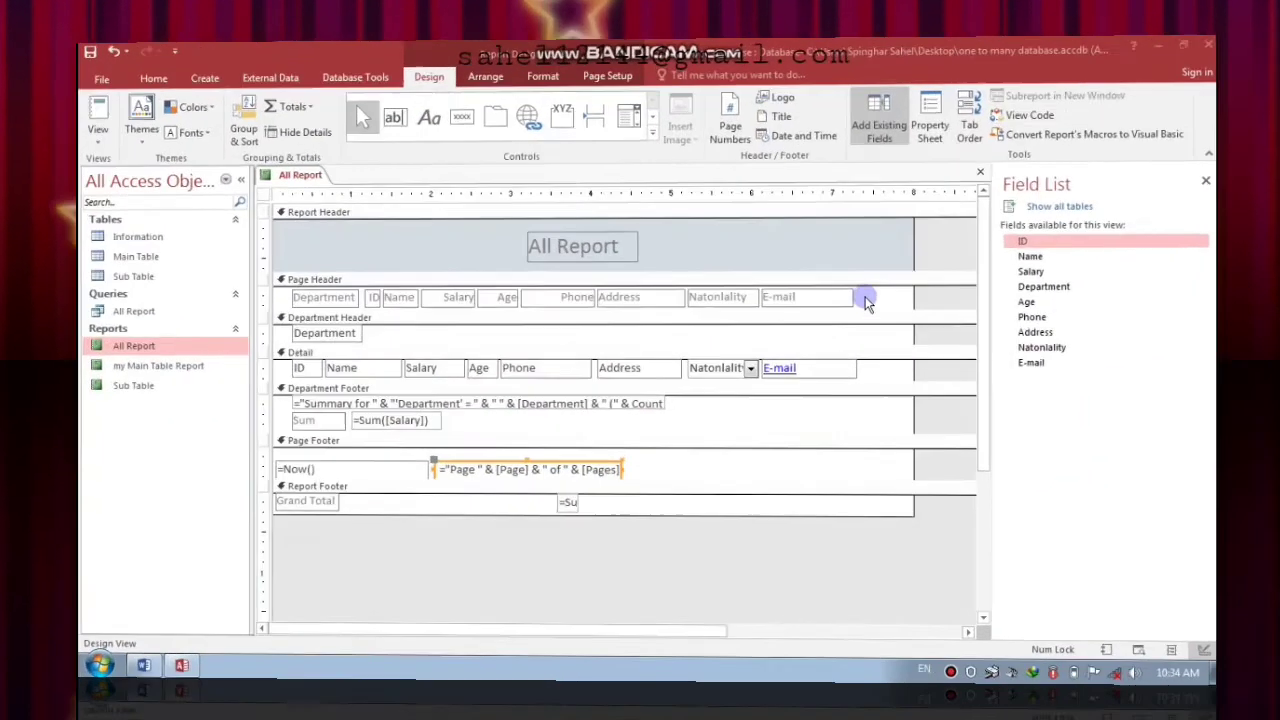
- Format all Page Header labels with a black fill and white, centred, bold Times text
{"action": "left_click_drag", "start_coordinate": [863, 294], "coordinate": [287, 294]}
{"action": "left_click", "coordinate": [533, 47]}
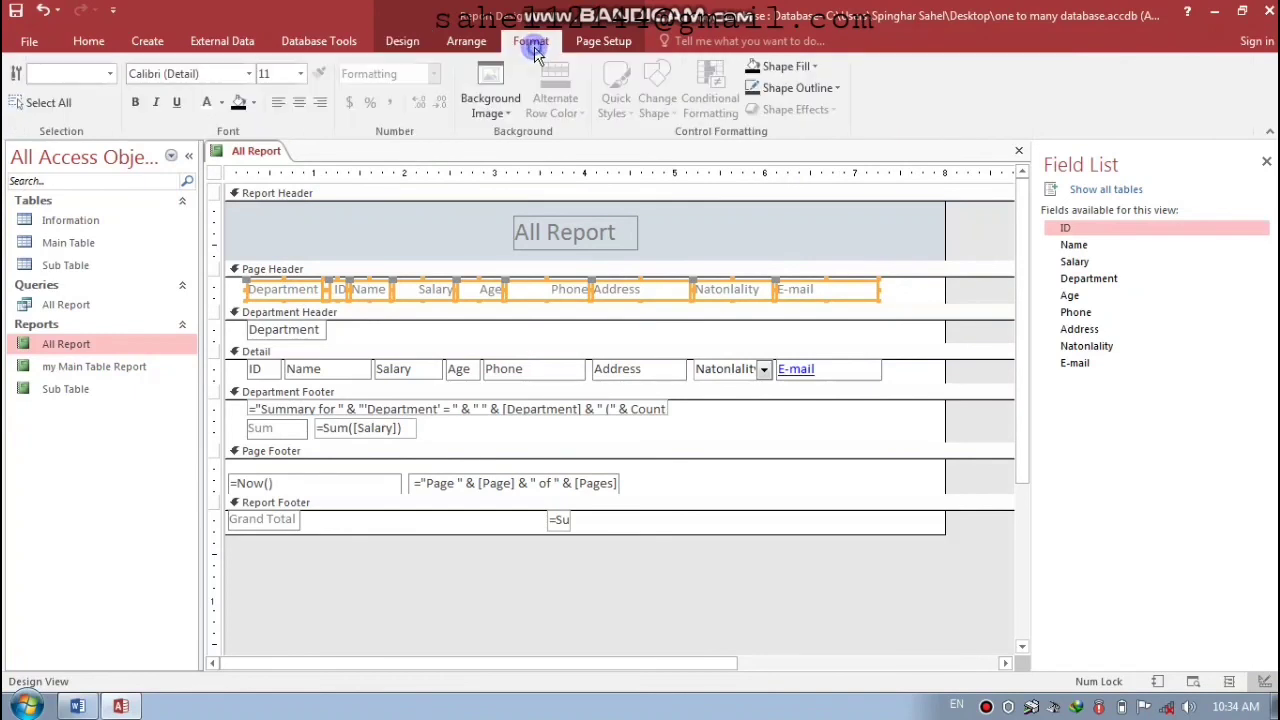
{"action": "left_click", "coordinate": [240, 108]}
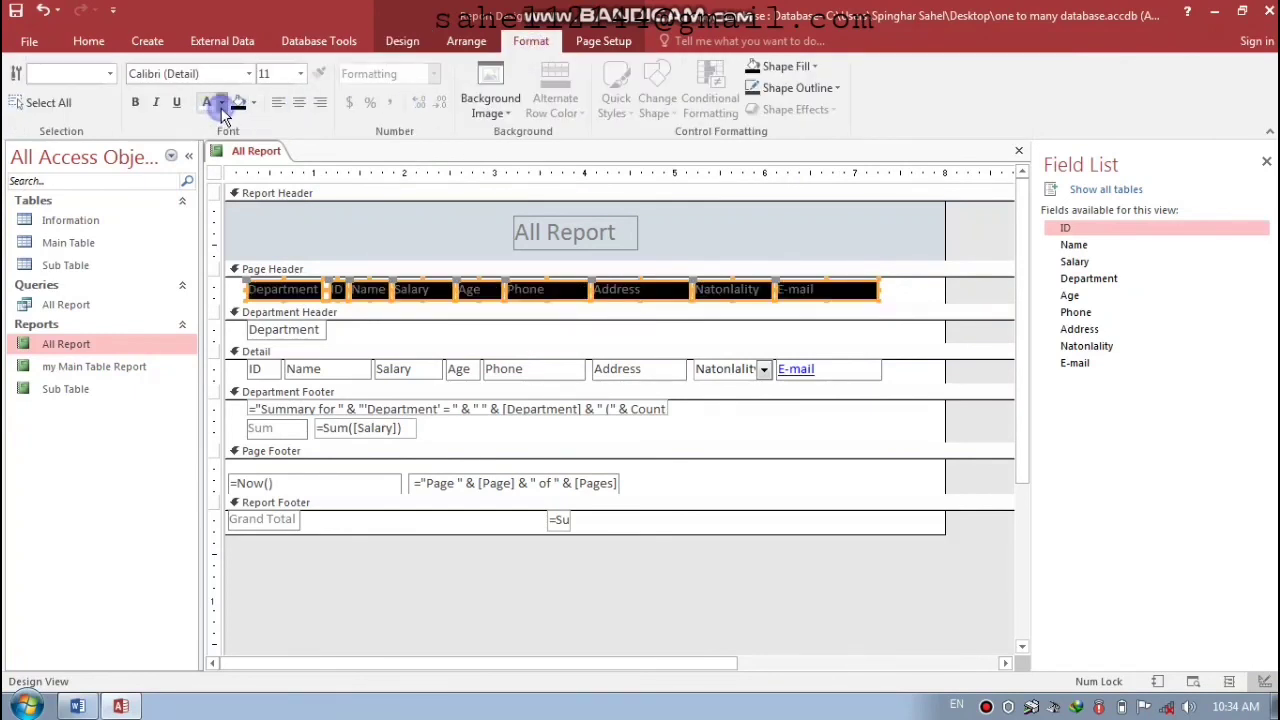
{"action": "left_click", "coordinate": [219, 104]}
{"action": "left_click", "coordinate": [207, 170]}
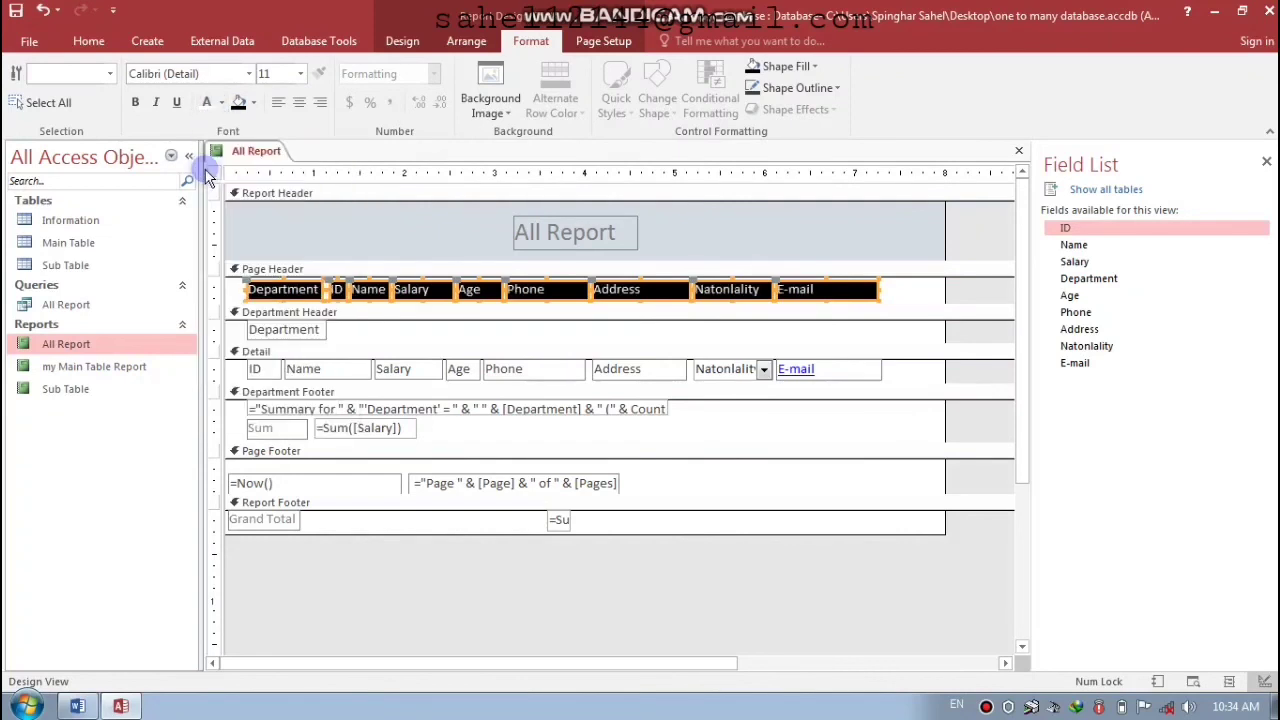
{"action": "left_click", "coordinate": [298, 102]}
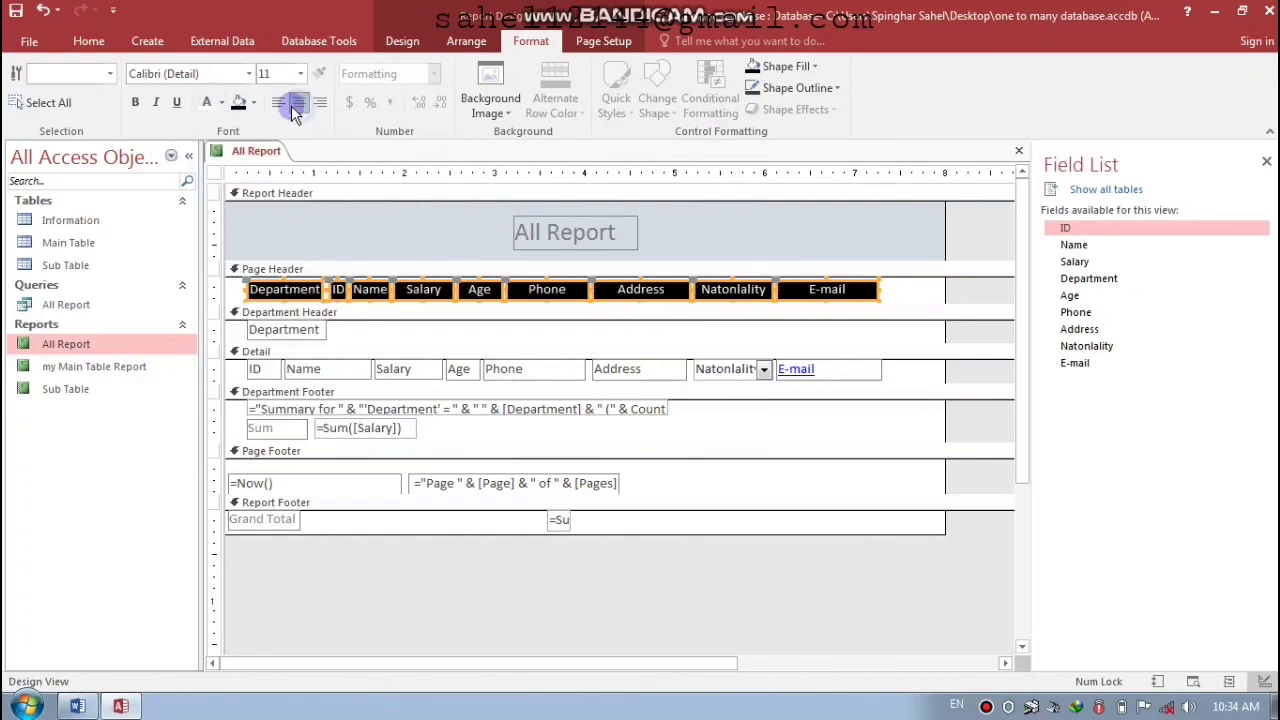
{"action": "left_click", "coordinate": [208, 76]}
{"action": "type", "text": "Times"}
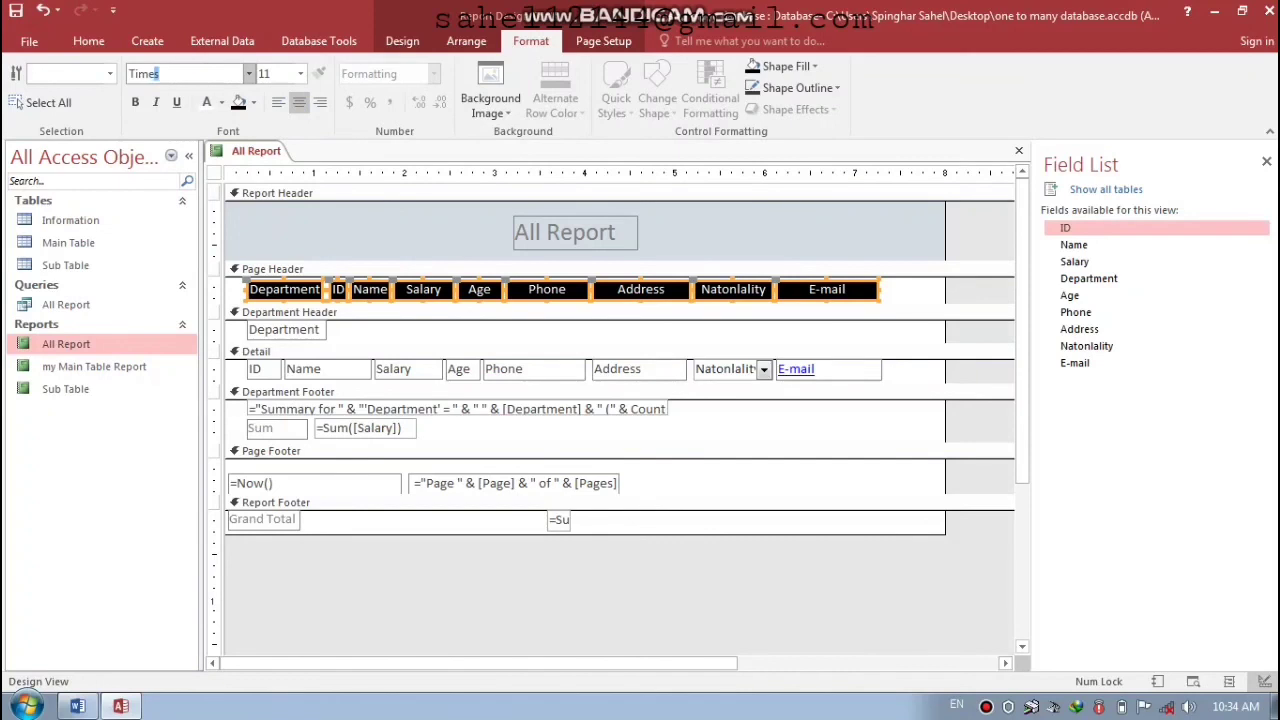
{"action": "key", "text": "Return"}
{"action": "left_click", "coordinate": [138, 103]}
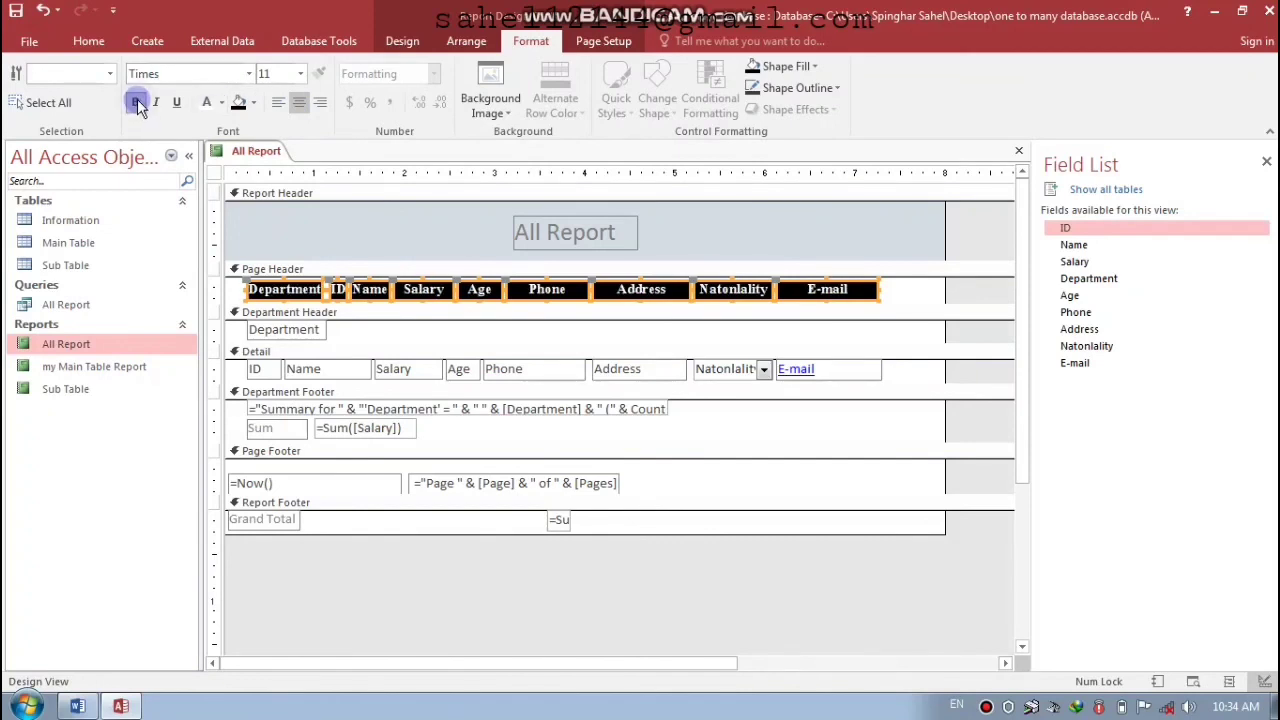
- Give the All Report title a black background and Times font at size 26
{"action": "left_click", "coordinate": [545, 244]}
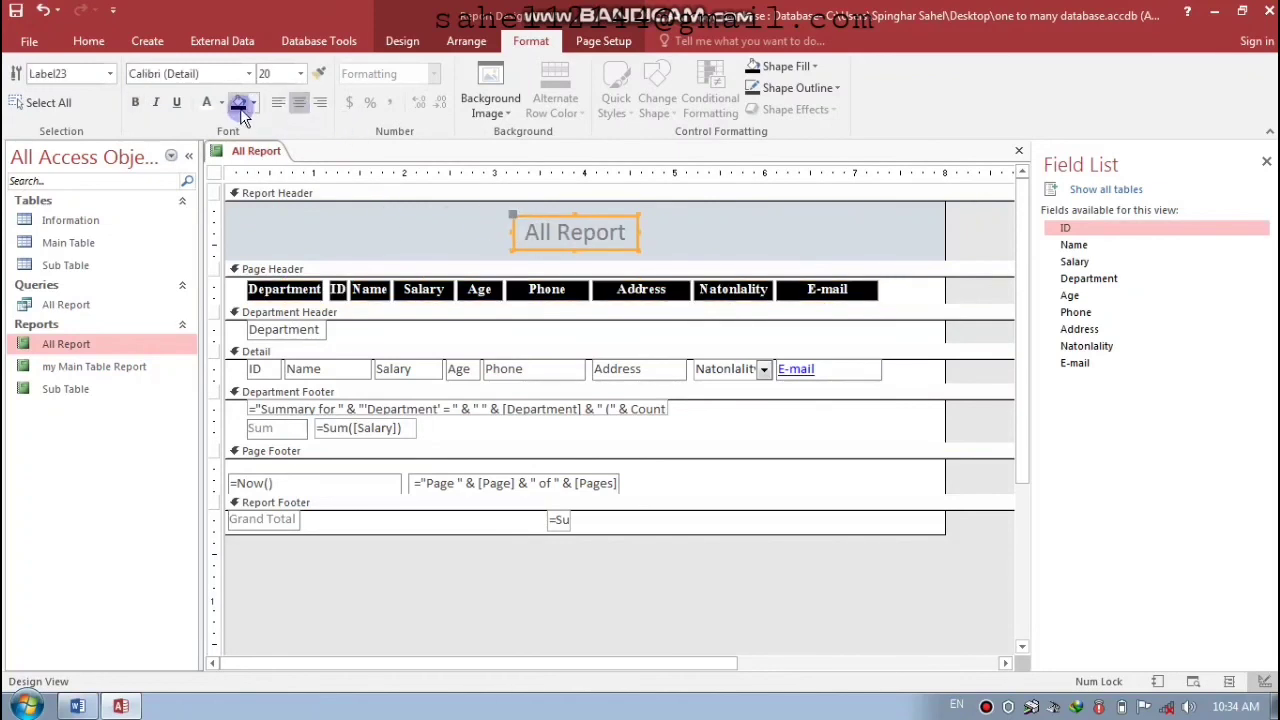
{"action": "left_click", "coordinate": [239, 106]}
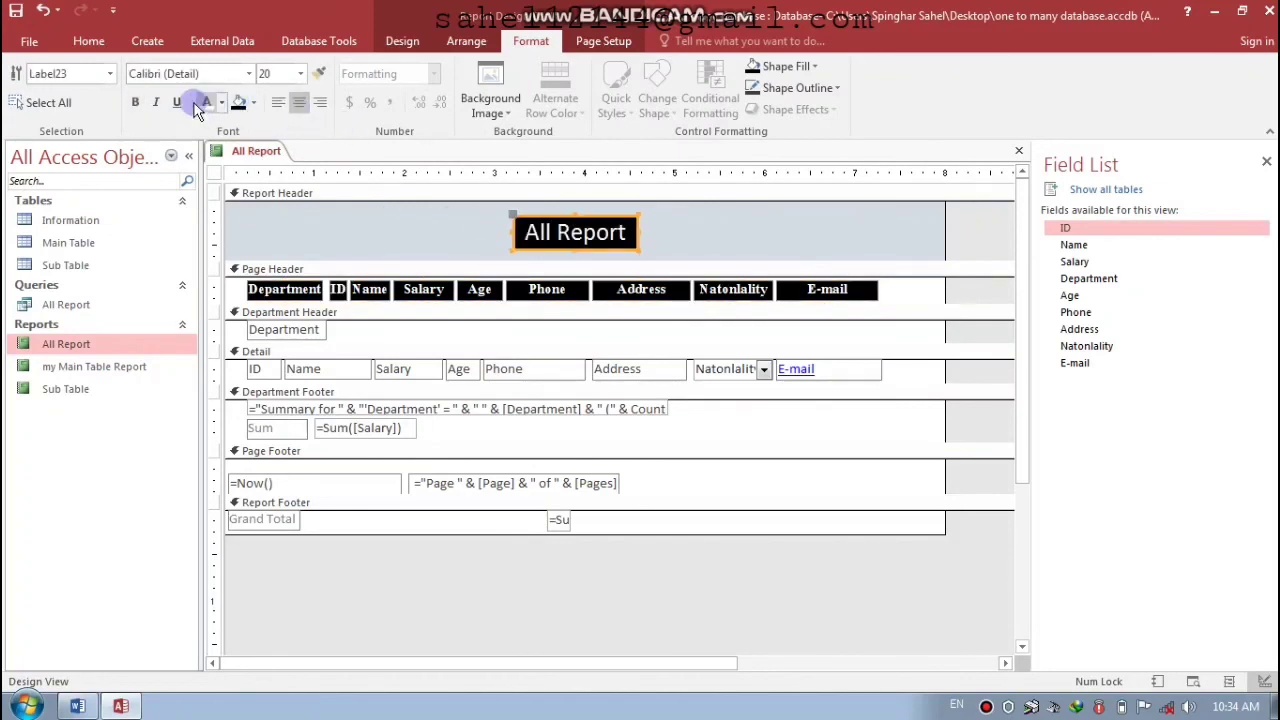
{"action": "left_click", "coordinate": [205, 73]}
{"action": "type", "text": "Times"}
{"action": "key", "text": "Return"}
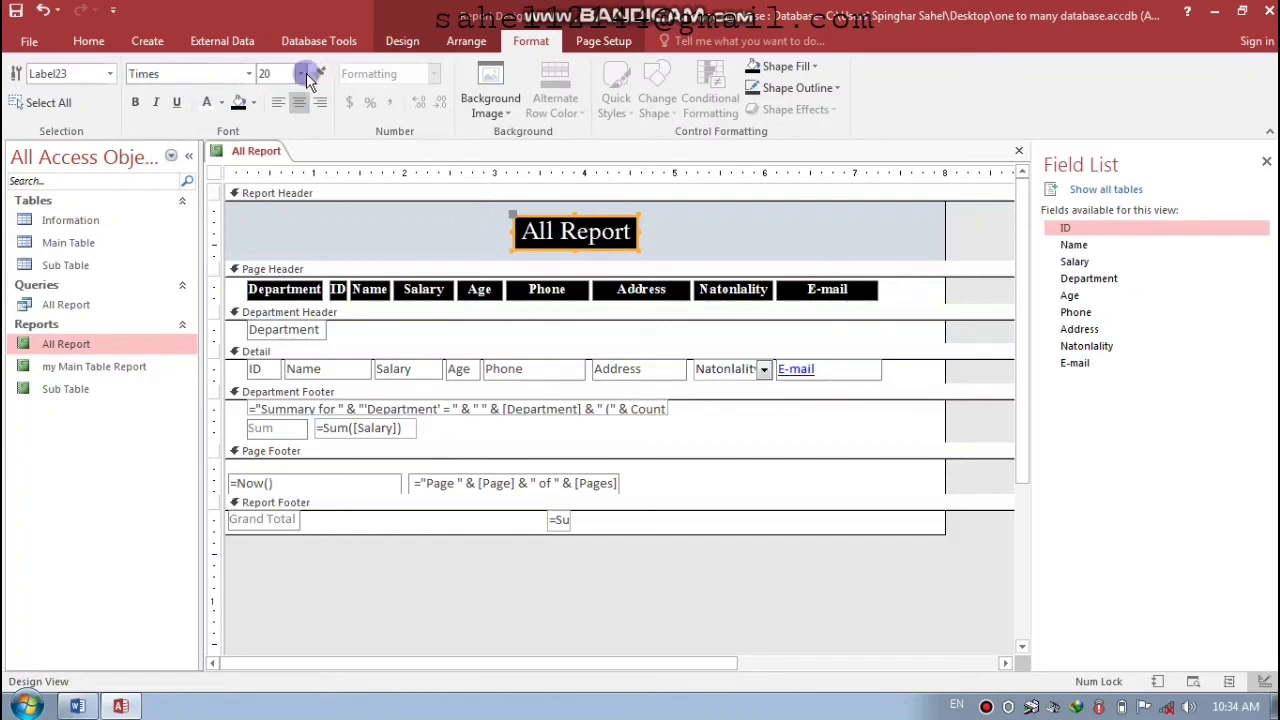
{"action": "left_click", "coordinate": [300, 73]}
{"action": "left_click", "coordinate": [284, 202]}
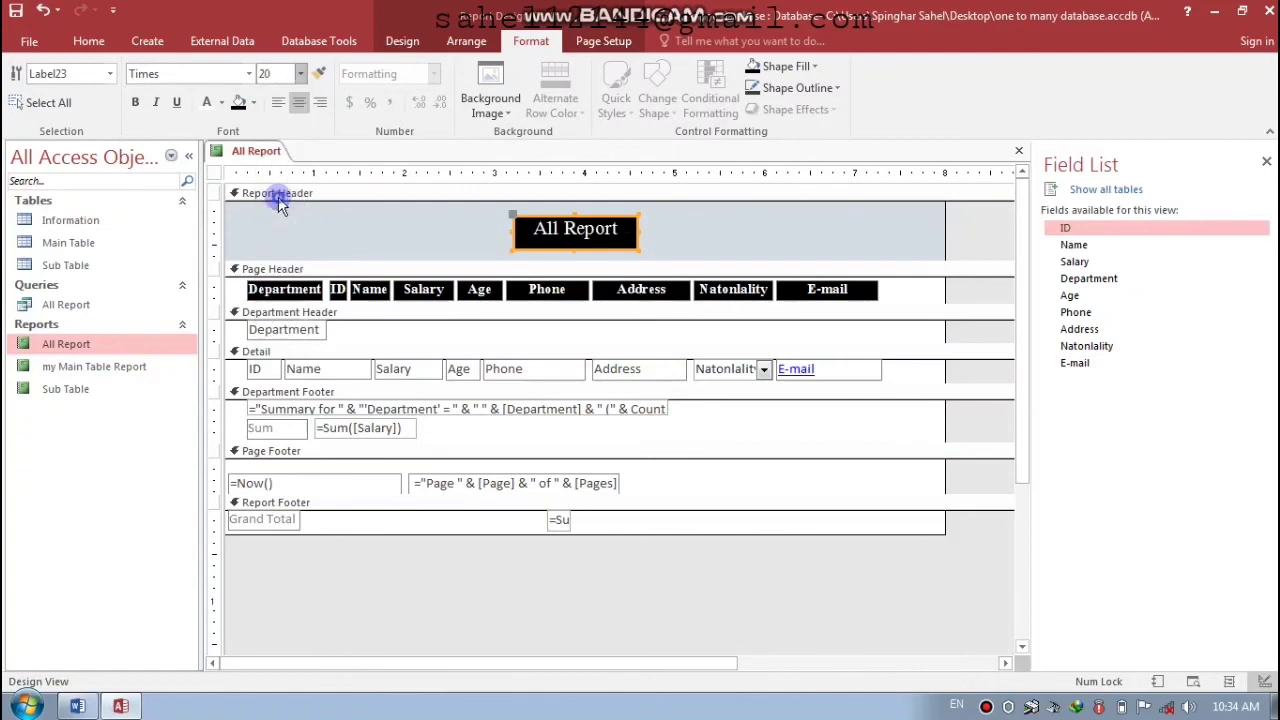
{"action": "left_click", "coordinate": [300, 73]}
{"action": "left_click", "coordinate": [277, 288]}
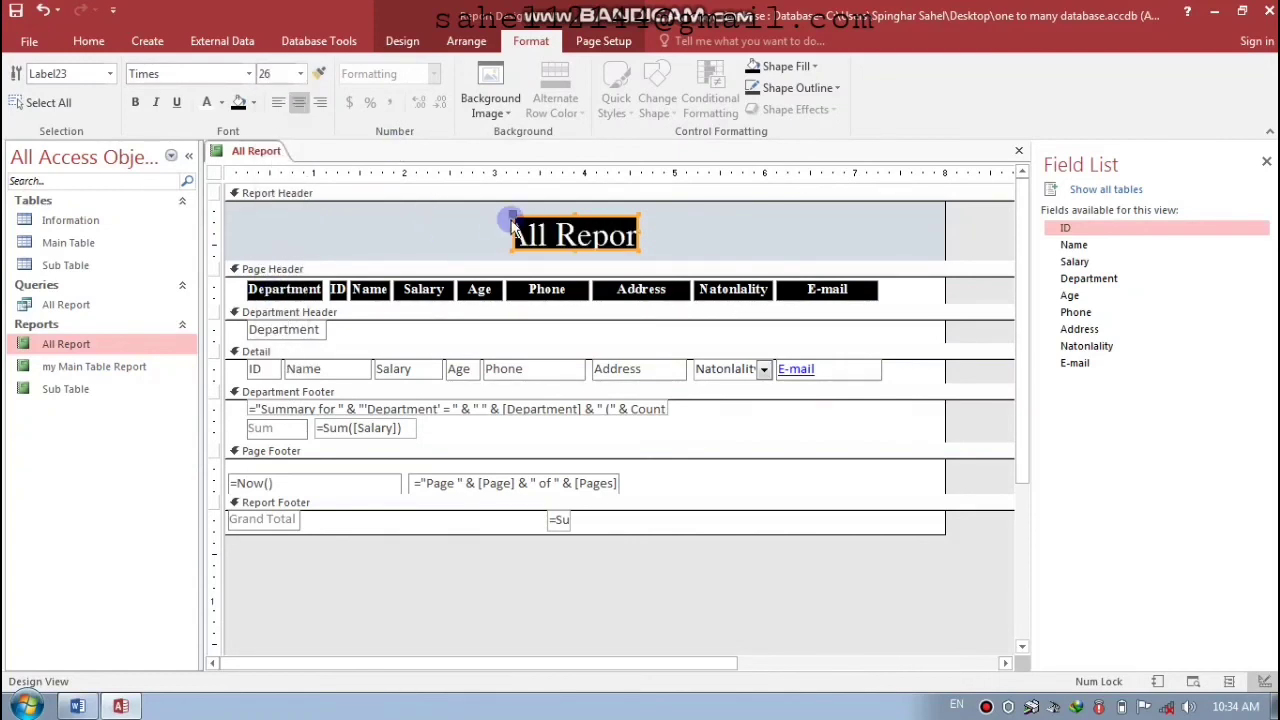
- Size the title box to fit its text, shift it slightly left and up, and close the design
{"action": "double_click", "coordinate": [512, 226]}
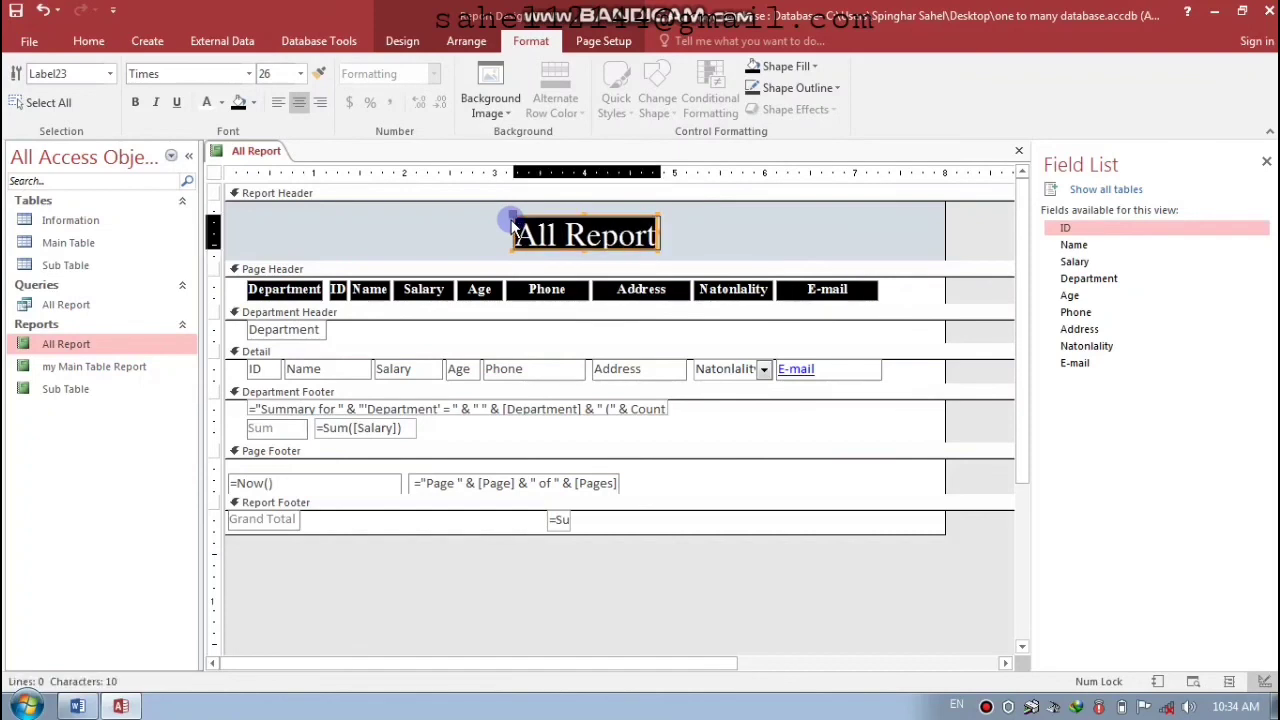
{"action": "left_click_drag", "start_coordinate": [512, 226], "coordinate": [497, 222]}
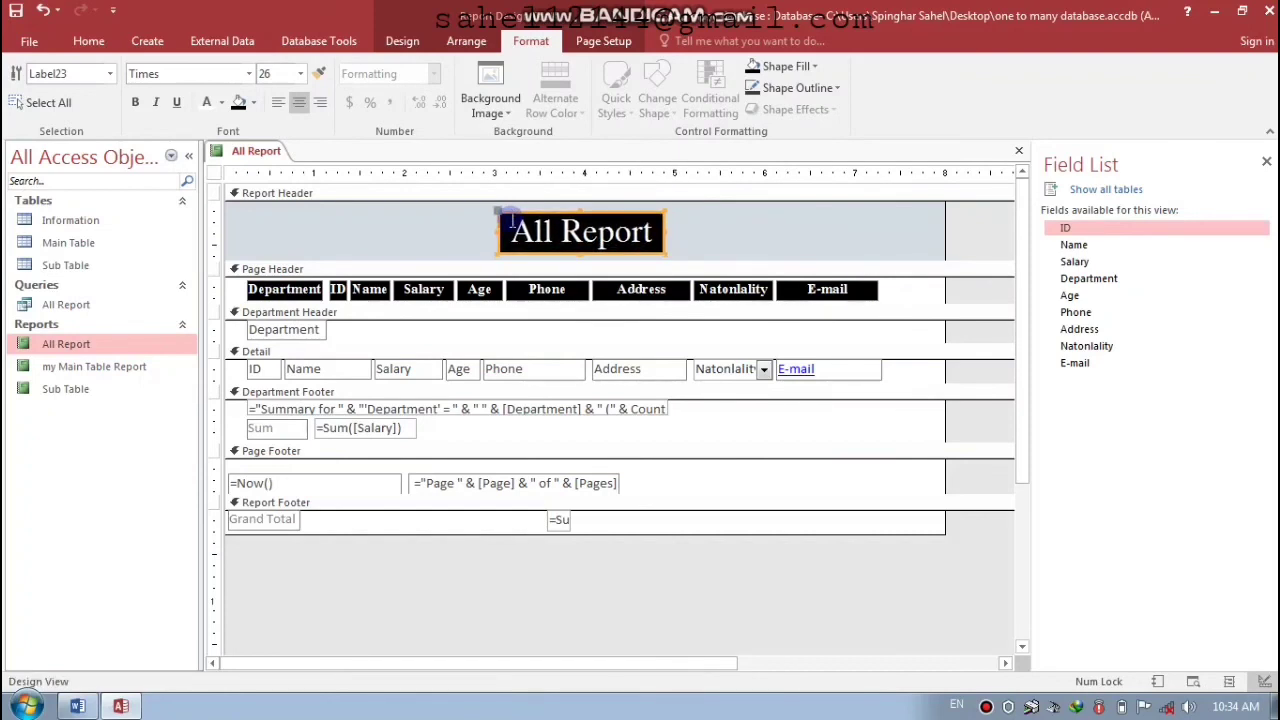
{"action": "key", "text": "ctrl+w"}
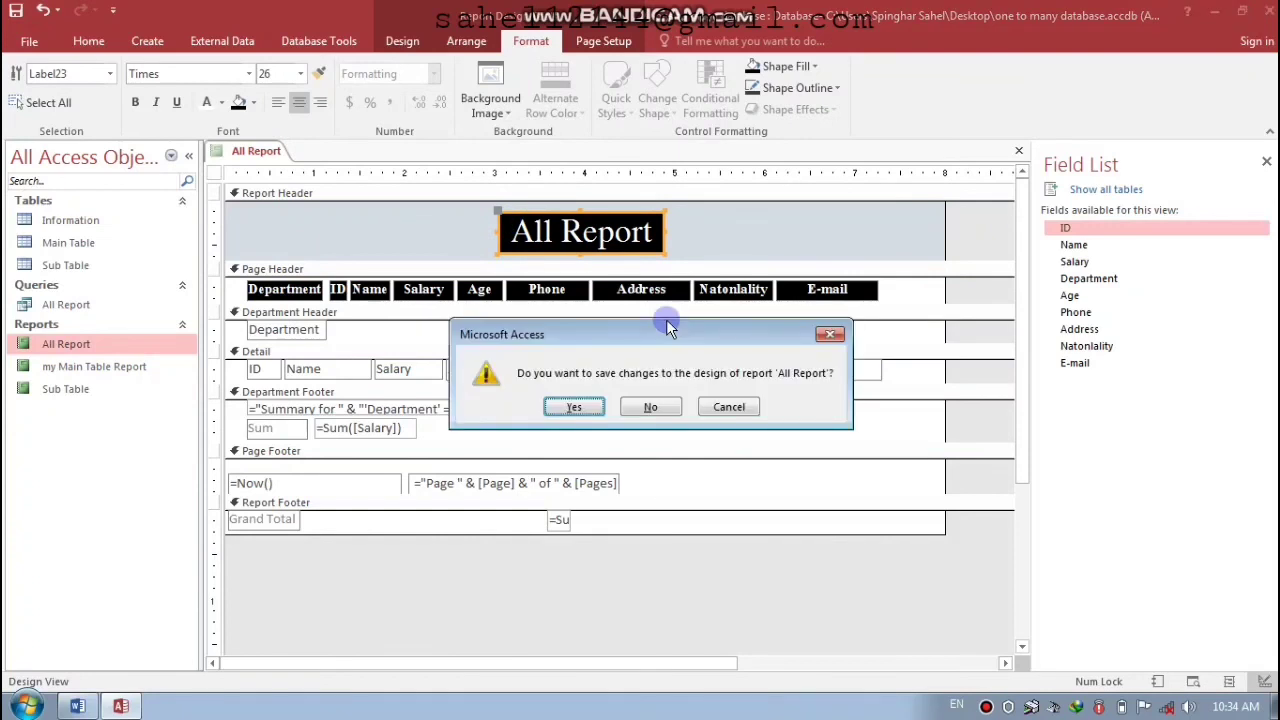
- Save the design changes and open All Report in Report View, checking the first record's Age, Address and Nationality
{"action": "key", "text": "Return"}
{"action": "double_click", "coordinate": [106, 343]}
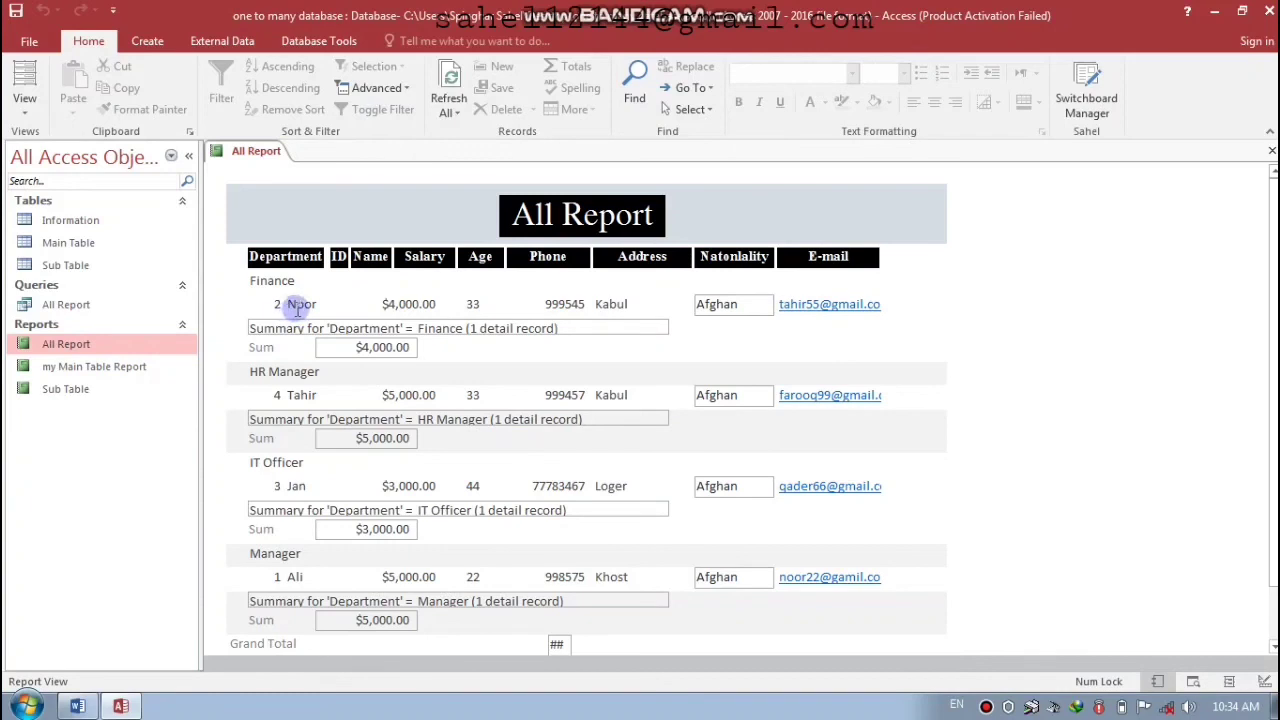
{"action": "left_click", "coordinate": [473, 304]}
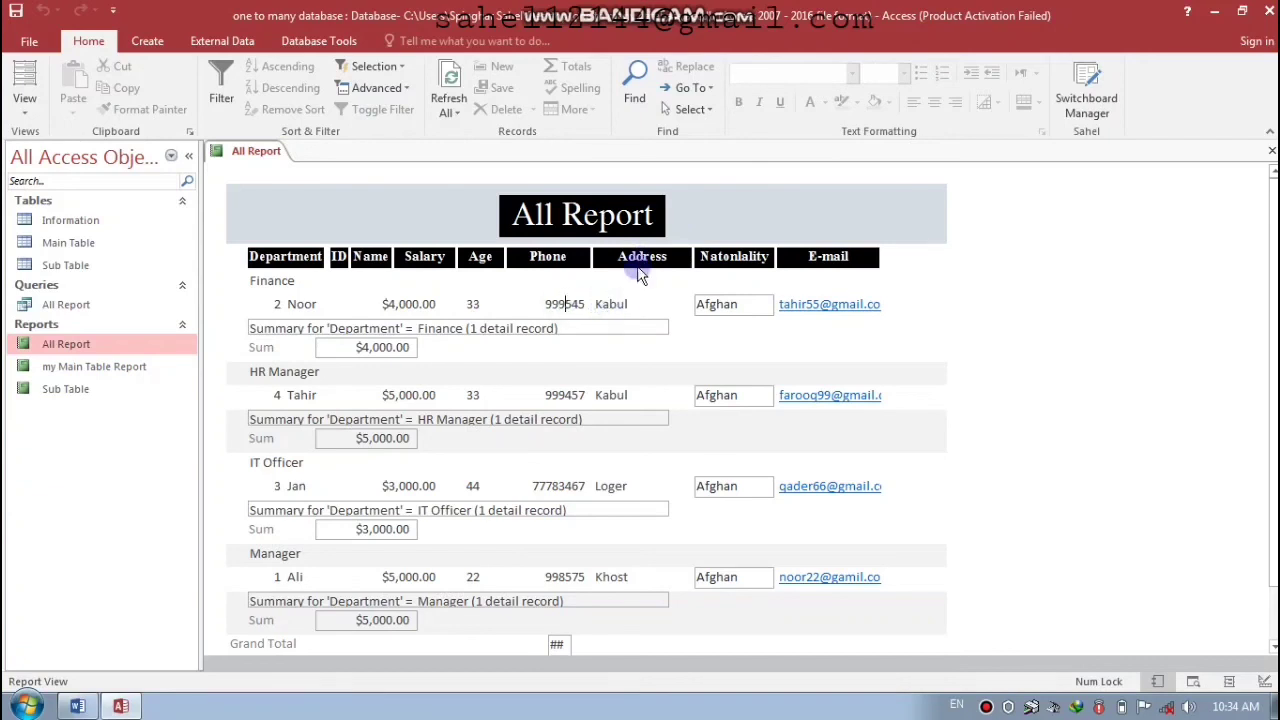
{"action": "left_click", "coordinate": [624, 305]}
{"action": "left_click", "coordinate": [731, 306]}
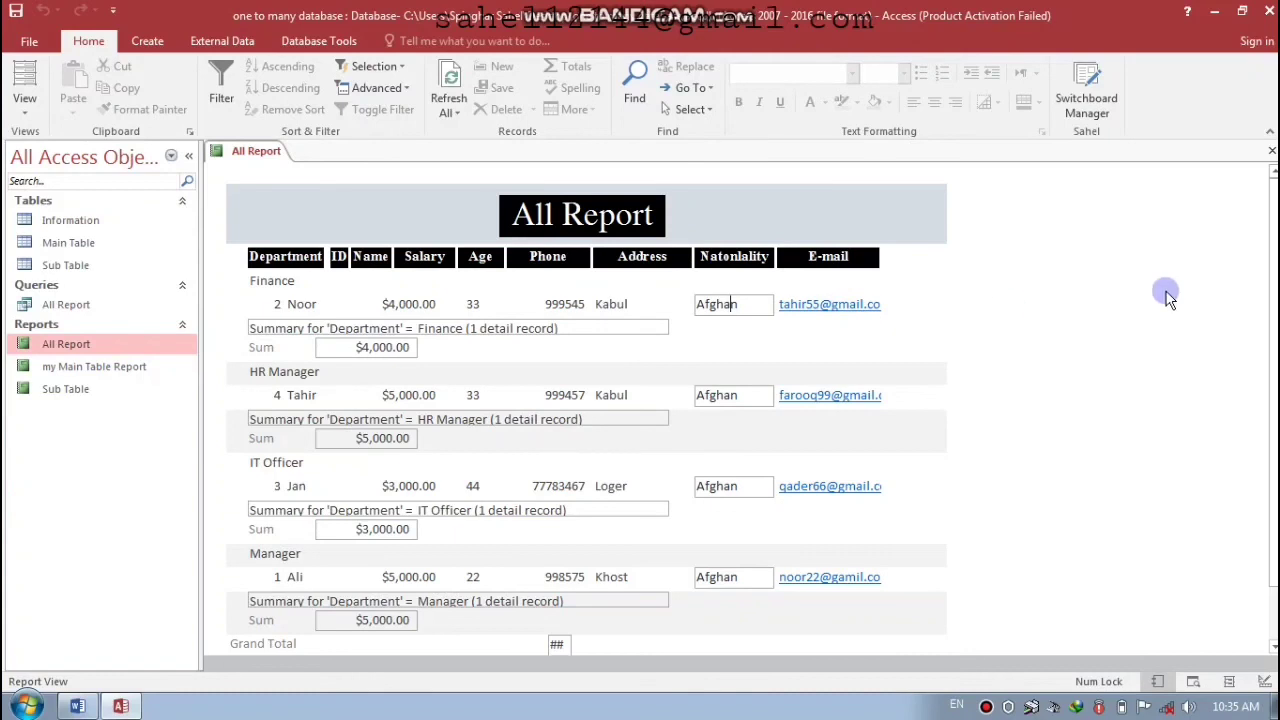
- Scroll through the report's department groups, then restore the window down and close Access
{"action": "scroll", "coordinate": [1265, 280], "scroll_direction": "down", "scroll_amount": 2}
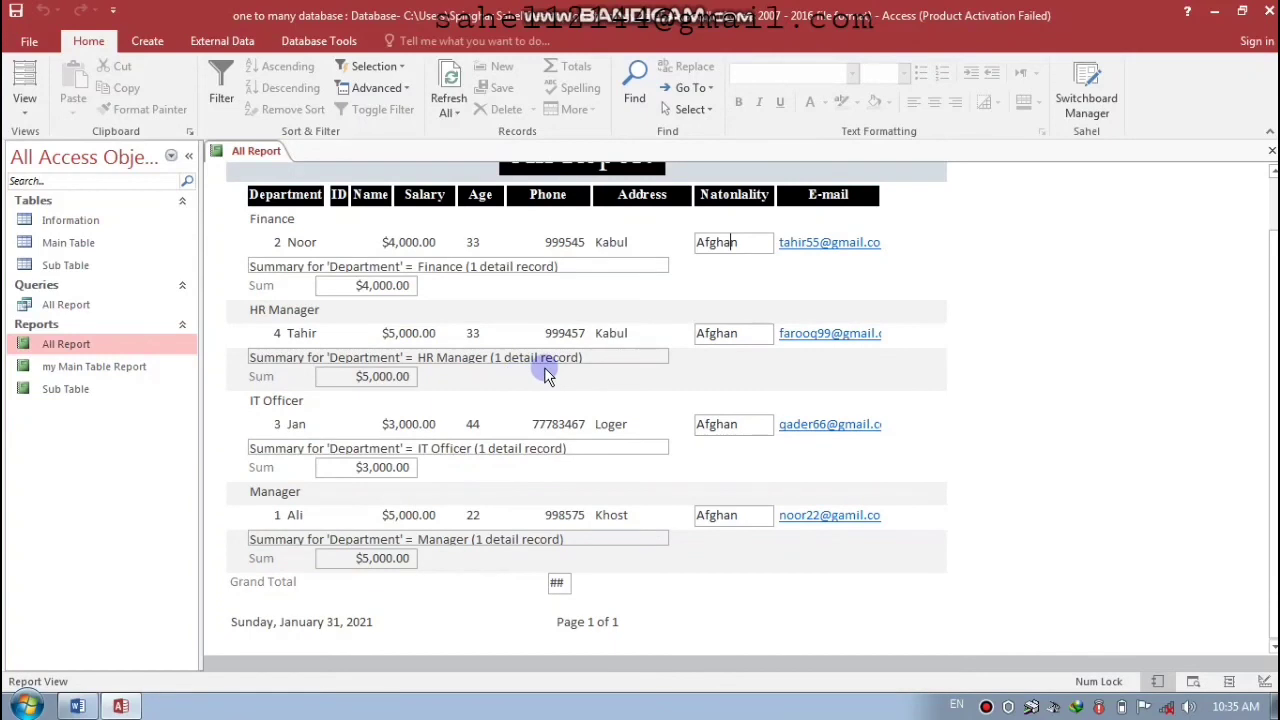
{"action": "scroll", "coordinate": [1268, 440], "scroll_direction": "up", "scroll_amount": 2}
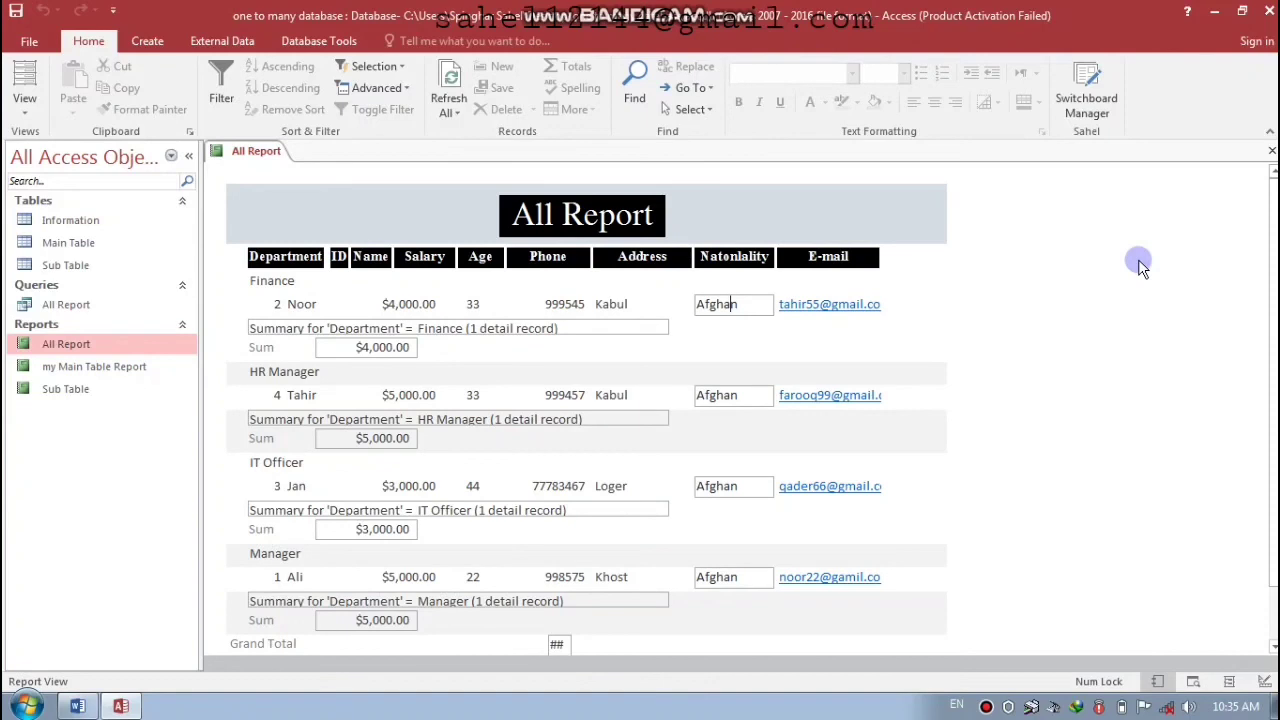
{"action": "left_click_drag", "start_coordinate": [1178, 16], "coordinate": [1020, 75]}
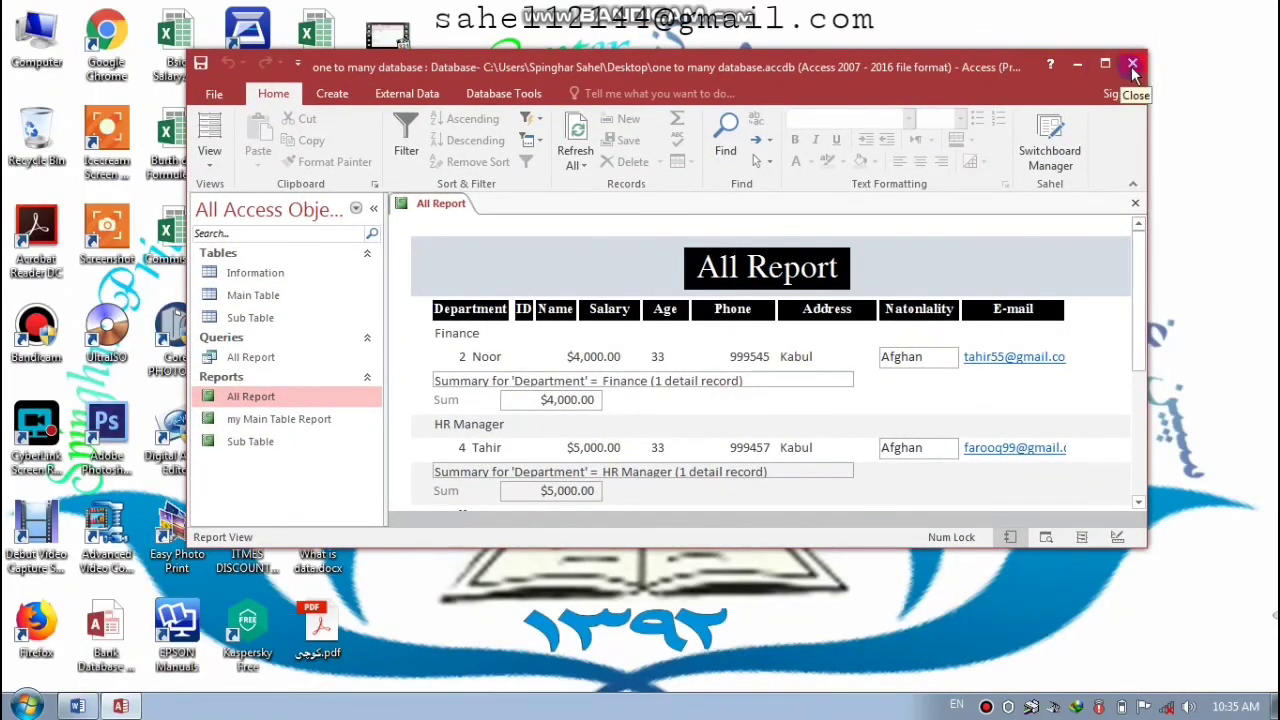
{"action": "left_click", "coordinate": [1133, 64]}
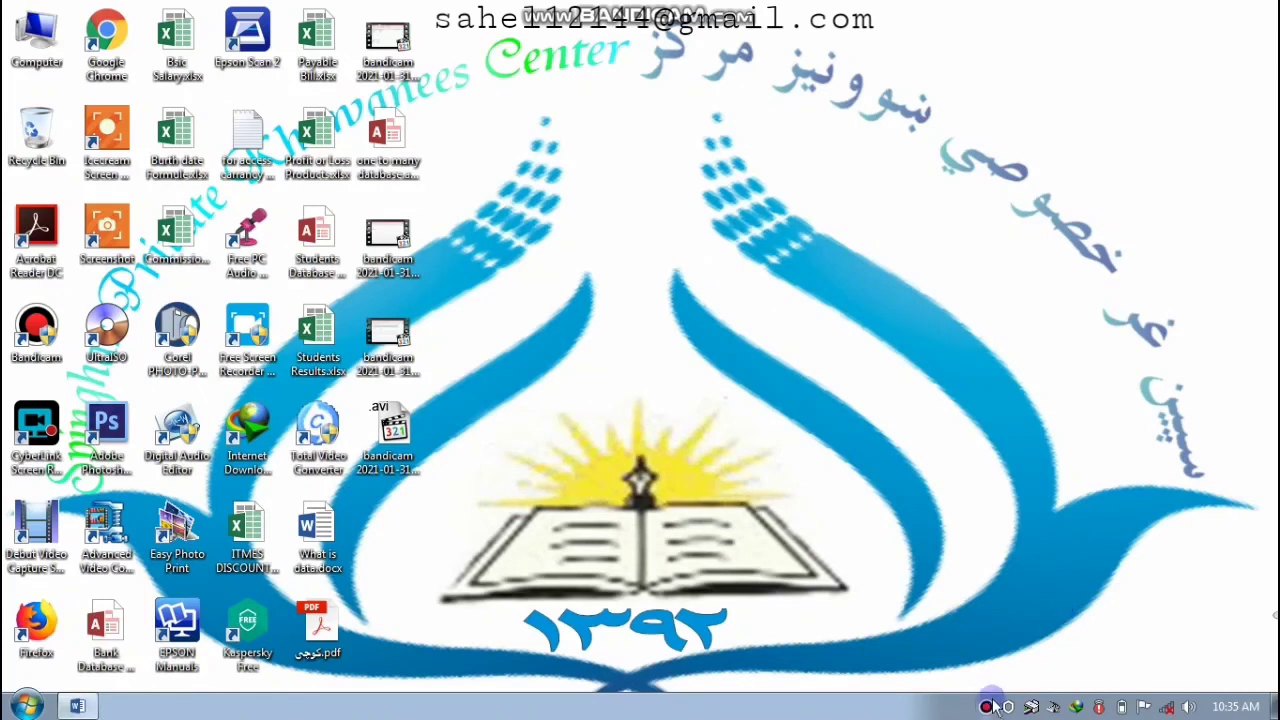